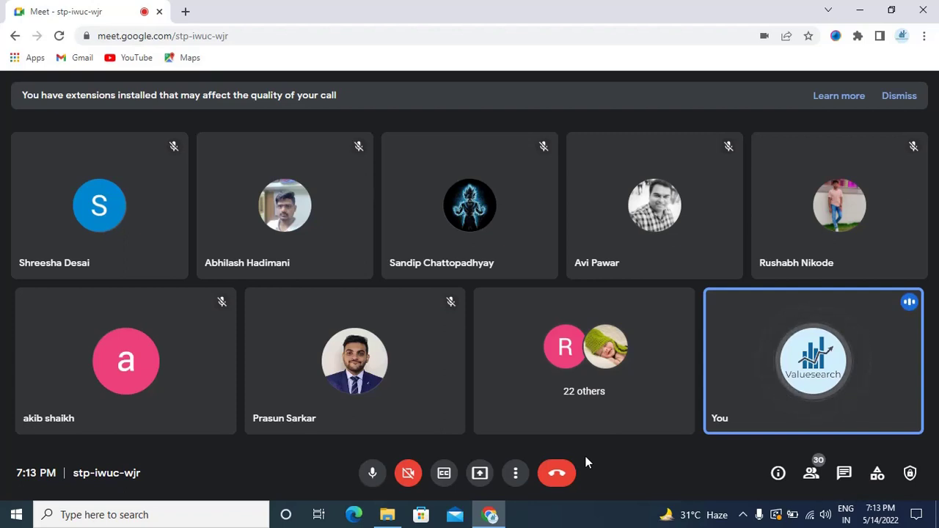
Present the entire screen to everyone in the Google Meet call.
left_click(480, 473)
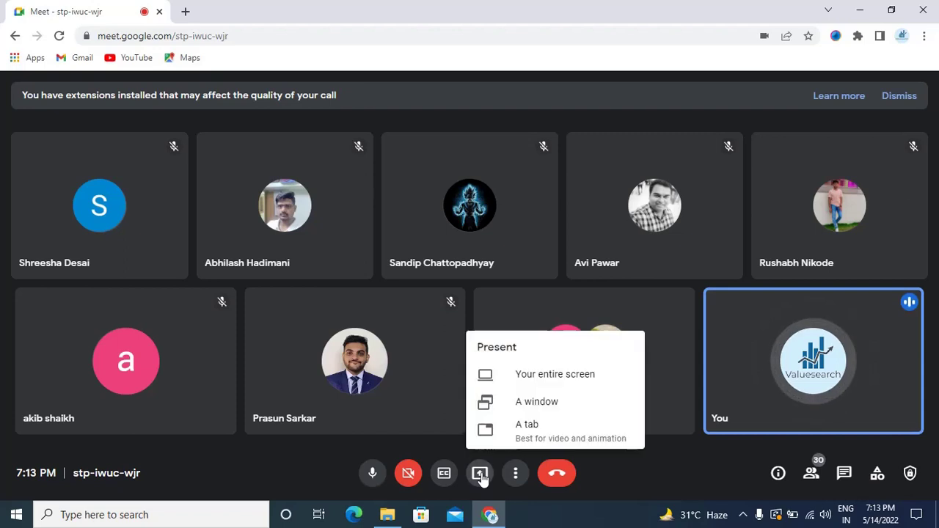
left_click(519, 375)
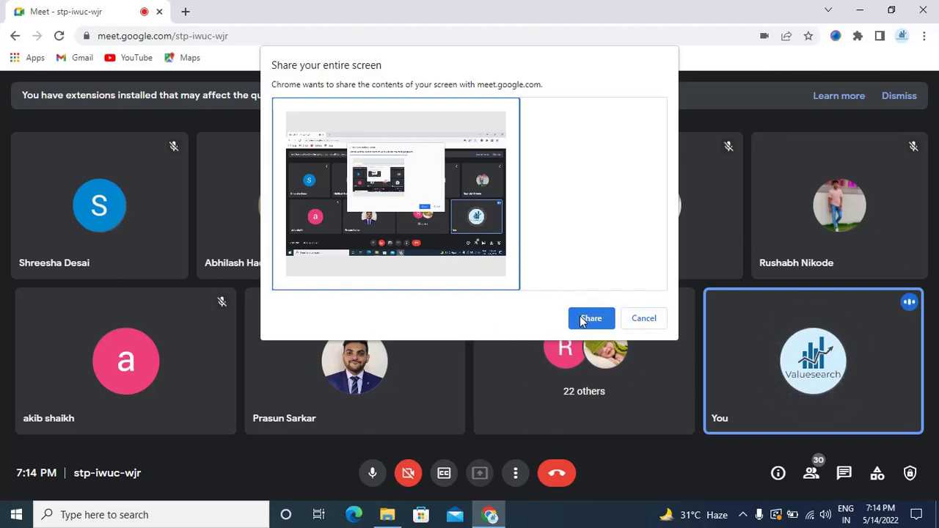
left_click(582, 319)
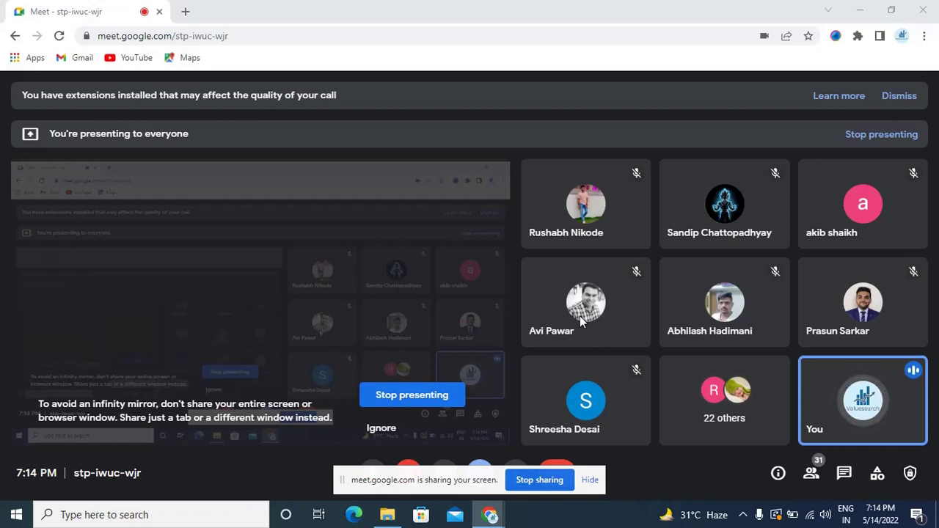
Open the Financial Modeling Class 1 workbook from the Financial Modeling Class folder and show it in a maximized Excel window.
left_click(862, 11)
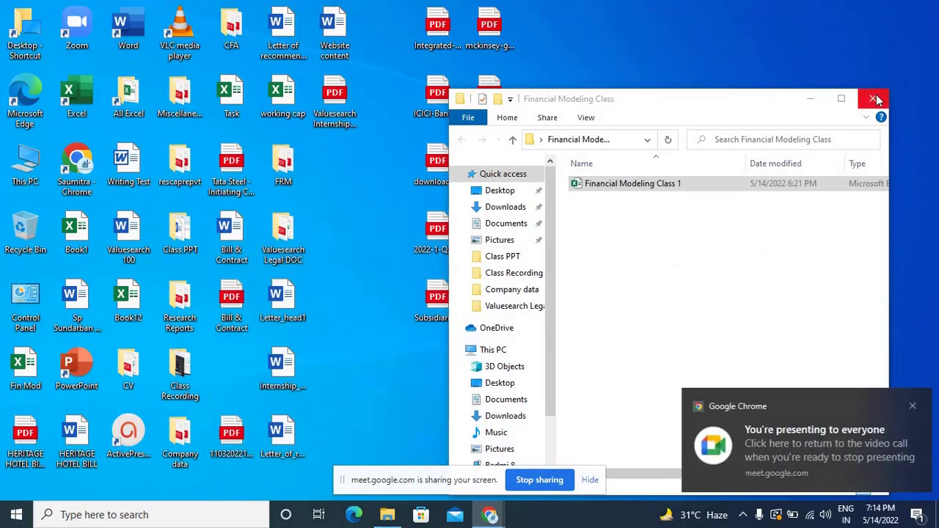
left_click(841, 98)
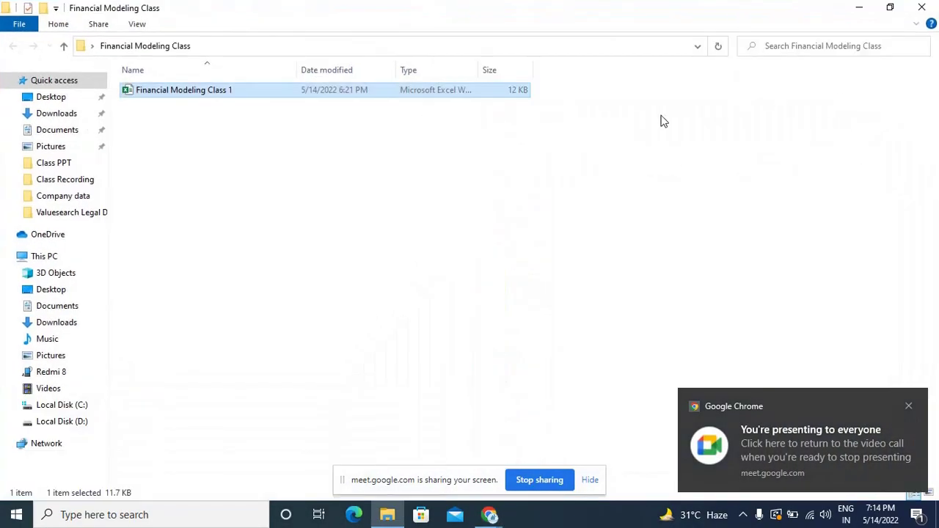
double_click(467, 94)
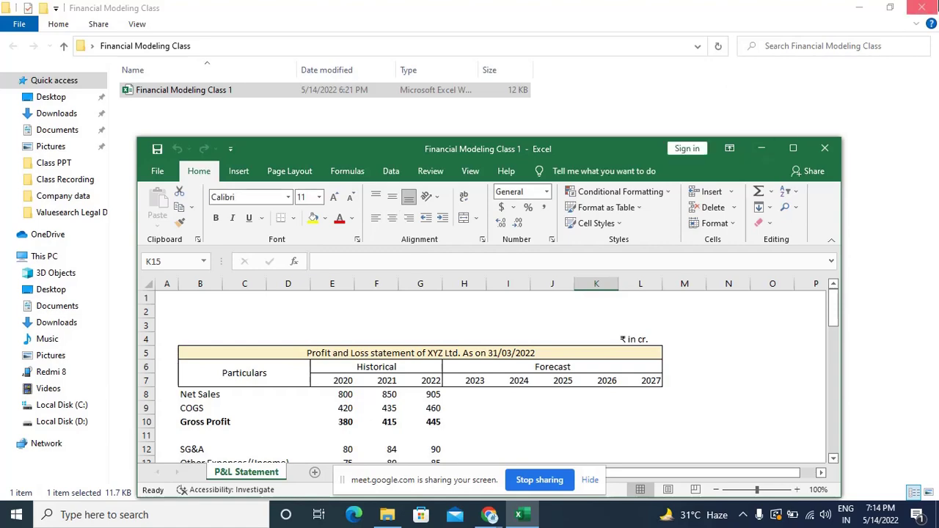
left_click(921, 8)
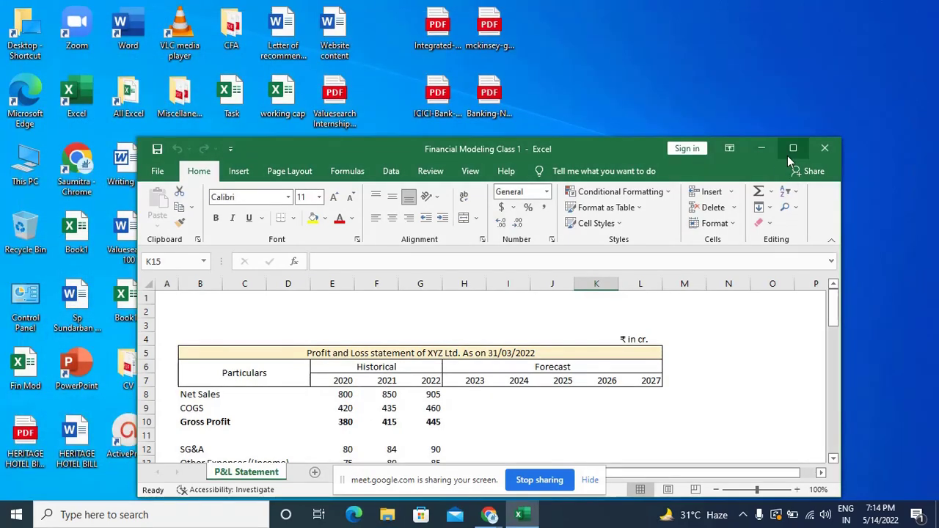
left_click(788, 155)
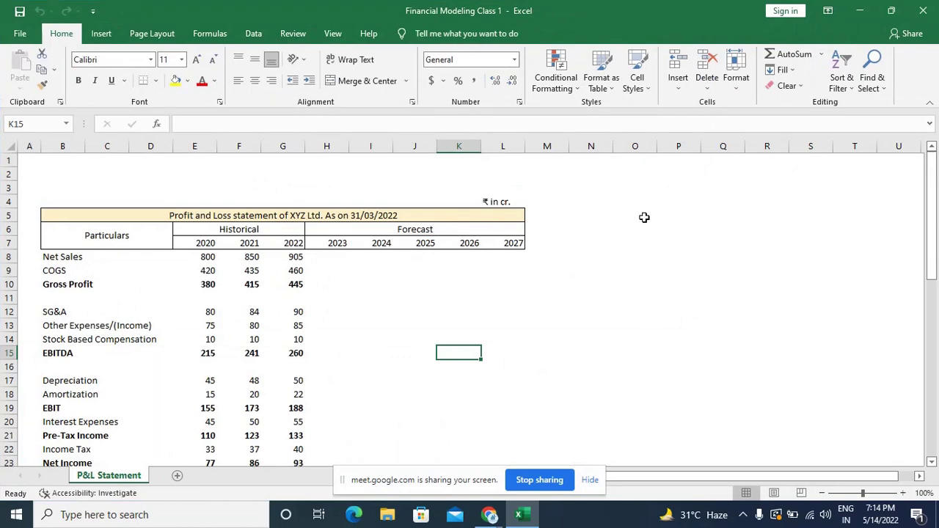
Enlarge the P&L Statement sheet to 140% zoom with the statement's header rows in view.
left_click(903, 493)
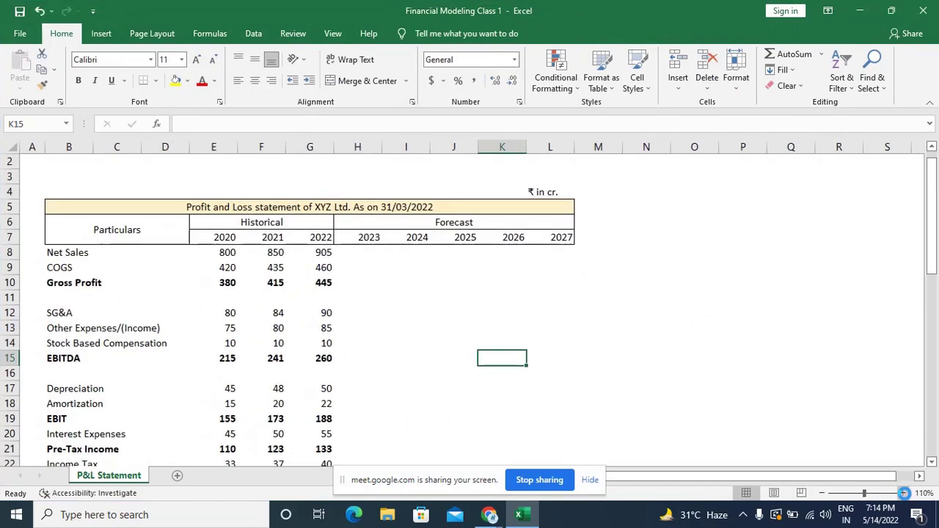
left_click(903, 493)
left_click(903, 493)
left_click(903, 493)
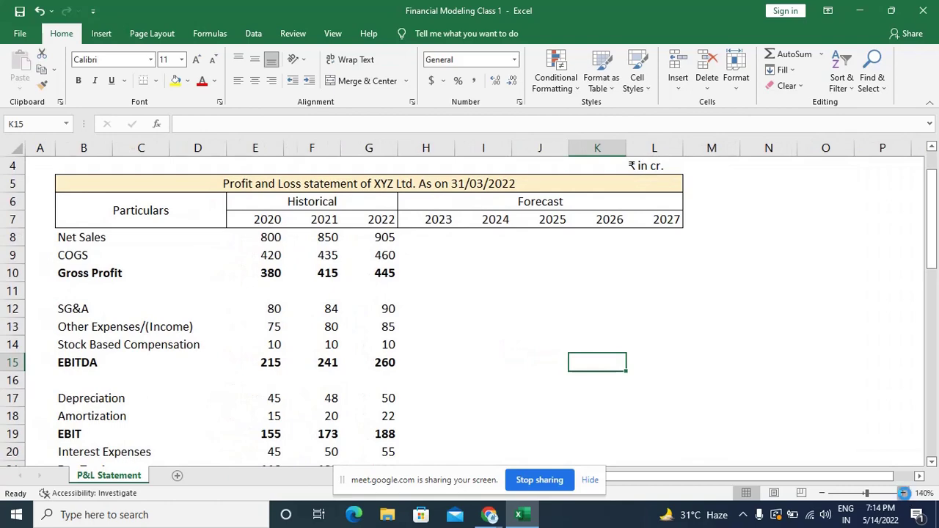
scroll(568, 330, "up", 1)
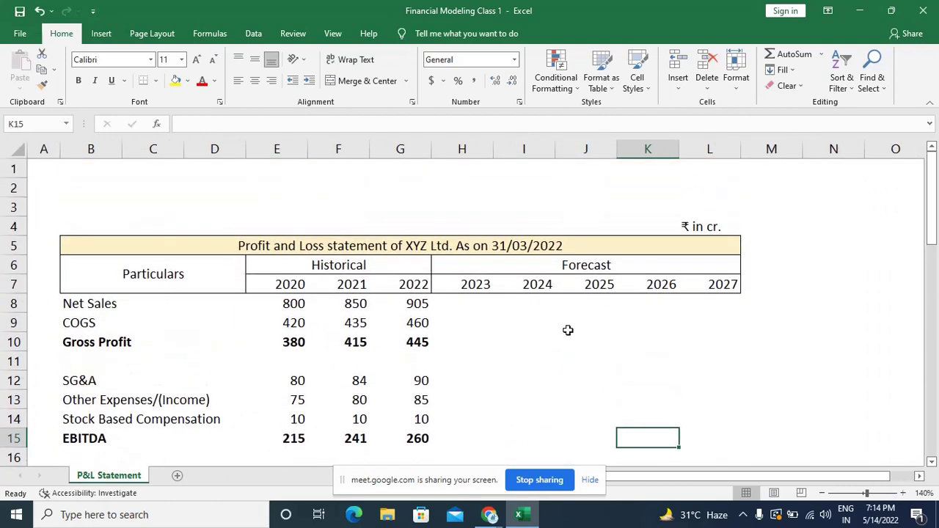
Examine the profit and loss statement's line items, title, currency unit, Historical and Forecast headings and Gross Profit row.
scroll(567, 330, "down", 2)
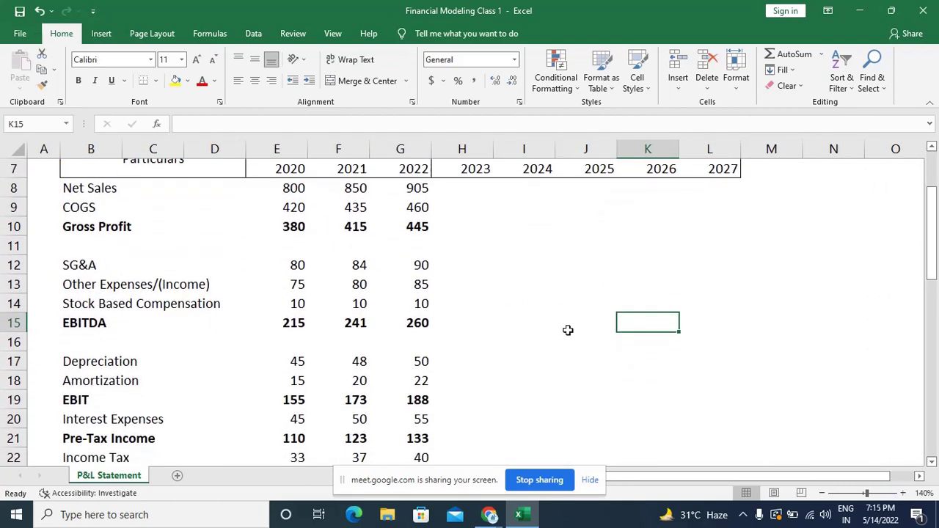
scroll(567, 330, "up", 1)
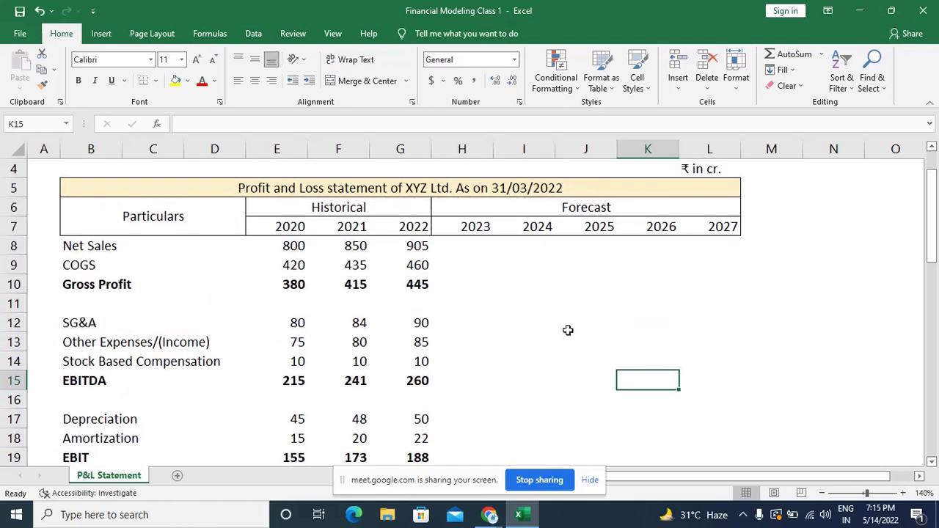
scroll(567, 330, "up", 1)
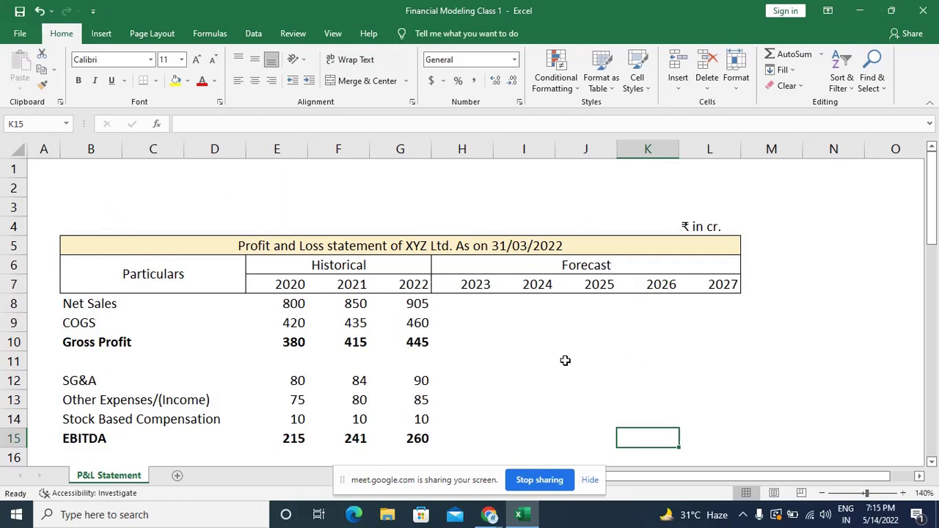
left_click(863, 10)
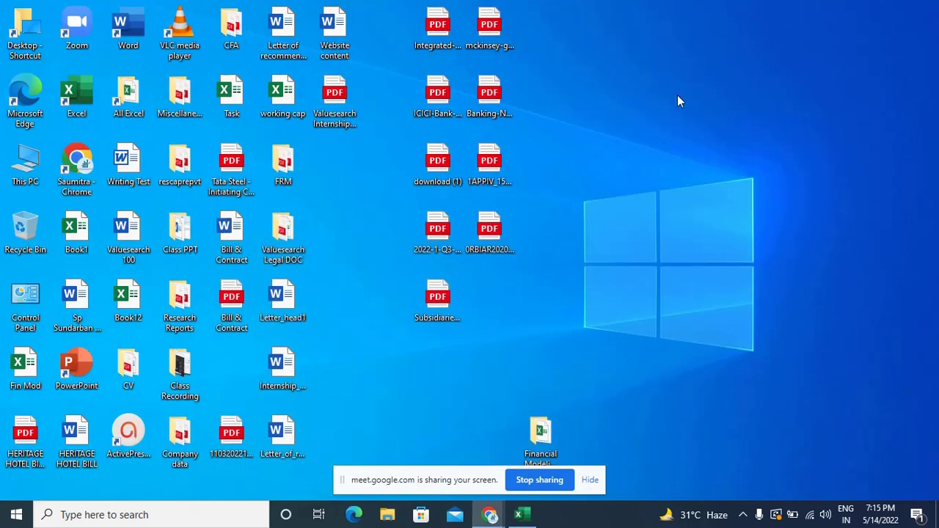
left_click(519, 514)
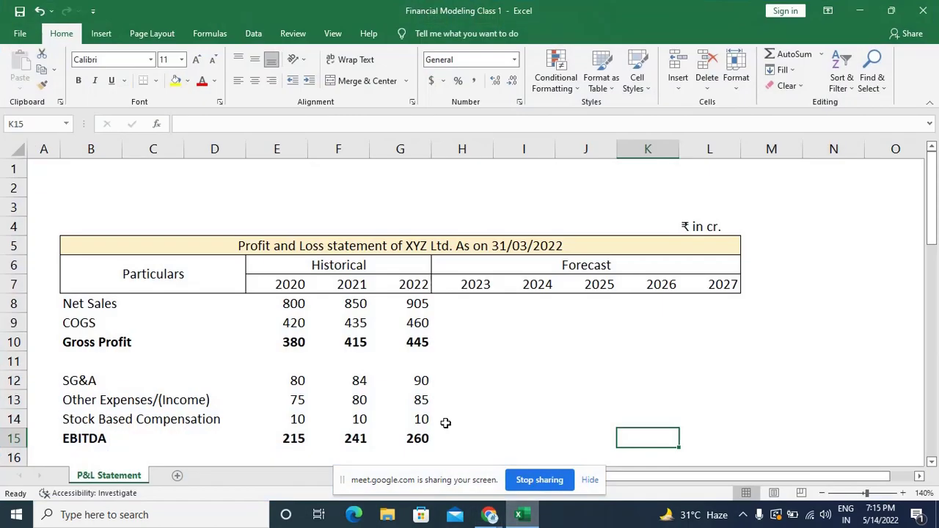
left_click(482, 331)
left_click(540, 333)
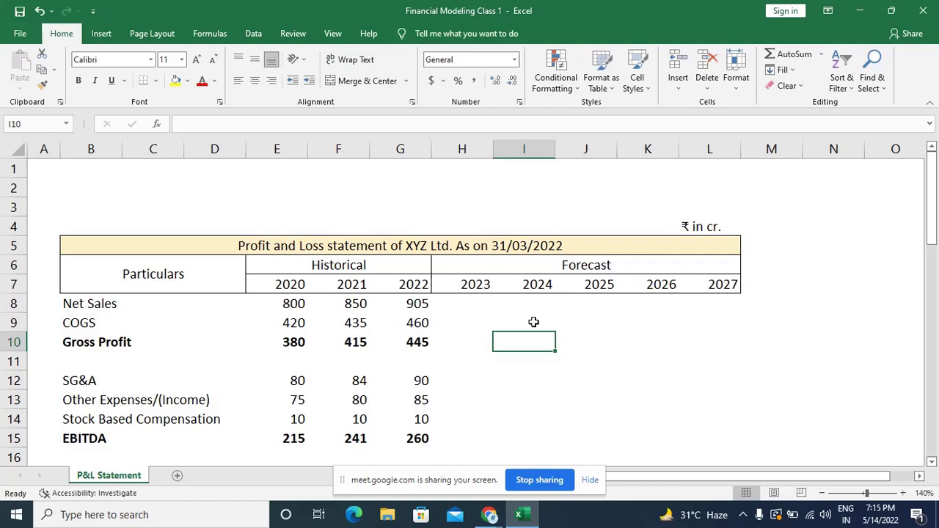
left_click(389, 265)
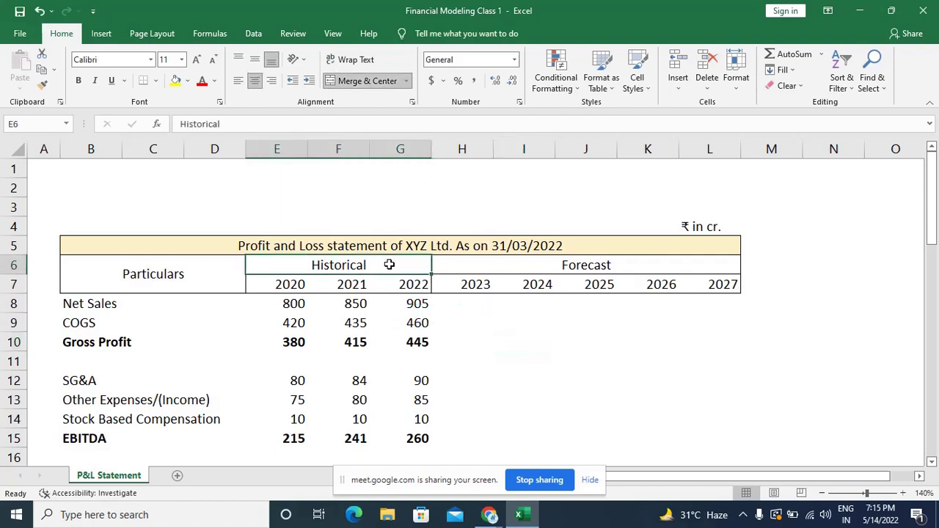
left_click(718, 220)
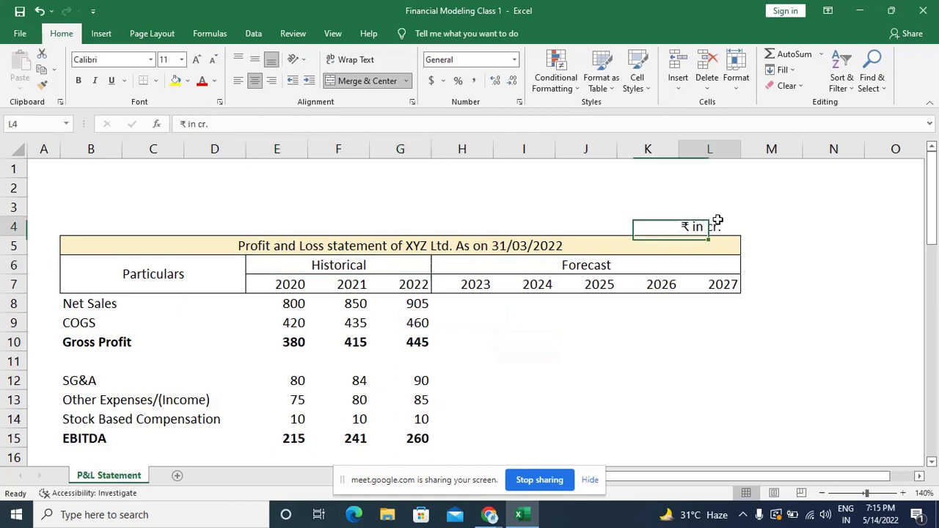
left_click(609, 265)
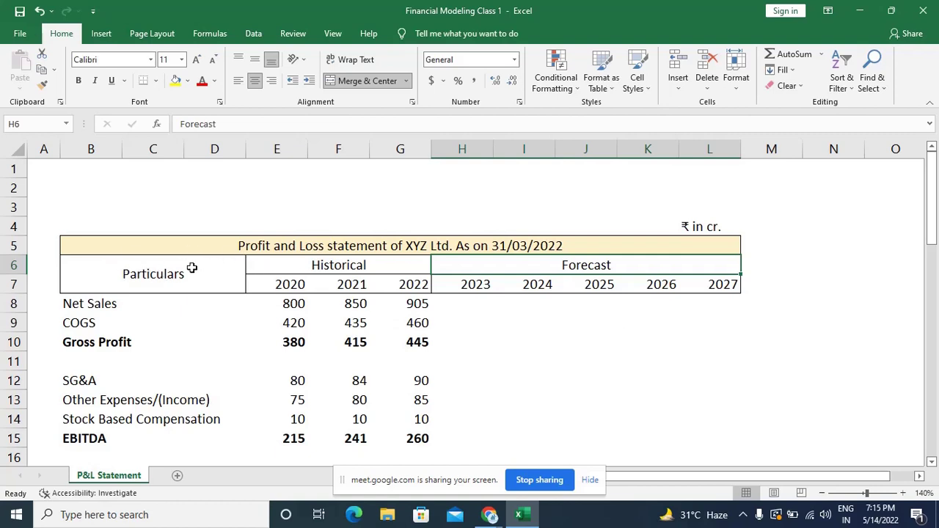
left_click(101, 341)
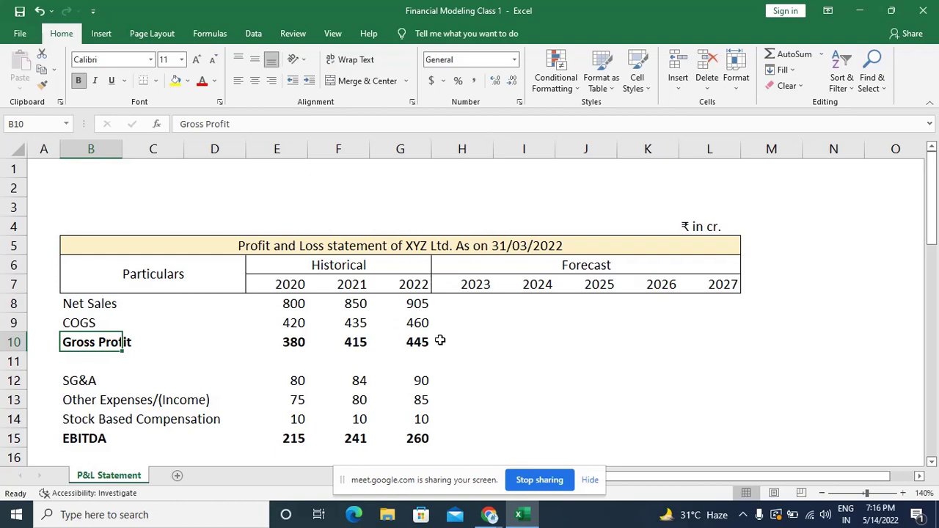
scroll(440, 340, "down", 1)
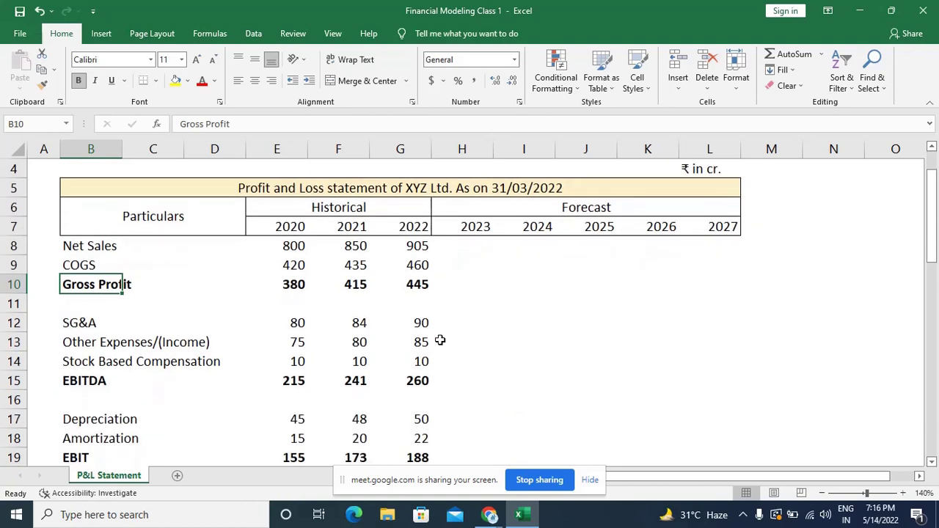
scroll(440, 340, "up", 1)
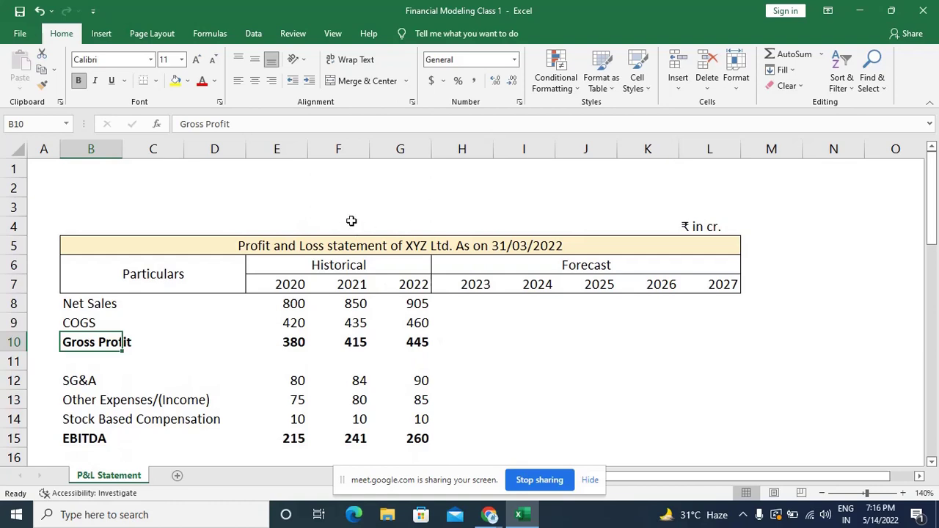
left_click(261, 245)
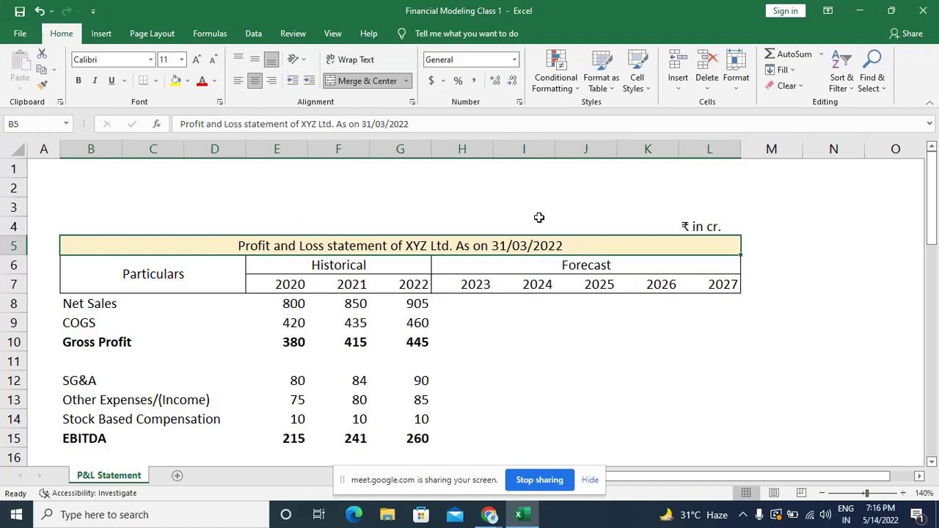
left_click(690, 227)
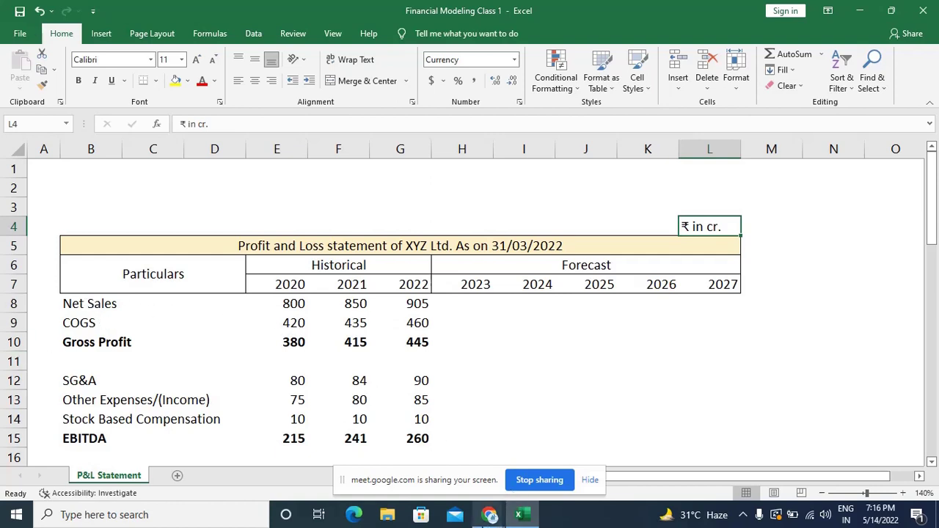
Switch to the Google Meet call to admit the waiting participant, and return to the P&L Statement sheet in Excel.
left_click(489, 514)
left_click(450, 472)
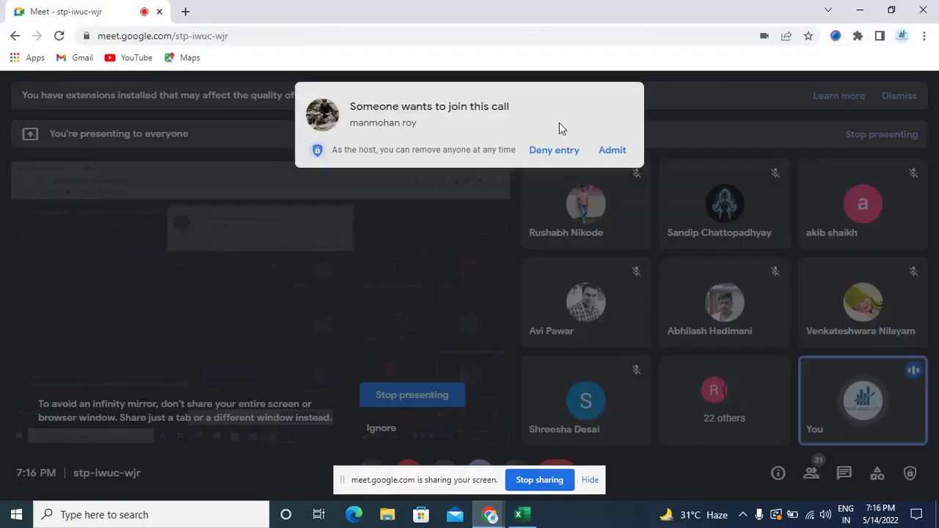
left_click(612, 149)
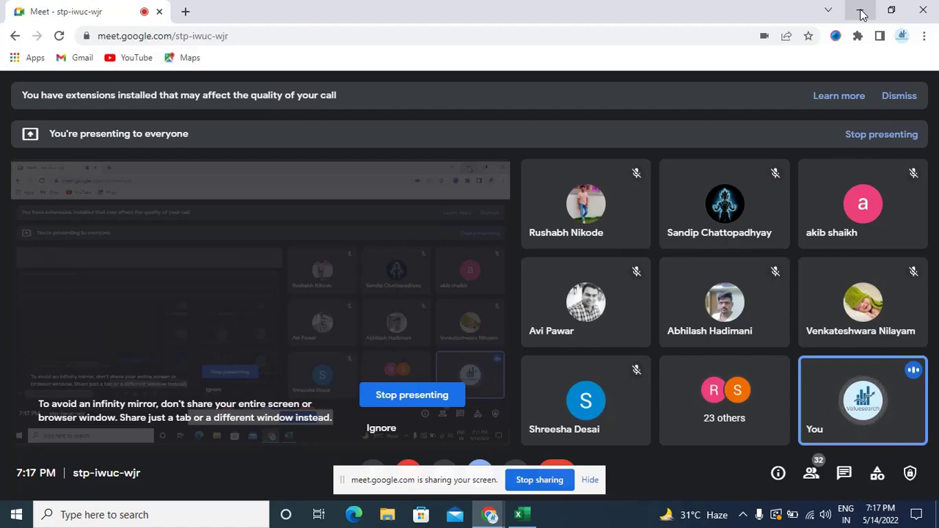
left_click(861, 14)
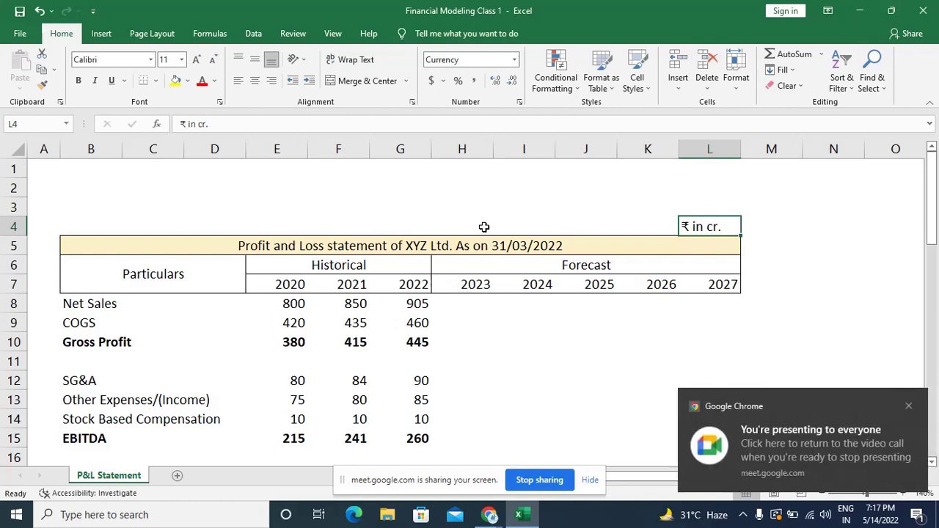
left_click(910, 406)
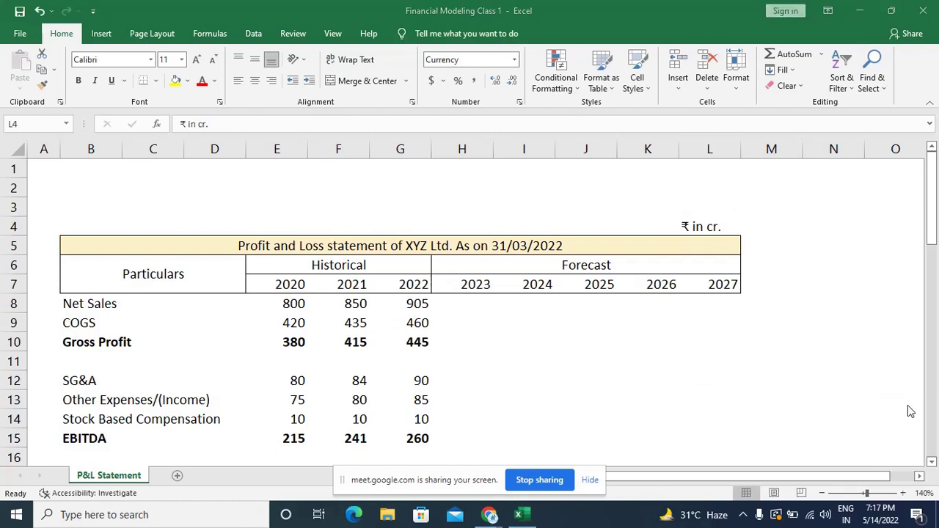
left_click(686, 330)
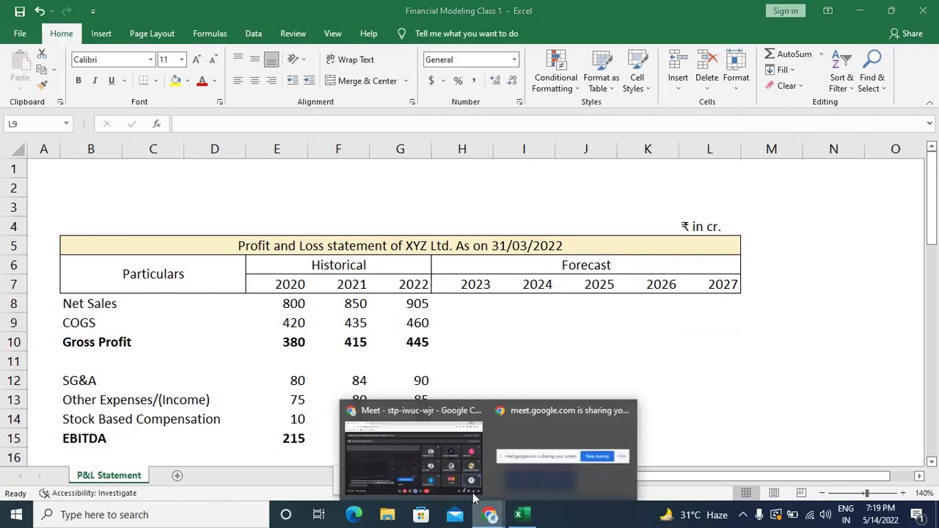
Let another waiting participant into the Google Meet call and bring the Excel workbook back, dismissing the presenting notification.
left_click(449, 478)
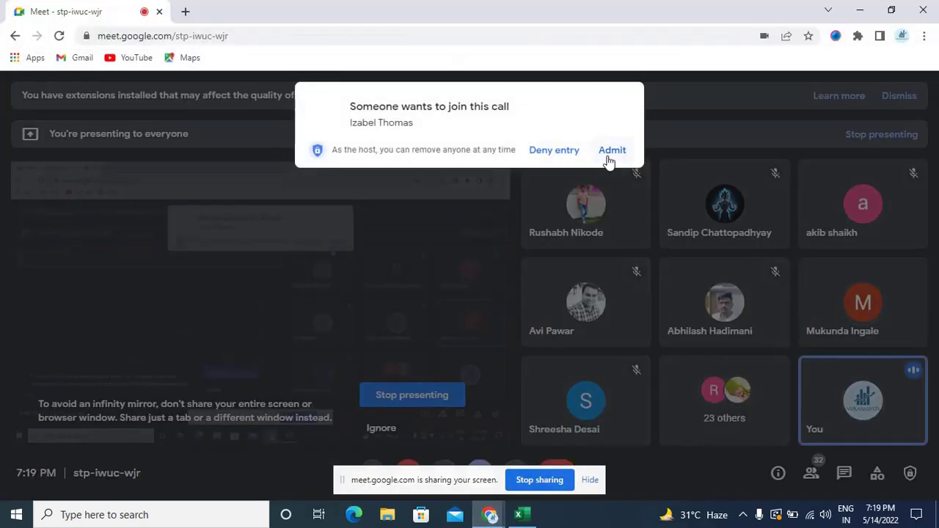
left_click(611, 152)
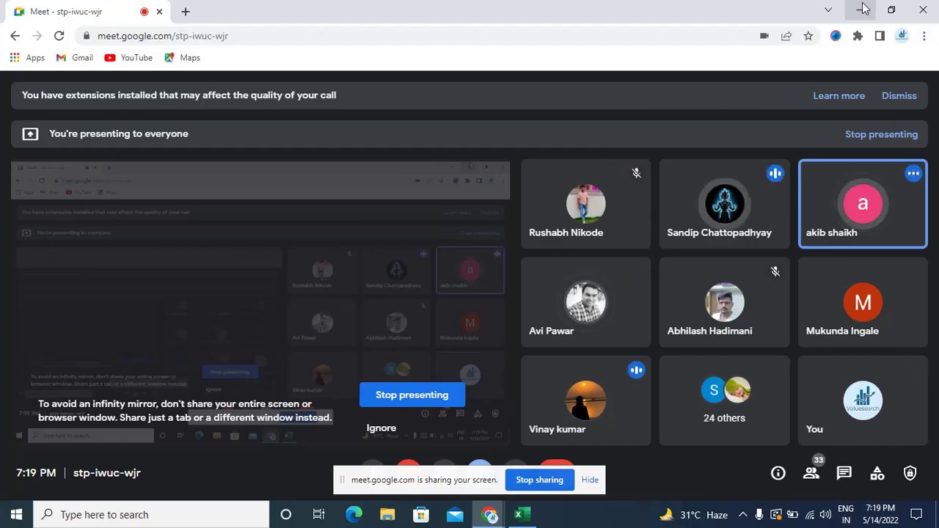
left_click(862, 9)
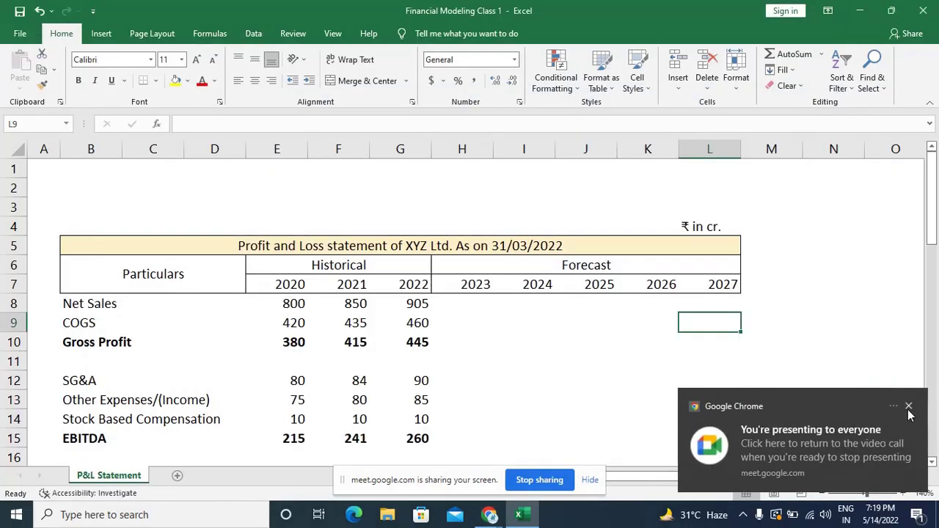
left_click(907, 407)
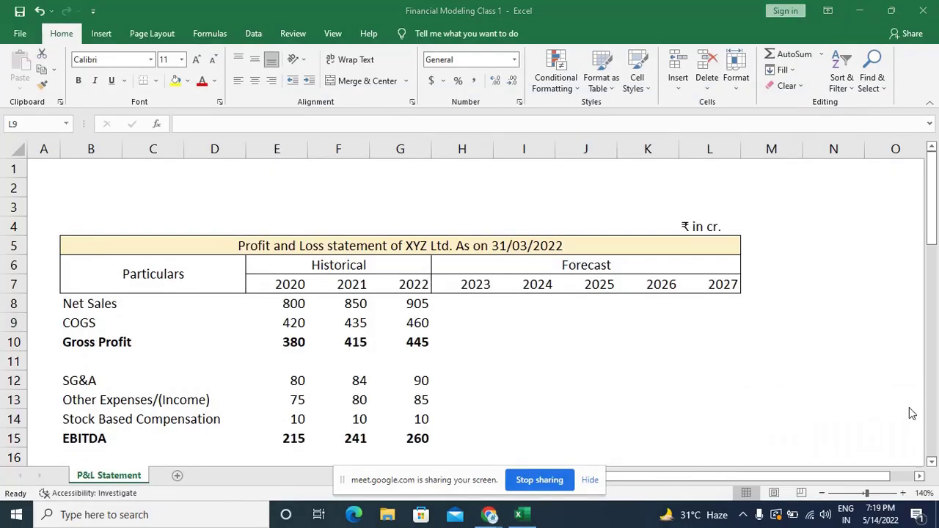
left_click(633, 350)
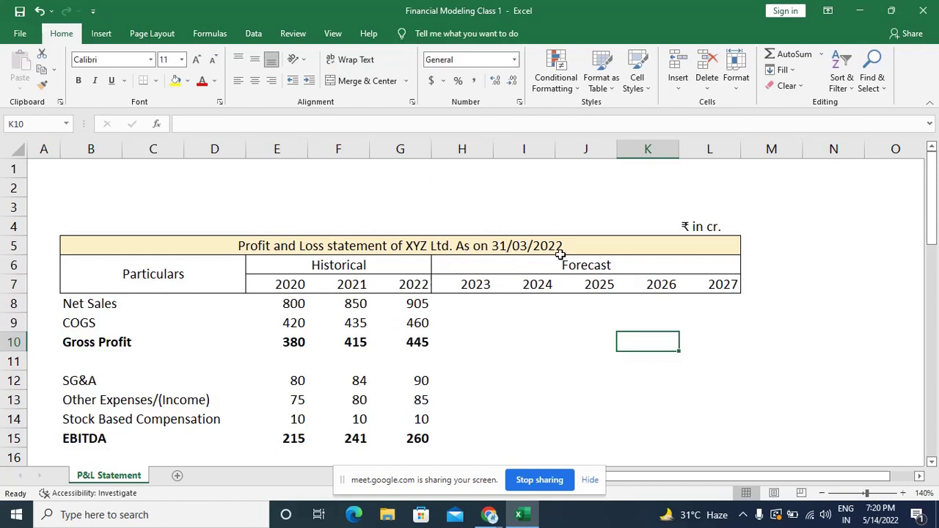
Examine the Particulars heading, the Historical heading with its 2020 year cell, and the empty 2023 Net Sales forecast cell.
left_click(190, 285)
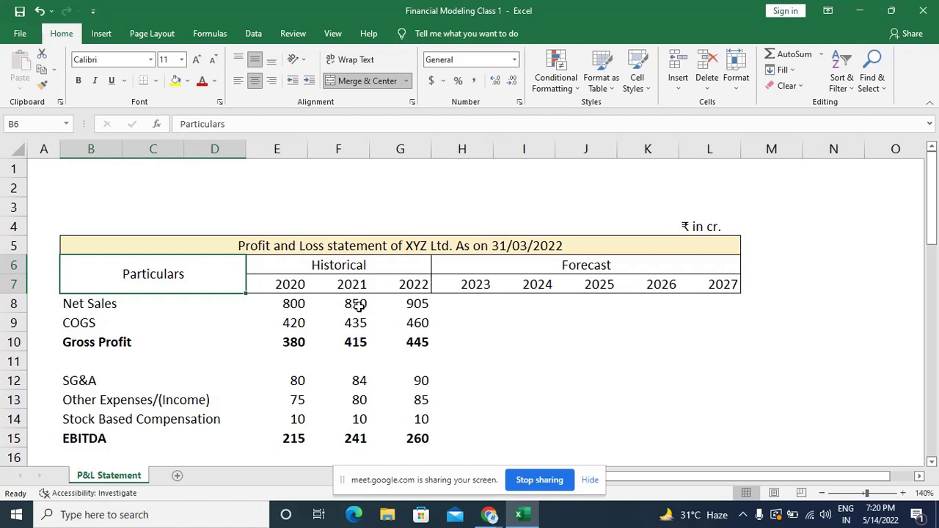
left_click(266, 307)
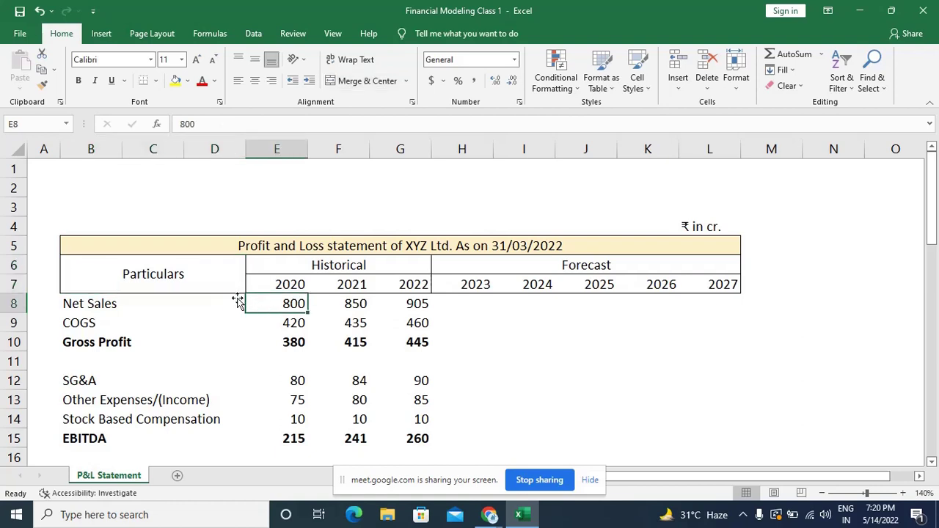
left_click(290, 265)
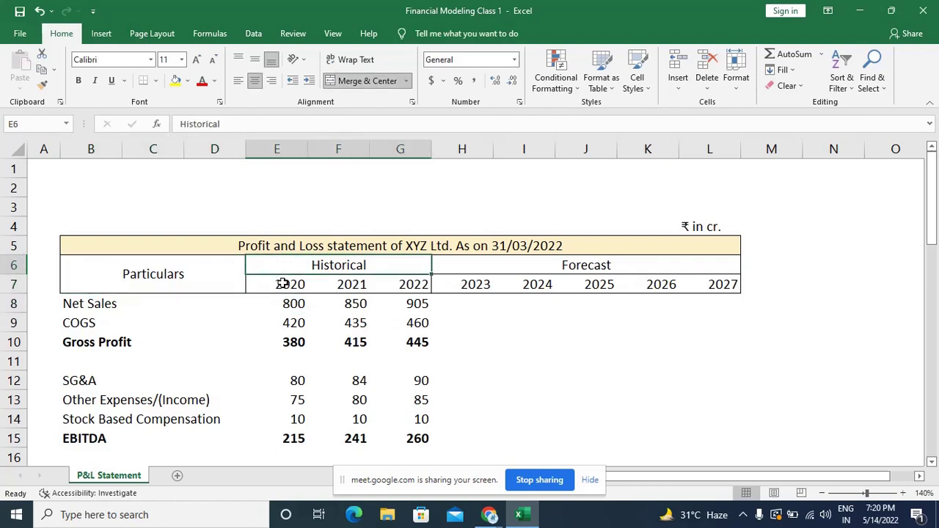
left_click(282, 284)
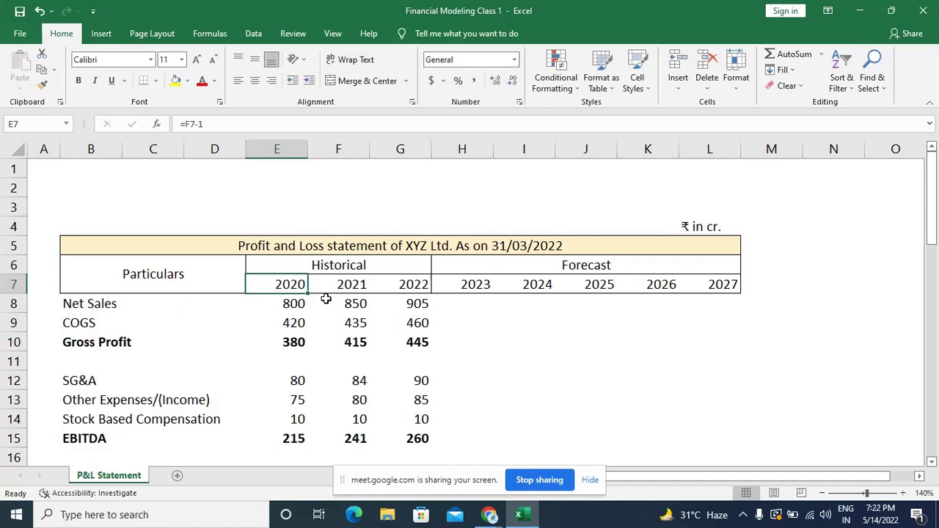
key("Left")
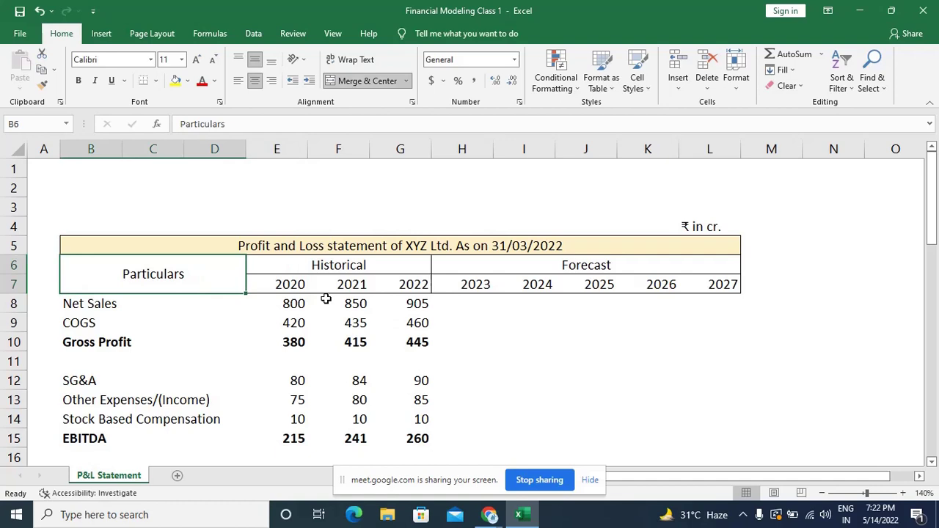
key("Right")
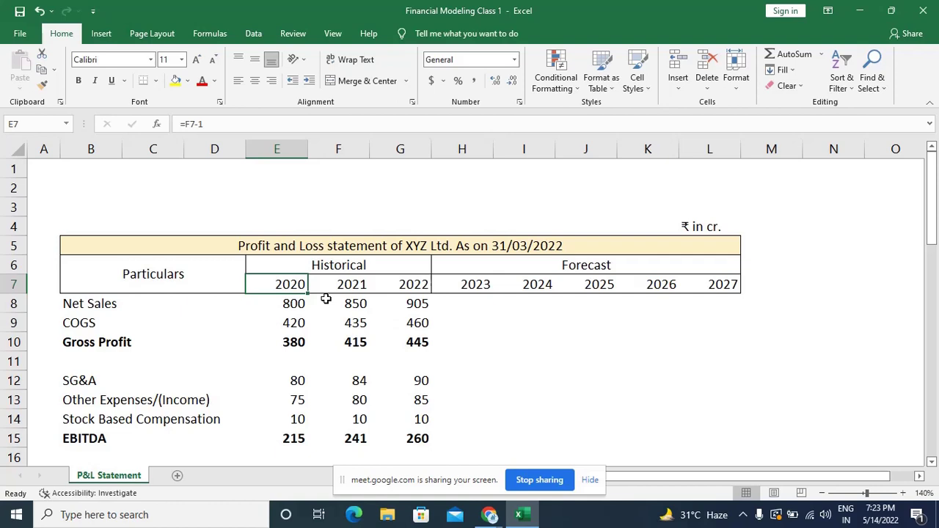
left_click(465, 305)
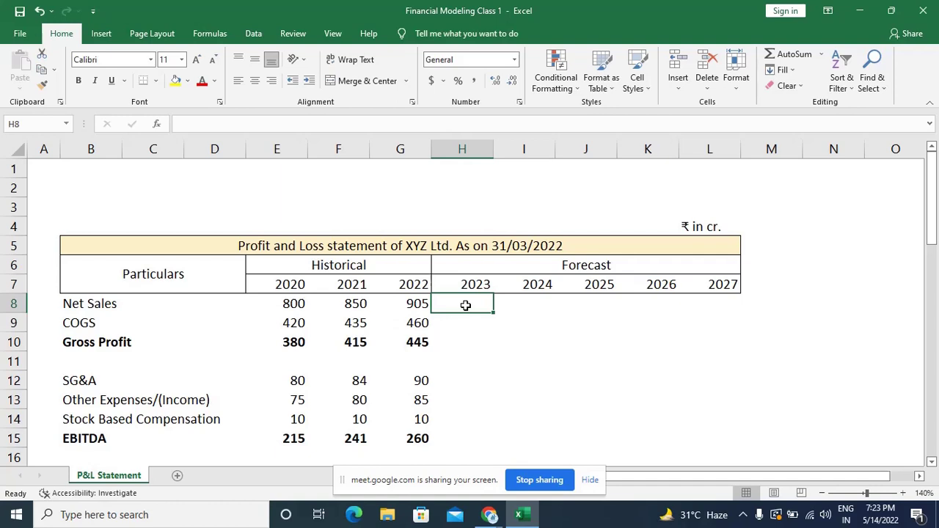
scroll(475, 338, "down", 1)
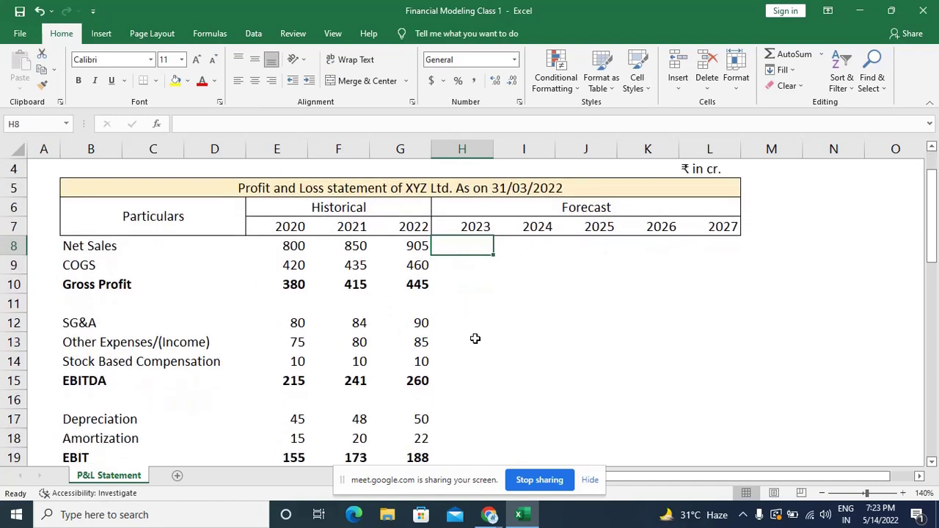
Enlarge the P&L Statement sheet to 160% zoom with the statement's title and header rows in view.
left_click(290, 243)
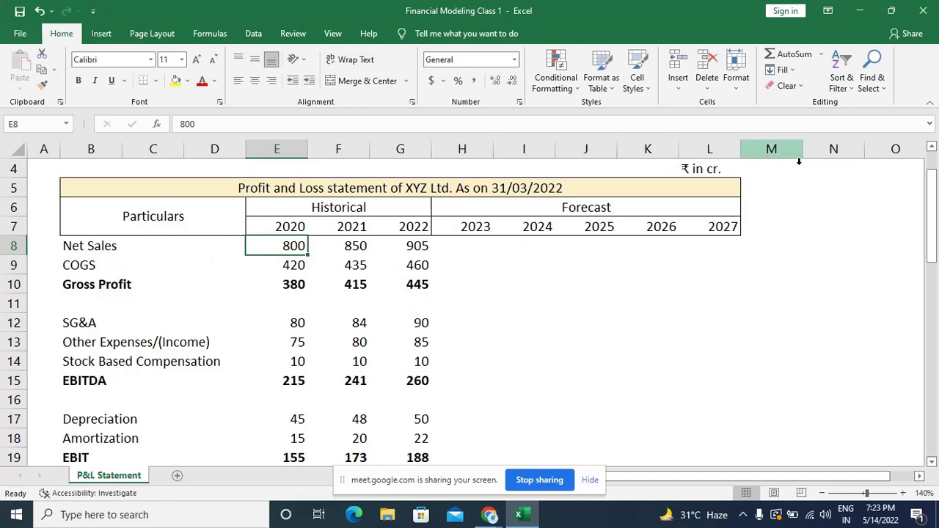
left_click(903, 494)
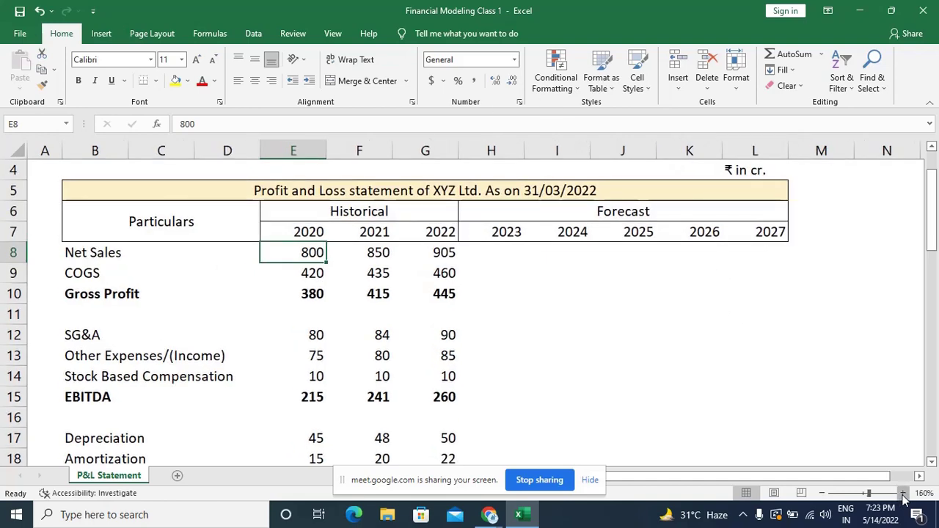
left_click(902, 493)
scroll(723, 342, "up", 1)
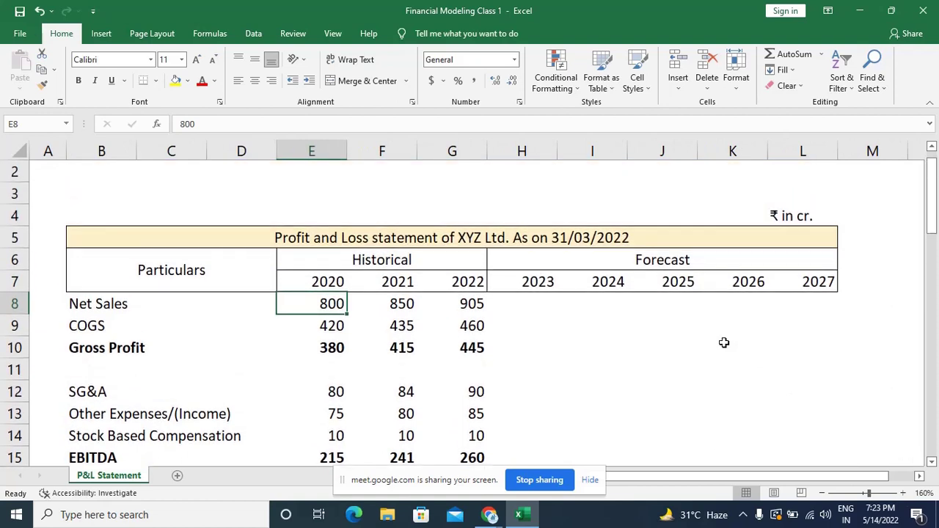
Compare the empty 2023 forecast cells for Net Sales and COGS with the 2020 Net Sales figure.
left_click(547, 312)
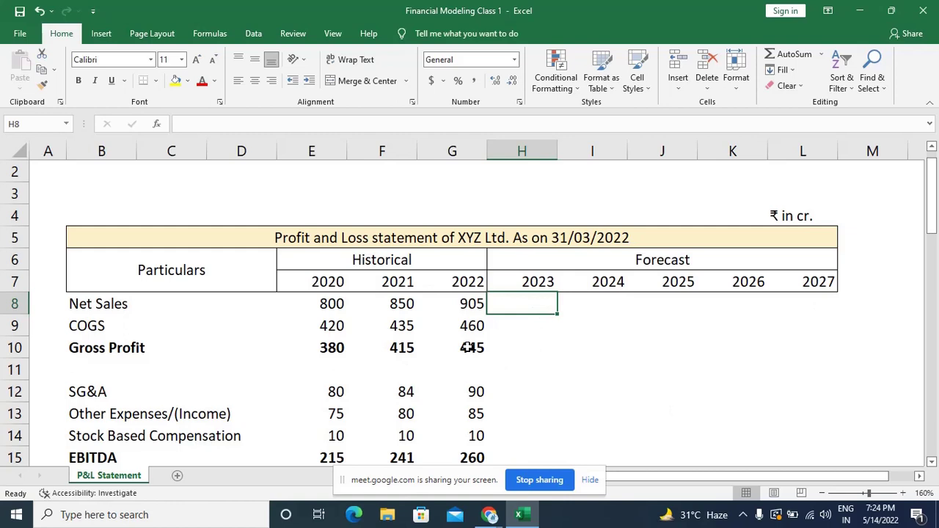
left_click(519, 324)
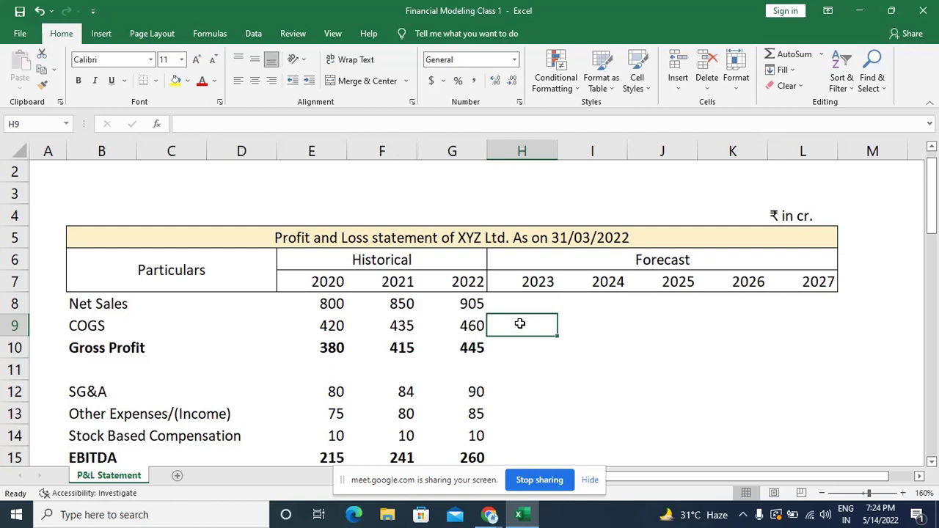
left_click(333, 305)
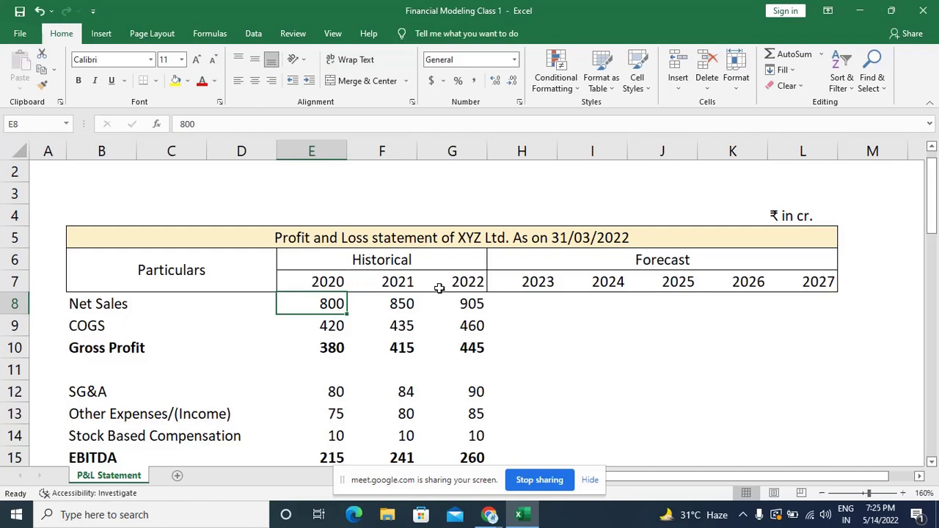
left_click(530, 319)
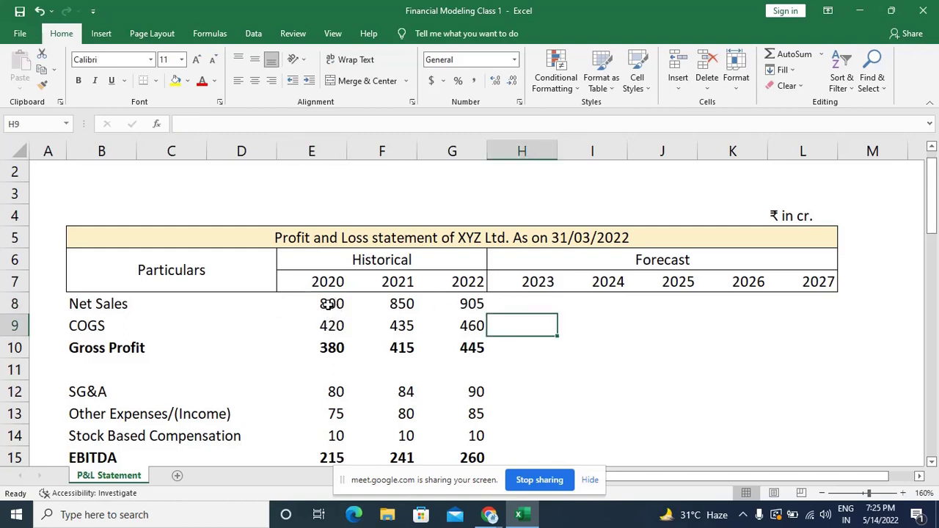
Walk through the historical Net Sales, COGS and Gross Profit figures cell by cell, ending at the Gross Profit forecast cells for 2023 and 2024.
left_click(330, 304)
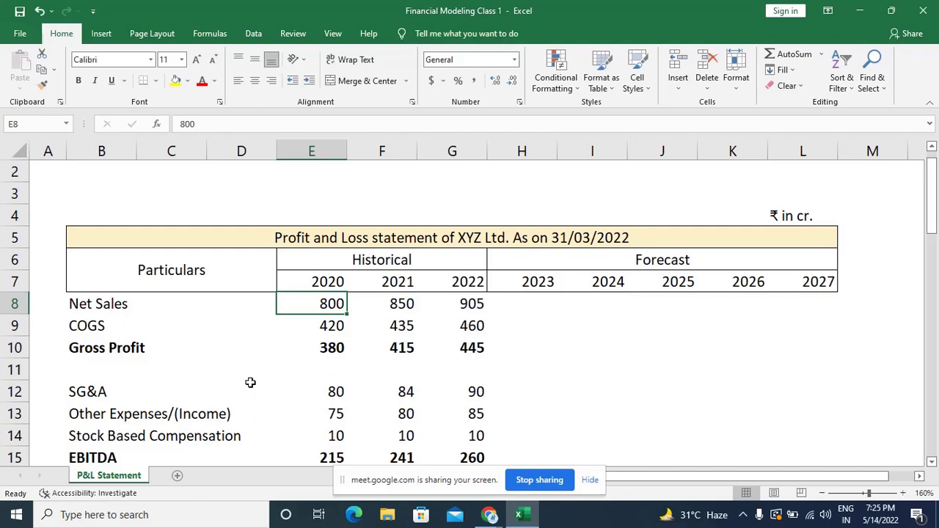
key("Right")
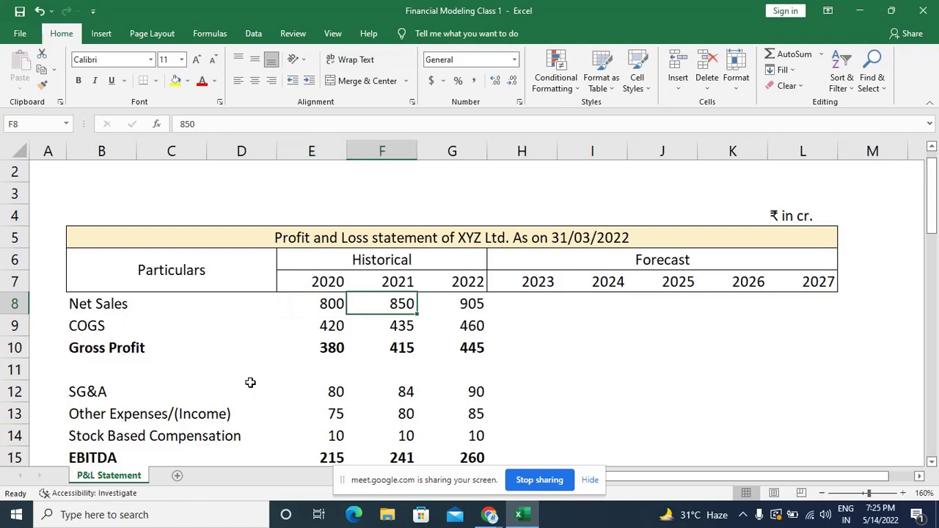
key("Right")
key("Down")
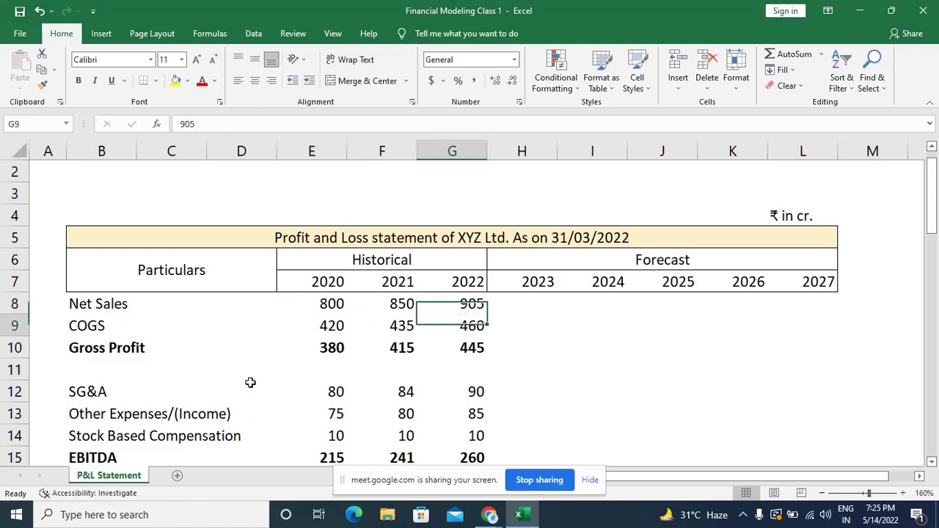
key("Left")
key("Left")
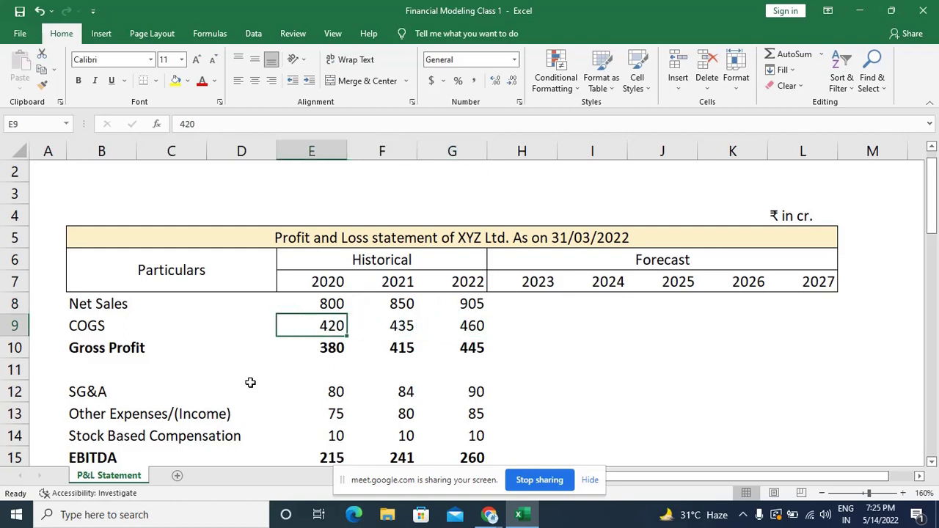
key("Right")
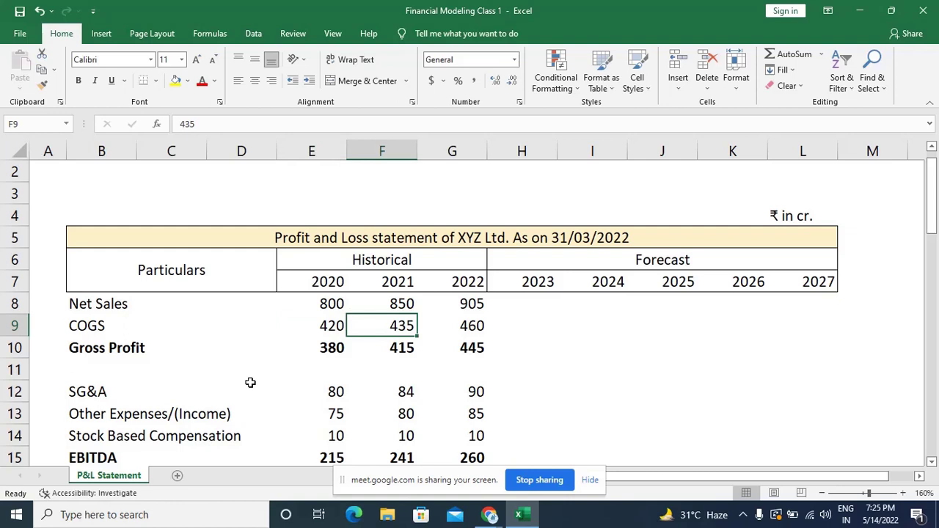
key("Right")
key("Down")
key("Left")
key("Left")
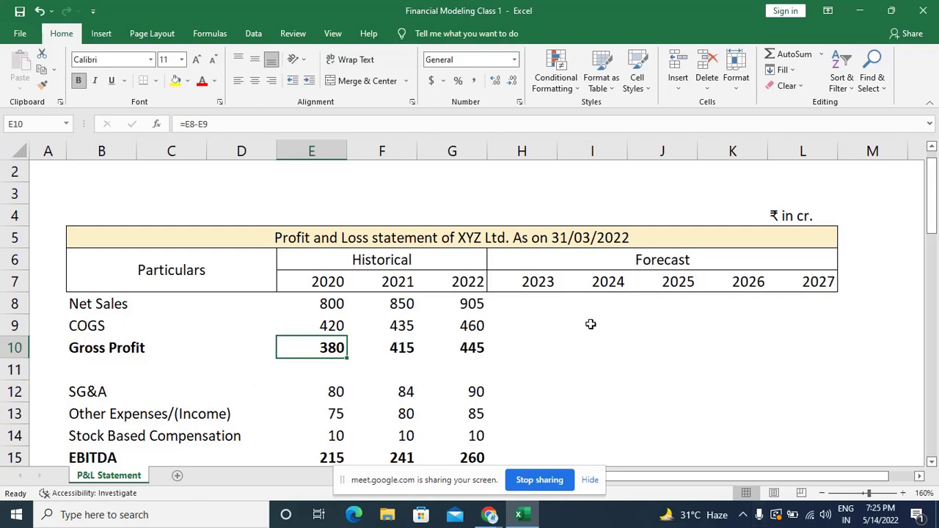
key("Right")
left_click(528, 349)
left_click(597, 351)
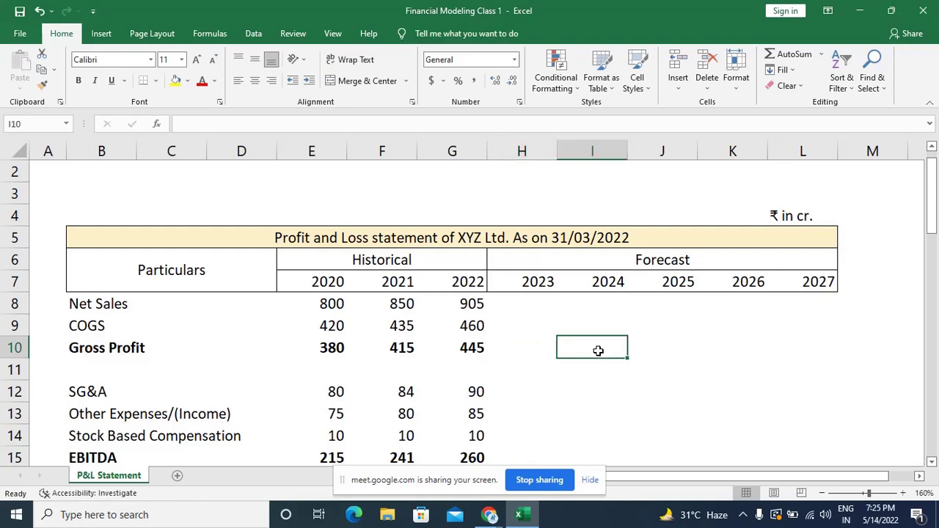
Inspect the 2020 Gross Profit formula in E10 and its Net Sales and COGS references, leaving it unedited.
left_click(305, 348)
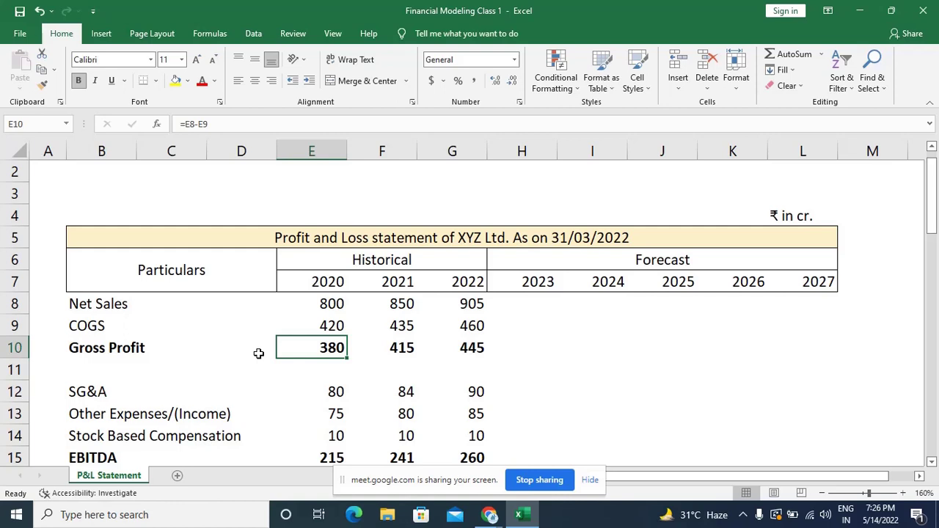
key("F2")
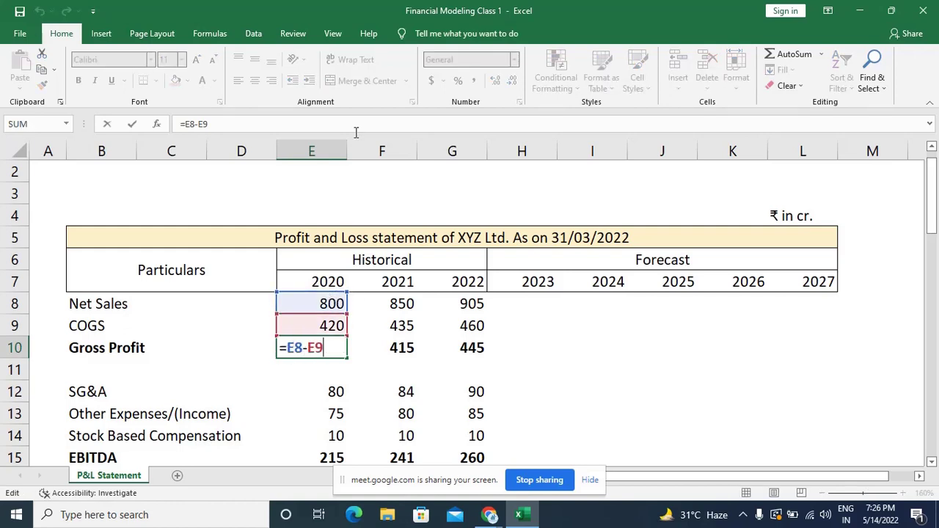
left_click(315, 151)
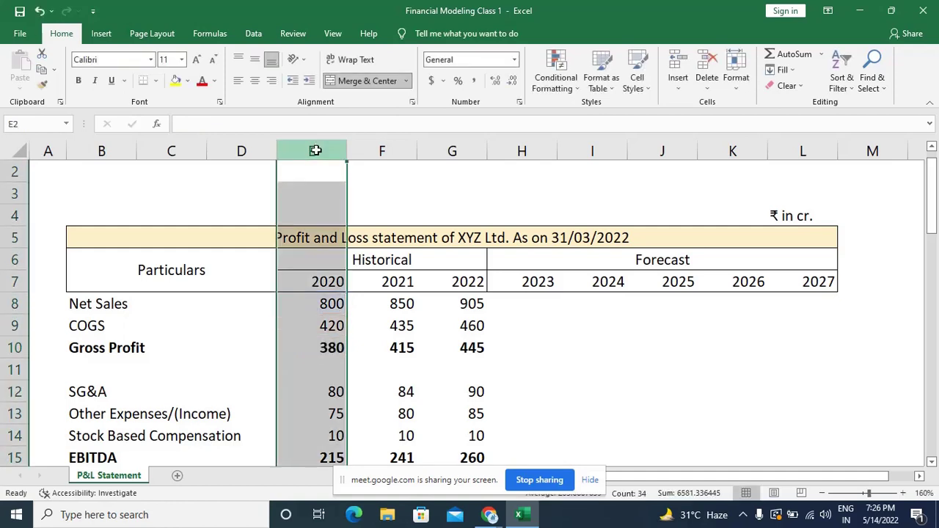
left_click(316, 302)
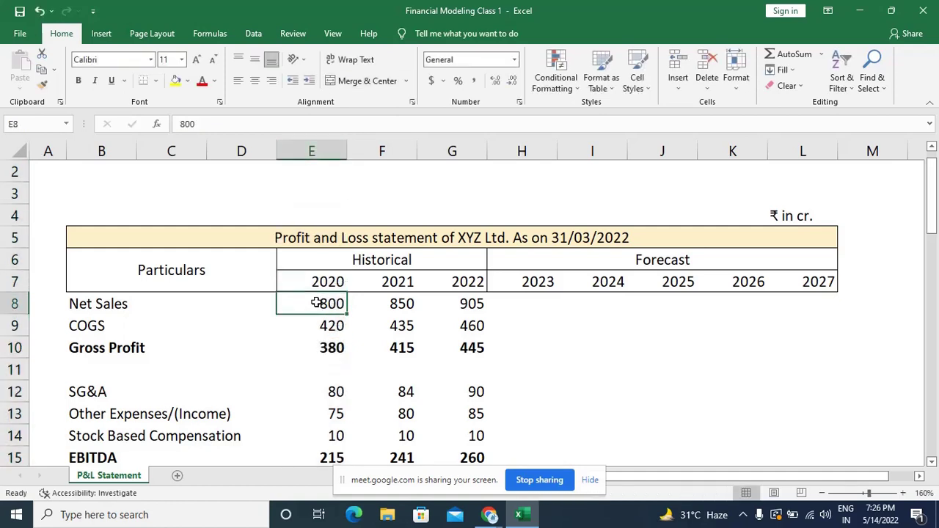
left_click(316, 348)
double_click(316, 348)
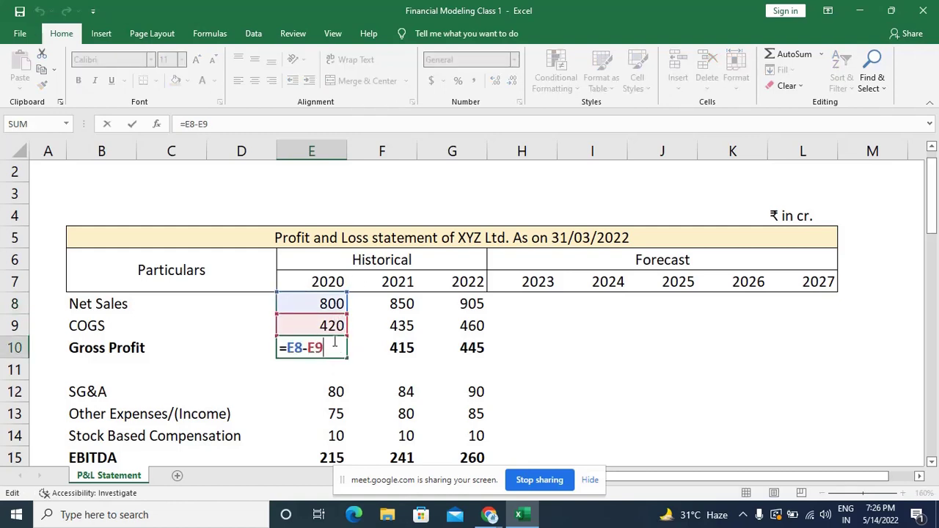
key("Escape")
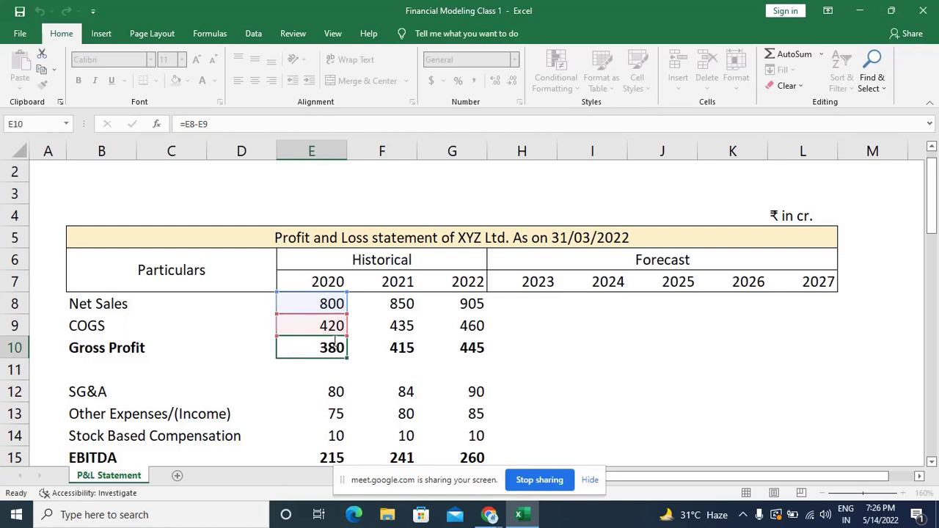
Inspect the 2021 and 2022 Gross Profit formulas in F10 and G10 without editing them.
key("Right")
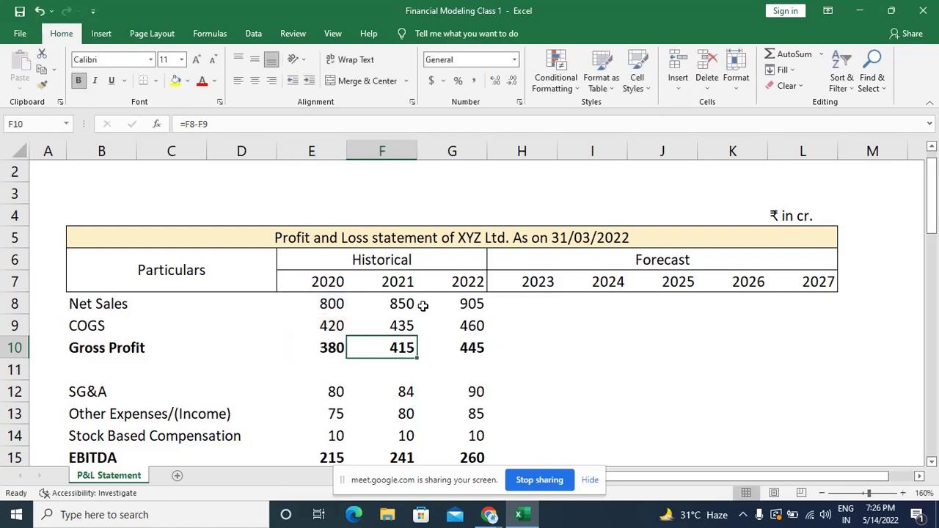
key("F2")
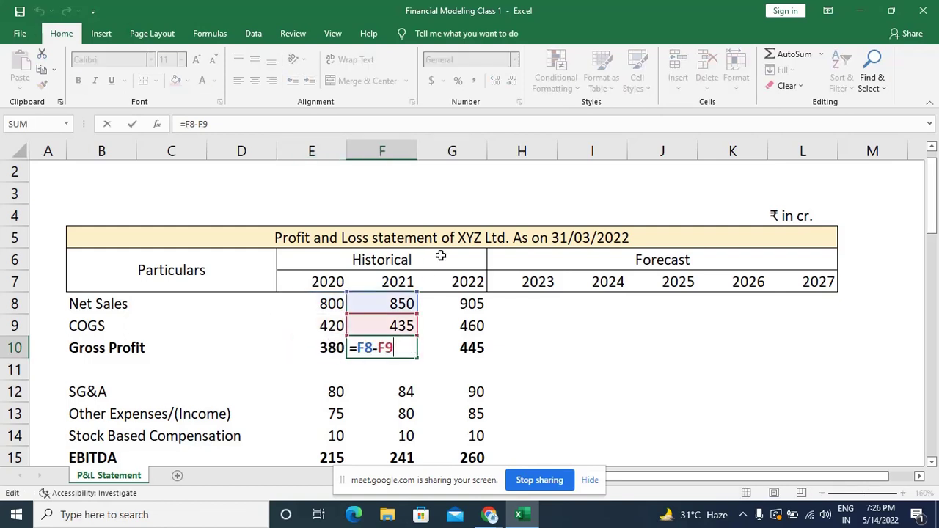
key("Escape")
key("Right")
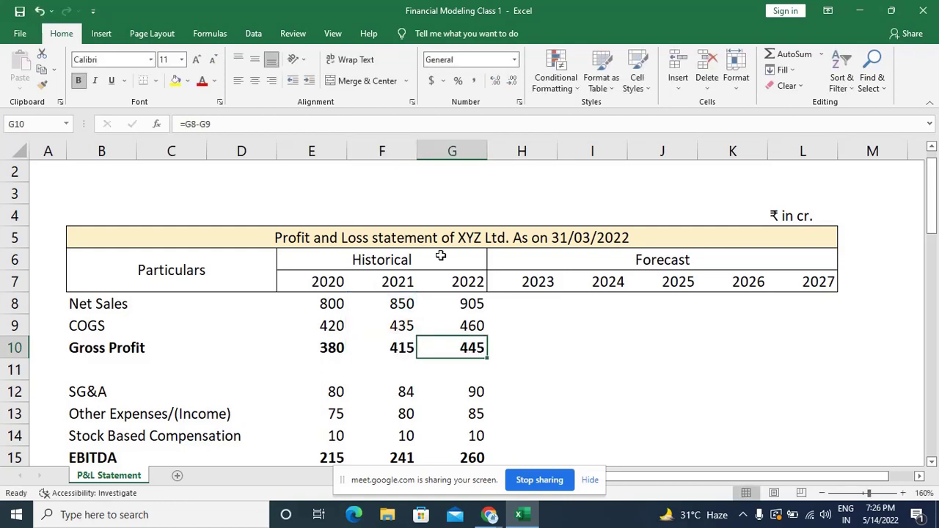
key("F2")
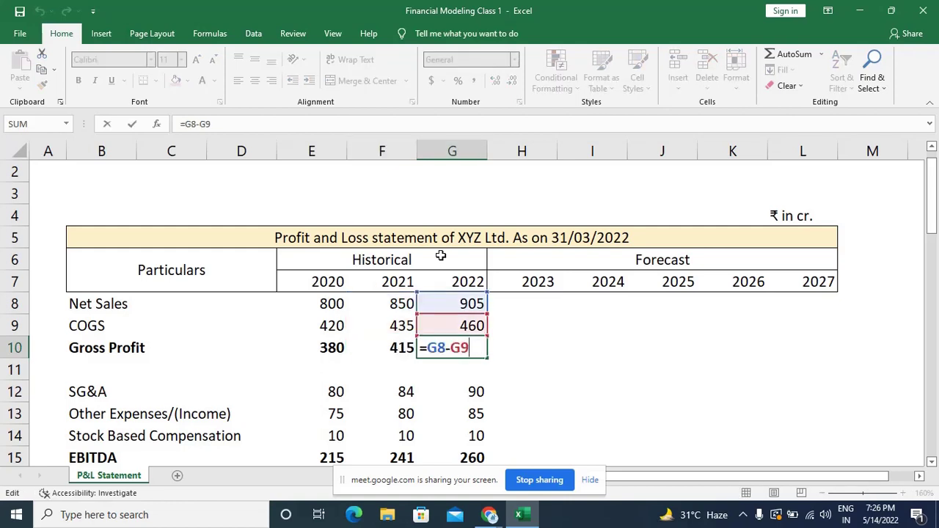
key("Escape")
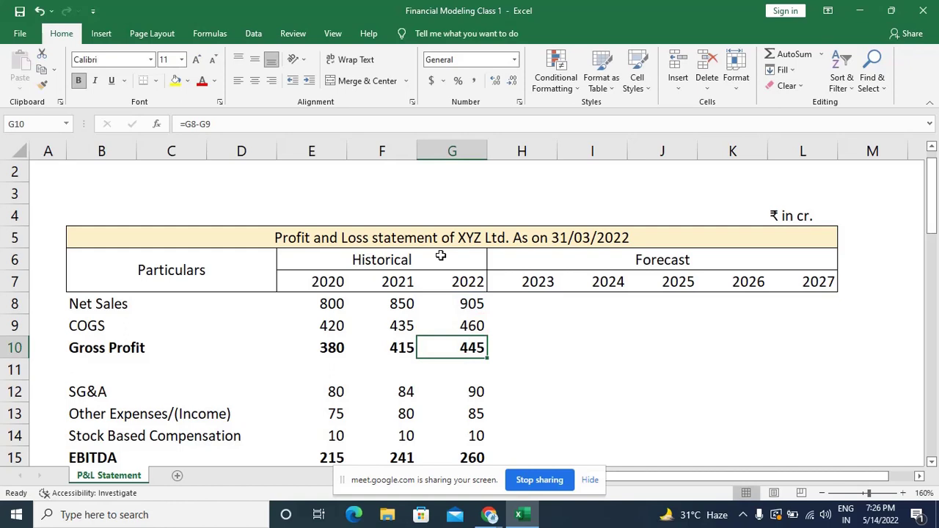
Walk through the historical SG&A figures for 2020 to 2022 in row 12, returning to the 2020 figure.
key("Left")
key("Left")
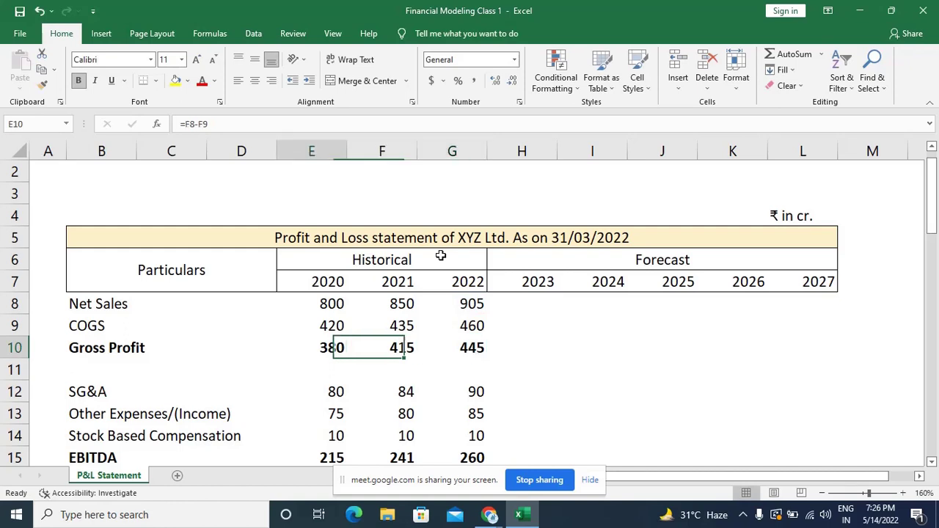
key("Down")
scroll(440, 255, "down", 1)
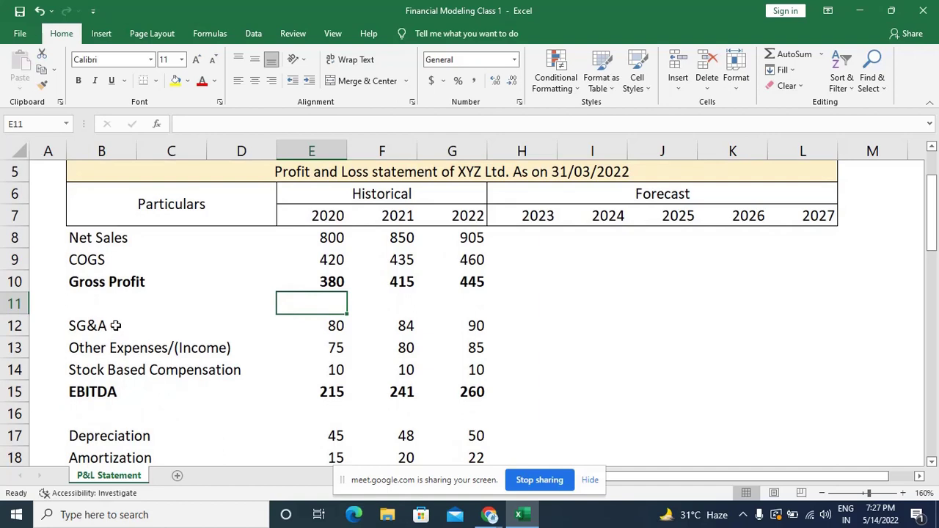
key("Down")
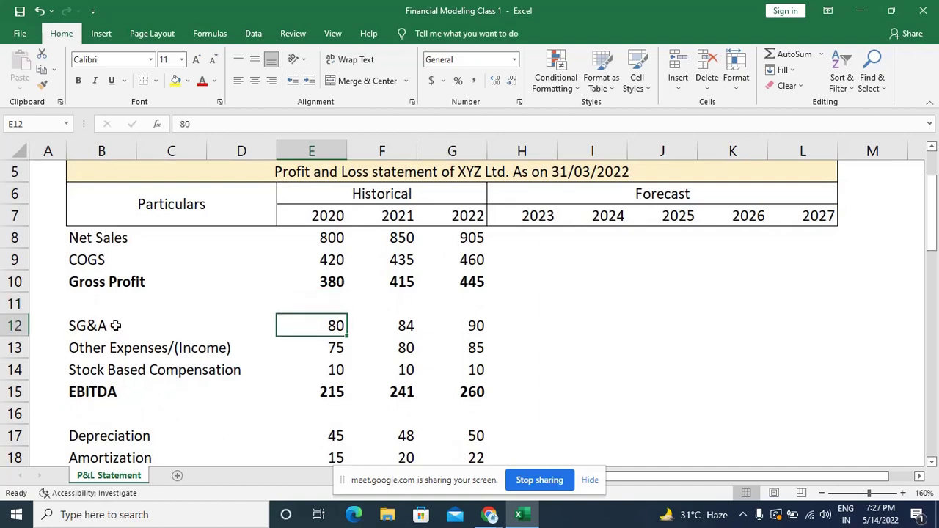
key("Right")
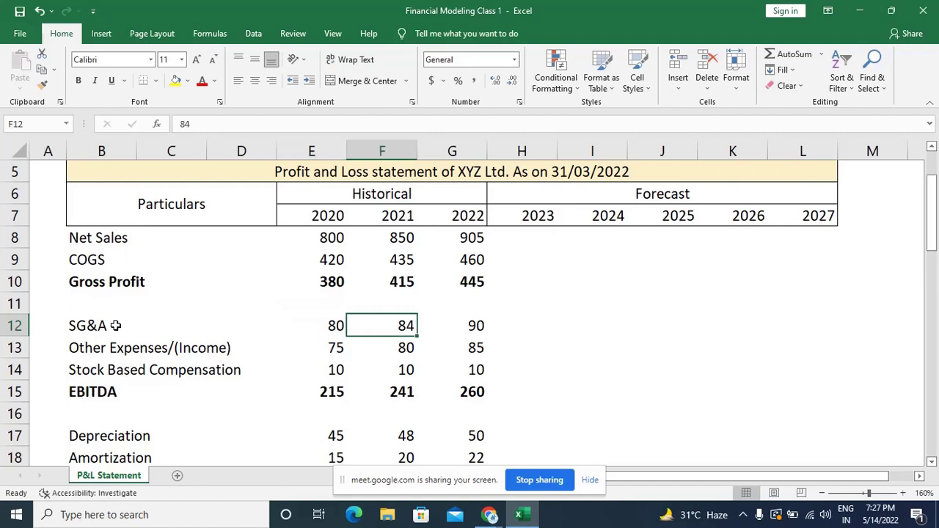
key("Right")
key("Left")
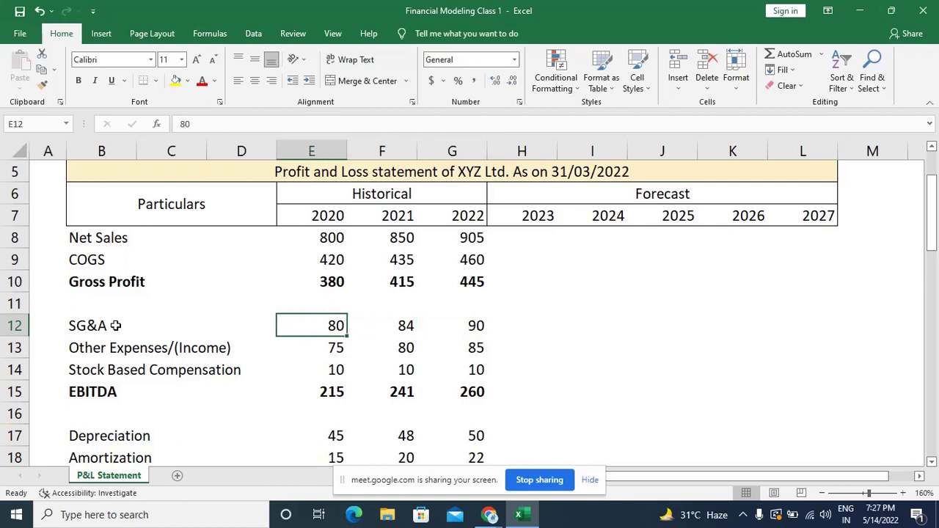
Point out the Other Expenses/(Income) and SG&A labels, and mark rows 12 to 14 in column A as the operating expenses.
left_click(70, 348)
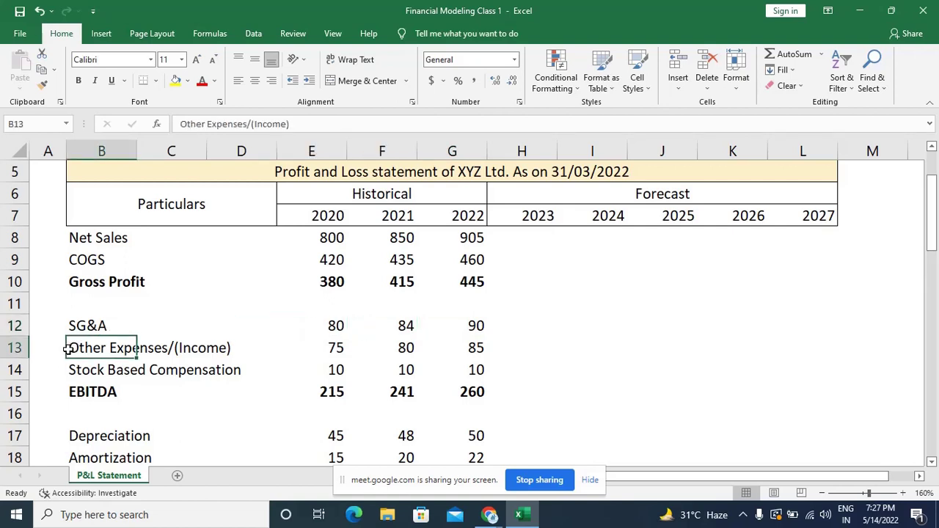
left_click(185, 302)
left_click(210, 349)
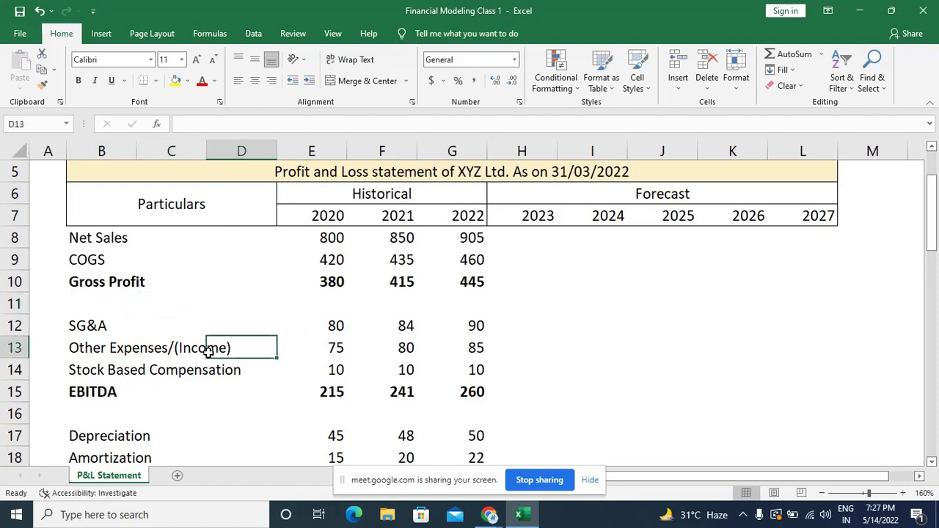
left_click(201, 319)
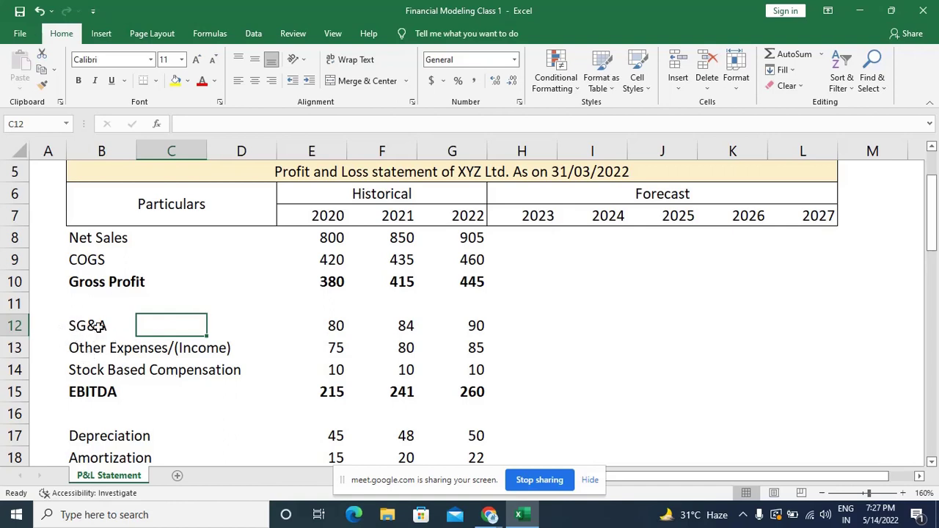
left_click(71, 326)
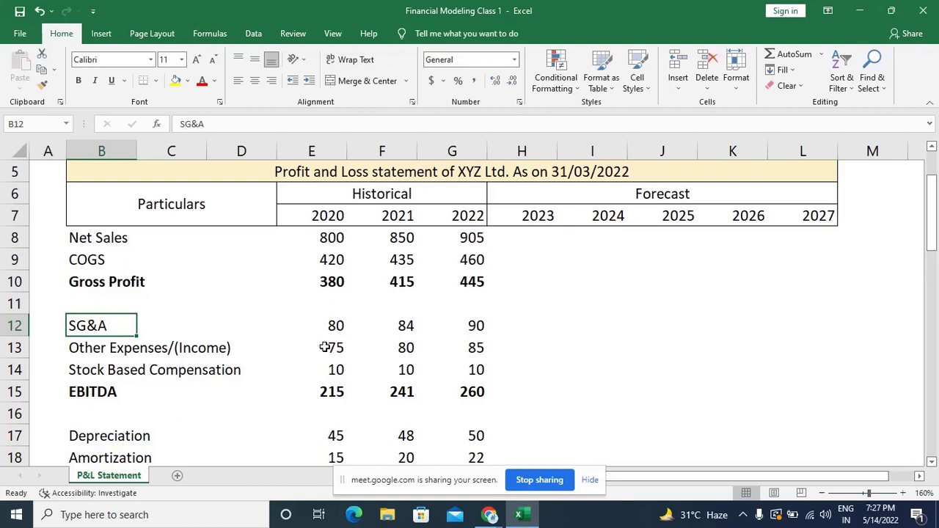
left_click(51, 323)
left_click_drag(50, 323, 46, 364)
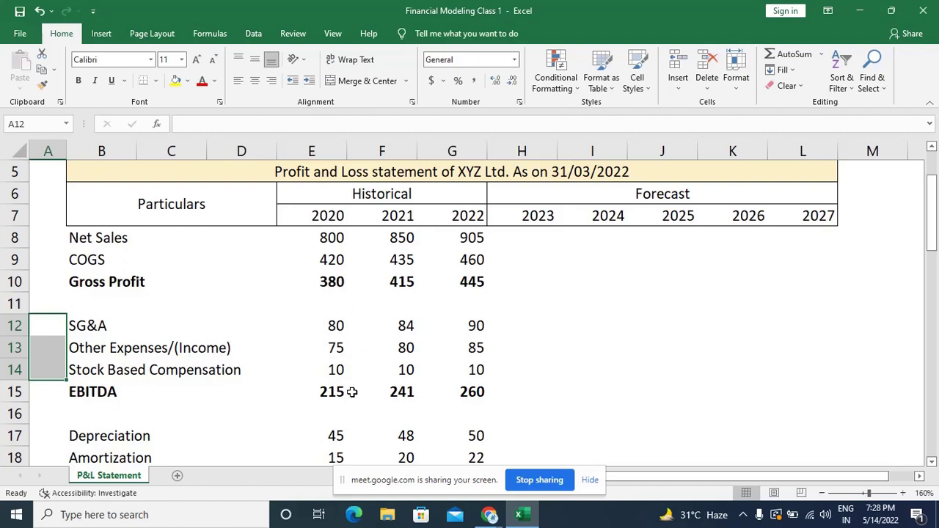
Inspect the 2020 EBITDA formula in E15 and its Gross Profit and expense references, leaving it unedited.
left_click(330, 395)
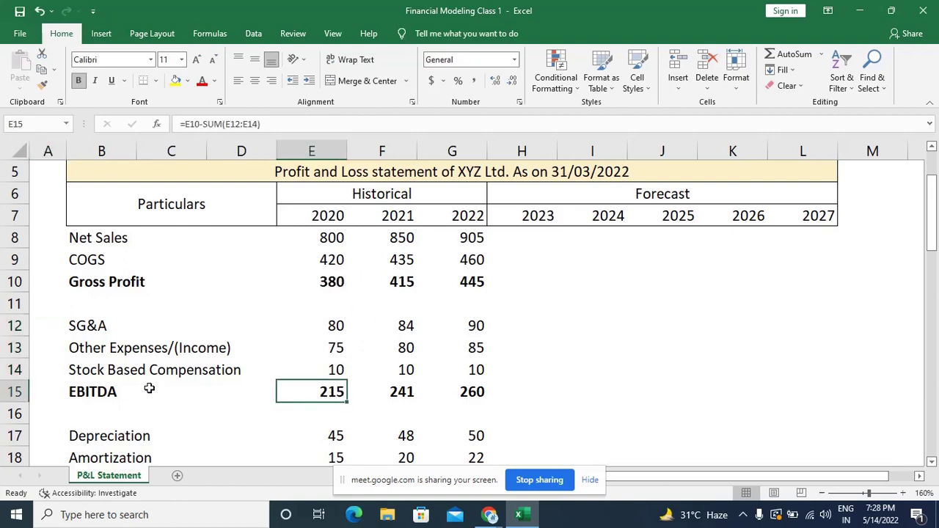
key("F2")
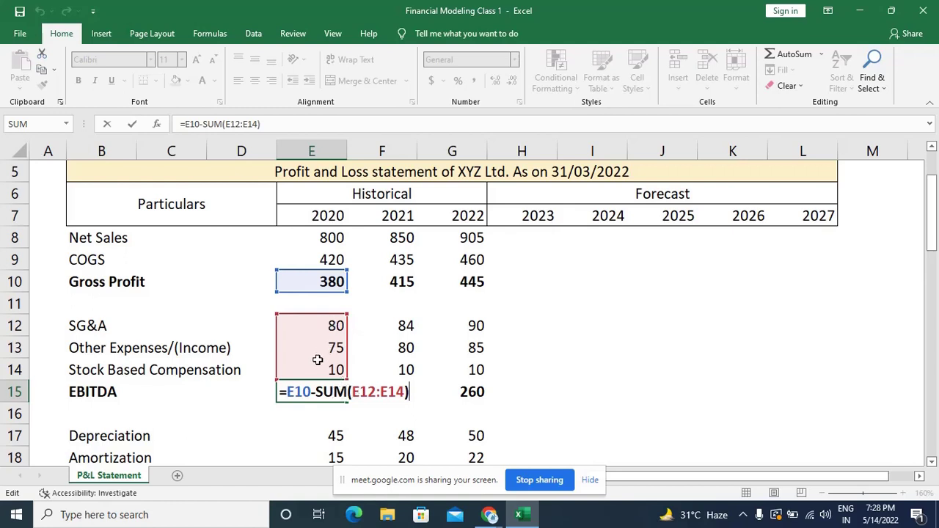
key("ctrl+Return")
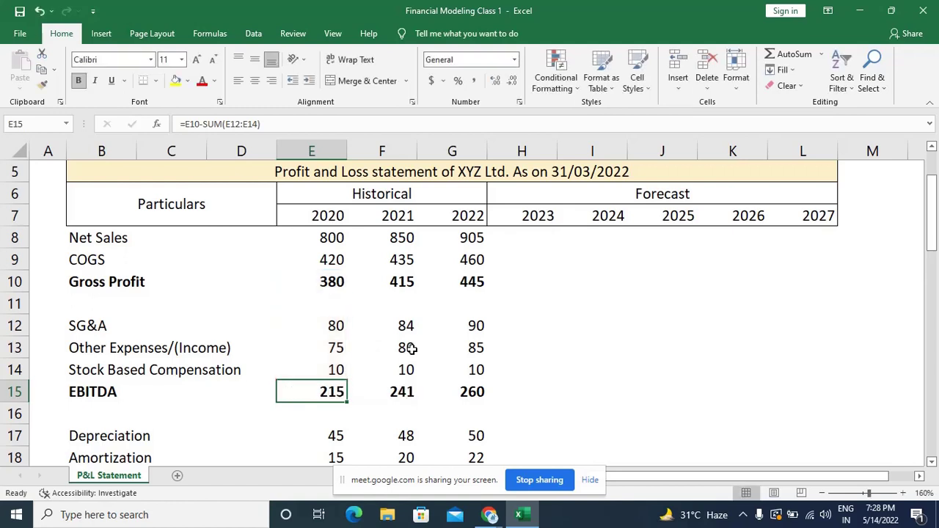
Examine the 2020 Other Expenses figure and highlight the SG&A, Other Expenses/(Income) and Stock Based Compensation labels.
left_click(331, 349)
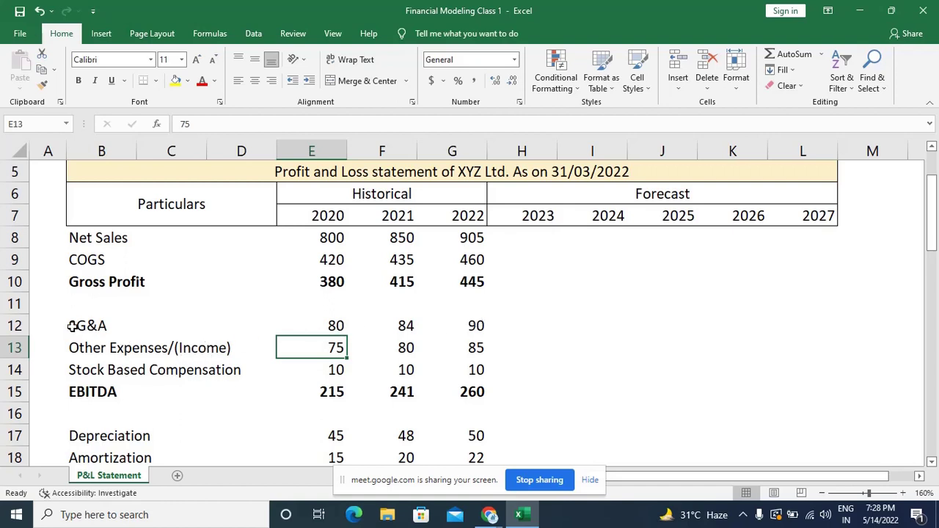
left_click_drag(72, 326, 252, 372)
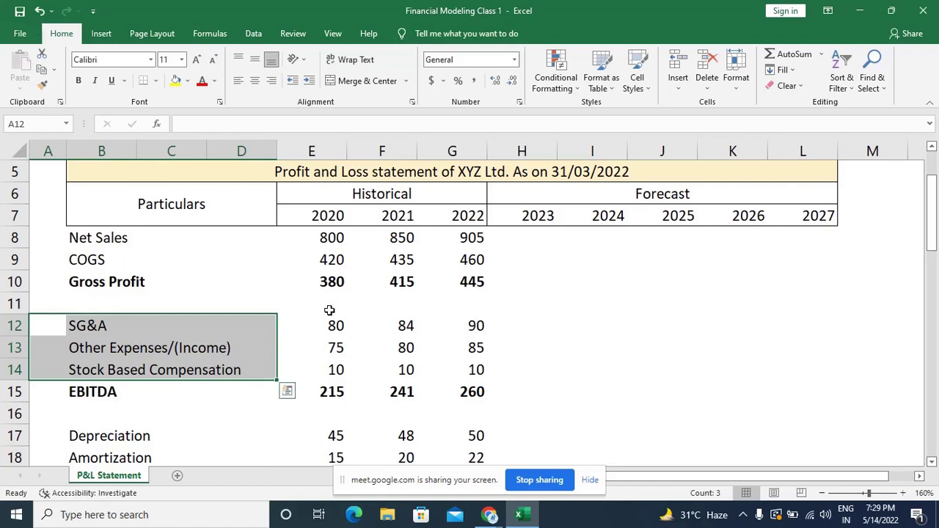
left_click(329, 310)
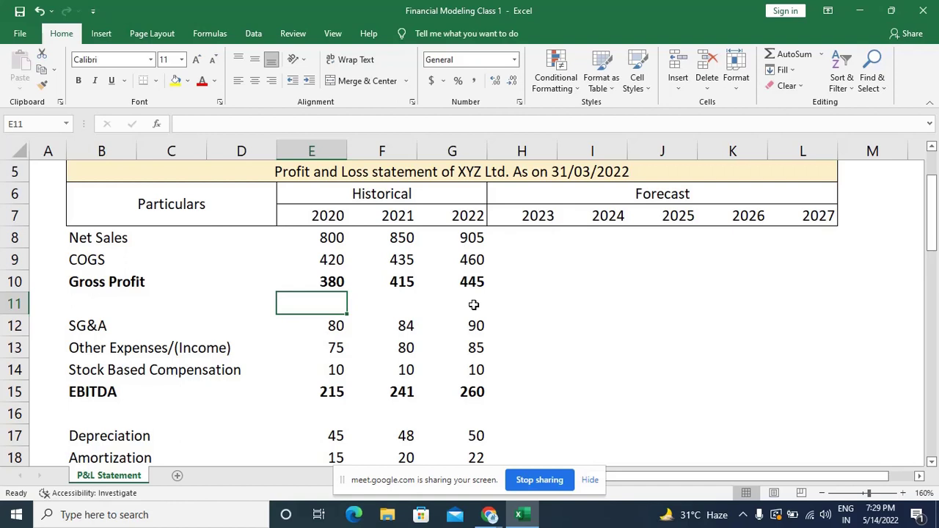
Enter the sample expression 10-(-1) in the 2023 SG&A cell H12 to illustrate subtracting a negative number.
left_click(546, 332)
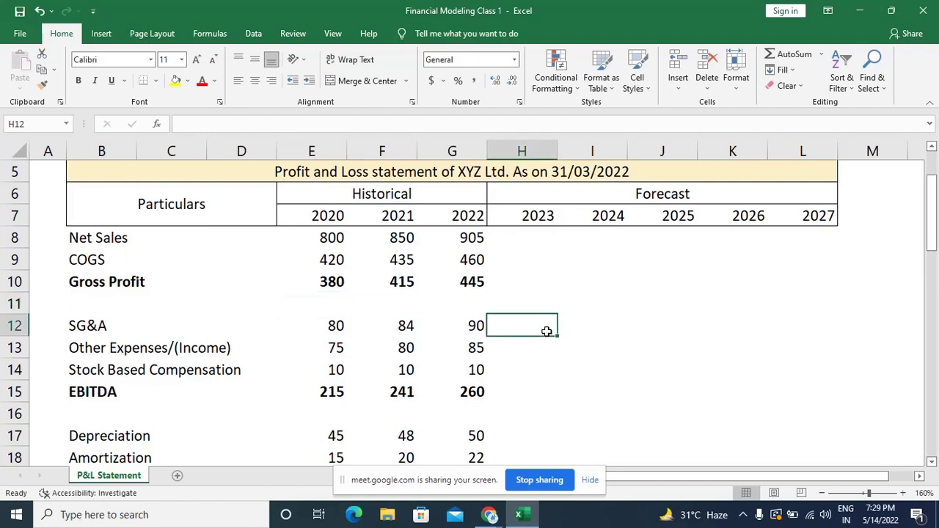
type("9")
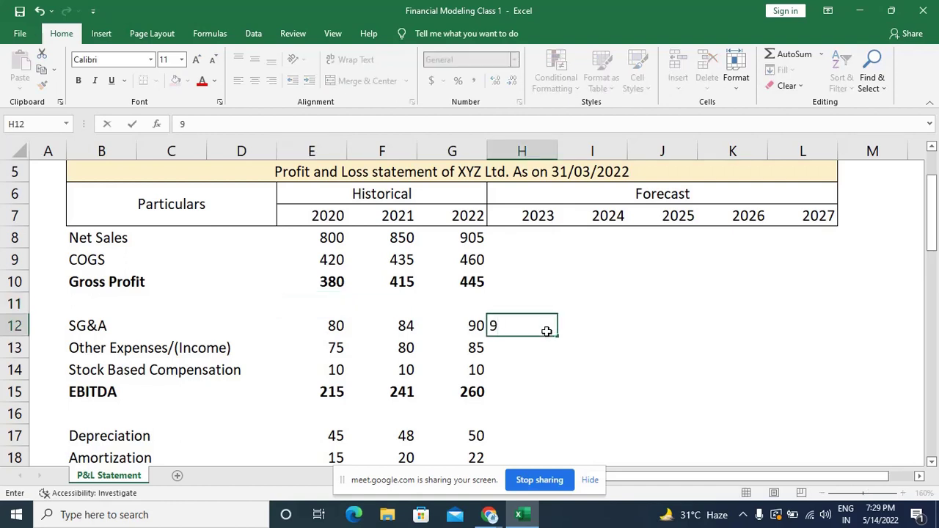
key("BackSpace")
type("10-(-1)")
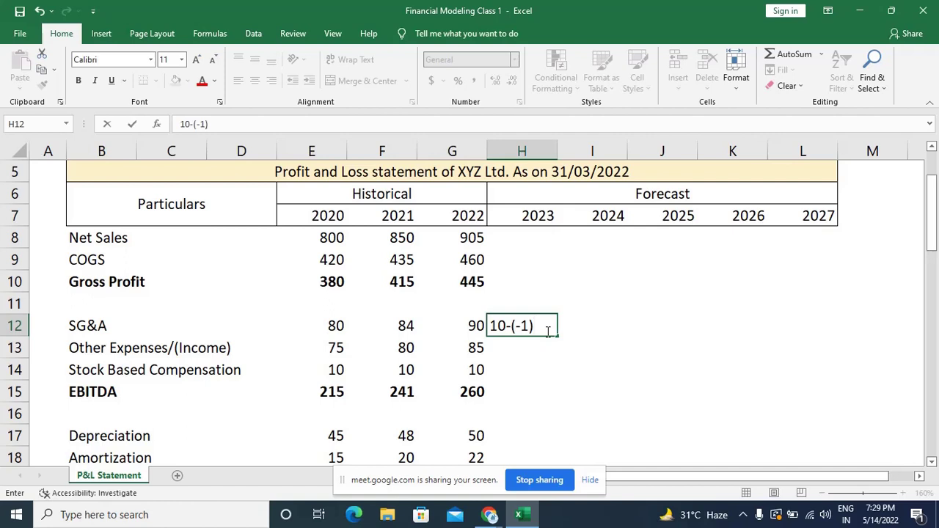
key("Return")
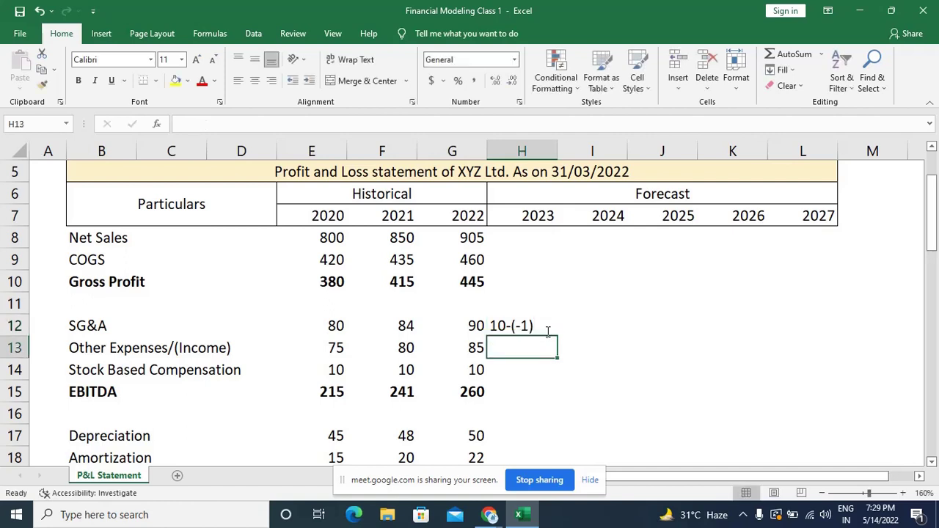
Convert the sample entry in H12 into the formula =10-(-1).
left_click(548, 331)
double_click(547, 332)
key("Left")
key("Left")
key("Left")
key("Left")
key("Left")
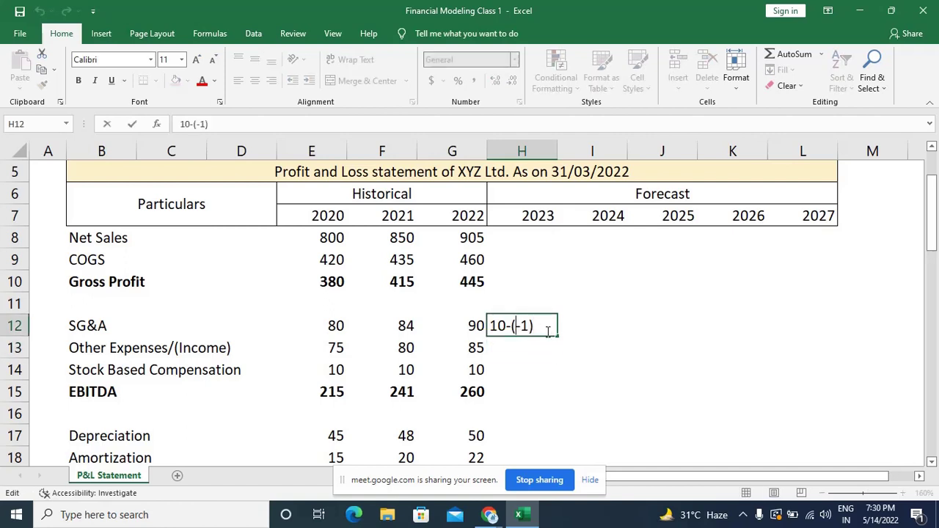
key("Left")
key("Left")
type("=")
key("Return")
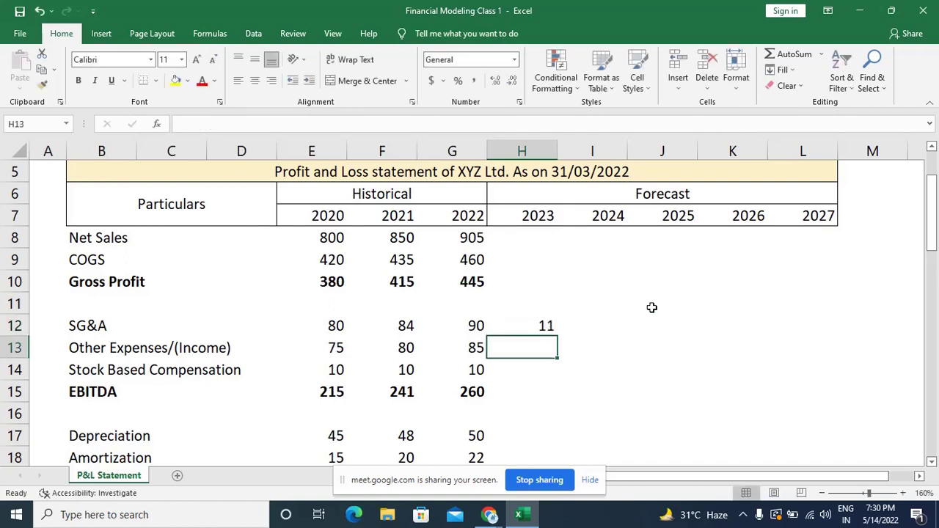
Review the sample formula in H12 and clear the cell.
key("Up")
key("F2")
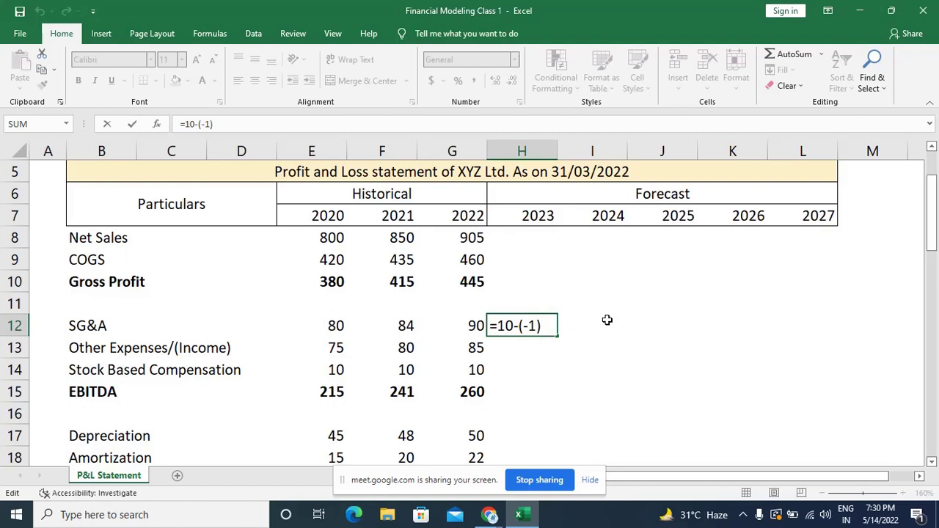
key("Return")
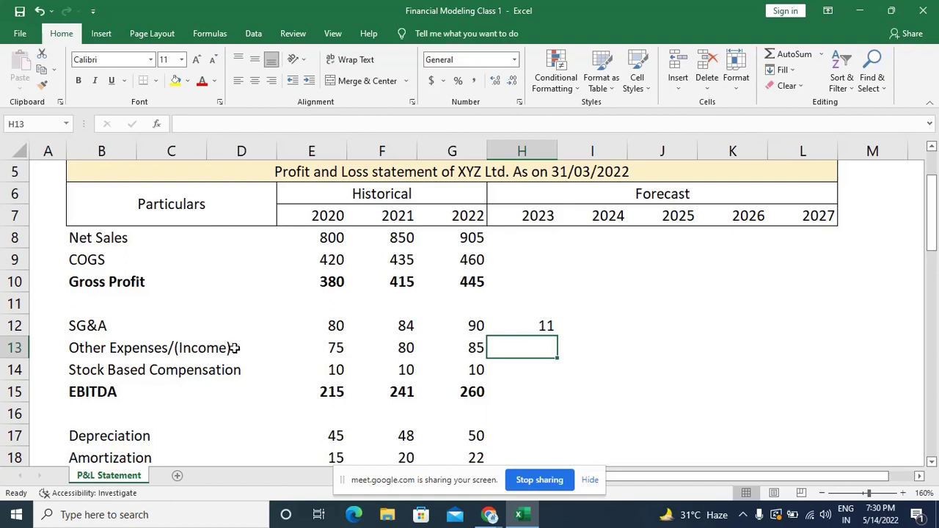
key("Up")
key("Delete")
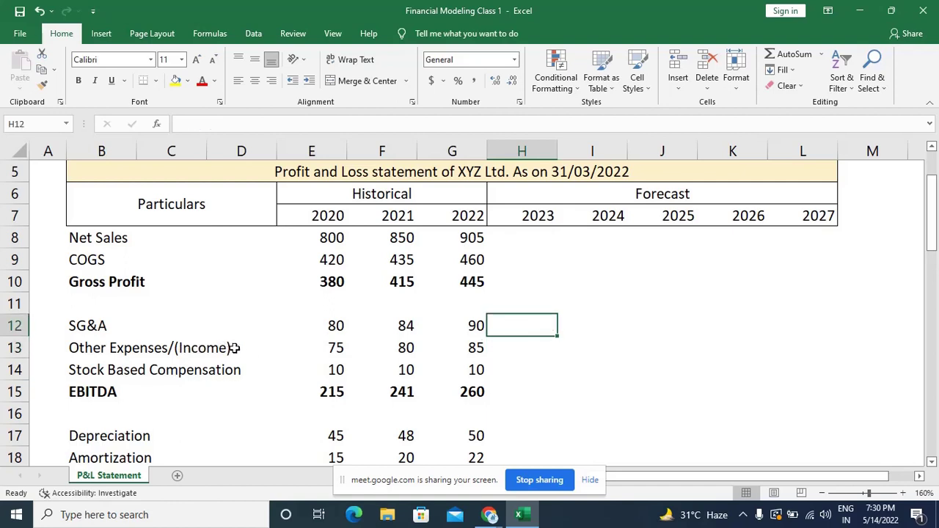
Inspect the 2020, 2021 and 2022 EBITDA formulas in E15, F15 and G15 without editing them.
left_click(330, 393)
double_click(330, 393)
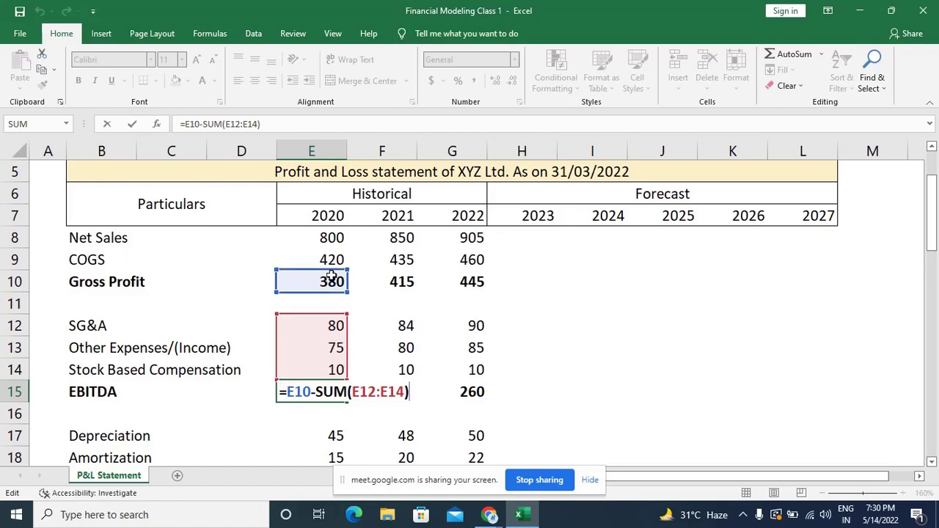
key("ctrl+Return")
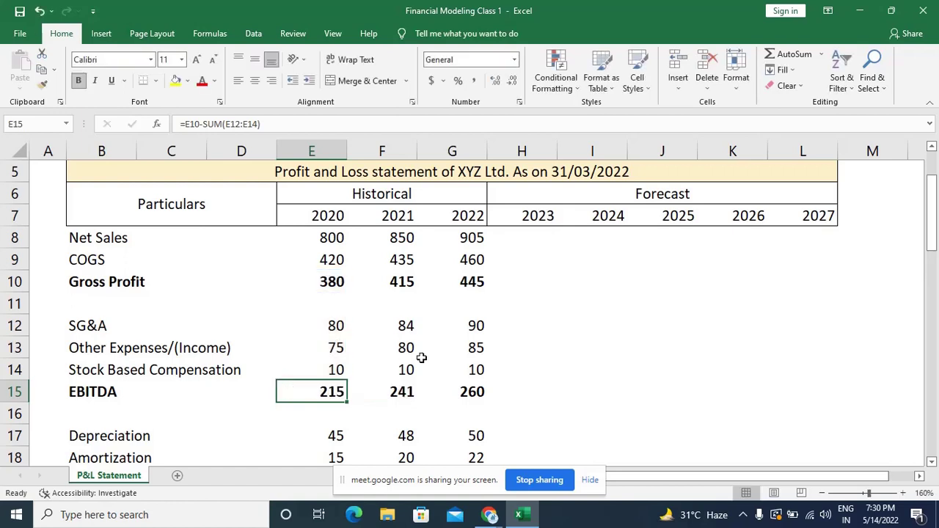
key("Right")
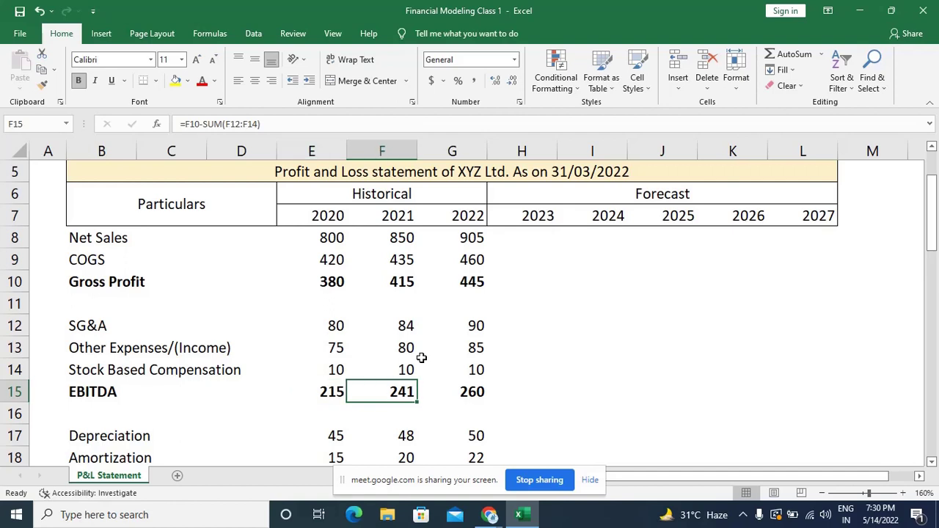
key("F2")
key("ctrl+Return")
key("Right")
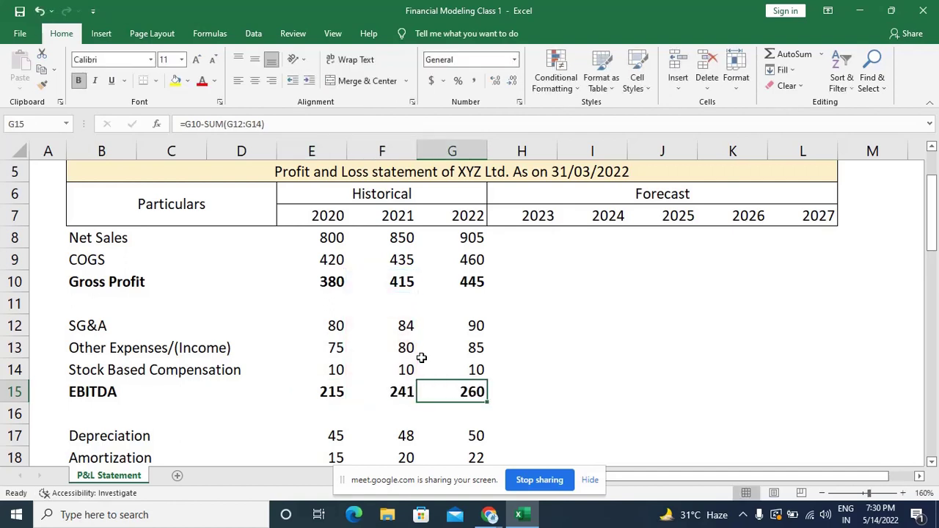
key("F2")
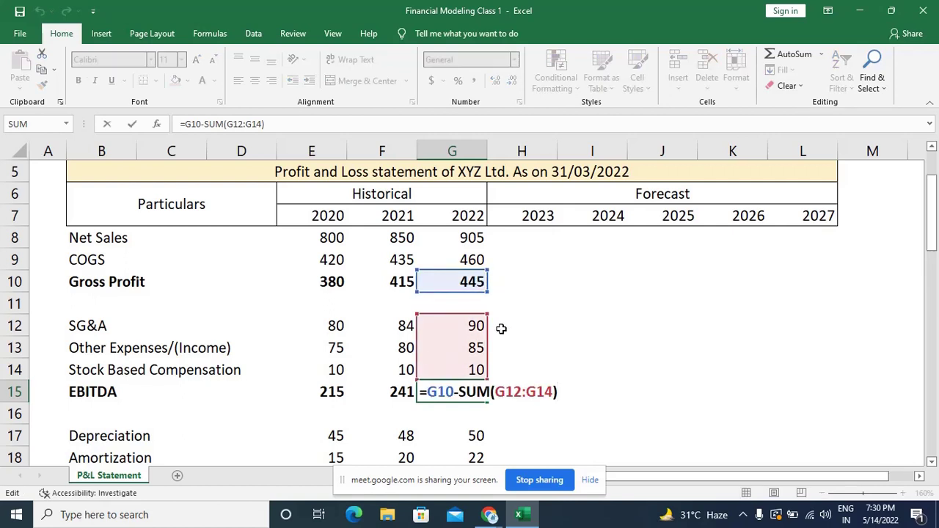
key("ctrl+Return")
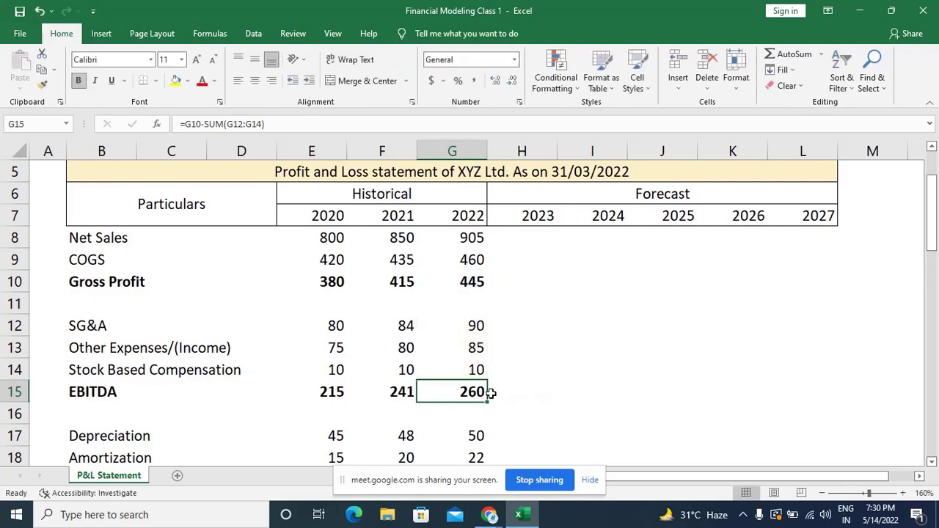
Examine the section below EBITDA, from the Depreciation and Amortization rows to the EBIT label in row 19.
scroll(577, 350, "down", 2)
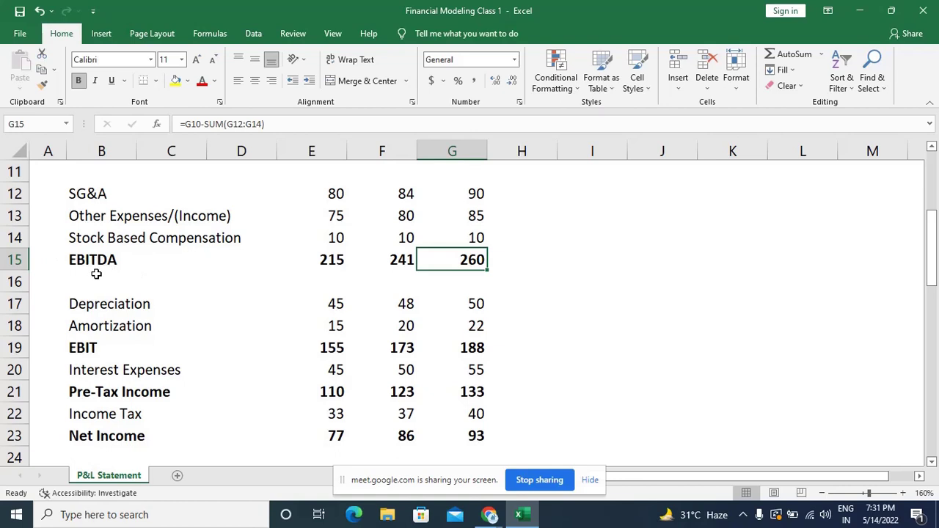
left_click(96, 273)
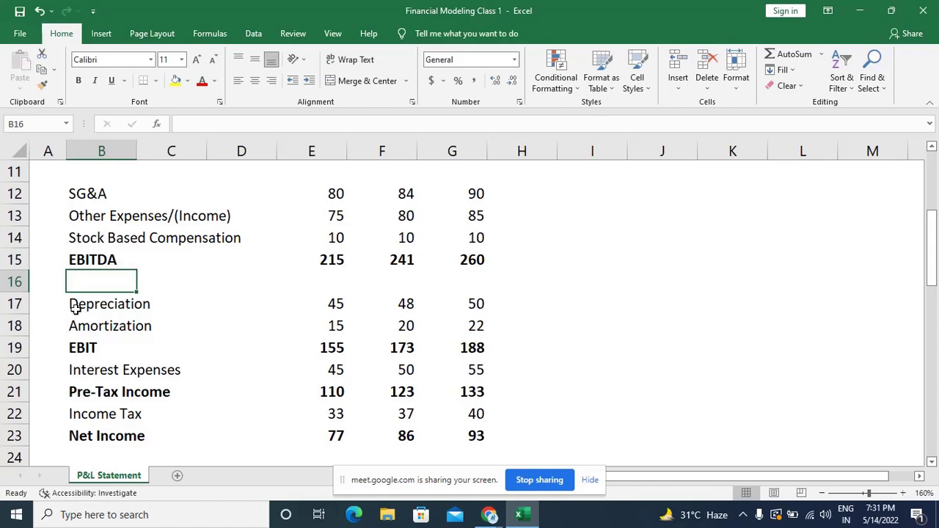
left_click(73, 347)
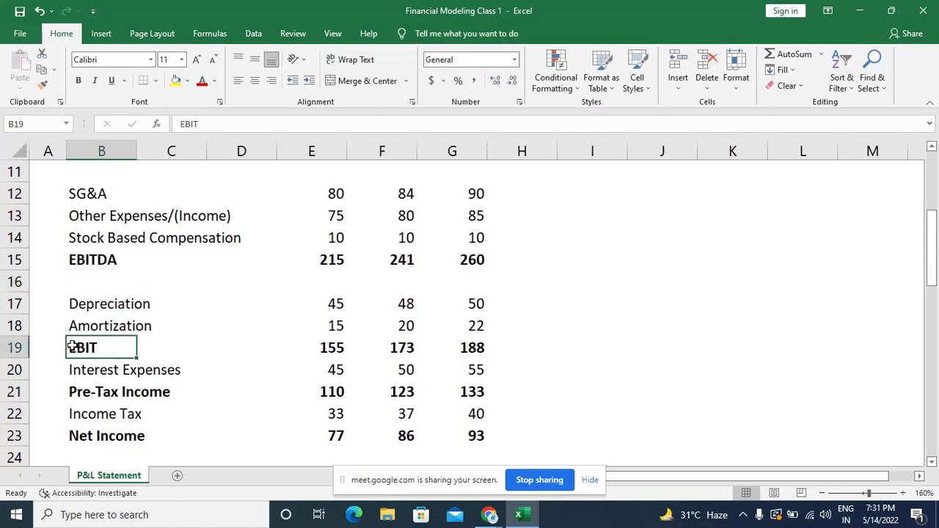
left_click(188, 345)
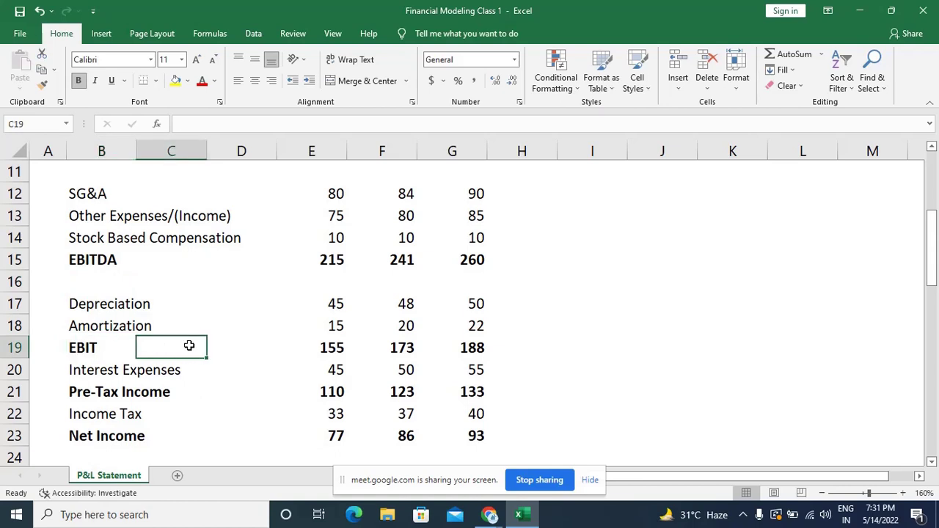
Inspect the 2020, 2021 and 2022 EBIT formulas in E19, F19 and G19 without editing them.
key("Right")
key("Right")
key("Right")
key("Left")
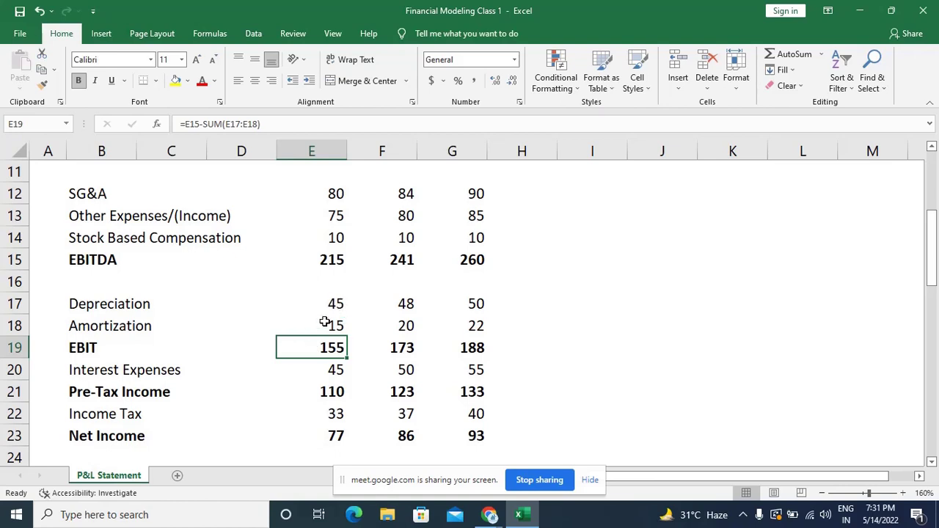
key("F2")
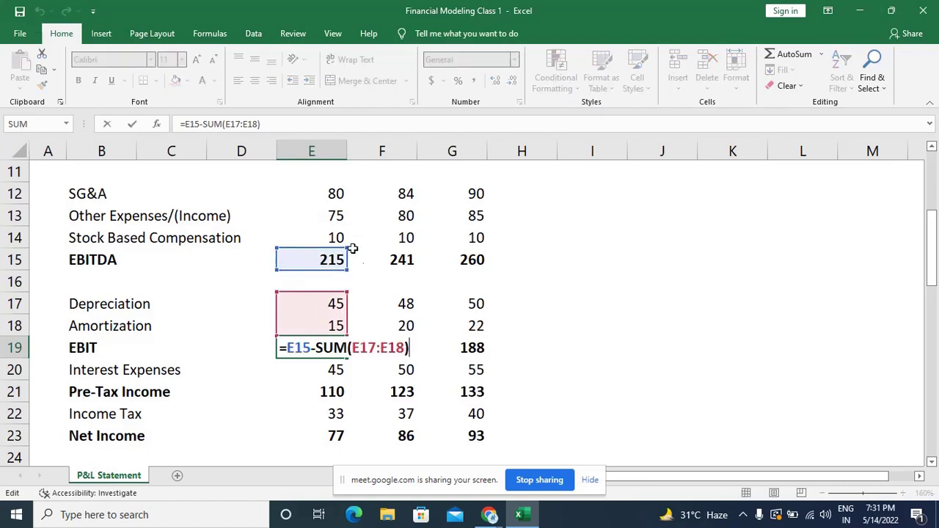
key("Escape")
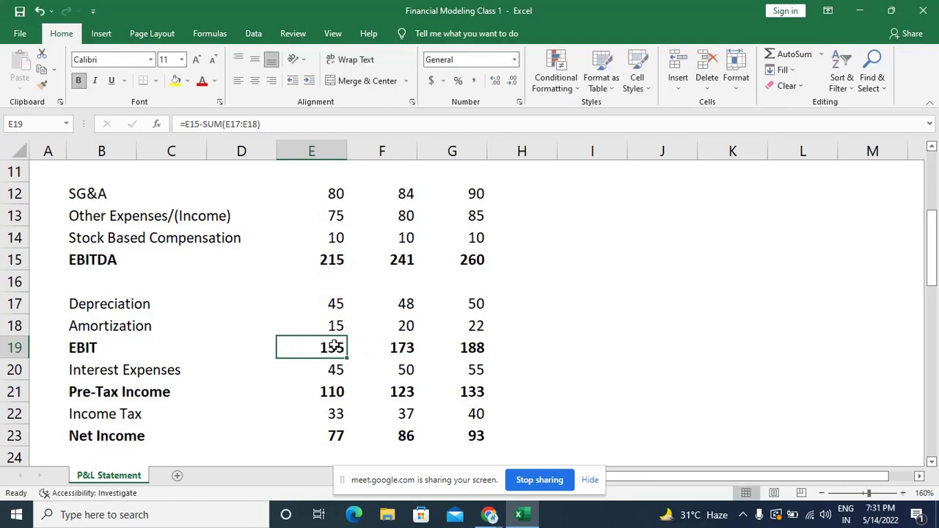
key("Right")
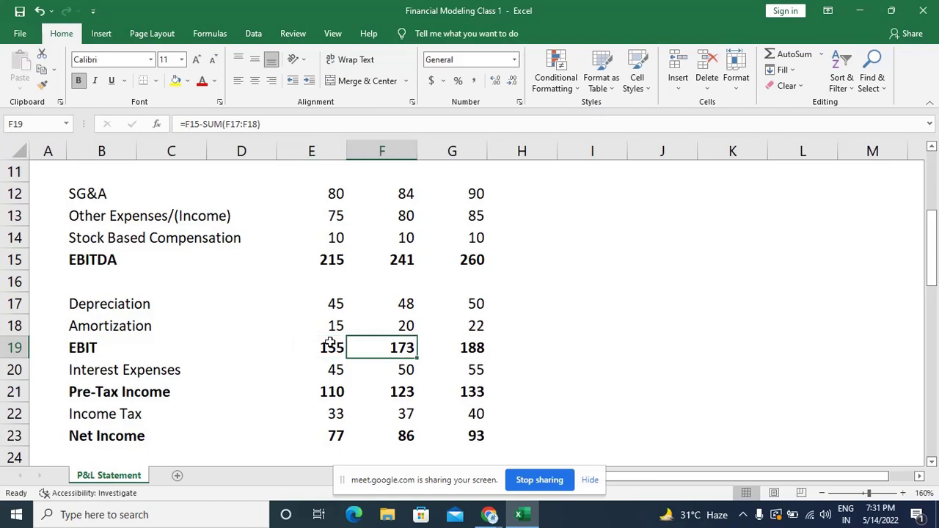
key("F2")
key("Escape")
key("Right")
key("F2")
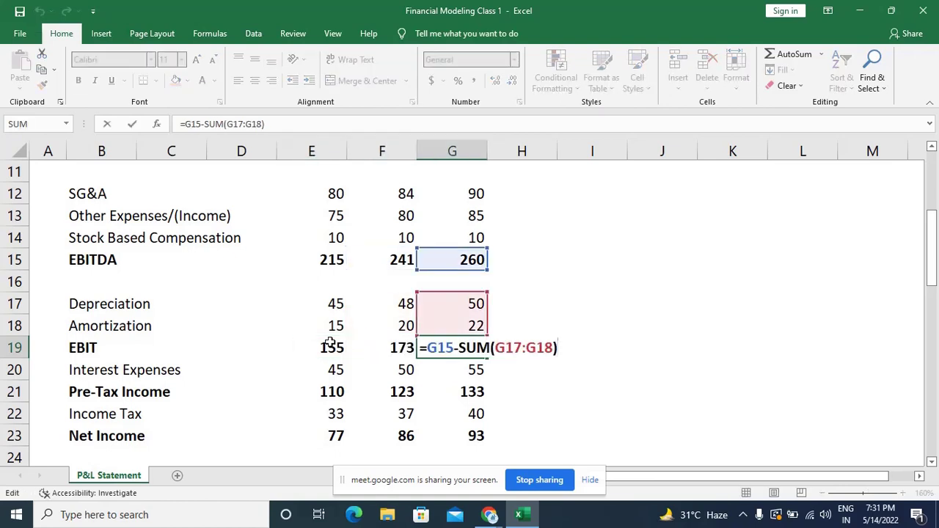
key("Escape")
Recheck the cell references of the 2022 EBIT formula in G19, keeping the formula as it is.
key("F2")
left_click(691, 288)
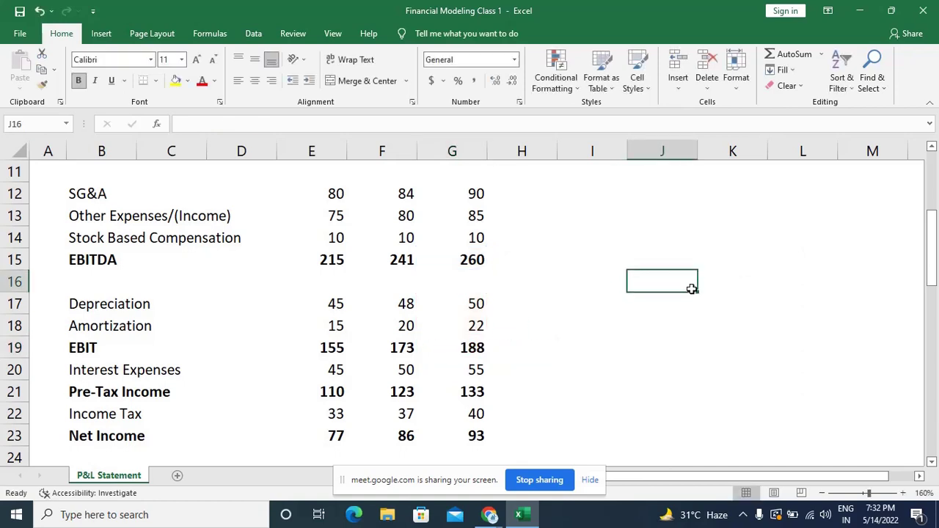
left_click(478, 350)
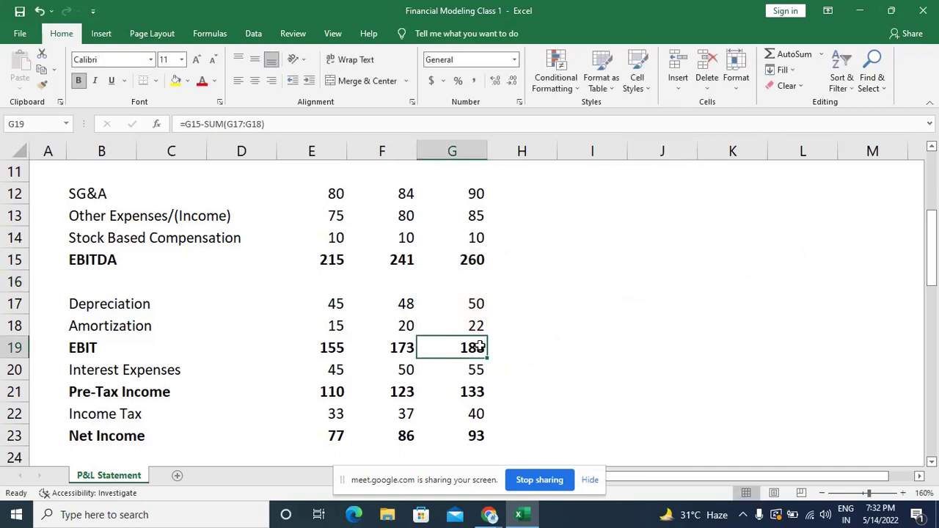
key("F2")
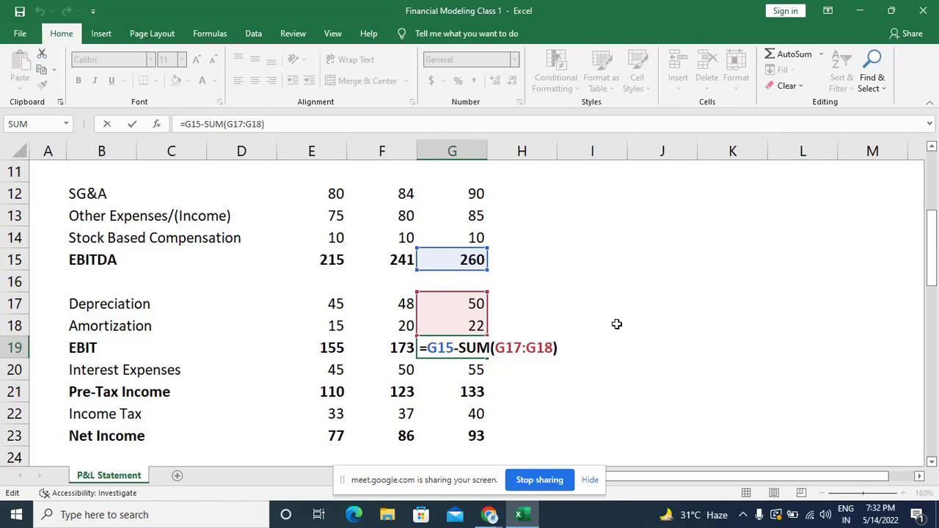
key("ctrl+Return")
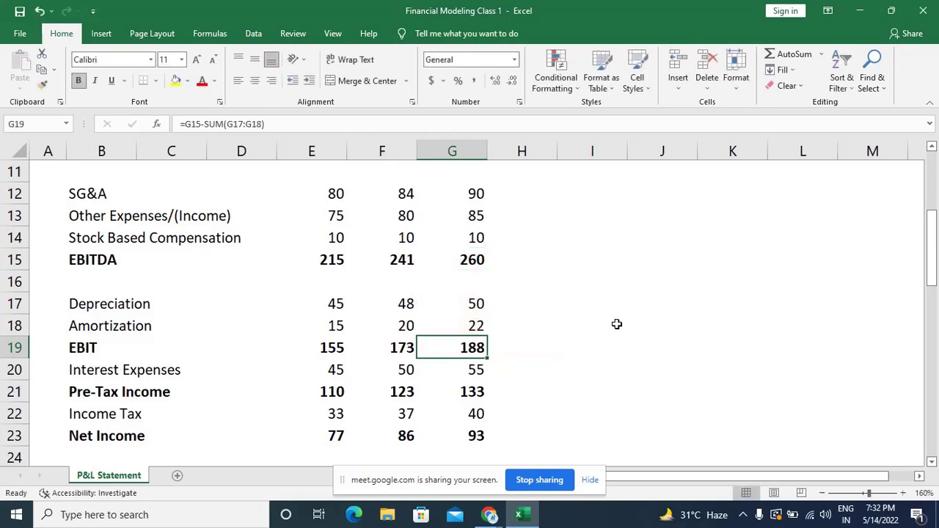
Examine the 2020 Interest Expenses in E20 and trace the Pre-Tax Income formula in E21 without editing it.
key("Down")
key("Left")
key("Left")
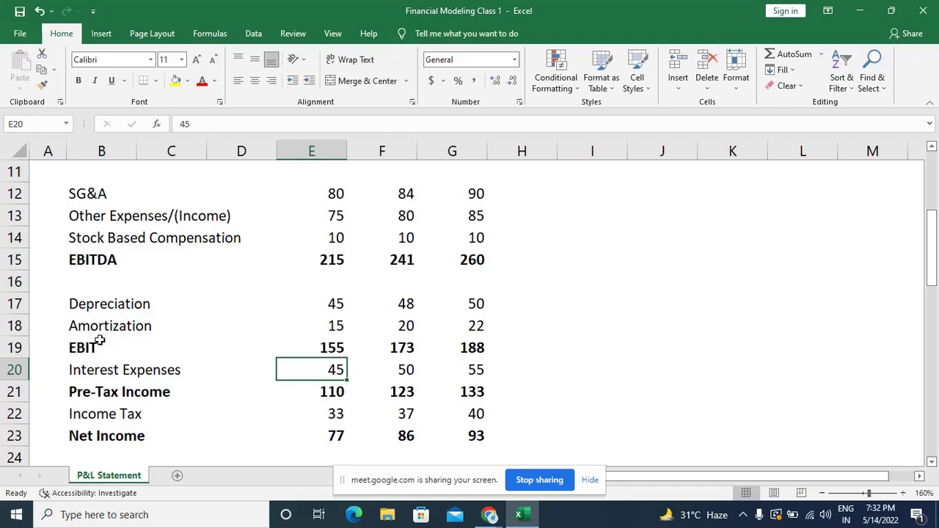
left_click(331, 392)
scroll(333, 392, "down", 2)
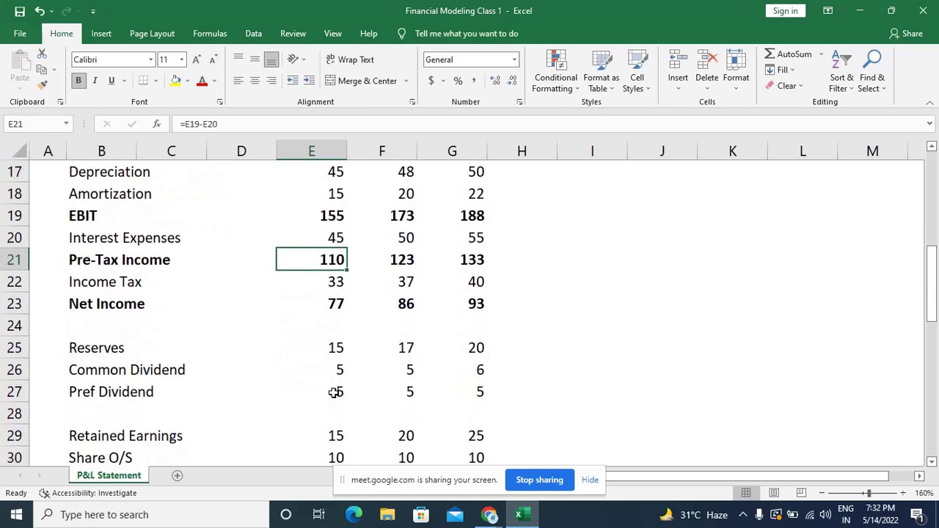
key("F2")
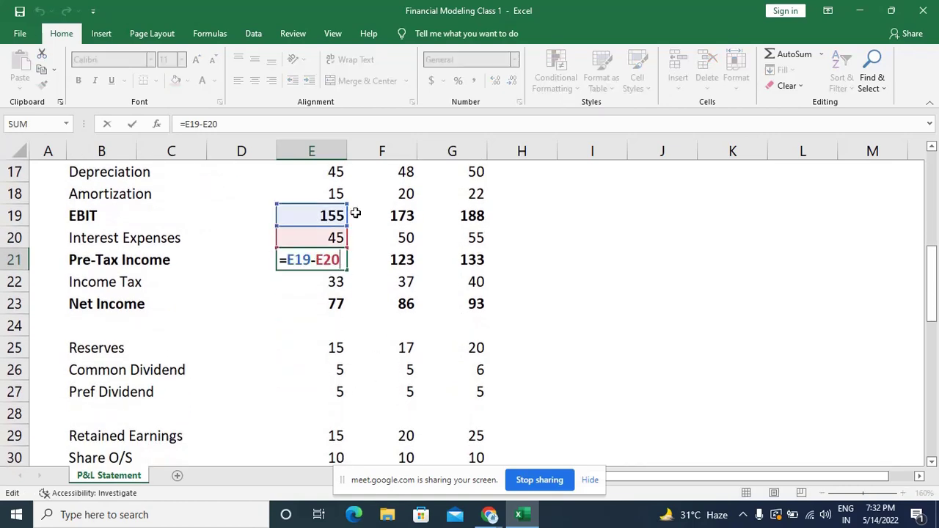
left_click(358, 245)
left_click_drag(358, 245, 335, 249)
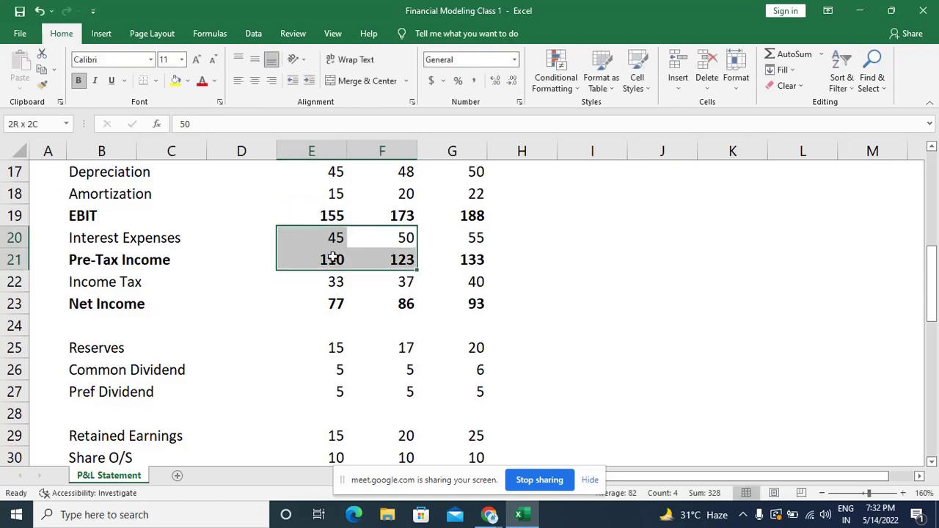
left_click(332, 258)
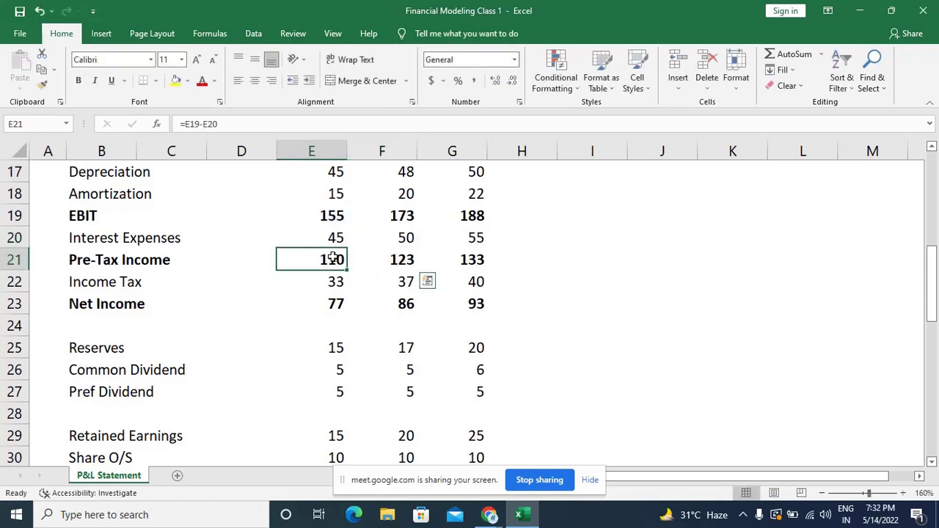
Check the 2020 Income Tax entry in E22 and inspect the Net Income formula in E23 without editing it.
left_click(295, 281)
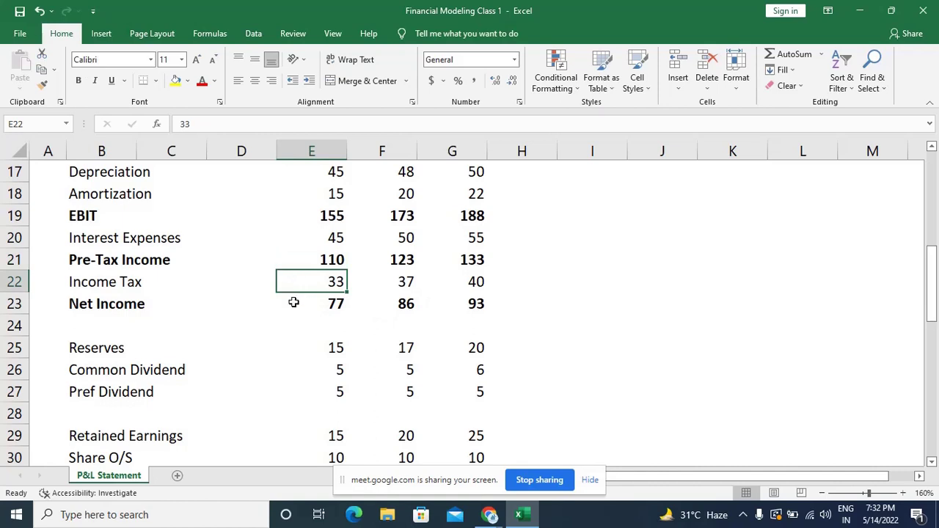
left_click(294, 304)
double_click(294, 304)
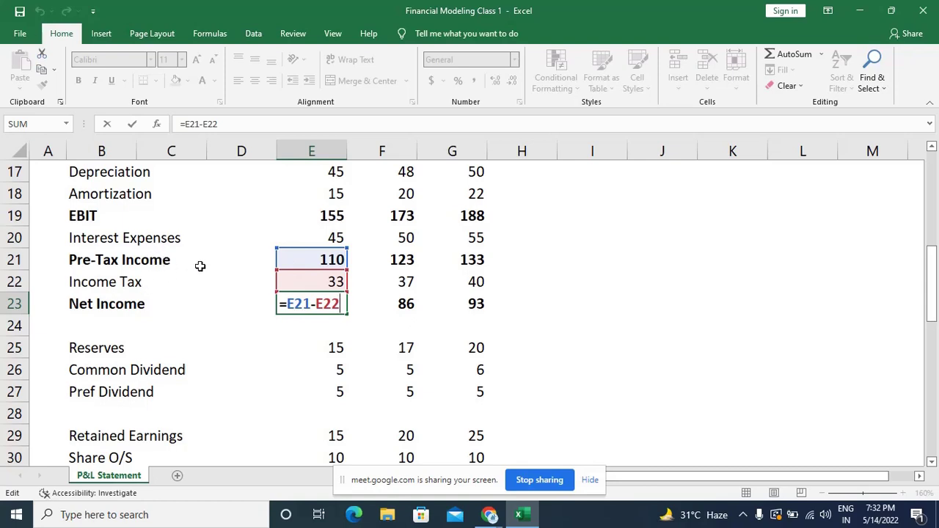
key("Escape")
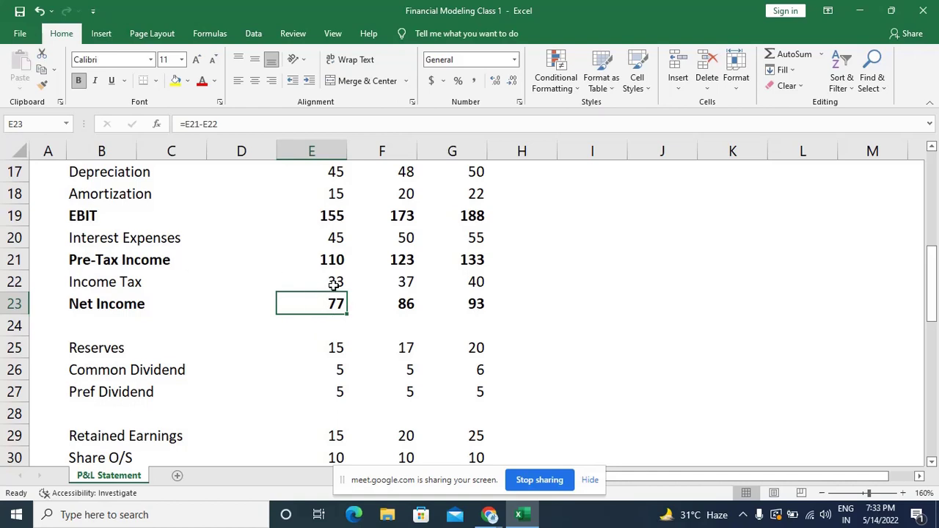
Examine the 2020 entries from Reserves in E25 through the dividends, Retained Earnings and share counts to Diluted WAS in E32.
left_click(330, 345)
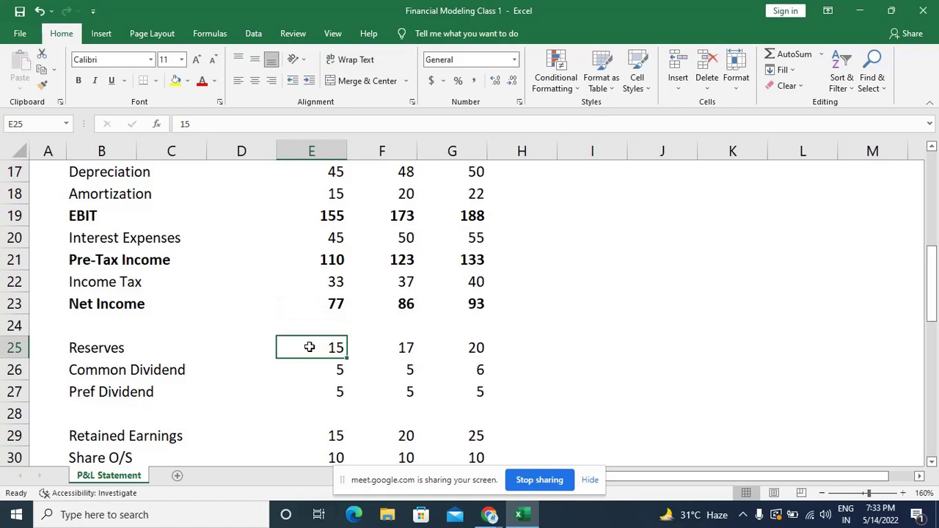
key("Down")
key("Down")
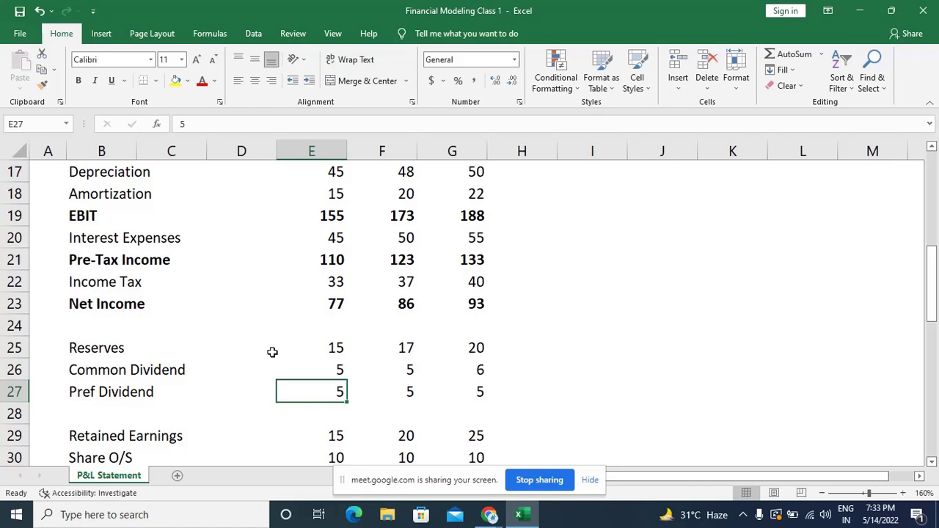
key("Down")
key("Down")
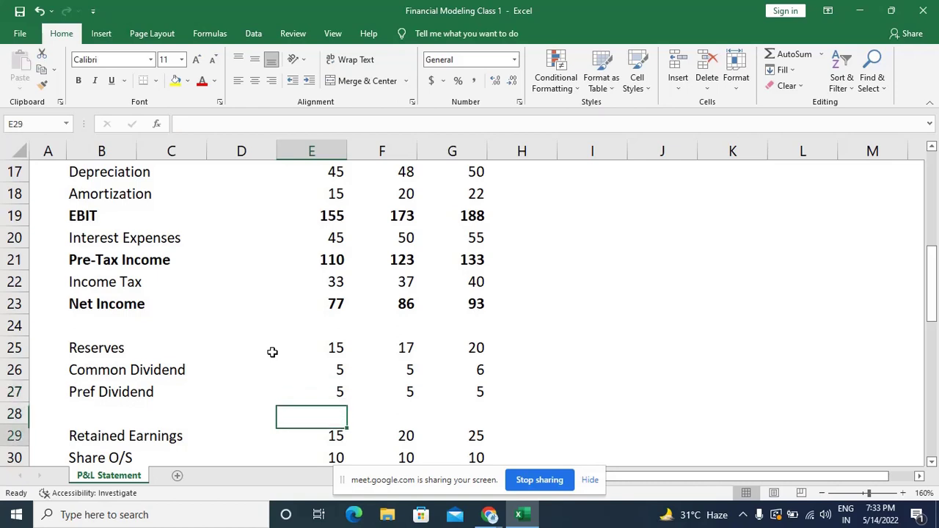
scroll(272, 352, "down", 3)
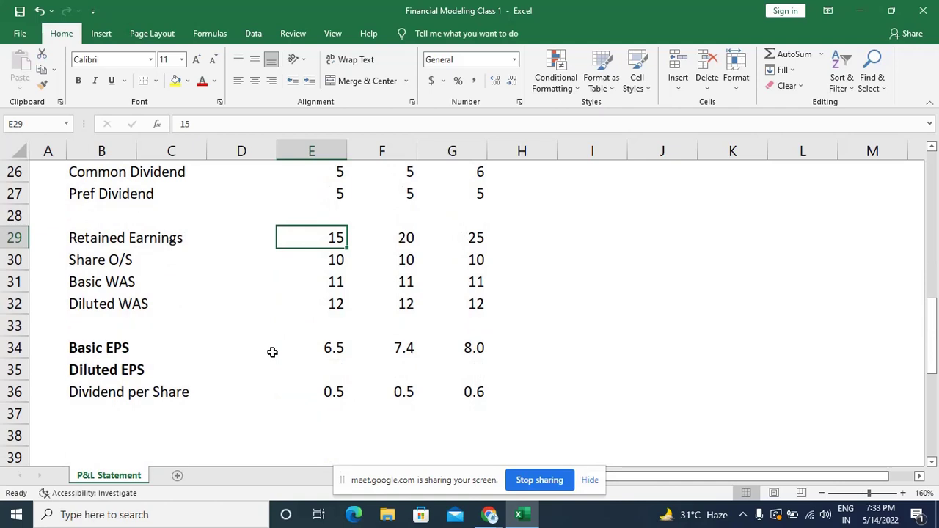
key("Down")
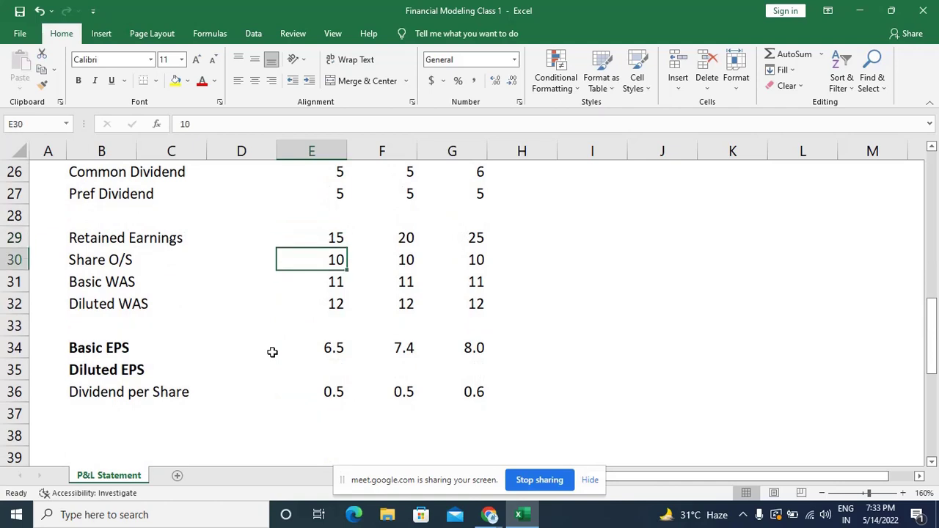
key("Down")
key("Down")
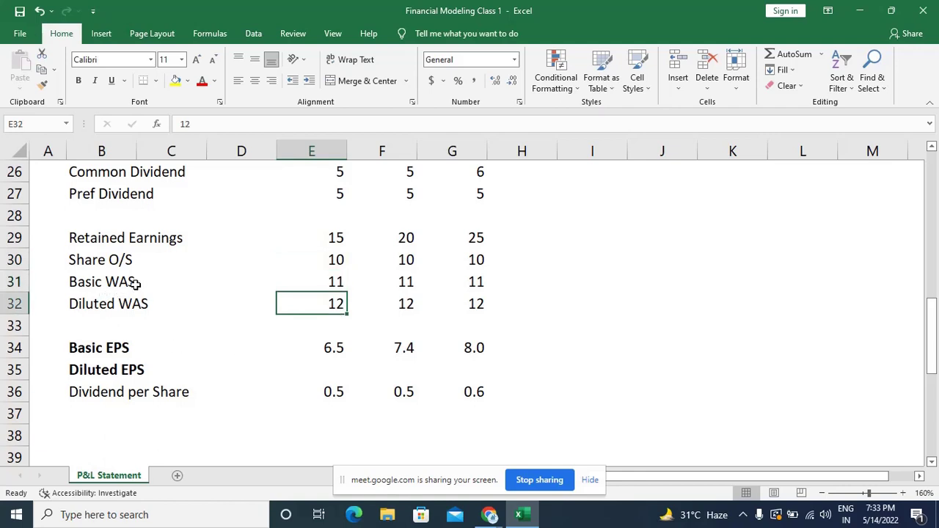
Review the 2020 Basic EPS, Diluted EPS and Dividend per Share cells in E34:E36, including the E36 formula, and the Historical Analysis section below.
left_click(338, 348)
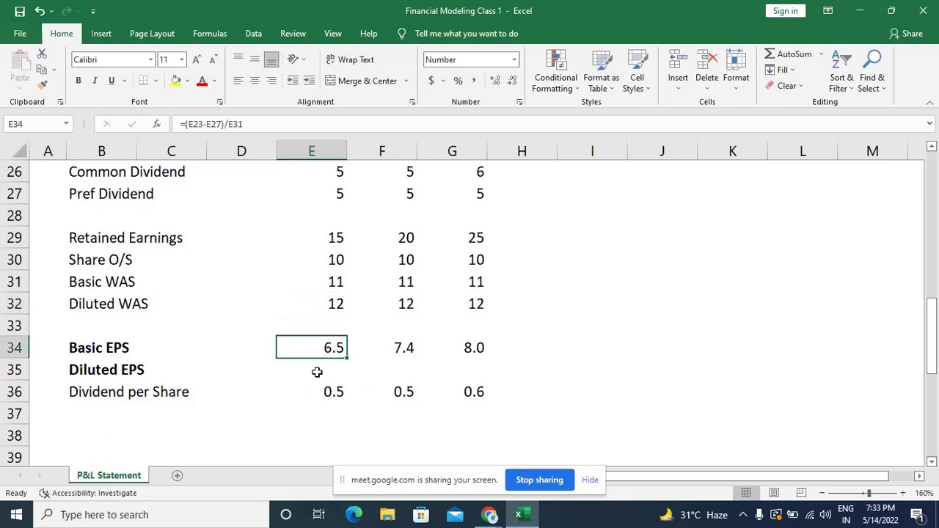
left_click(319, 371)
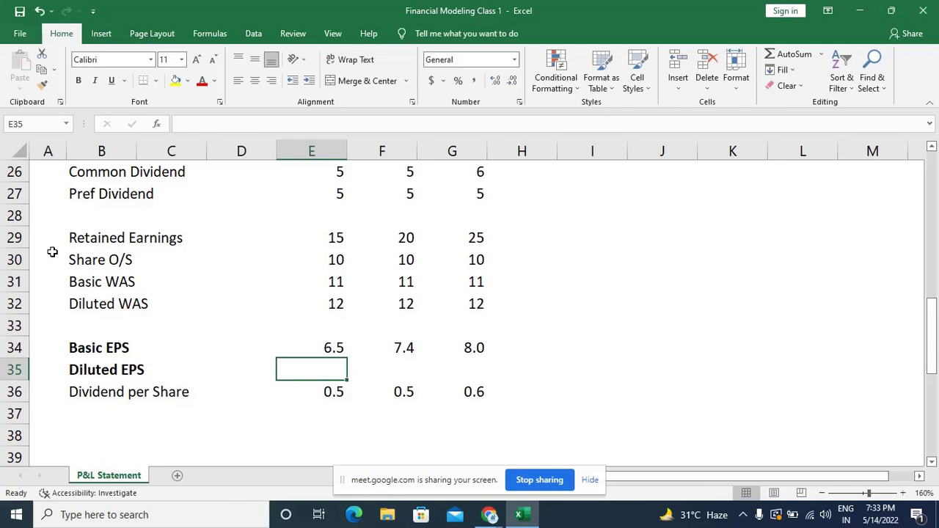
left_click(308, 393)
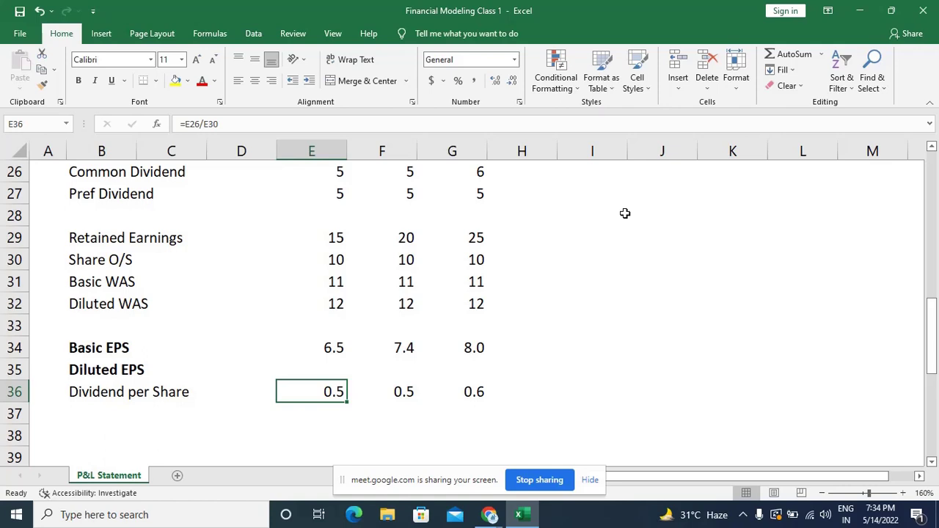
key("F2")
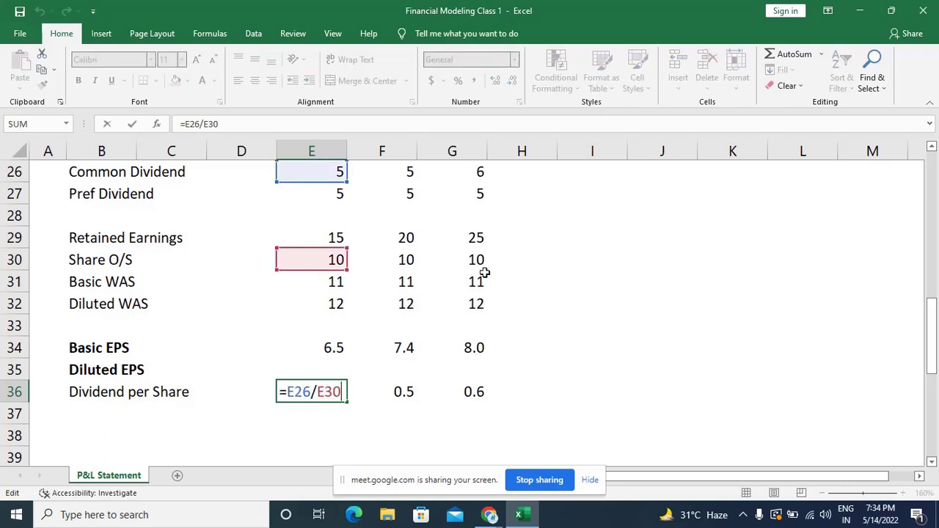
scroll(484, 272, "up", 1)
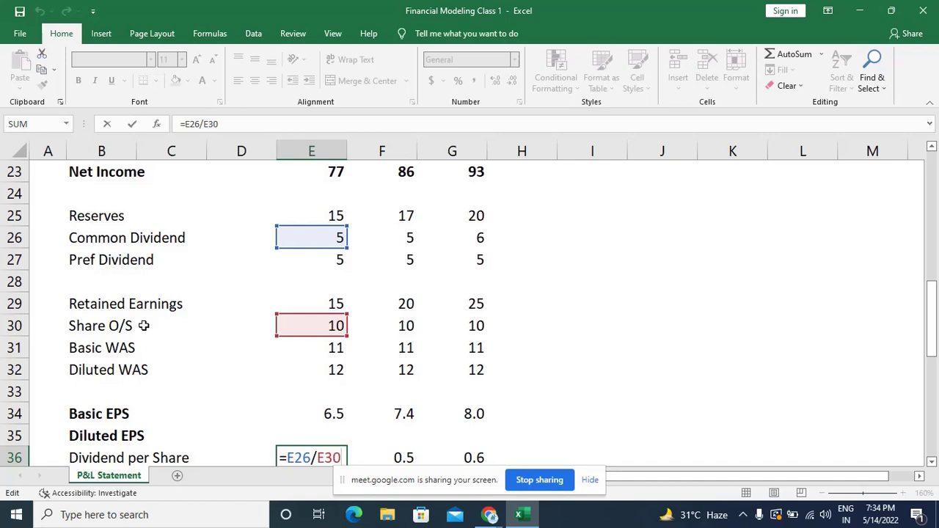
scroll(143, 326, "down", 2)
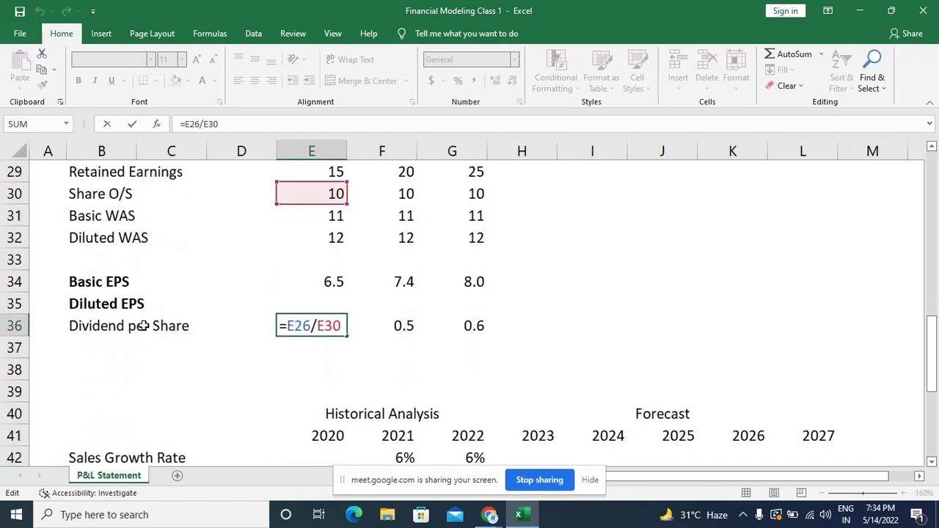
key("ctrl+Return")
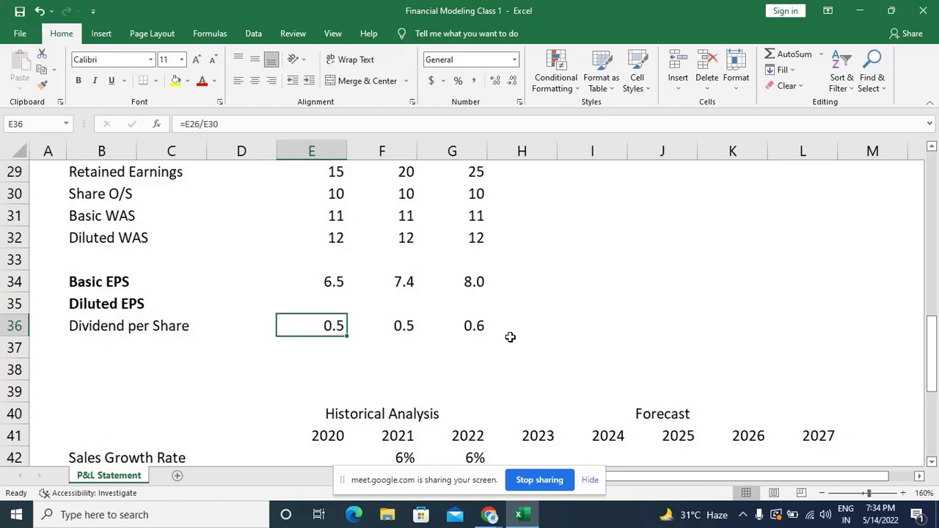
scroll(510, 336, "down", 1)
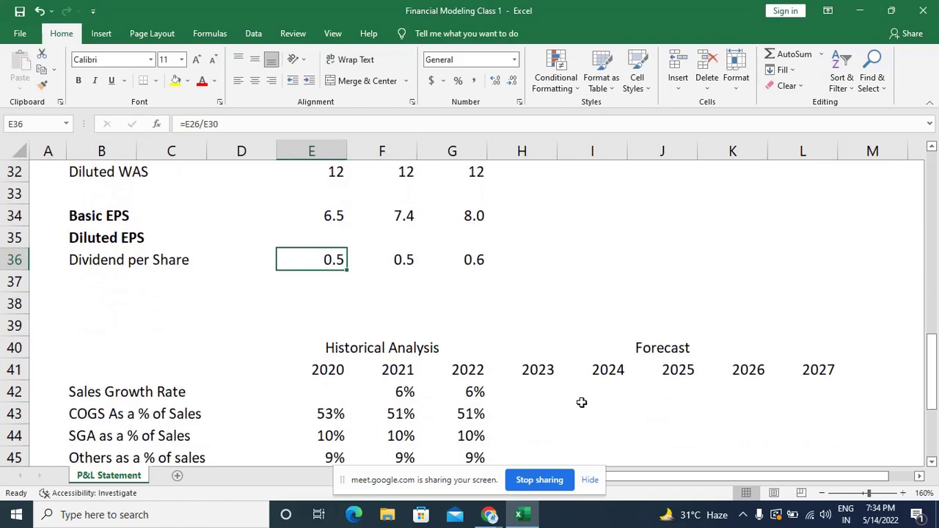
scroll(581, 402, "up", 10)
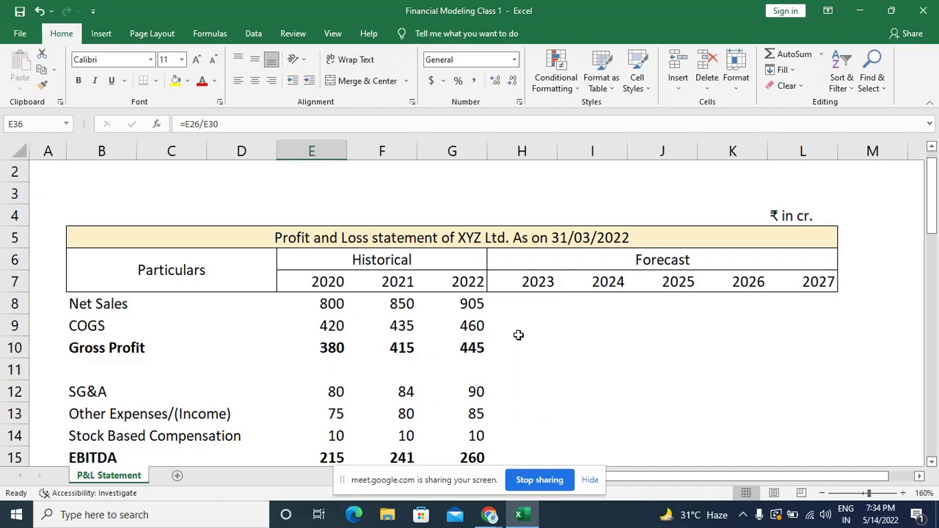
Switch to the Google Meet call in Chrome, read the in-call messages and close the chat.
mouse_move(489, 514)
left_click(442, 456)
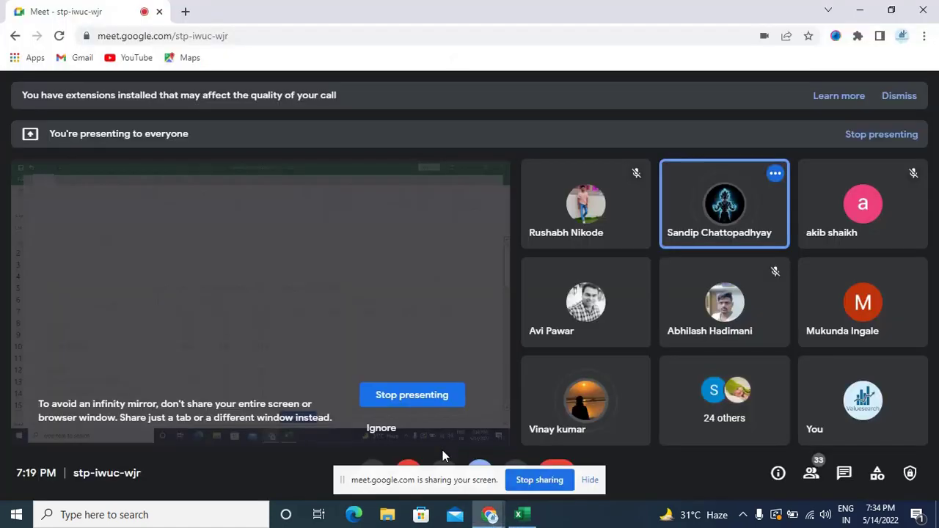
left_click(844, 474)
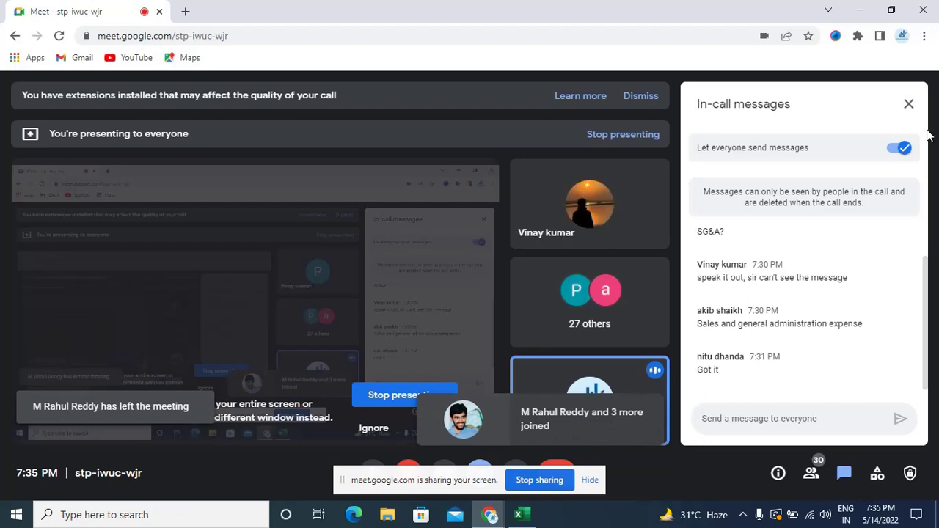
left_click(908, 103)
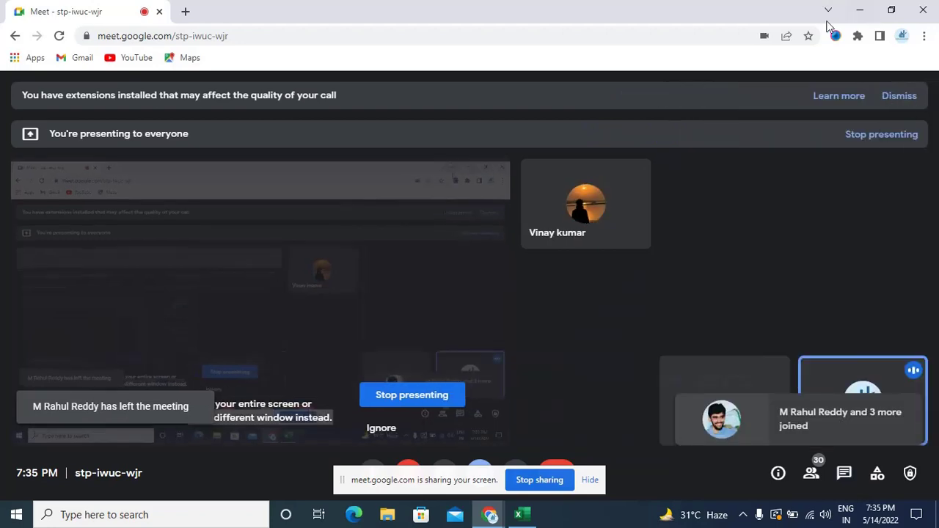
Switch back to the Financial Modeling Class 1 workbook in Excel and add a blank worksheet after P&L Statement.
left_click(520, 514)
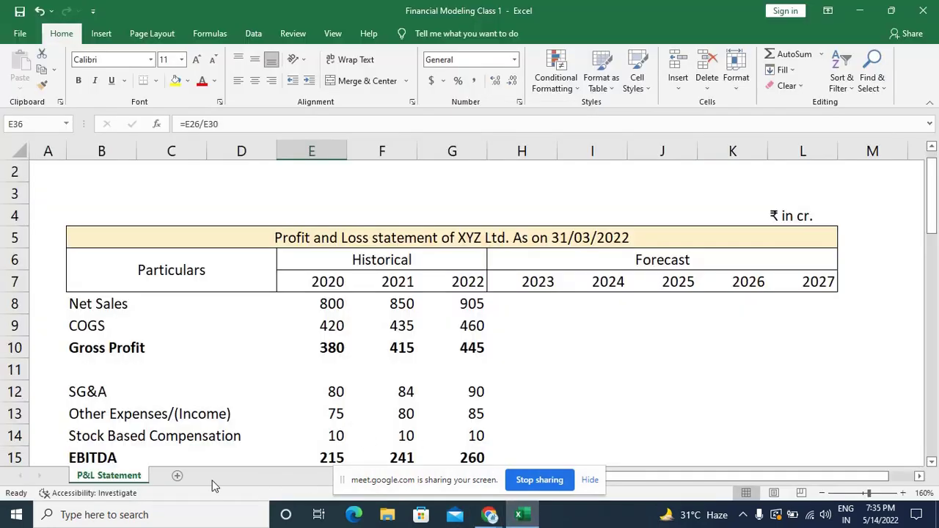
left_click(178, 477)
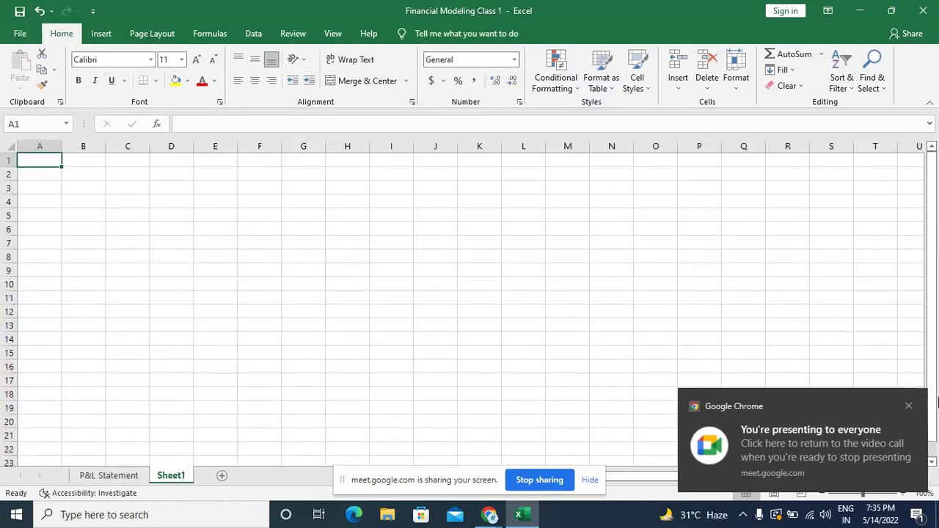
left_click(908, 406)
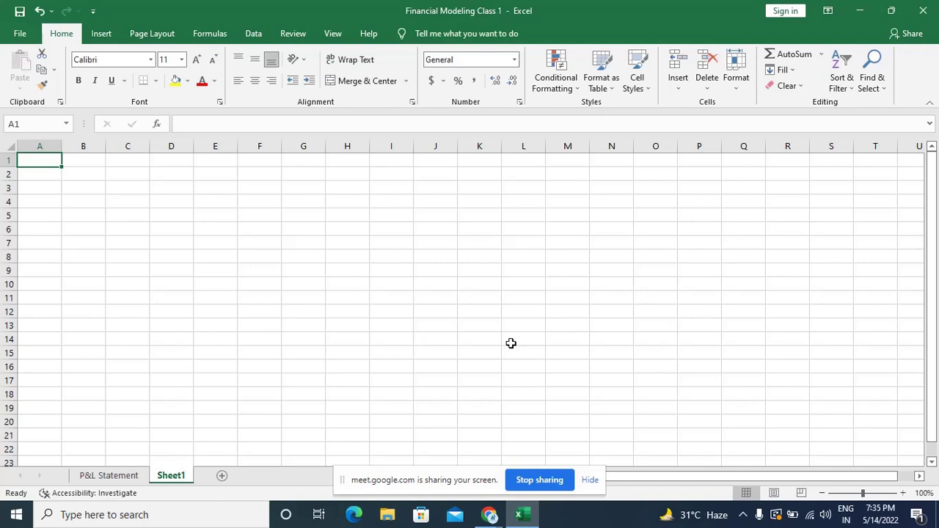
left_click(117, 476)
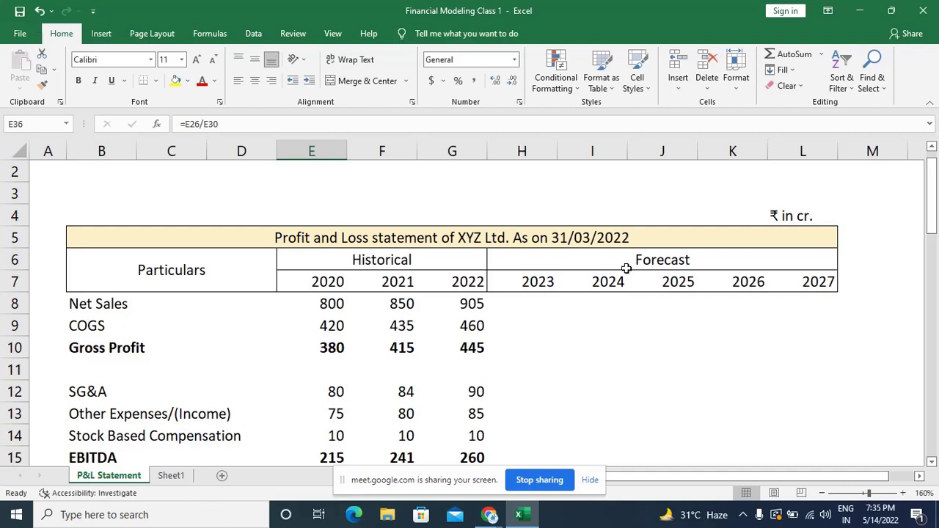
left_click(169, 477)
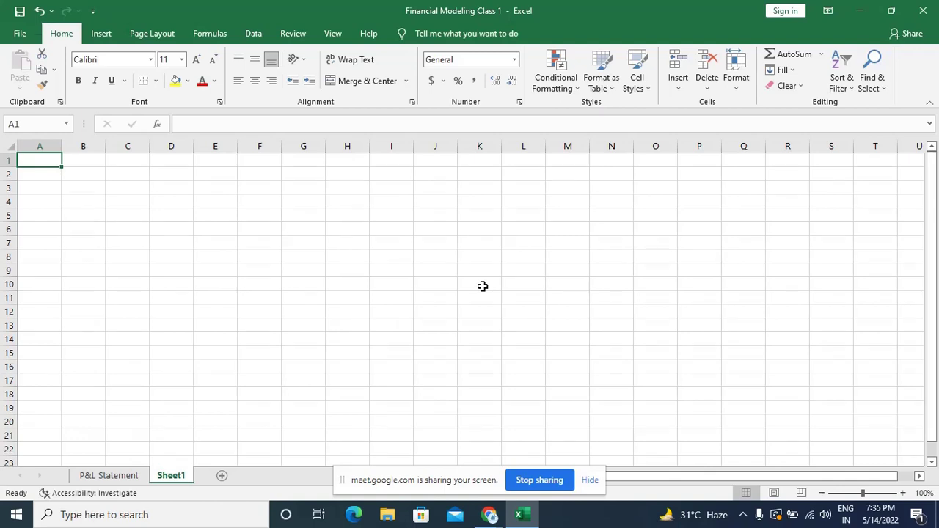
left_click(124, 478)
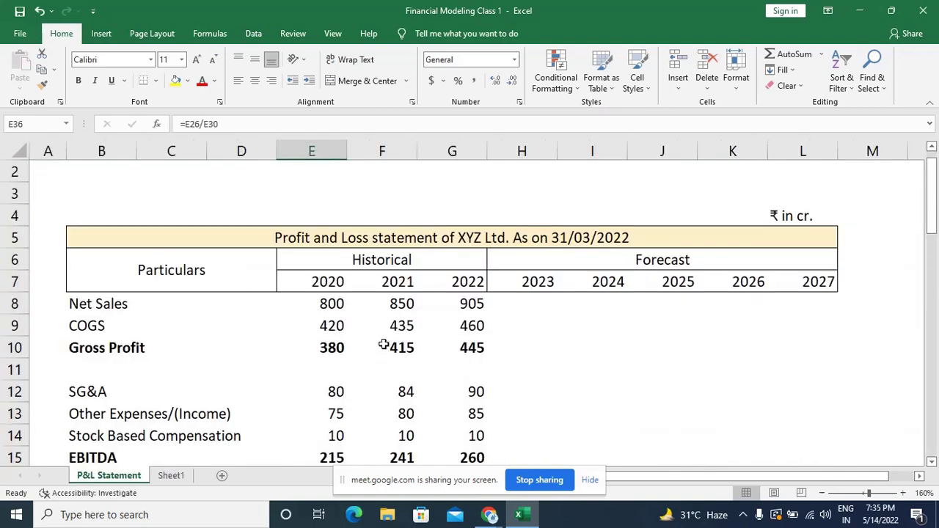
Switch to the Google Meet call in Chrome to check on the participants and return to the Excel workbook.
mouse_move(489, 513)
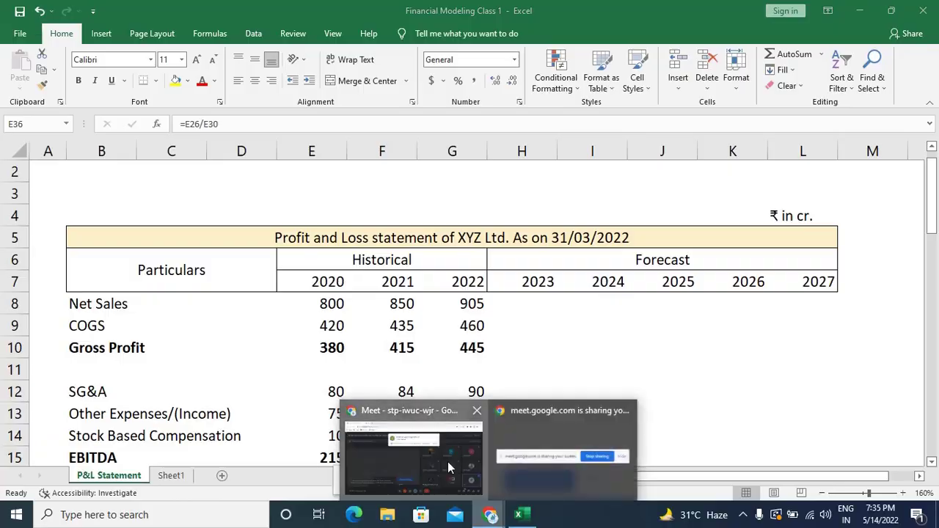
left_click(447, 466)
left_click(611, 149)
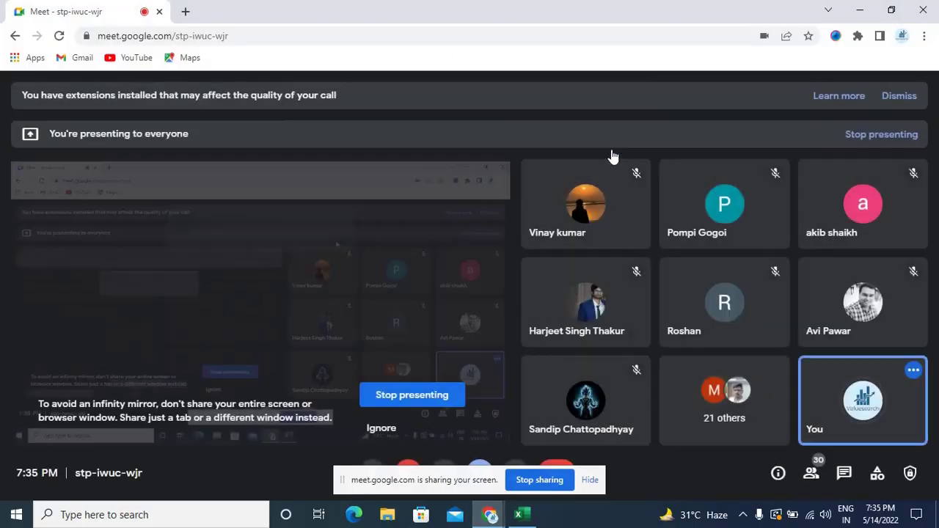
left_click(858, 10)
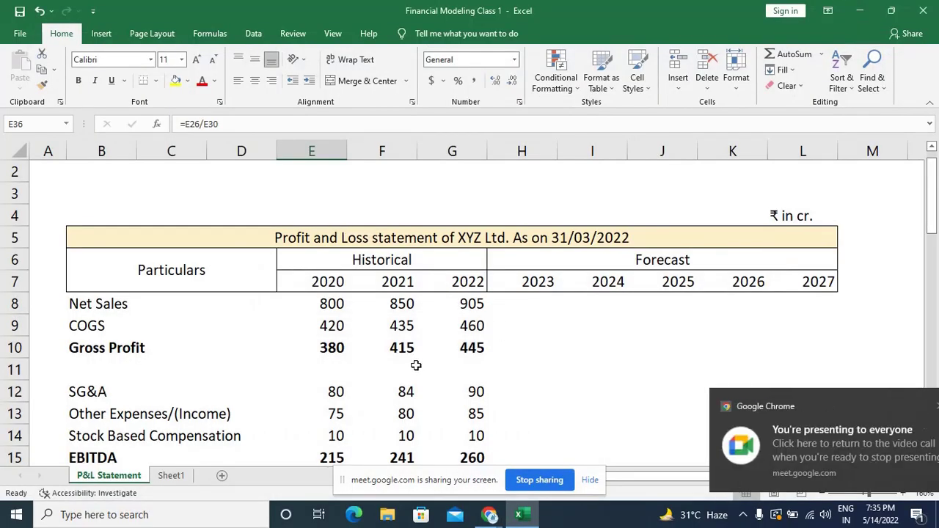
Hide the gridlines on Sheet1.
left_click(171, 476)
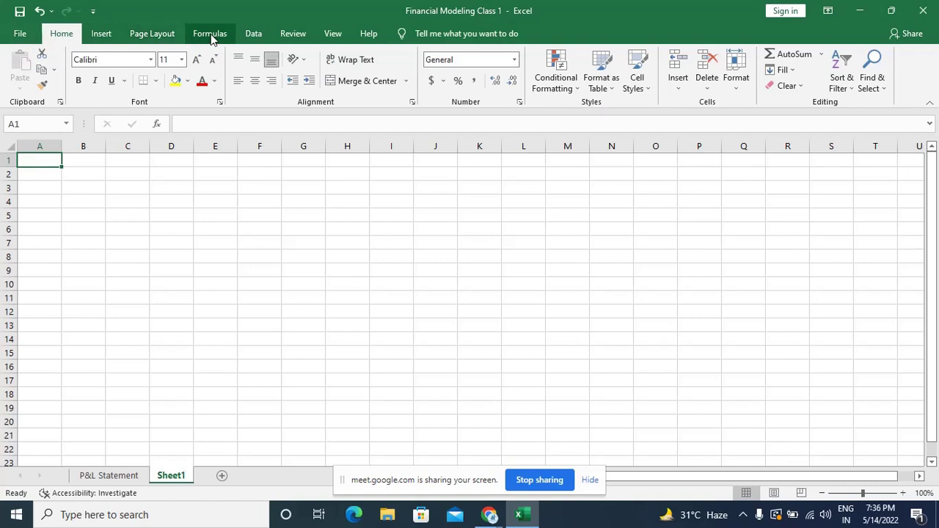
left_click(332, 35)
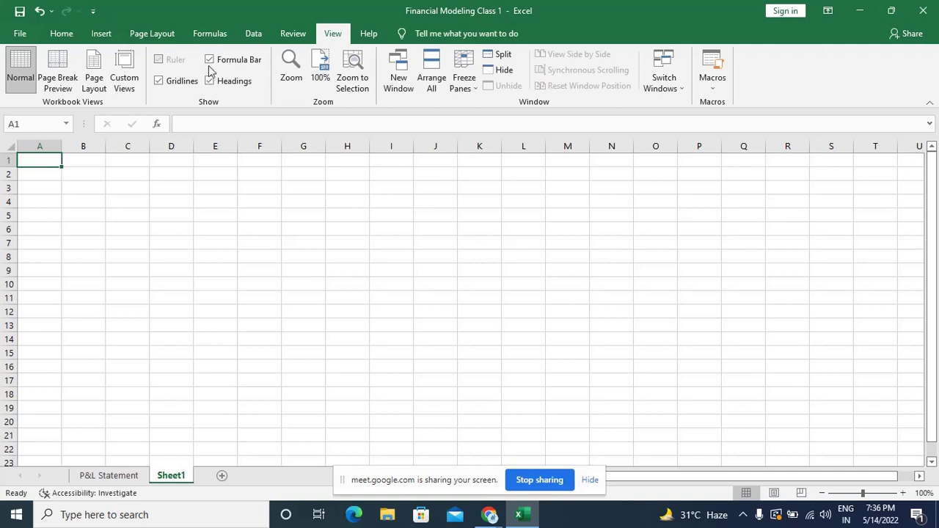
left_click(157, 82)
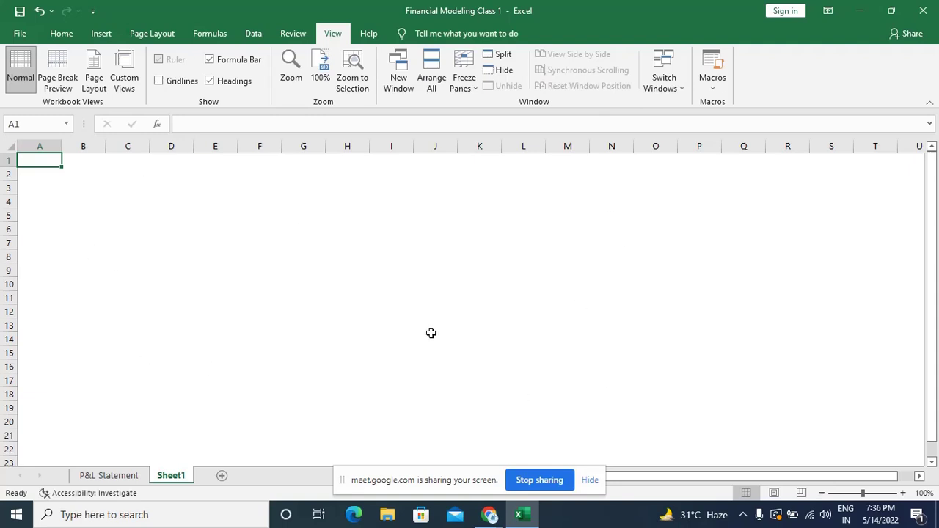
left_click(159, 82)
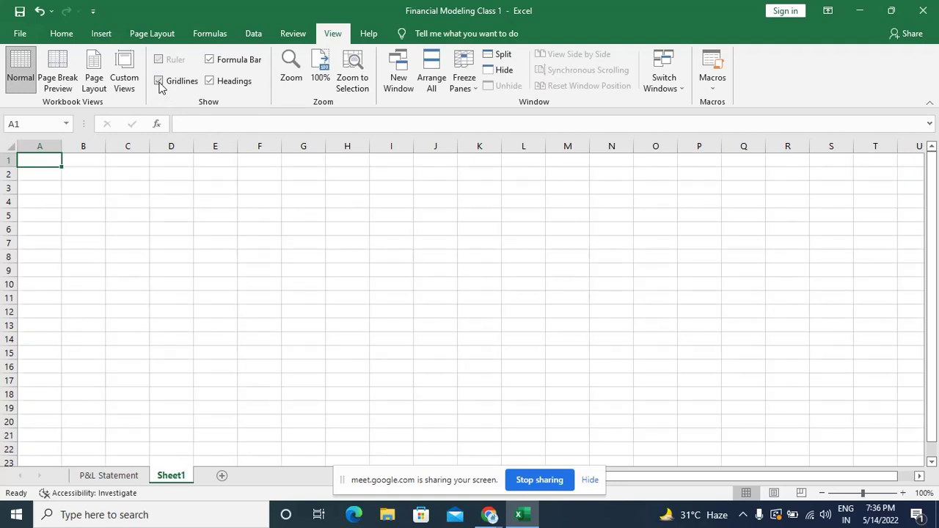
left_click(160, 81)
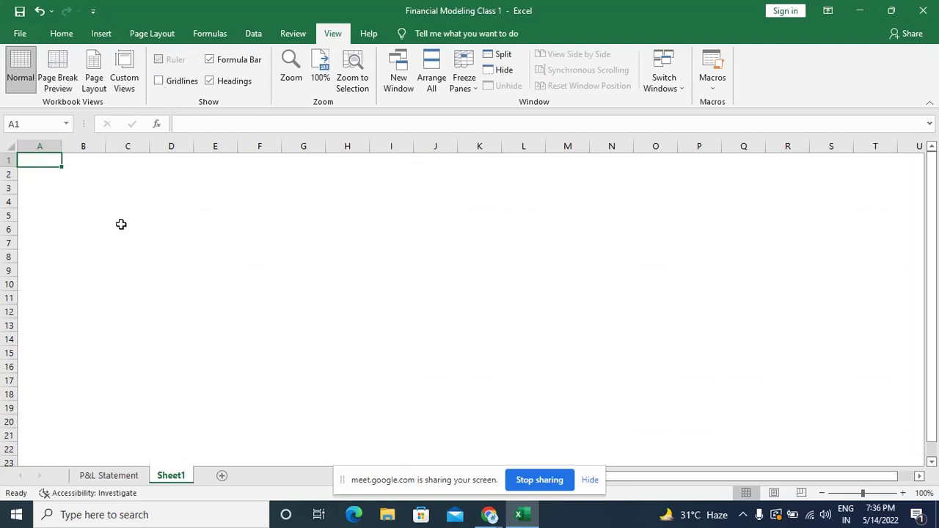
Set the zoom level of Sheet1 to 160%.
left_click(903, 493)
left_click(903, 494)
left_click(903, 493)
left_click(903, 494)
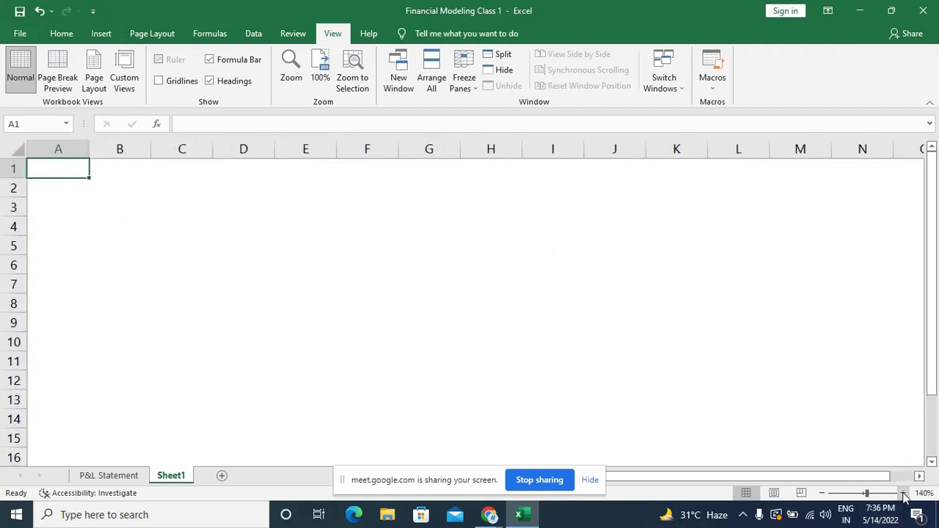
left_click(903, 493)
left_click(903, 493)
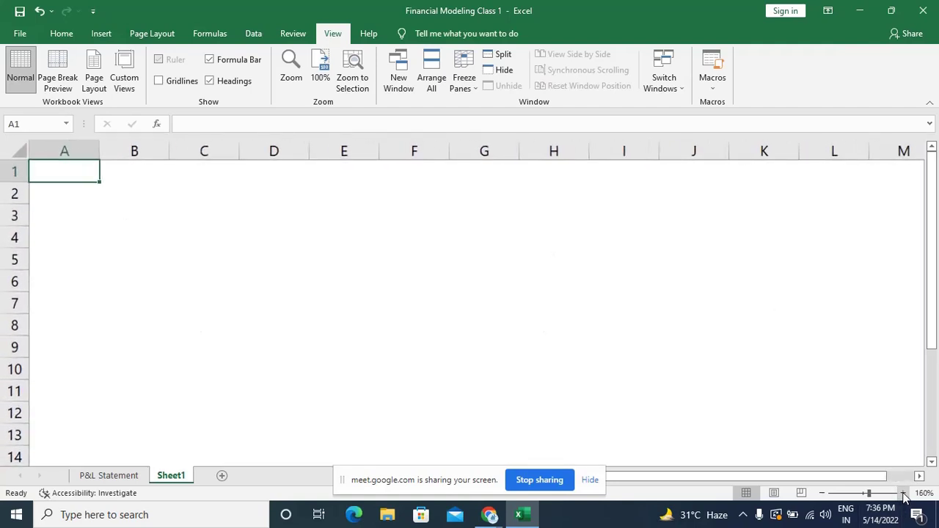
Merge and center cells B3:I3 on Sheet1 for the statement heading, using the P&L Statement sheet as reference.
left_click(62, 34)
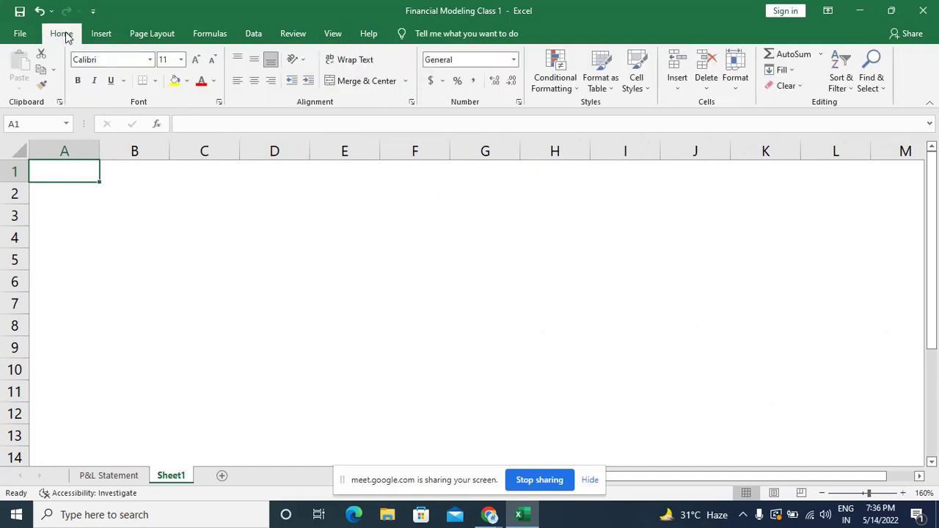
left_click(156, 207)
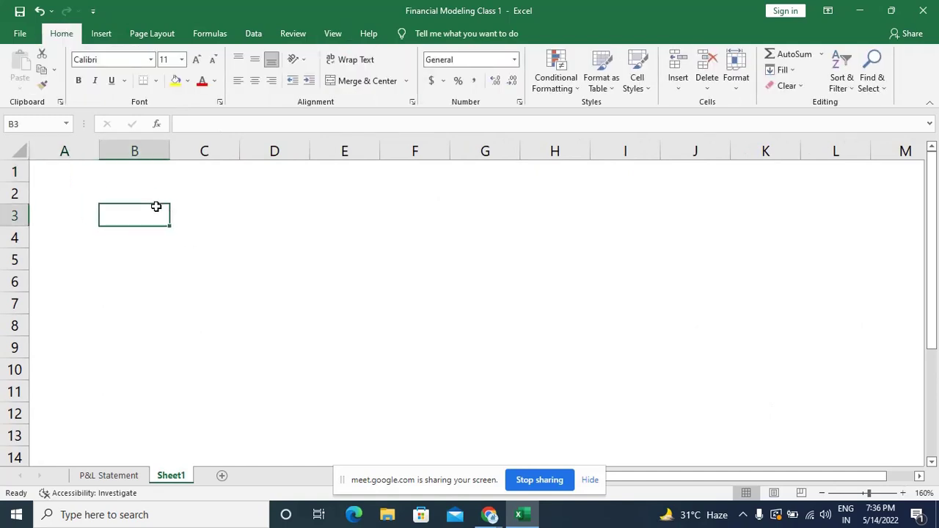
left_click(103, 476)
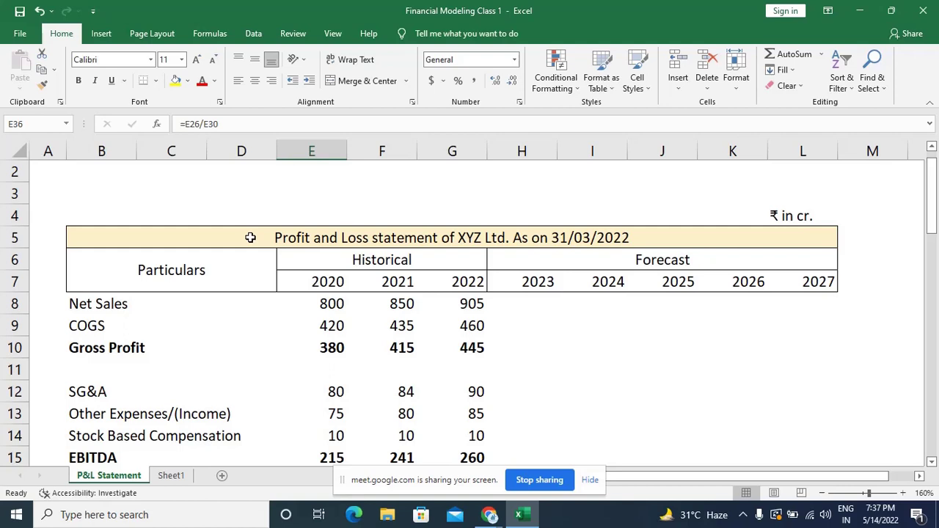
left_click(177, 484)
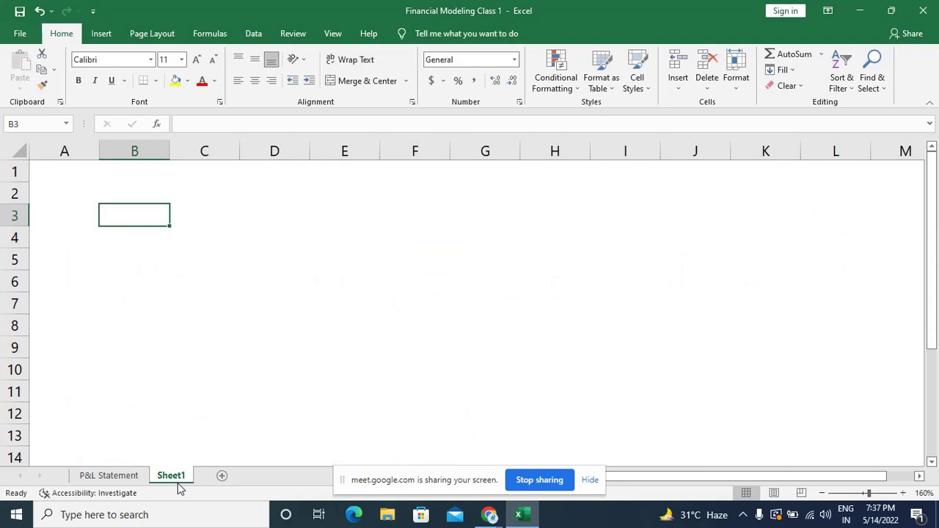
key("shift+Right")
key("shift+Right")
key("shift+Right")
key("shift+Right")
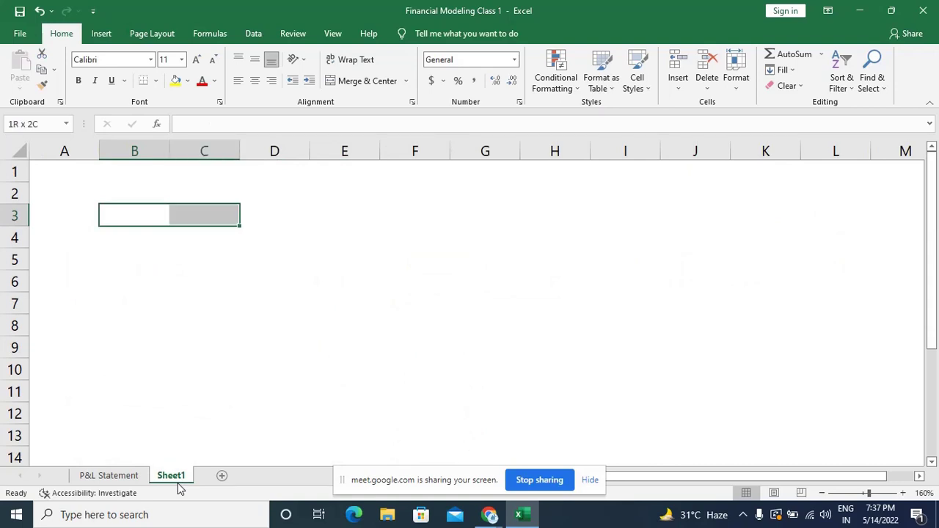
key("shift+Right")
key("shift+Right")
key("shift+Right")
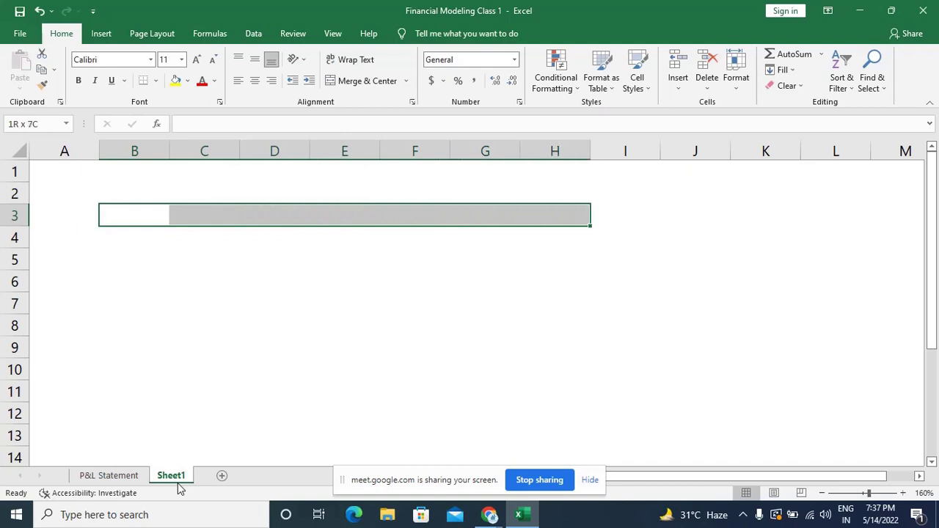
left_click(367, 81)
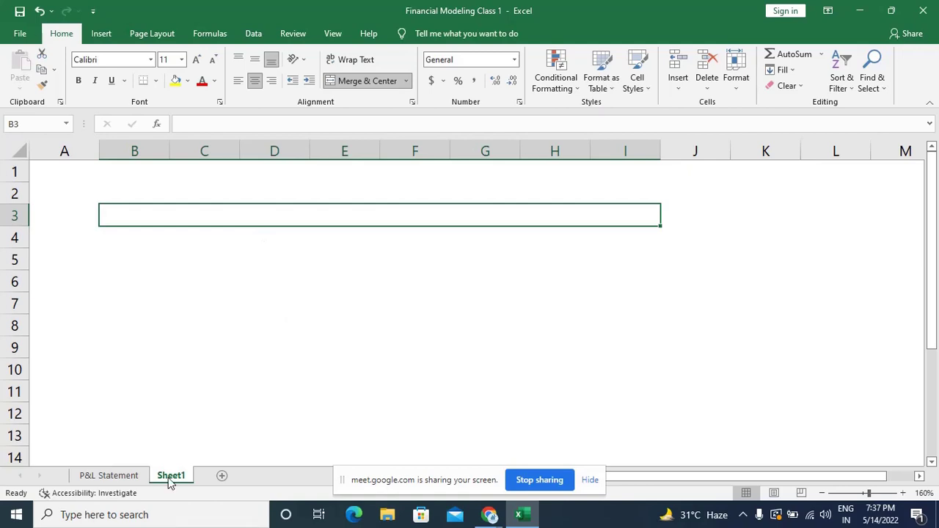
Enter the heading "Profit & Loss Statement of XYZ Ltd. As on 31/03/2022" in the merged cell B3.
type("P")
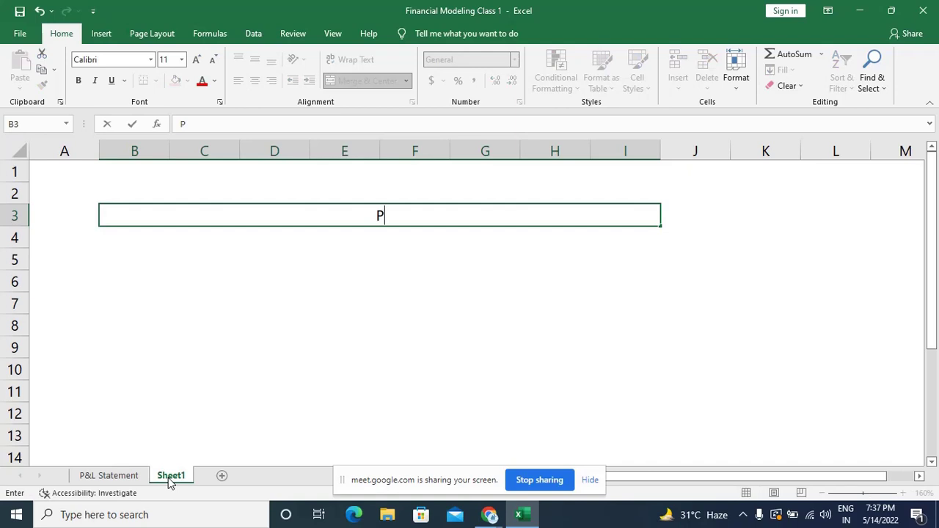
type("rofit & Los")
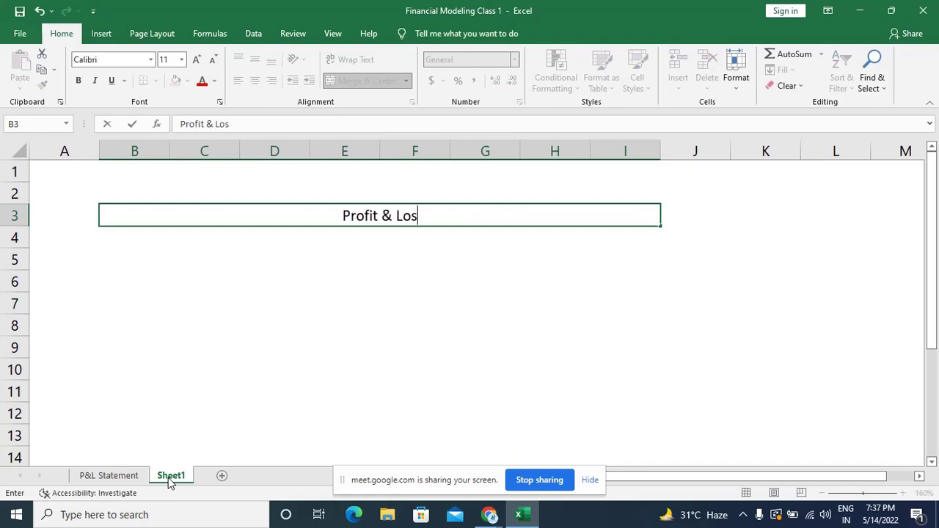
type("s S")
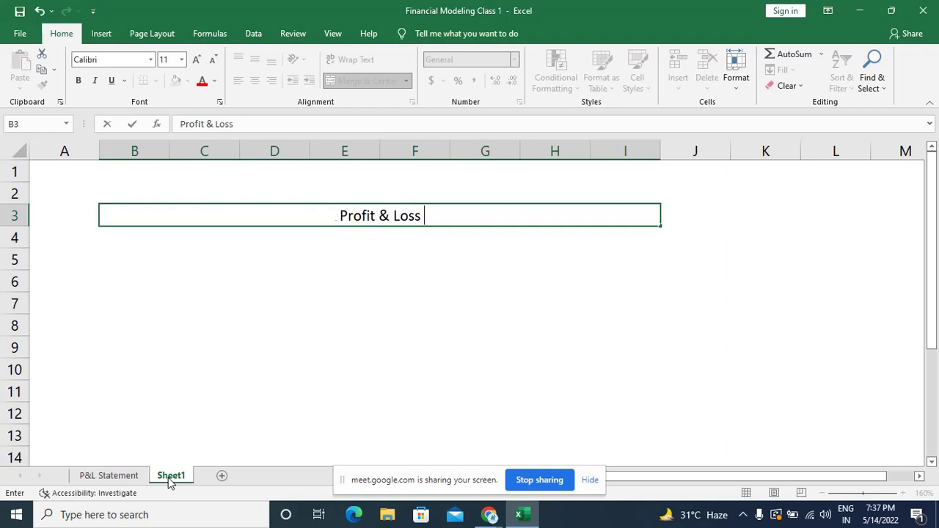
type("Statemen")
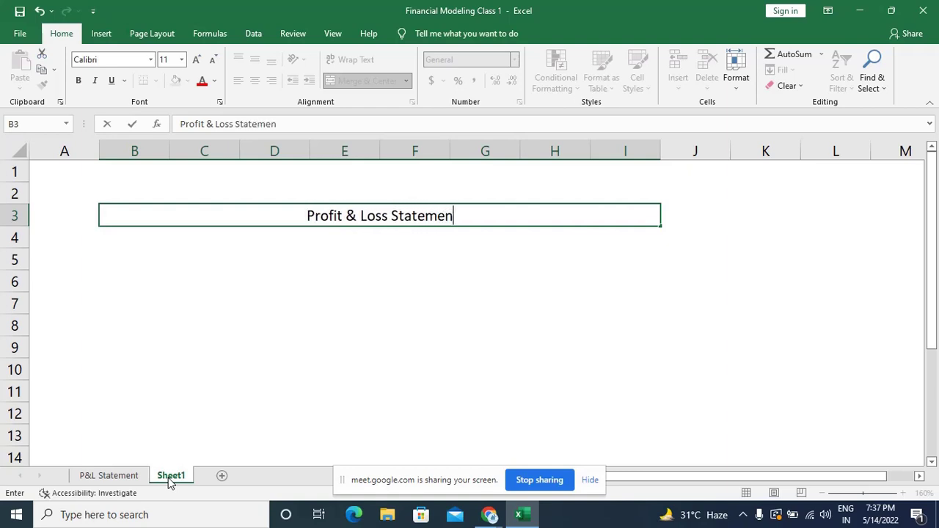
type("t of X")
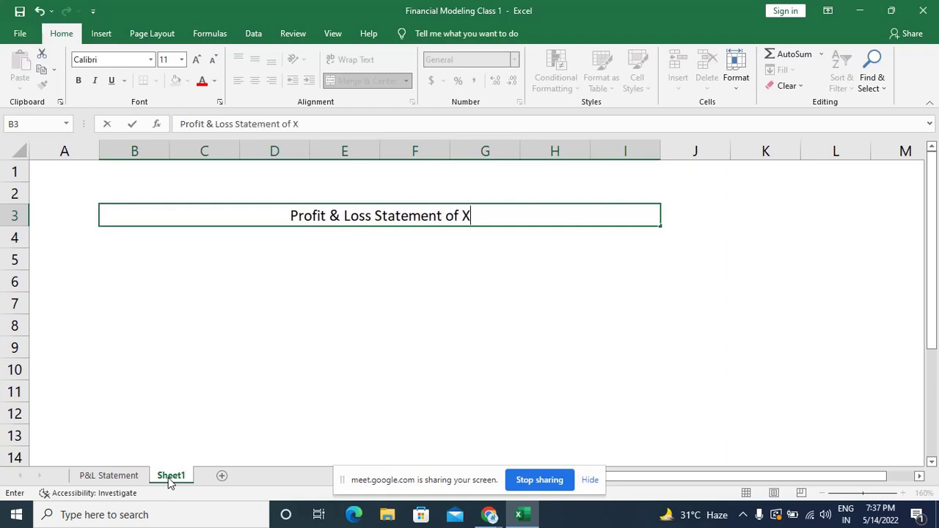
type("YZ")
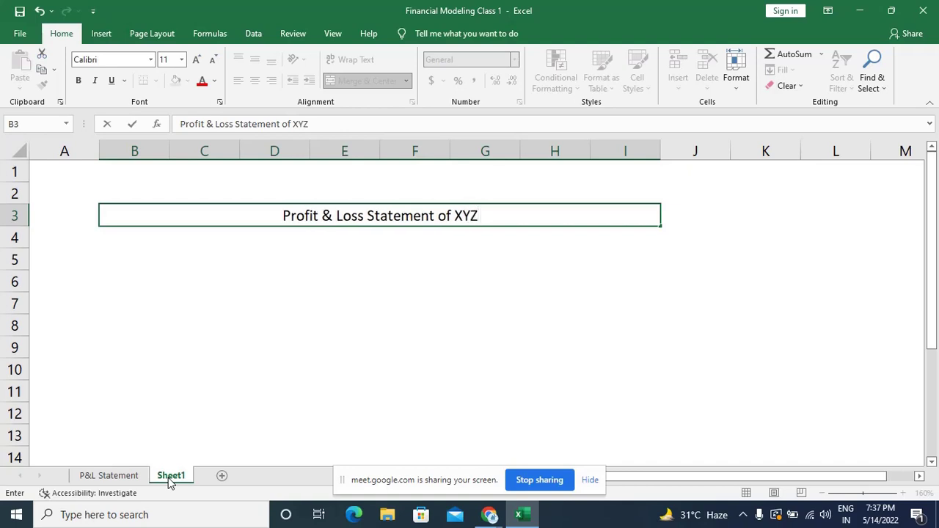
type(" Ltd")
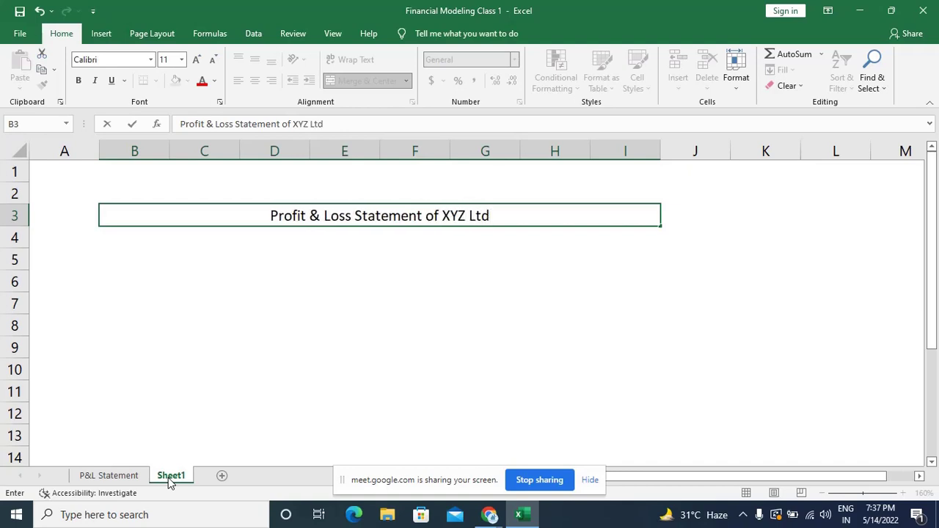
type(". A")
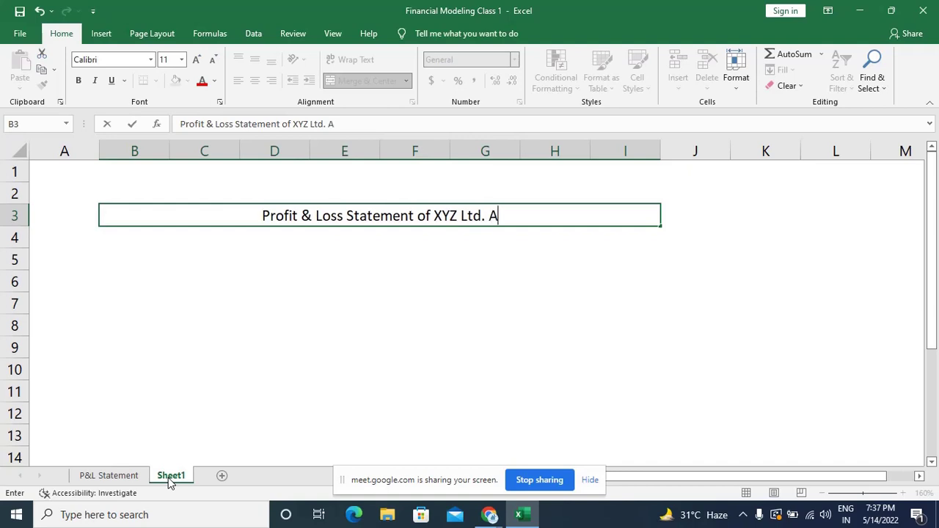
type("s on 31")
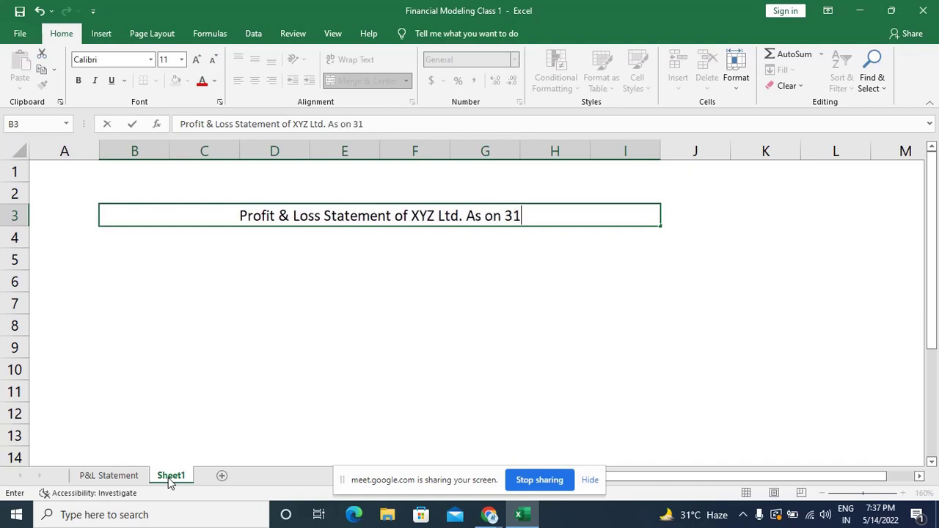
type("/03/2022")
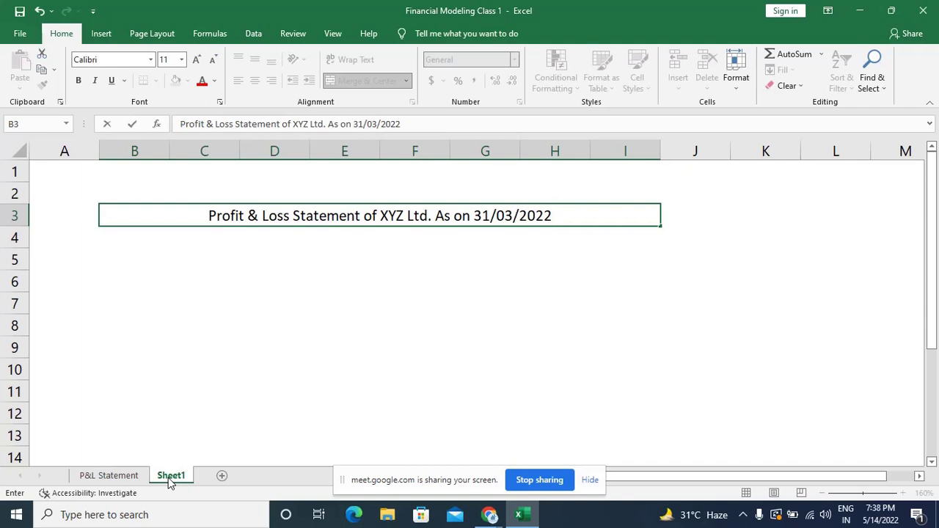
key("Return")
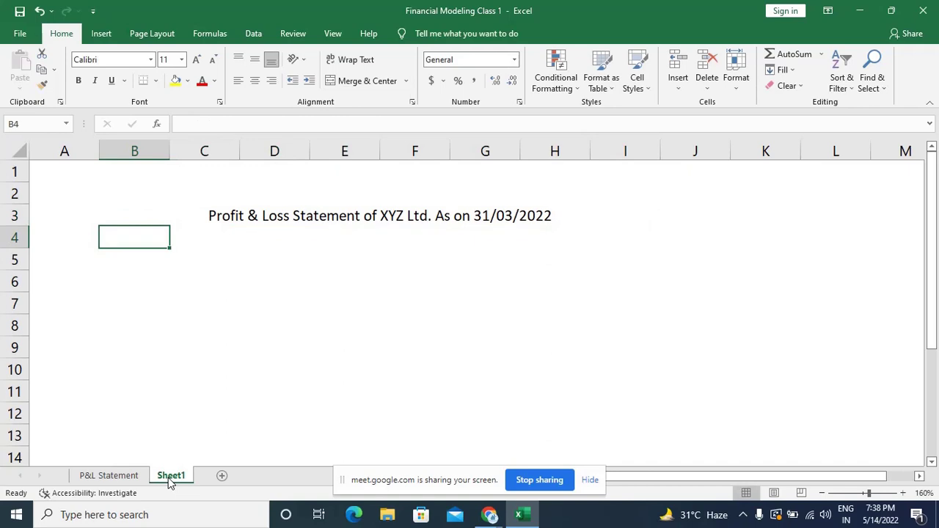
key("Right")
key("Right")
key("Left")
key("Left")
key("Left")
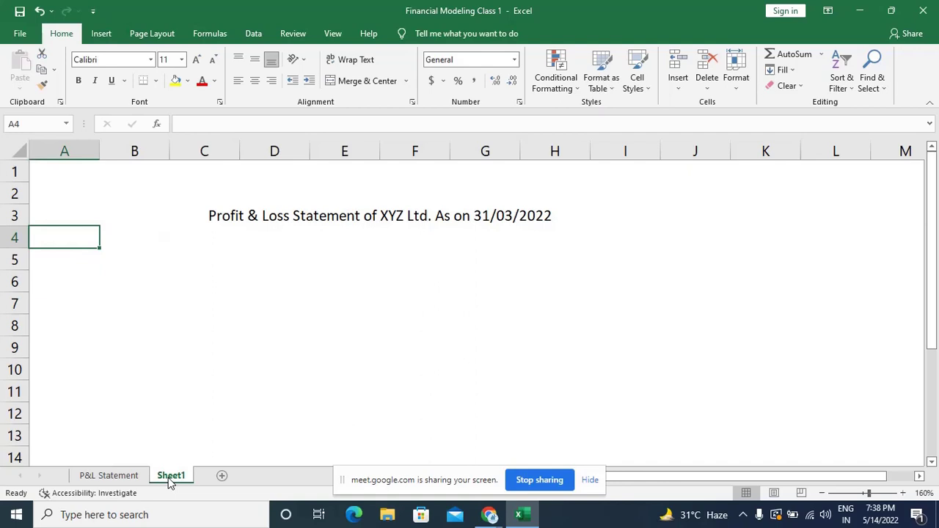
left_click(208, 219)
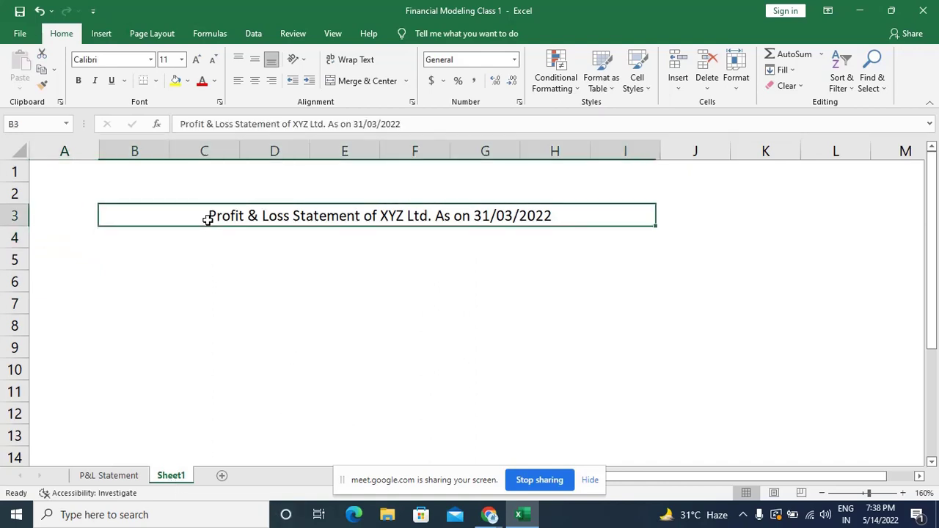
key("ctrl+z")
key("Down")
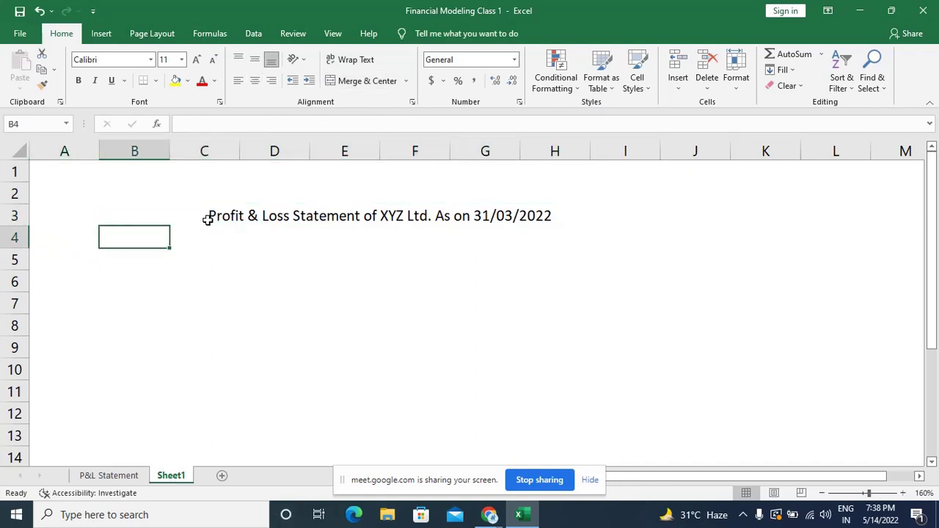
key("Right")
key("Right")
key("Right")
key("Right")
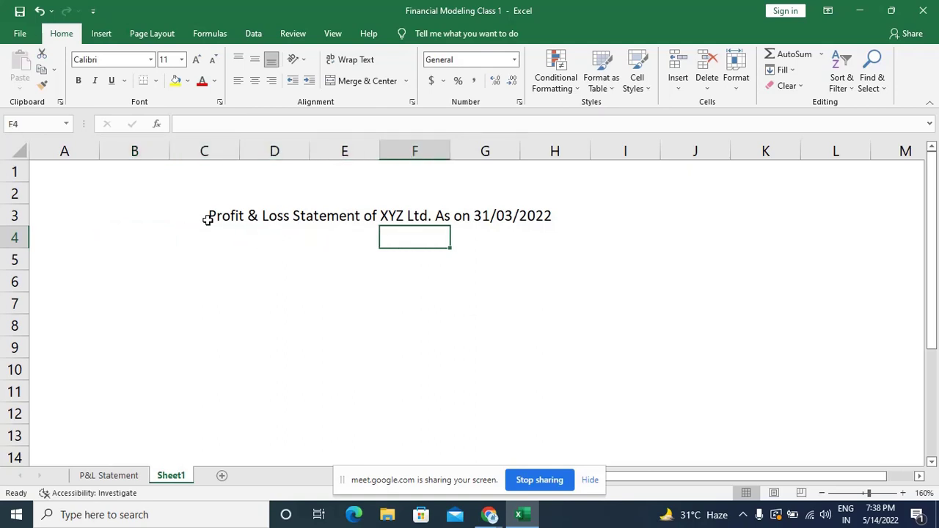
Enter the label "Particulars" in cell A4 and widen column A to fit it.
key("Left")
key("Left")
key("Left")
key("Left")
key("Left")
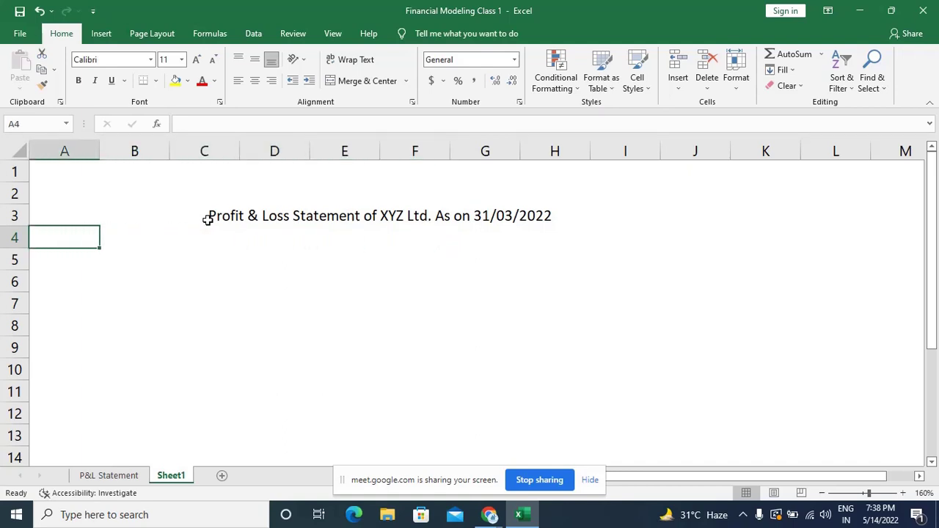
type("Partic")
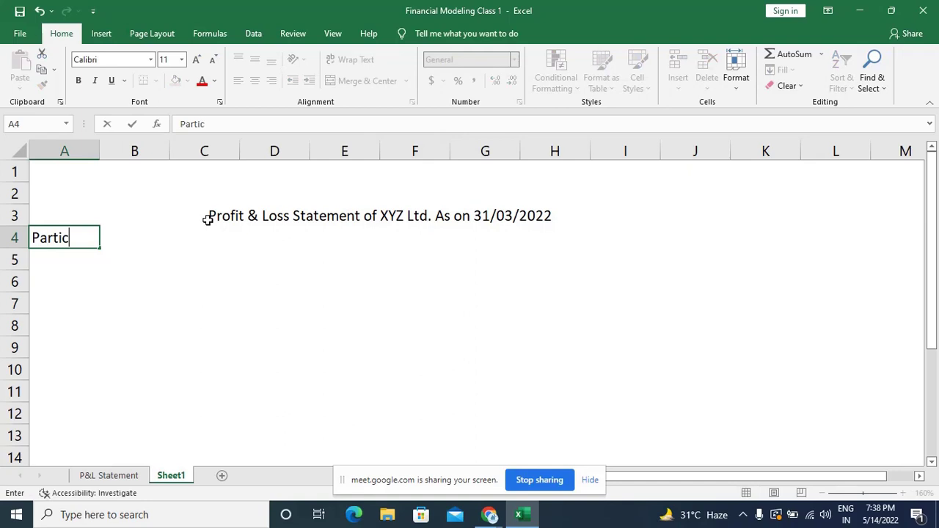
type("ulars")
key("Tab")
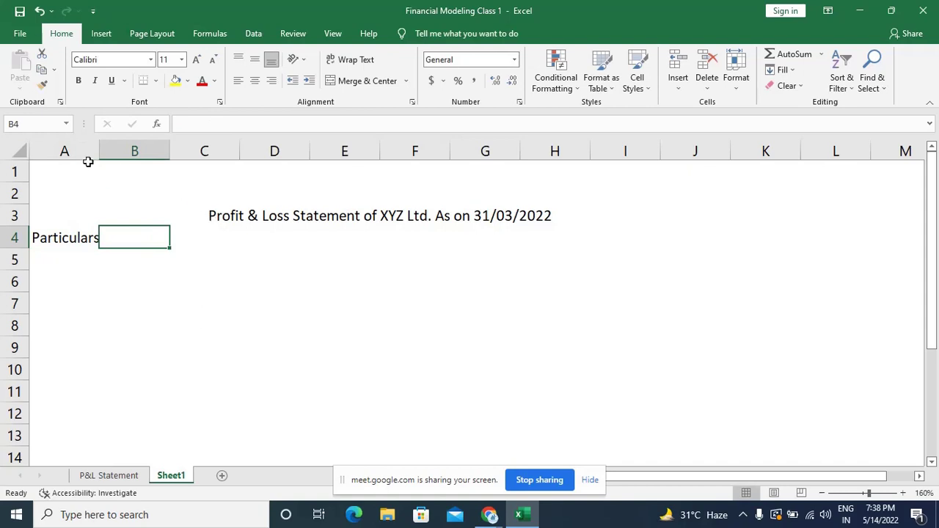
left_click_drag(100, 151, 144, 149)
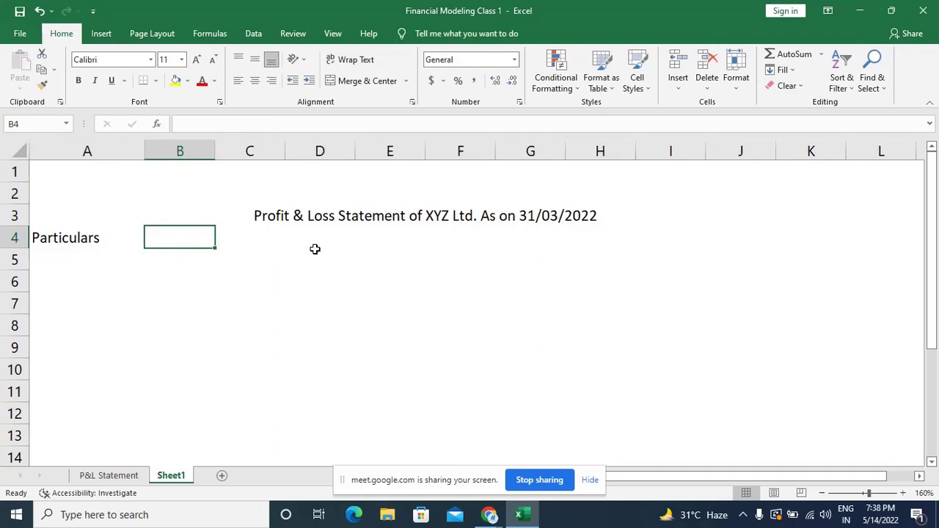
Enter the year 2022 in cell D4 as a column header on the Particulars row.
key("Right")
key("Right")
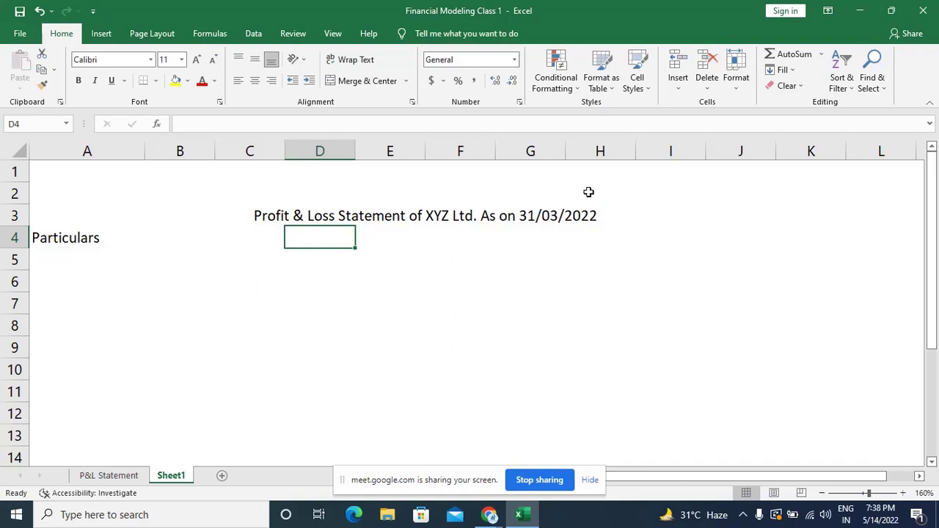
type("2022")
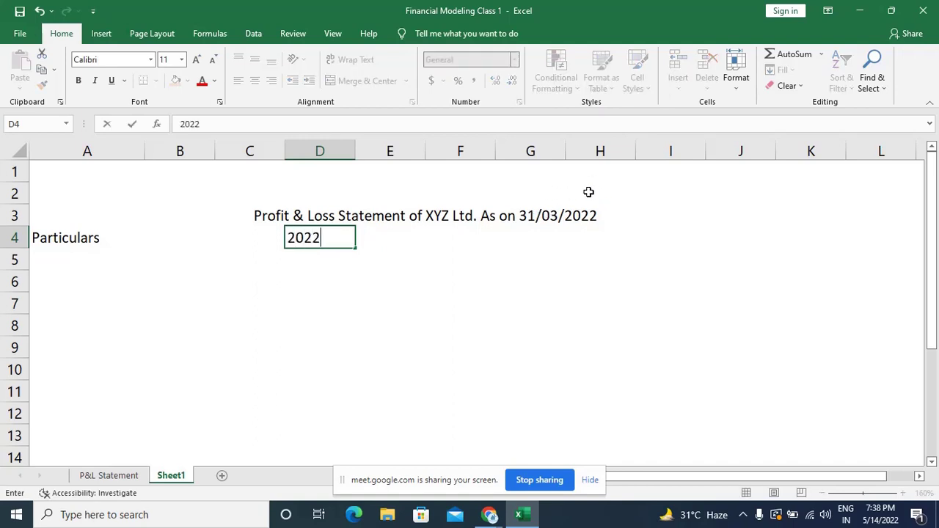
key("Left")
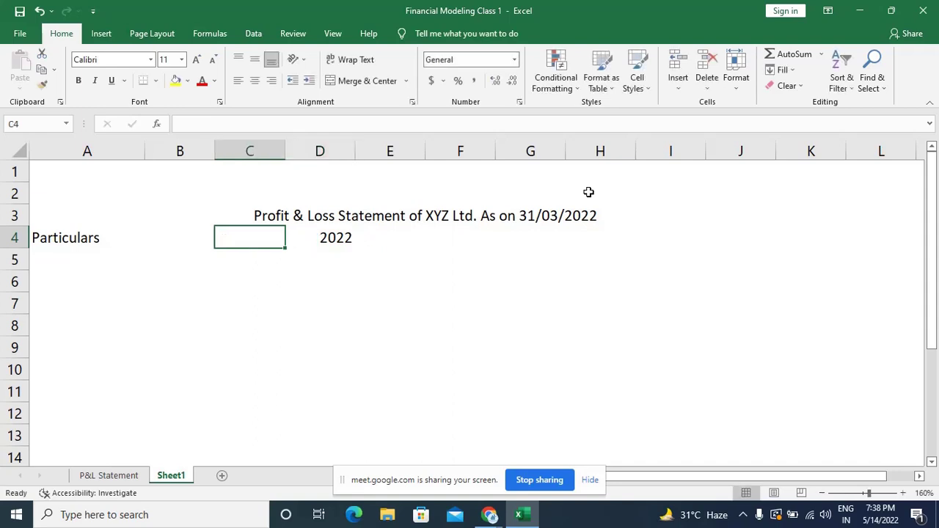
Insert a blank row above the Particulars row, directly below the statement heading.
key("shift+space")
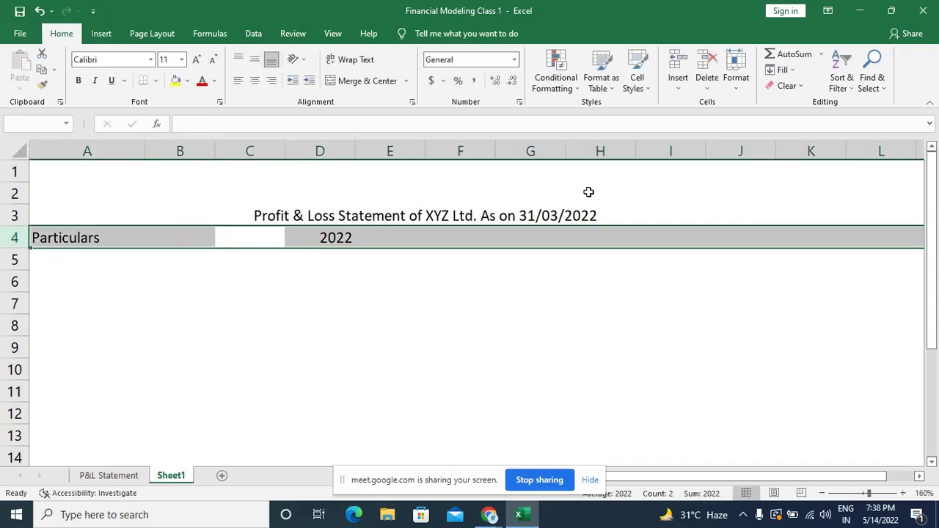
key("Left")
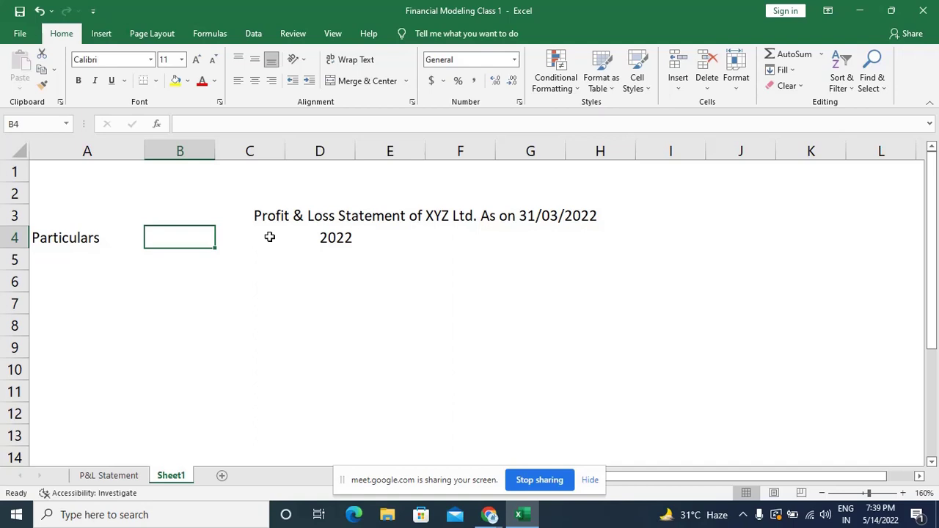
key("shift+space")
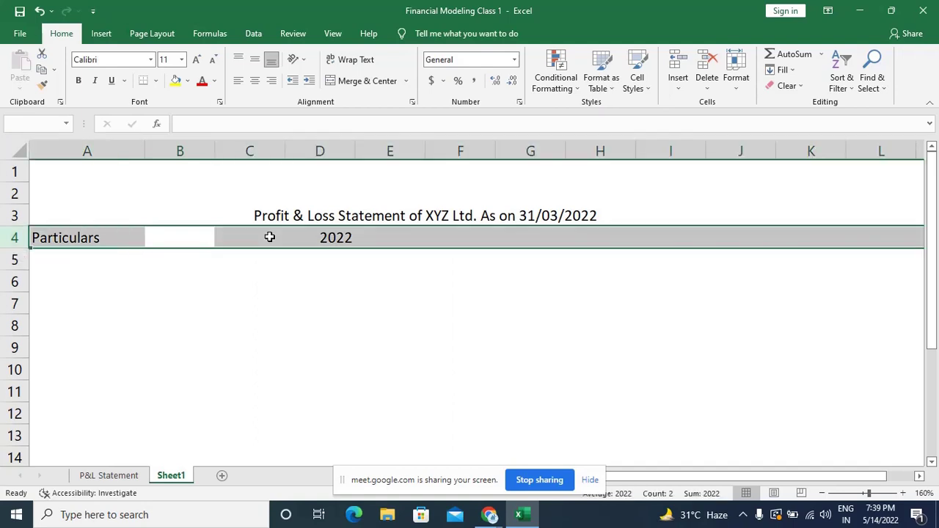
key("ctrl+shift+plus")
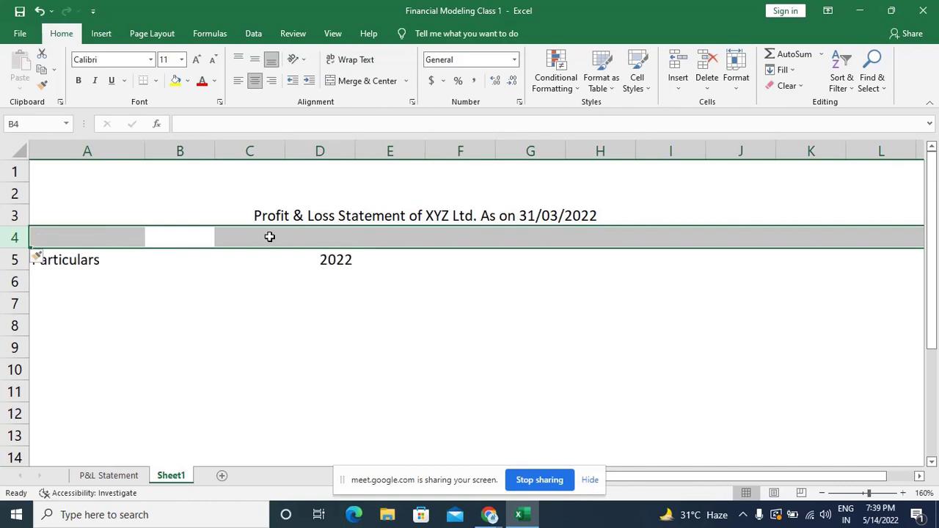
Merge and center cells B4:D4 and enter the heading "Historical" in them.
left_click(269, 236)
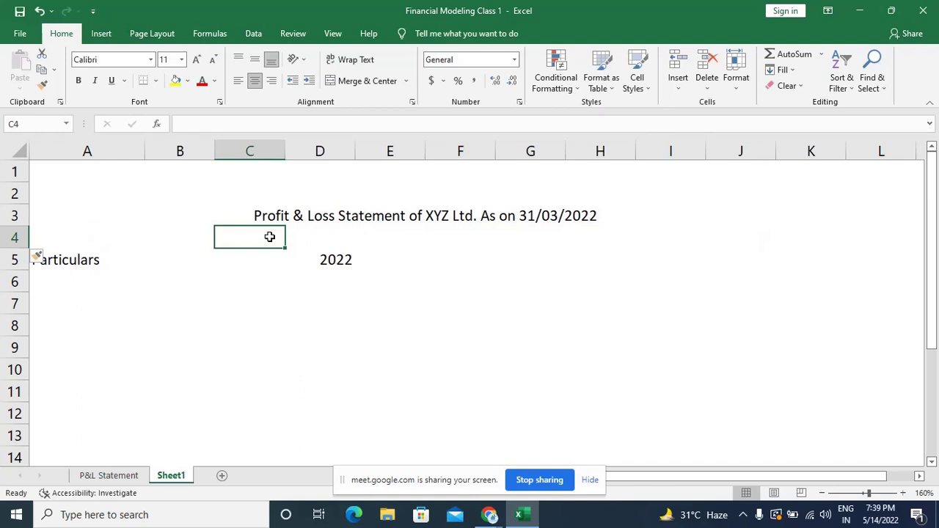
key("Left")
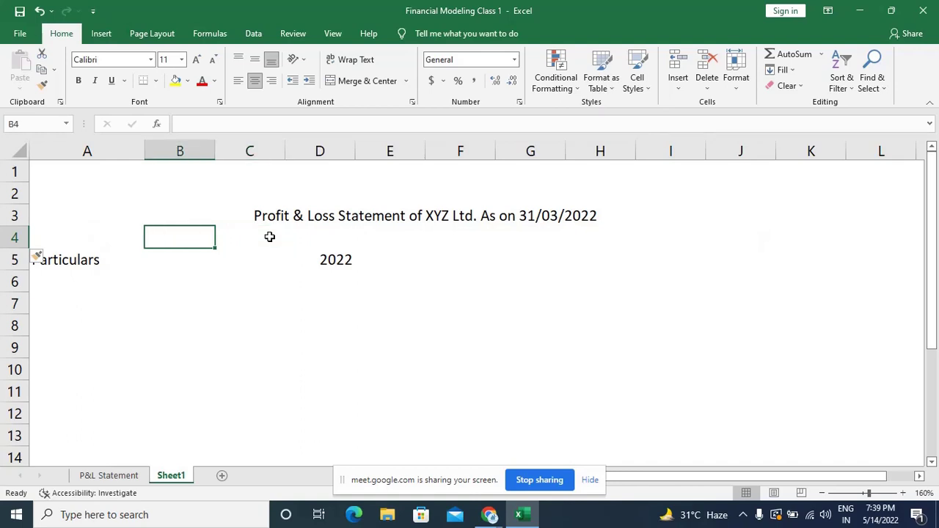
key("shift+Right")
key("shift+Right")
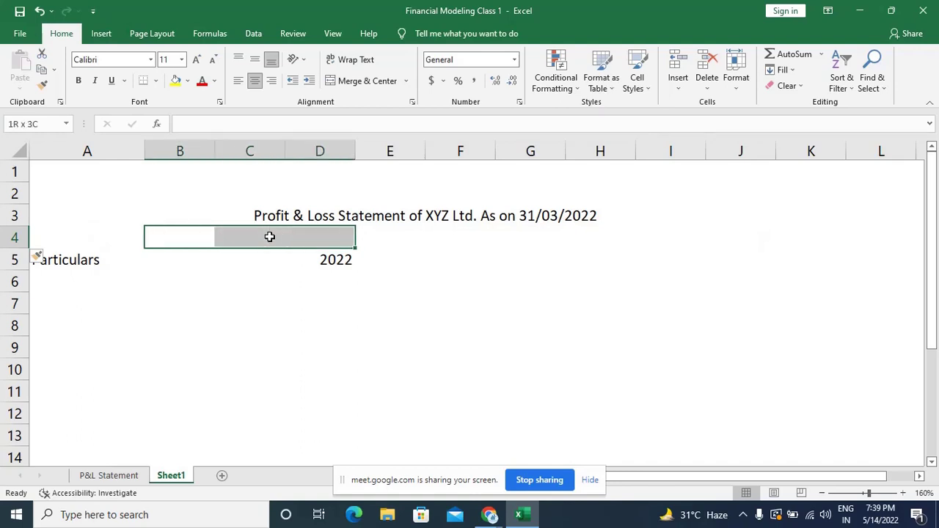
left_click(347, 84)
type("H")
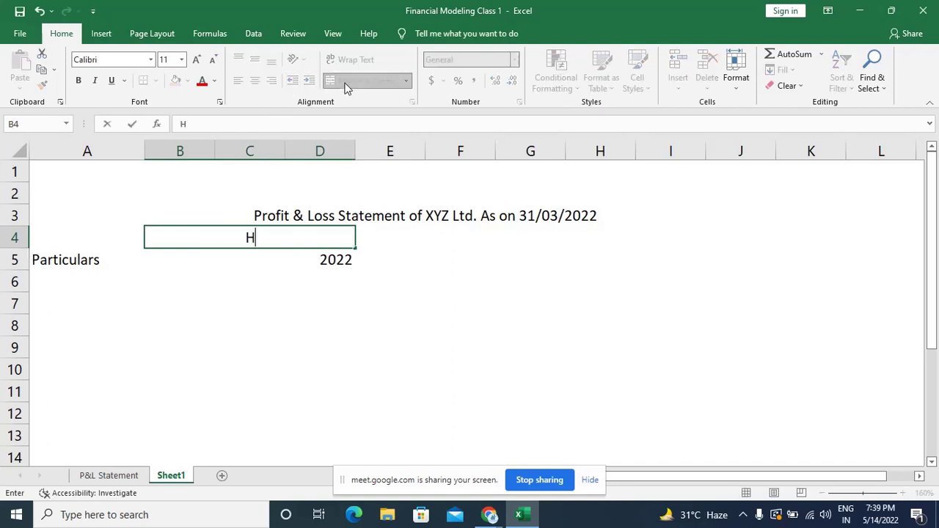
type("istorical")
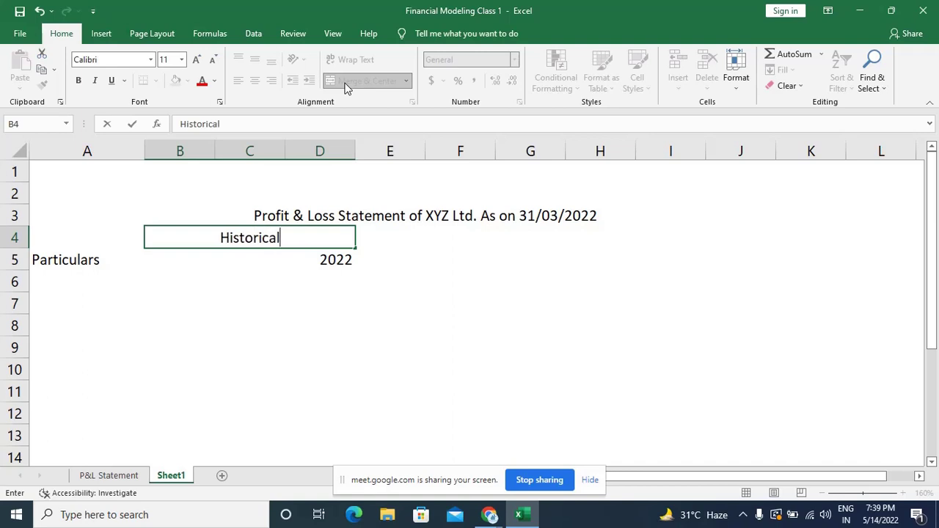
key("Tab")
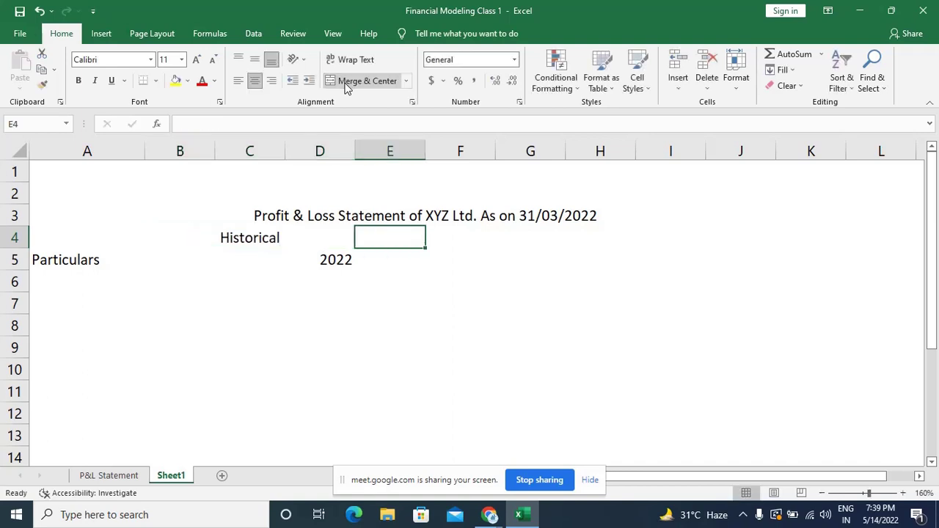
Enter the formula =D5-1 in cell C5 to derive the year before 2022.
key("Down")
key("Left")
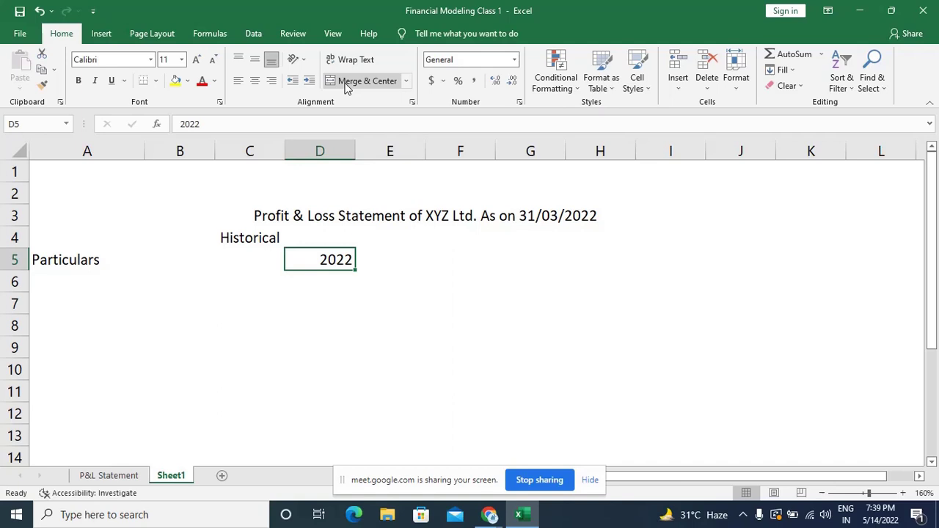
key("Left")
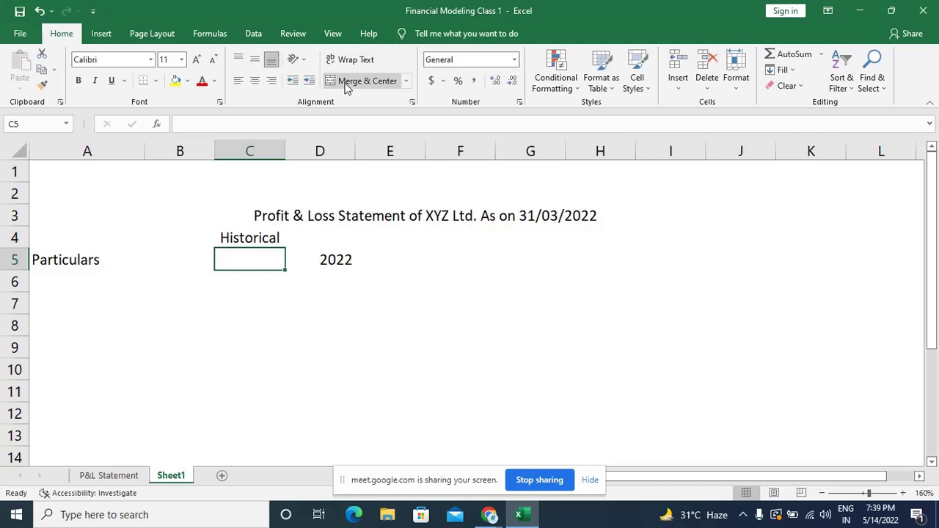
type("=")
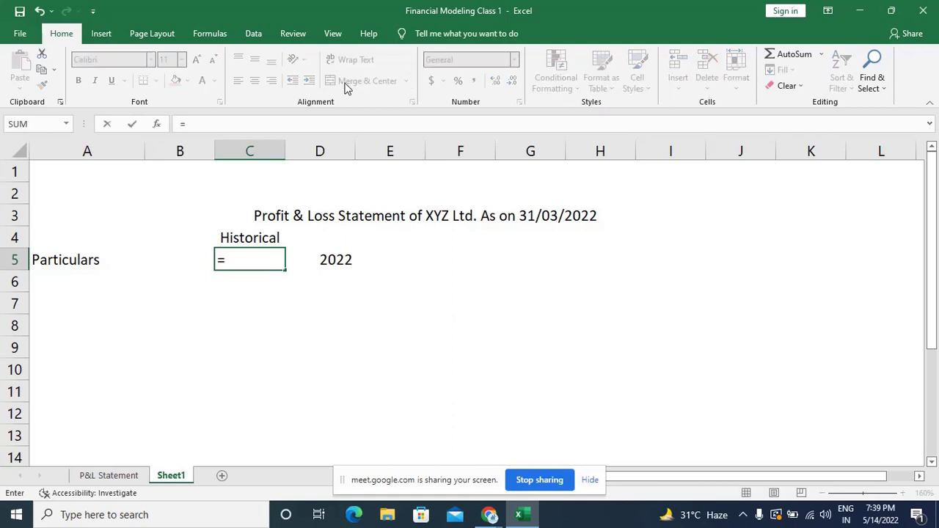
key("Right")
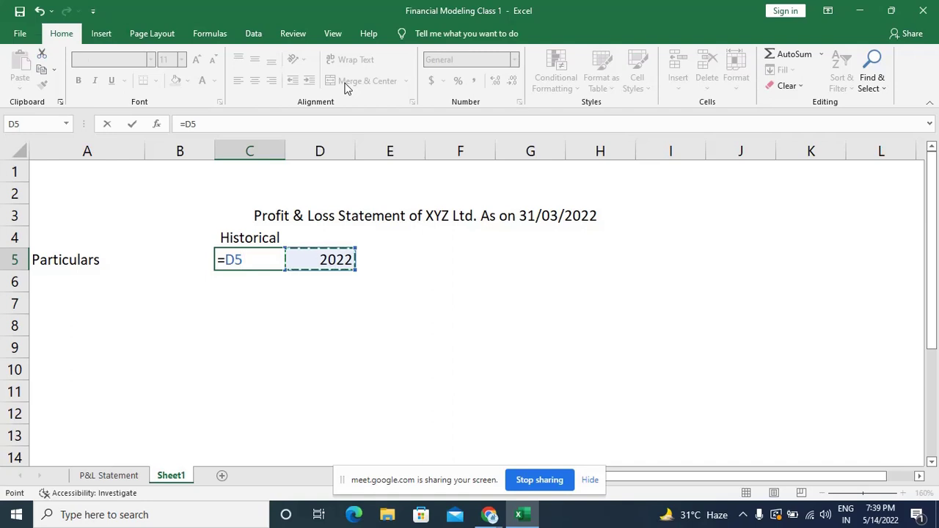
type("-1")
key("Return")
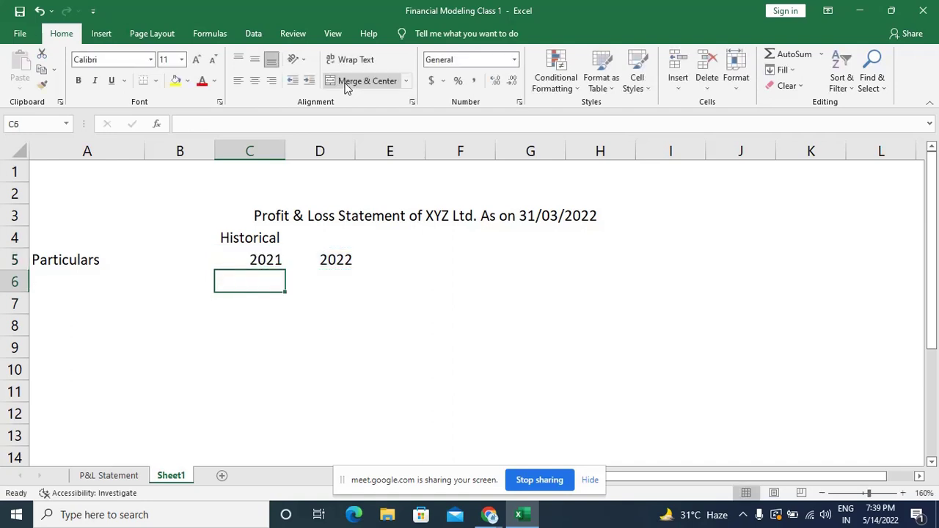
Examine the merged Historical heading and the cell reference used by the year formula in C5.
key("Up")
key("Up")
key("Left")
key("shift+Right")
key("shift+Right")
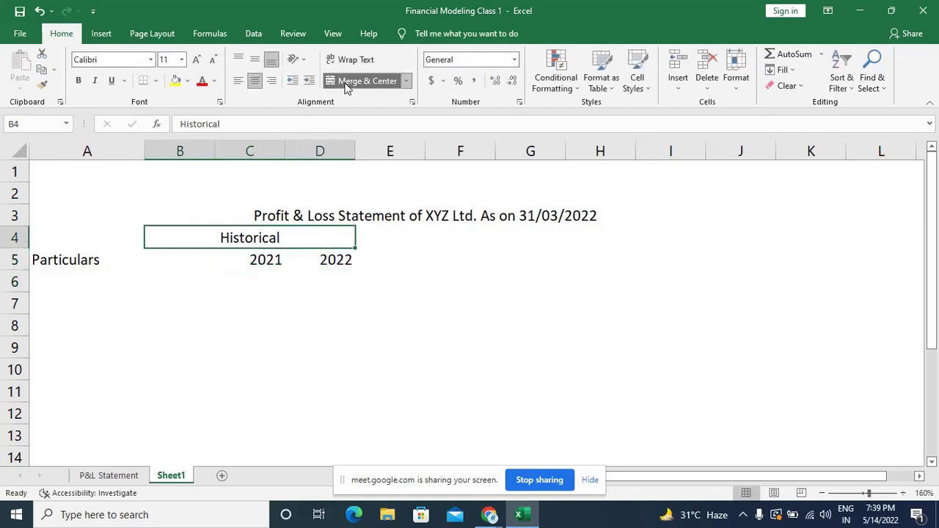
key("Down")
key("Right")
key("F2")
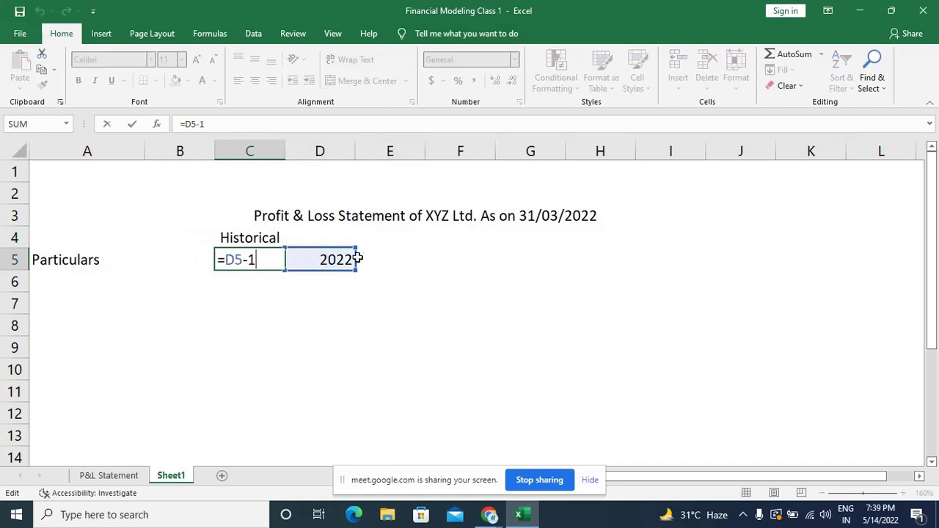
key("ctrl+Return")
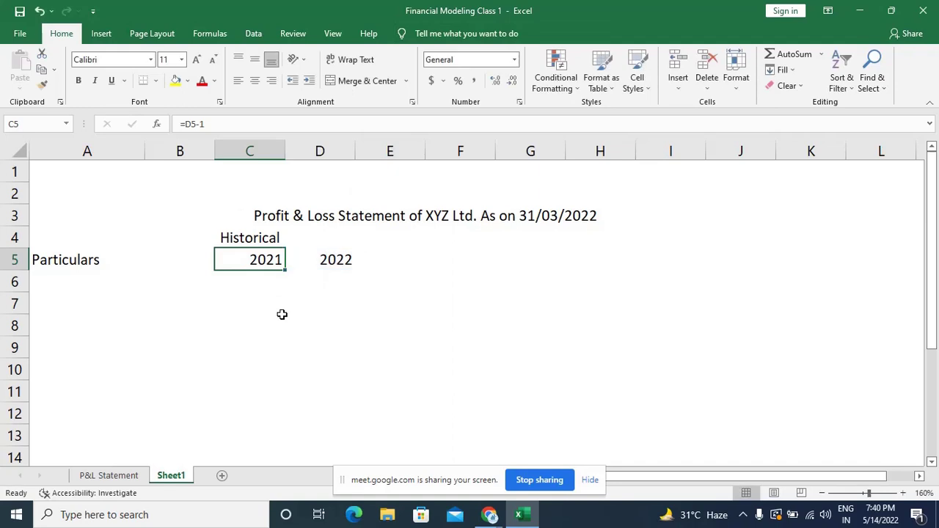
Clear cell C5 and rebuild its year formula as =D5-1.
key("Delete")
type("=")
key("Right")
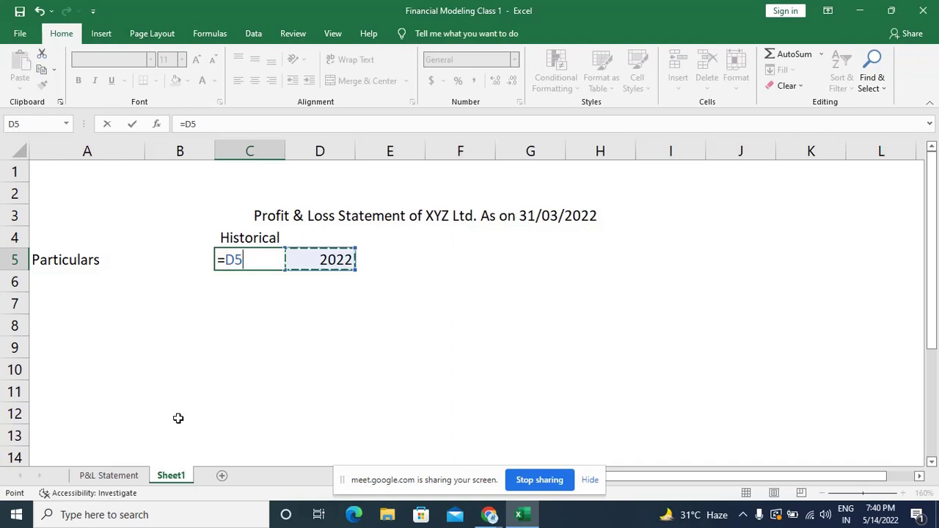
key("Escape")
type("=")
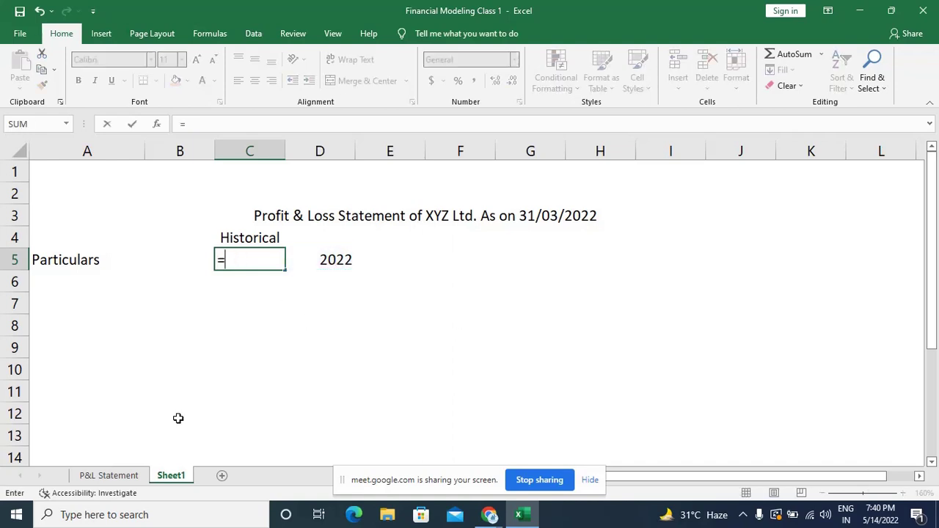
key("Right")
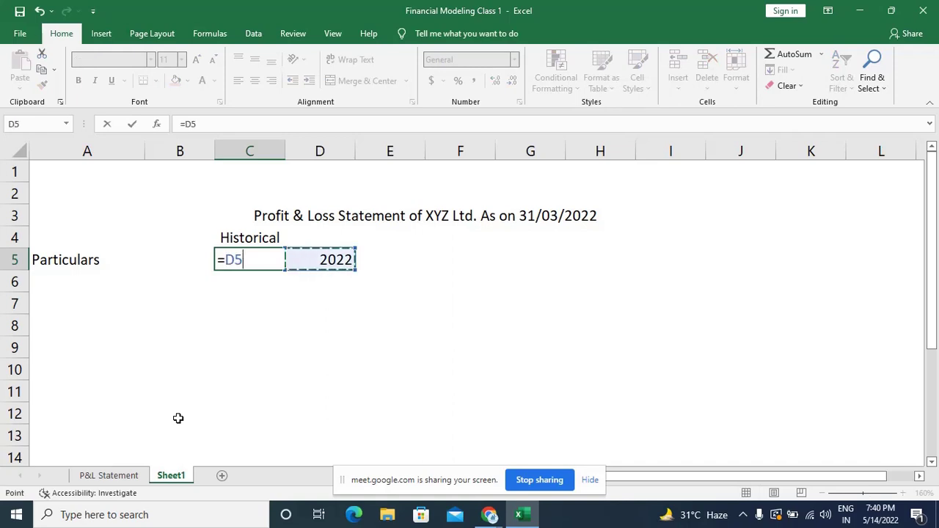
type("-1")
key("Return")
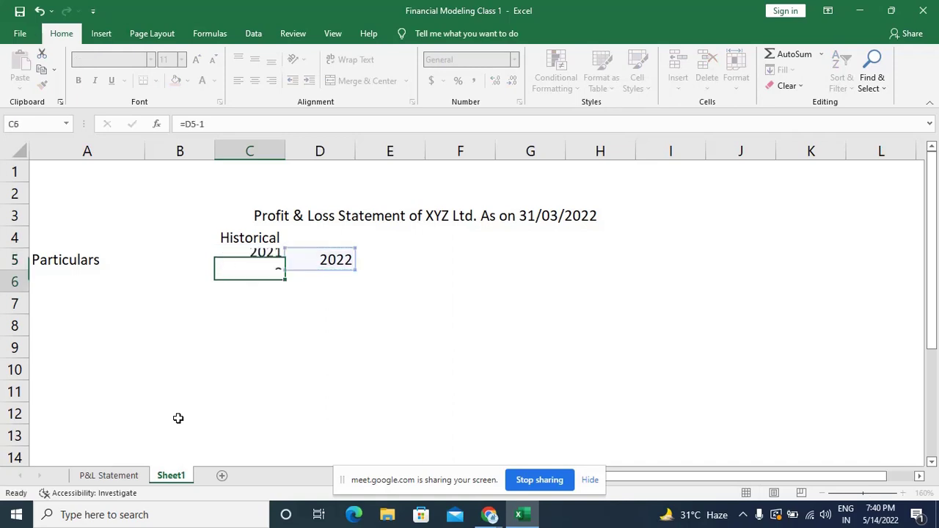
Copy the year formula from C5 into B5 to fill the earliest historical year.
key("Up")
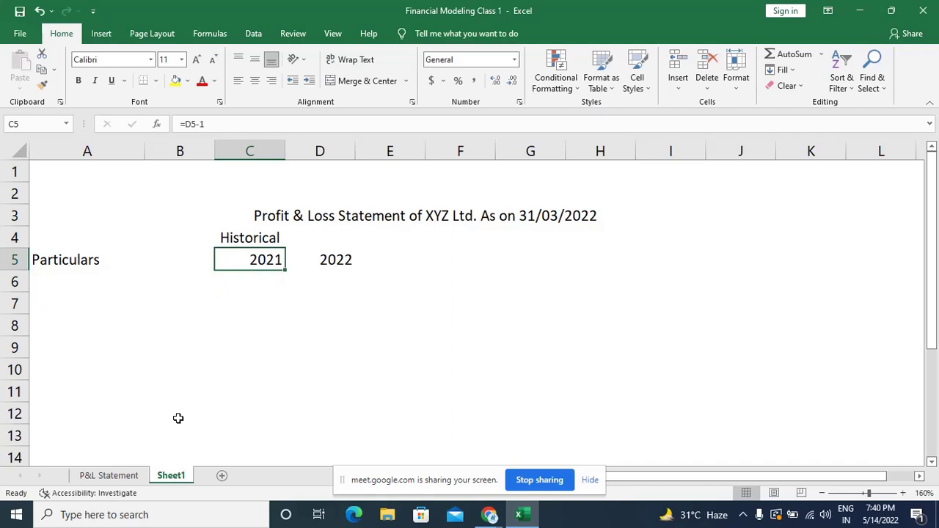
key("ctrl+c")
key("Left")
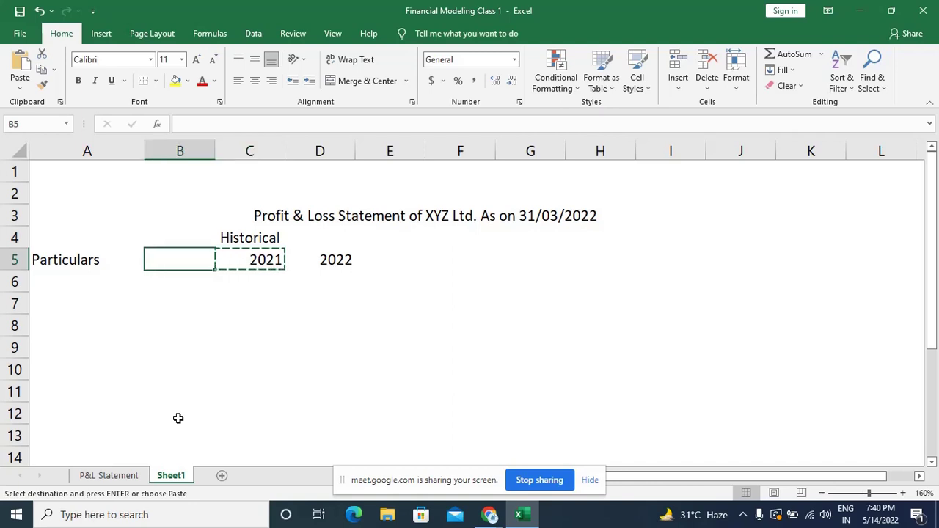
key("ctrl+v")
key("Escape")
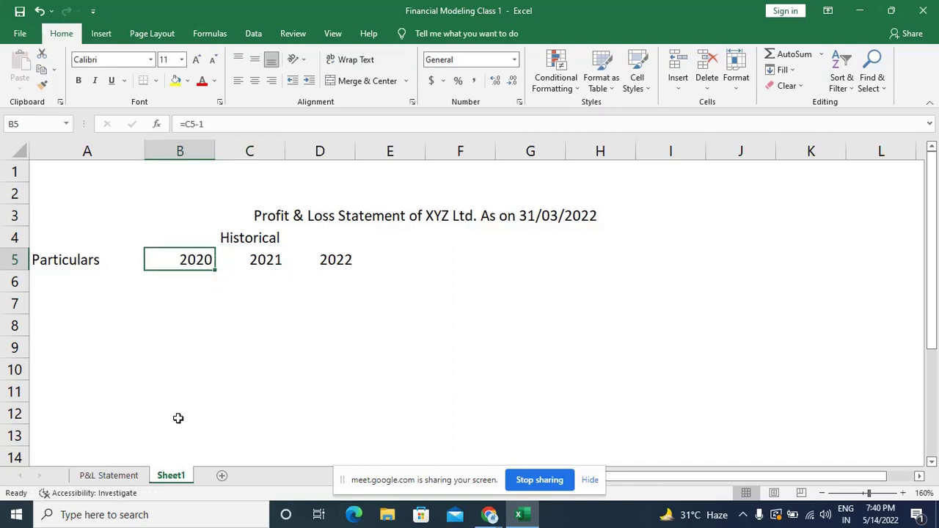
Enter the formula =D5+1 in cell E5 to derive the year after 2022.
key("F2")
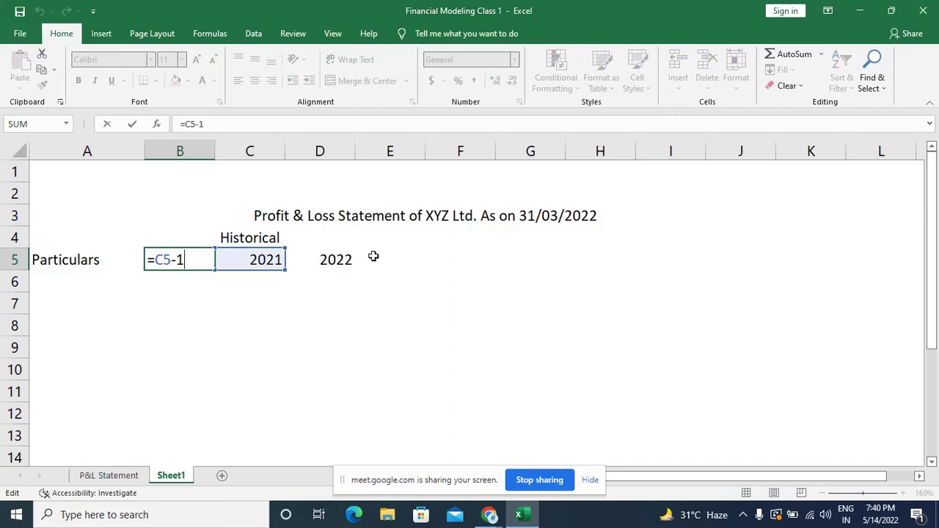
left_click(337, 260)
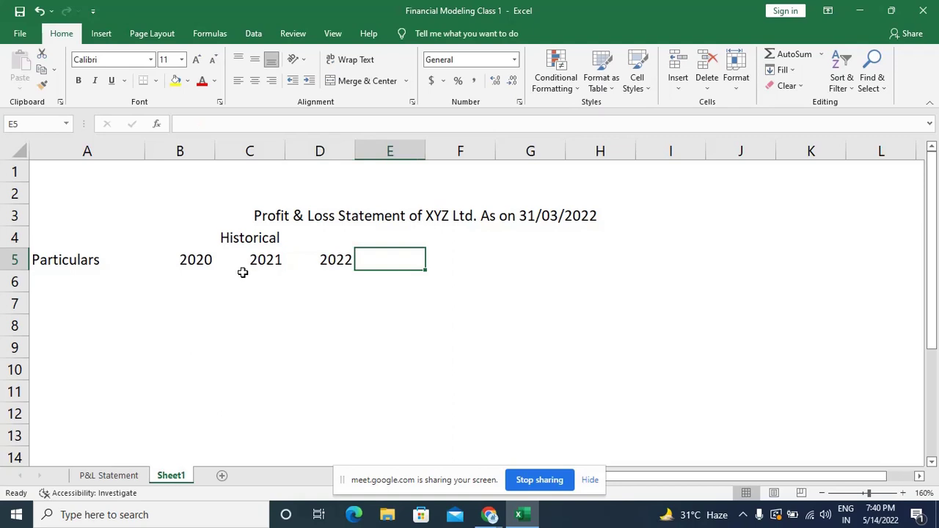
type("=")
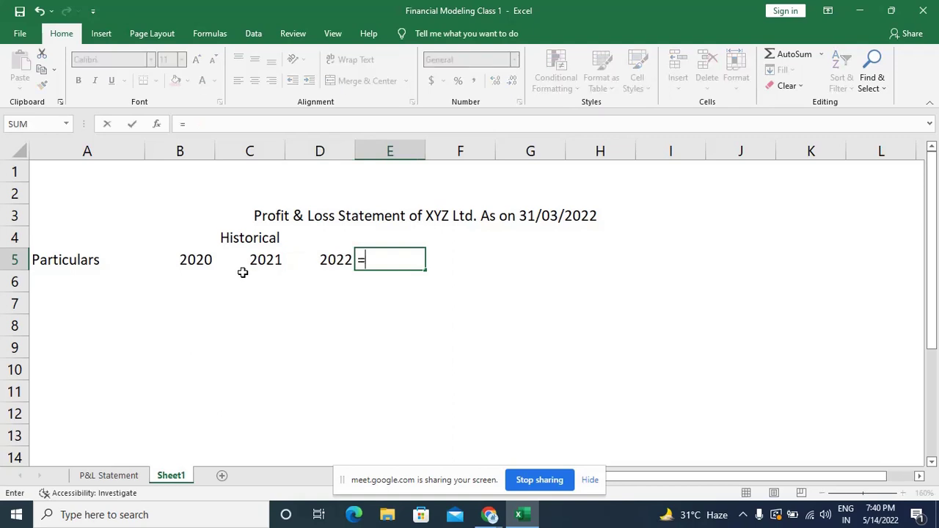
key("Left")
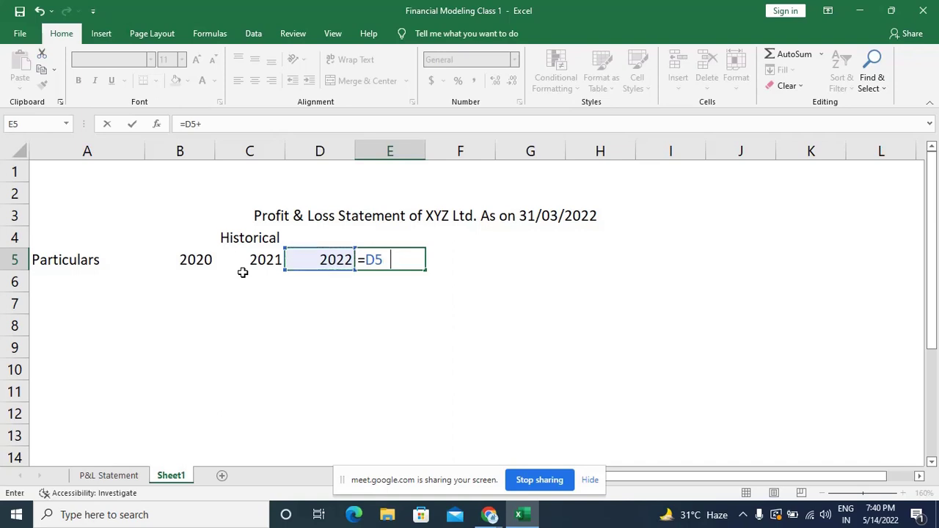
type("+1")
key("Return")
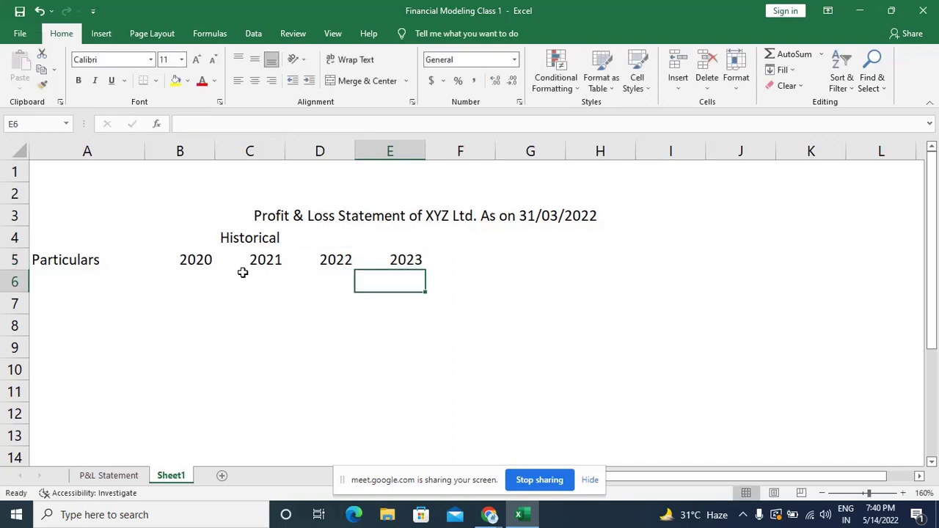
key("Up")
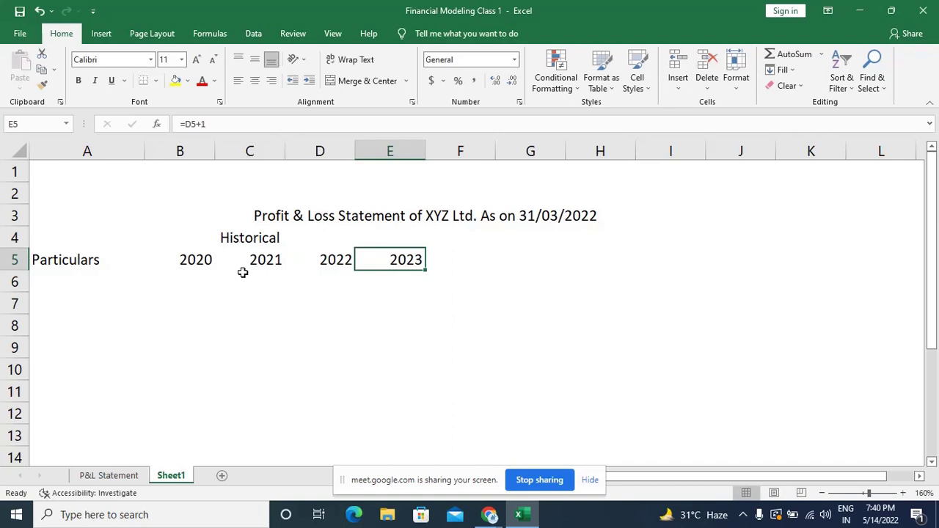
Examine the empty cells F5 to I5 and the cell reference used by the year formula in E5.
key("Right")
key("Right")
key("Right")
key("Right")
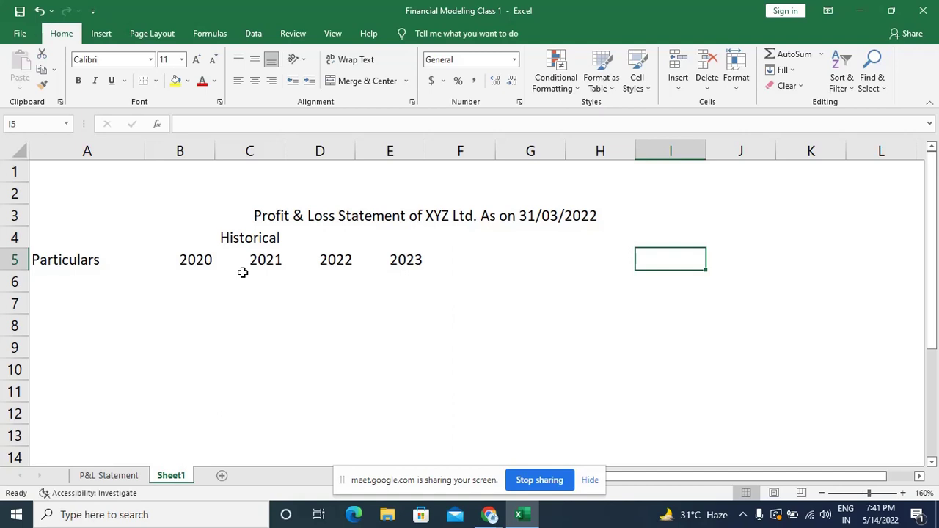
key("Left")
key("Left")
key("Left")
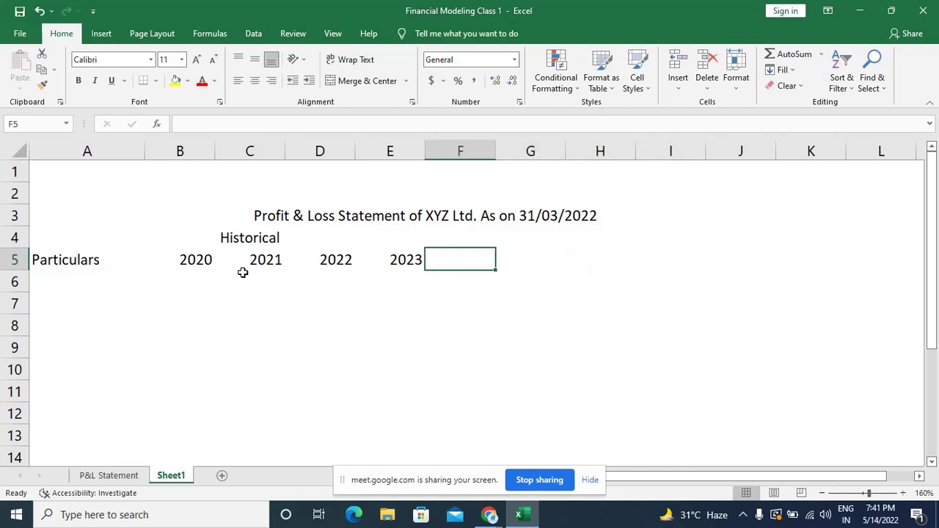
key("Left")
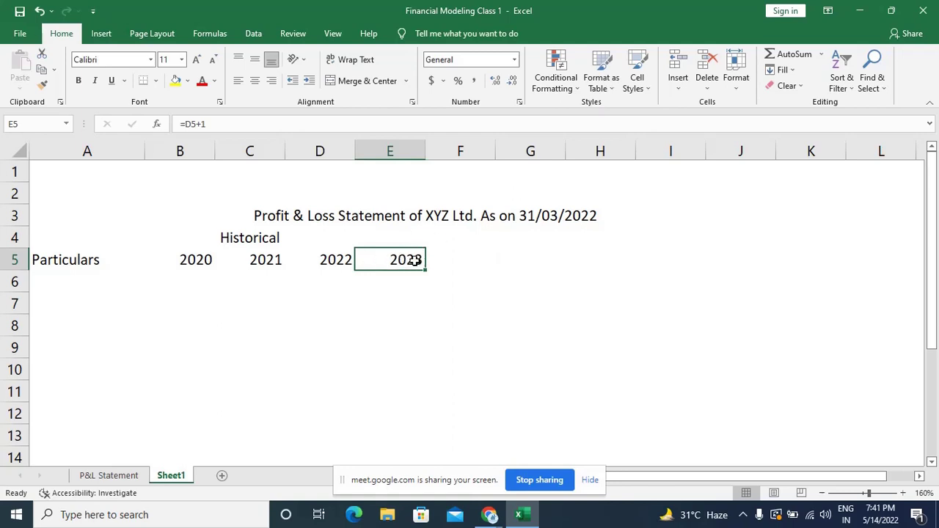
key("F2")
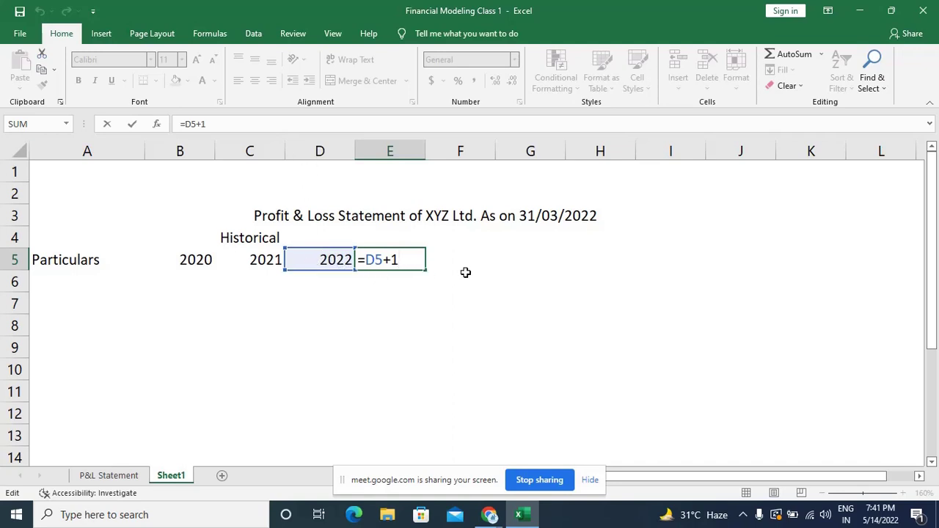
key("ctrl+Return")
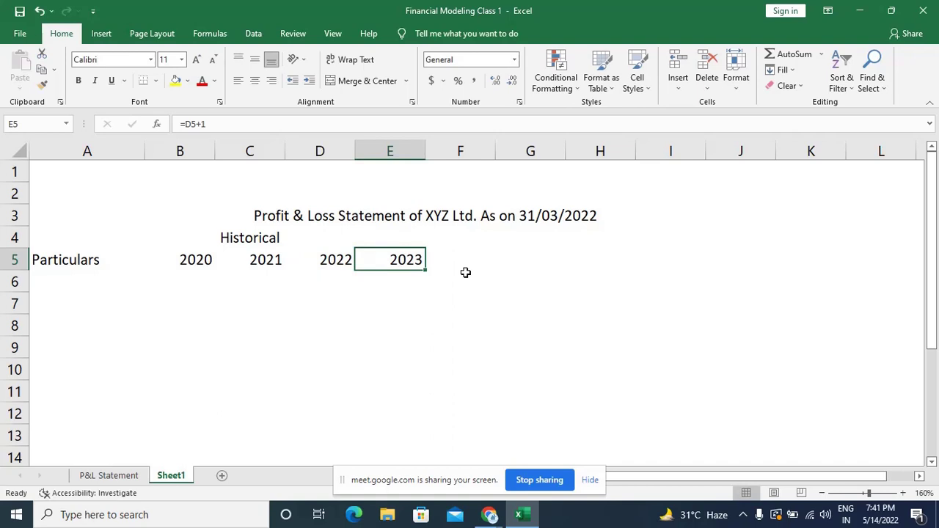
Try filling the year formula from E5 across to I5, and undo the fill.
key("shift+Right")
key("shift+Right")
key("shift+Right")
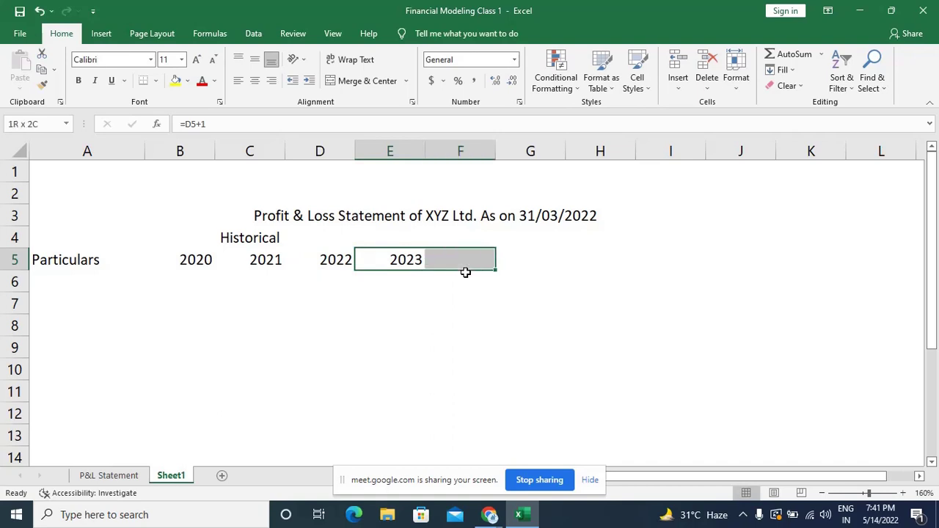
key("shift+Right")
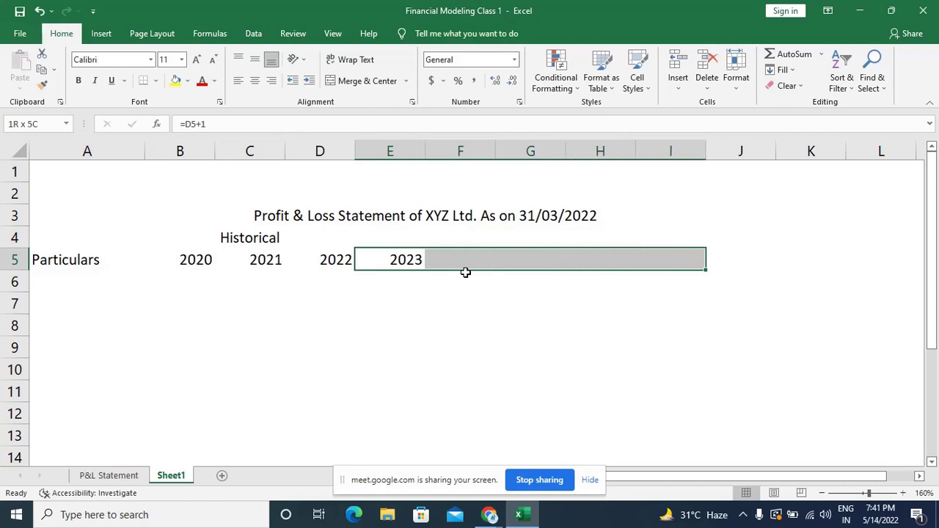
key("ctrl+r")
key("ctrl+q")
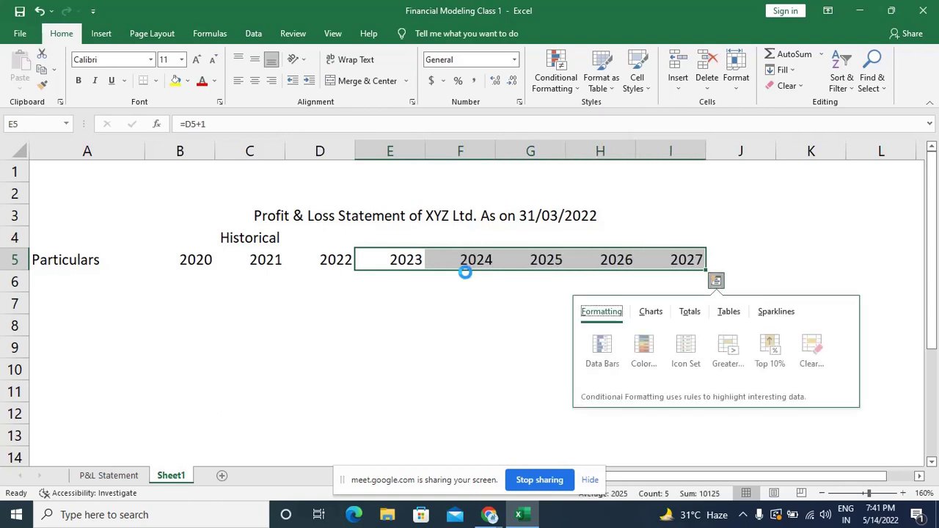
key("Escape")
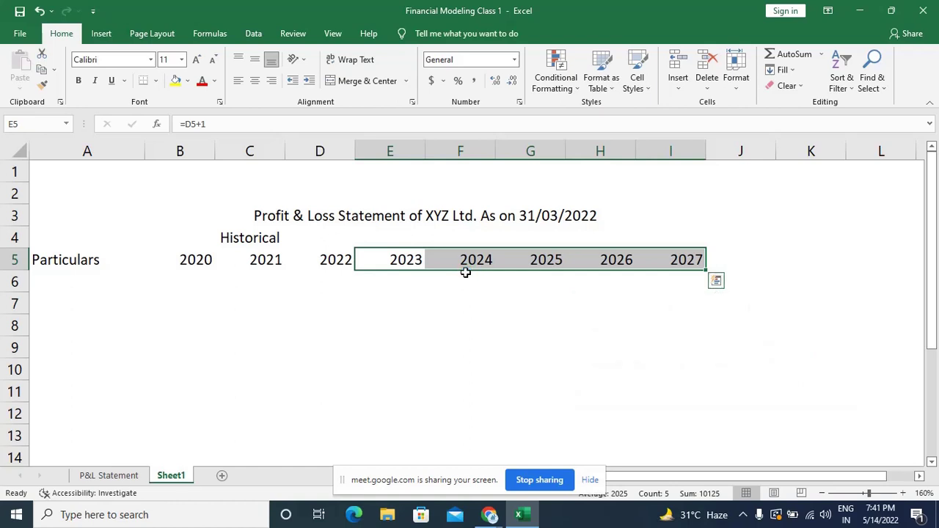
left_click(465, 272)
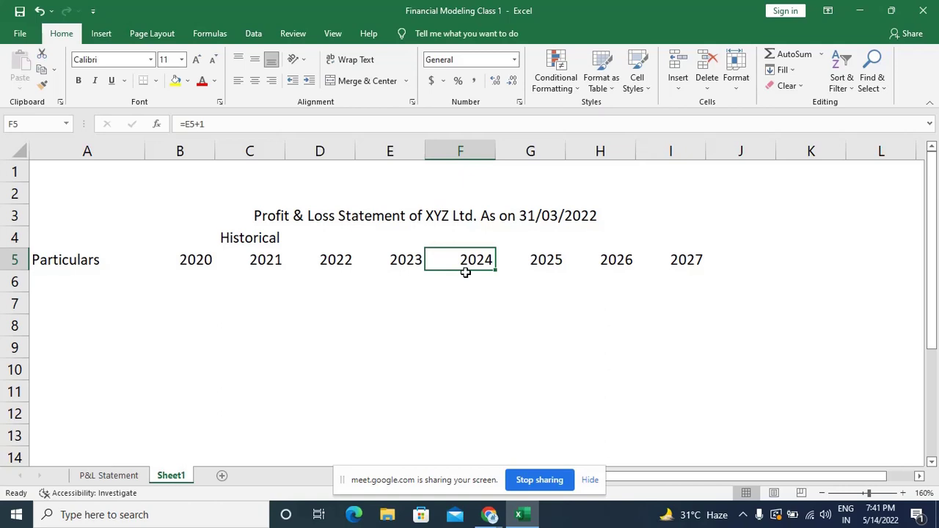
key("ctrl+z")
key("Left")
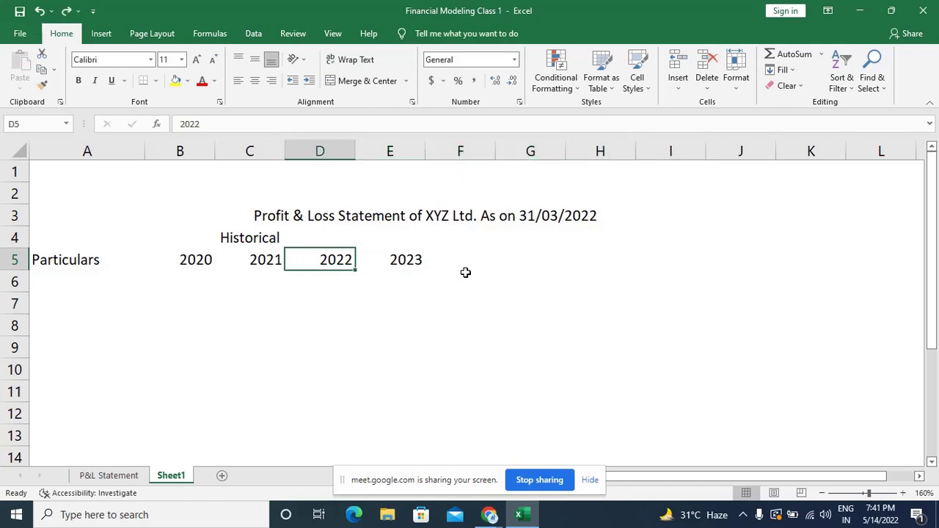
Fill the year formula from E5 across through I5 for the forecast years.
key("Right")
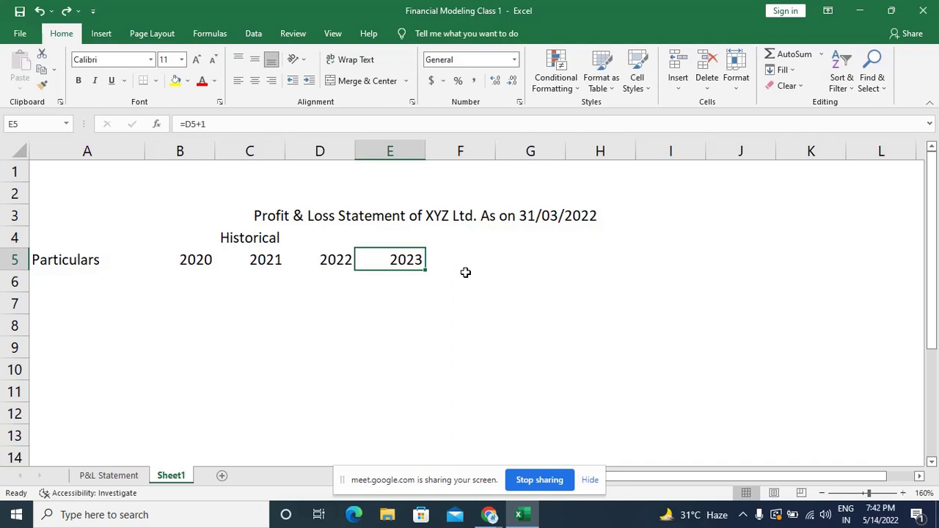
left_click(465, 272, "shift")
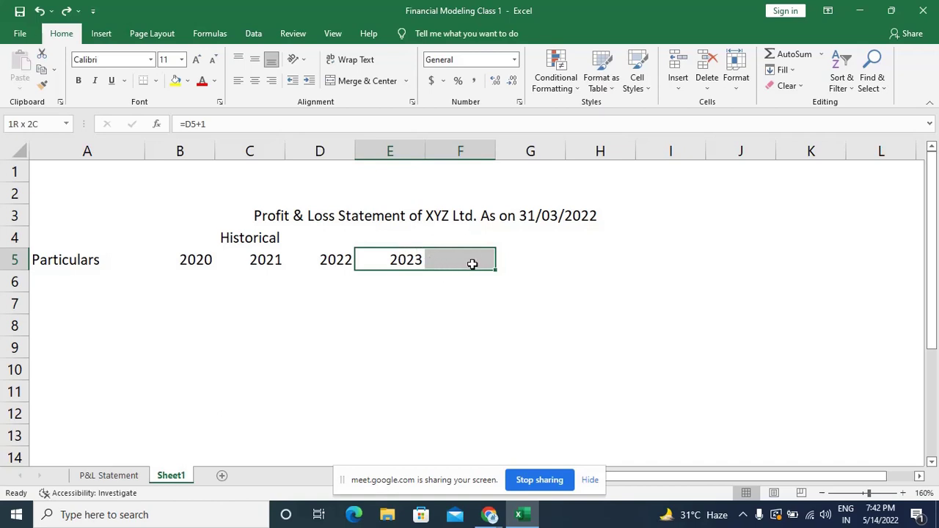
key("shift+Right")
key("shift+Right")
key("shift+Right")
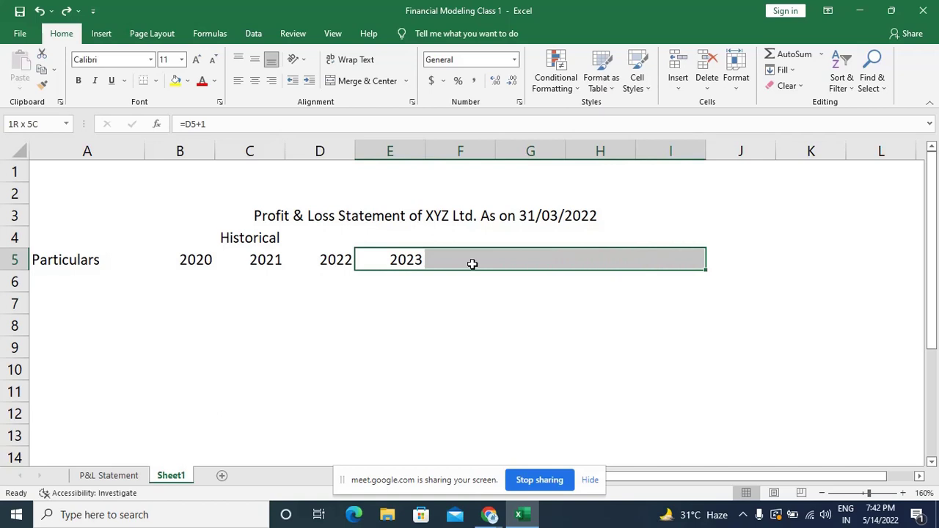
key("ctrl+r")
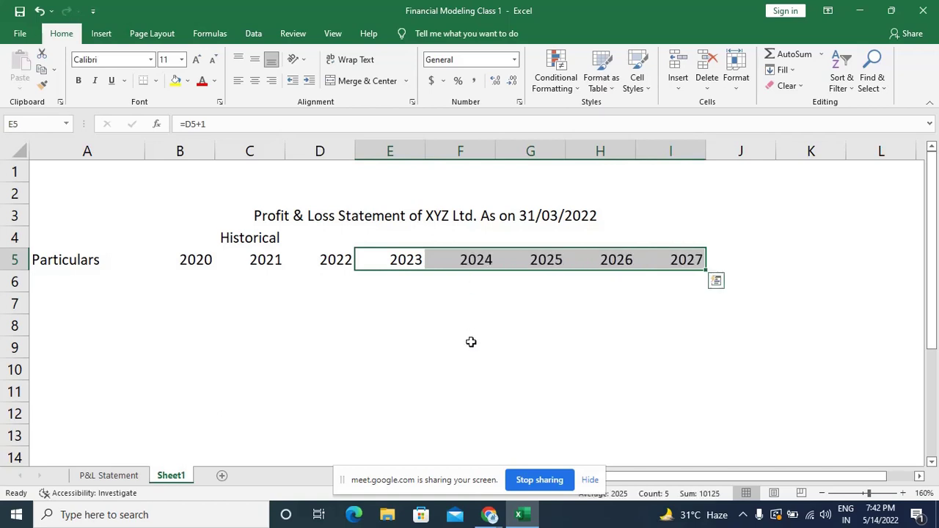
key("Left")
key("Right")
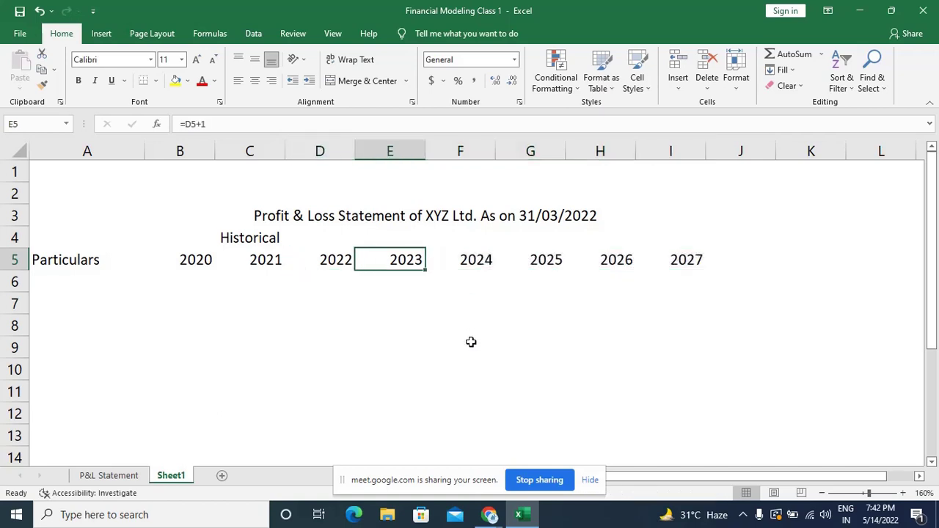
Merge and center cells E4:I4 above the forecast years and enter the heading Forecast.
key("Right")
key("Right")
key("Right")
key("Right")
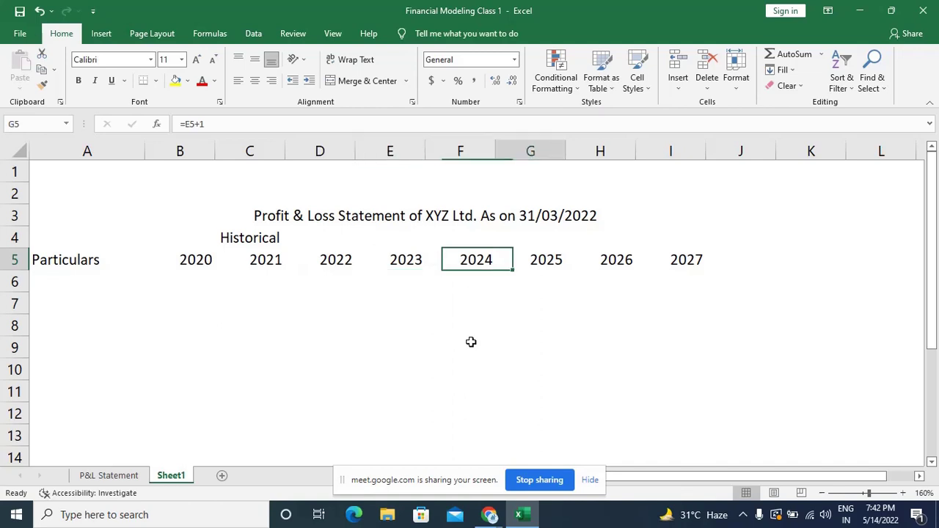
key("Up")
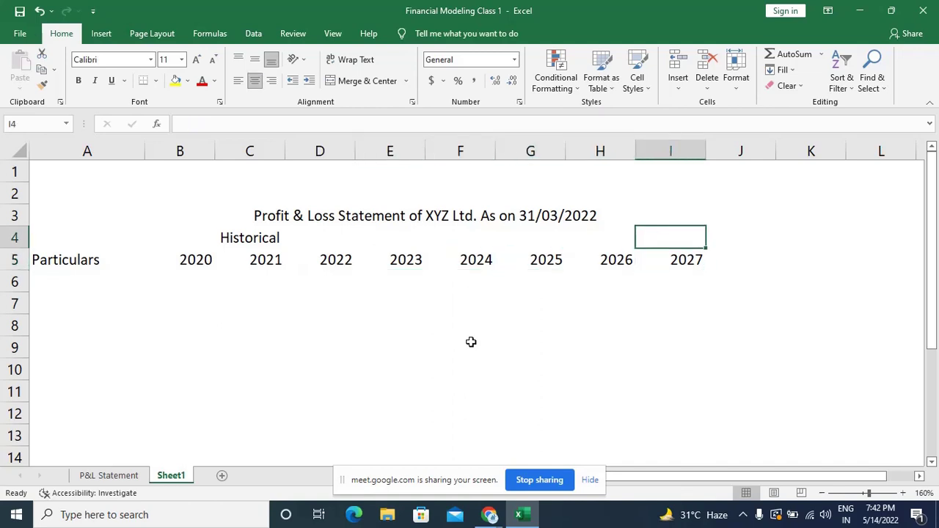
key("shift+Left")
key("shift+Left")
key("shift+Left")
key("shift+Left")
key("shift+Left")
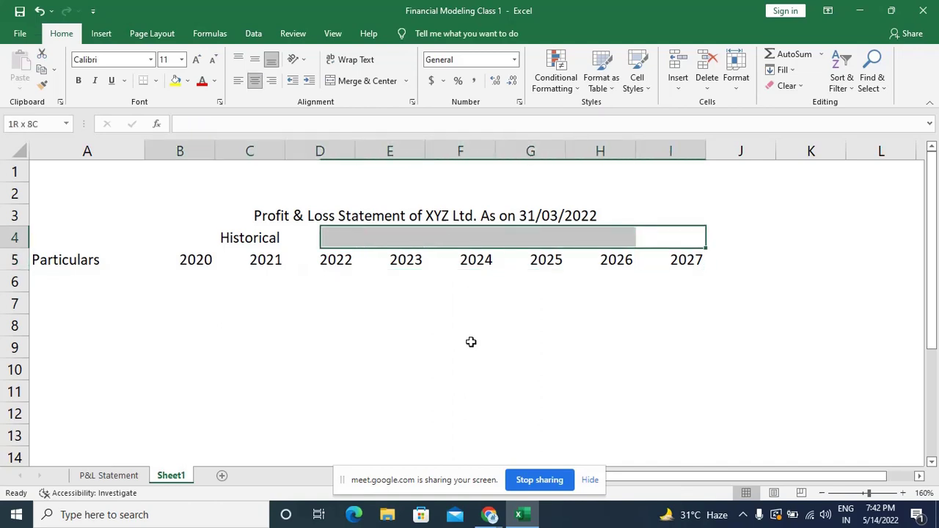
key("shift+Right")
key("shift+Right")
key("shift+Right")
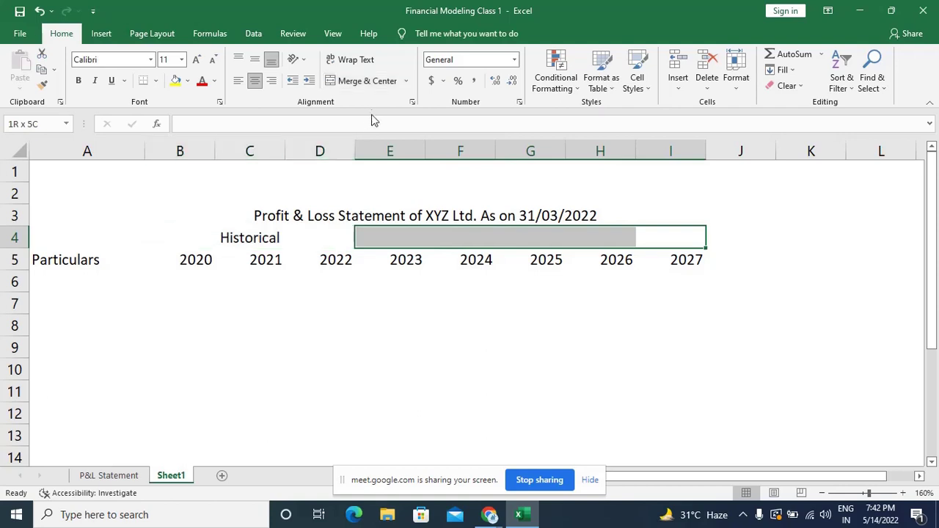
left_click(345, 81)
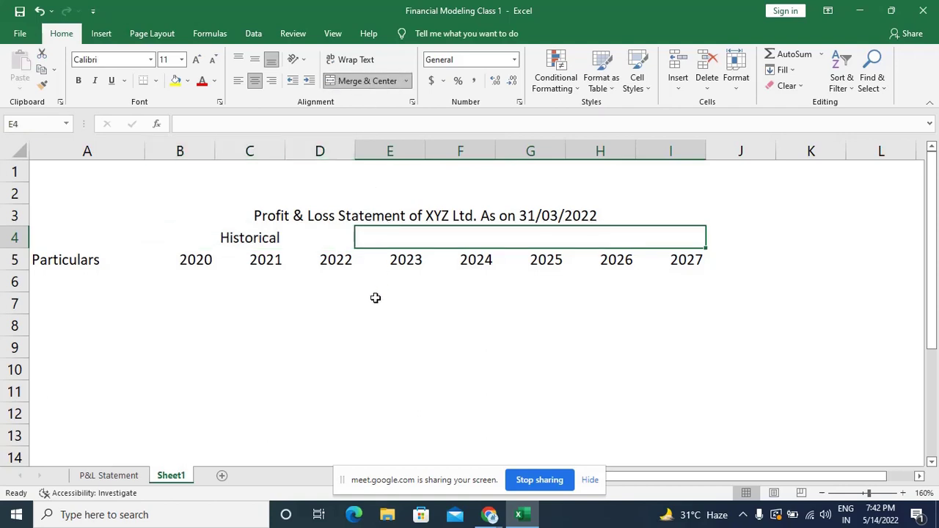
type("Forecast")
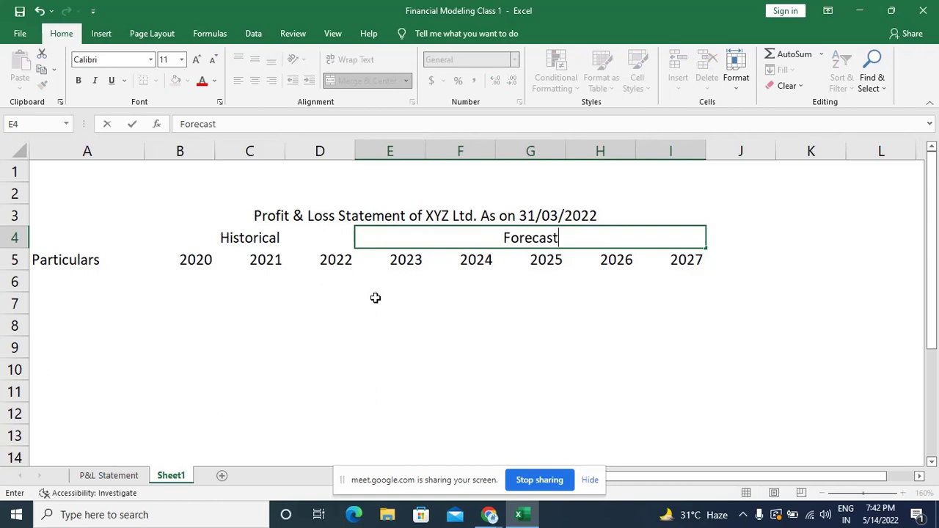
key("Return")
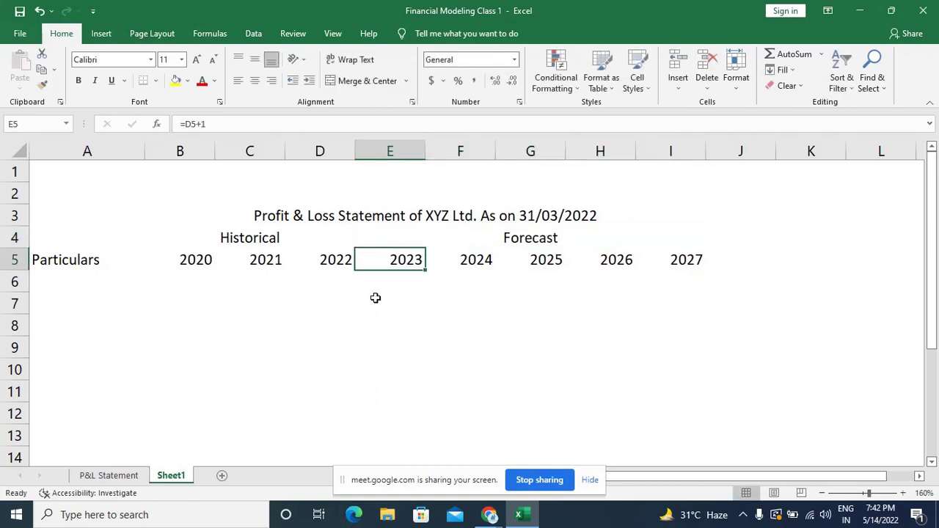
Apply the lightest gold theme fill color to the merged statement title in B3.
key("Home")
key("Up")
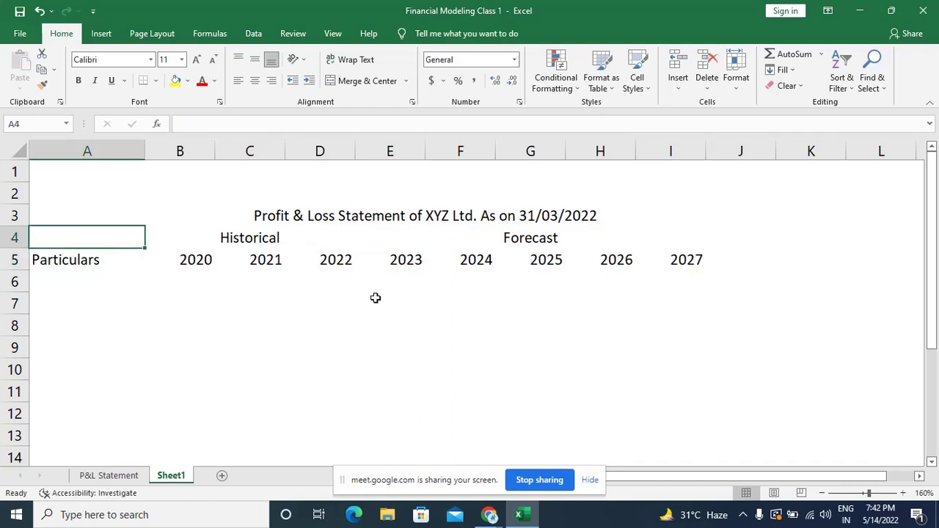
key("Right")
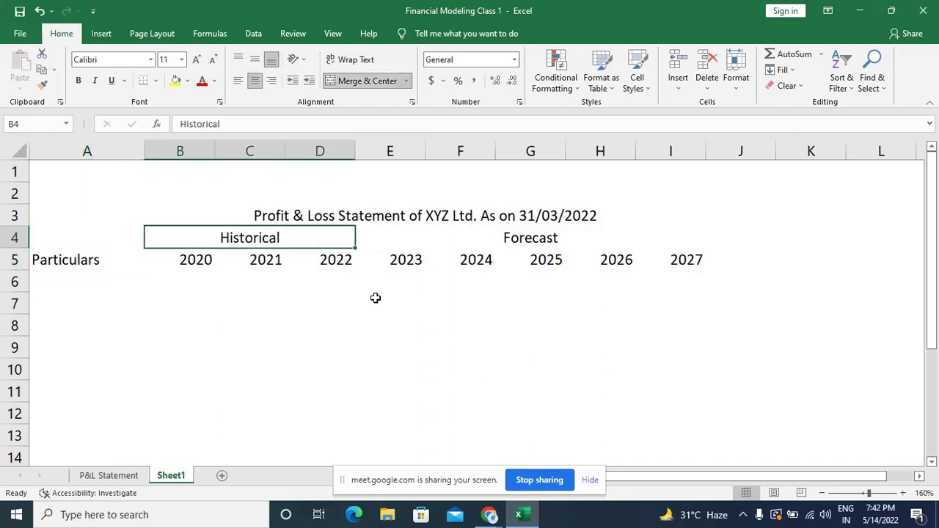
key("Up")
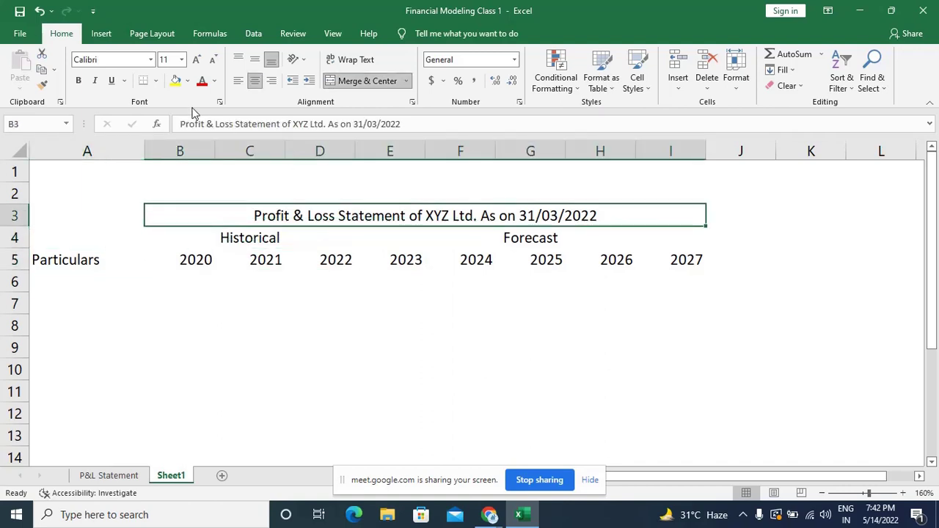
left_click(187, 81)
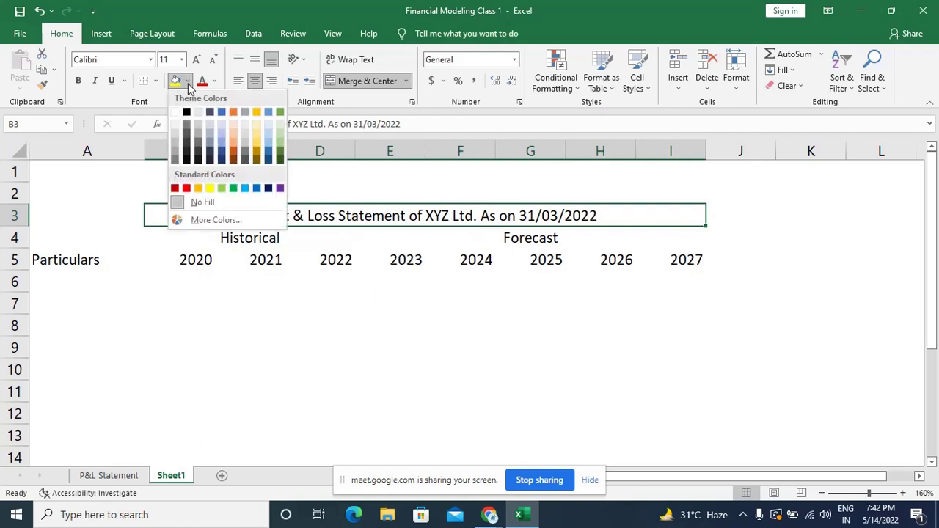
left_click(255, 124)
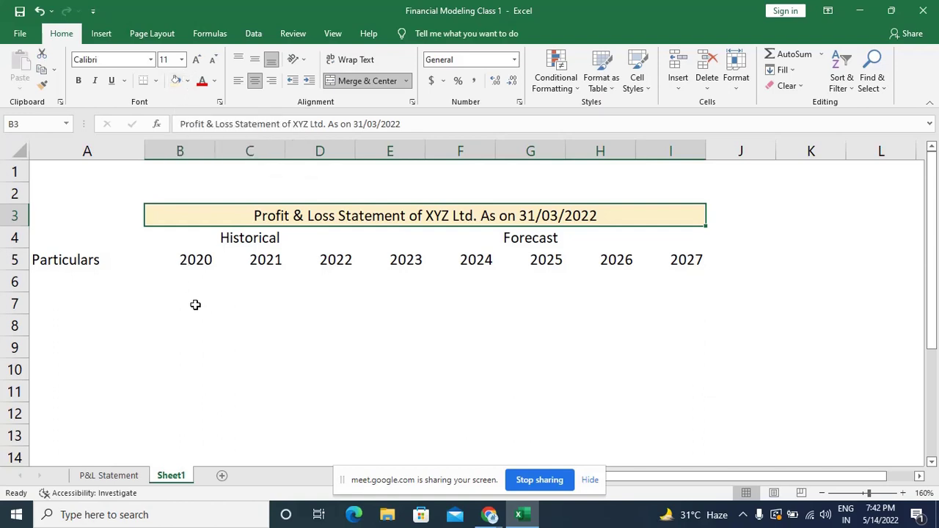
Try filling cell C7 with the green theme color, 40% lighter, and undo the fill.
key("alt")
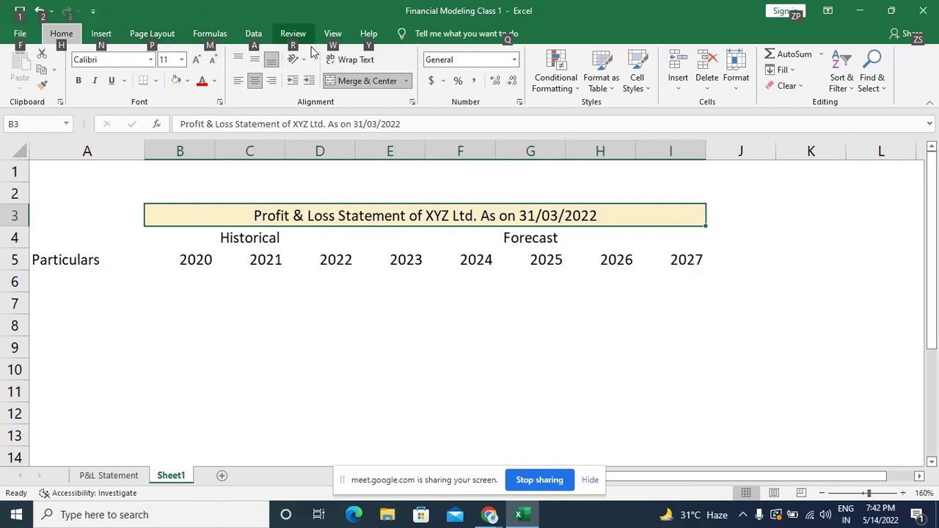
key("Escape")
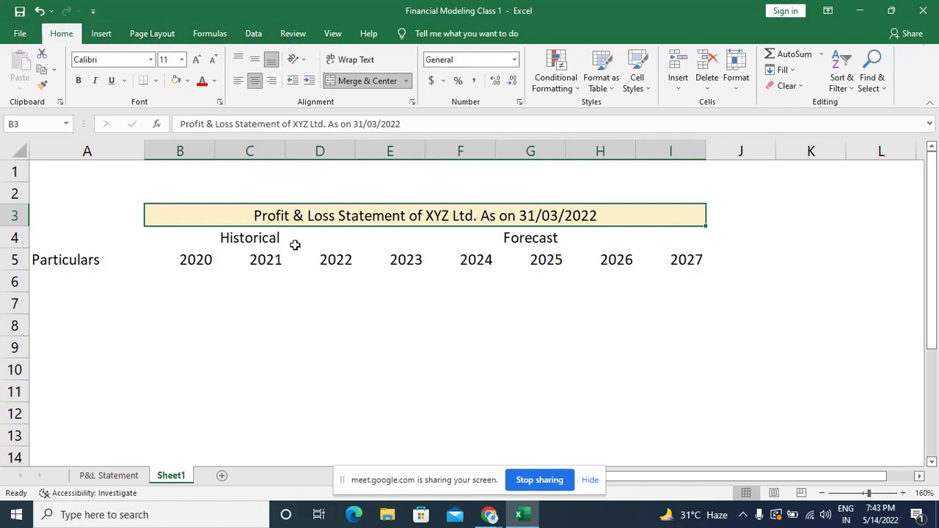
left_click(283, 301)
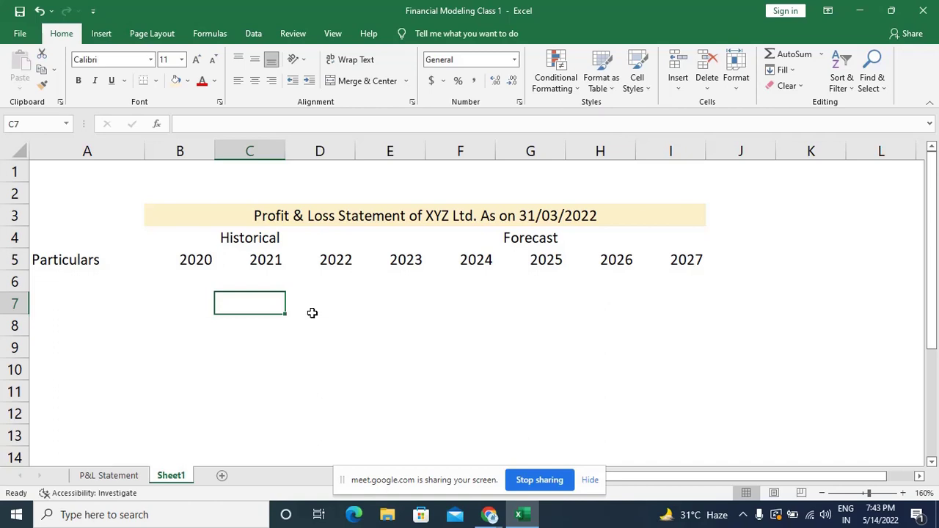
key("alt")
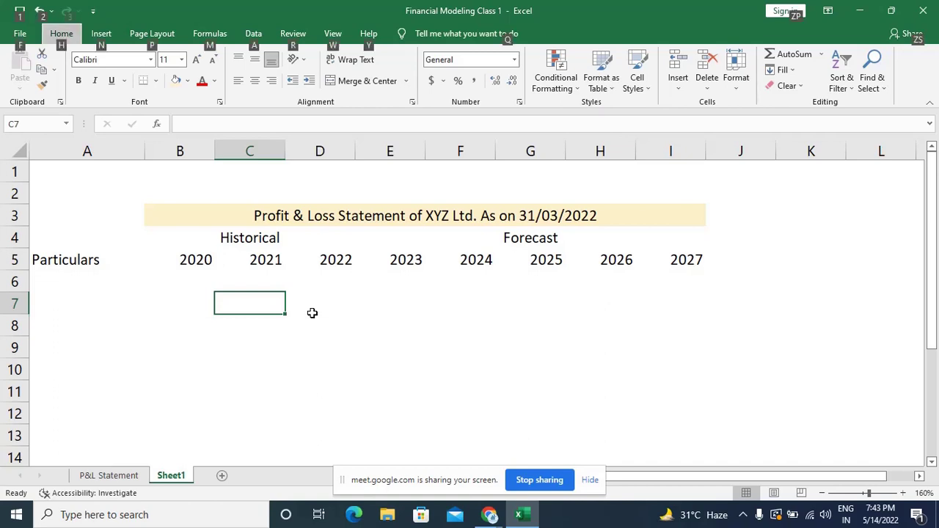
key("h")
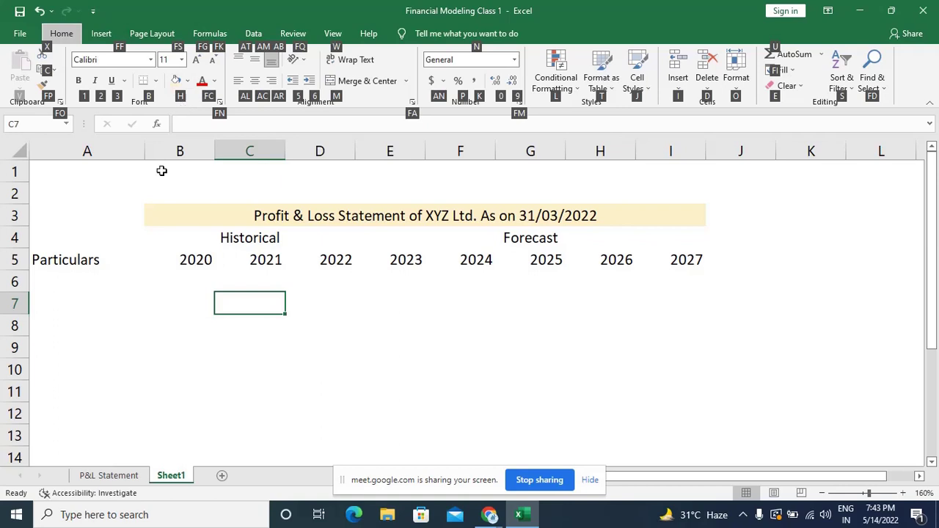
key("h")
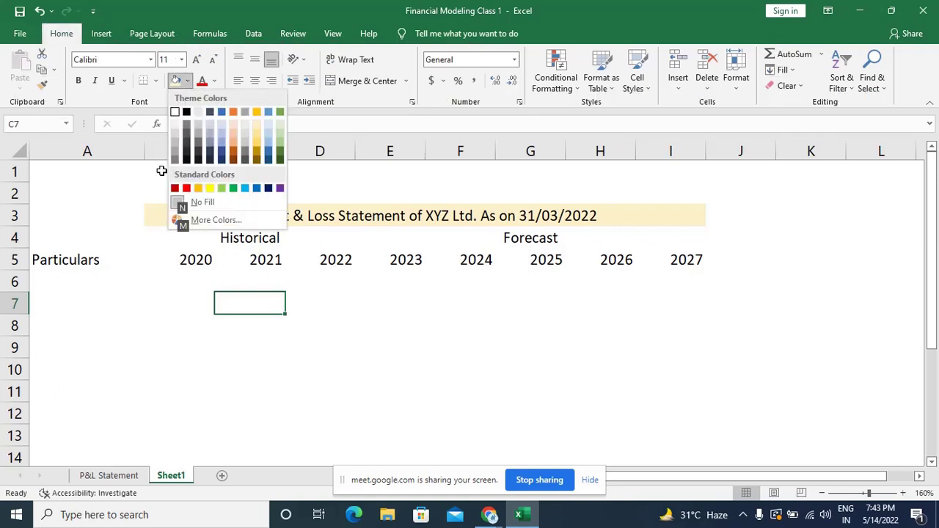
key("Down")
key("Down")
key("Right")
key("Right")
key("Right")
key("Right")
key("Right")
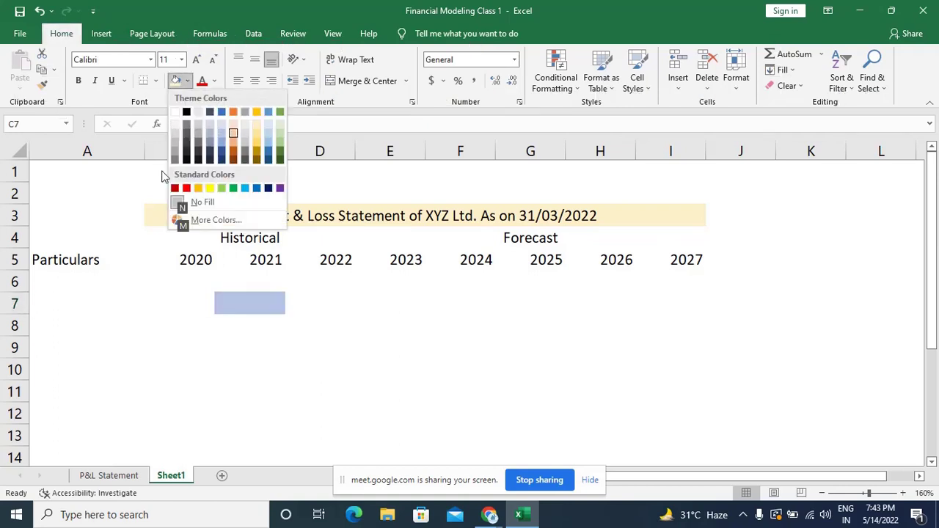
key("Right")
key("Right")
key("Right")
key("Right")
key("Down")
key("Return")
key("Return")
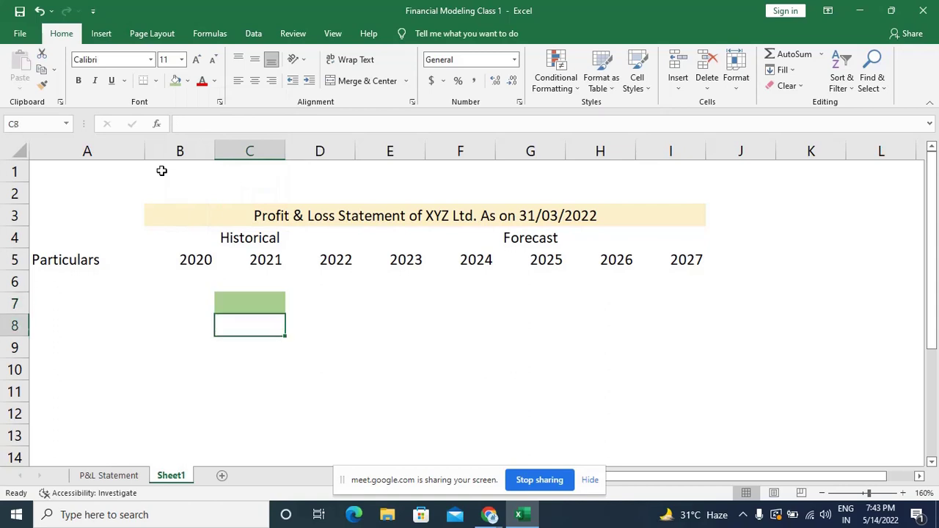
key("ctrl+z")
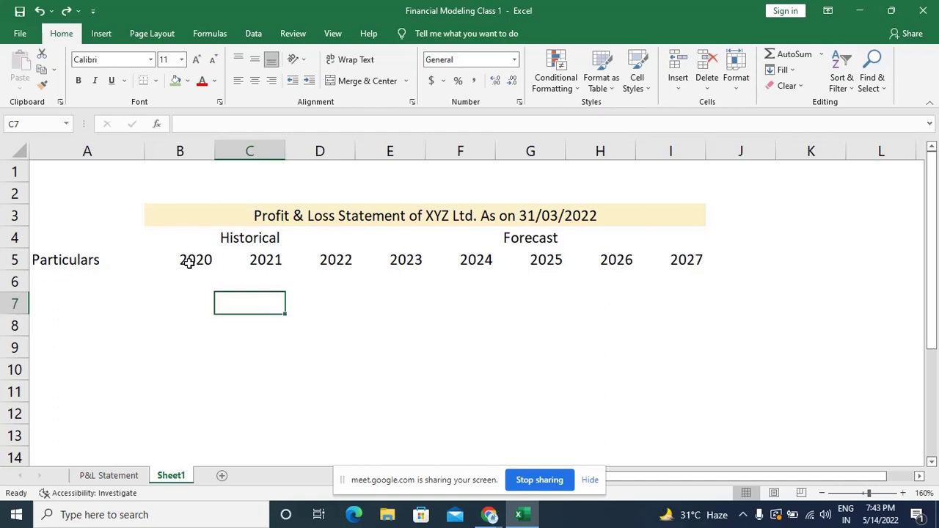
left_click(185, 299)
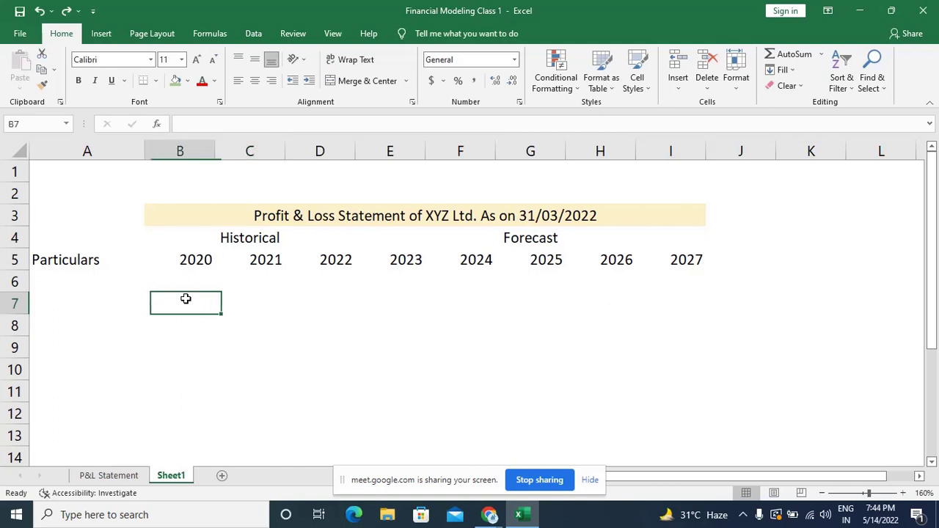
left_click(185, 258)
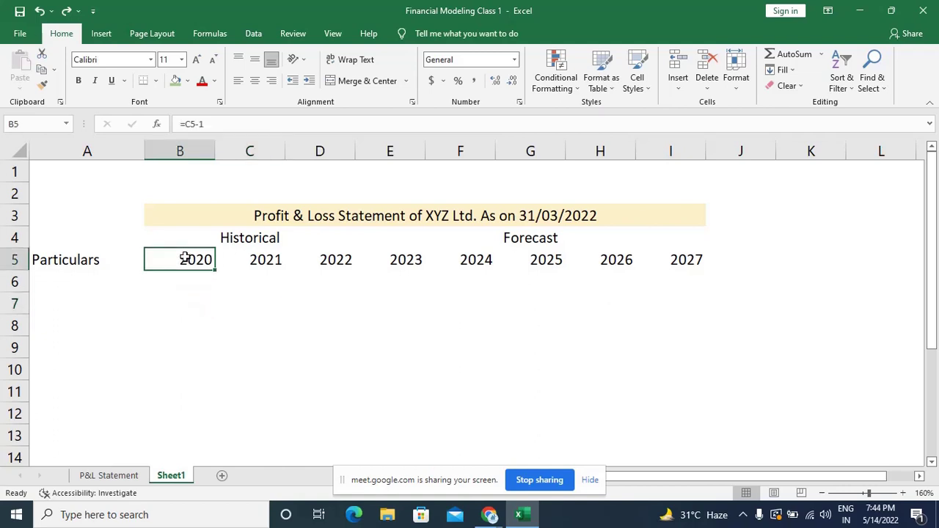
left_click(190, 237)
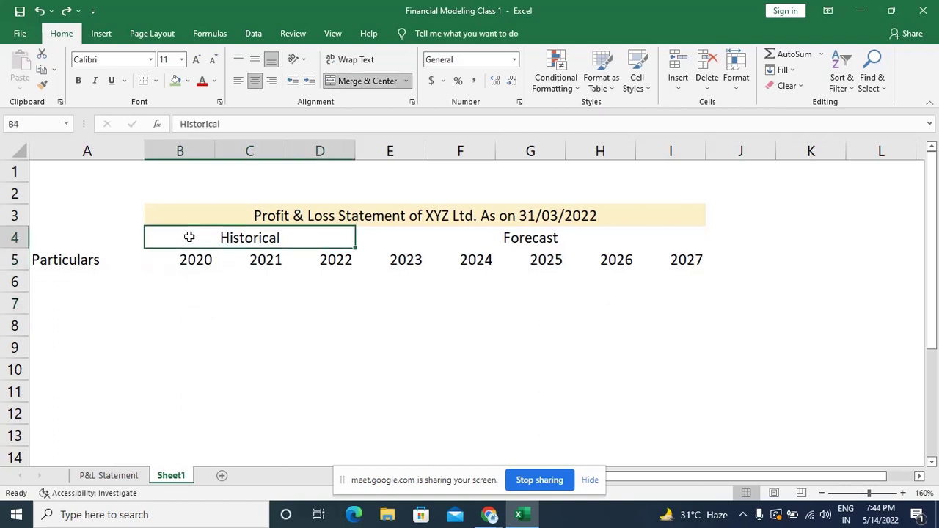
key("shift+Right")
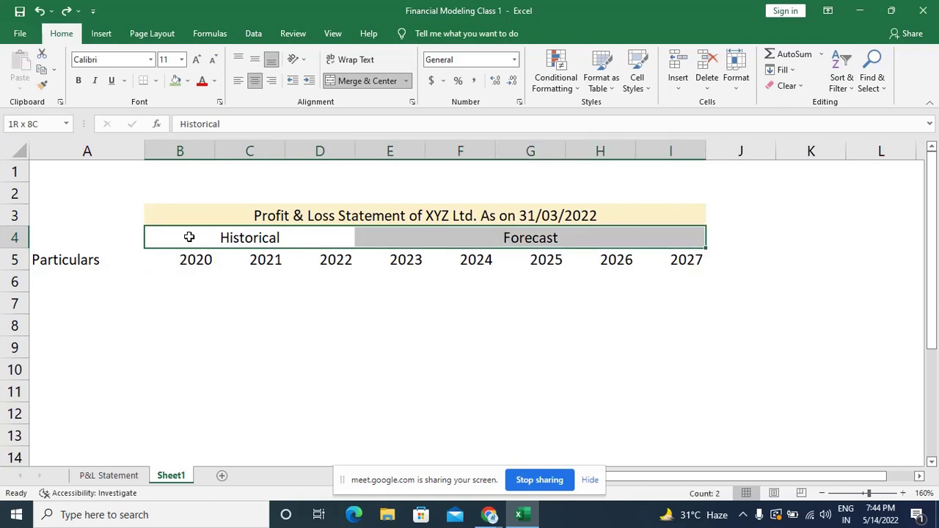
left_click(291, 413)
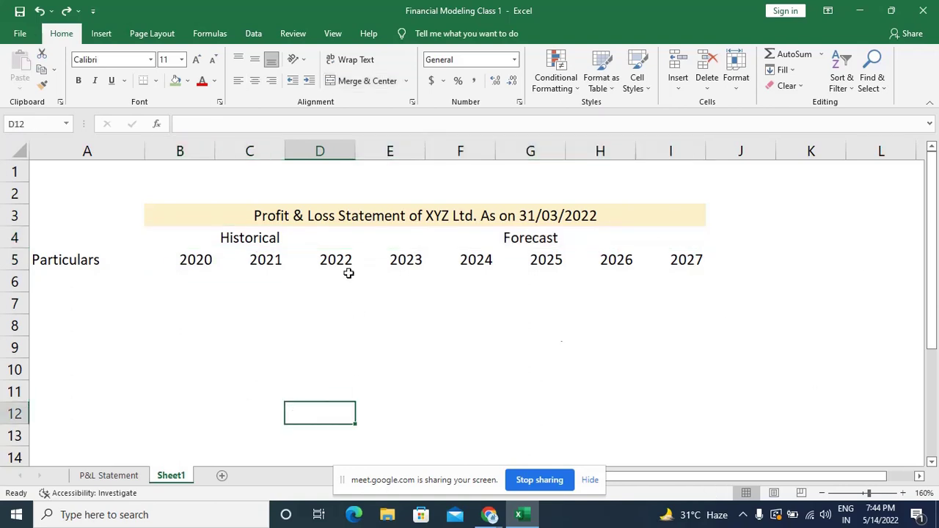
left_click(207, 240)
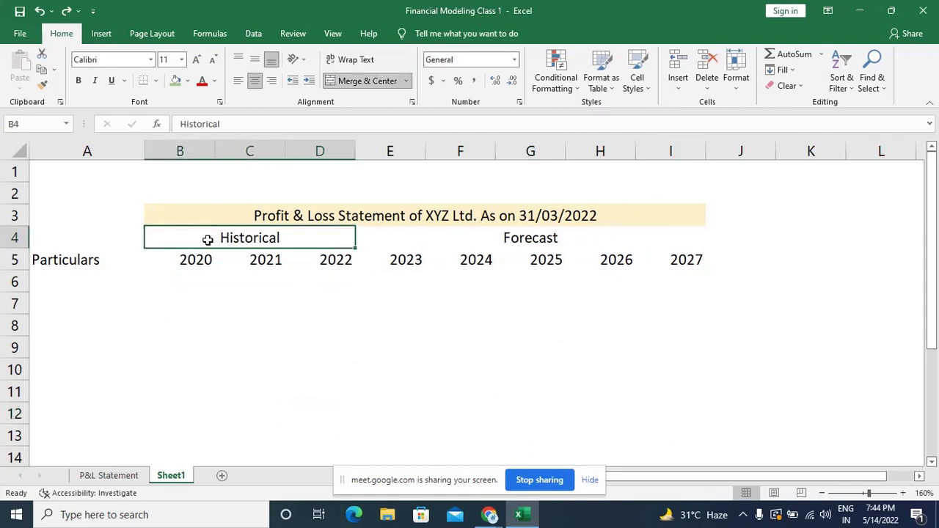
key("shift+Right")
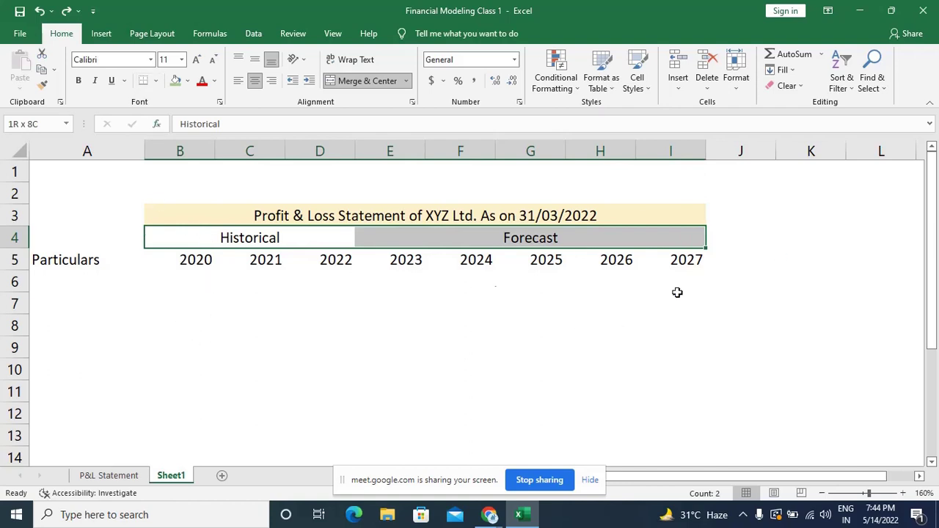
left_click(475, 339)
Apply a bottom border across the Historical and Forecast headings in B4:I4.
left_click(313, 231)
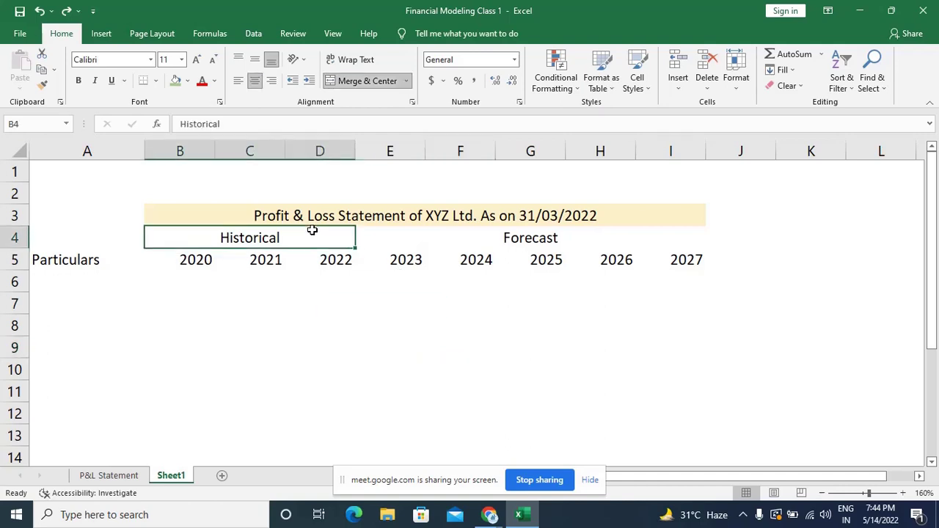
key("shift+Right")
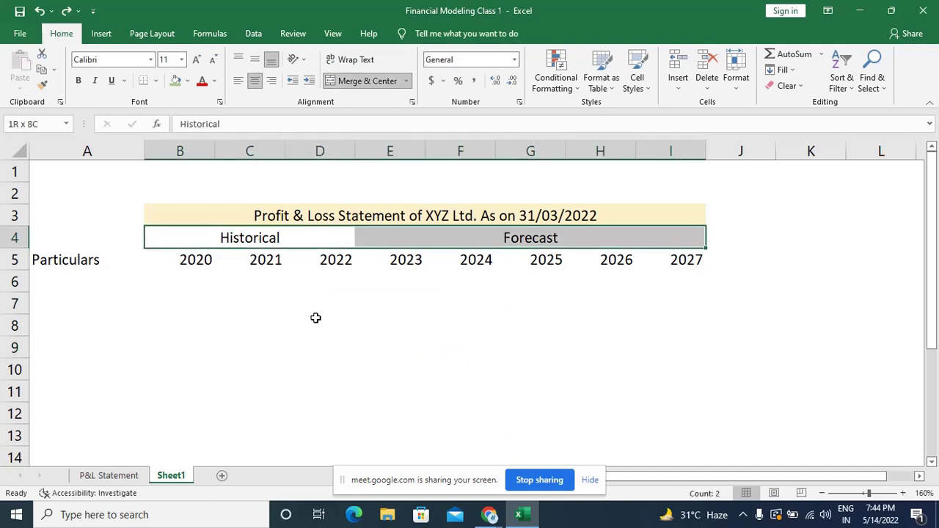
key("alt")
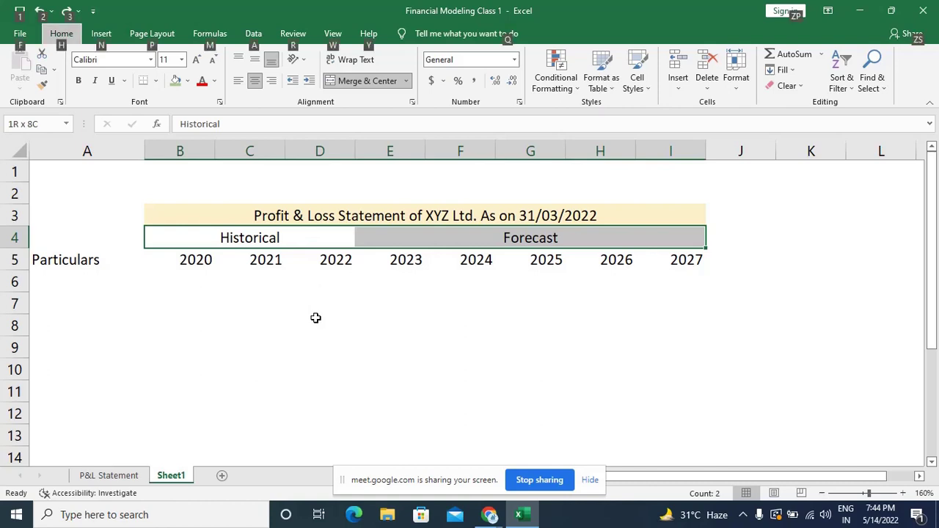
key("h")
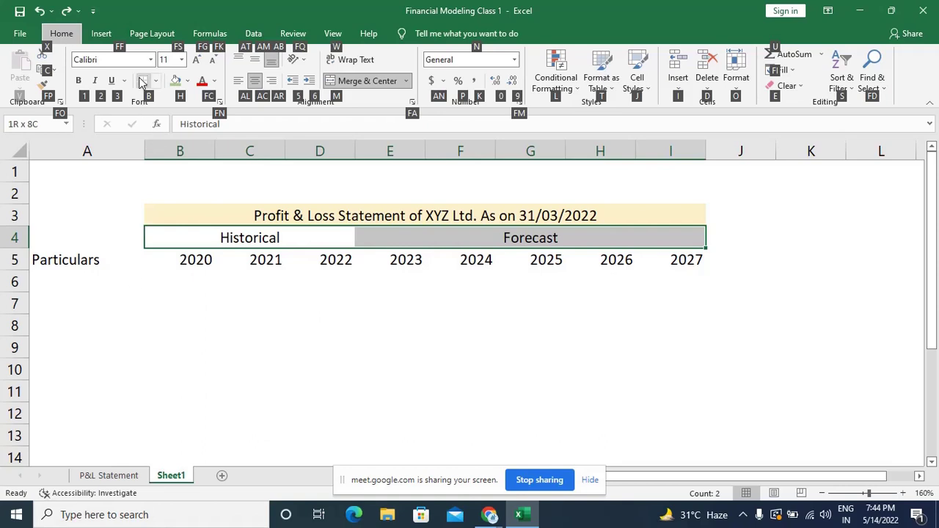
key("b")
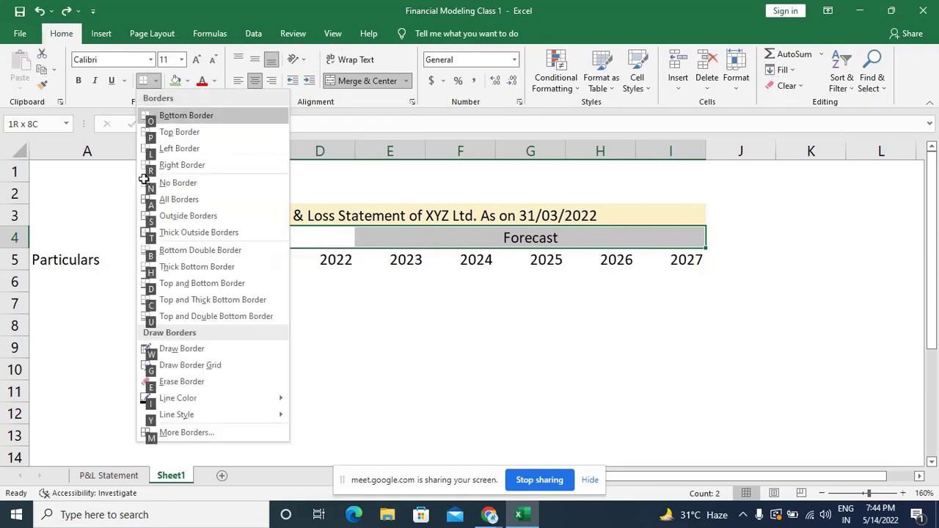
key("Down")
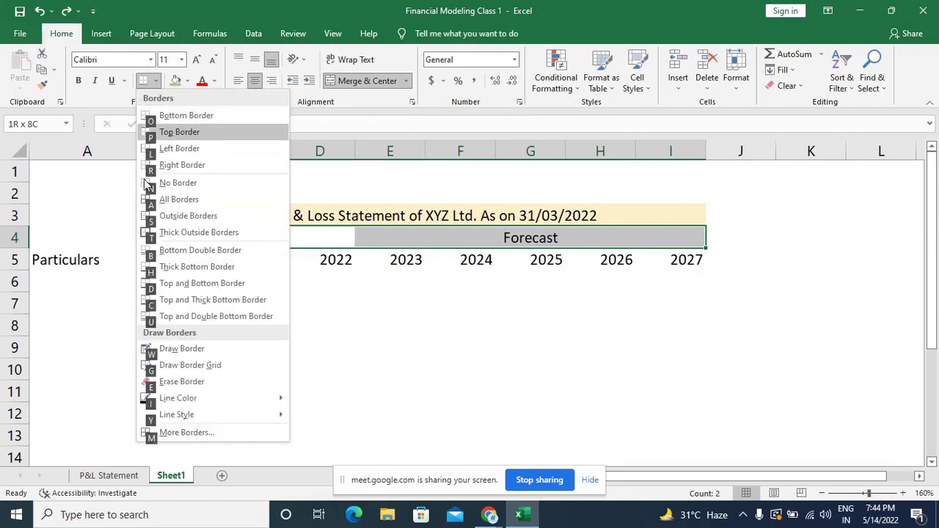
key("Up")
key("Down")
key("Down")
key("Down")
key("Up")
key("Up")
key("Up")
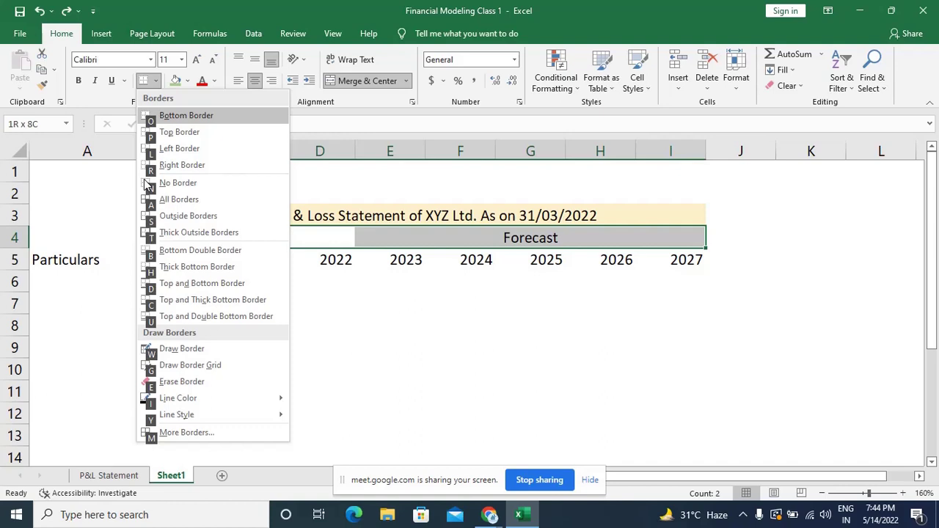
key("Return")
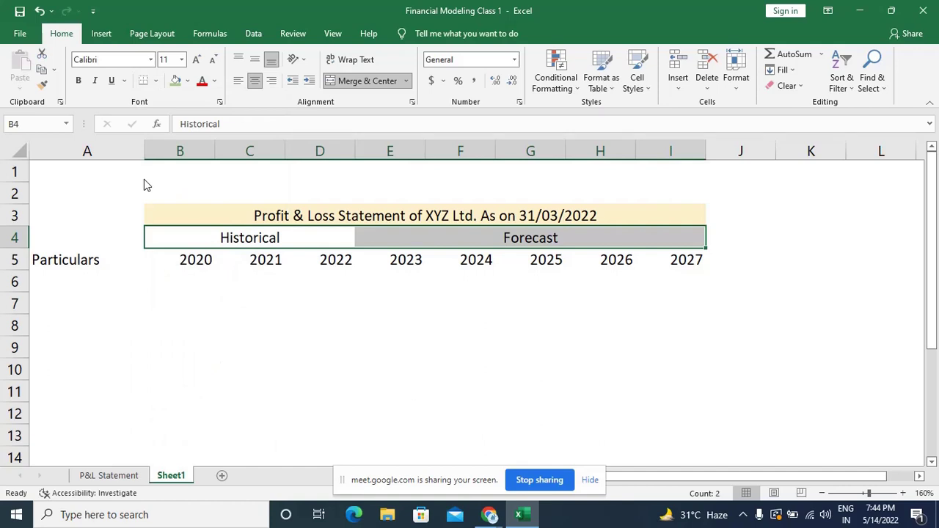
key("Down")
key("Up")
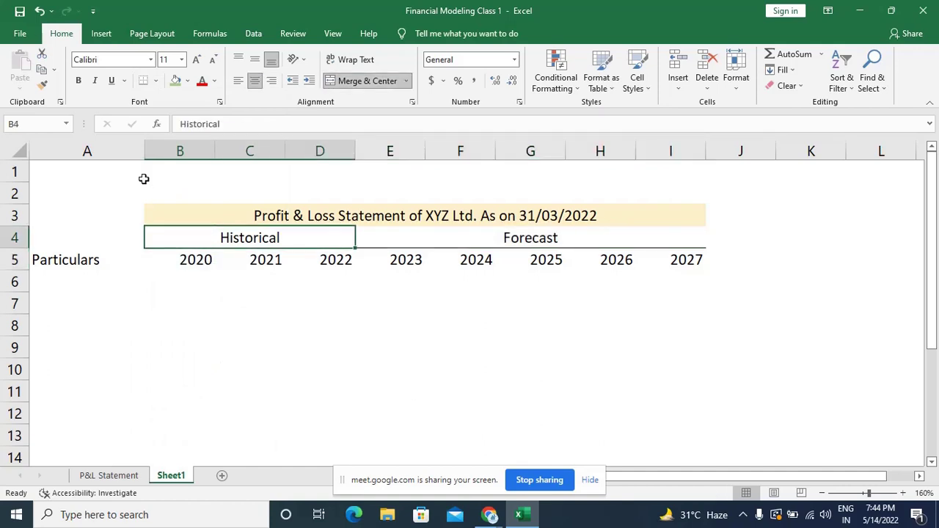
key("Down")
key("Down")
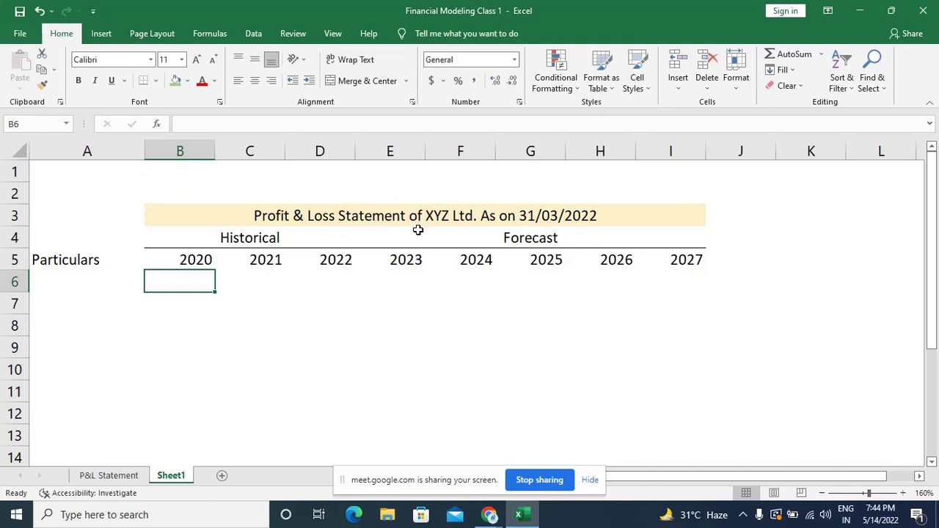
Add a right border to the merged Historical heading in B4 to separate it from Forecast.
left_click(314, 237)
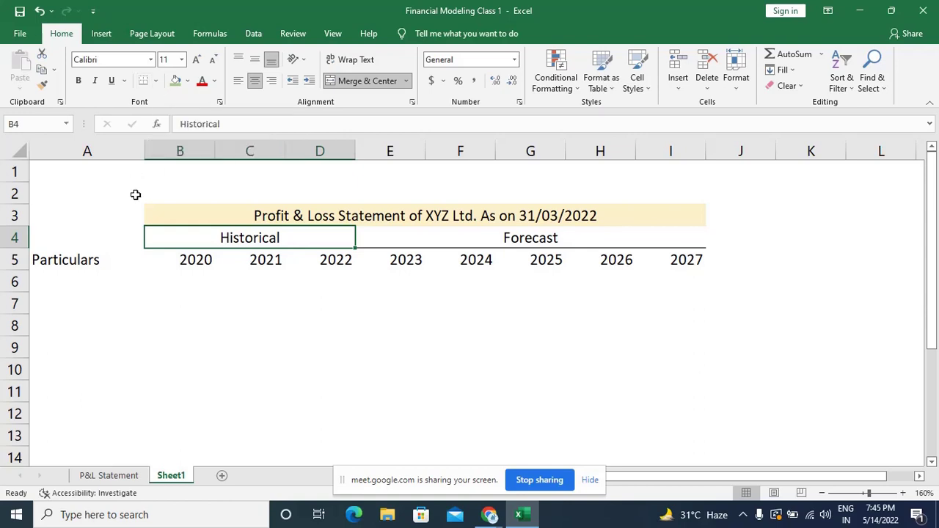
key("alt+h")
key("b")
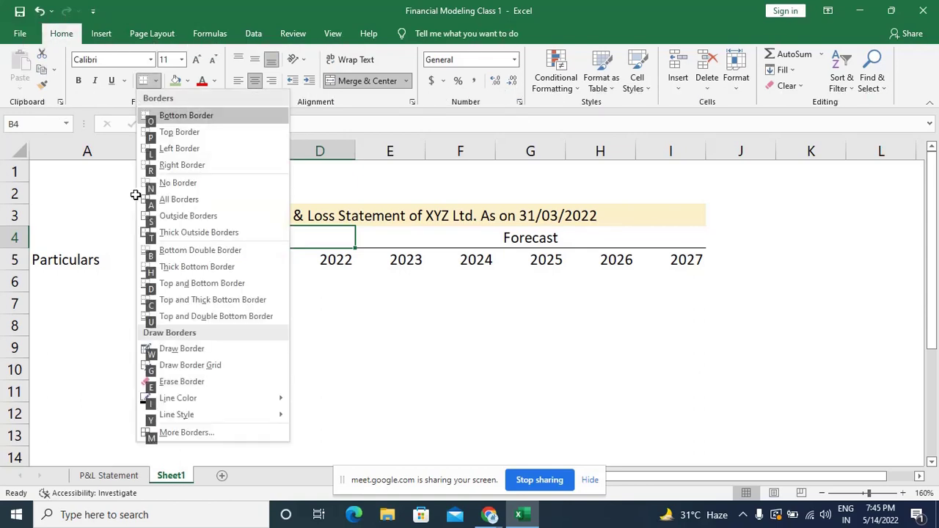
key("Down")
key("Down")
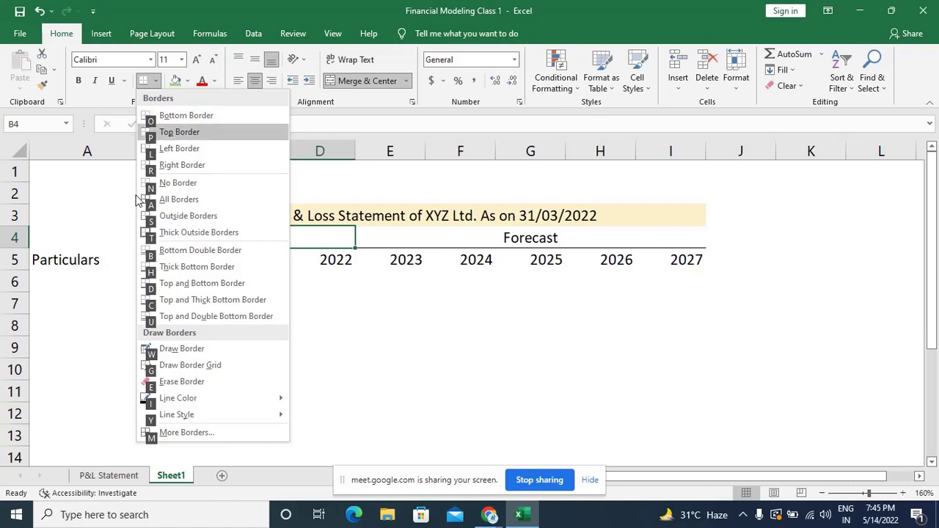
key("Down")
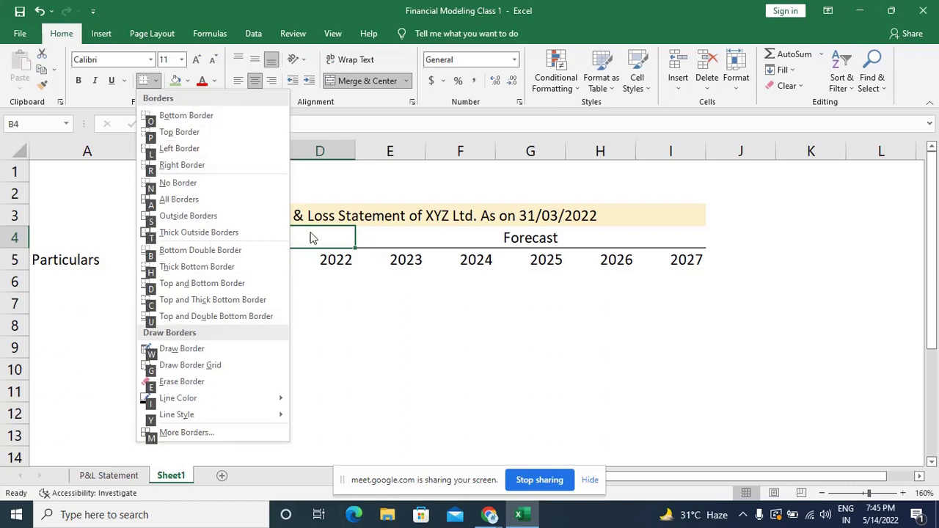
key("Down")
key("Down")
key("Up")
key("Up")
key("Up")
key("Up")
key("Up")
key("Up")
key("Up")
key("Up")
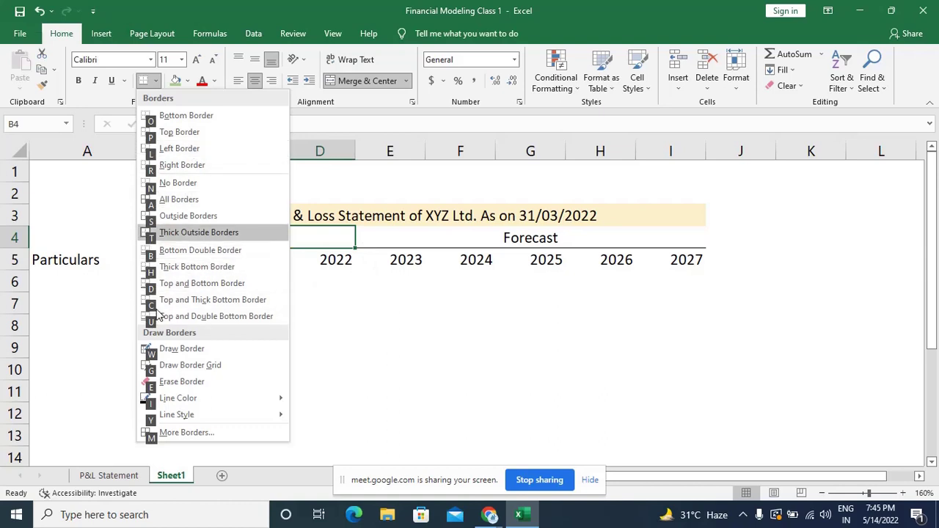
key("Up")
key("Return")
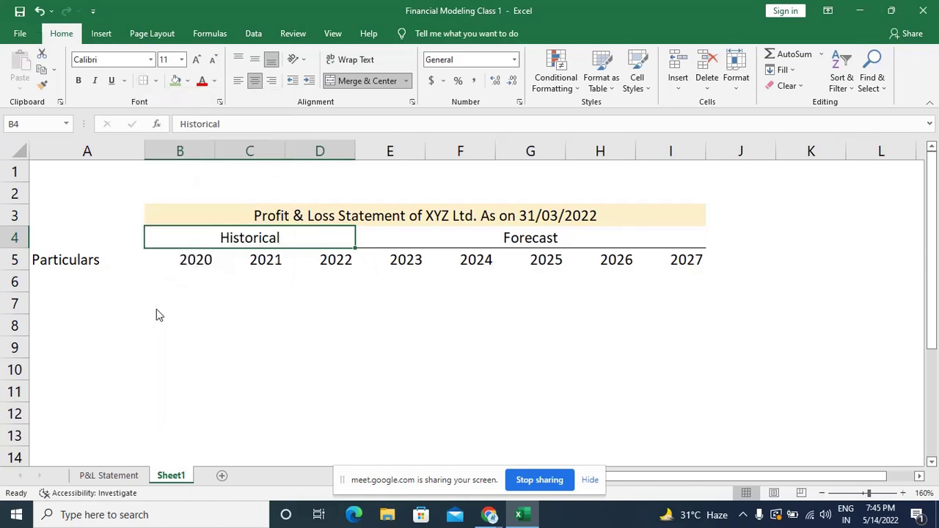
Center the years across B5:I5 in their cells.
key("Down")
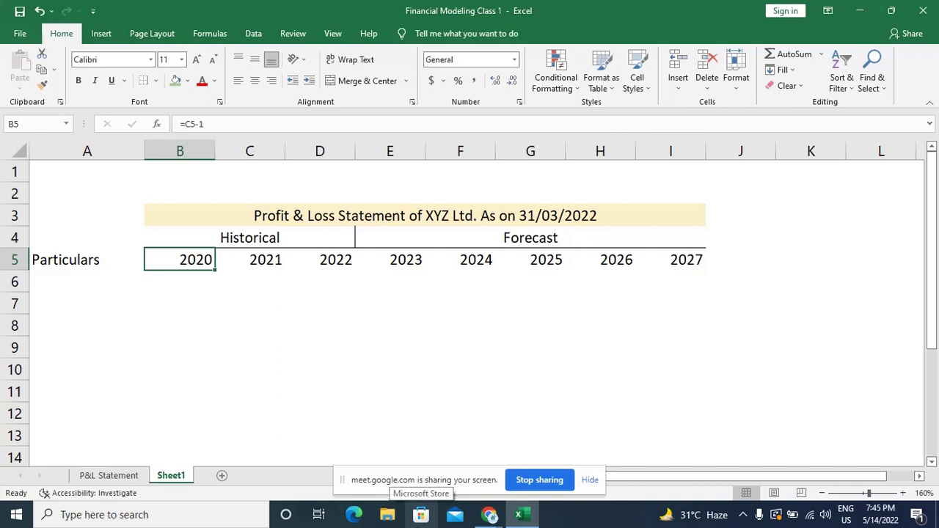
key("ctrl+shift+Right")
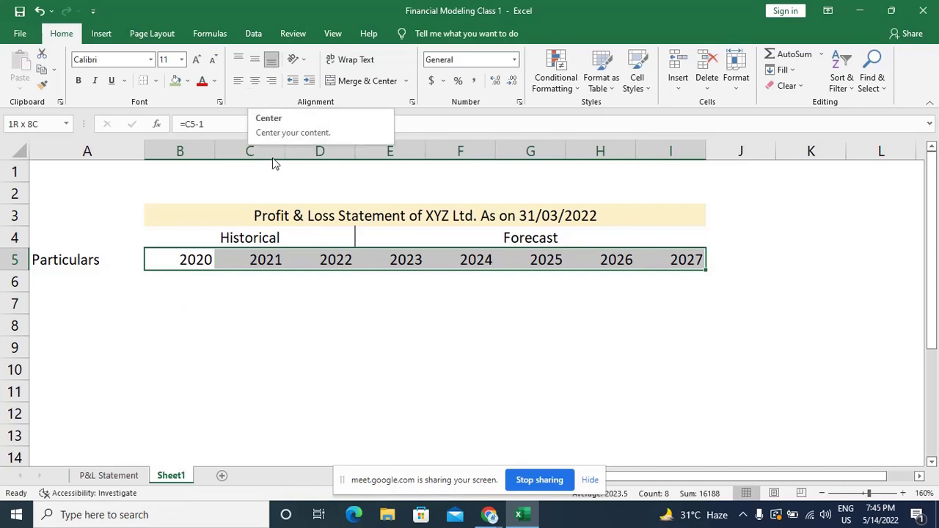
key("alt")
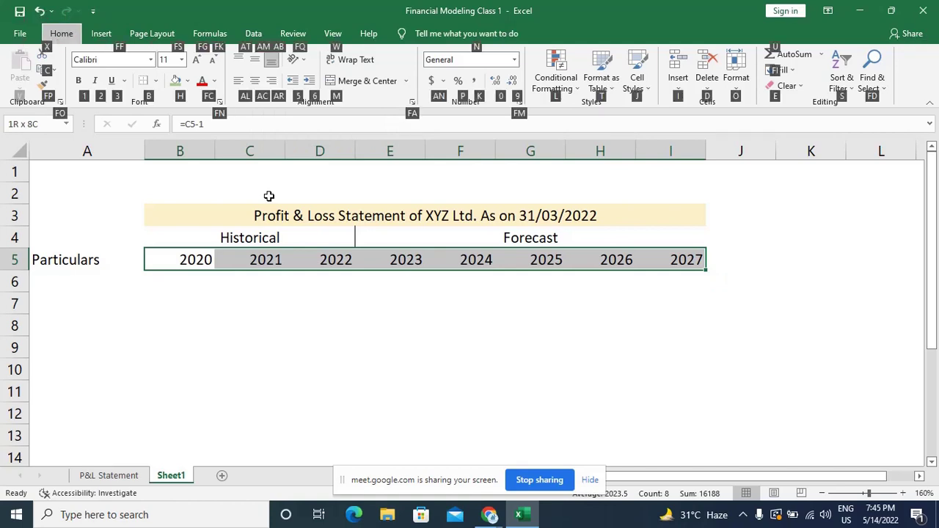
key("a")
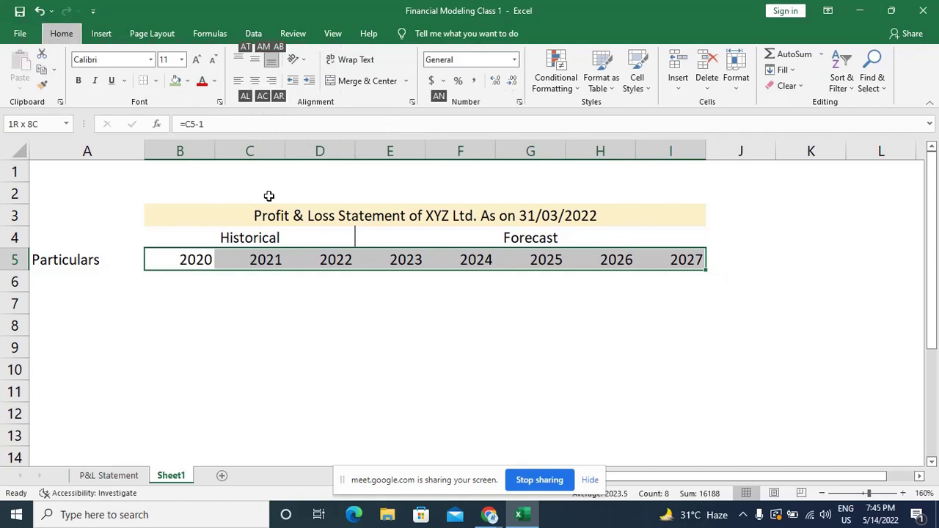
key("c")
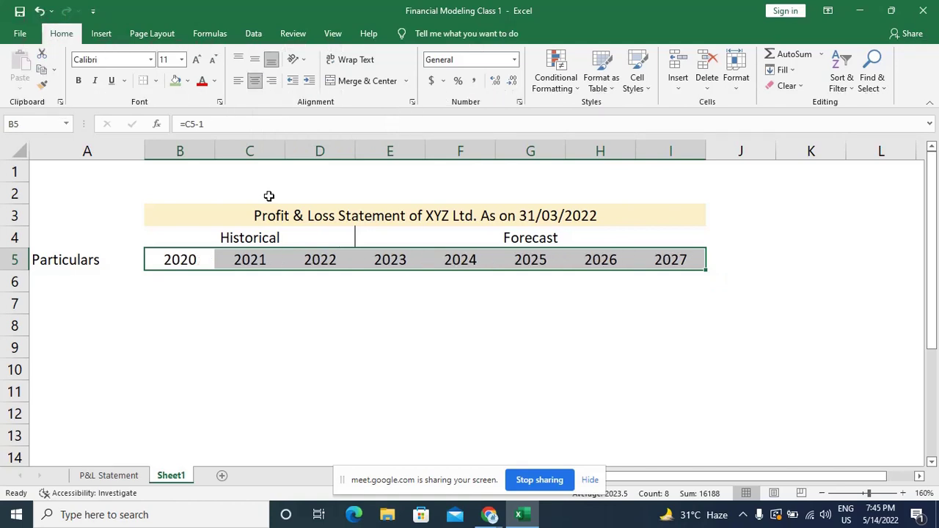
left_click(332, 321)
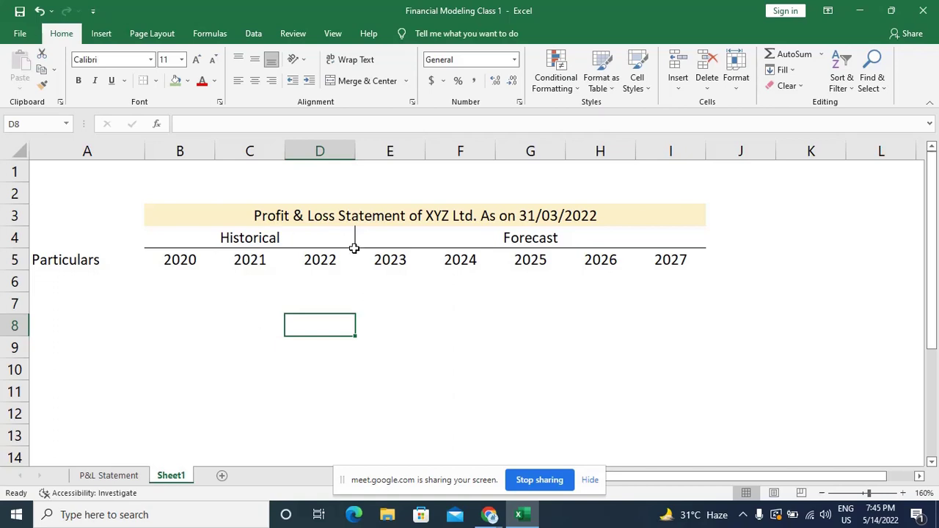
Add a right border to the 2022 cell D5 to extend the divider between historical and forecast years.
left_click(164, 259)
left_click(318, 261)
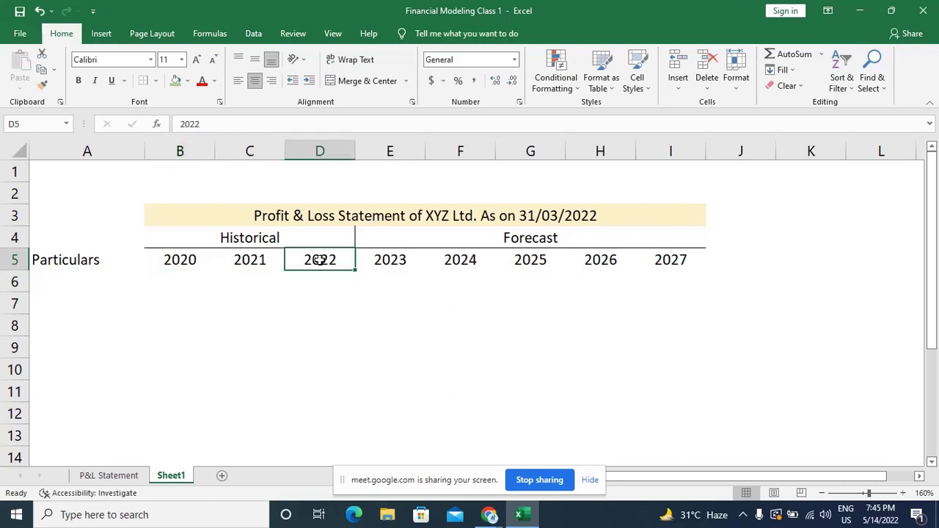
left_click(144, 80)
left_click(196, 429)
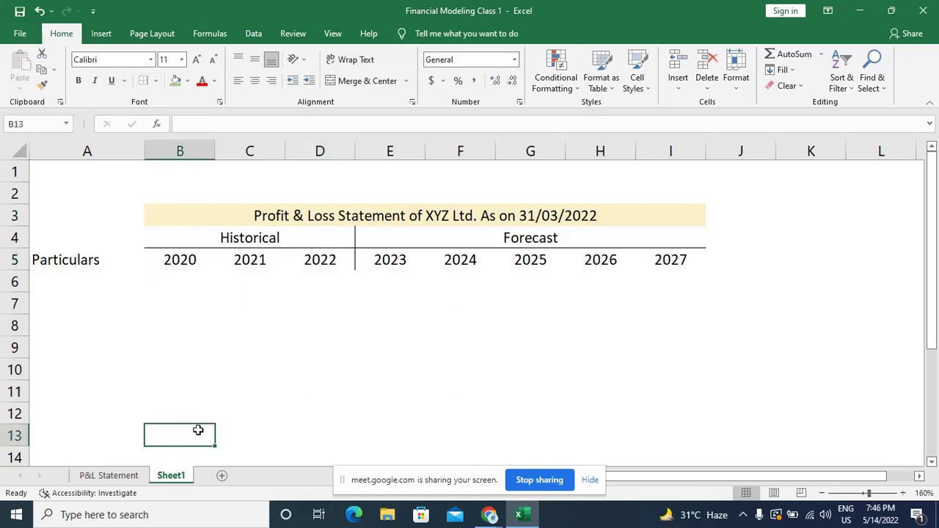
Add a top border and a right border to the merged Forecast heading in E4.
left_click(579, 237)
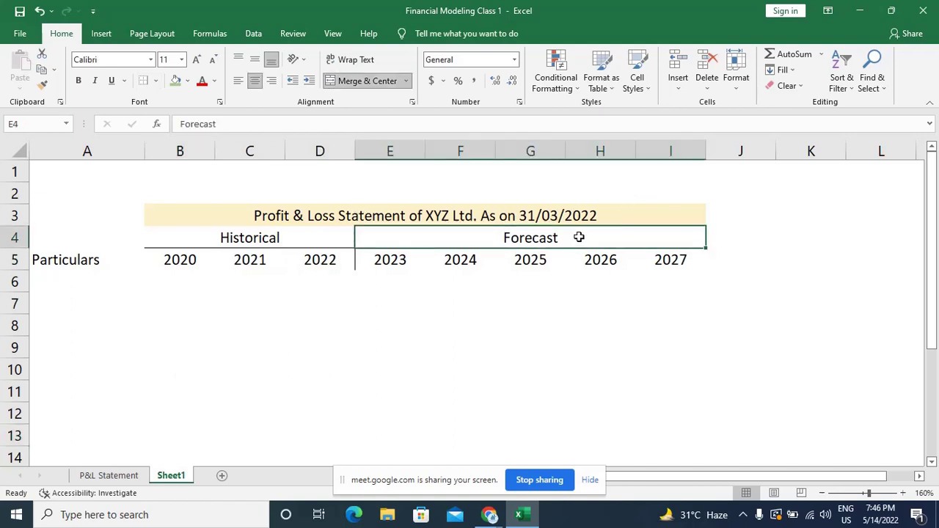
left_click(571, 275)
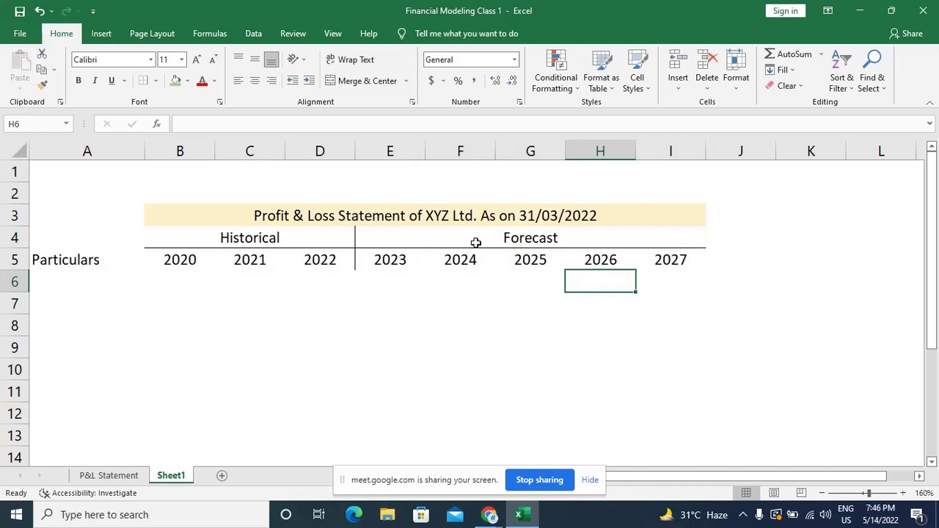
left_click(398, 237)
left_click(156, 82)
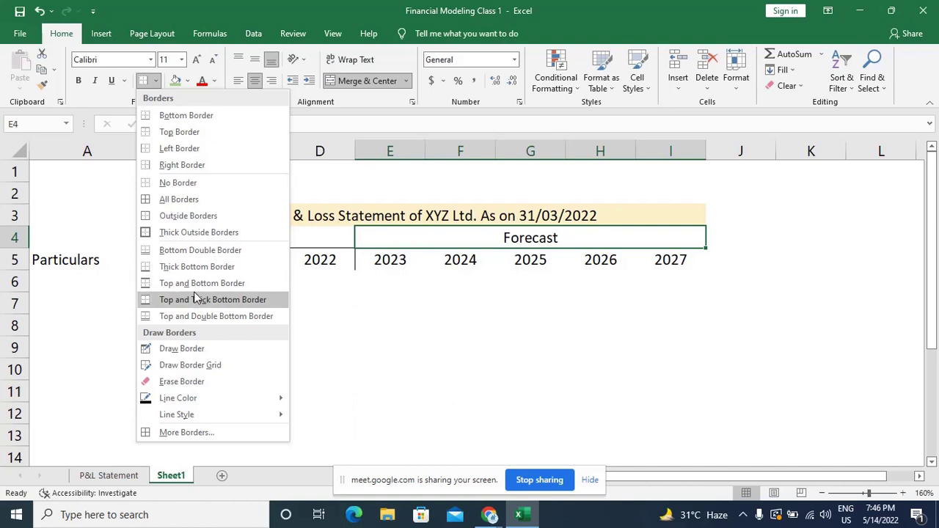
left_click(198, 132)
key("Down")
key("Up")
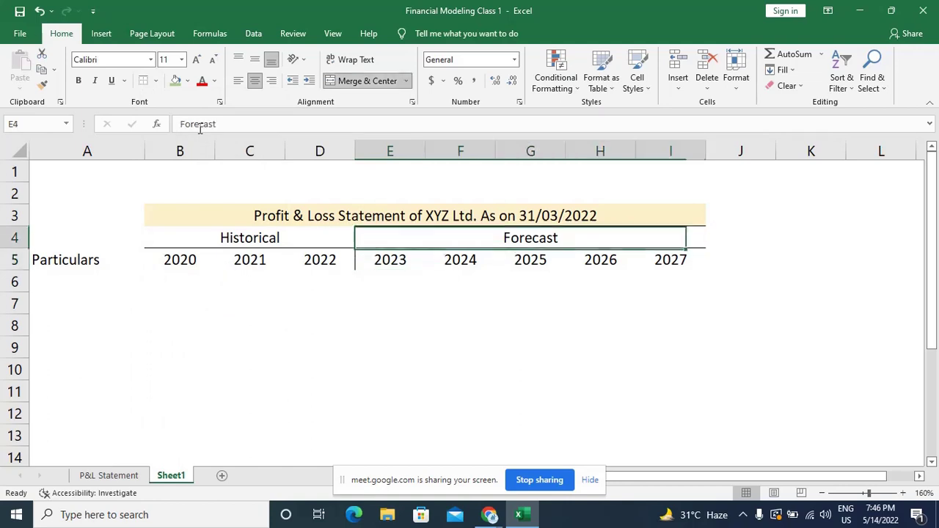
left_click(156, 80)
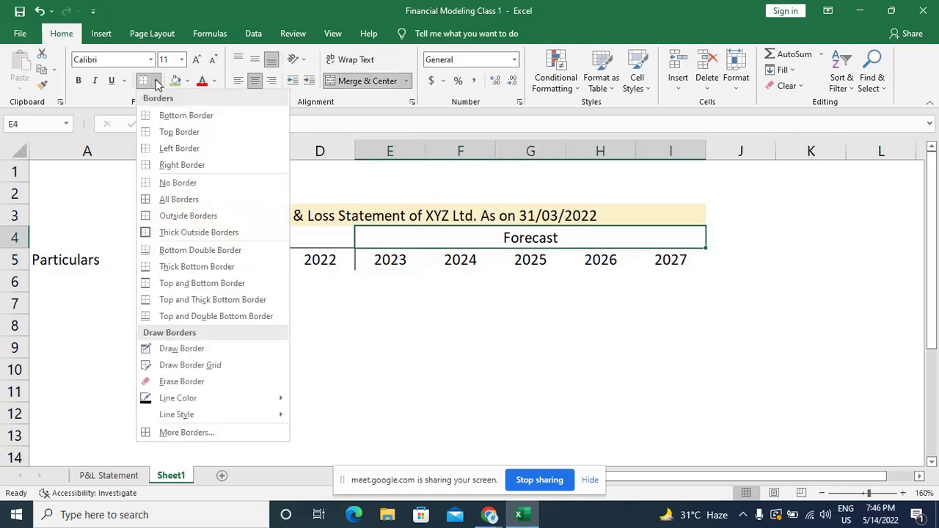
left_click(184, 164)
Add a left border and a top border to the merged Historical heading in B4.
left_click(264, 236)
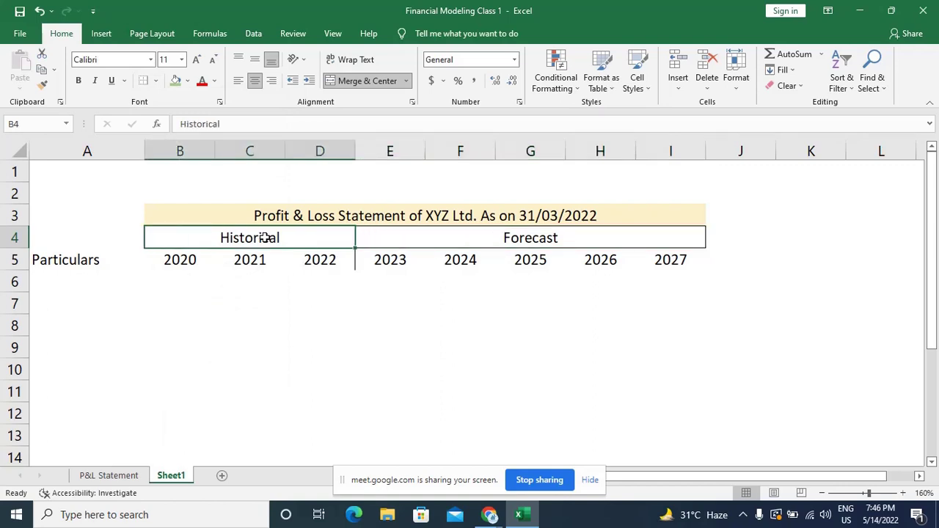
left_click(156, 80)
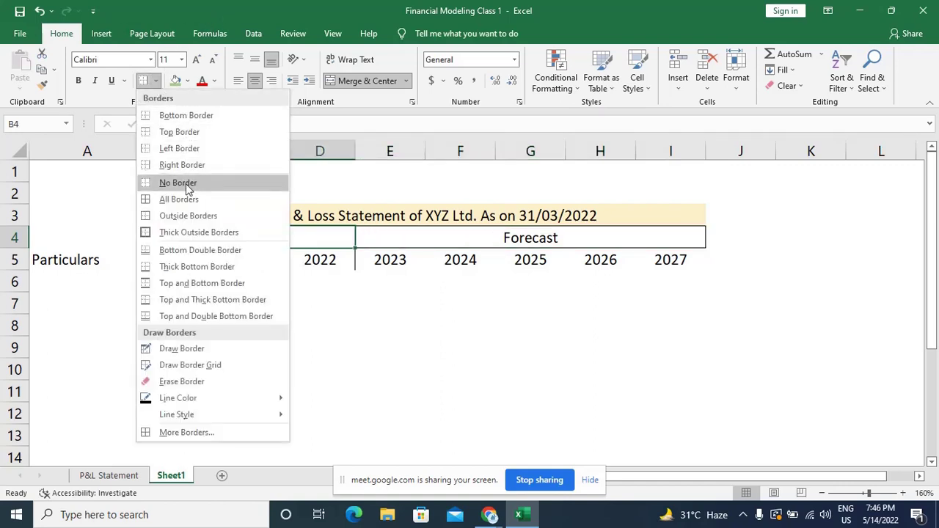
left_click(187, 152)
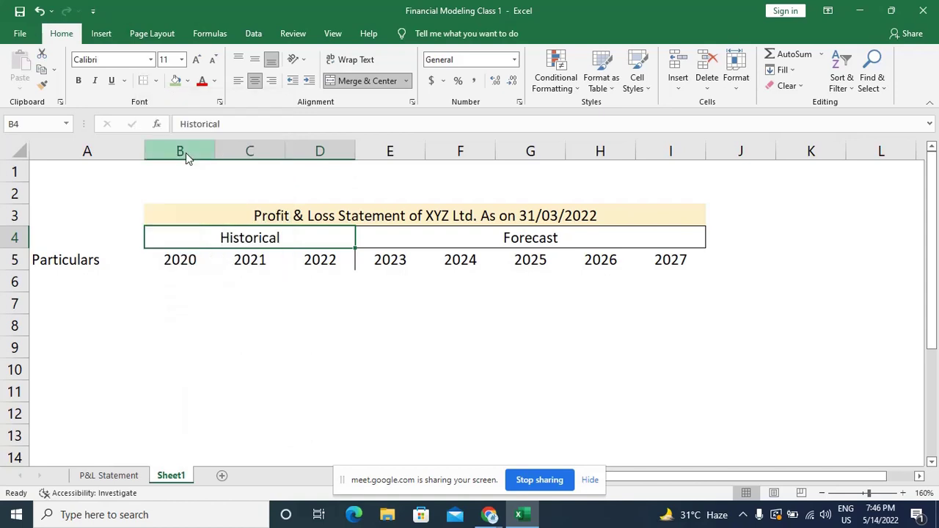
left_click(256, 360)
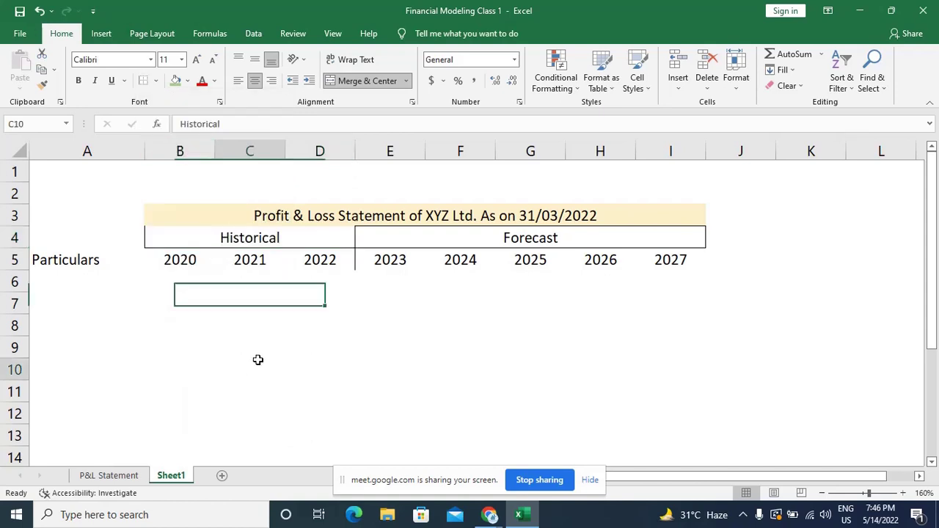
left_click(249, 237)
left_click(156, 80)
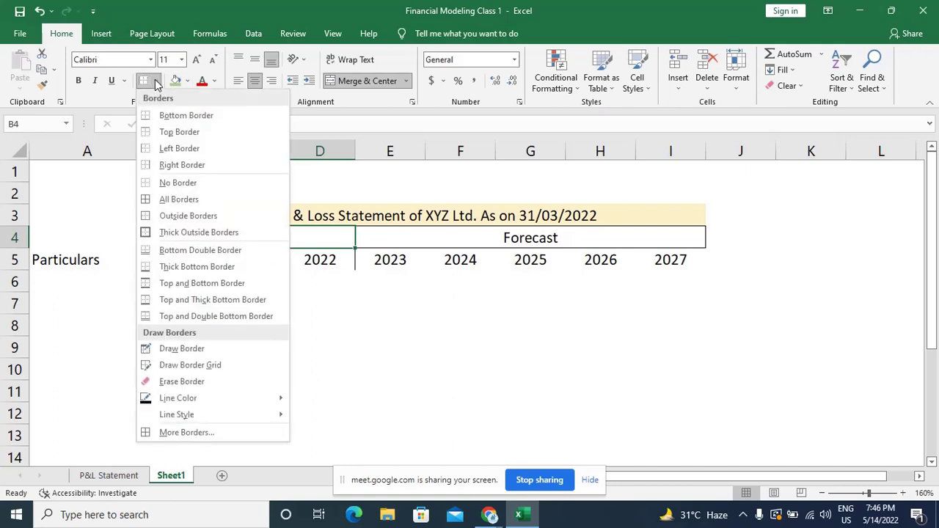
left_click(183, 134)
left_click(222, 325)
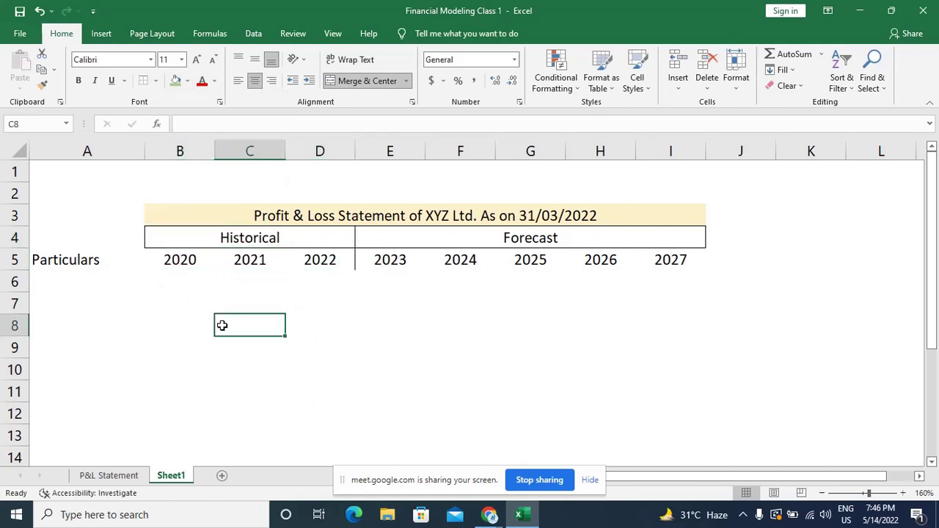
Apply a bottom border across the row of years in B5:I5.
left_click(162, 261)
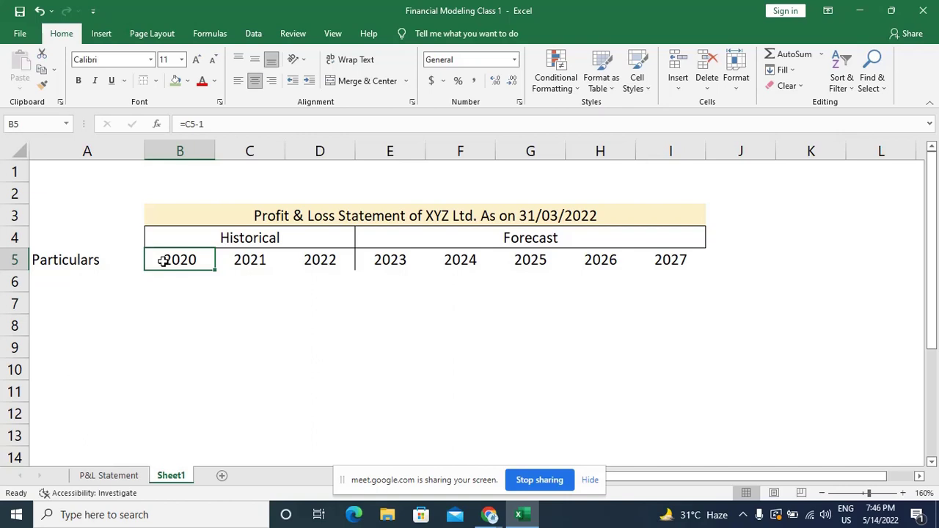
key("ctrl+shift+Right")
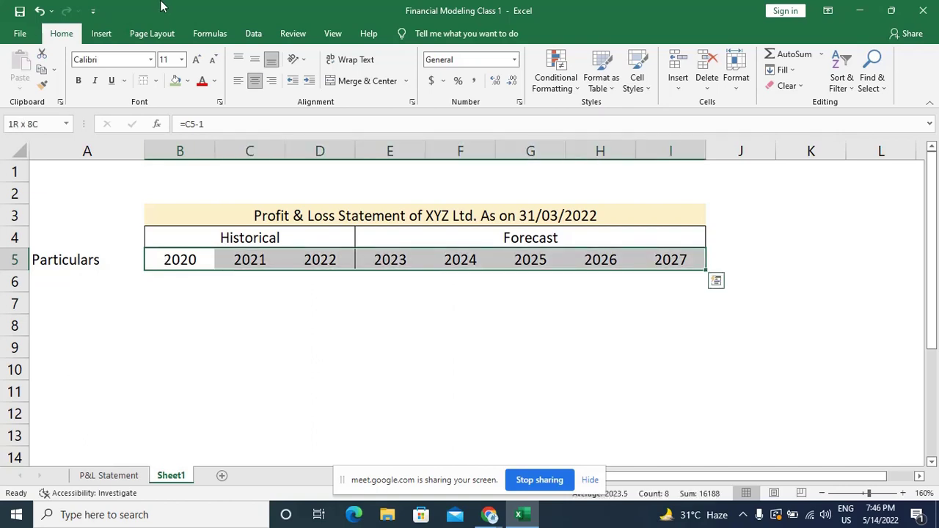
left_click(155, 81)
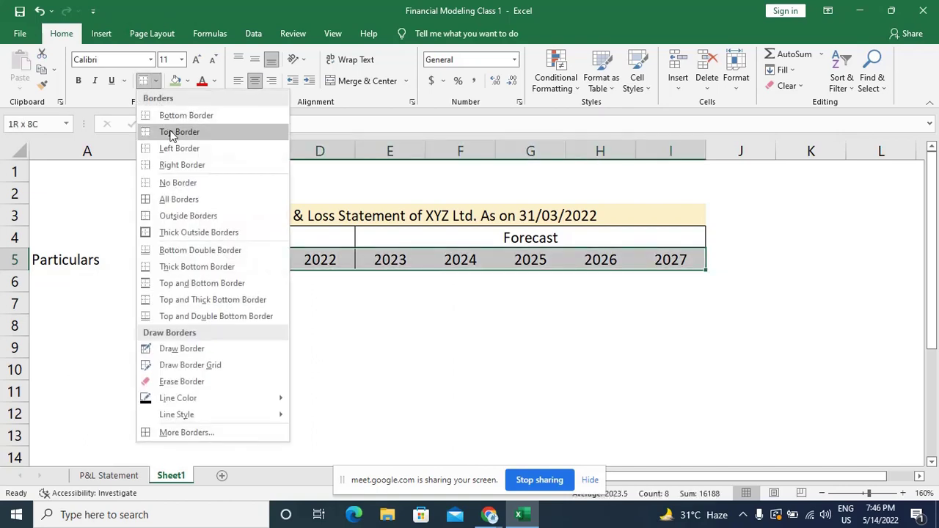
left_click(186, 115)
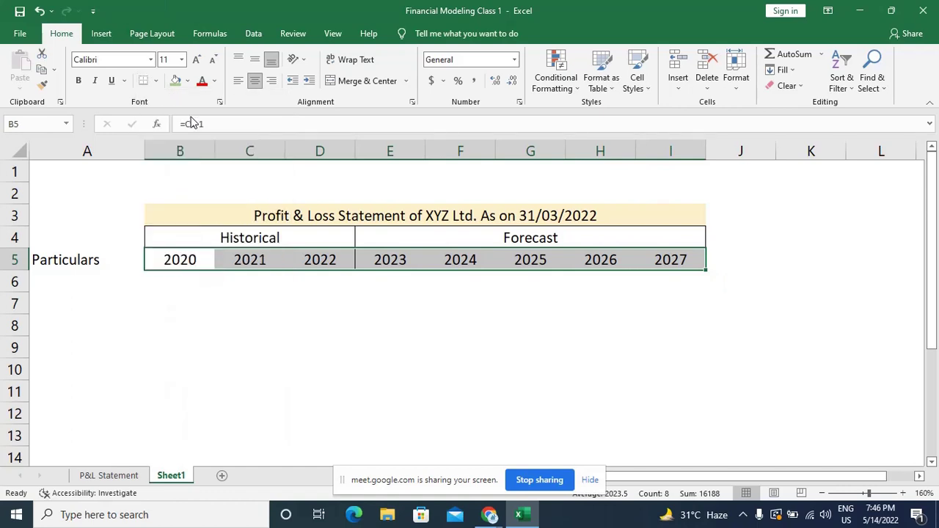
key("Down")
key("Down")
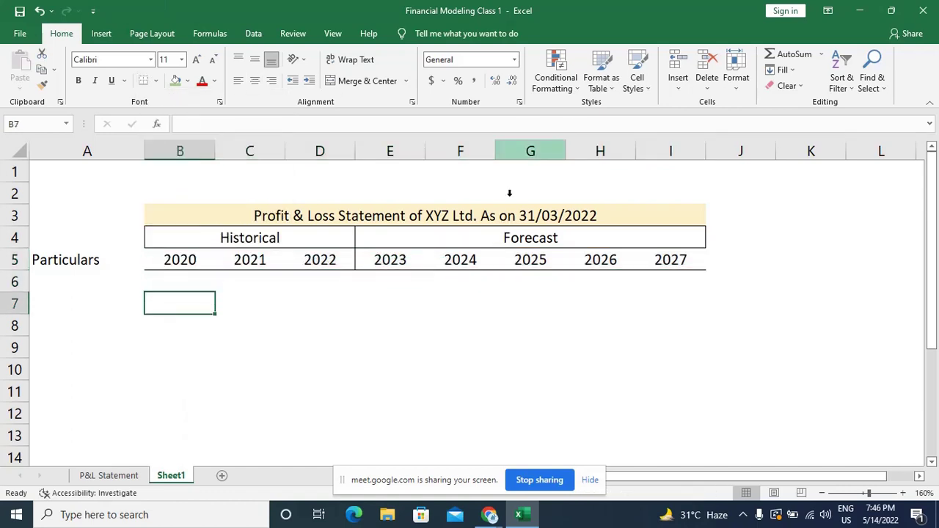
Add a left border to the first year cell, B5.
left_click(163, 259)
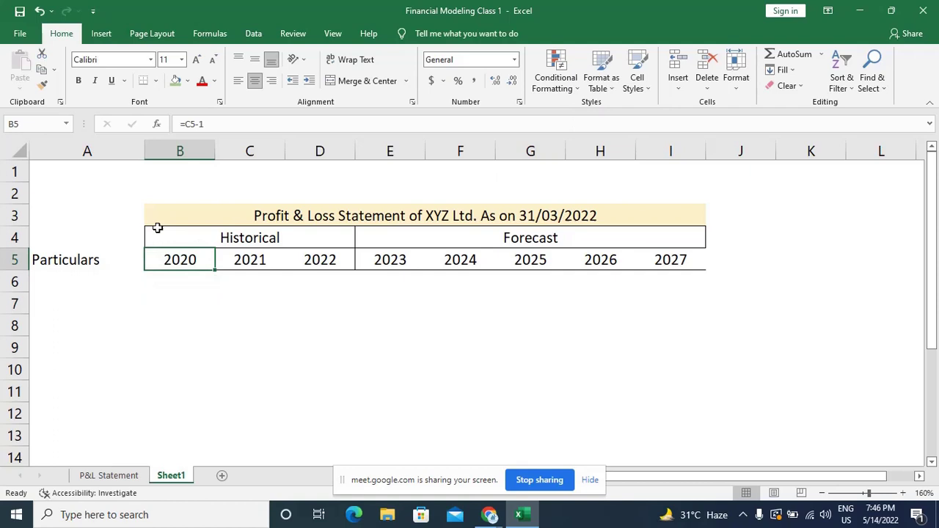
left_click(156, 81)
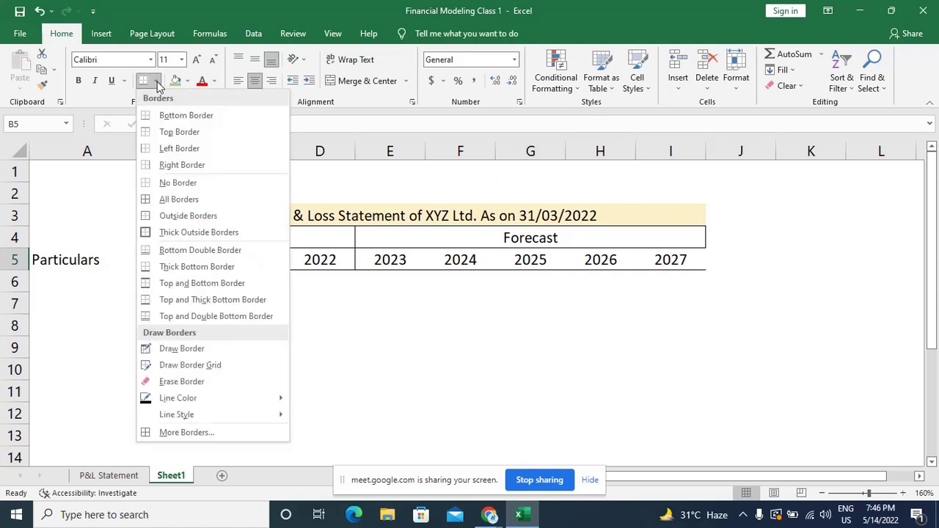
left_click(176, 149)
left_click(277, 374)
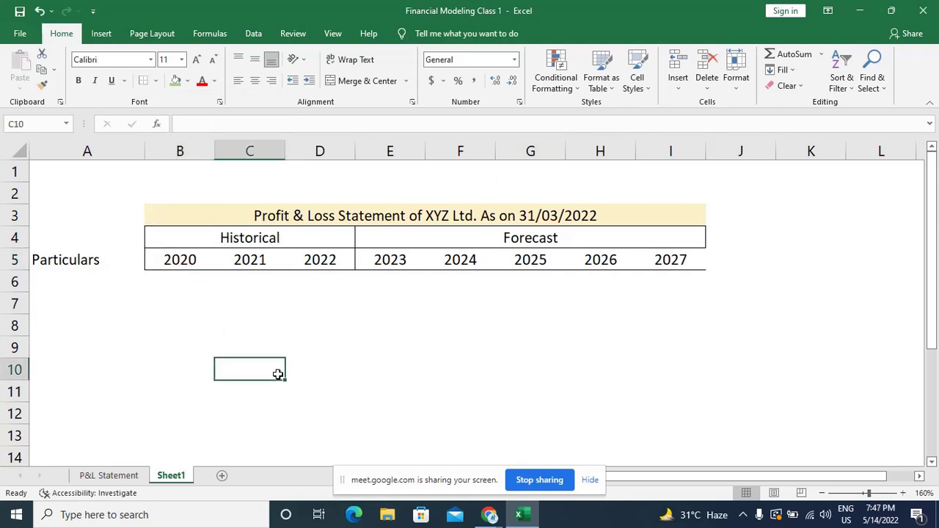
Add a right border to the last year cell, I5, and move to A6 below Particulars.
left_click(670, 255)
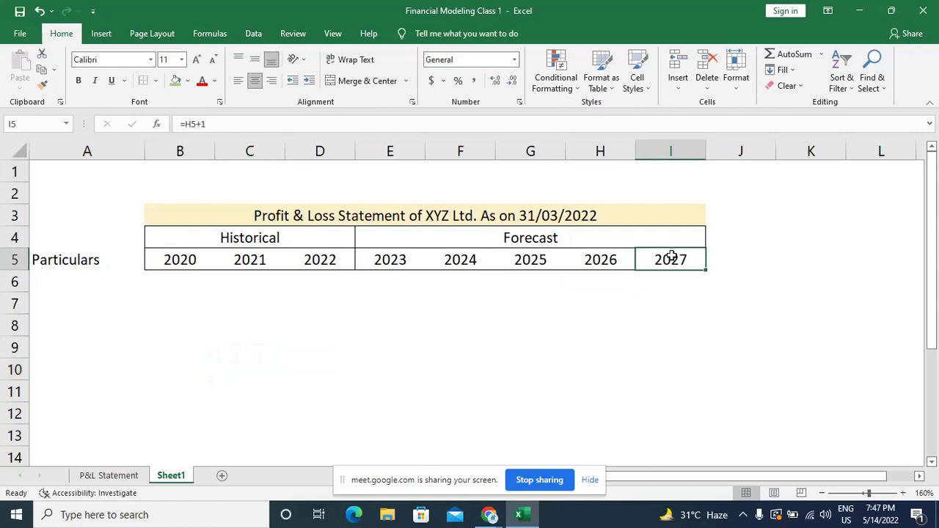
left_click(157, 81)
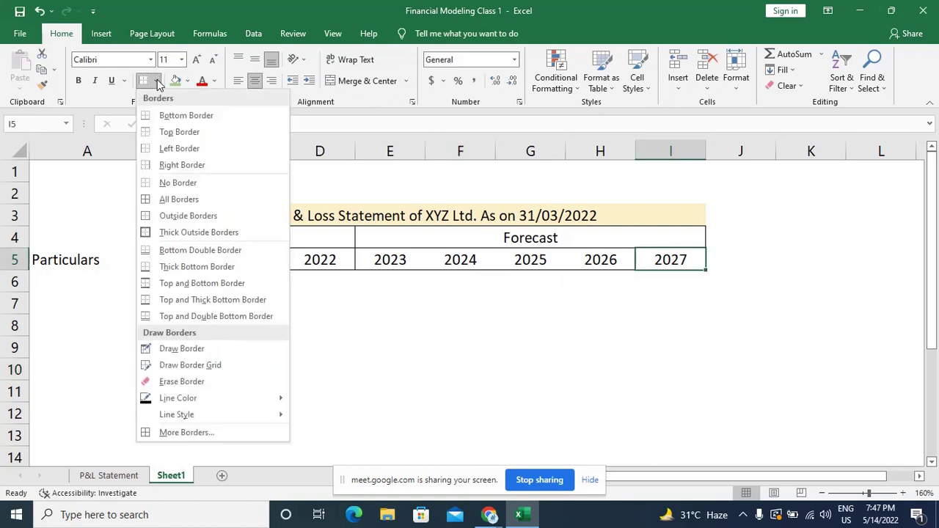
left_click(176, 166)
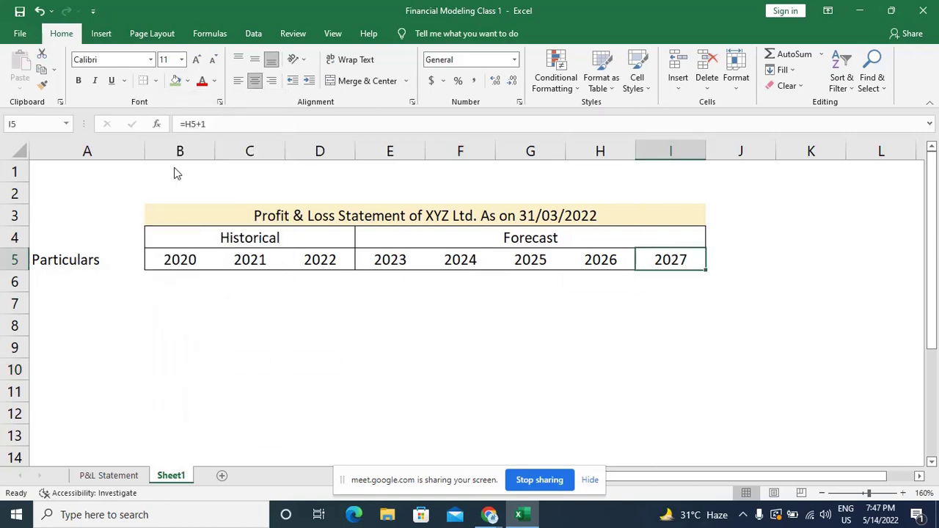
key("Return")
key("Up")
key("Return")
key("Home")
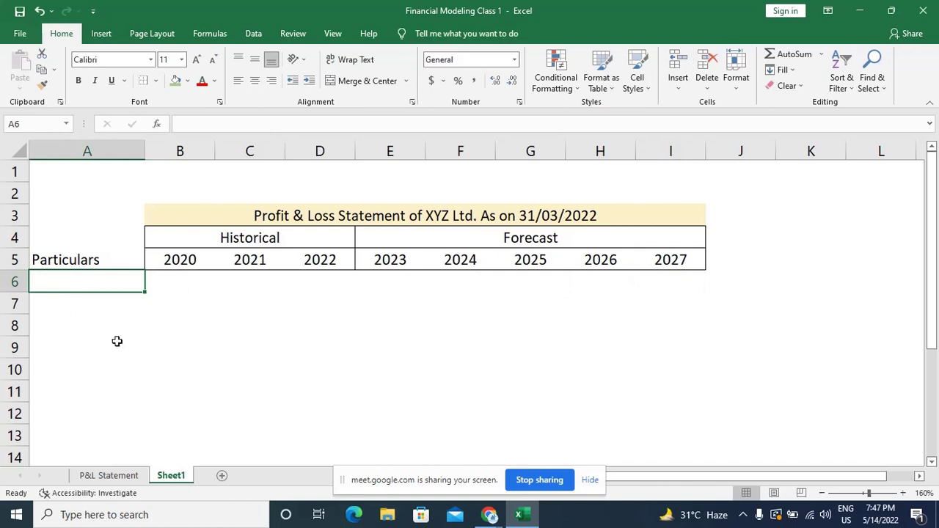
Examine the 2022 Gross Profit formula in G10 of the P&L Statement sheet without changing it.
left_click(107, 478)
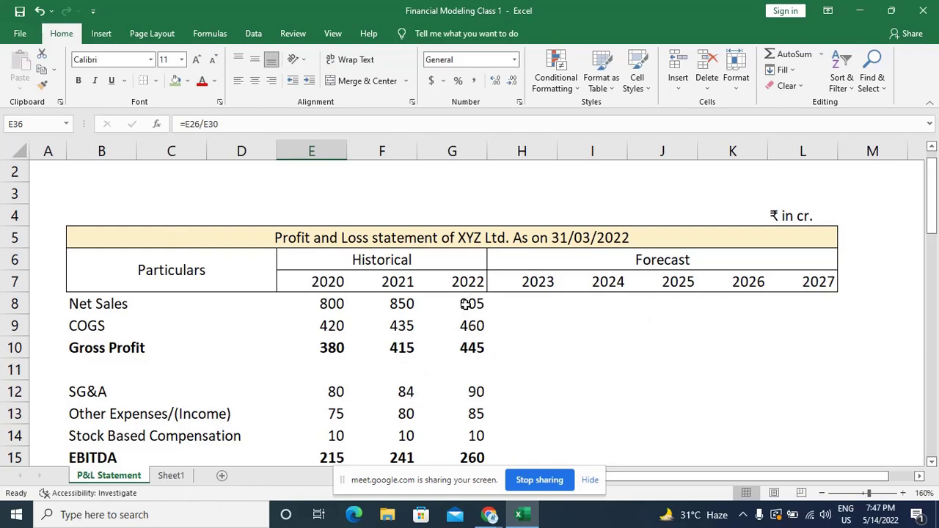
left_click(473, 349)
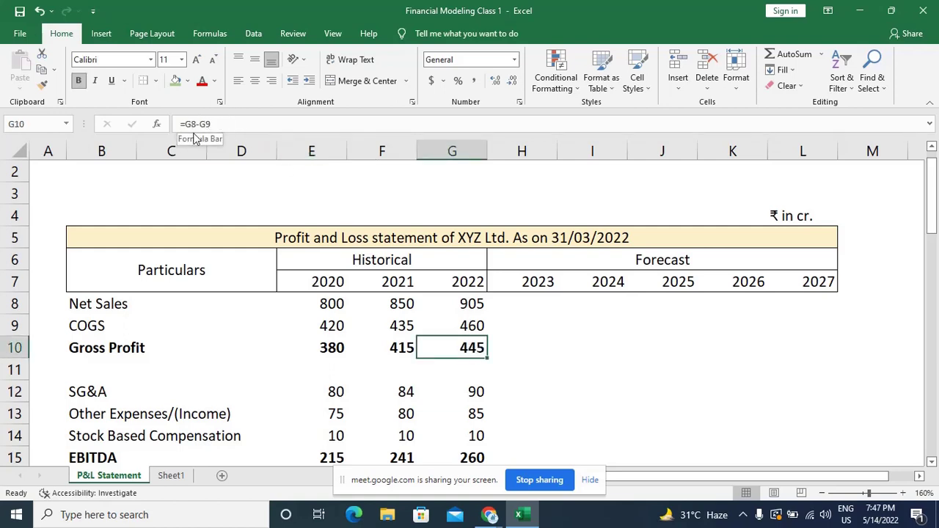
key("F2")
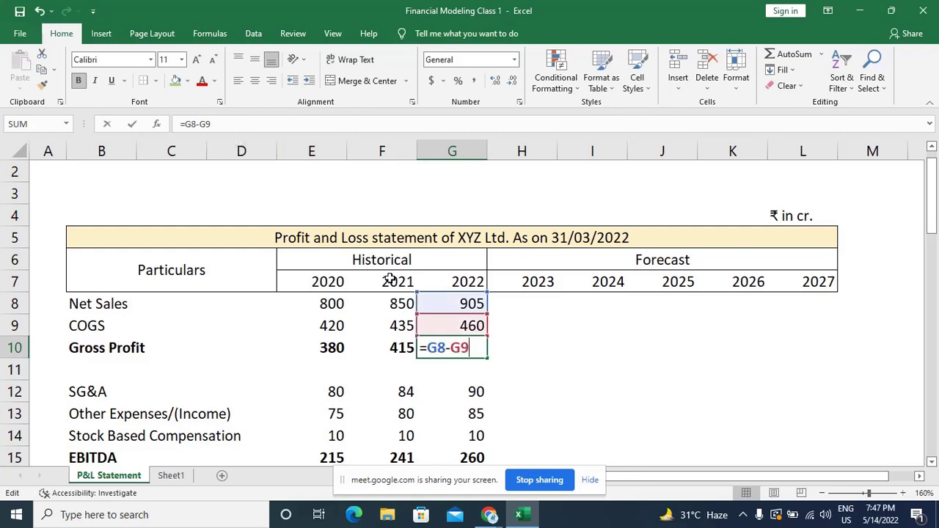
key("Escape")
key("Escape")
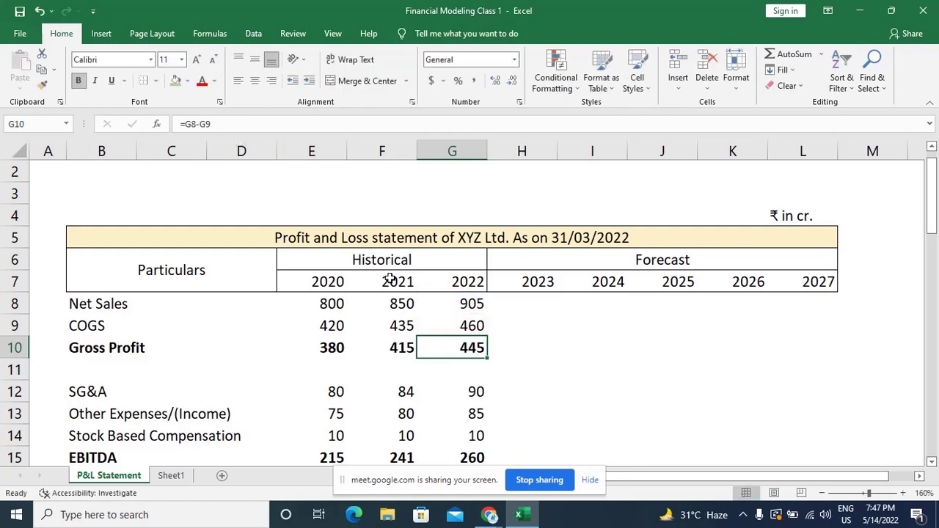
Fill the title band A3:I3 on Sheet1 with the lightest gold theme colour so the shading includes A3.
left_click(171, 475)
left_click(166, 217)
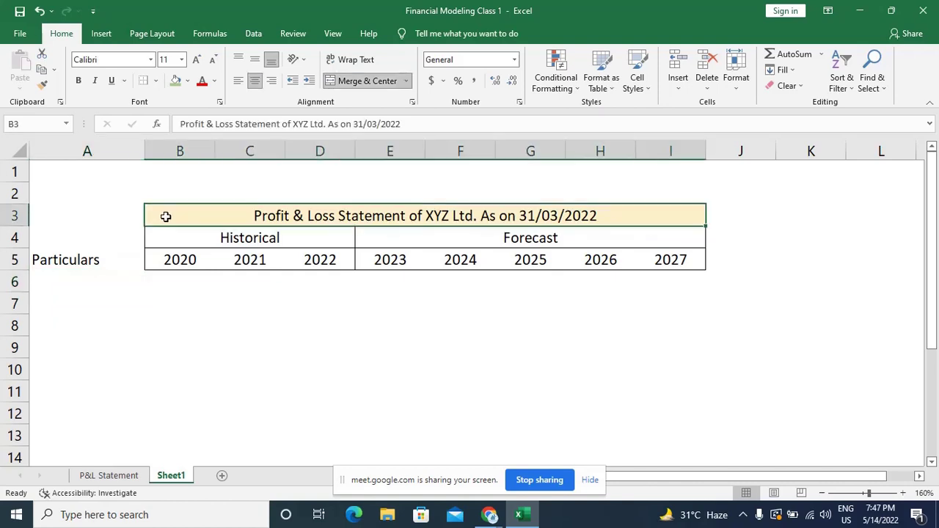
key("shift+Left")
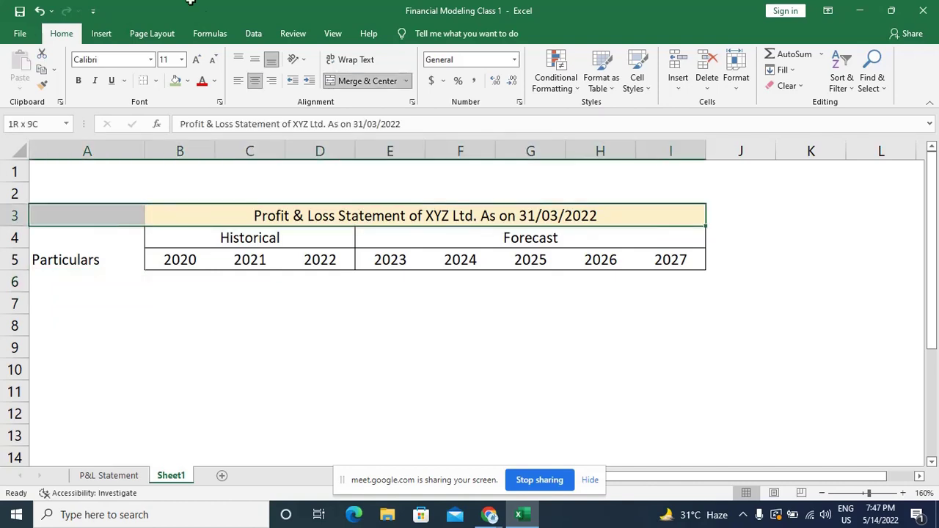
left_click(187, 82)
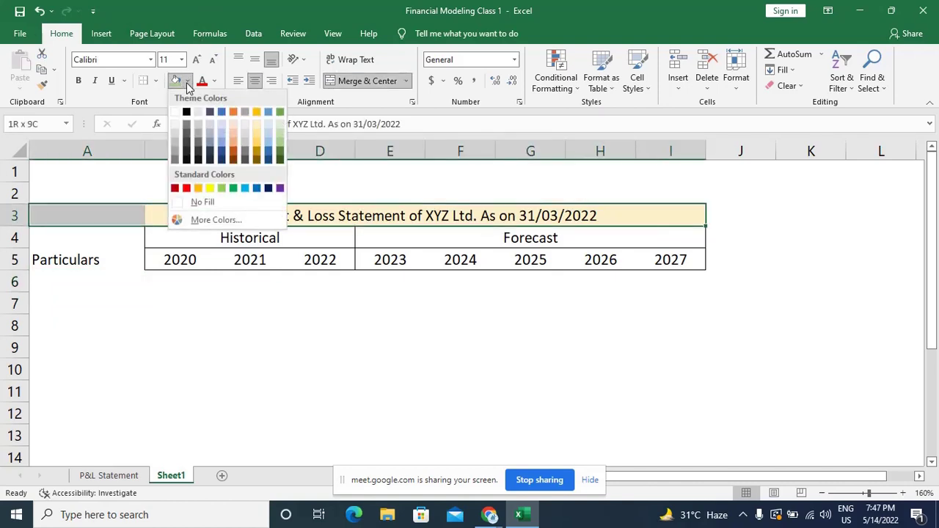
left_click(261, 125)
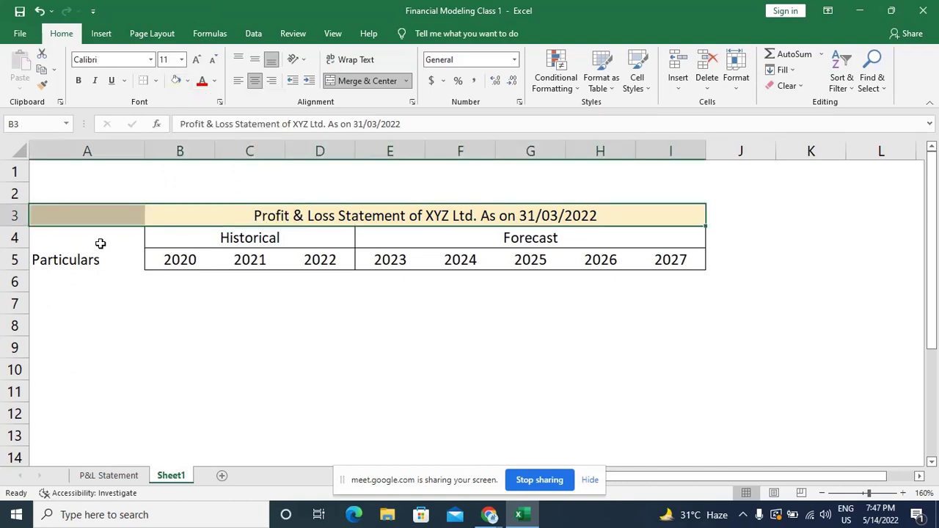
Merge and centre A4:A5 for the Particulars heading and align its text vertically to the middle.
left_click_drag(96, 239, 97, 256)
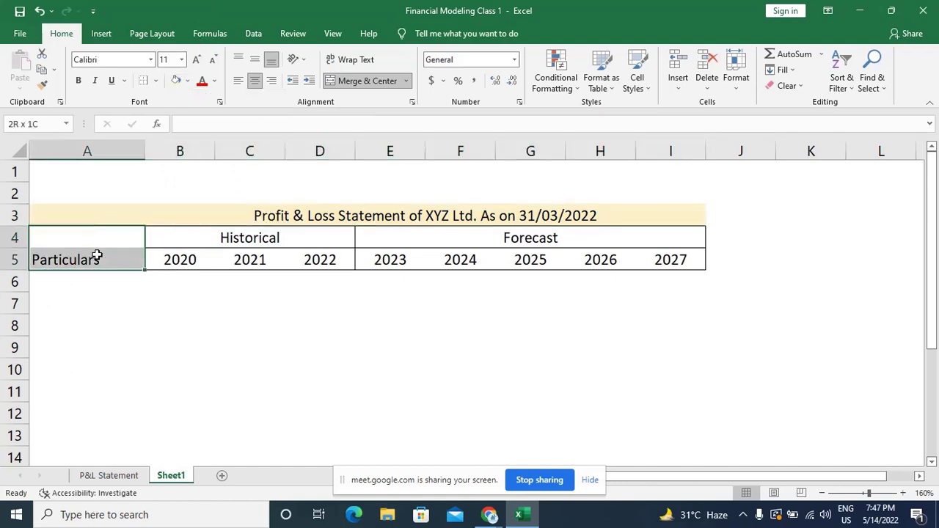
left_click(369, 81)
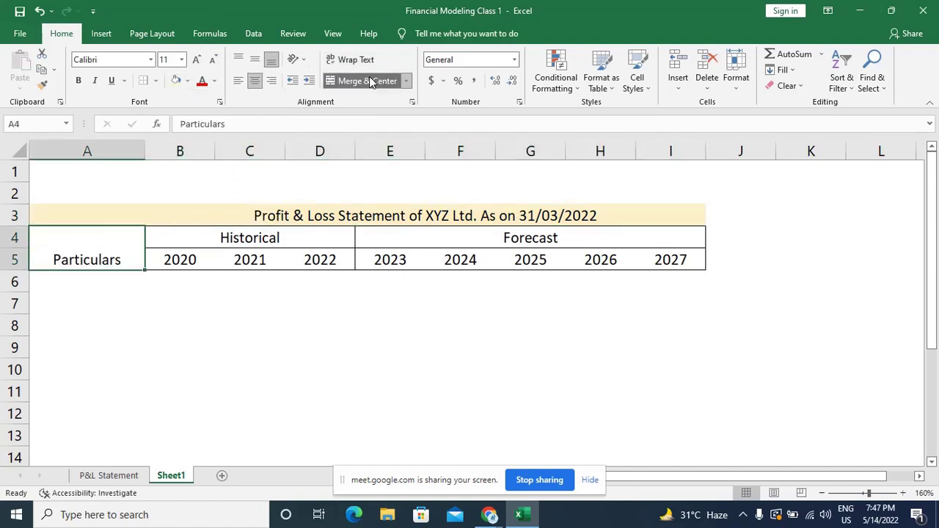
left_click(254, 61)
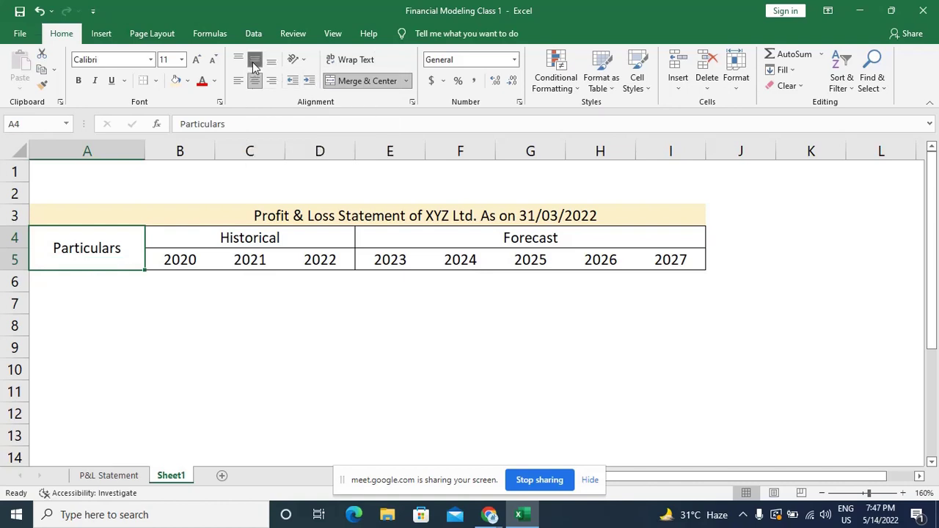
left_click(312, 301)
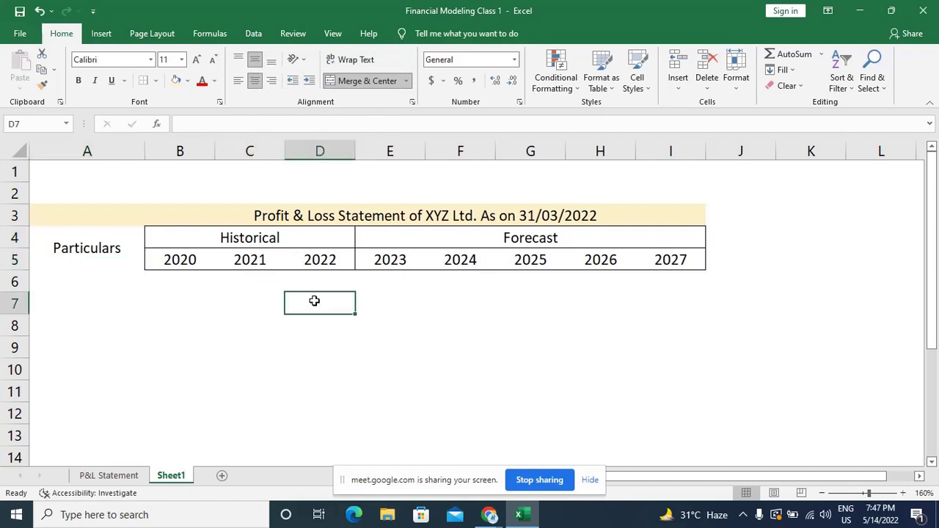
Select the title row across A3:I3, including the shaded cell above Particulars.
left_click(189, 215)
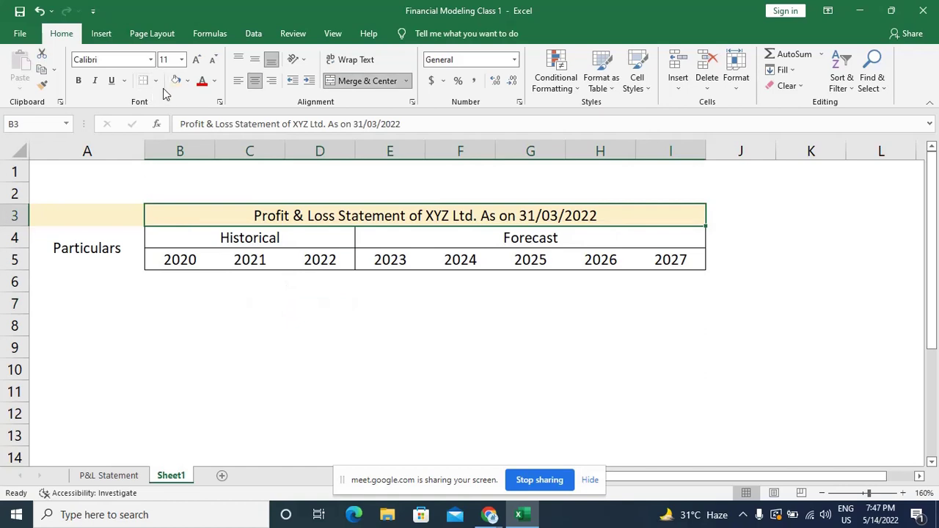
left_click(120, 210, "shift")
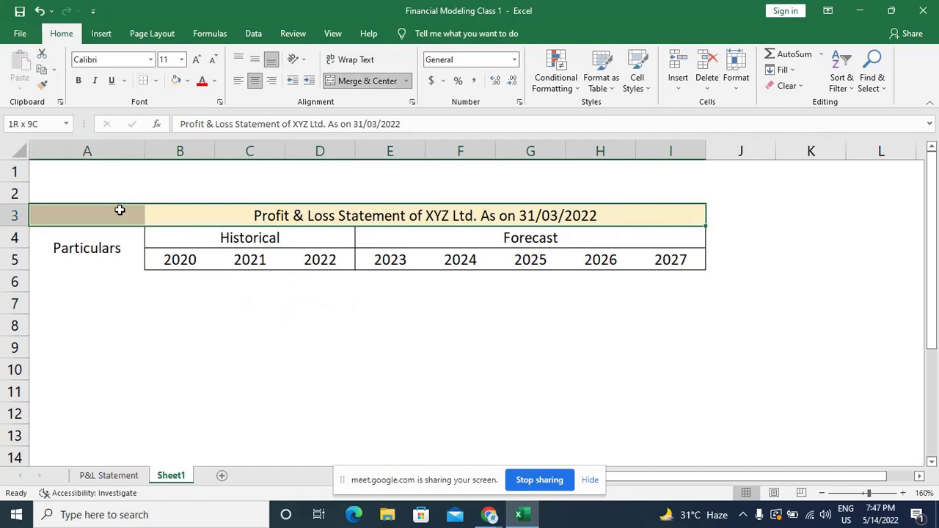
Merge and center the Profit & Loss Statement title across cells A3 to I3.
left_click(353, 82)
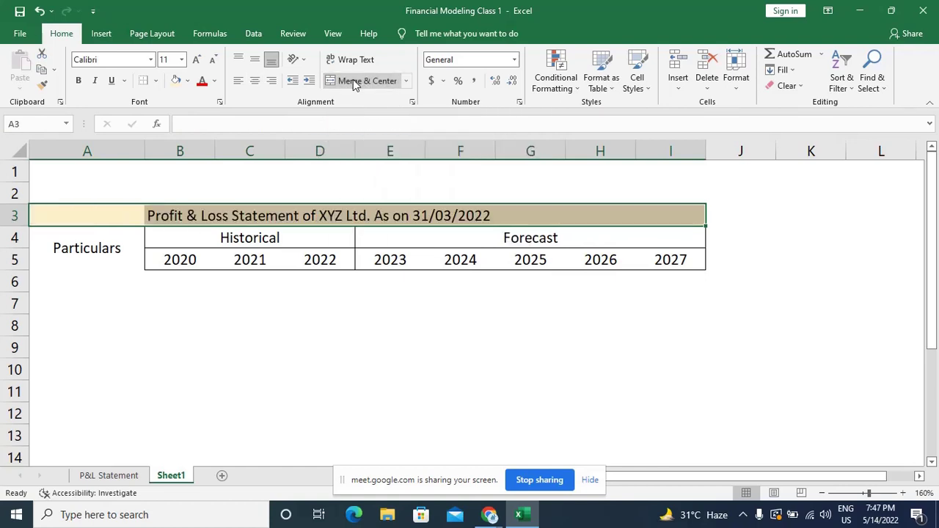
left_click(355, 81)
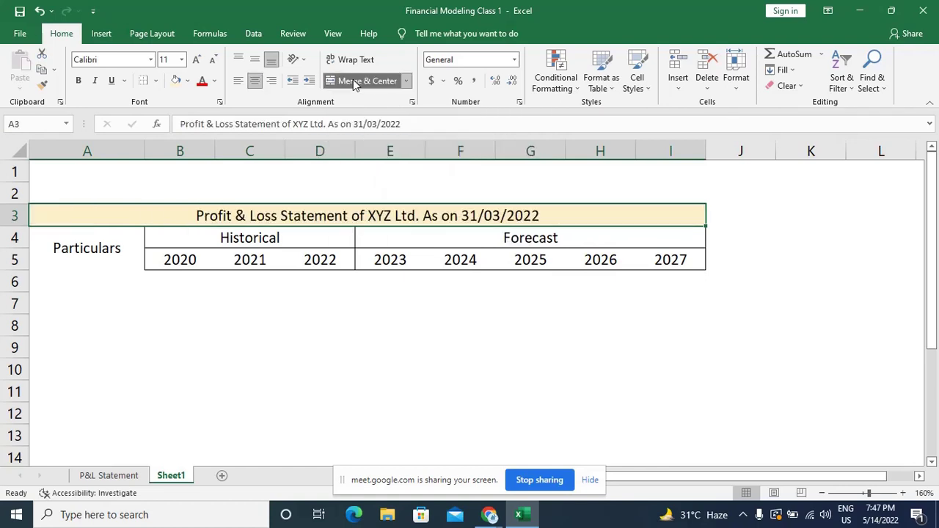
left_click(112, 300)
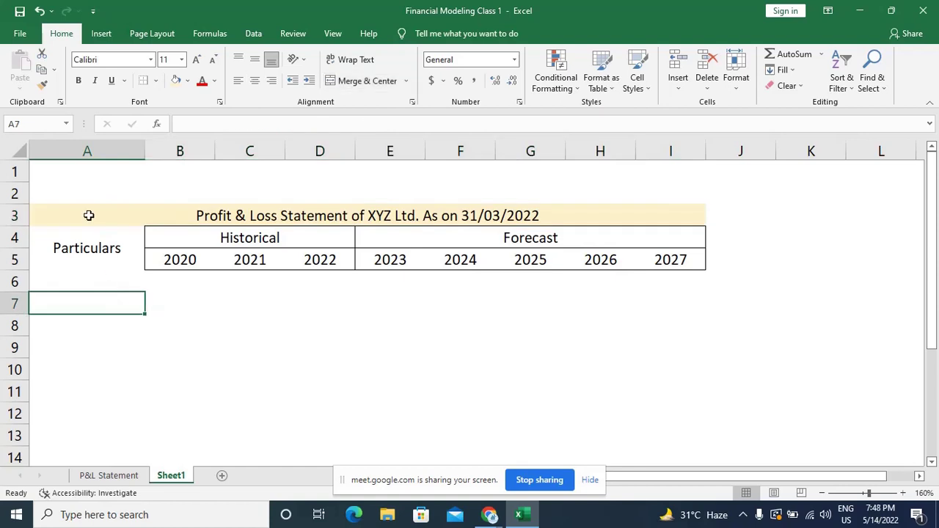
Add a top border to the merged title in row 3.
left_click(88, 216)
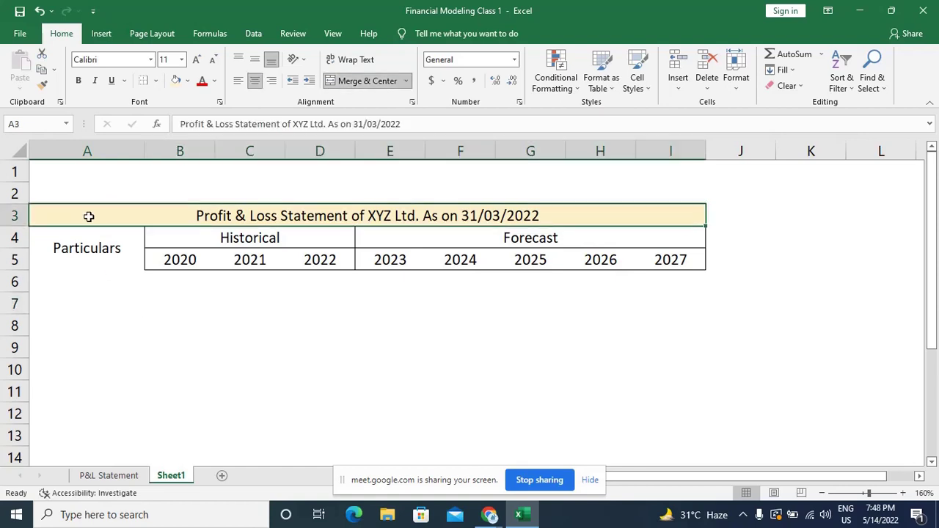
left_click(155, 81)
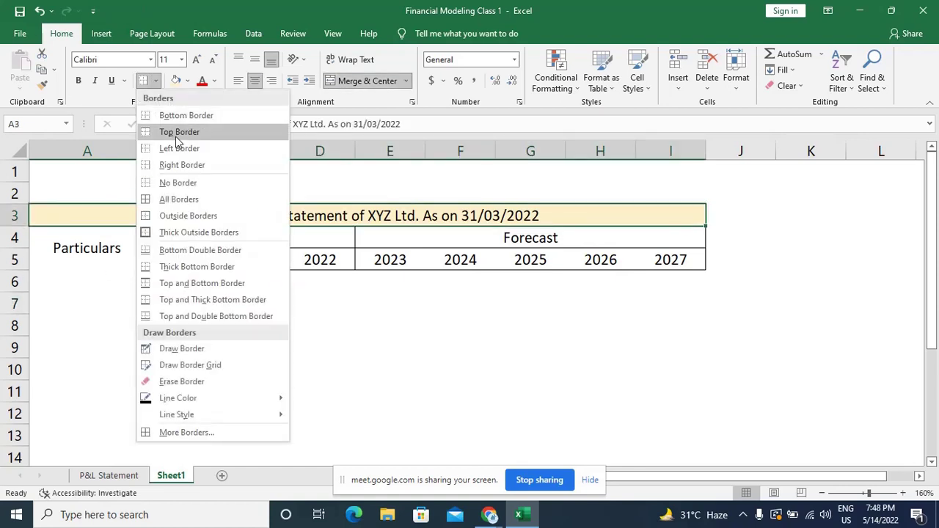
left_click(175, 136)
left_click(191, 345)
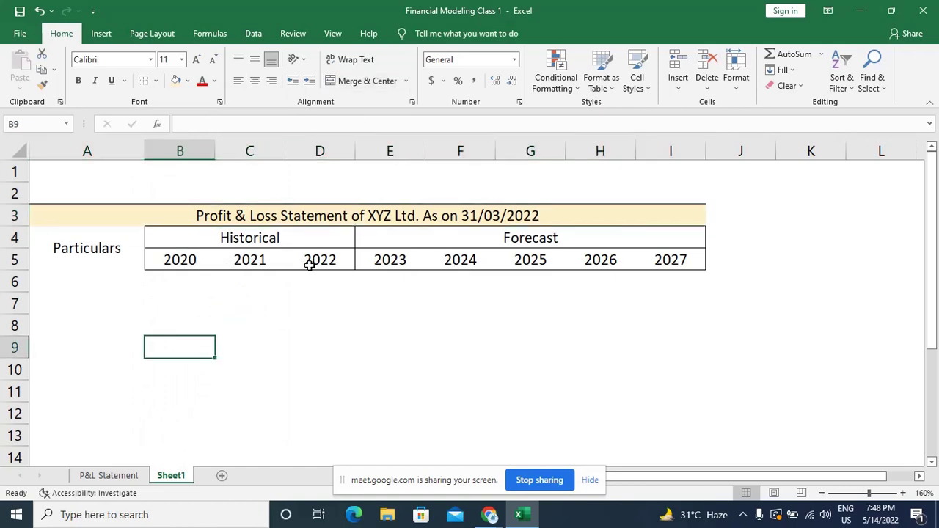
Add right and left borders to the merged title in row 3.
left_click(203, 215)
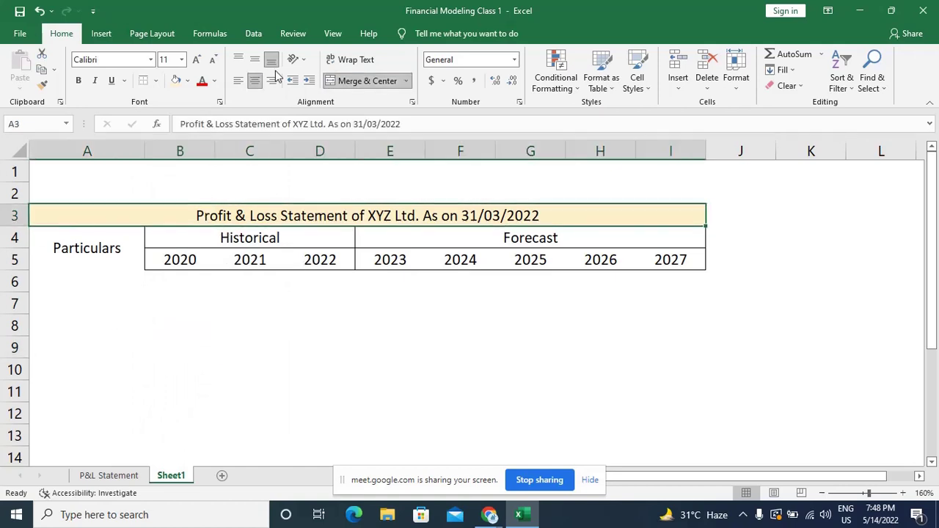
left_click(157, 81)
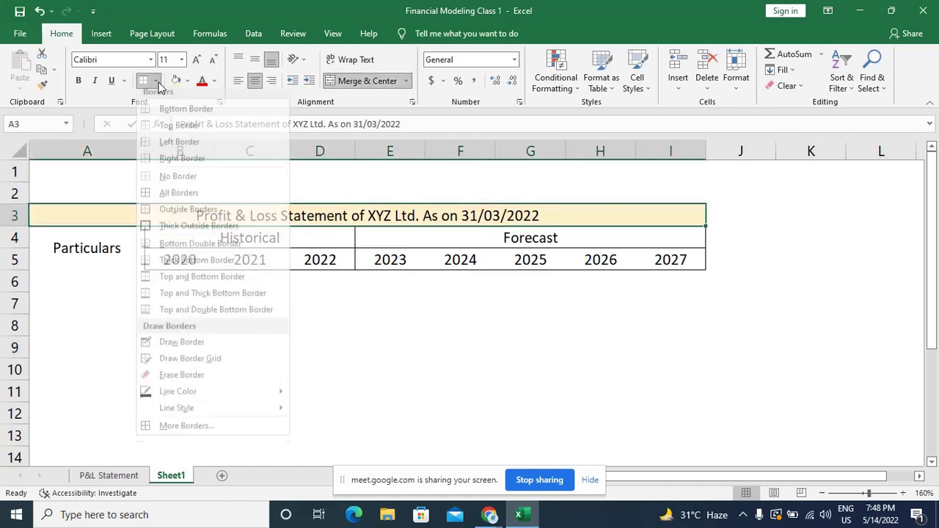
left_click(180, 159)
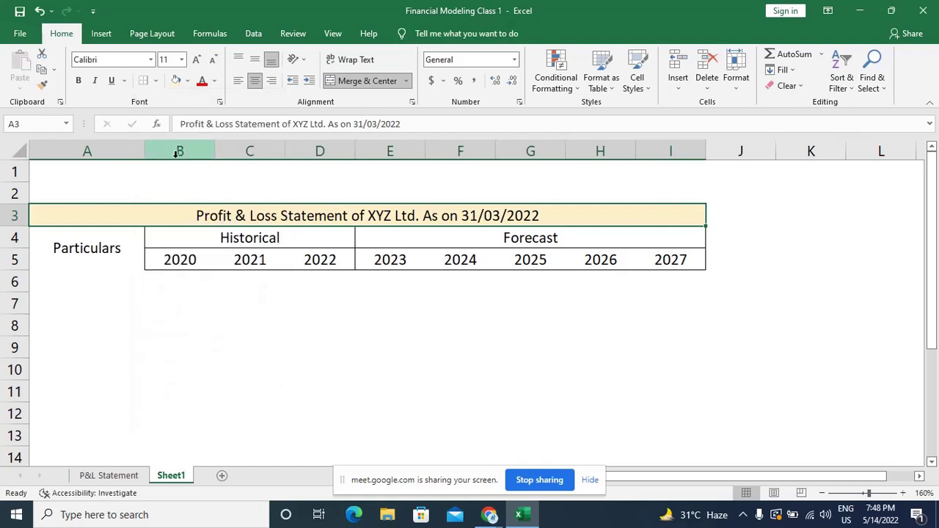
left_click(156, 80)
left_click(167, 149)
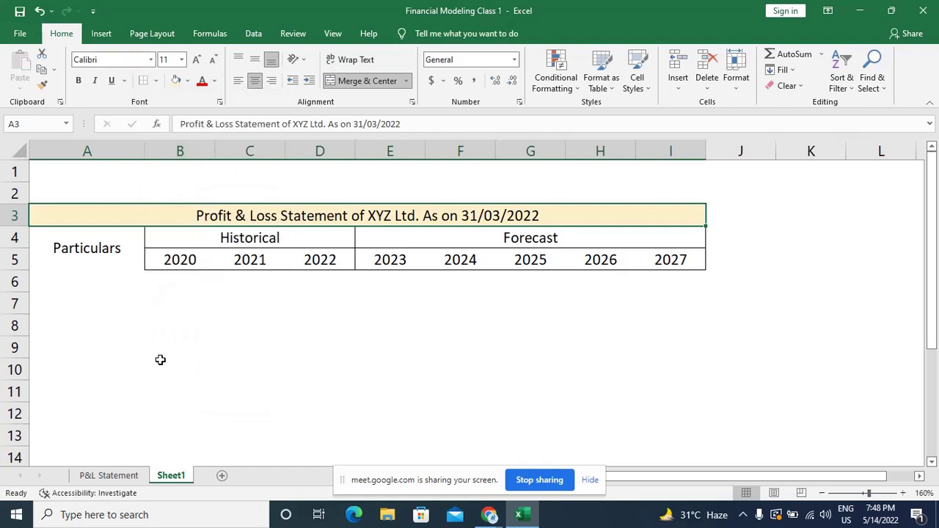
left_click(159, 363)
Add a bottom border to the merged title in row 3.
left_click(108, 218)
left_click(155, 82)
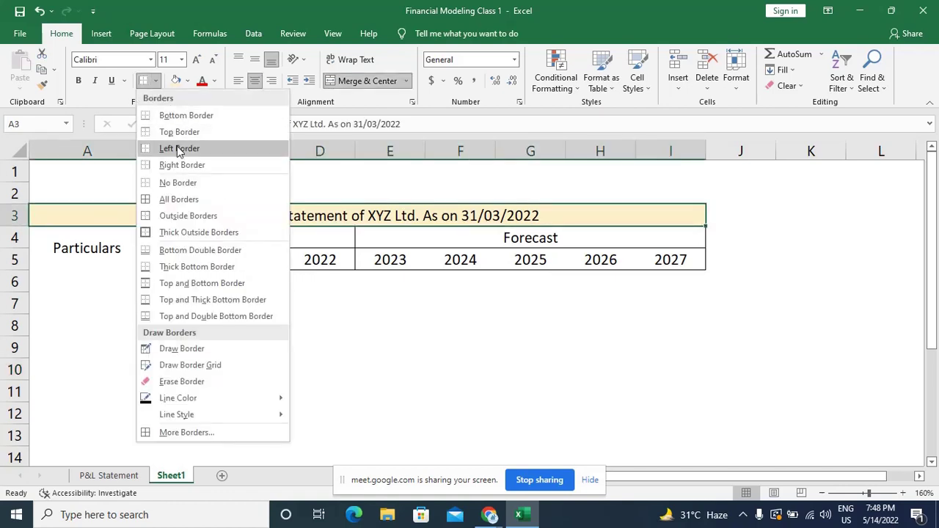
left_click(184, 116)
left_click(179, 304)
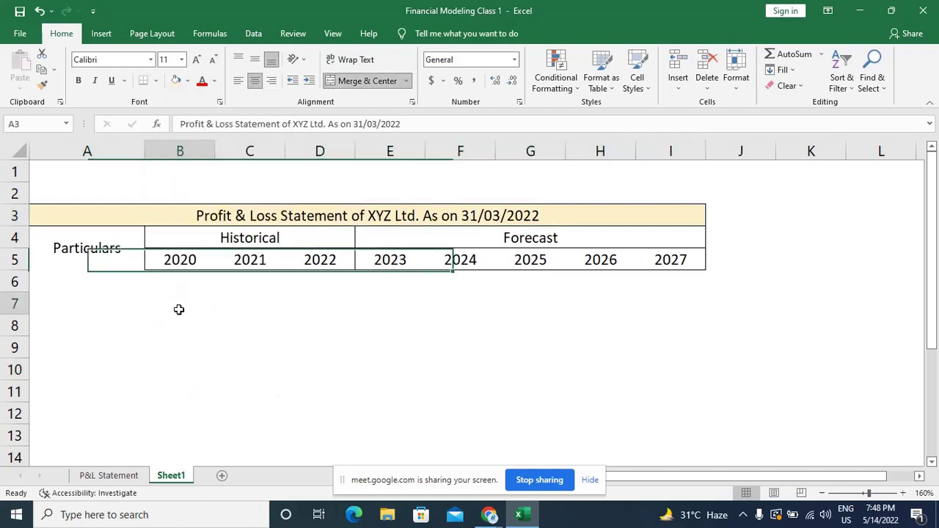
Add a bottom border to the merged Particulars heading in column A.
left_click(77, 241)
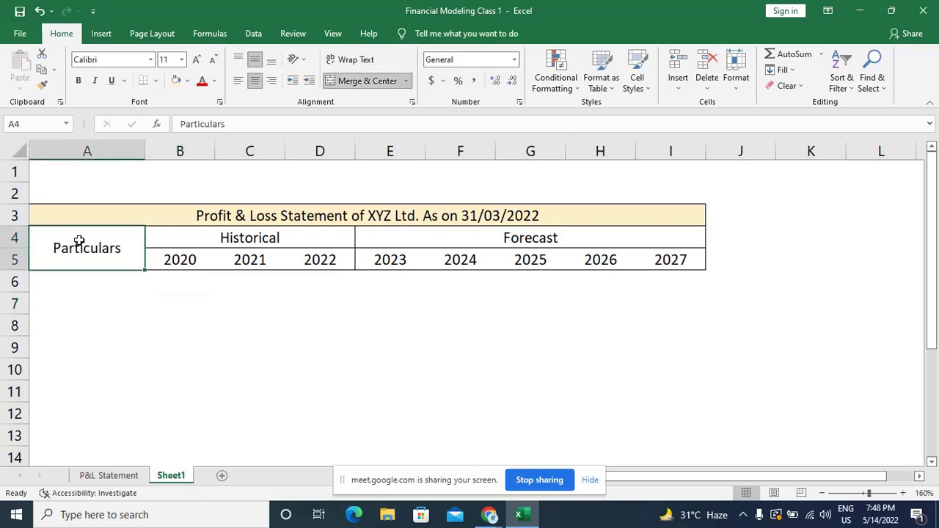
left_click(156, 81)
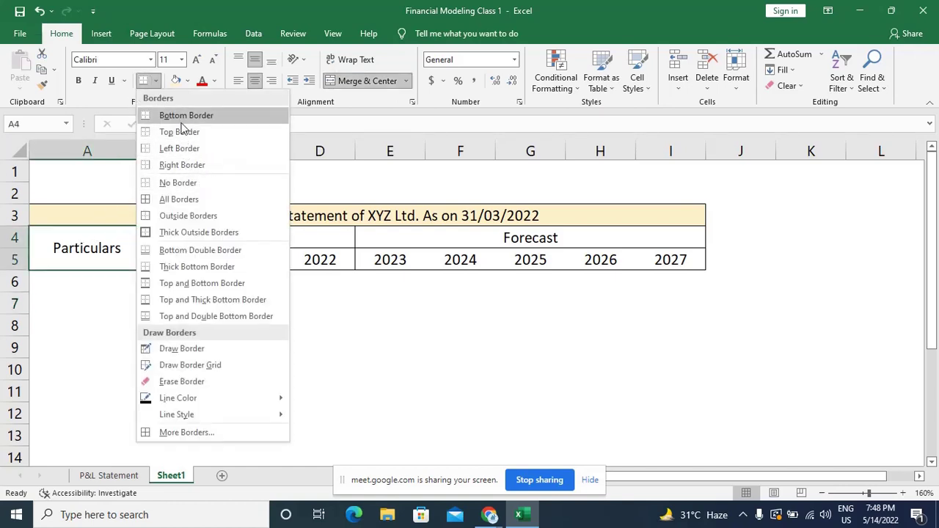
left_click(183, 117)
left_click(143, 330)
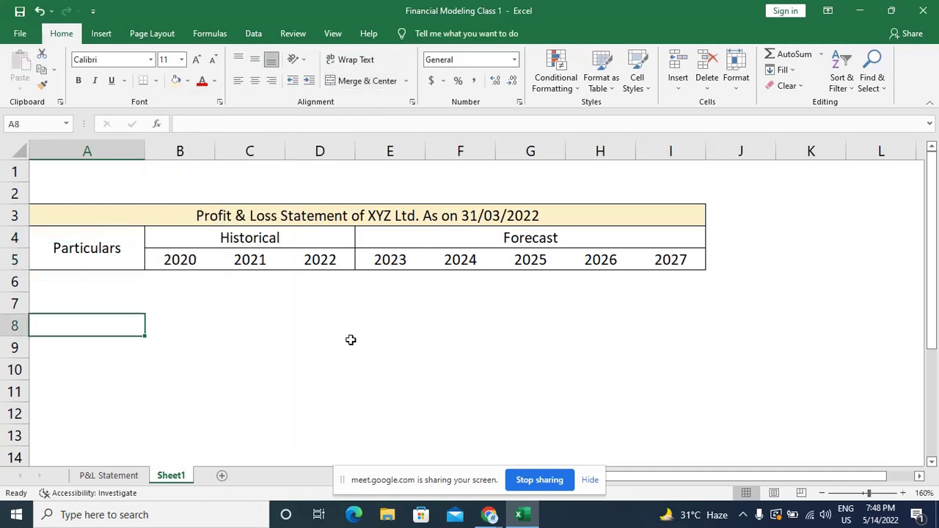
left_click(681, 193)
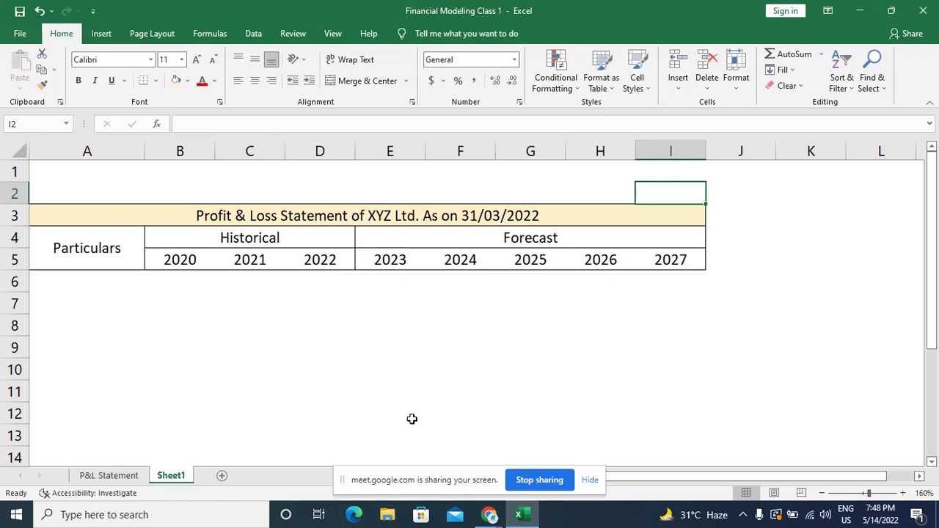
key("alt")
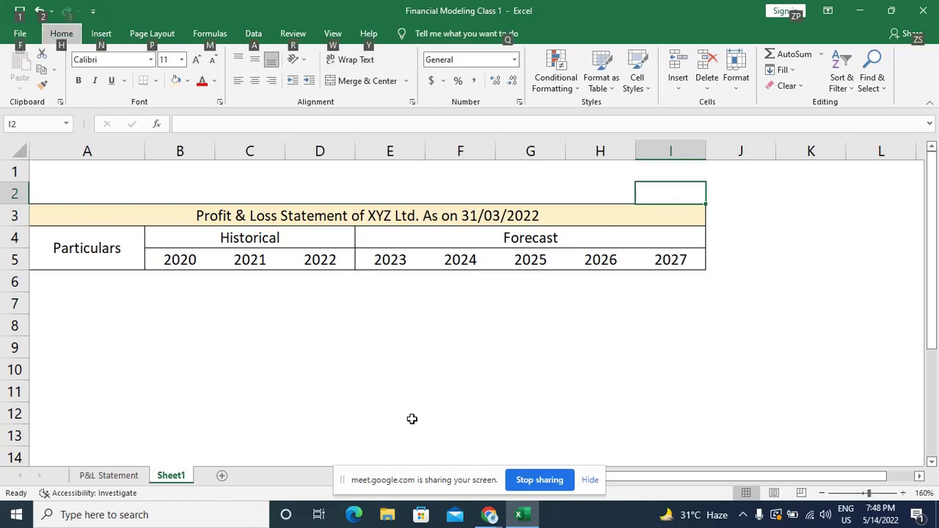
key("Escape")
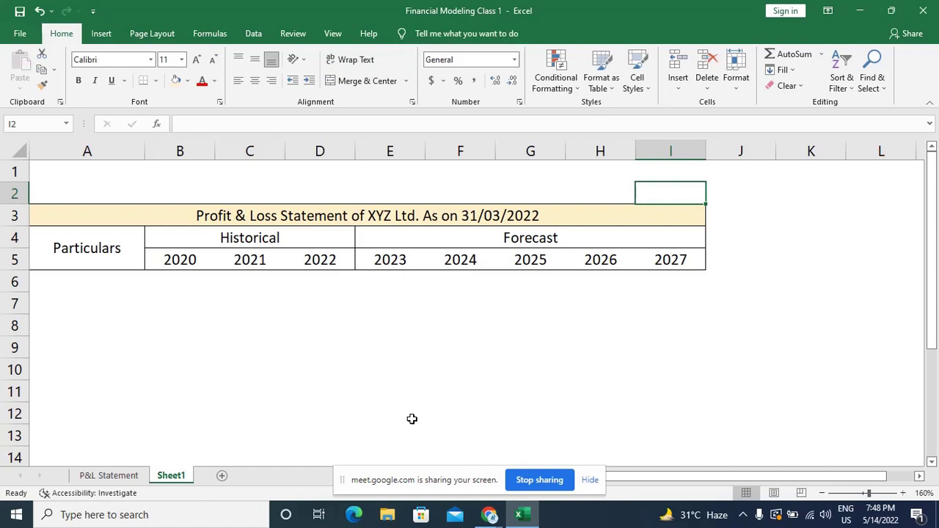
type("1")
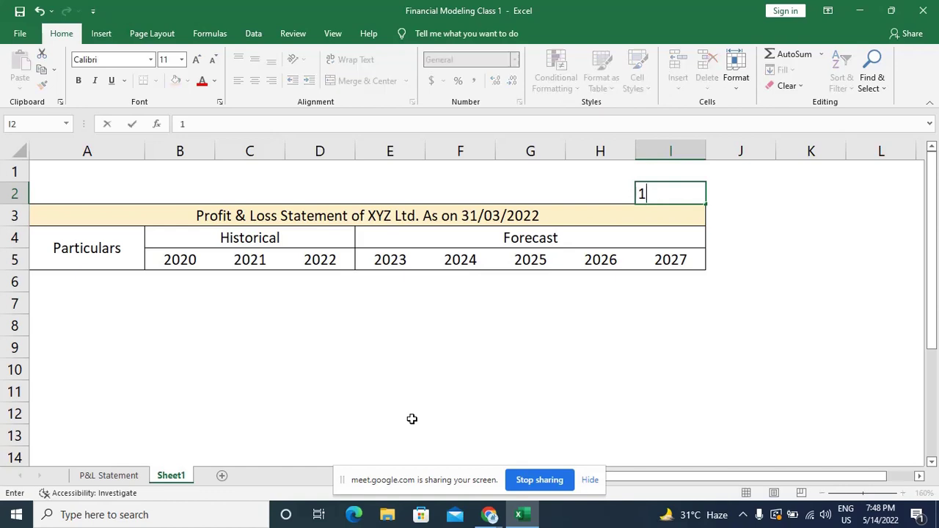
key("BackSpace")
key("Escape")
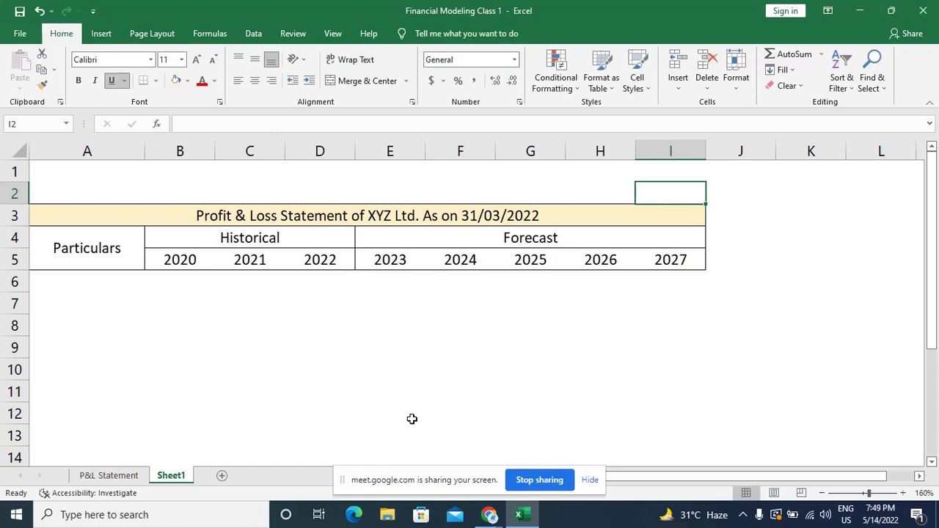
left_click(557, 331)
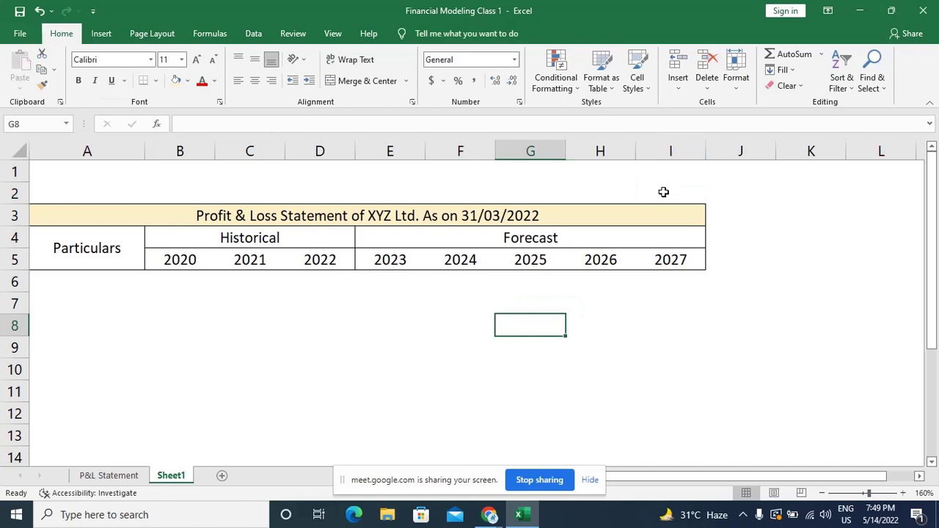
Apply the Currency format to cell I2 and try to enter a $ sign there.
left_click(661, 192)
key("ctrl+shift+4")
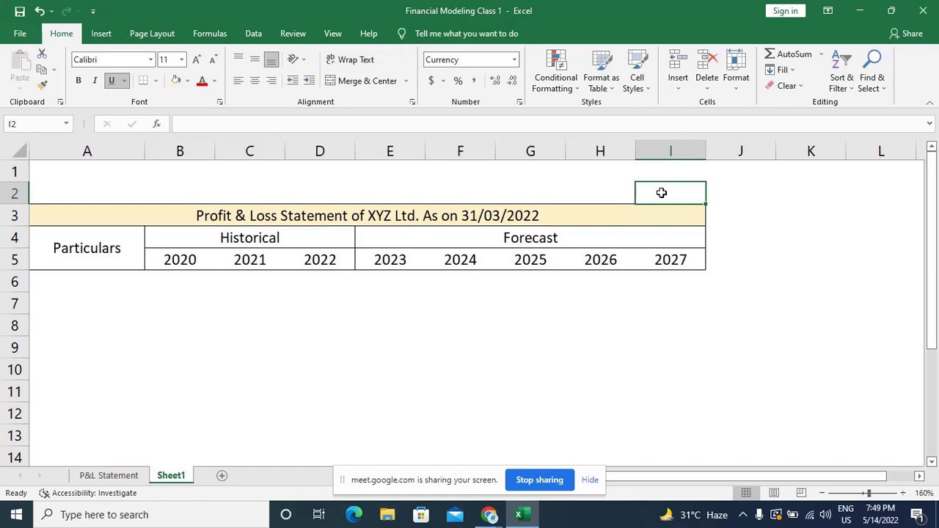
type("$")
key("BackSpace")
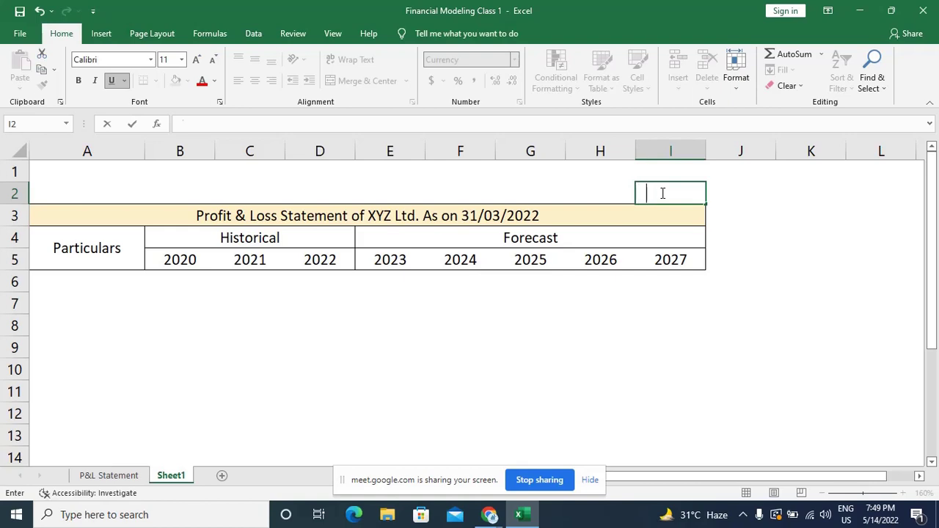
type("$")
key("BackSpace")
key("Escape")
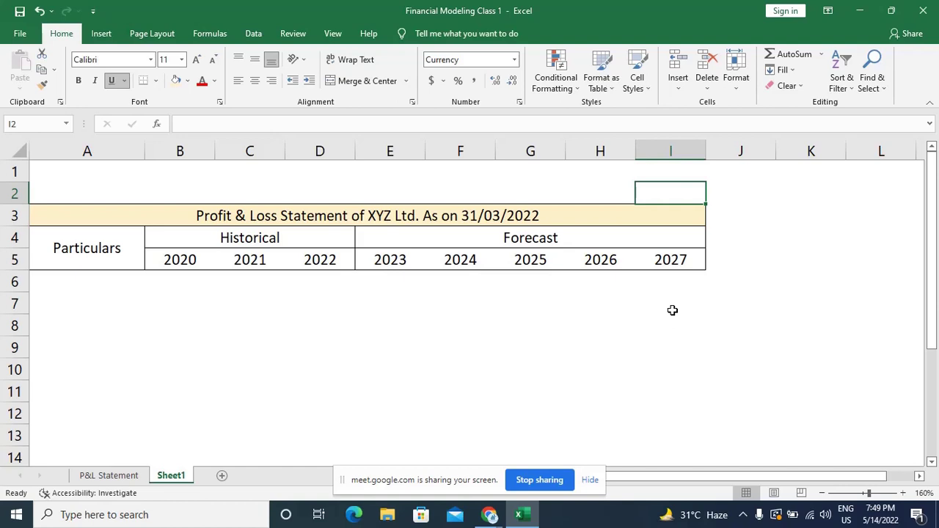
key("ctrl+u")
type("$")
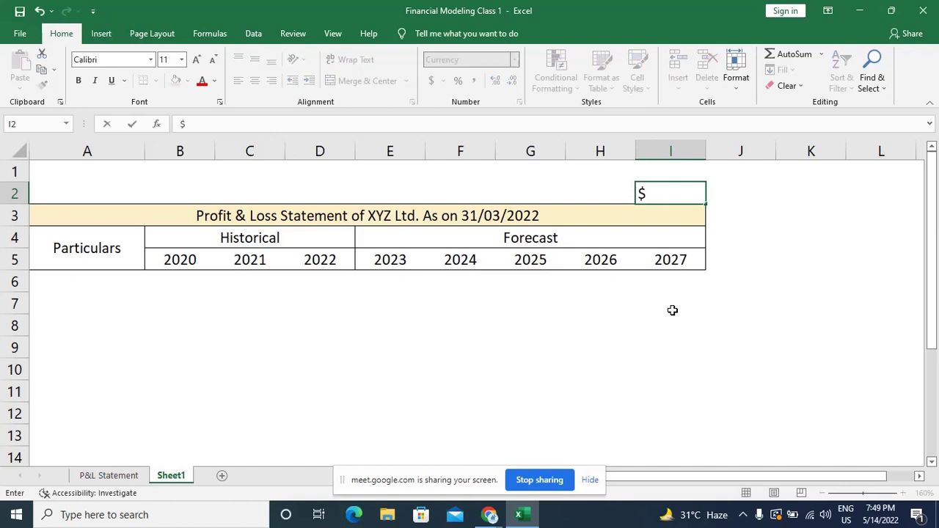
key("BackSpace")
type("$5")
key("BackSpace")
key("BackSpace")
type("$")
key("BackSpace")
key("Return")
key("Up")
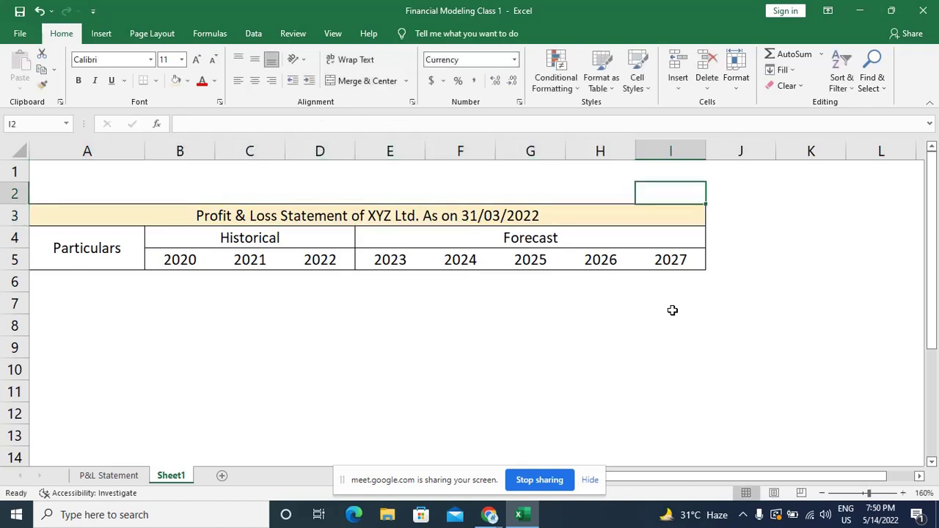
Check the currency unit note in cell L4 of the P&L Statement sheet and return to Sheet1.
left_click(125, 476)
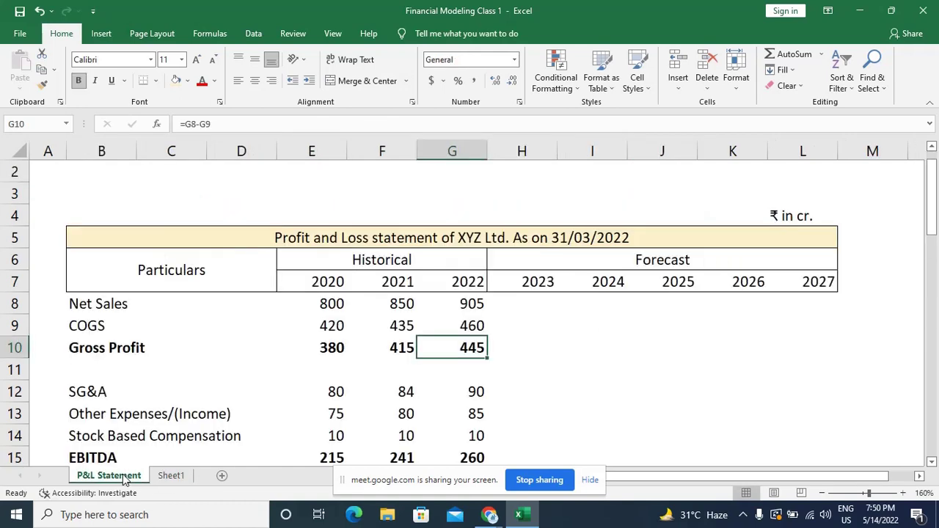
left_click(801, 218)
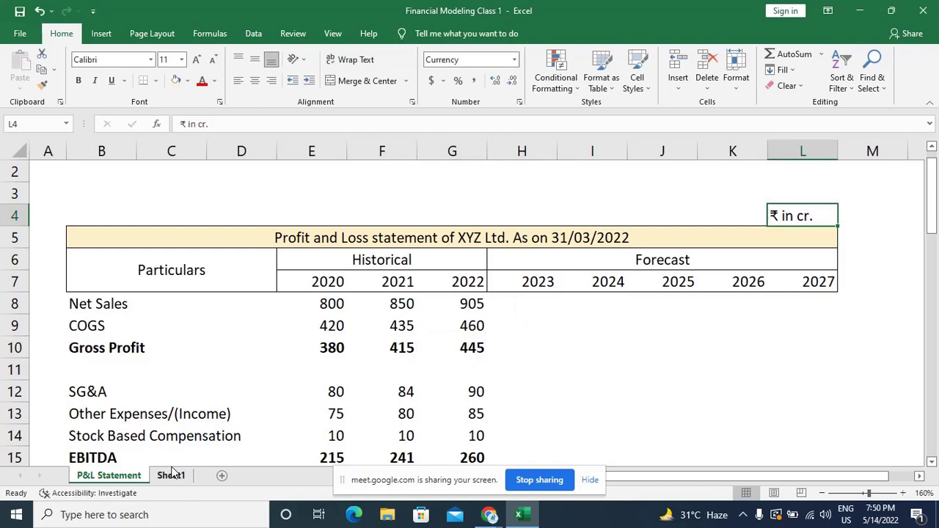
left_click(171, 474)
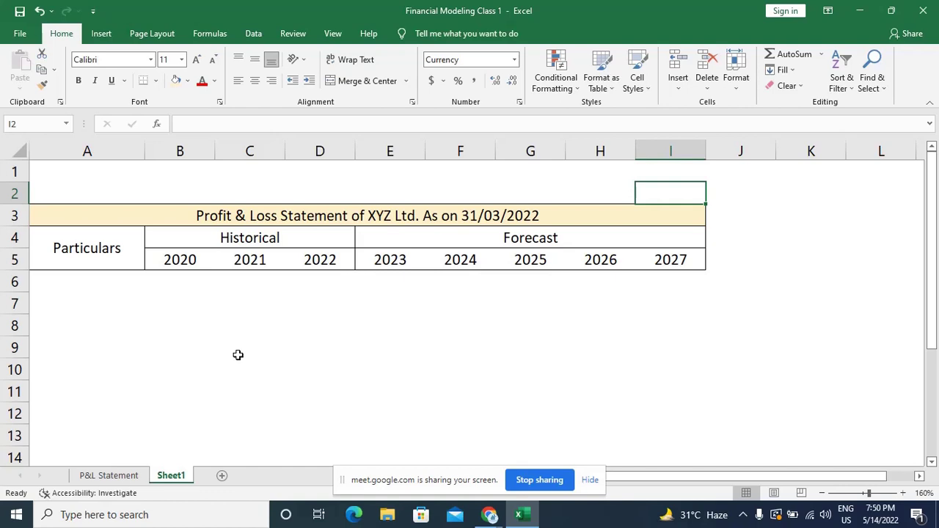
Apply underline formatting to cell I2 and fill the cell with red.
key("ctrl+u")
left_click(190, 82)
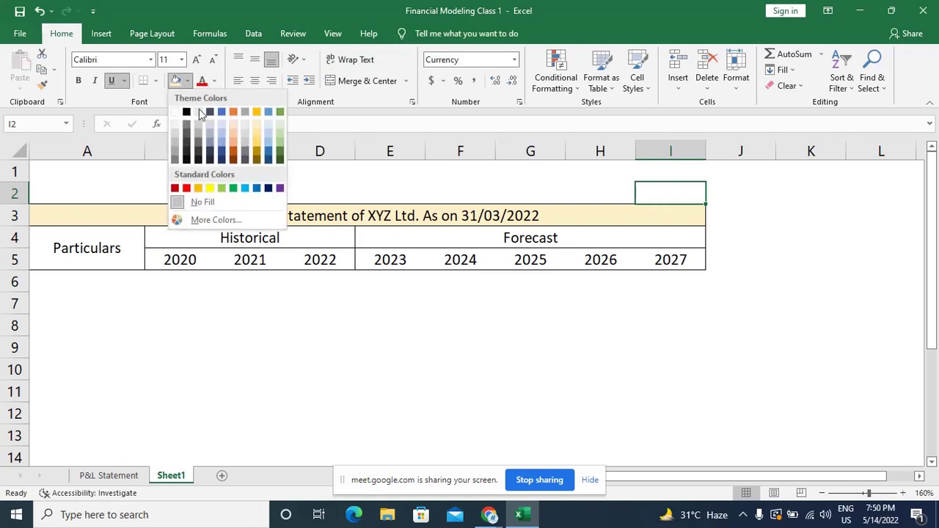
left_click(185, 189)
Enter the first two line items under Particulars in Sheet1: Net Sales in A6 and COGS in A7.
left_click(90, 292)
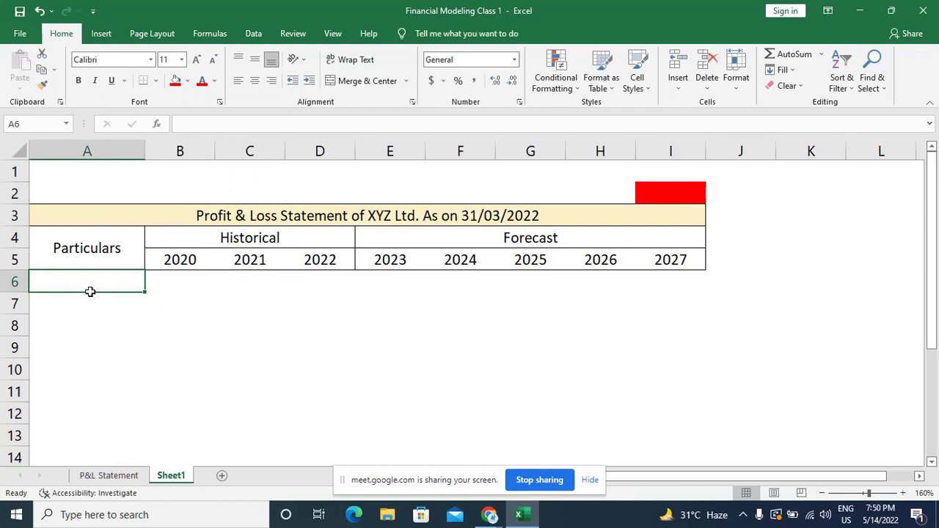
left_click(108, 475)
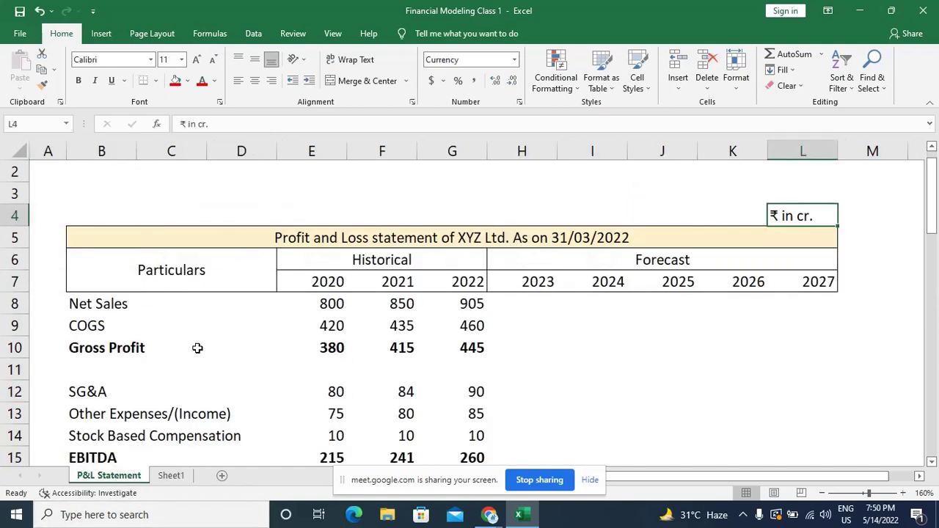
key("alt+Tab")
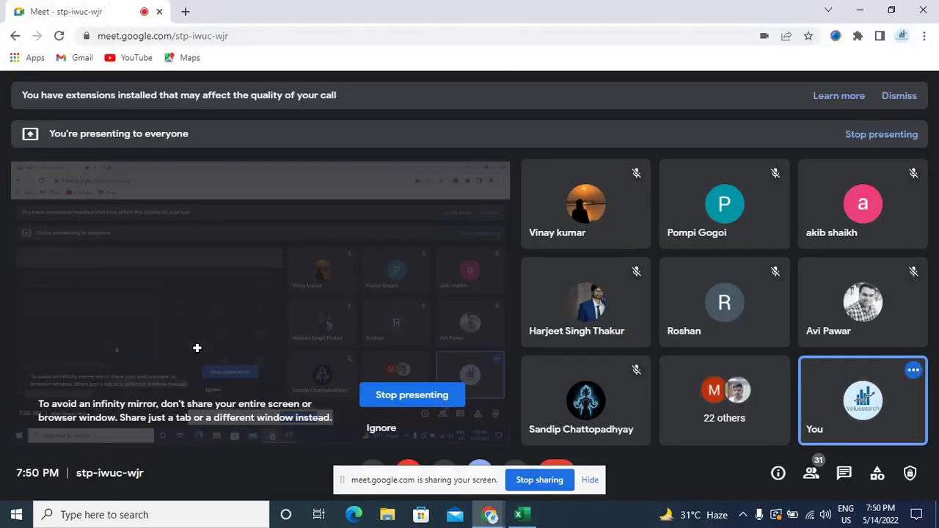
key("alt+Tab")
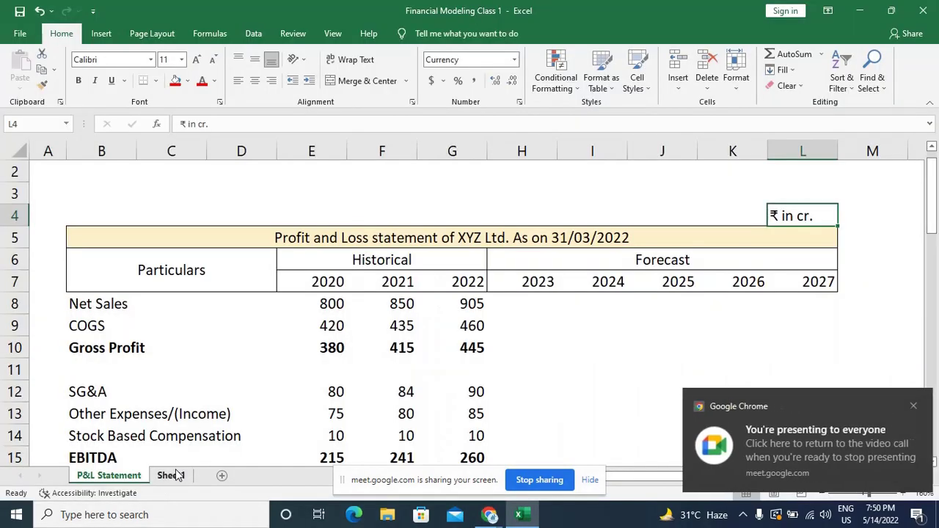
left_click(173, 475)
type("N")
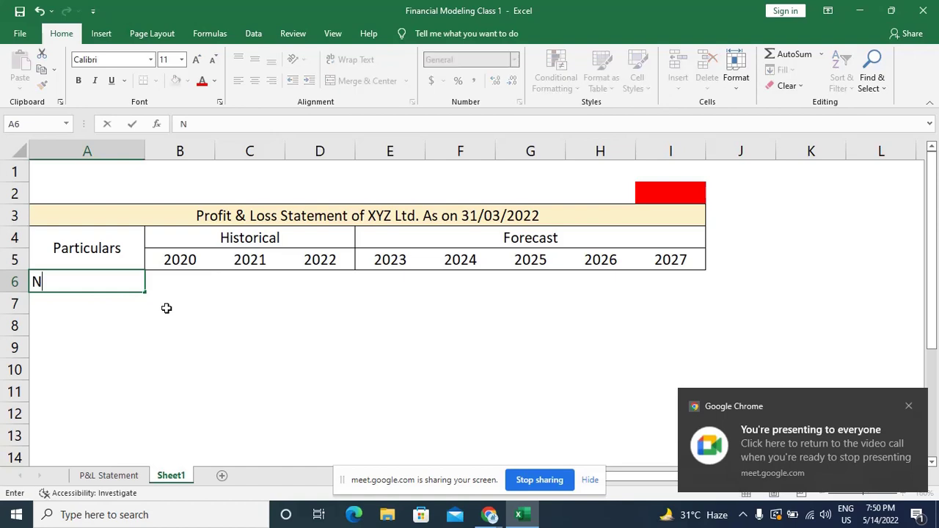
type("et Sales")
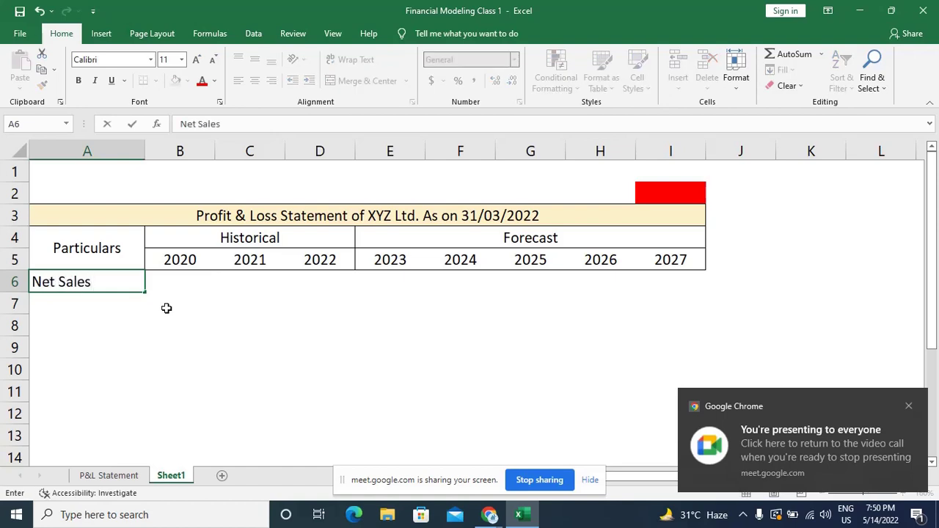
key("Return")
type("C")
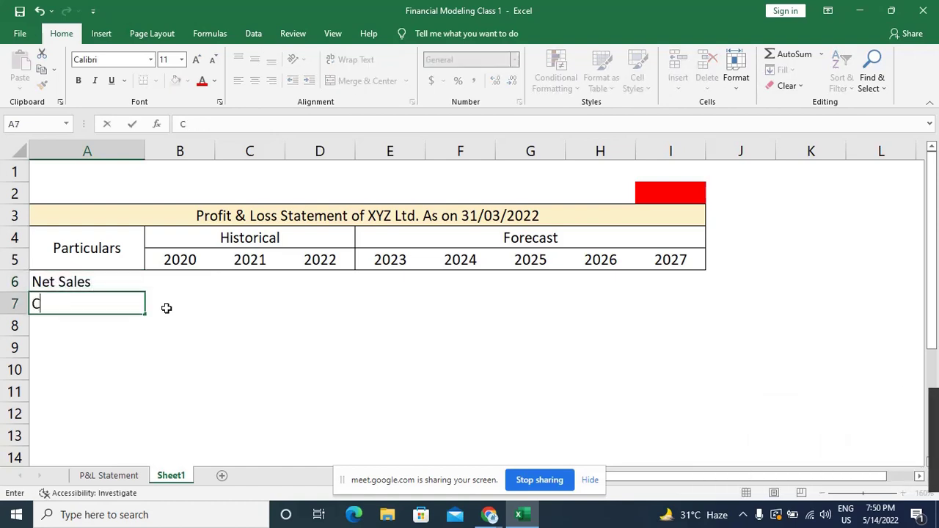
type("OGS")
key("Return")
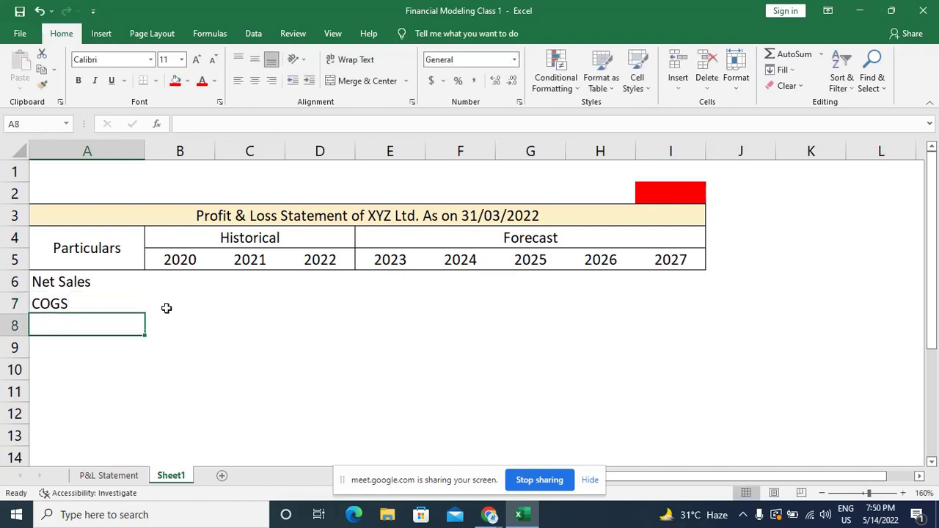
Enter Gross Profit as the line item in cell A8 and make it bold.
type("G")
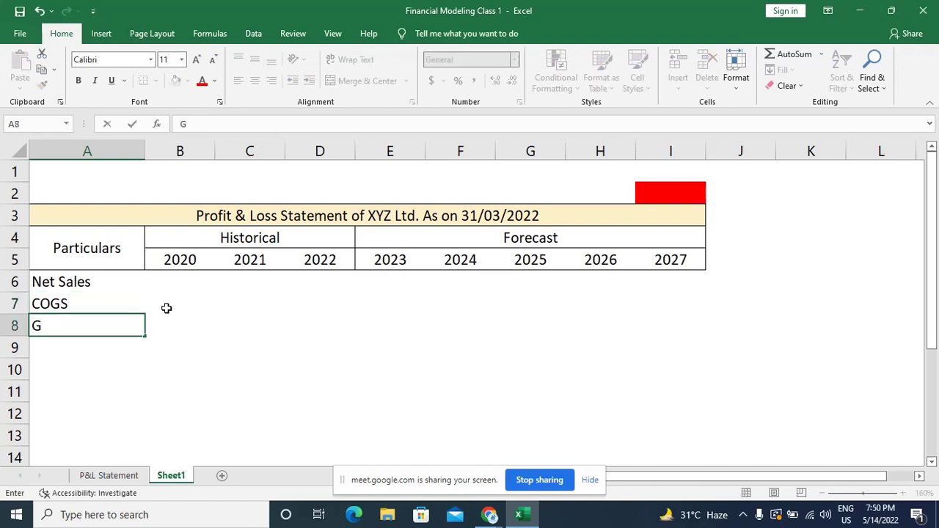
type("ross Profit")
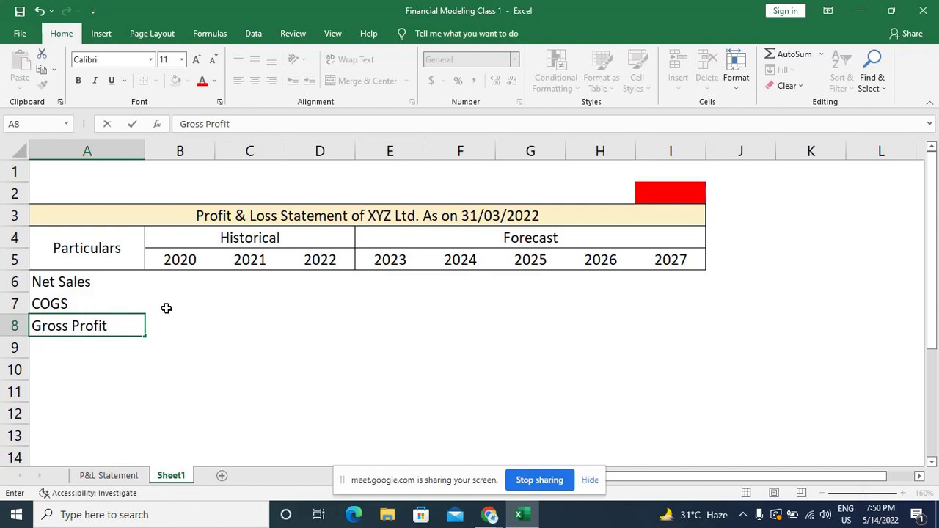
key("Return")
key("Up")
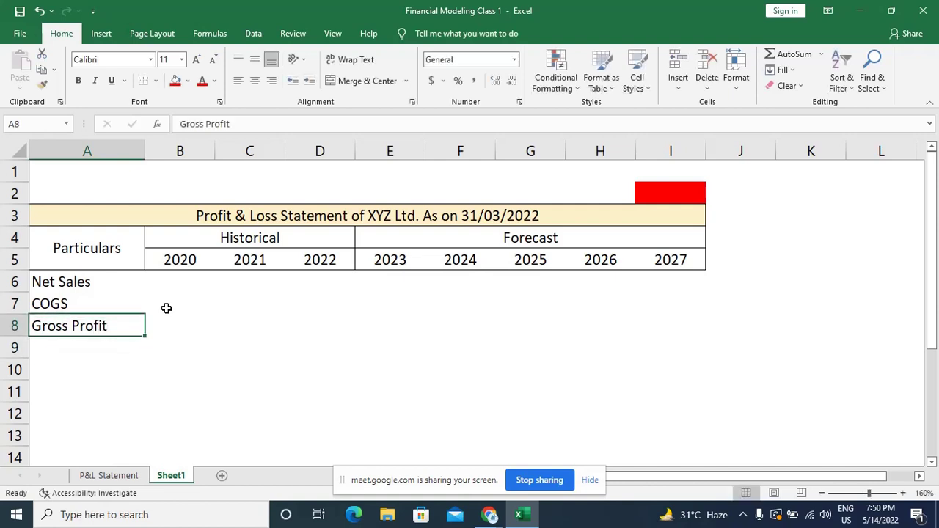
key("ctrl+b")
Copy the 2020–2022 Net Sales and COGS figures from E8:G9 of the P&L Statement sheet into Sheet1 starting at B6.
key("Right")
key("Up")
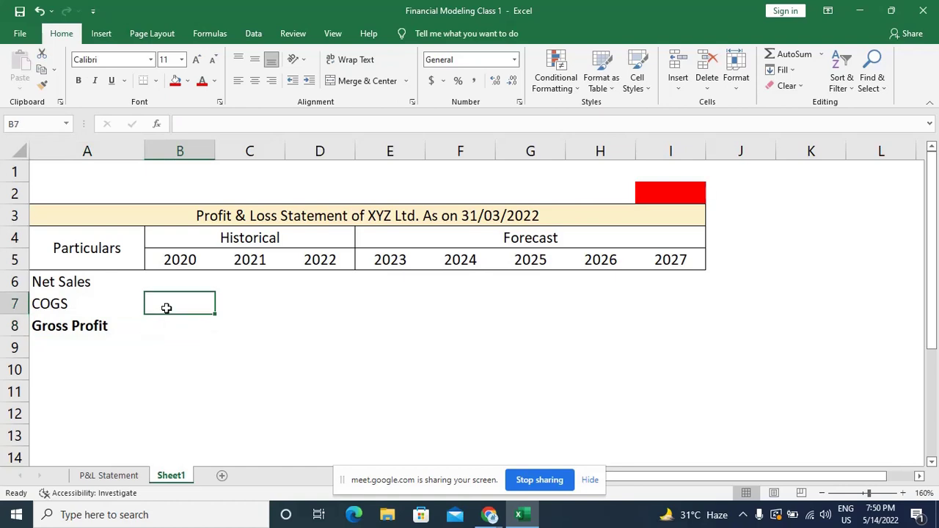
key("Up")
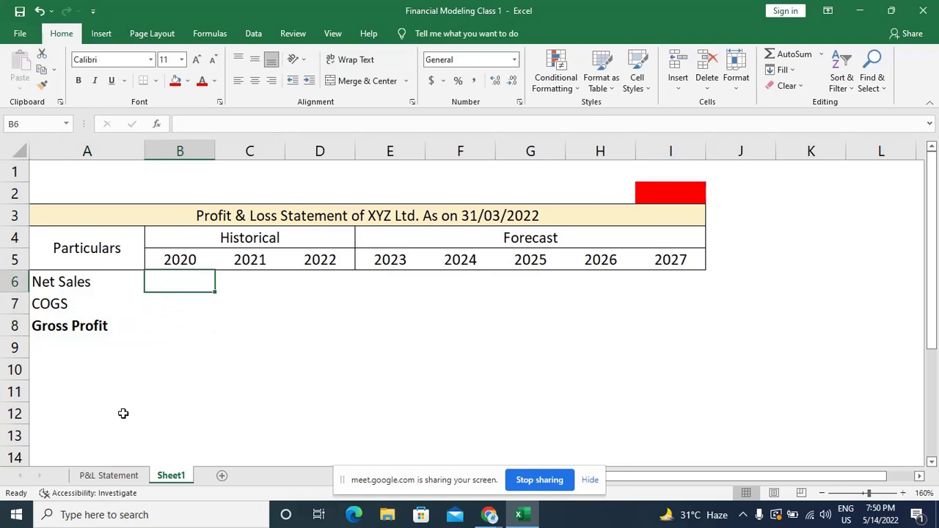
left_click(107, 476)
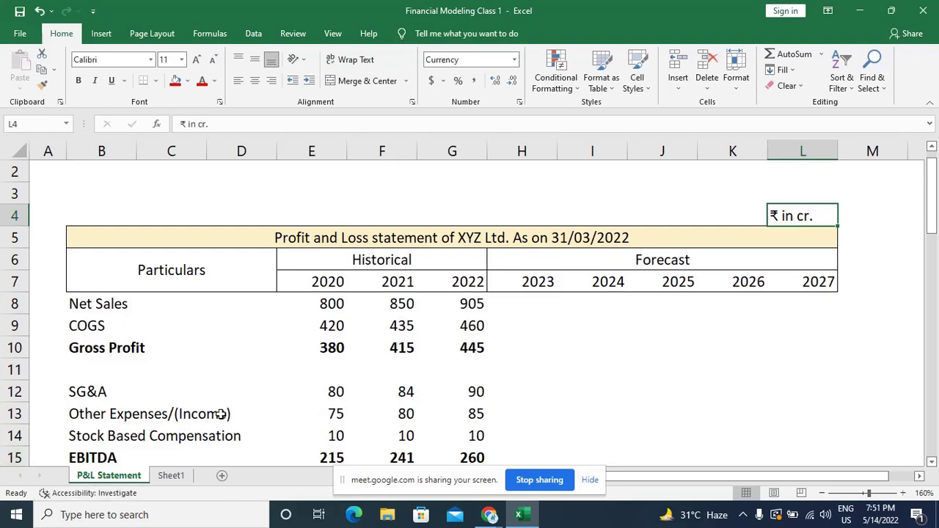
left_click(327, 413)
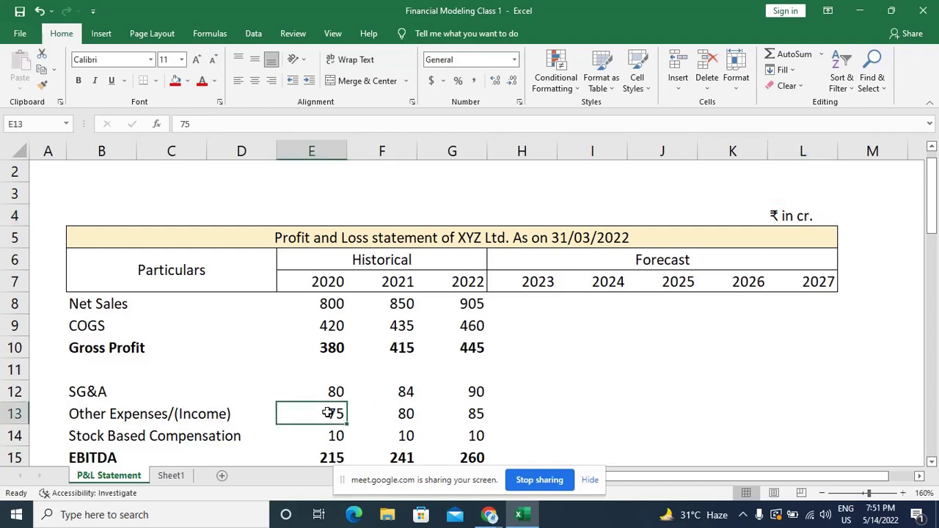
left_click(328, 457)
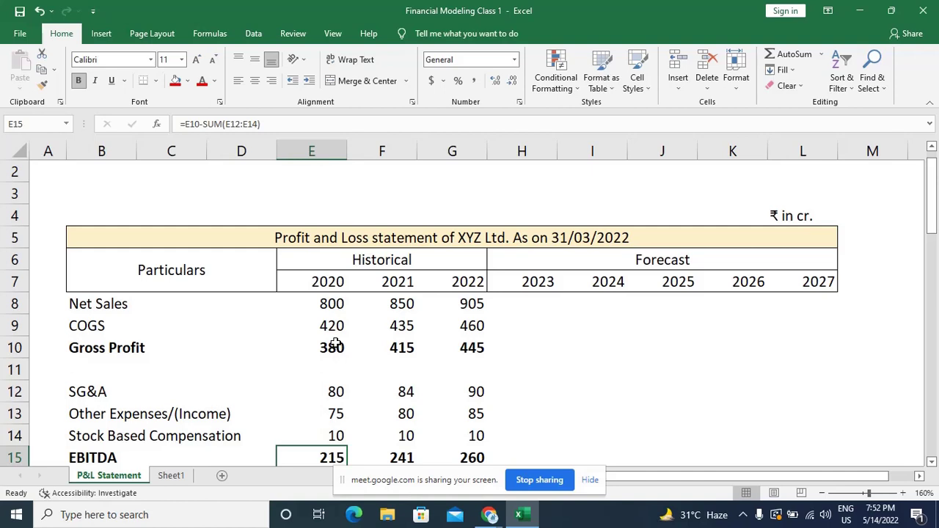
left_click_drag(326, 302, 465, 318)
key("ctrl+c")
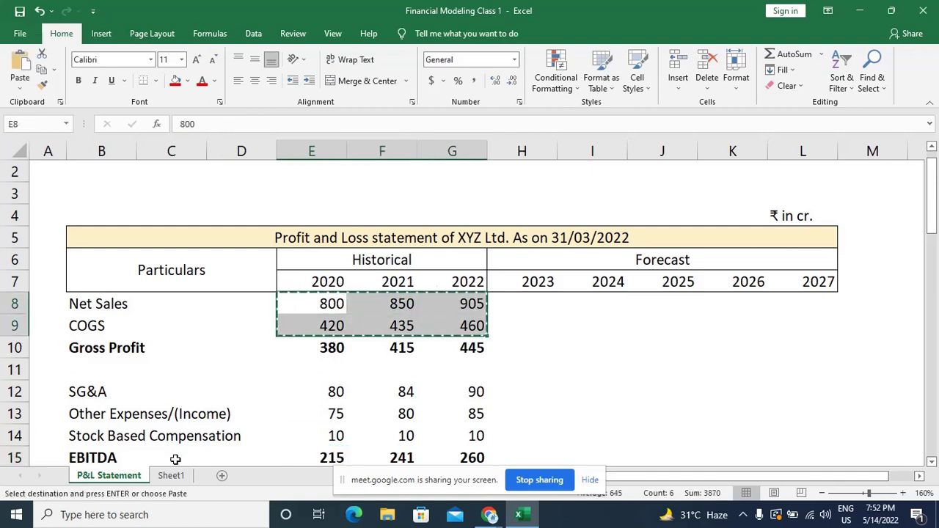
left_click(170, 475)
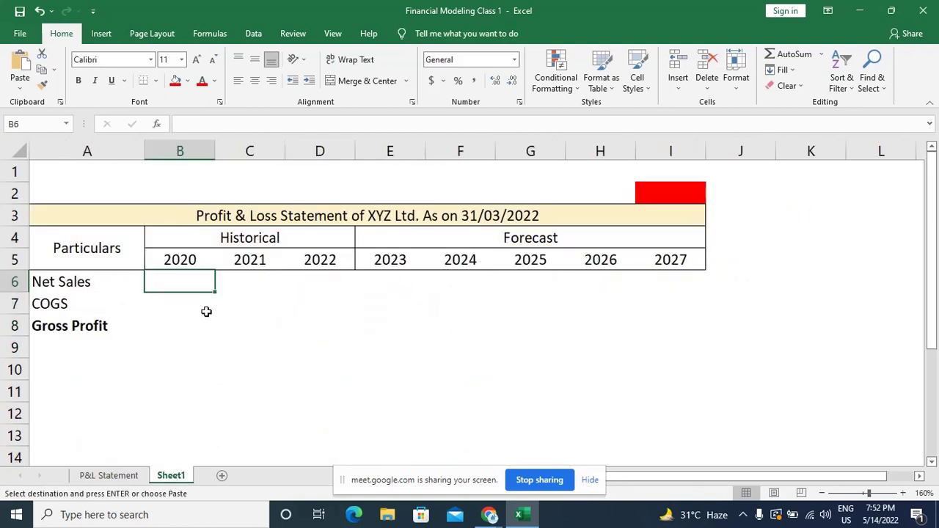
key("ctrl+v")
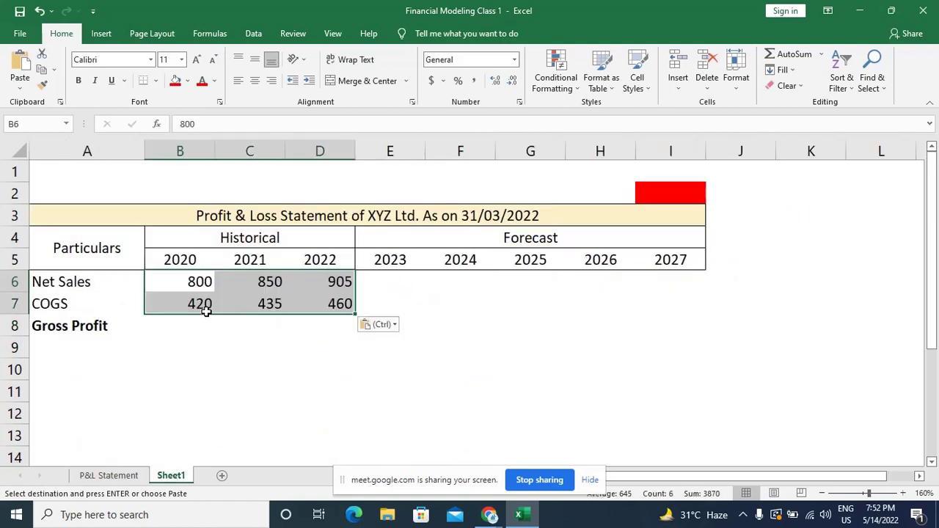
Calculate the 2020 Gross Profit in B8 with the formula =B6-B7.
left_click(207, 310)
left_click(210, 316)
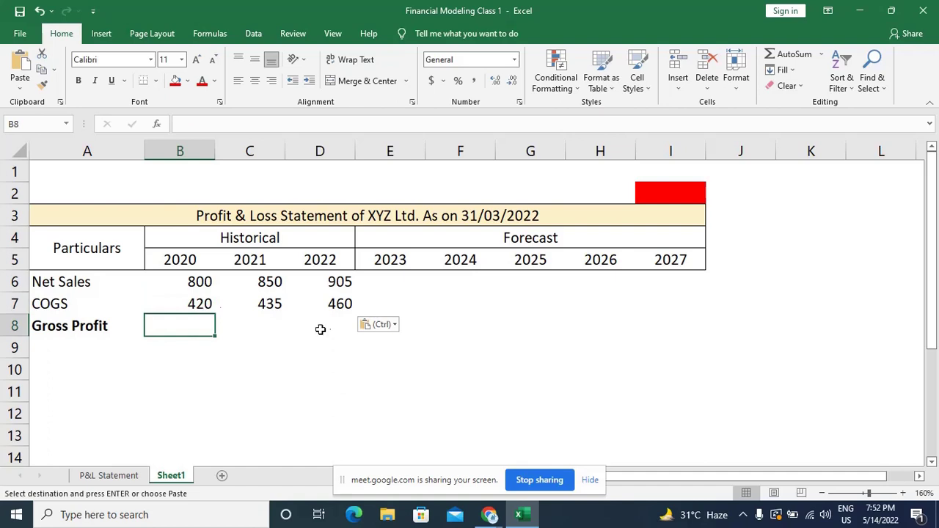
type("=")
key("Up")
key("Up")
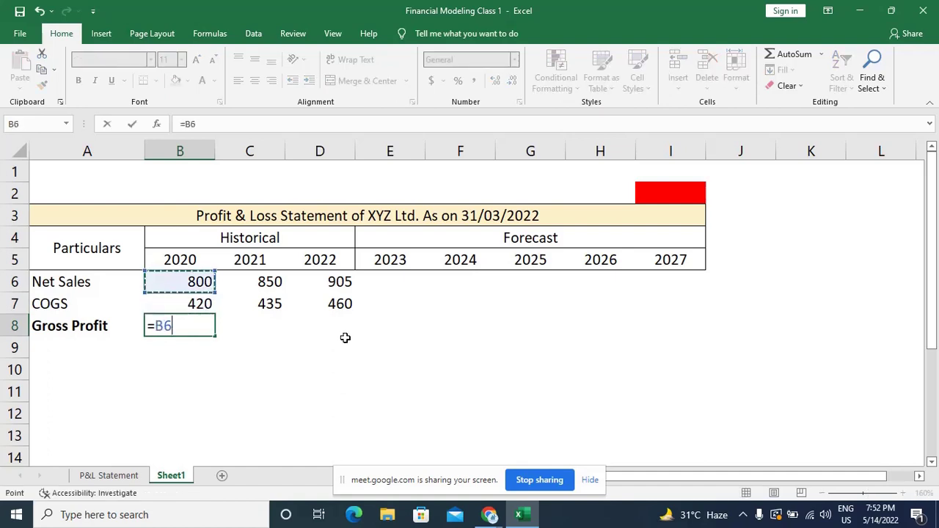
type("-")
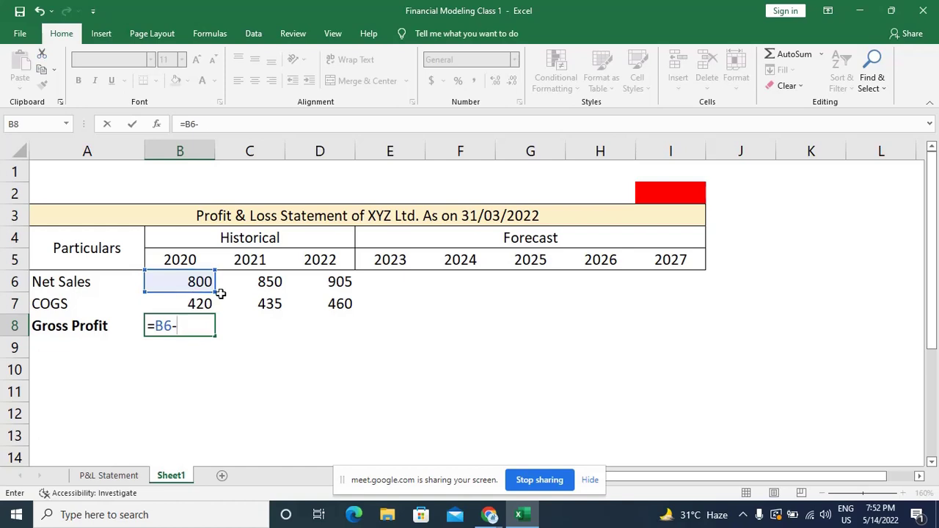
key("Up")
key("Return")
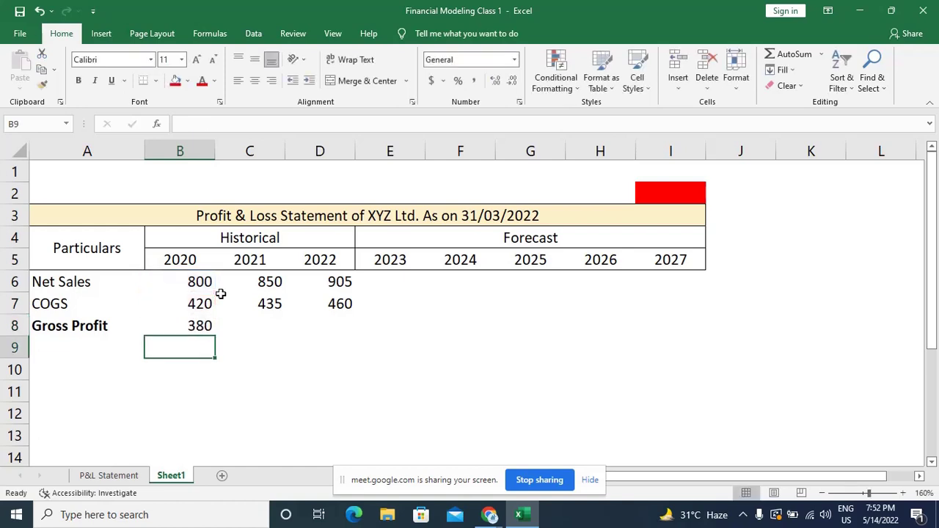
Fill the Gross Profit formula from B8 across to D8 and make the three values bold.
key("Up")
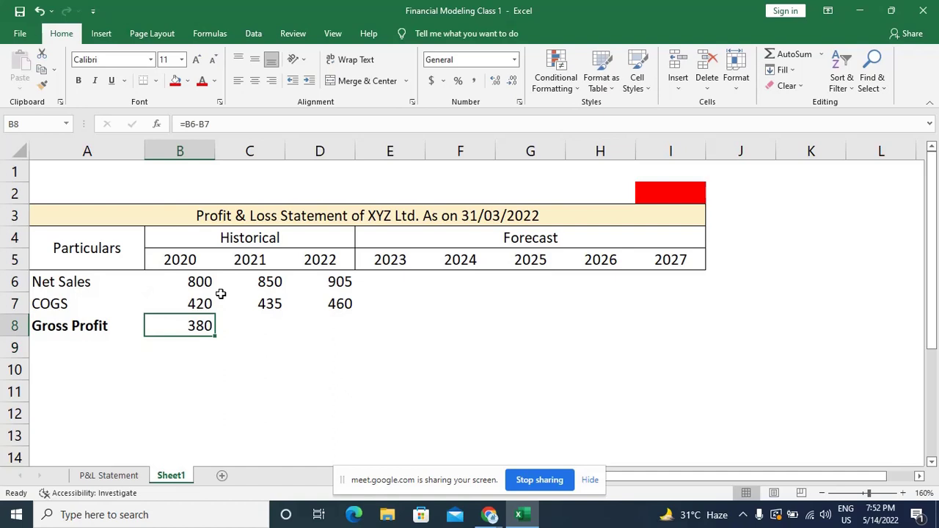
key("shift+Right")
key("shift+Right")
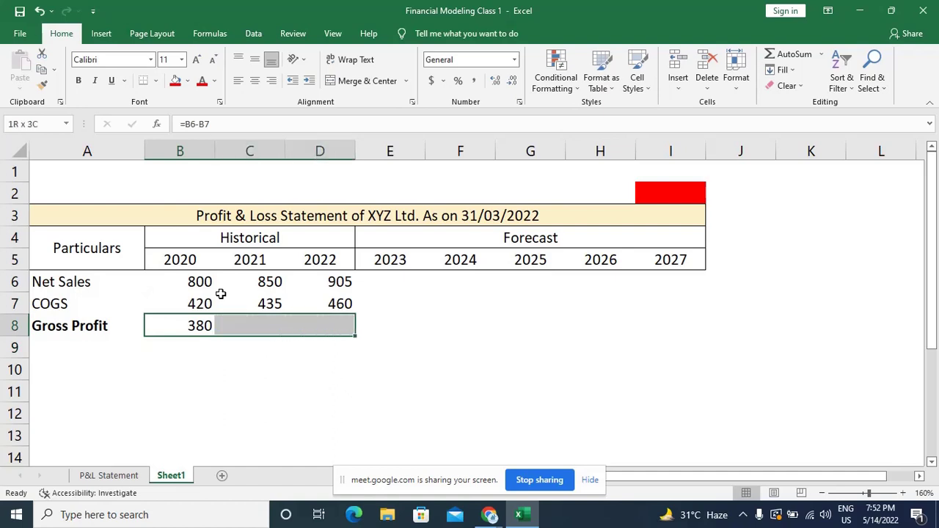
key("ctrl+r")
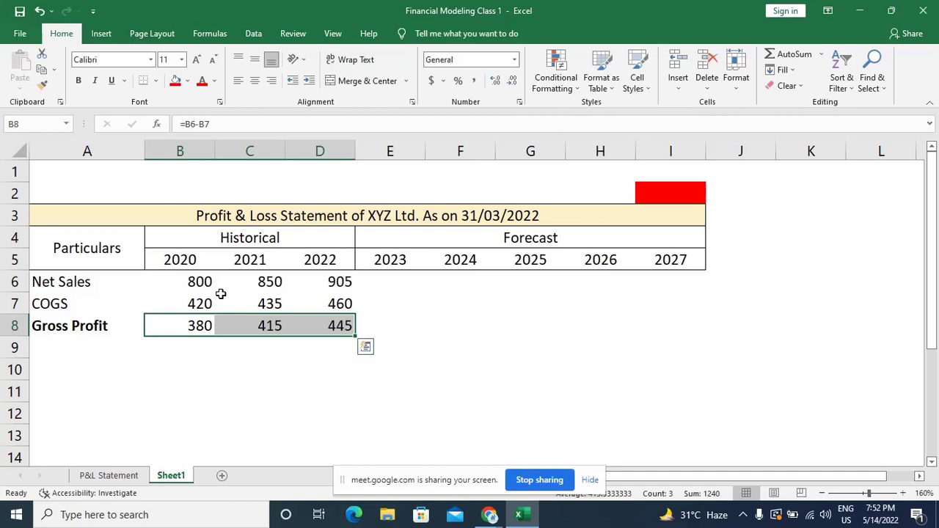
key("ctrl+b")
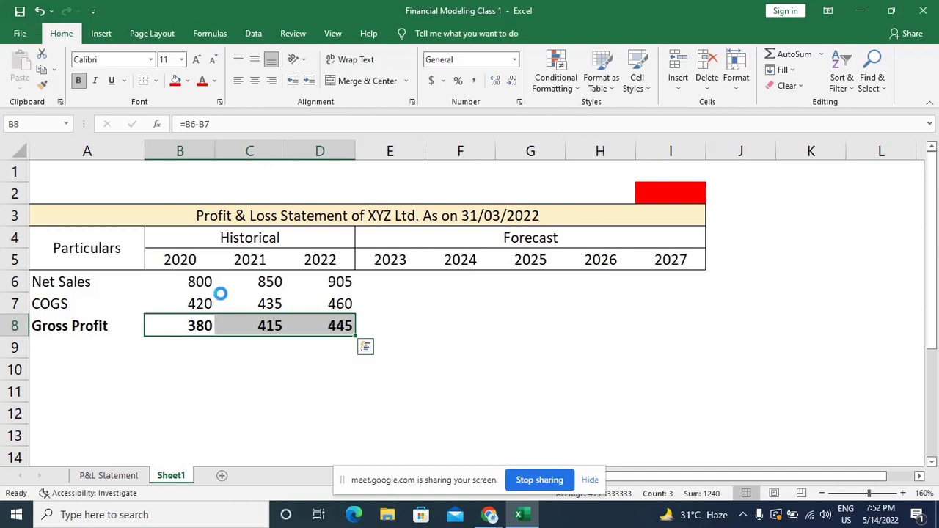
Examine the cell references in the Gross Profit formulas in C8 and D8 without changing them.
key("Right")
key("F2")
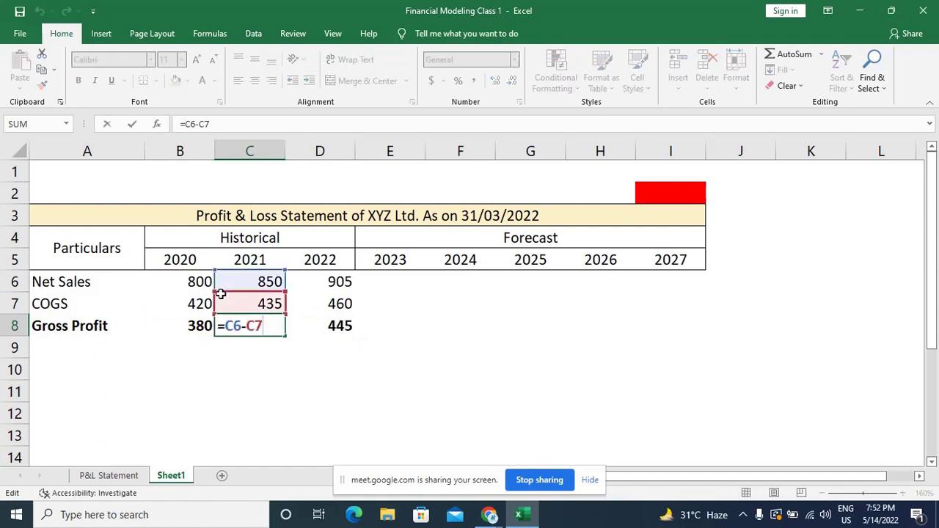
key("Escape")
key("Right")
key("F2")
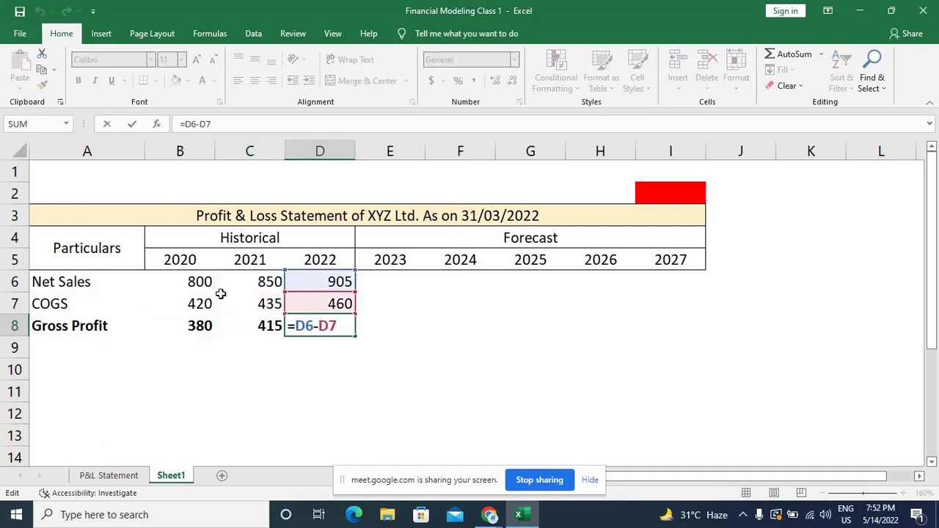
key("Escape")
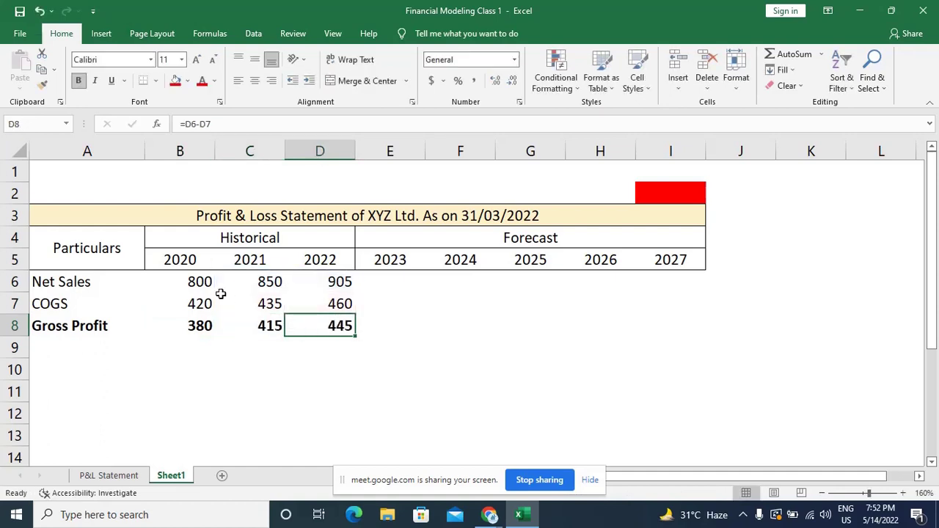
Copy the SG&A, Other Expenses/(Income) and Stock Based Compensation labels from the P&L Statement sheet to Sheet1 starting at A10, and widen column A.
key("Home")
key("Down")
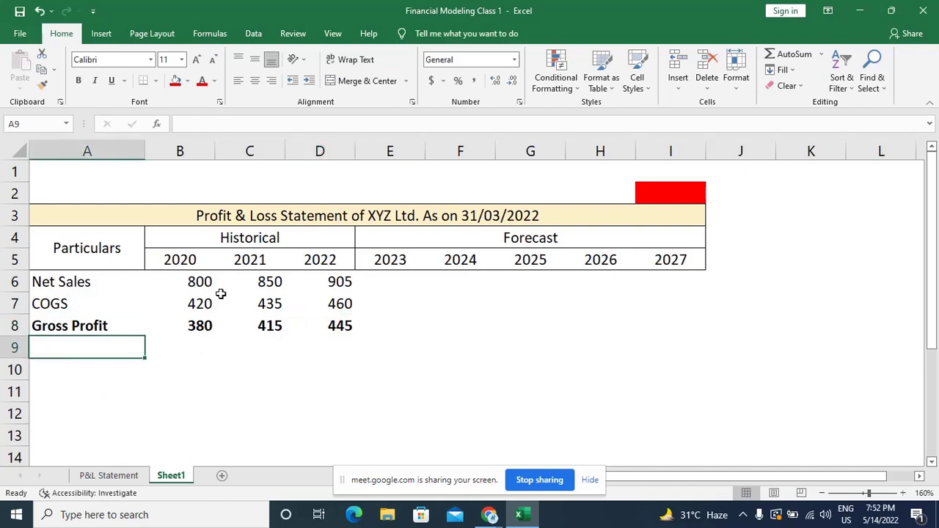
left_click(136, 477)
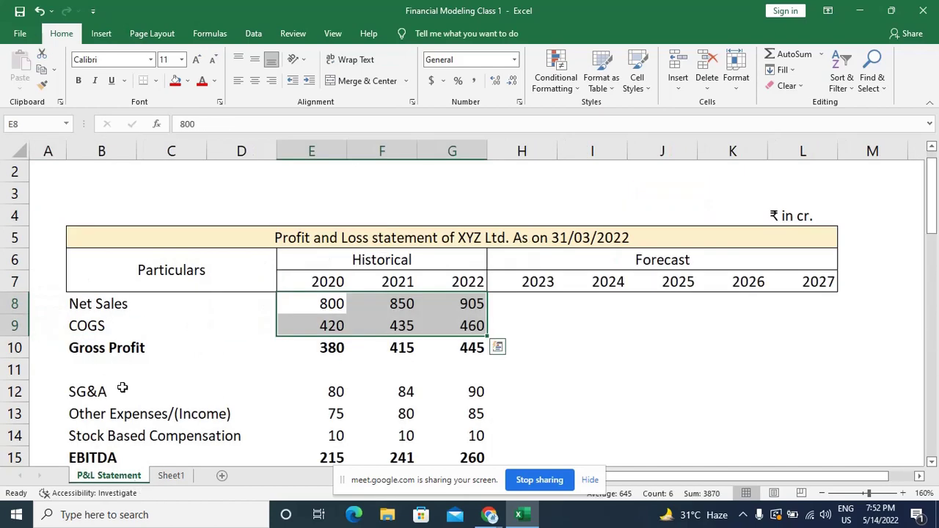
scroll(123, 388, "down", 1)
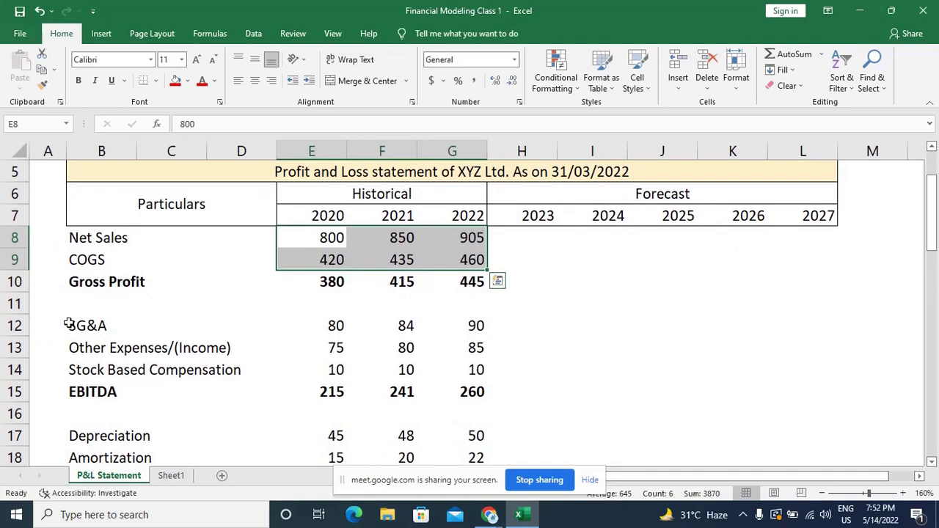
left_click_drag(70, 325, 138, 362)
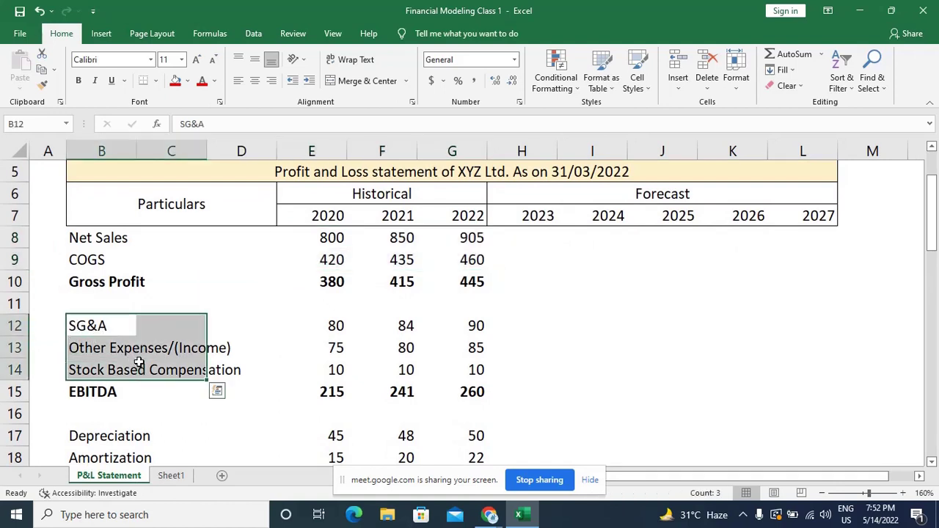
key("ctrl+c")
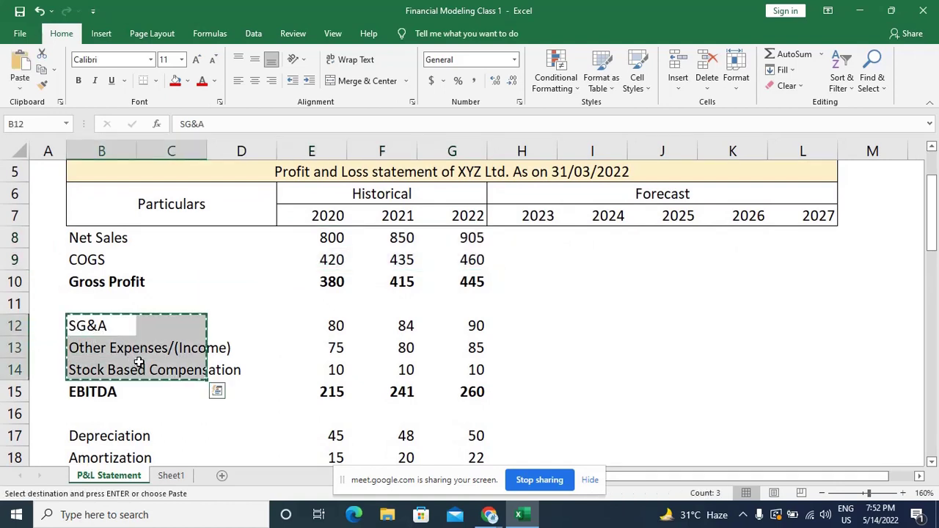
left_click(176, 476)
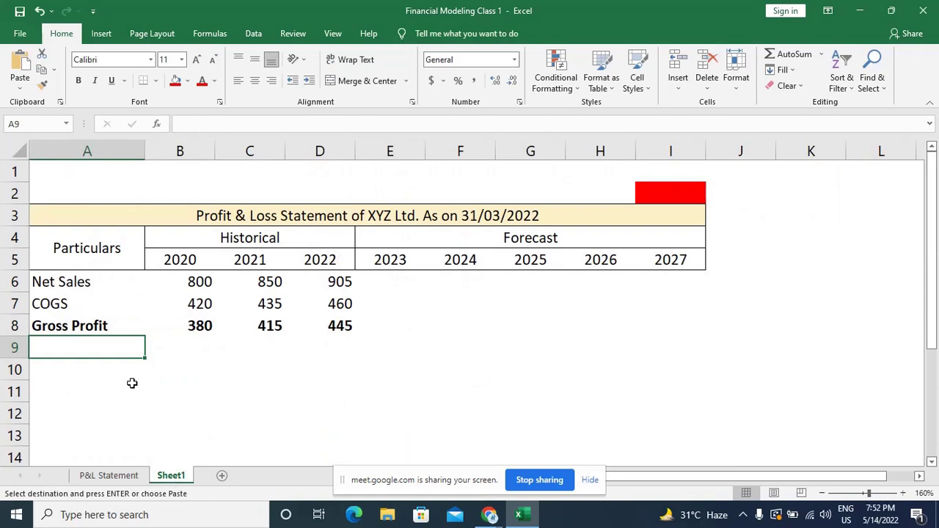
key("Down")
key("ctrl+v")
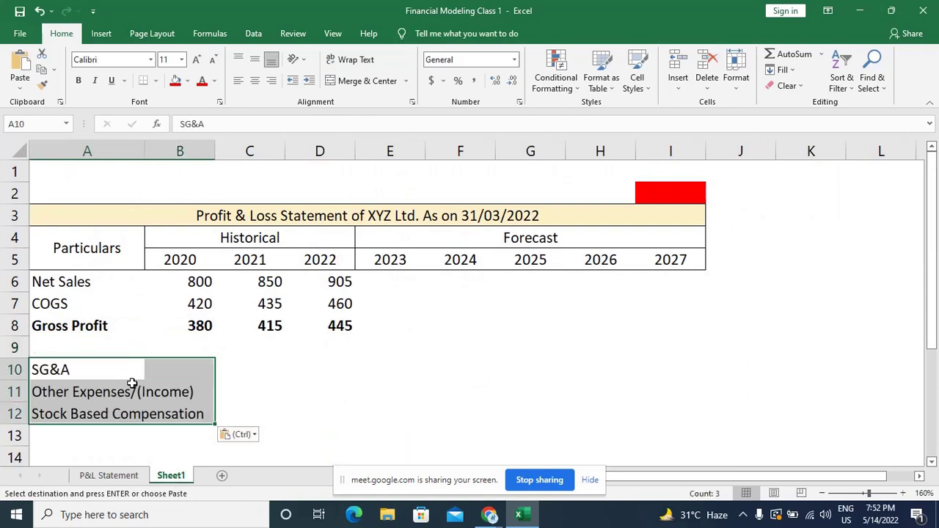
left_click(198, 363)
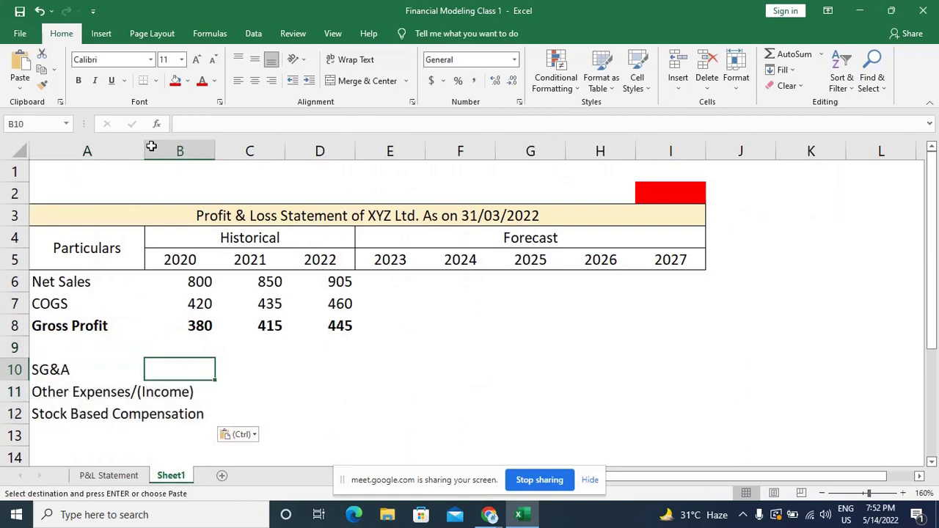
left_click_drag(144, 149, 200, 147)
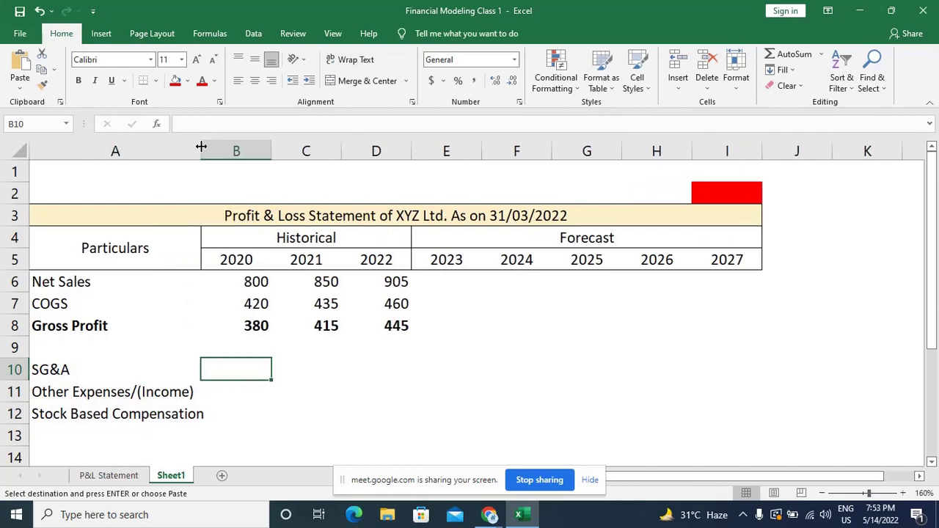
Copy the 2020–2022 expense figures from E12:G14 of the P&L Statement sheet into Sheet1 starting at B10.
left_click(119, 476)
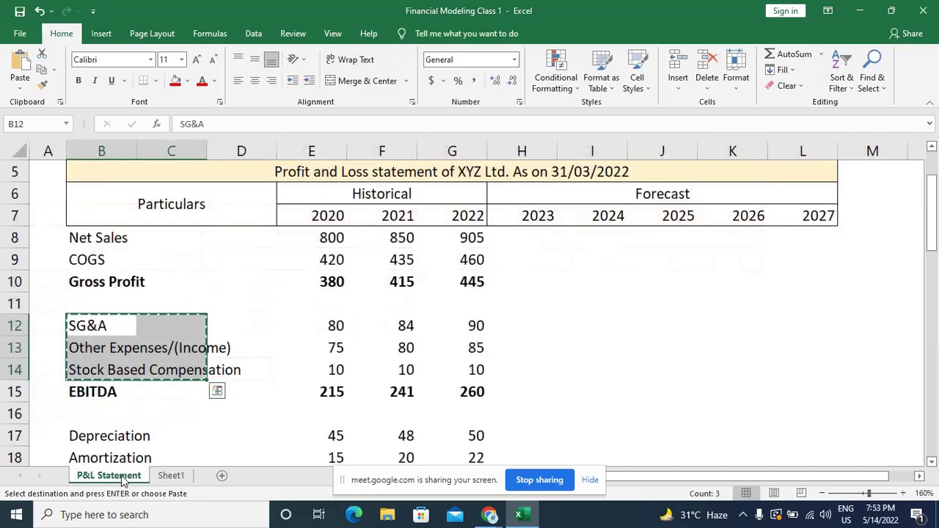
left_click(334, 325)
left_click_drag(334, 325, 473, 369)
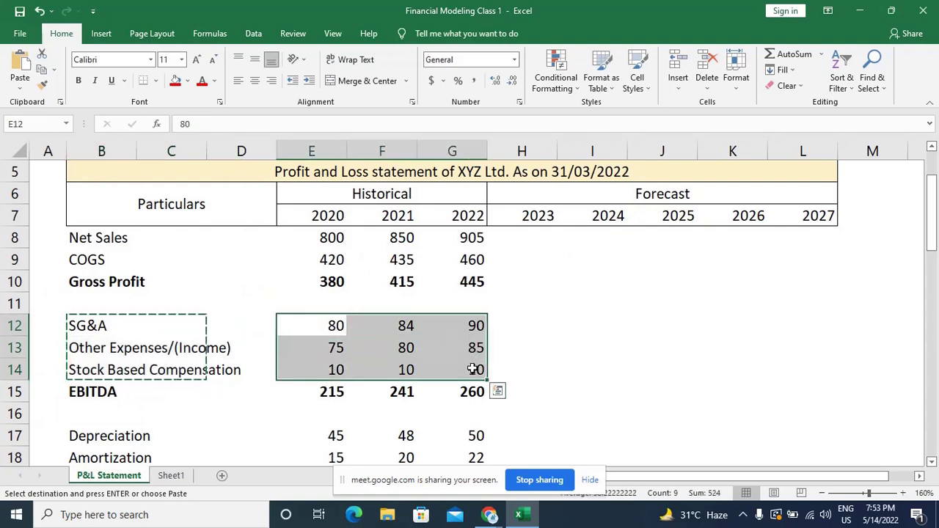
key("ctrl+c")
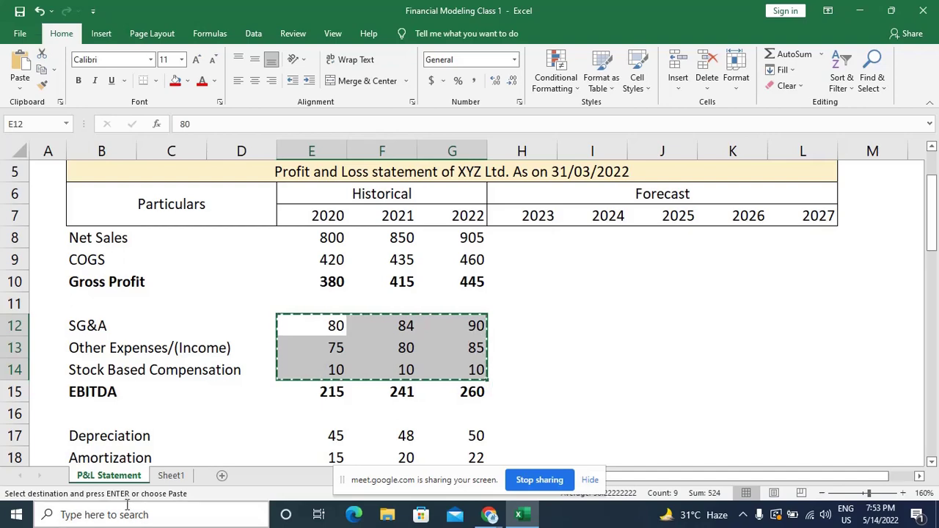
left_click(183, 478)
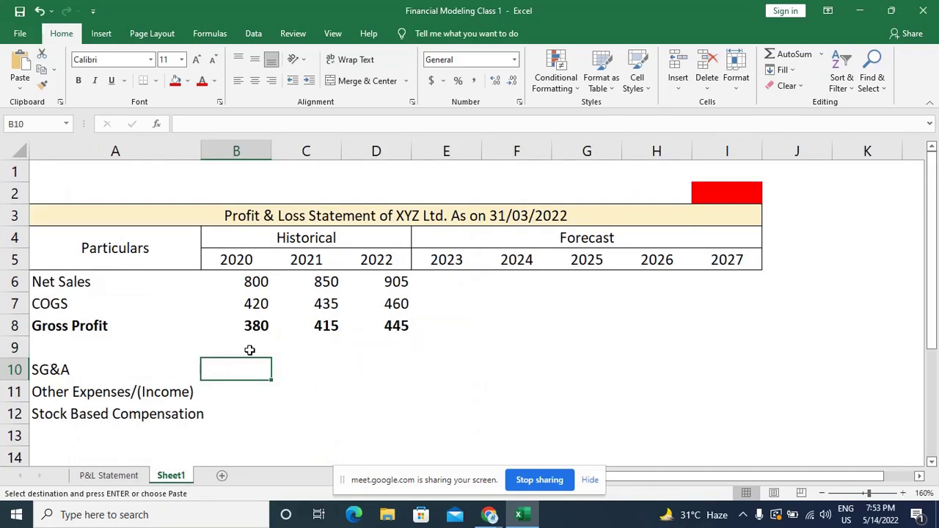
key("ctrl+v")
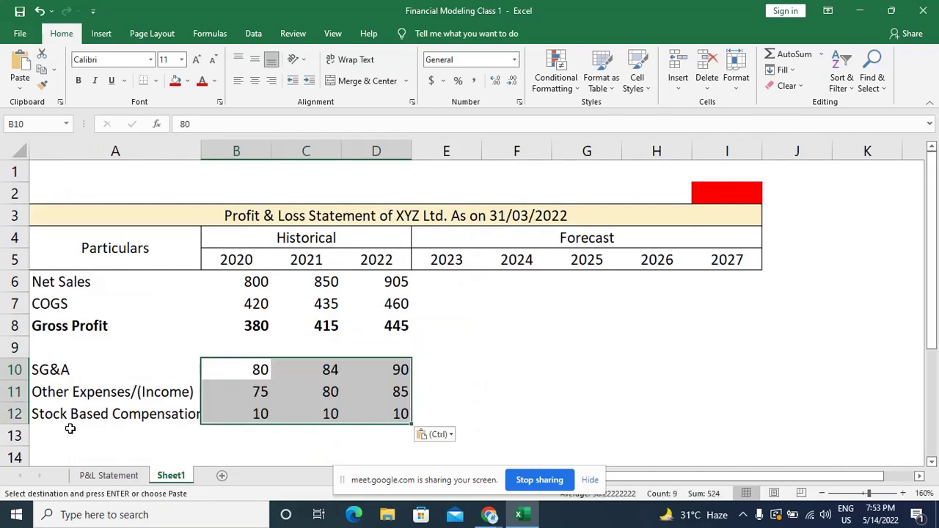
Check the row below Stock Based Compensation on the P&L Statement sheet and enter its label EBITDA in A13 of Sheet1.
left_click(38, 427)
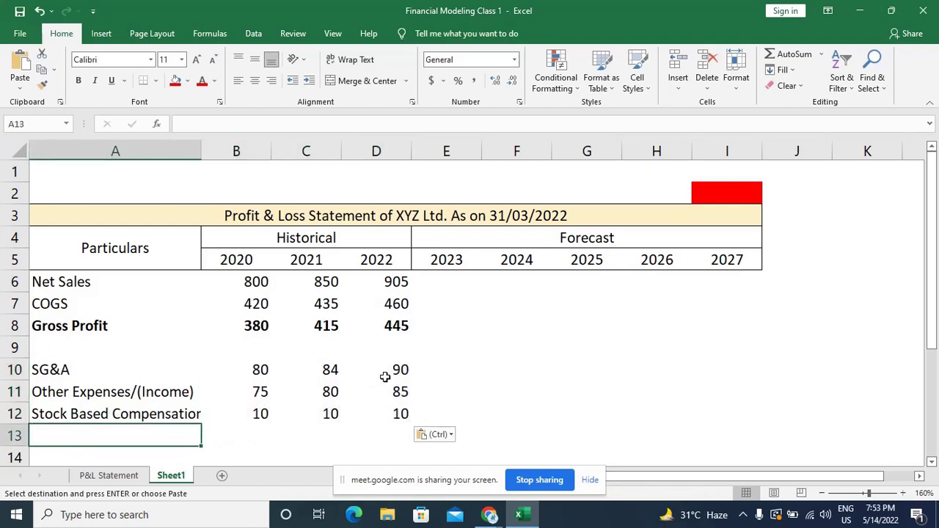
scroll(314, 375, "down", 1)
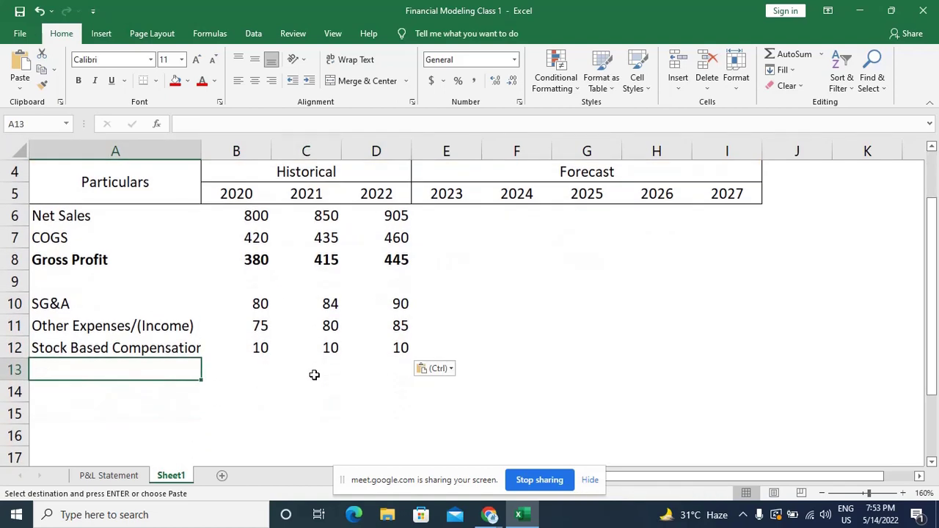
left_click(109, 476)
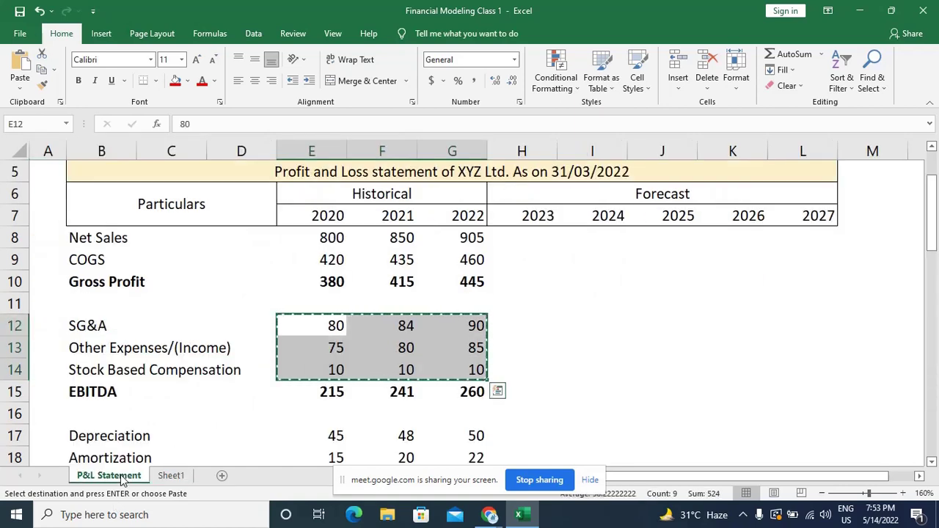
left_click(165, 475)
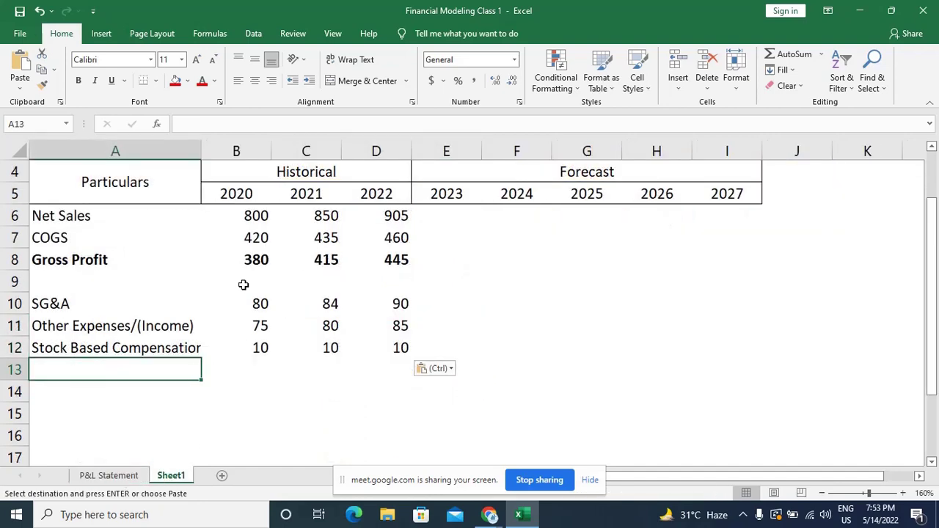
left_click(120, 476)
left_click(183, 406)
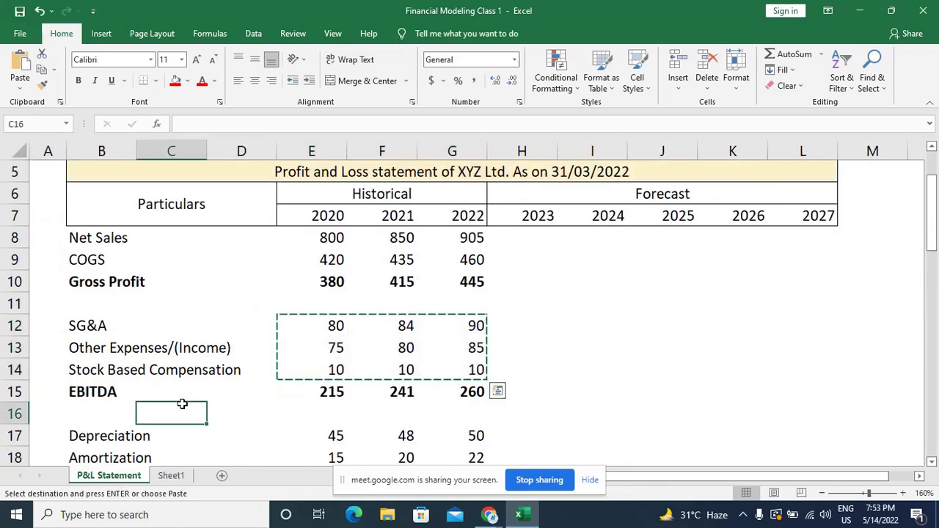
key("Escape")
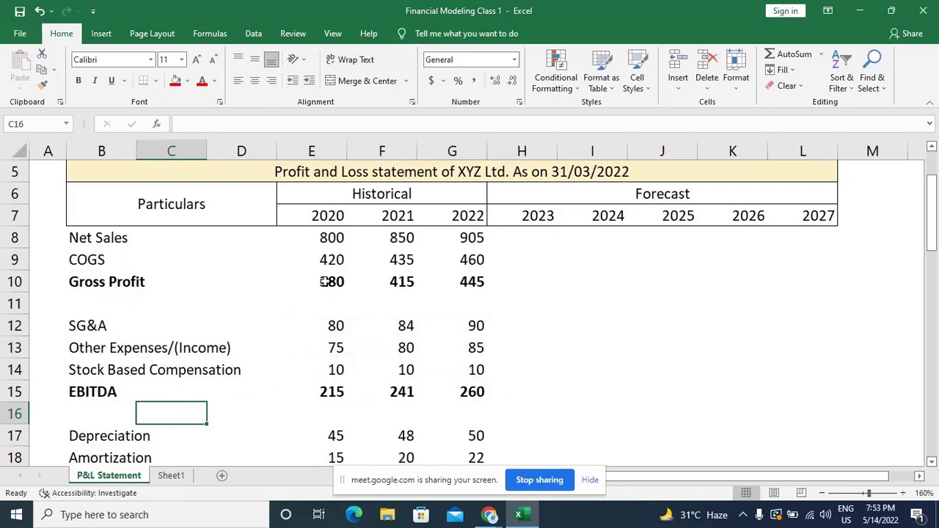
left_click(173, 477)
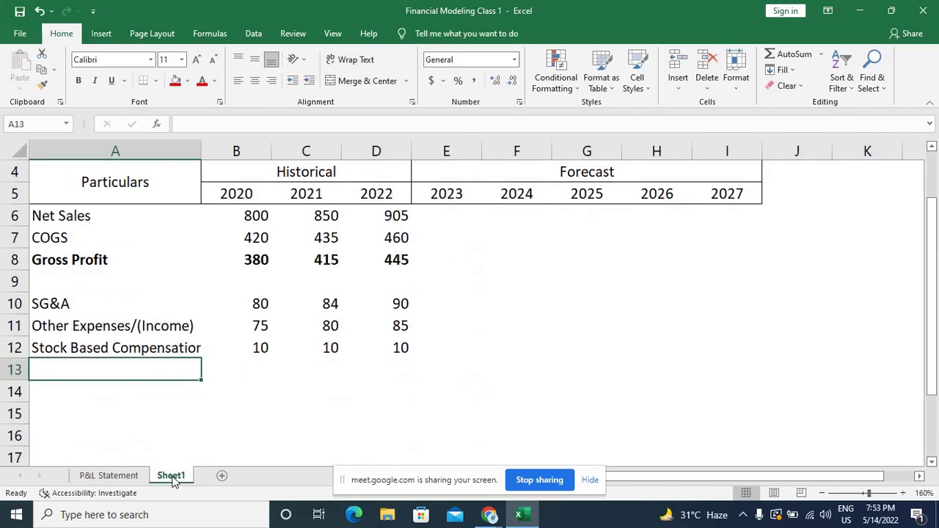
type("EBI")
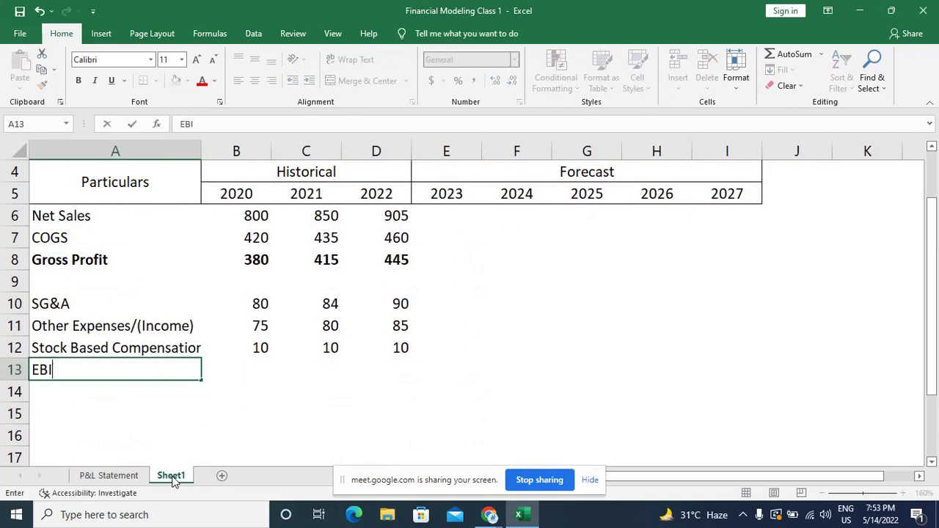
type("TDA")
key("Tab")
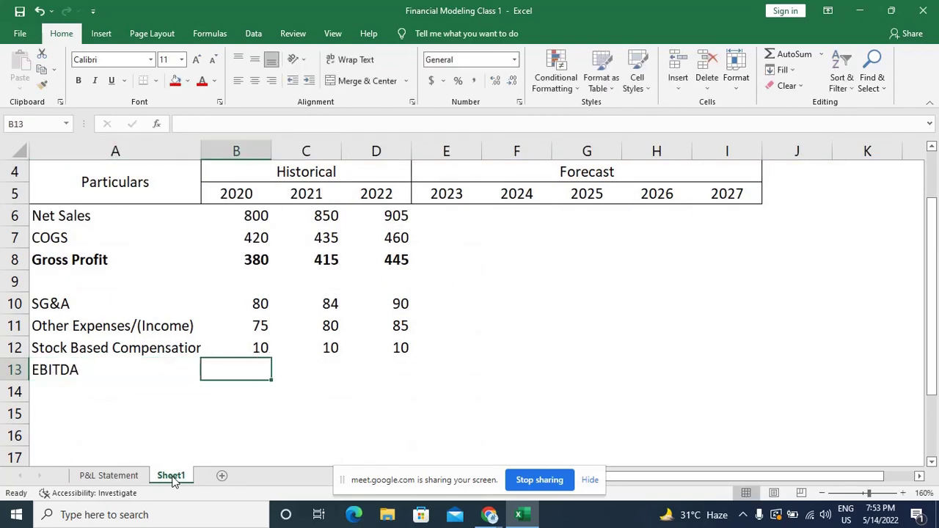
Calculate the 2020 EBITDA in B13 with the formula =B8-SUM(B10:B12).
type("=")
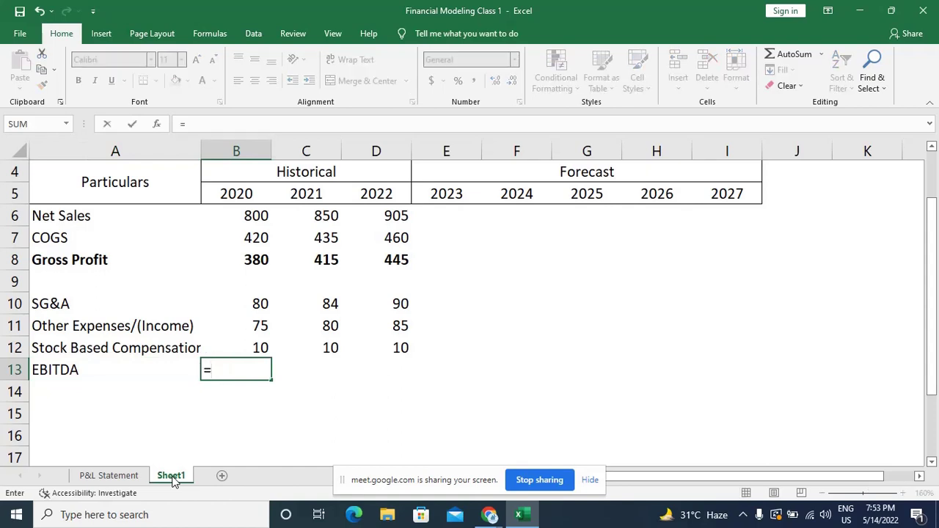
key("Up")
key("Up")
key("Up")
key("Up")
key("Up")
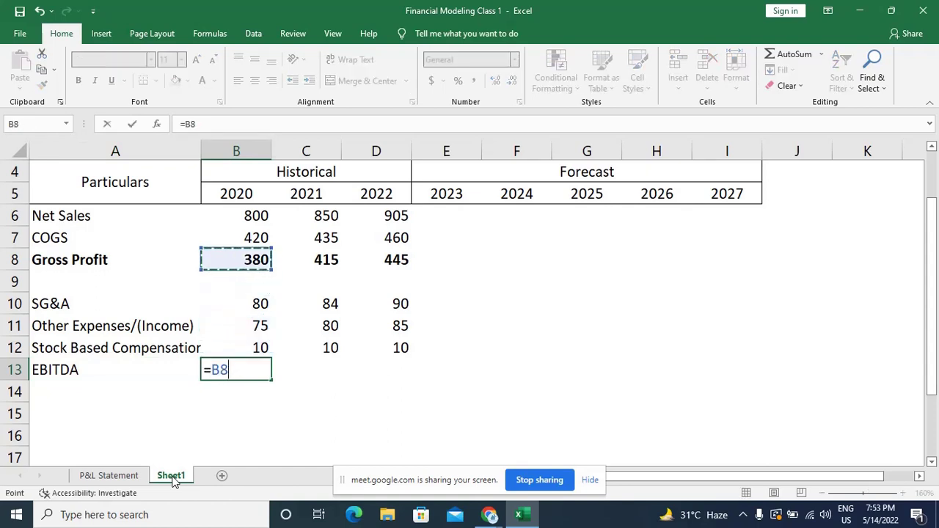
type("-")
type("sum")
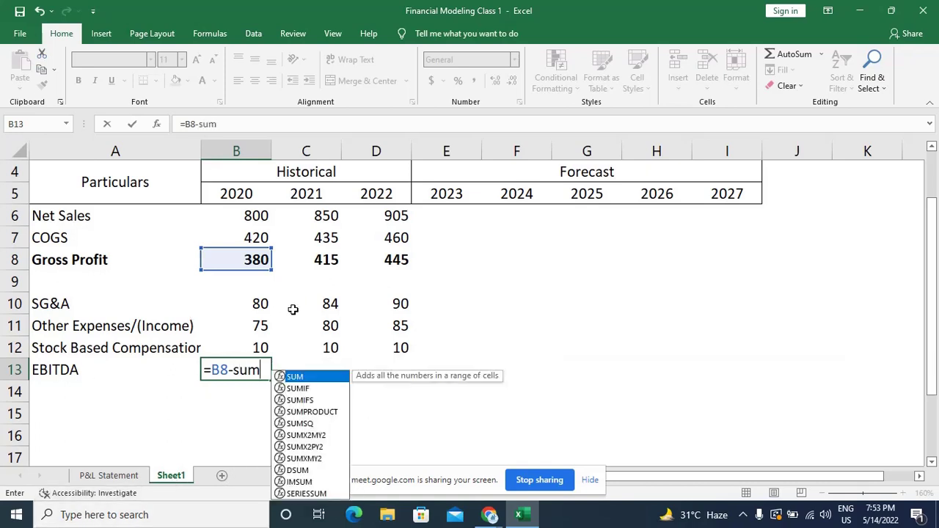
key("Tab")
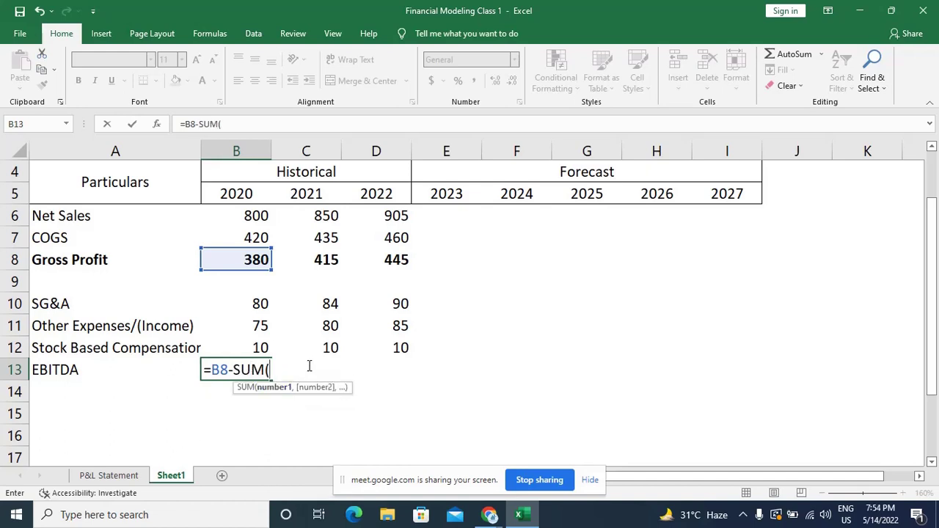
key("Up")
key("Up")
key("Up")
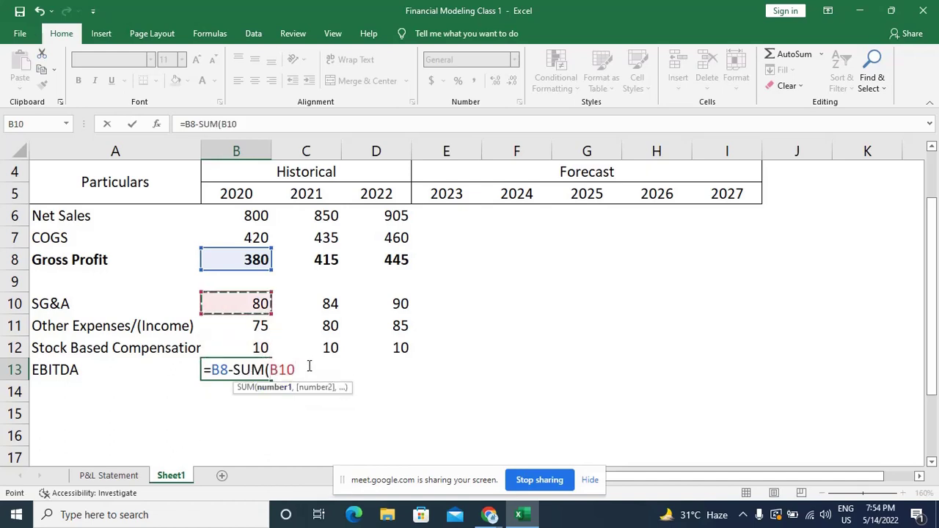
key("shift+Down")
key("shift+Down")
type(")")
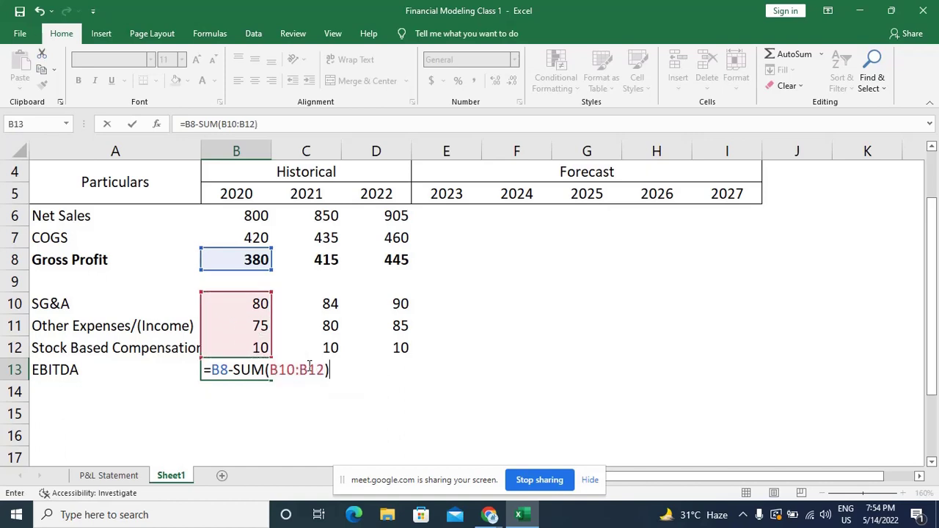
key("Return")
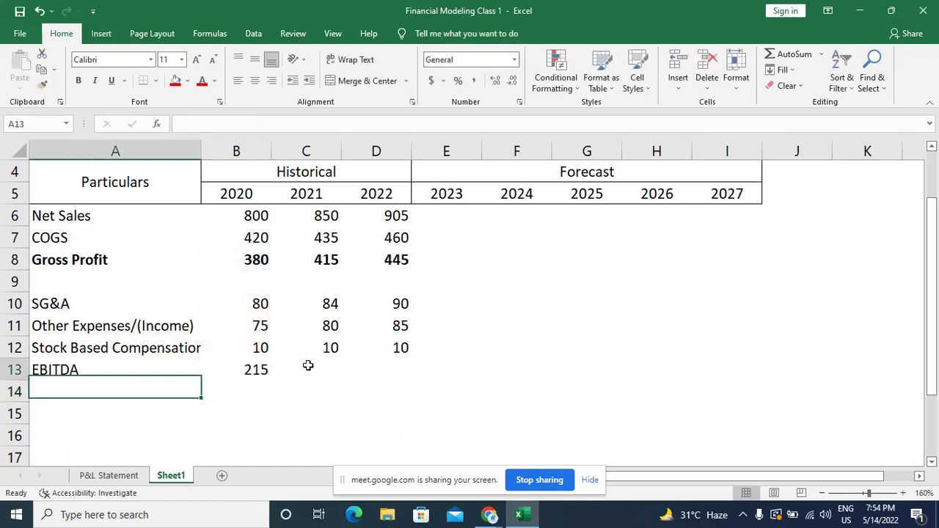
key("Up")
key("Right")
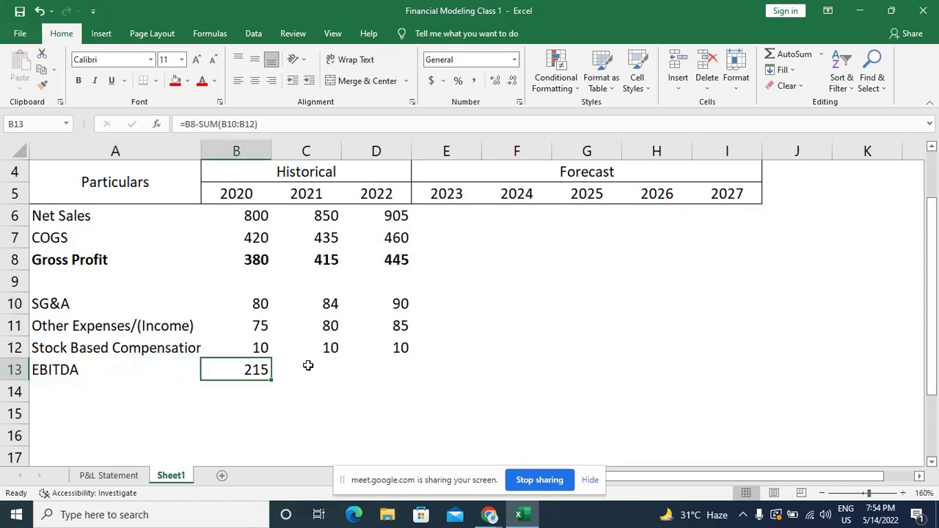
key("Down")
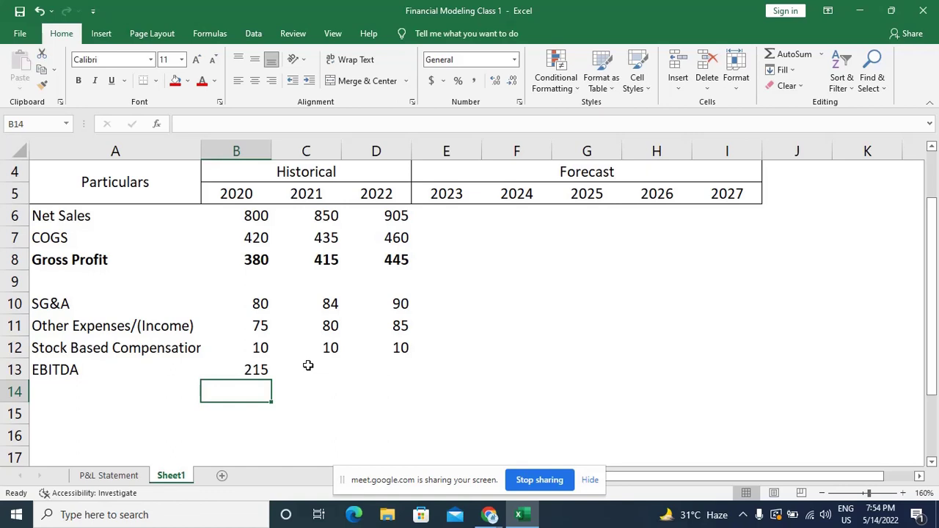
type("=")
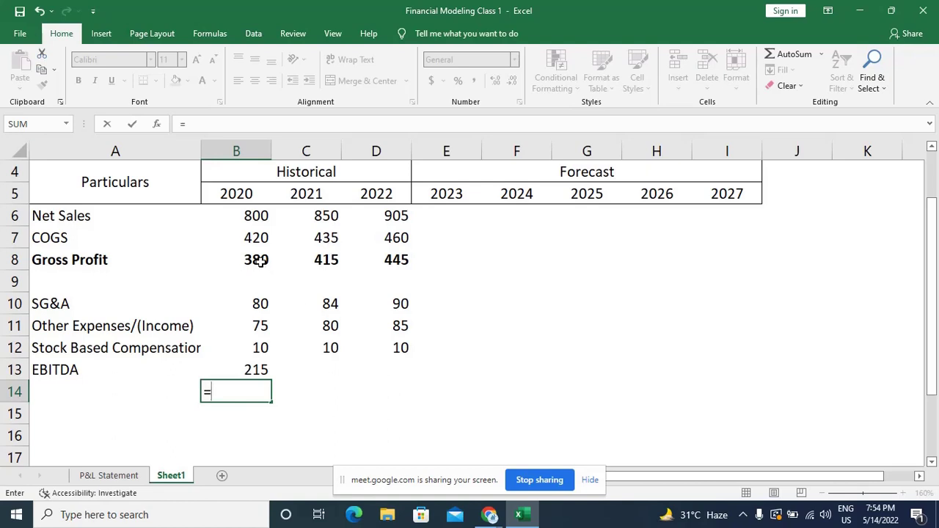
left_click(259, 369)
key("Escape")
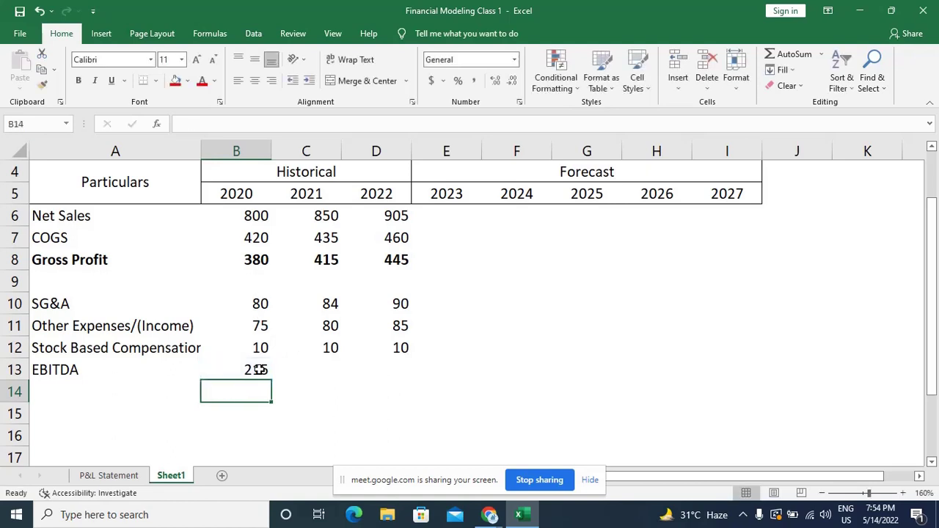
Clear the 2020 EBITDA formula from B13.
left_click(259, 369)
key("Delete")
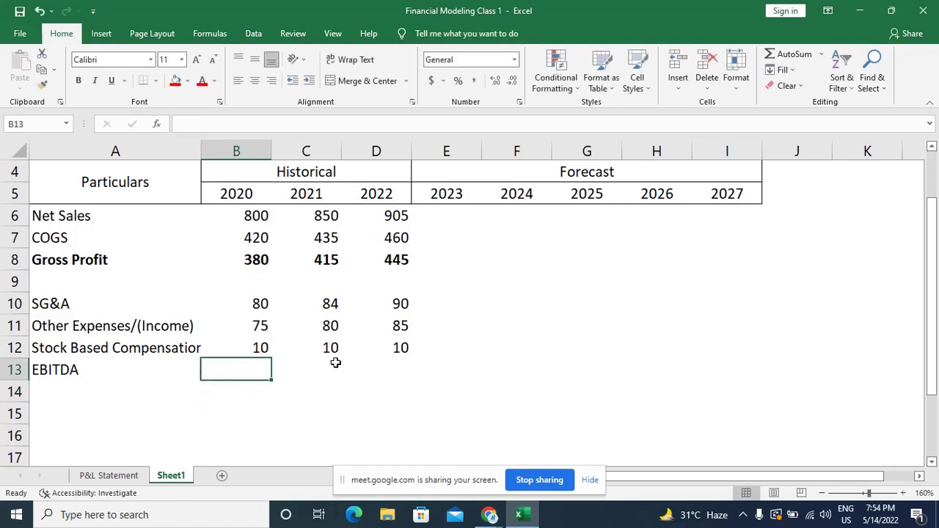
Begin the 2020 EBITDA formula in B13 with the Gross Profit reference and a minus sign, =B8-.
type("=")
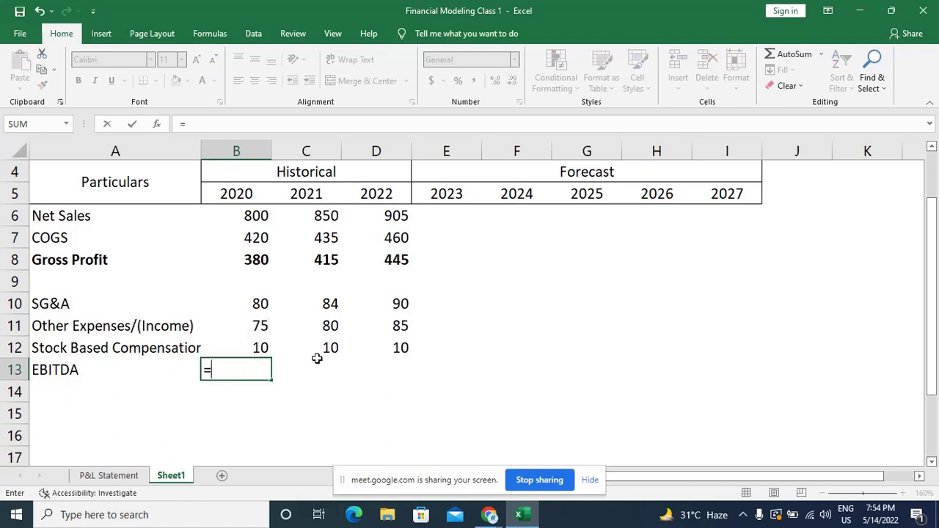
left_click(259, 257)
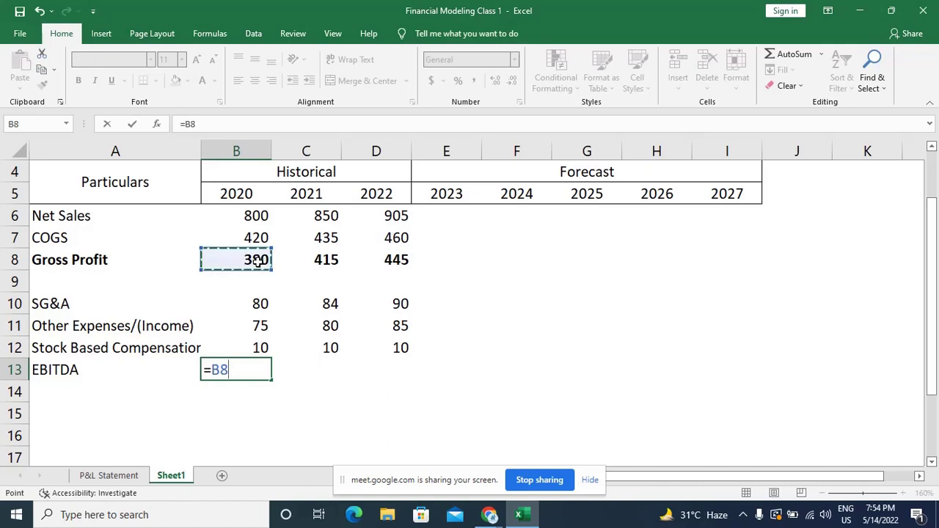
type("-")
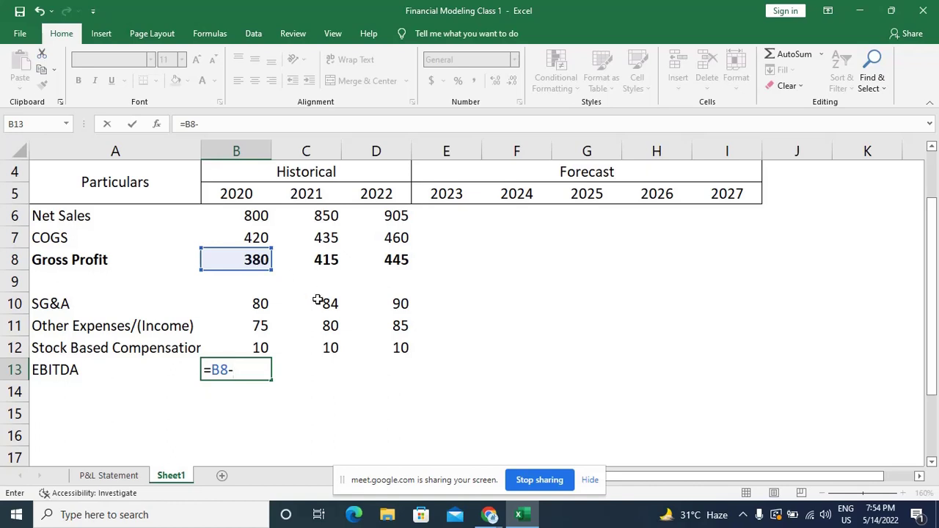
type("sum")
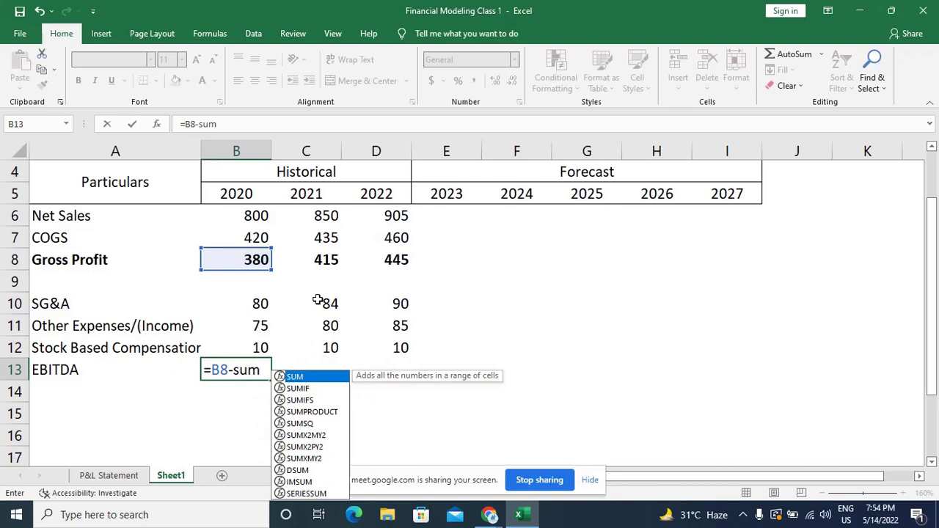
key("Tab")
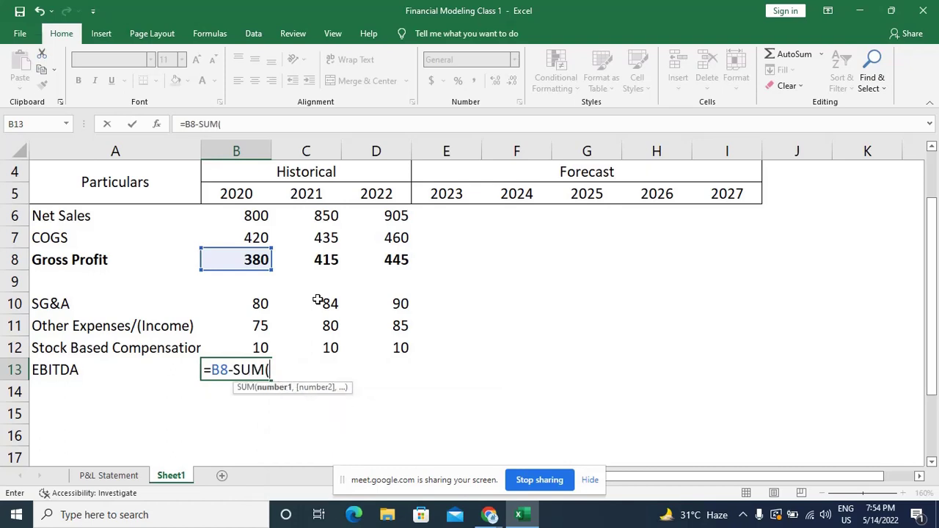
key("BackSpace")
key("BackSpace")
key("BackSpace")
key("BackSpace")
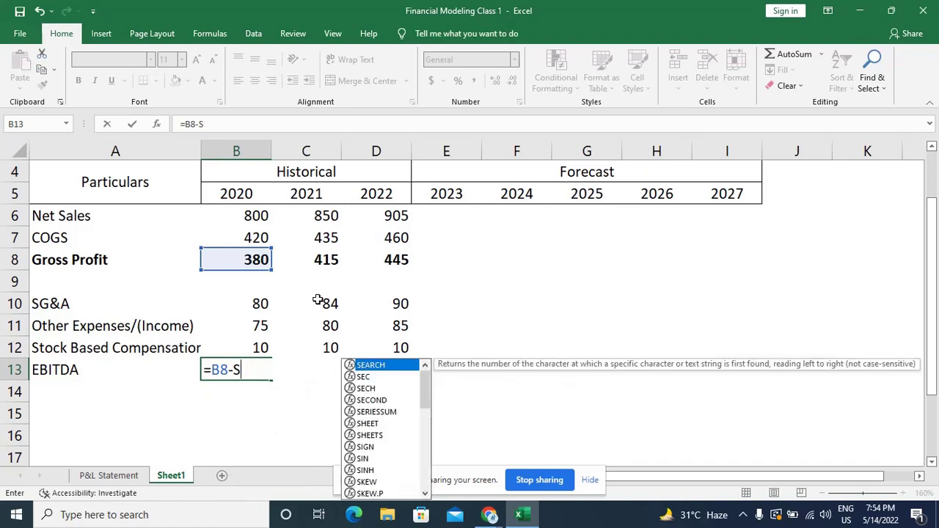
type("sum")
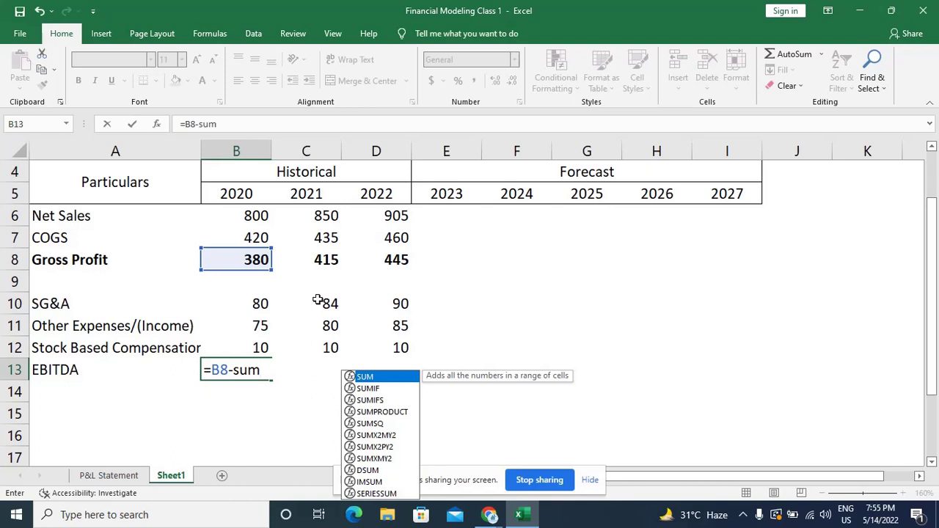
type("(")
key("BackSpace")
key("BackSpace")
key("BackSpace")
key("BackSpace")
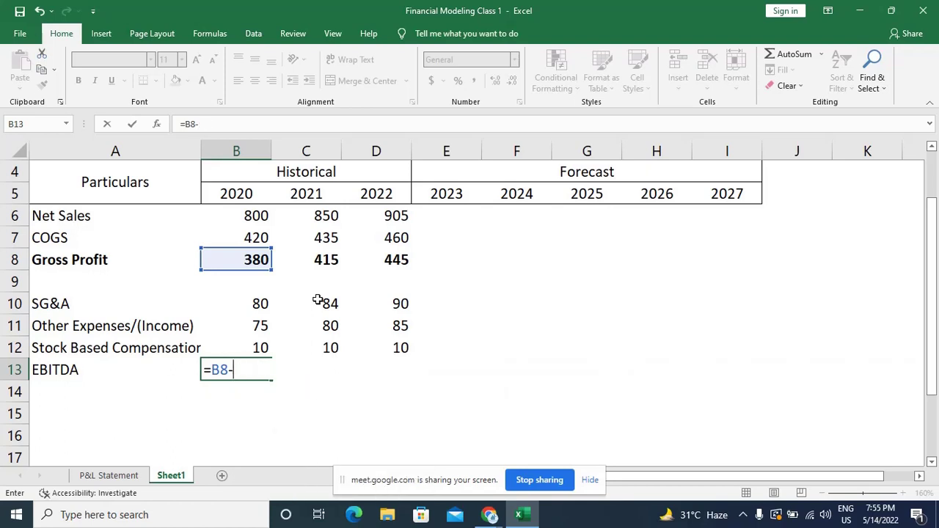
Complete the 2020 EBITDA formula in B13 as =B8-SUM(B10:B12) and check its cell references.
type("sum")
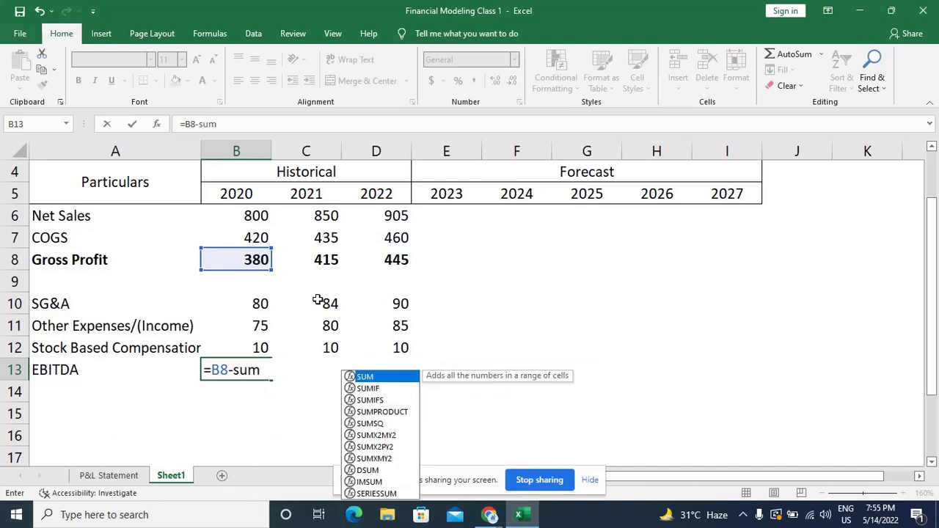
key("Tab")
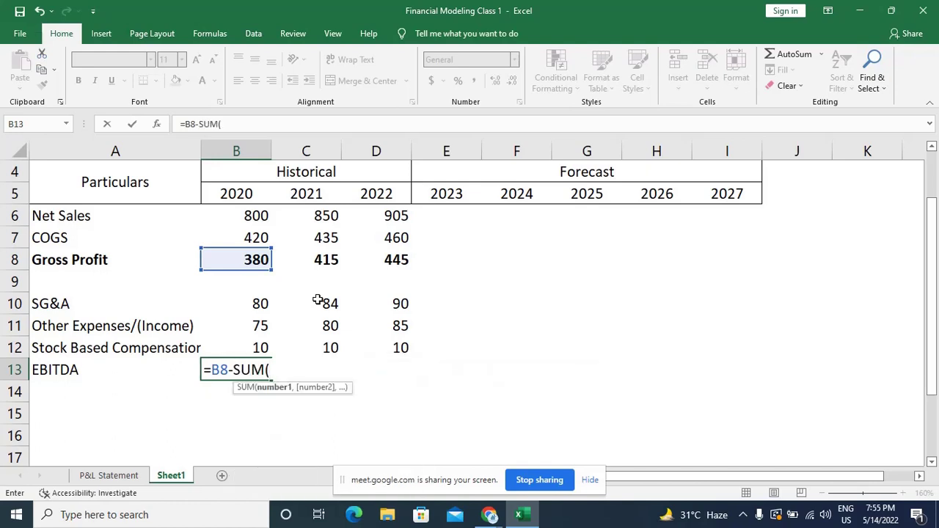
key("Up")
key("Up")
key("Up")
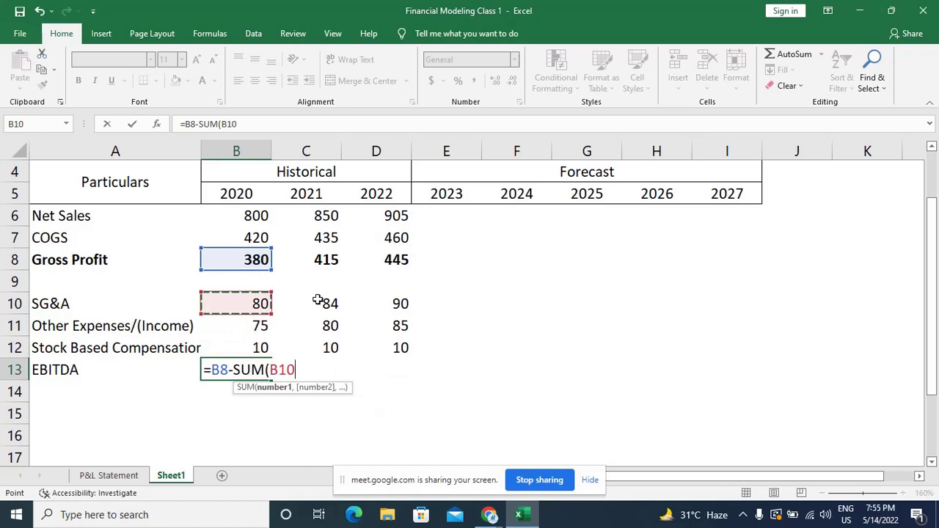
key("shift+Down")
key("shift+Down")
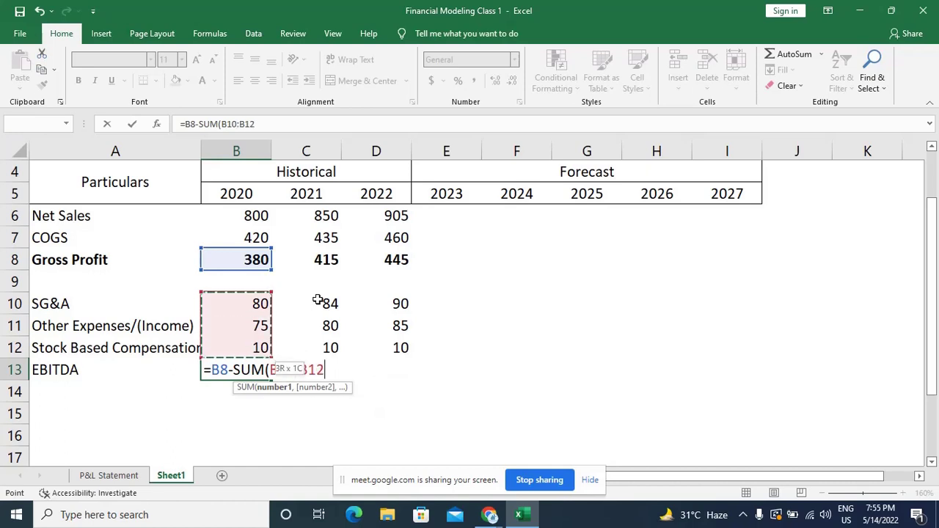
type(")")
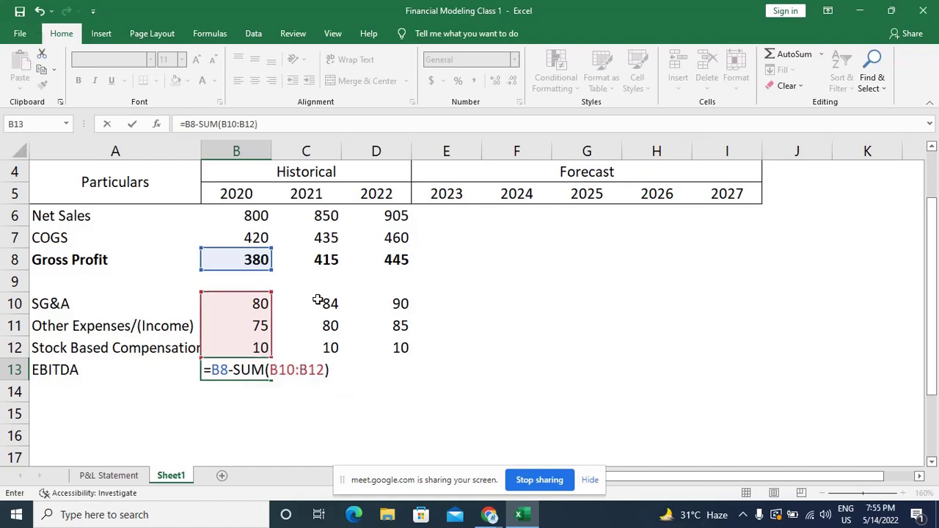
key("Return")
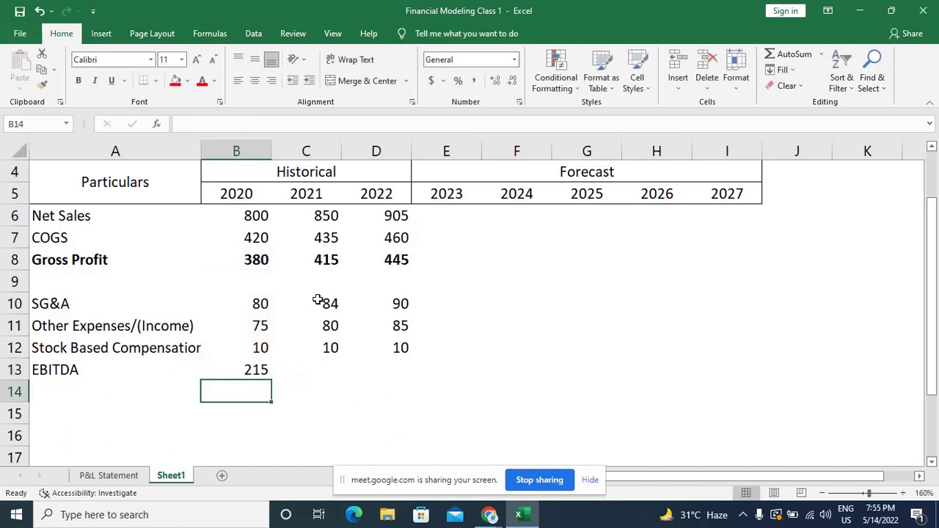
key("Up")
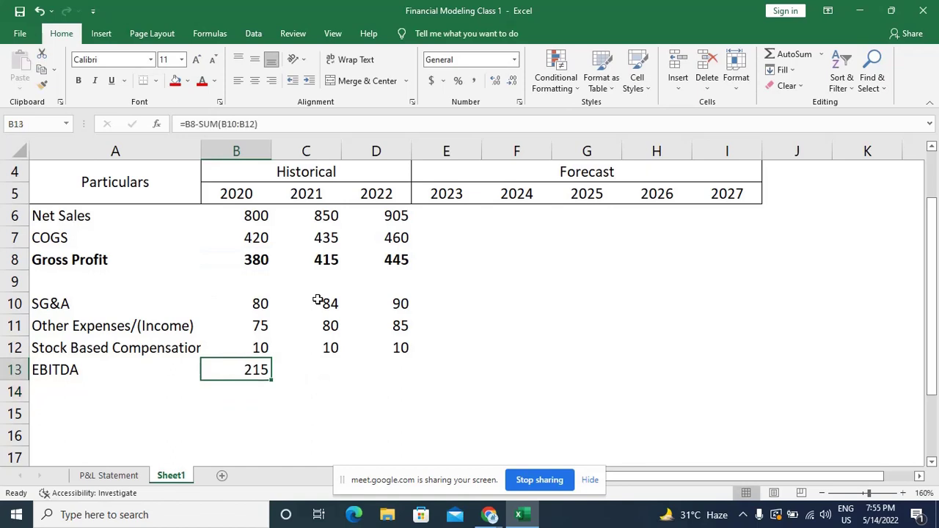
key("F2")
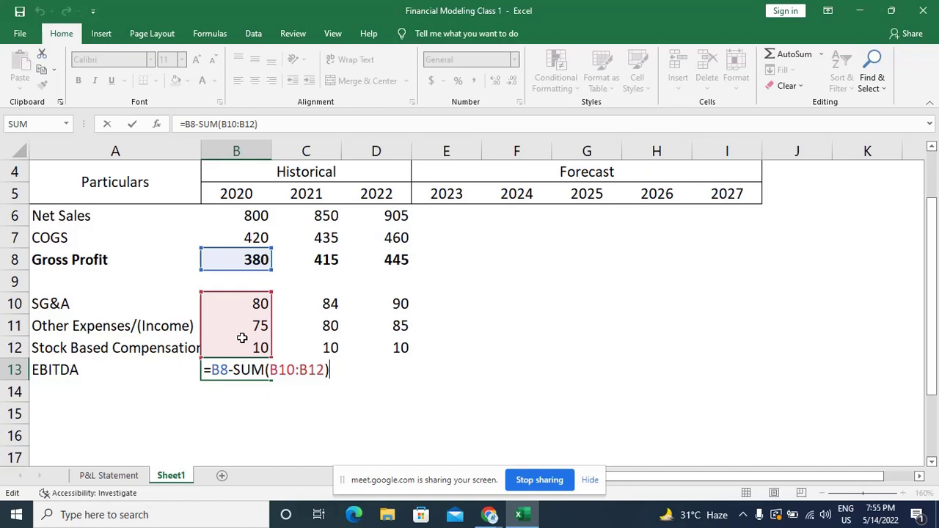
key("Escape")
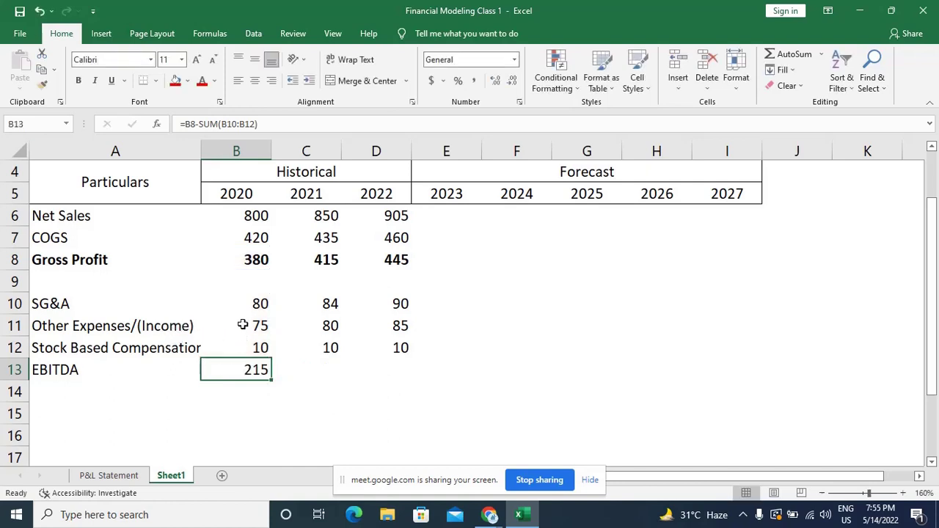
Highlight the 2020 Other Expenses/(Income) figure in B11 with a light gold fill.
left_click(243, 325)
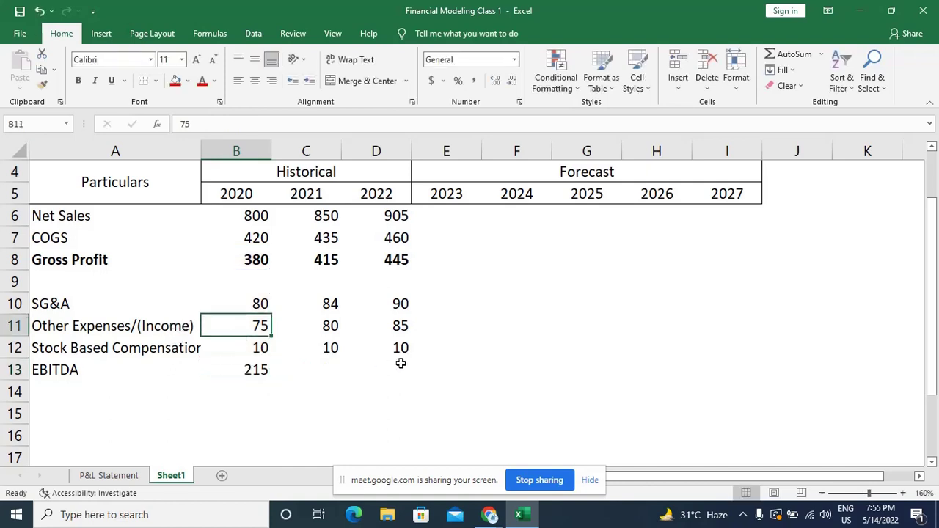
left_click(186, 80)
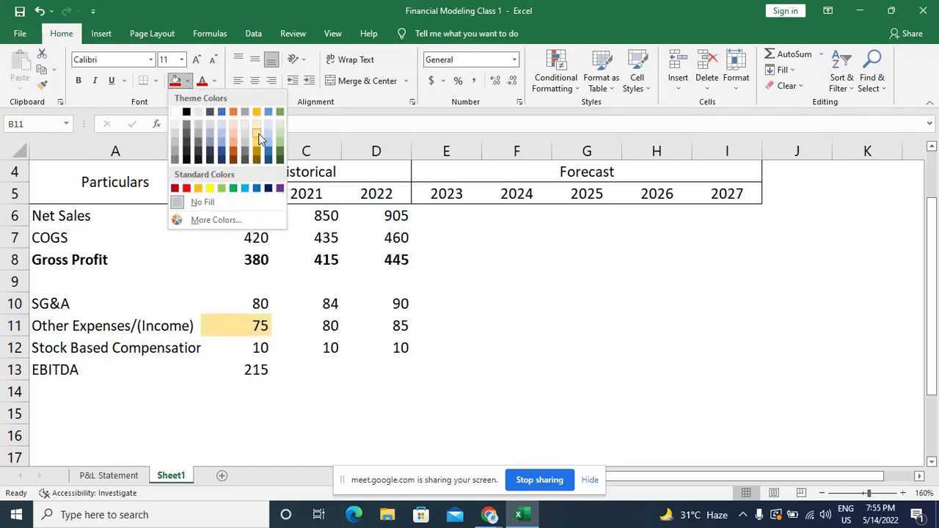
left_click(260, 138)
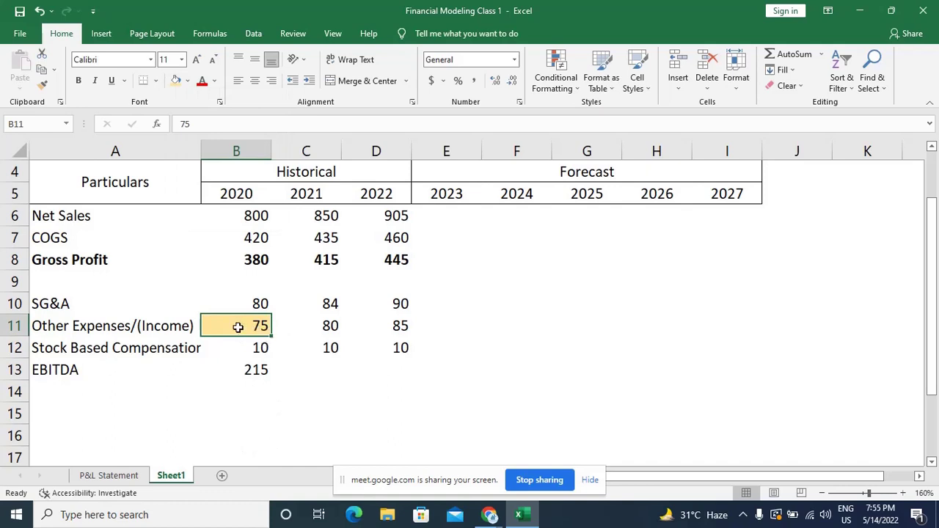
Try -75 as the 2020 Other Expenses/(Income) in B11, look at EBITDA, and undo the entry.
type("-75")
key("Return")
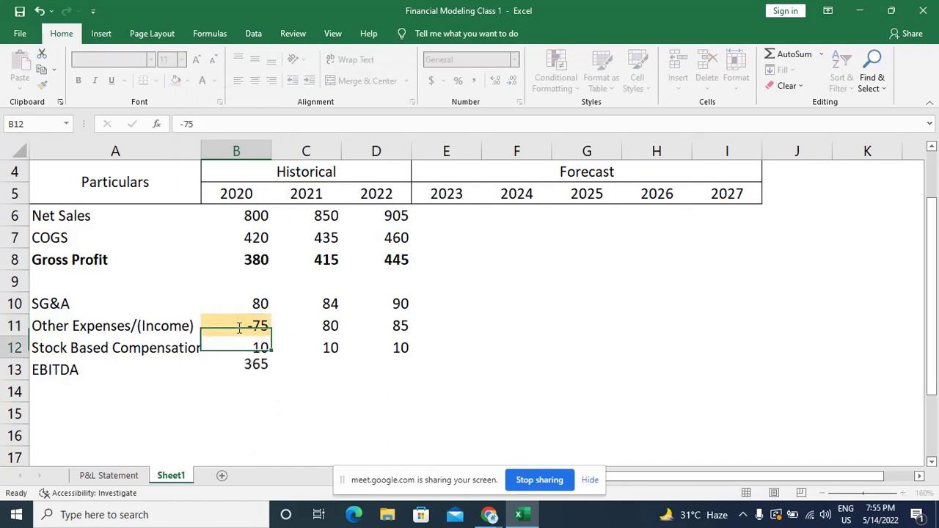
key("Return")
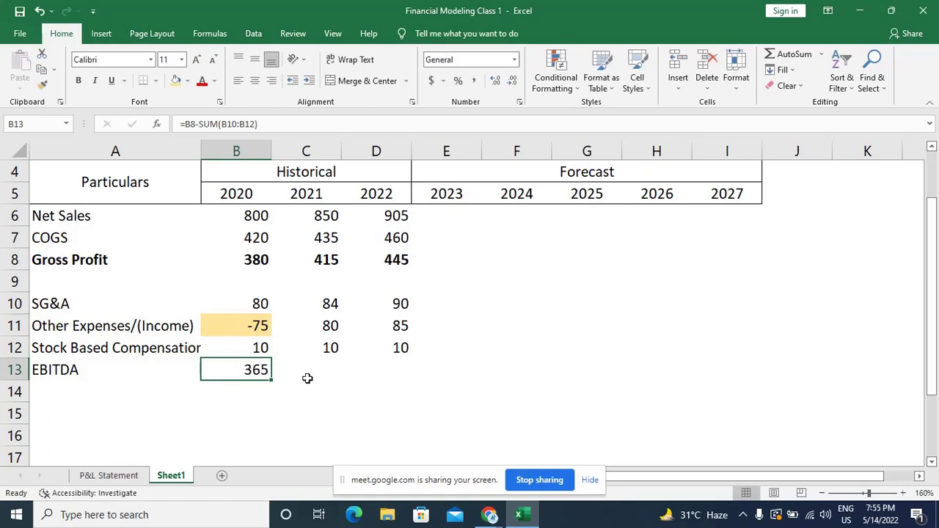
key("ctrl+z")
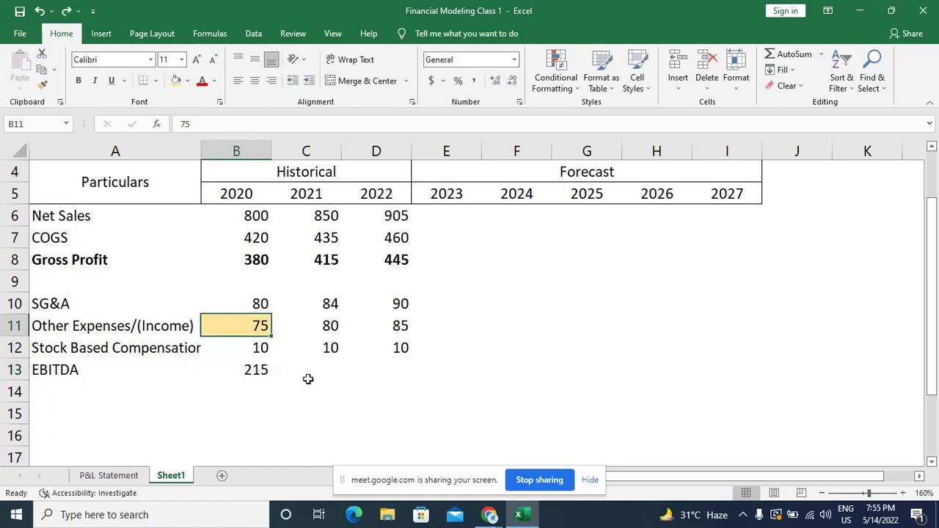
Try 215 in E13 as a fixed comparison value for the 2020 EBITDA and undo the entry.
left_click(479, 369)
type("215")
key("Return")
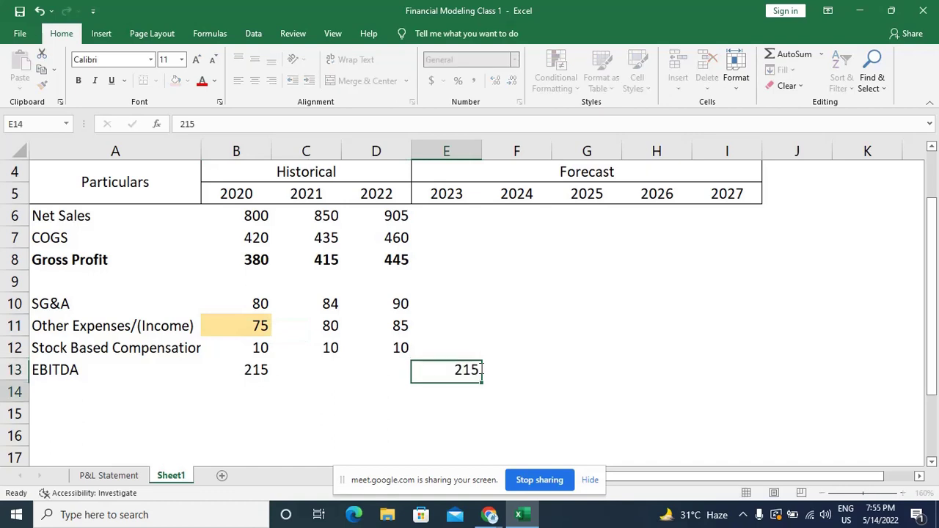
left_click(480, 369)
key("Left")
key("Left")
key("Left")
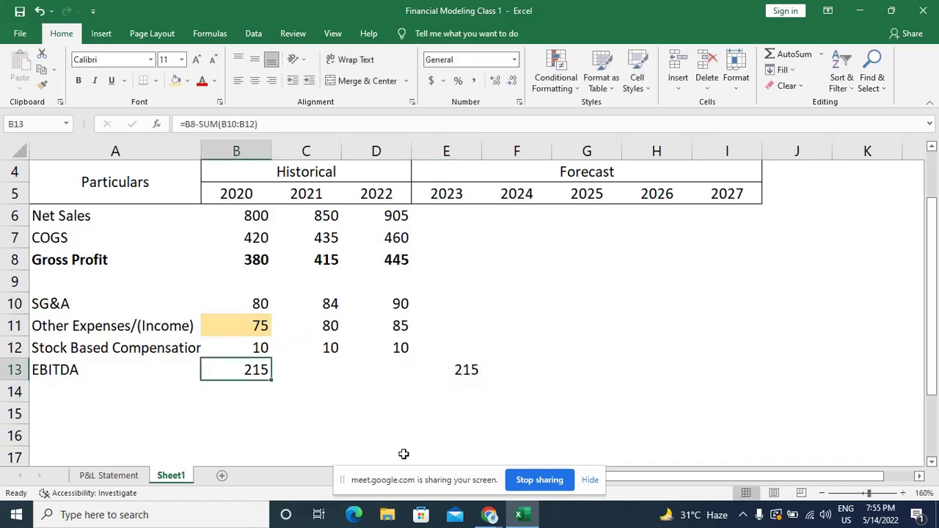
key("ctrl+z")
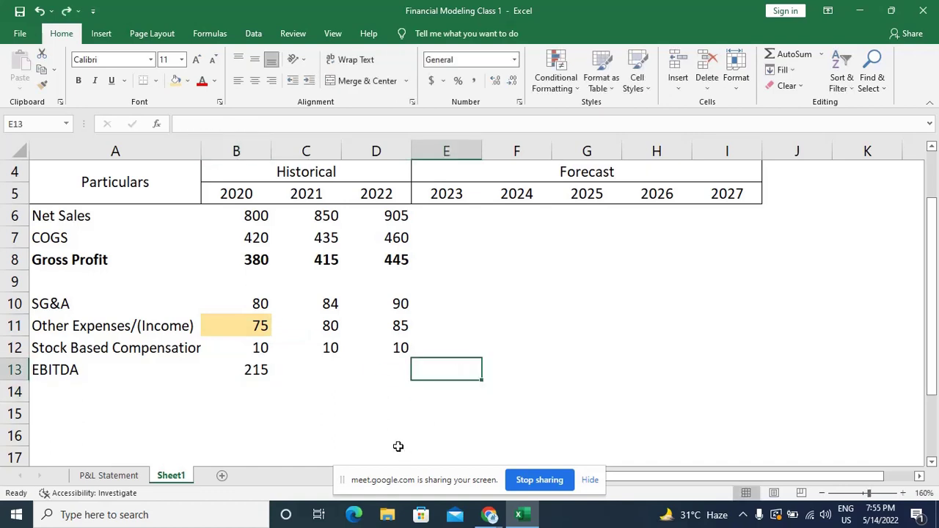
Enter 215 in E13 as a comparison value for the 2020 EBITDA.
key("F2")
type("215")
key("ctrl+Return")
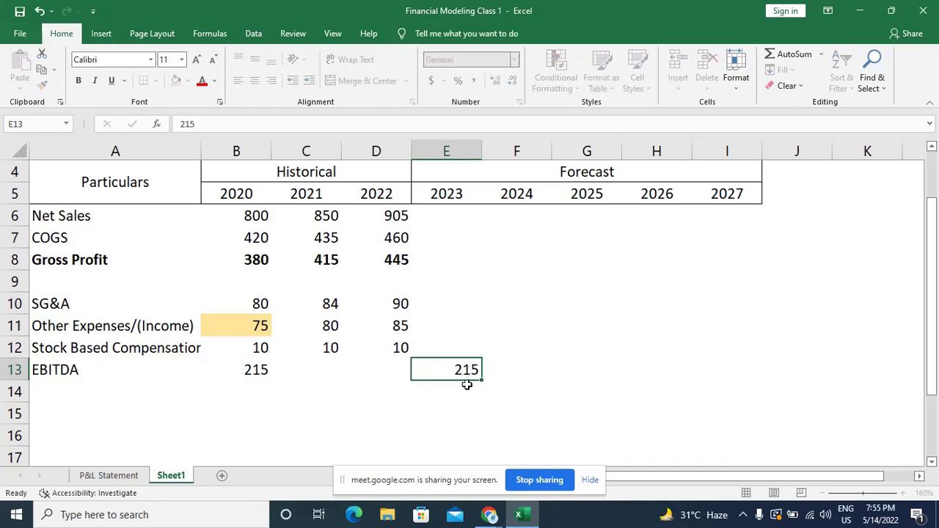
Set the 2020 Other Expenses/(Income) in B11 to -75 and inspect how the EBITDA formula in B13 uses it.
key("Left")
key("Left")
key("Left")
key("Up")
key("Up")
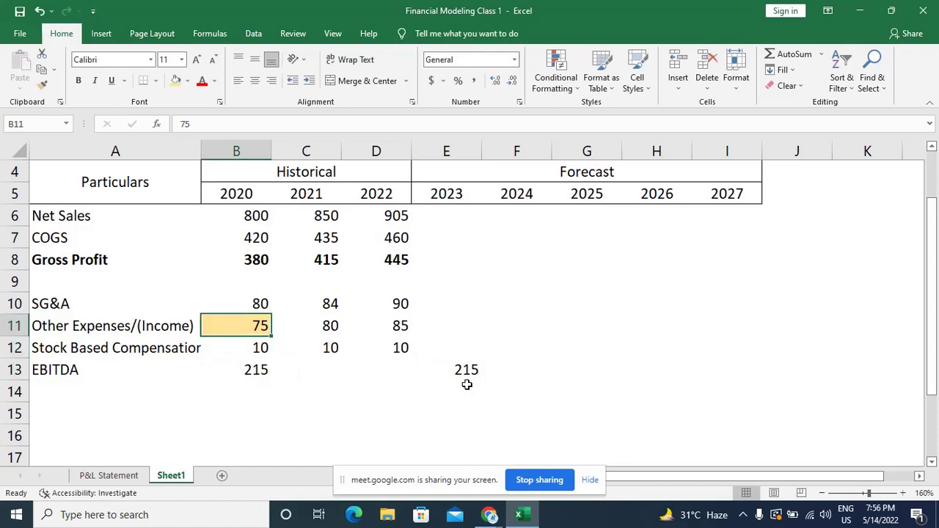
type("-75")
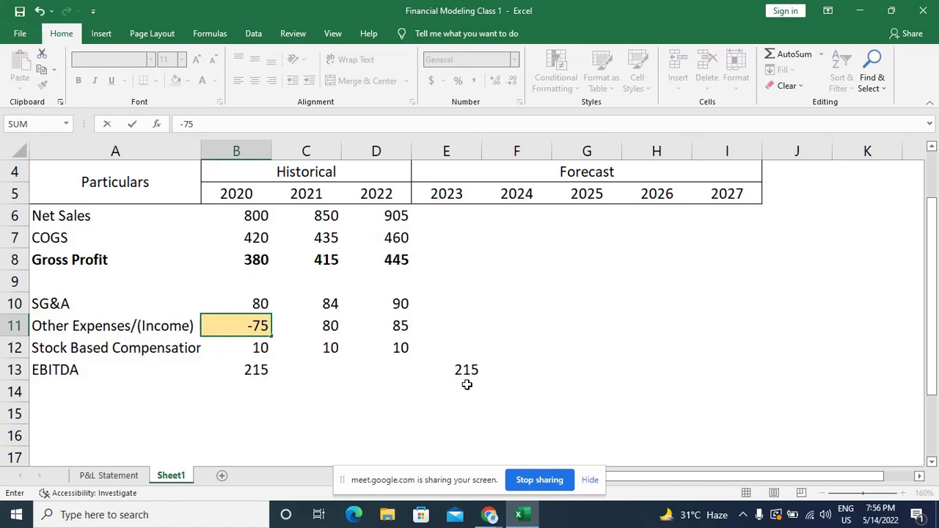
key("Return")
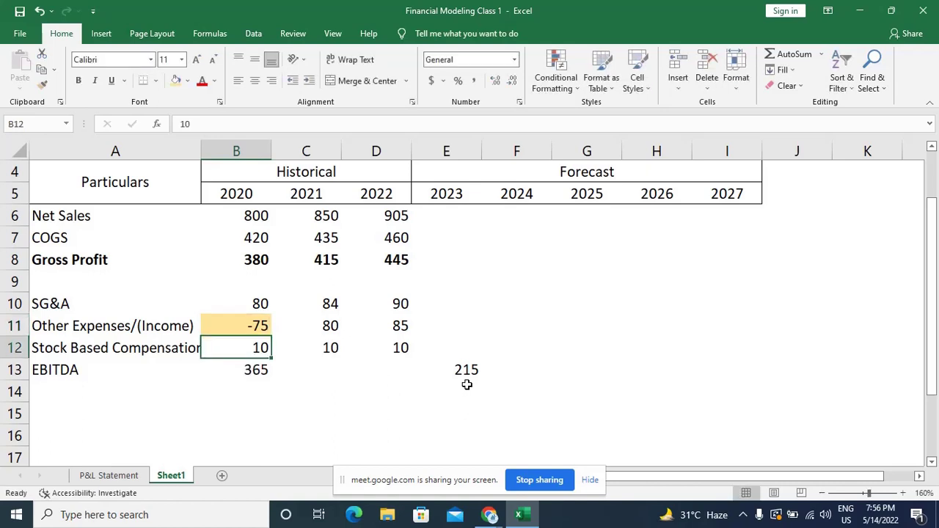
key("Down")
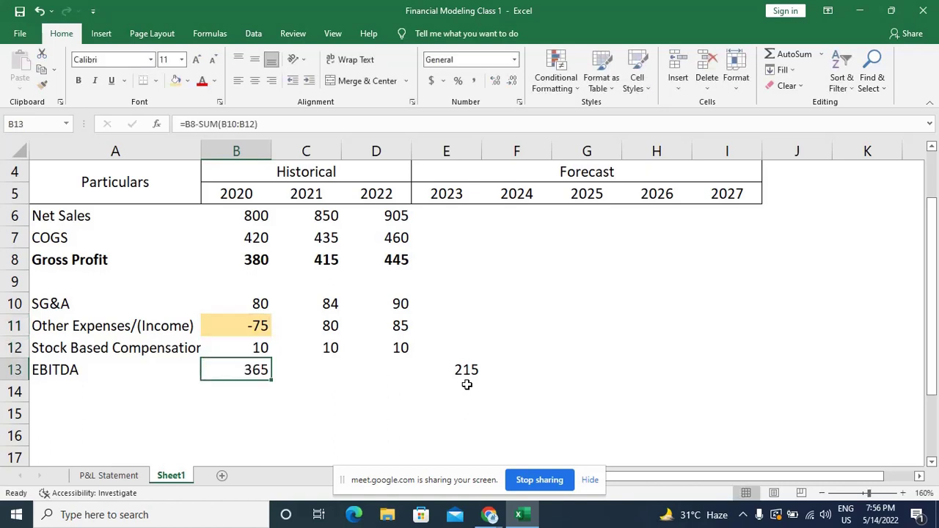
key("F2")
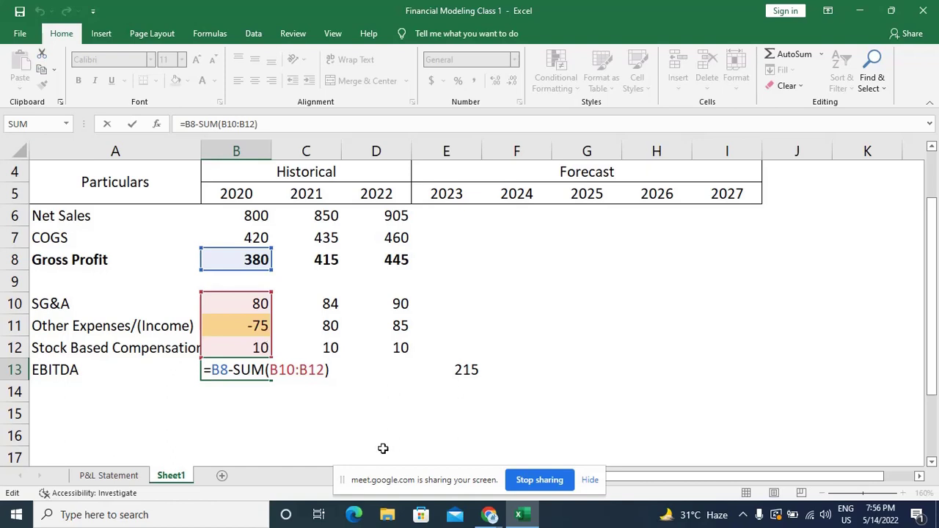
key("ctrl+Return")
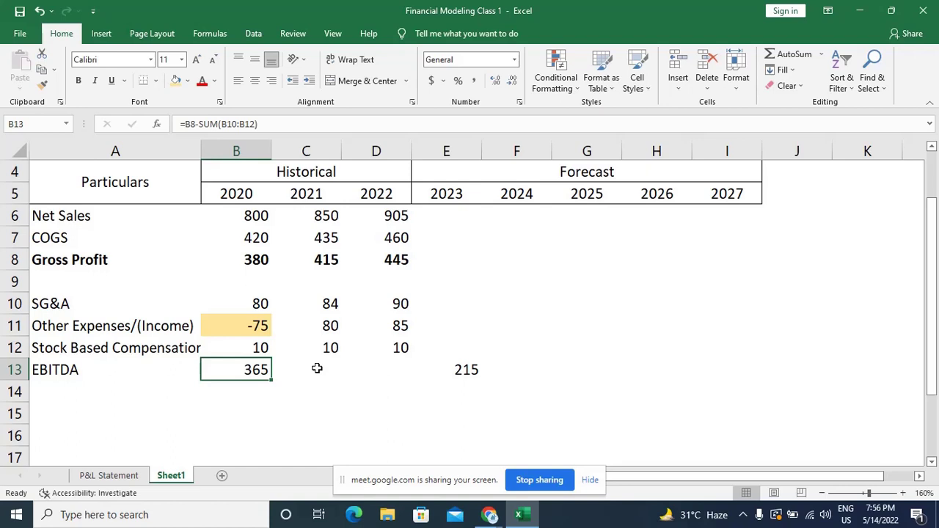
Undo the -75 entry in B11, the comparison value in E13 and the gold fill, and return to B13.
key("ctrl+z")
key("ctrl+z")
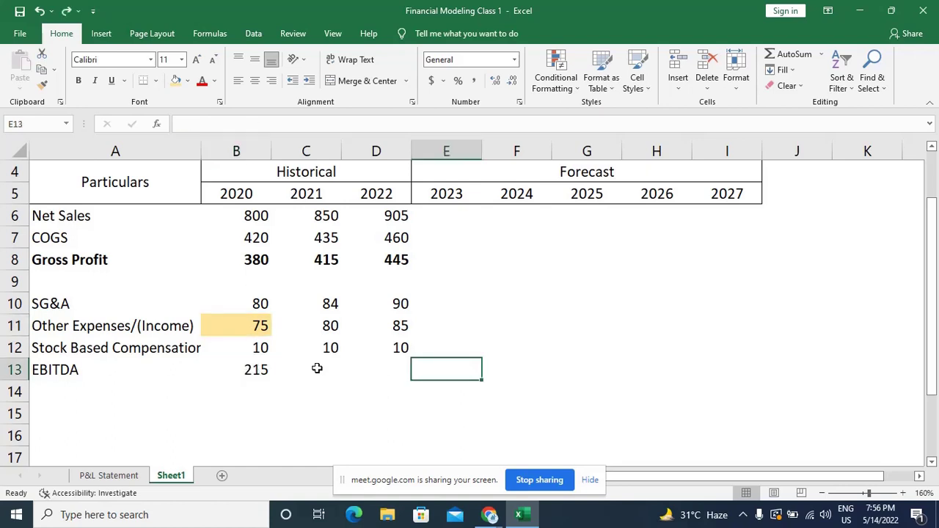
key("ctrl+z")
key("Down")
key("Down")
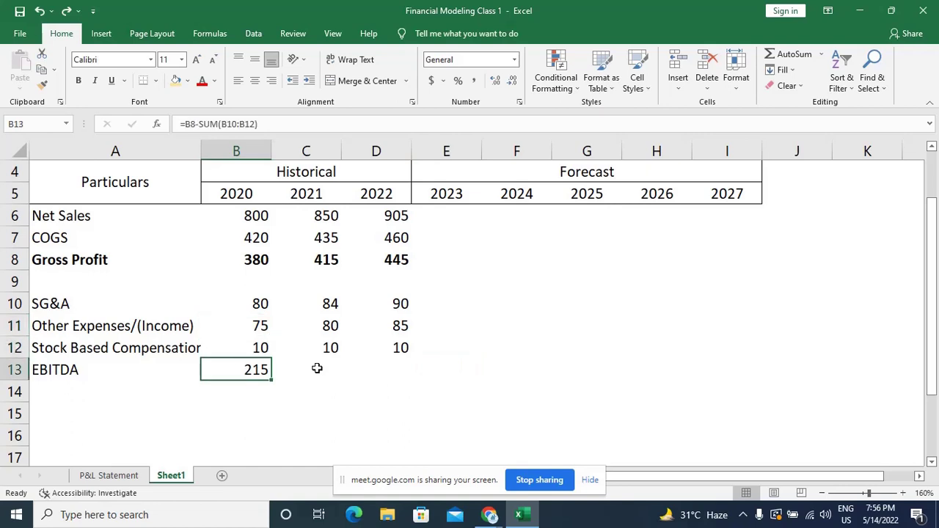
Fill the 2020 EBITDA formula in B13 across to the 2021 and 2022 columns, C13:D13.
key("shift+Right")
key("shift+Right")
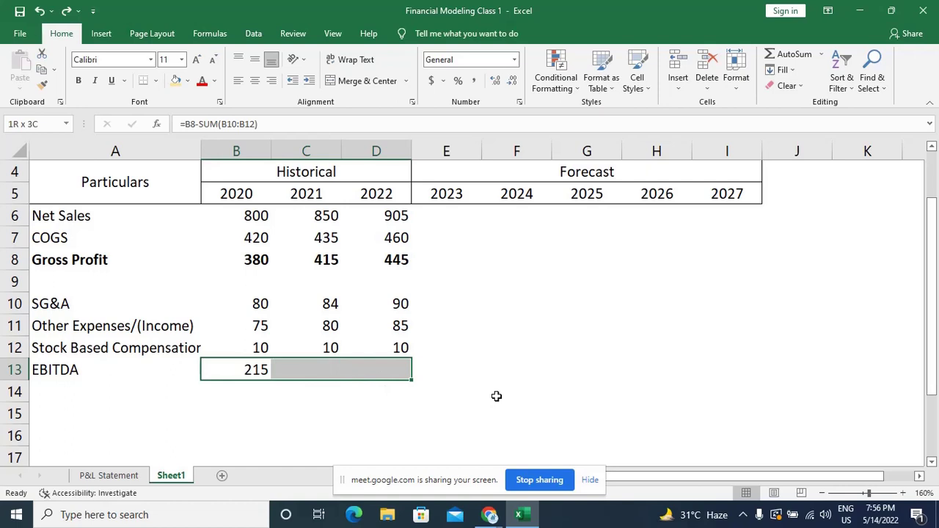
key("shift+Left")
key("shift+Left")
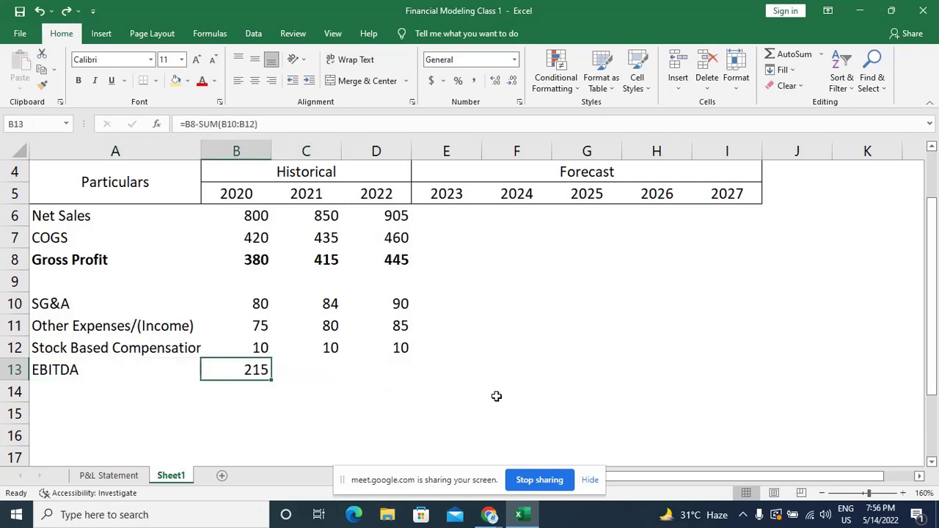
key("F2")
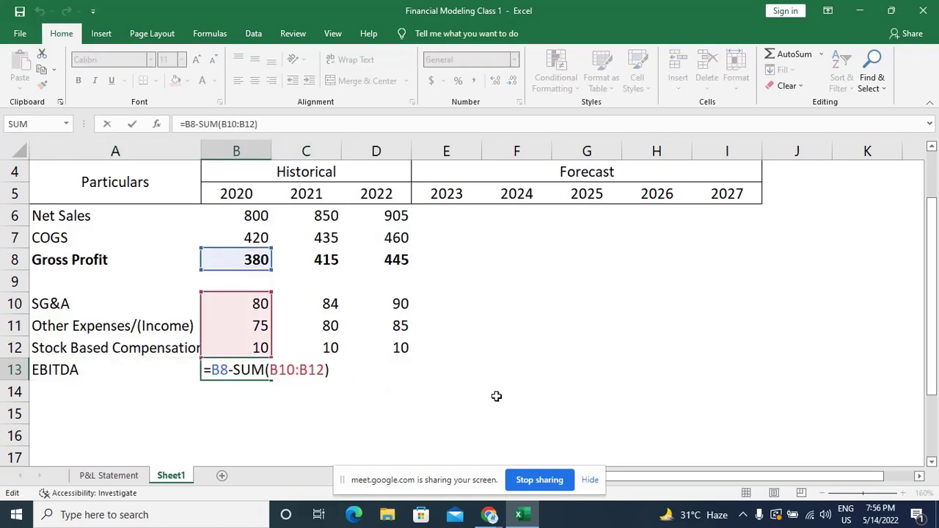
key("ctrl+Return")
key("shift+Right")
key("shift+Right")
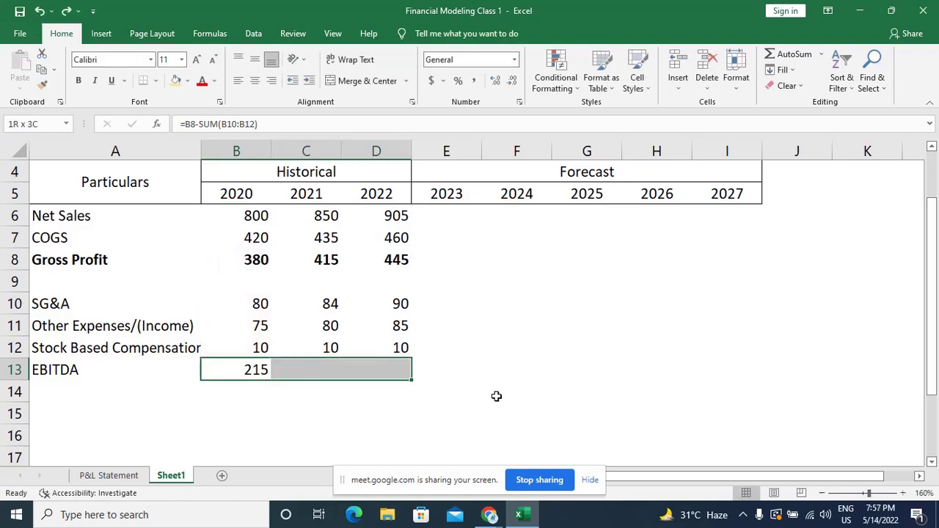
key("ctrl+r")
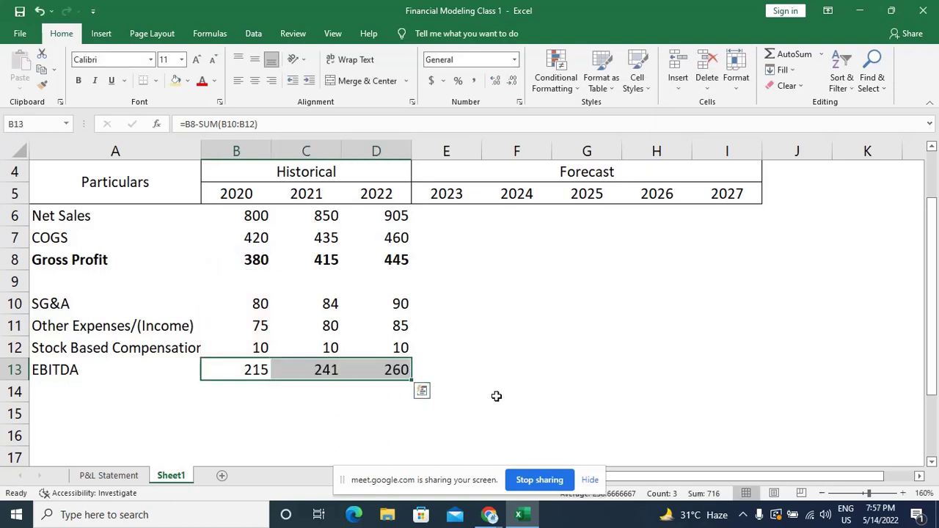
Make the EBITDA row bold from its label in A13 through D13.
key("Left")
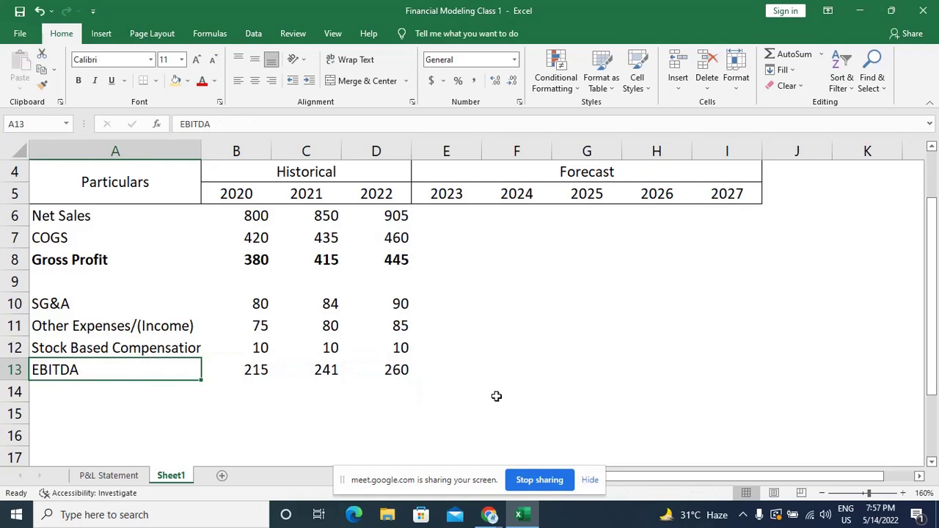
key("alt+shift")
key("ctrl+shift+Right")
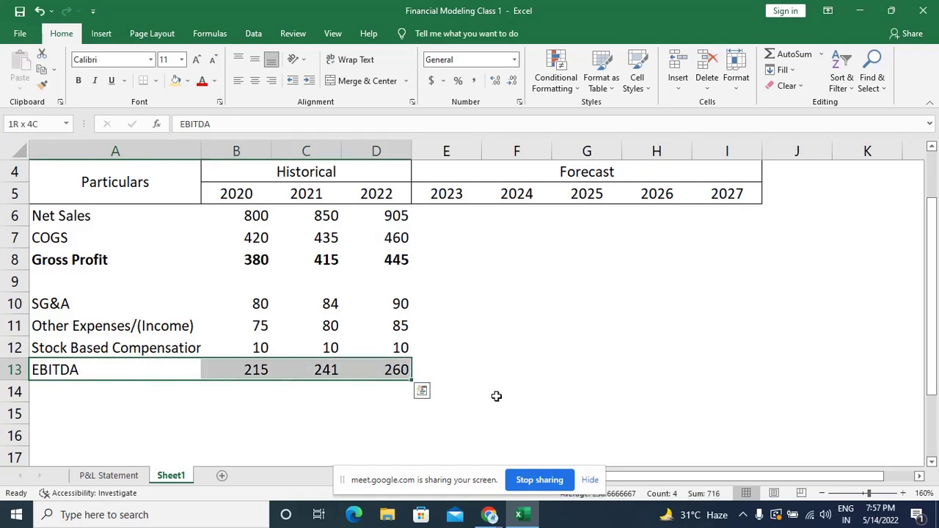
key("ctrl+b")
key("Down")
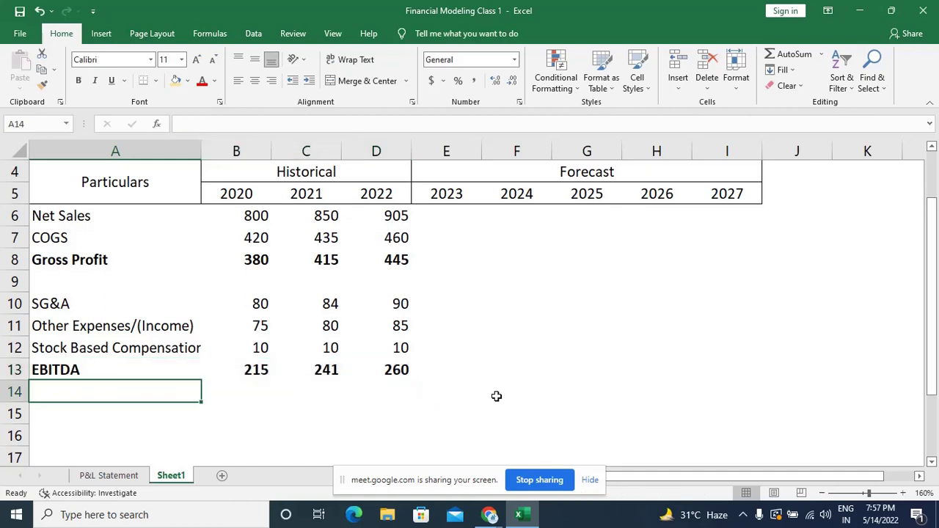
Copy the Depreciation and Amortization labels from the P&L Statement sheet into A14:A15 of Sheet1.
left_click(125, 480)
scroll(220, 383, "down", 1)
scroll(220, 383, "down", 1)
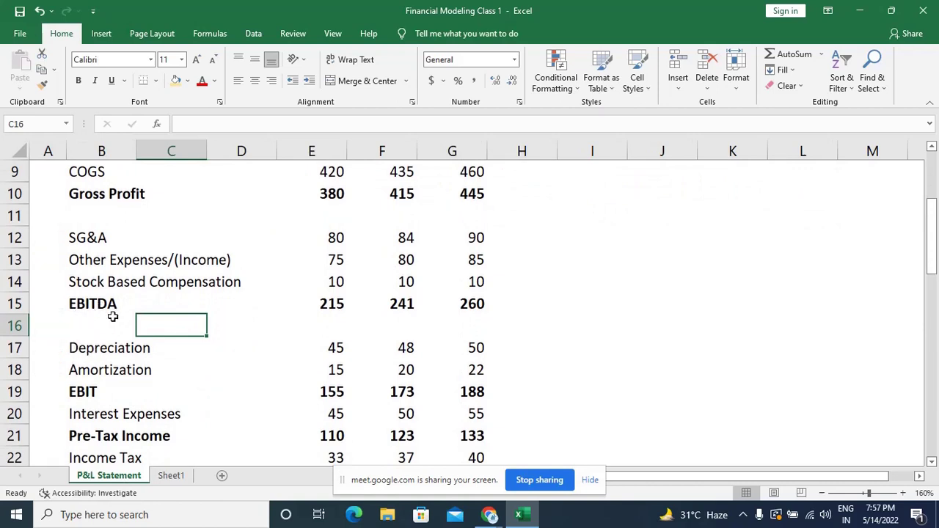
left_click(74, 348)
left_click_drag(73, 348, 73, 369)
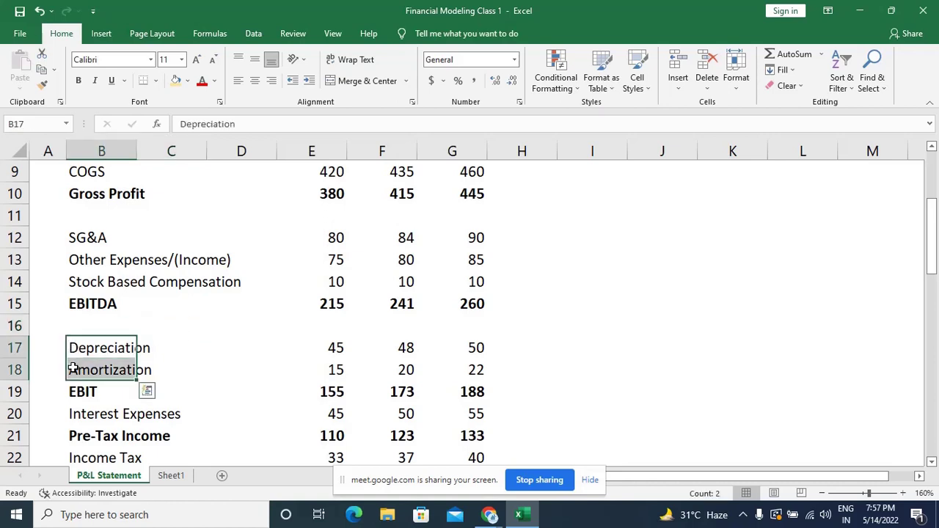
key("ctrl+c")
left_click(171, 475)
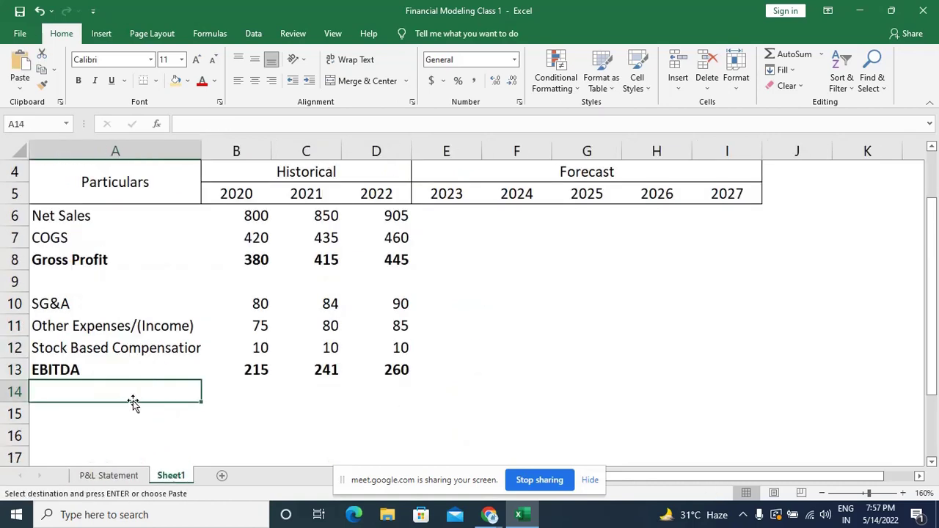
key("ctrl+v")
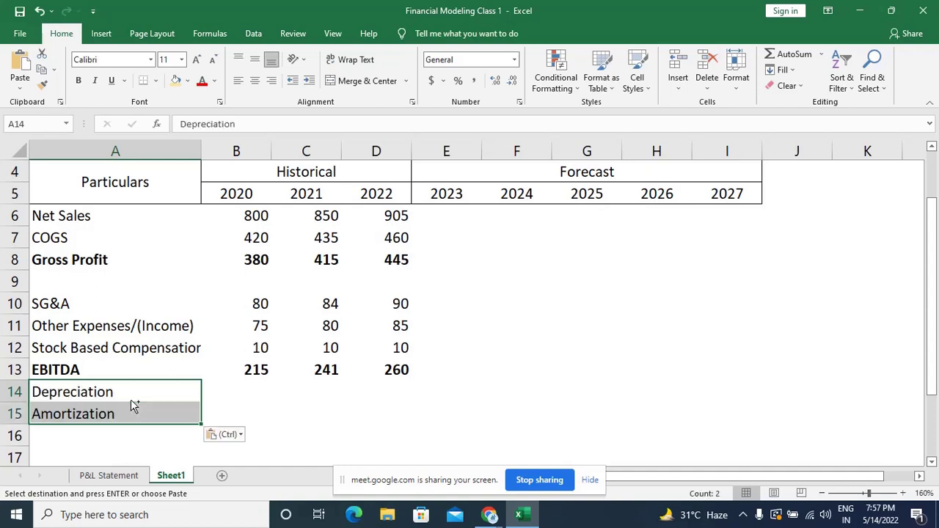
Copy the 2020 to 2022 Depreciation and Amortization figures from the P&L Statement sheet into B14:D15 of Sheet1.
key("Right")
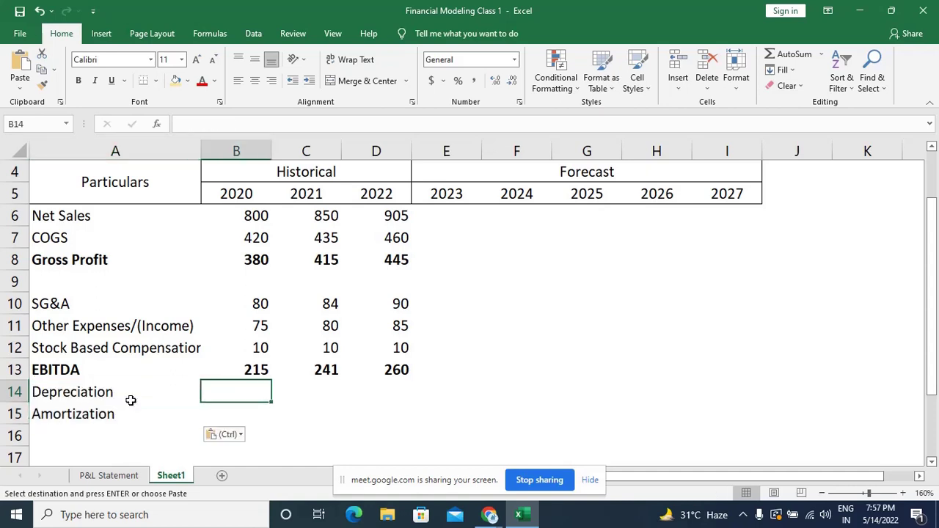
left_click(123, 477)
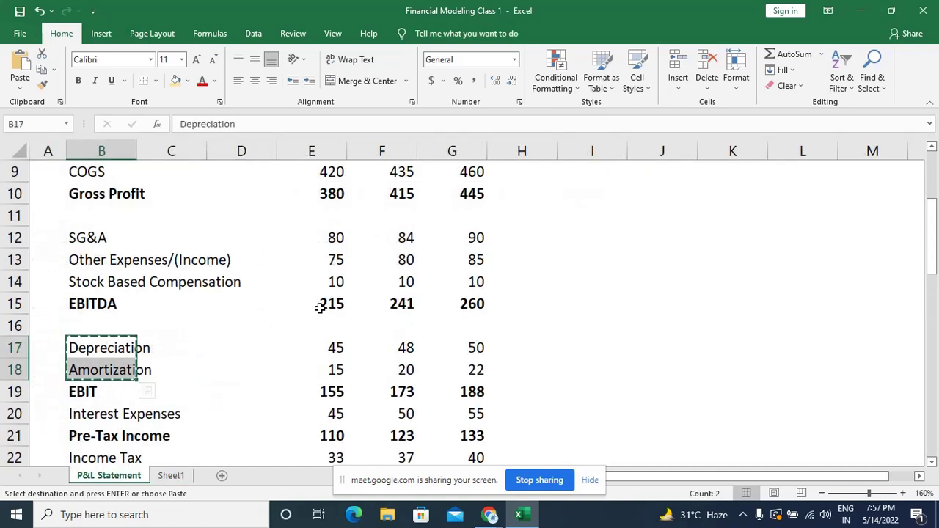
left_click_drag(330, 343, 475, 365)
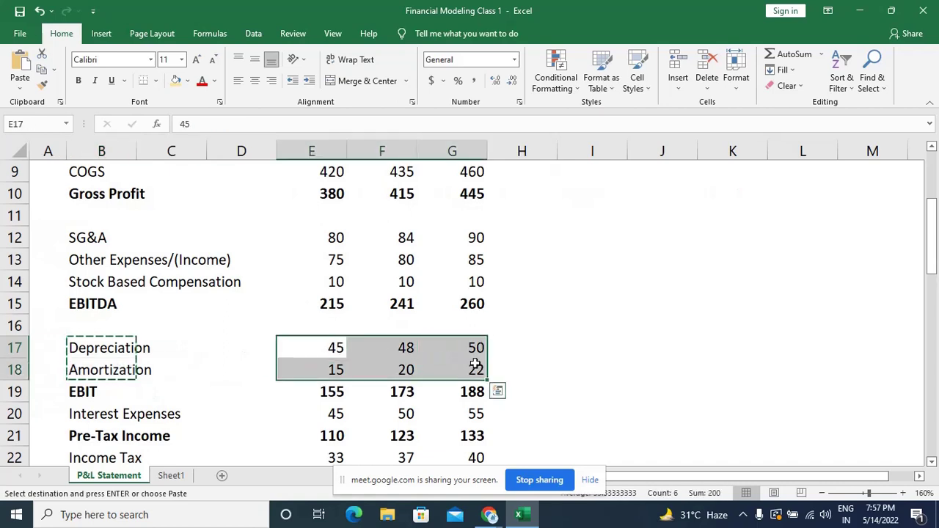
key("ctrl+c")
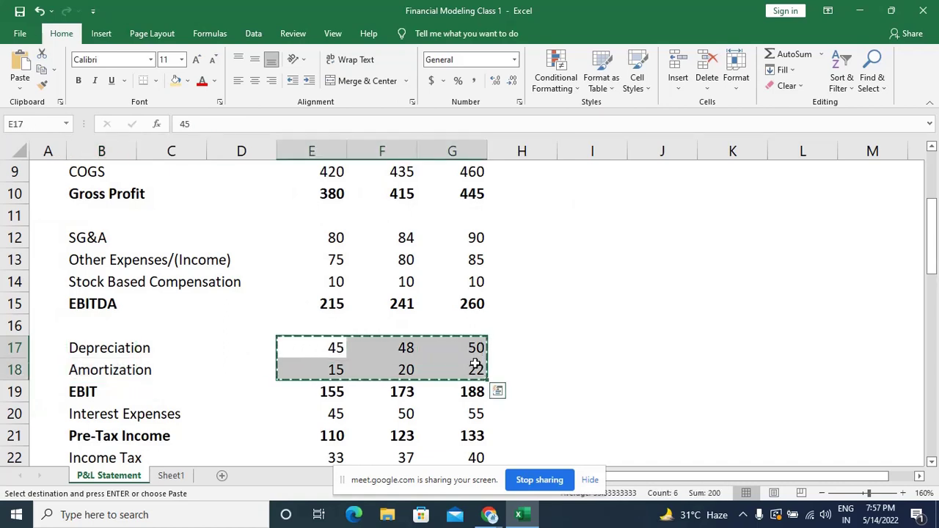
left_click(180, 477)
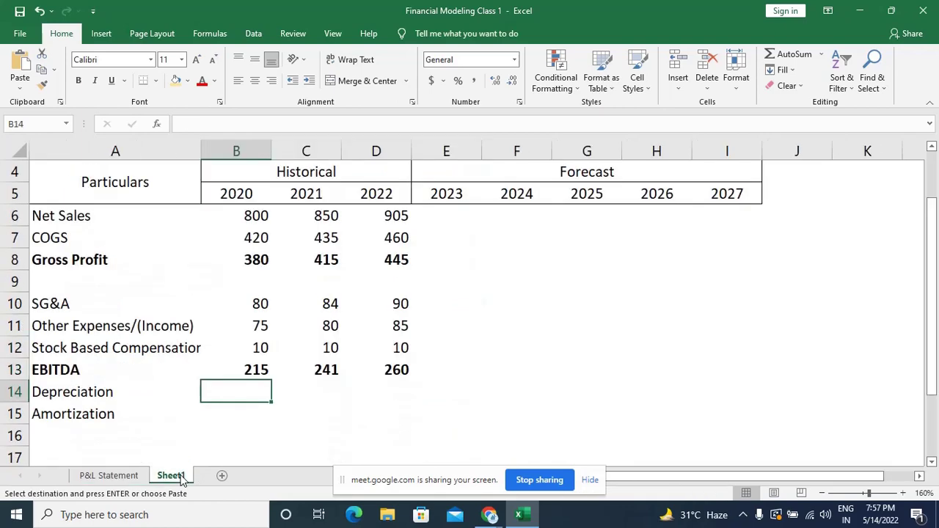
key("ctrl+v")
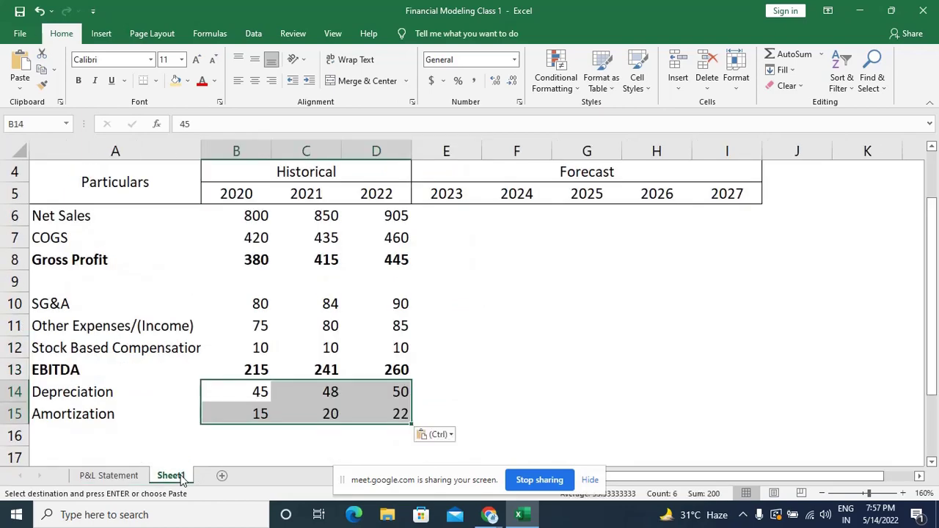
Clear the copy marker, review the line items below Amortization in the P&L Statement sheet, and return to Sheet1.
left_click(103, 478)
left_click(189, 408)
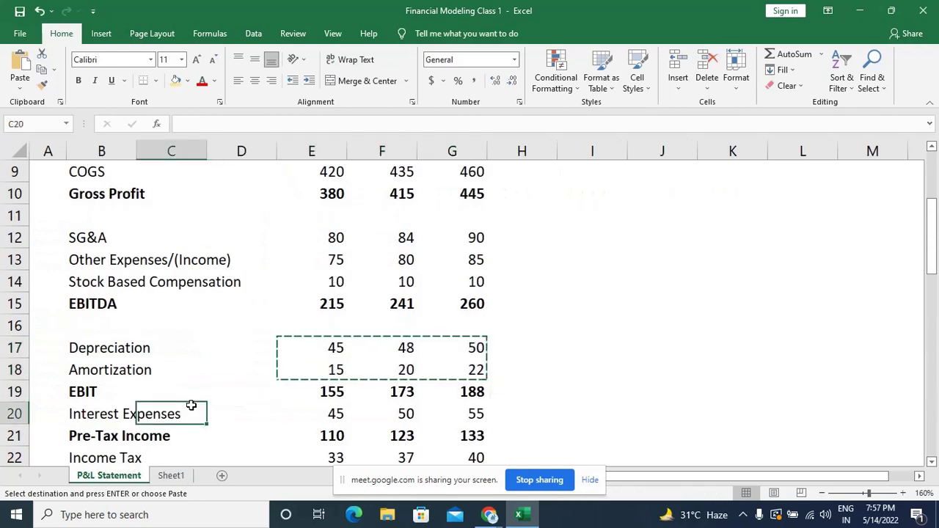
key("Escape")
scroll(242, 386, "down", 2)
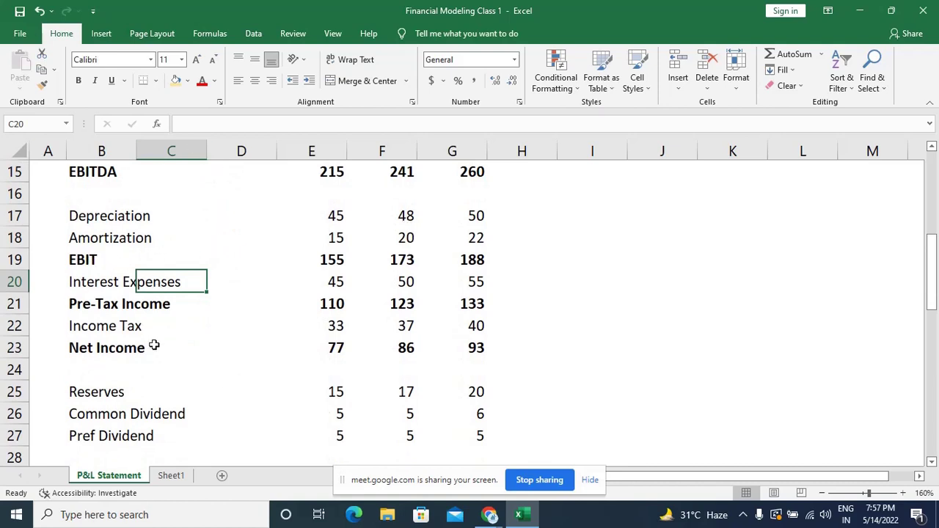
left_click(173, 477)
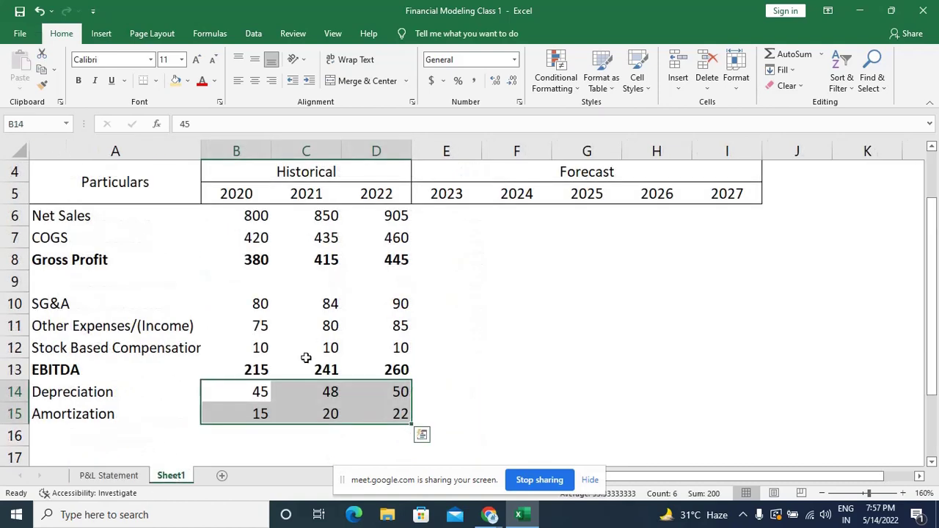
Try inserting a blank row above the EBITDA row in Sheet1 and undo the insertion.
left_click(233, 370)
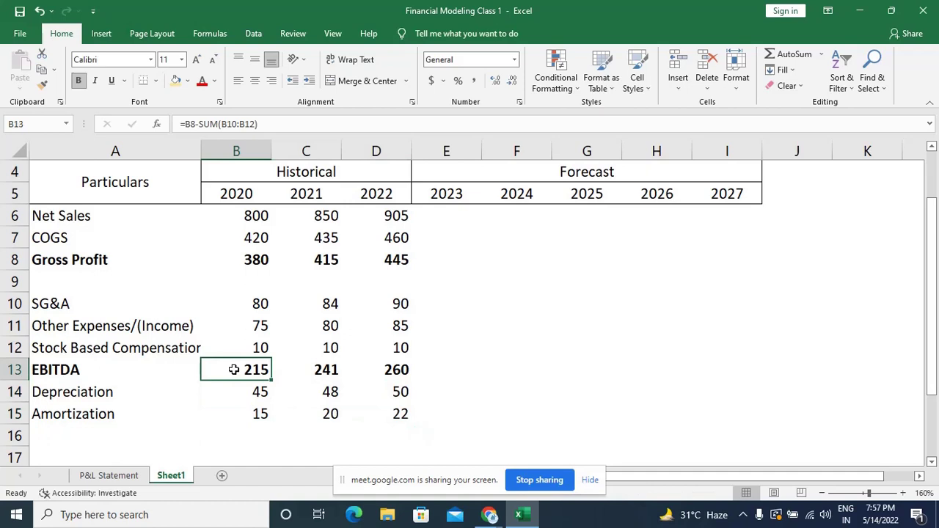
key("shift+space")
key("ctrl+shift+plus")
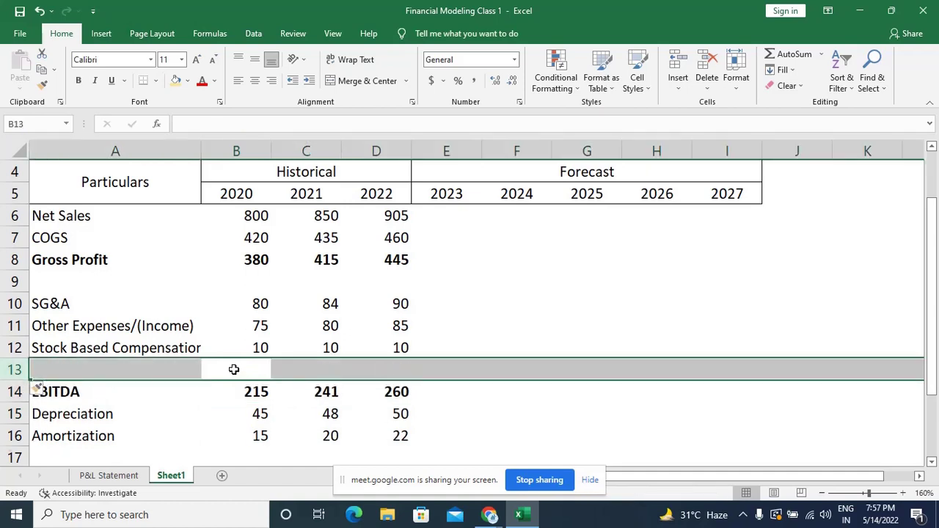
key("ctrl+z")
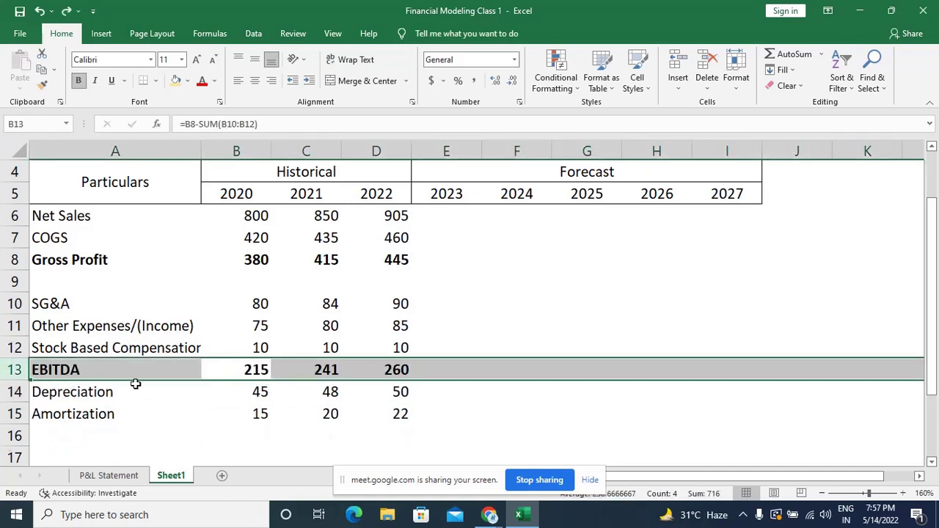
left_click(385, 414)
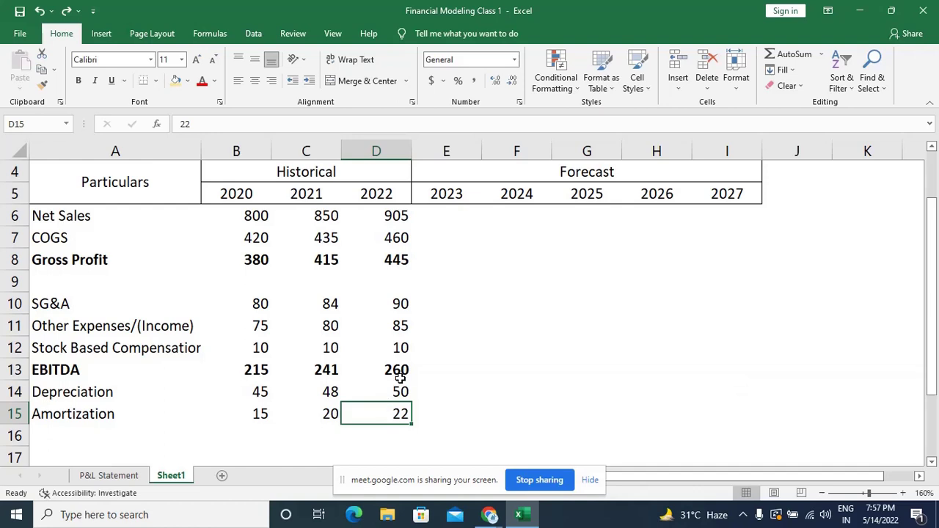
left_click(327, 369)
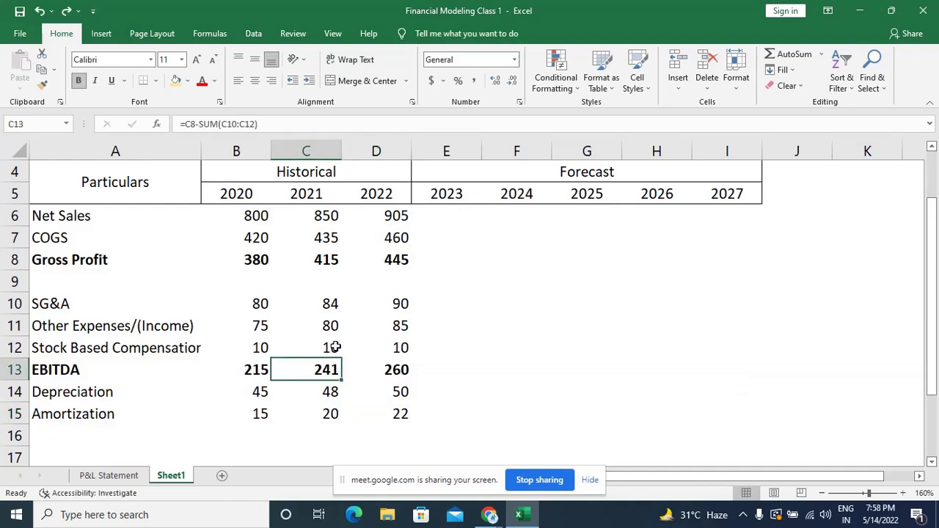
key("shift+space")
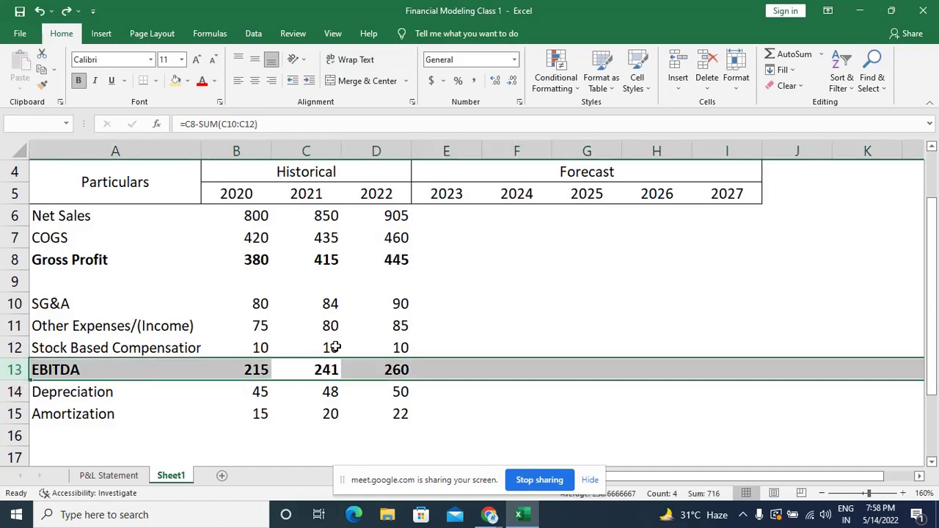
key("ctrl+shift+plus")
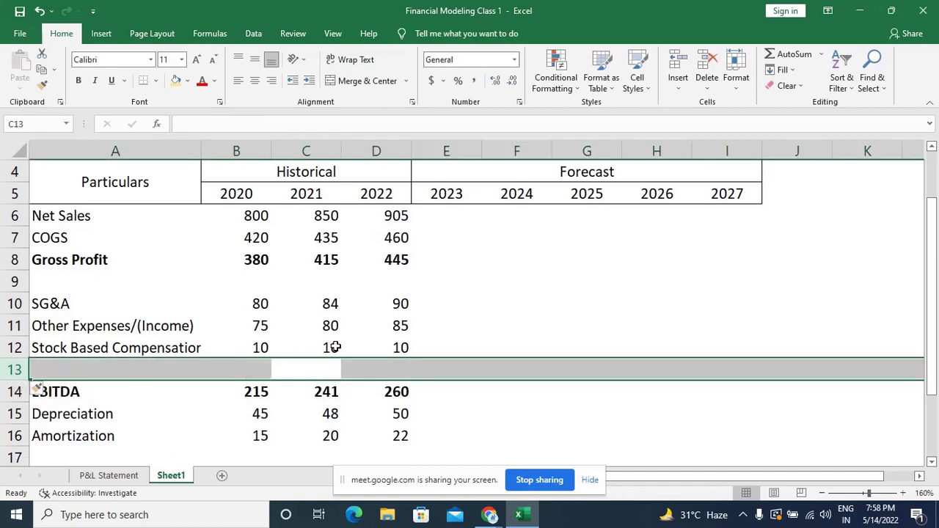
key("Down")
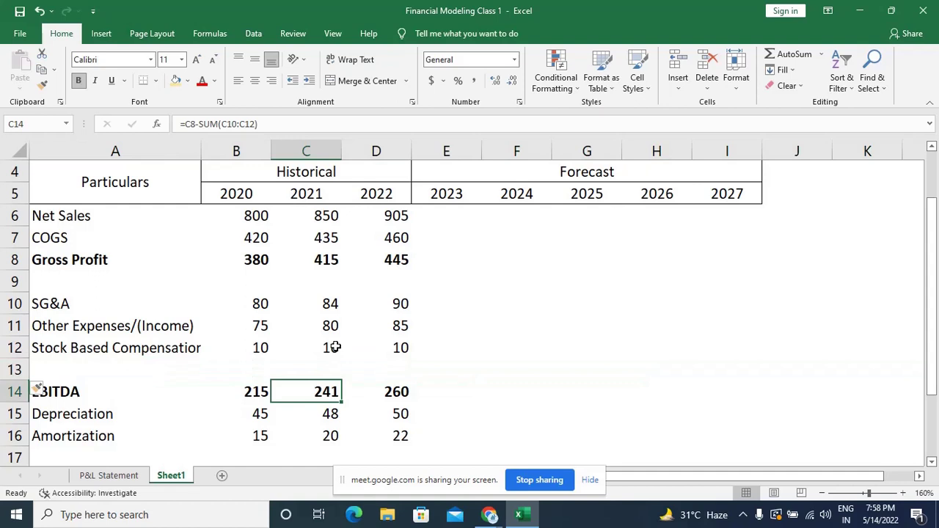
scroll(335, 347, "down", 1)
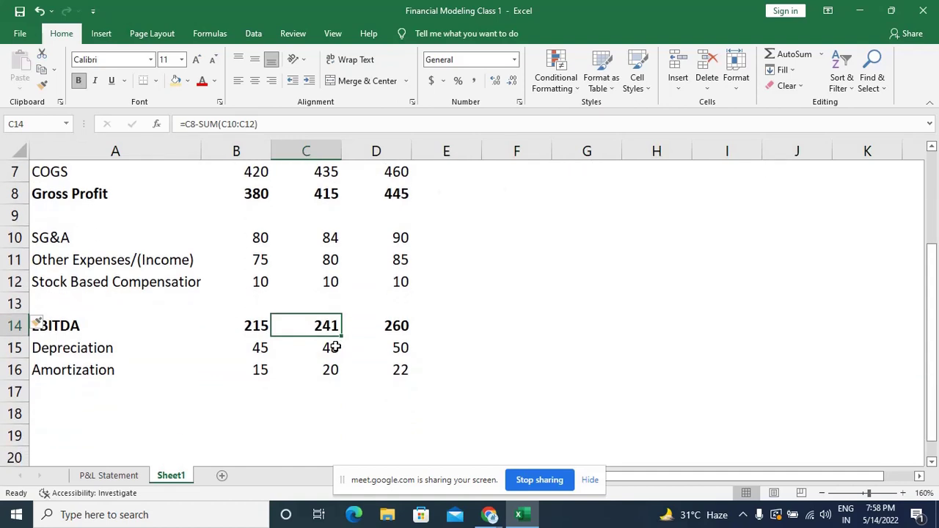
key("ctrl+z")
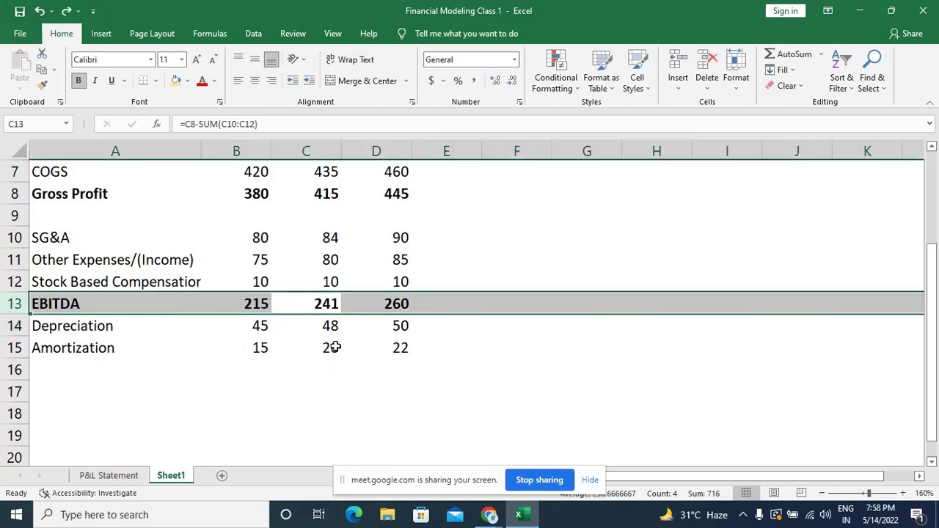
Insert a blank row between EBITDA and Depreciation, and move to A17 below Amortization.
key("Down")
key("shift+space")
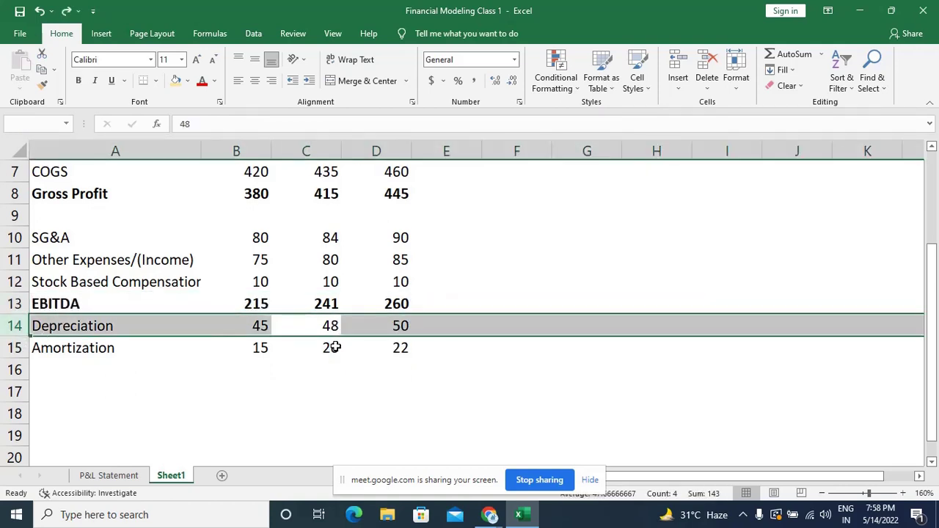
key("ctrl+shift+plus")
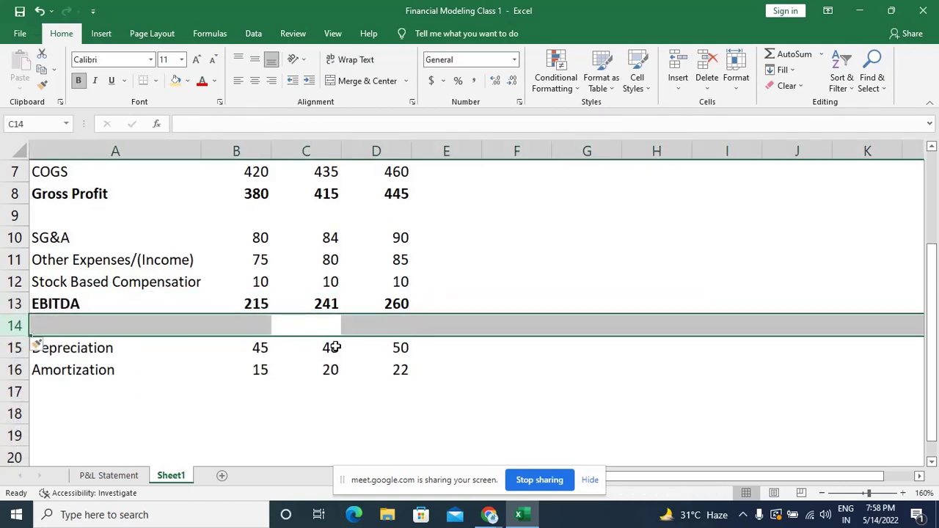
key("Right")
key("Right")
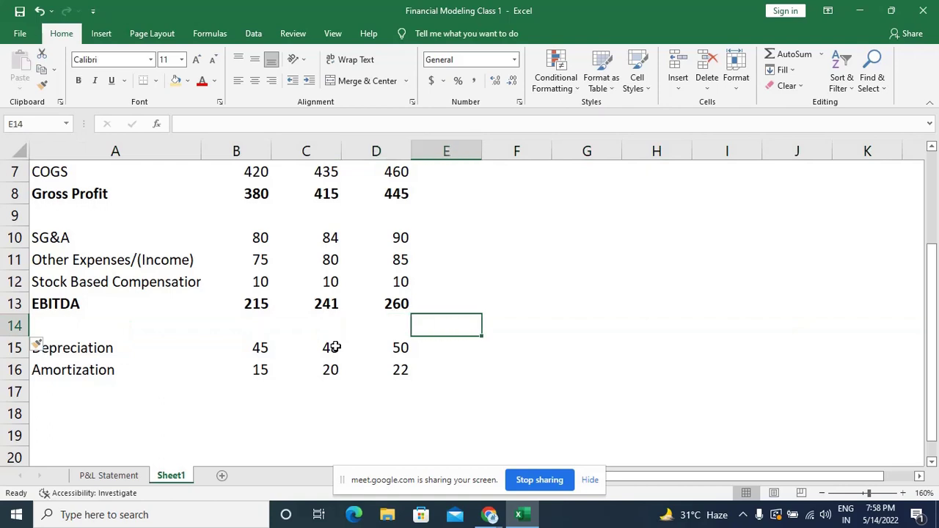
key("Left")
key("Down")
key("Down")
key("Home")
key("Down")
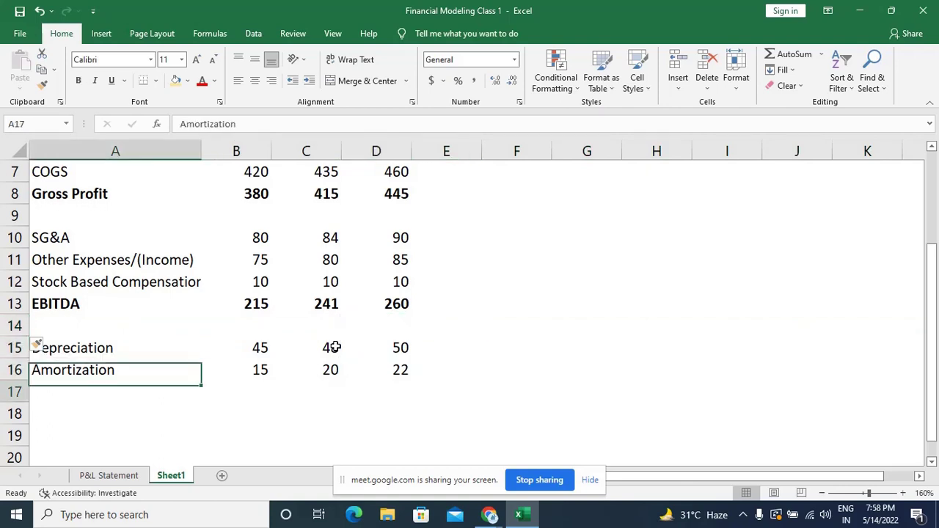
Label the row below Amortization in Sheet1 as EBIT in A17.
type("E")
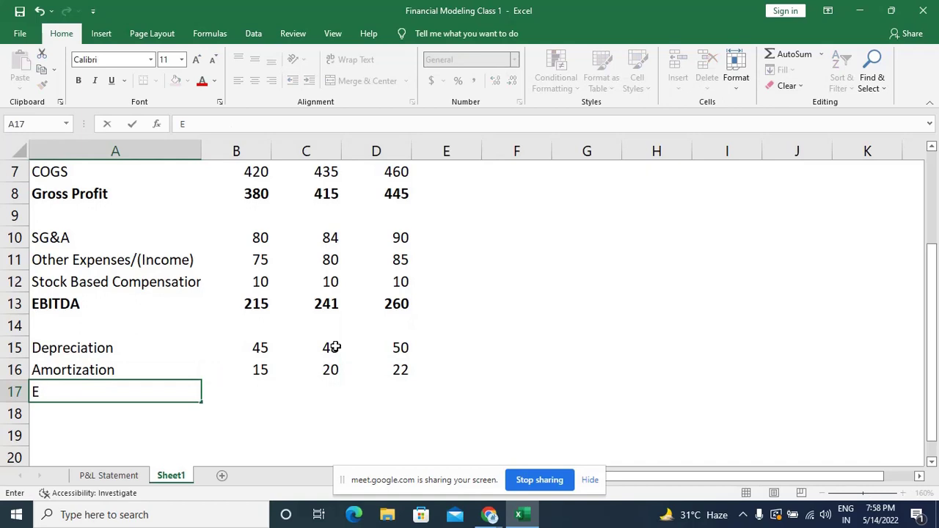
type("BIT")
key("Tab")
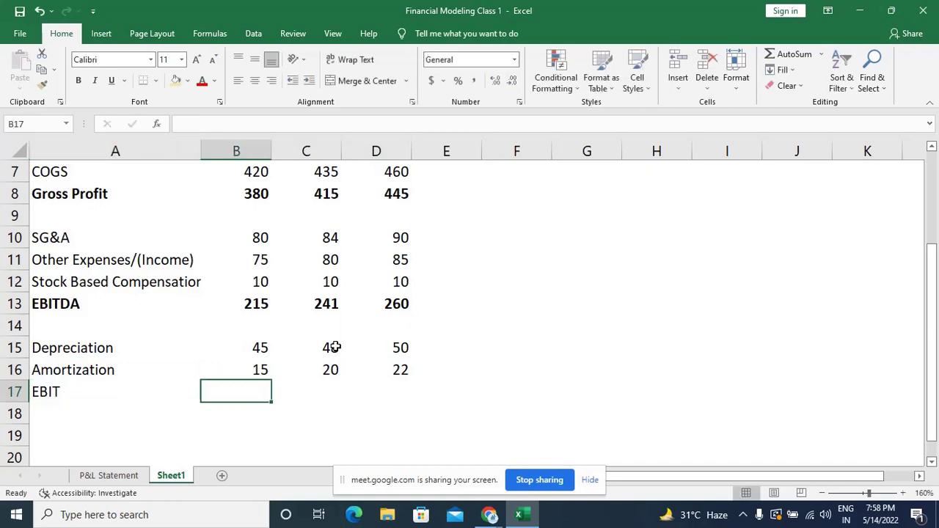
Calculate the 2020 EBIT in B17 with =B13-SUM(B15:B16), subtracting Depreciation and Amortization from EBITDA.
type("=")
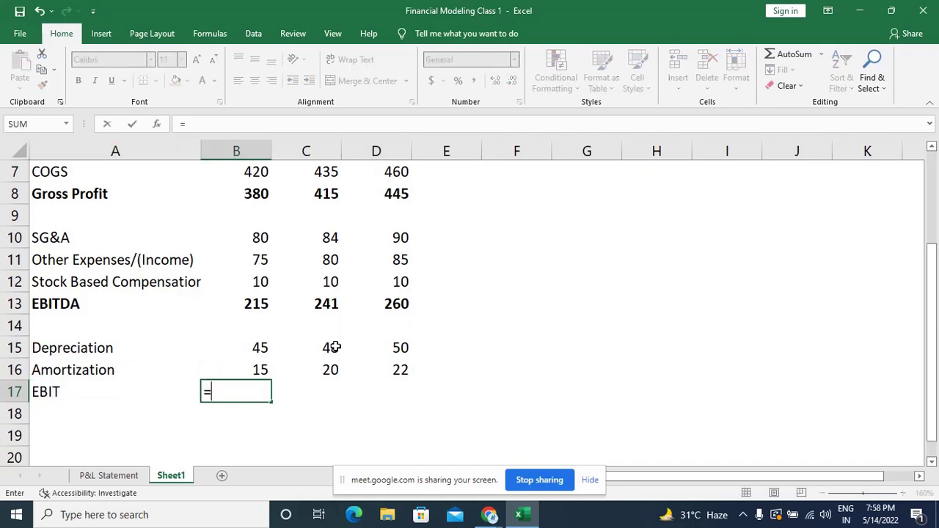
key("Up")
key("Up")
key("Up")
key("Up")
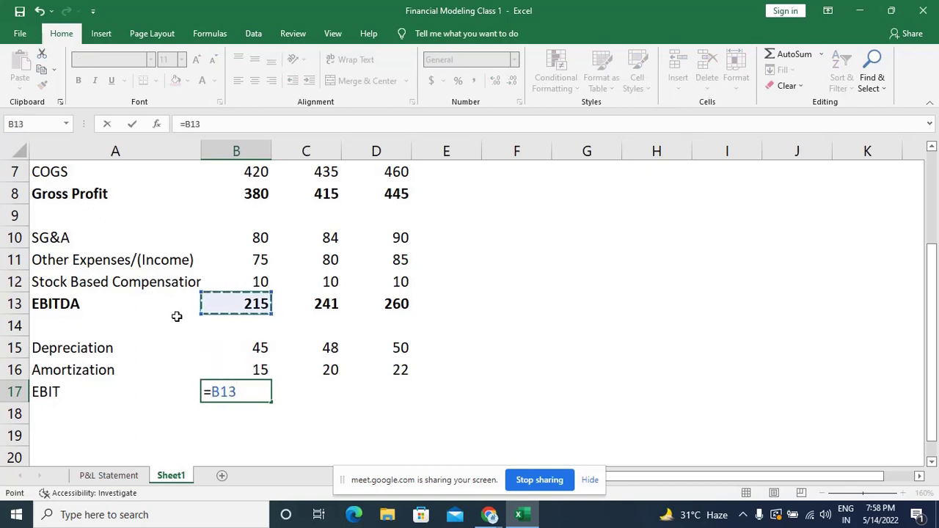
type("-")
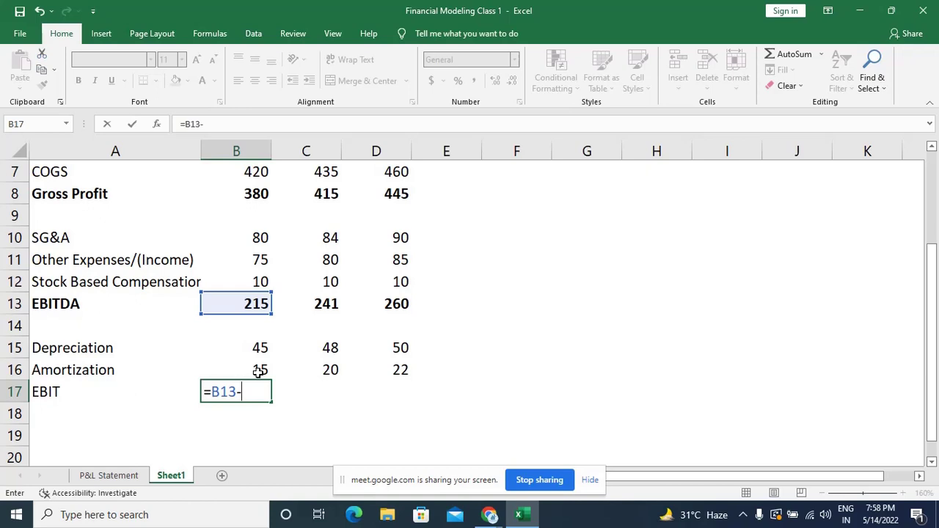
type("sum")
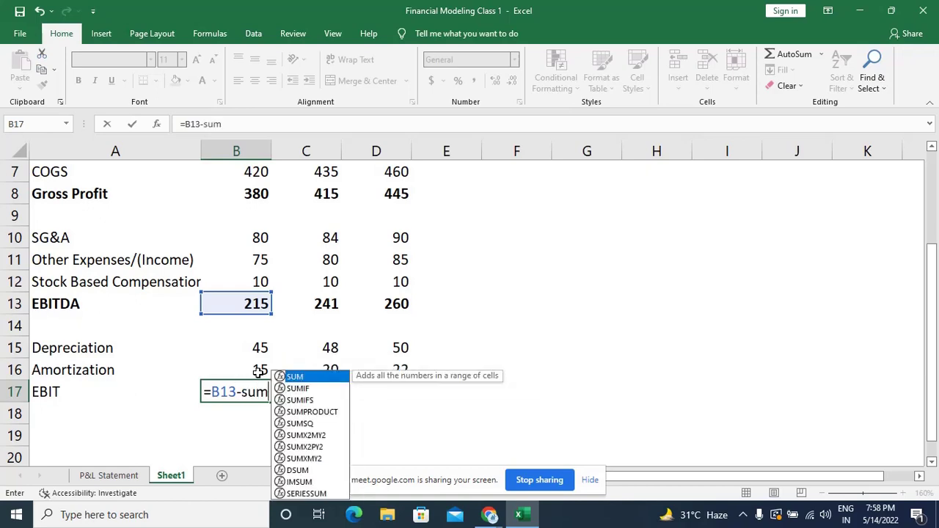
key("Tab")
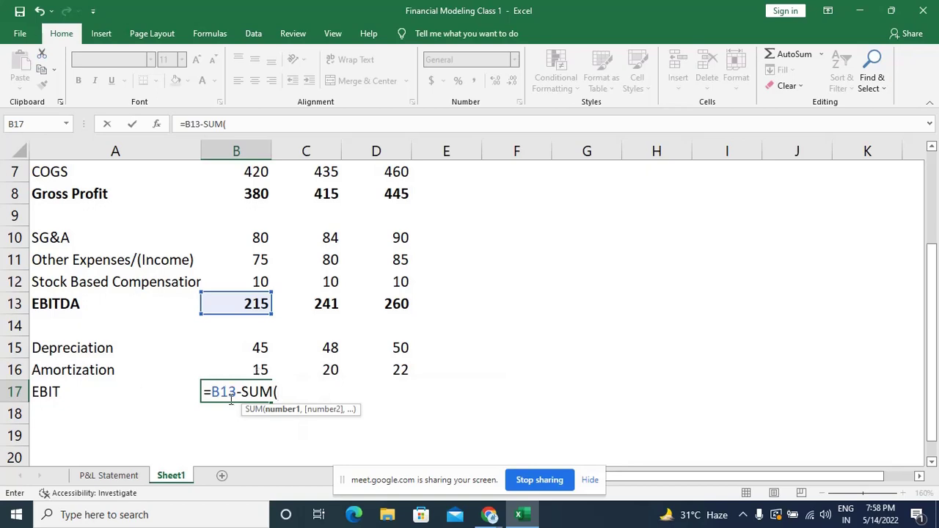
key("Up")
key("Up")
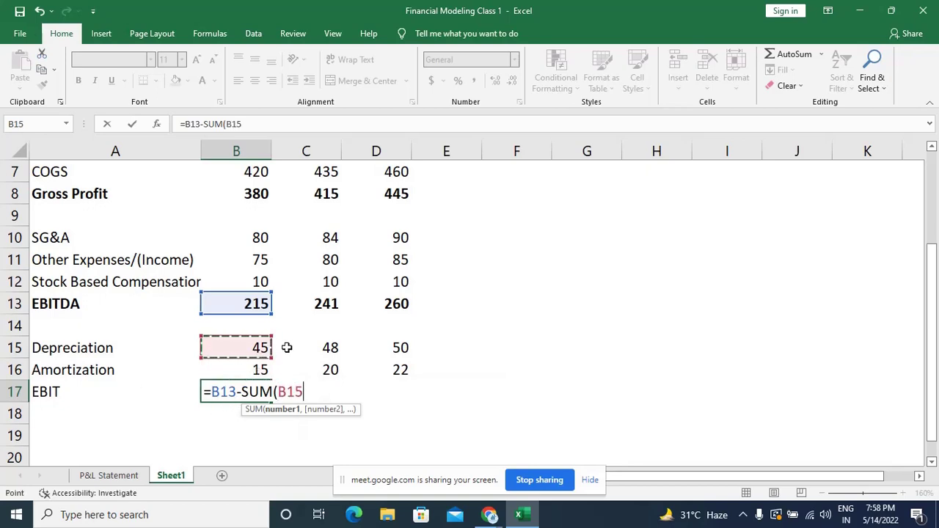
key("shift+Down")
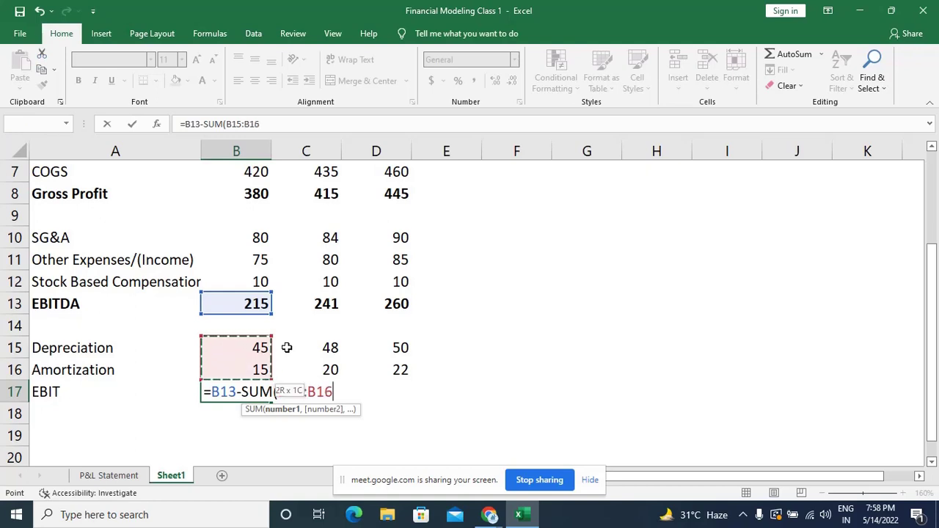
type(")")
key("Return")
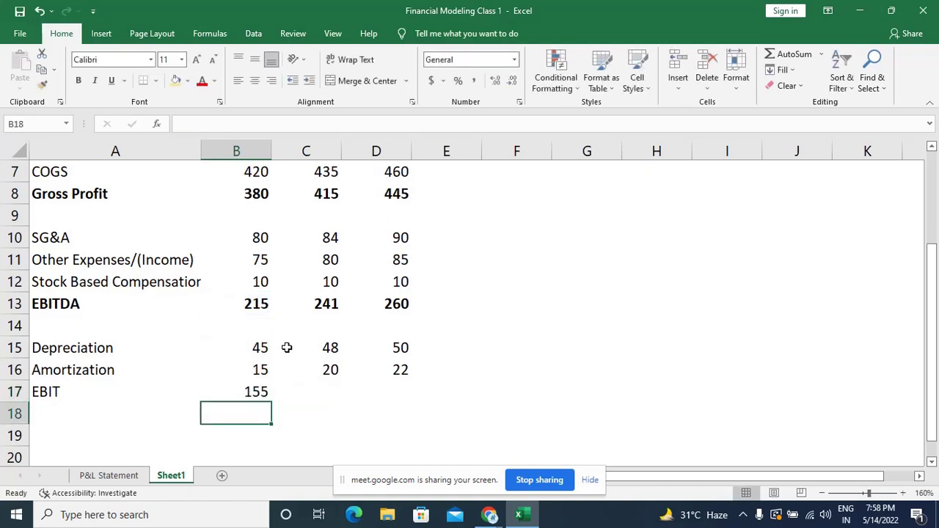
Check the cell references of the EBIT formula in B17 and fill the formula across to D17.
key("Up")
key("F2")
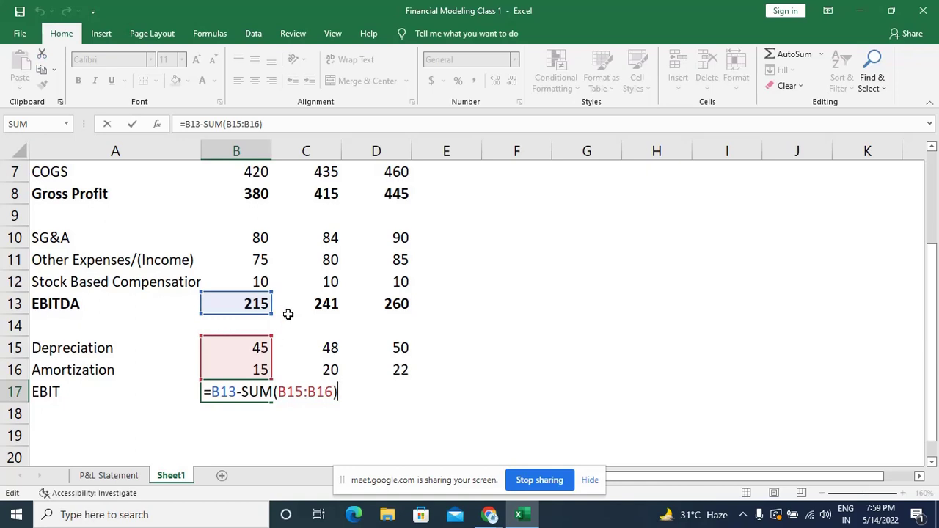
key("Escape")
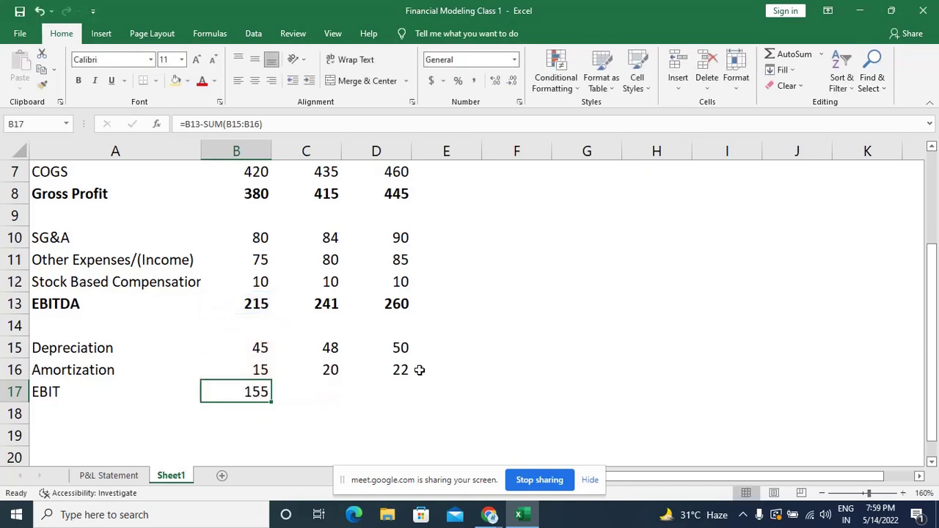
key("shift+Right")
key("shift+Right")
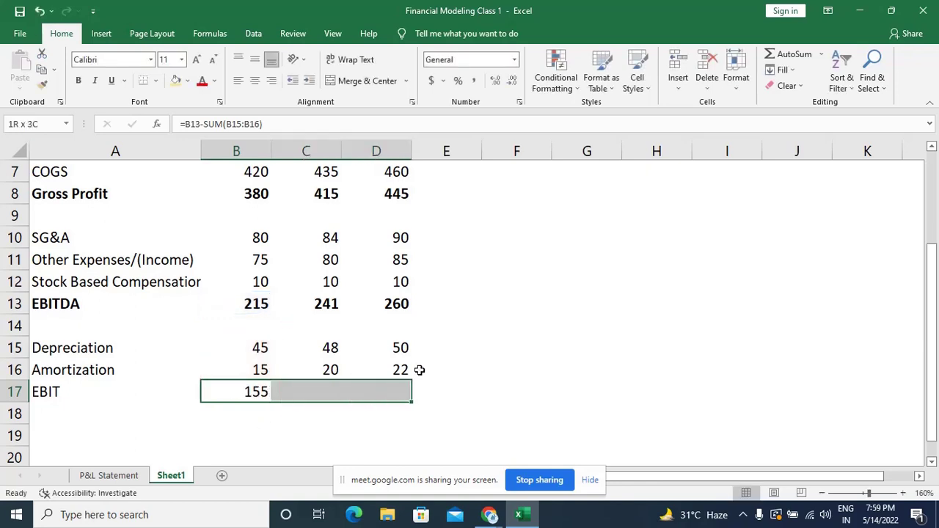
key("ctrl+r")
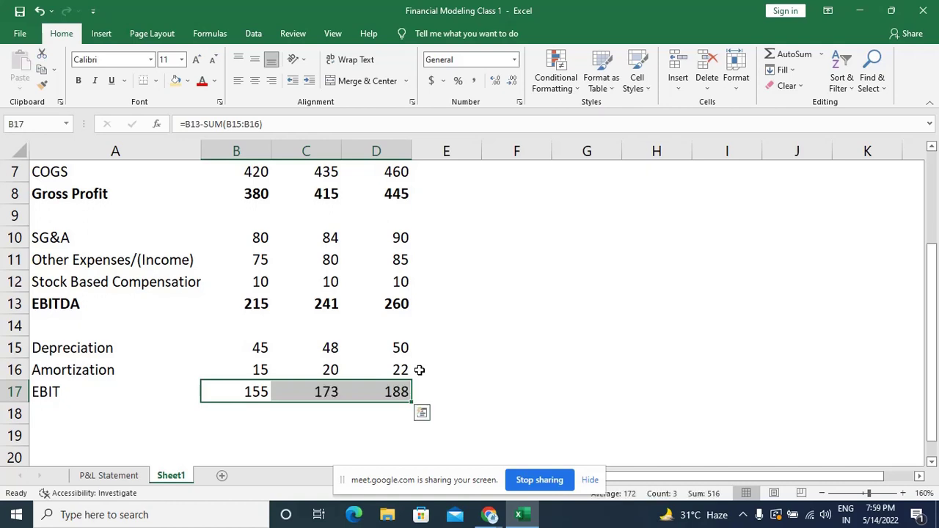
Make the whole EBIT row, A17:D17, bold.
key("Left")
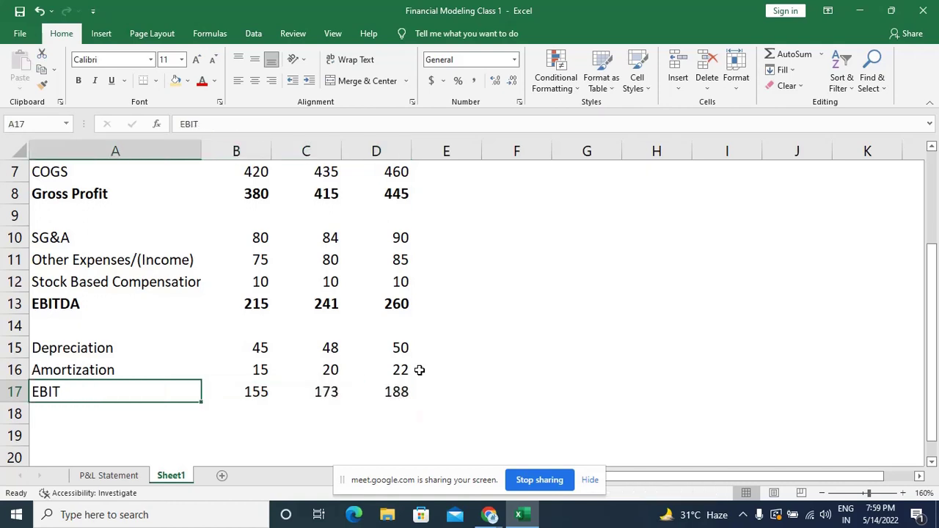
key("shift+Right")
key("shift+Right")
key("shift+Right")
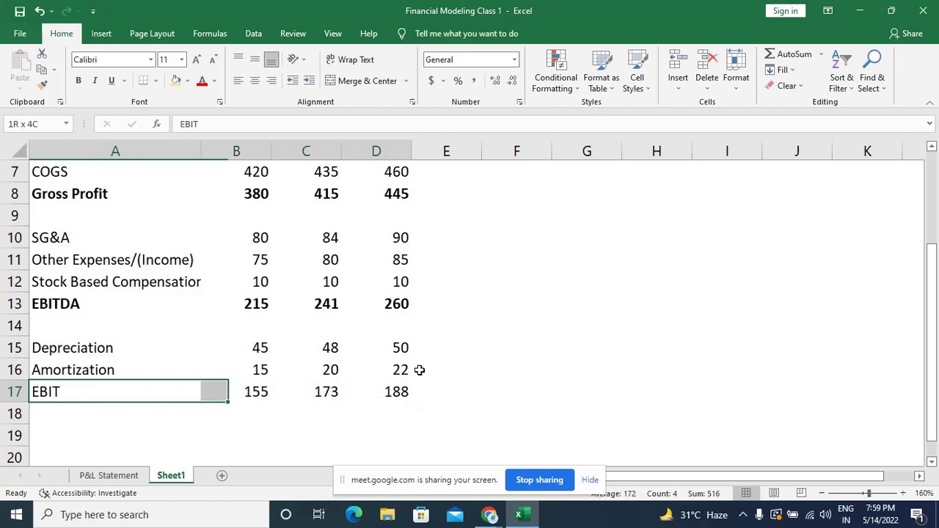
key("ctrl+b")
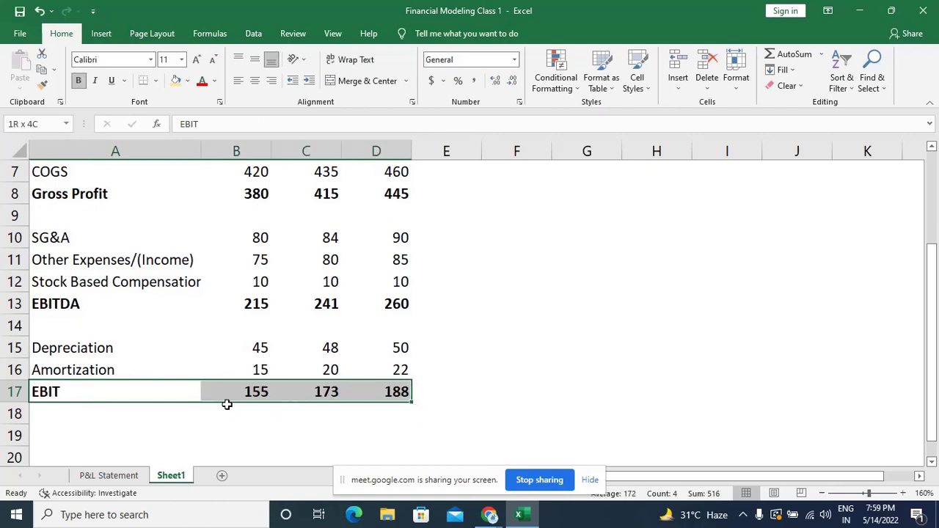
Toggle bold off and back on for the EBIT label in A17, and move to A18.
scroll(227, 404, "down", 1)
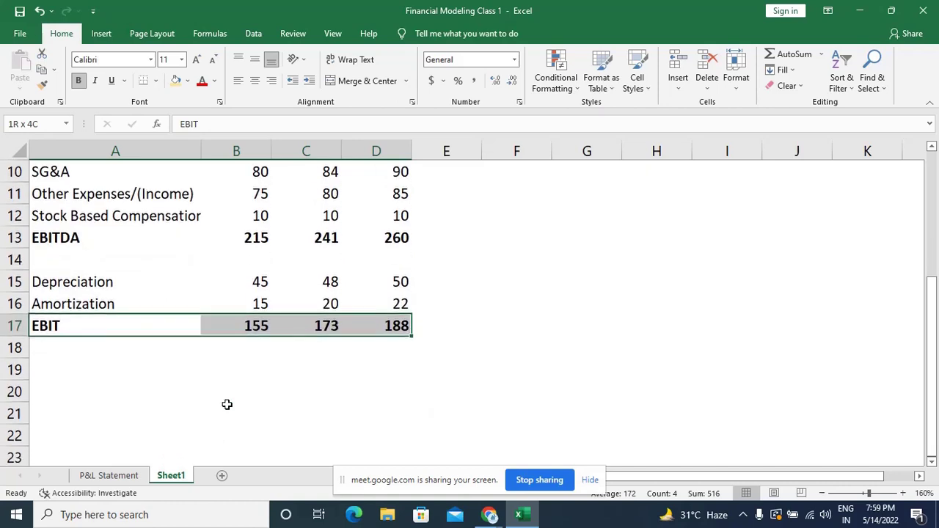
left_click(48, 346)
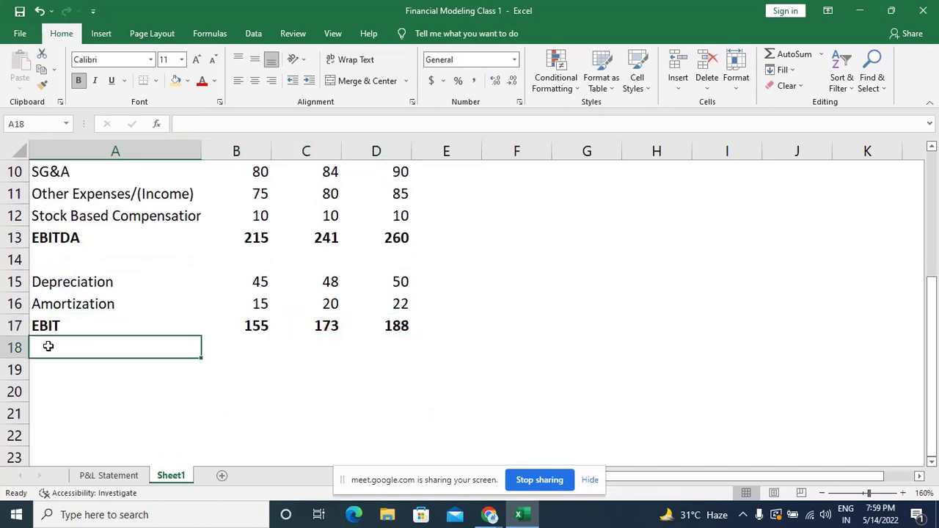
key("Up")
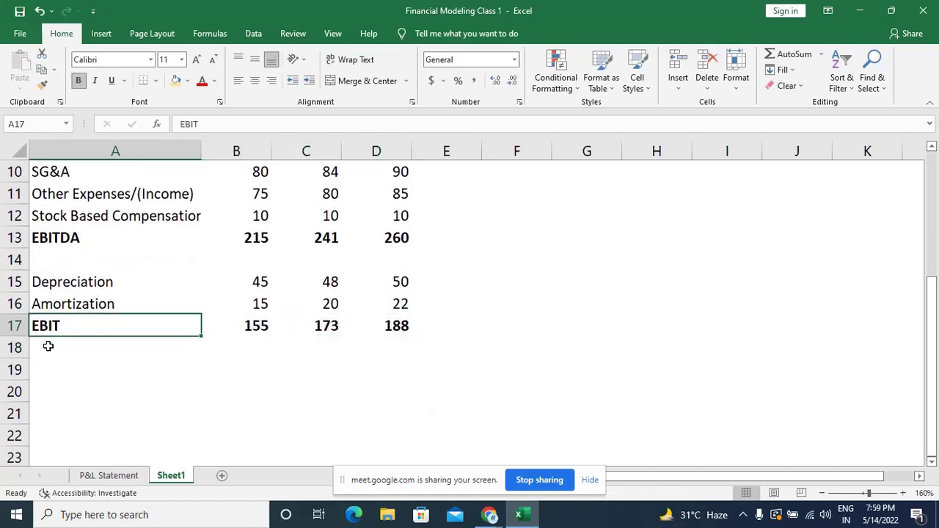
key("ctrl+b")
left_click(78, 82)
key("ctrl+b")
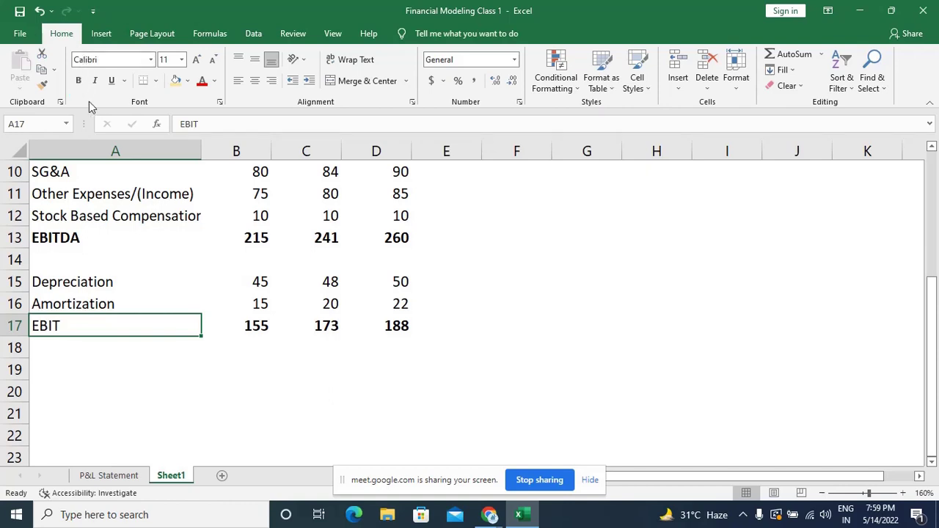
key("ctrl+b")
key("Return")
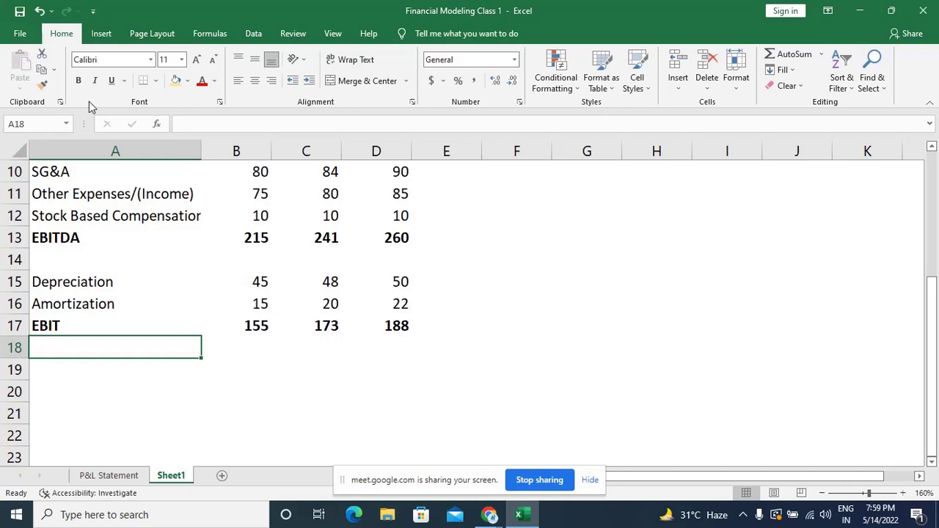
Switch to the P&L Statement sheet, widen column A and enter PBT in A21 beside Pre-Tax Income.
left_click(110, 477)
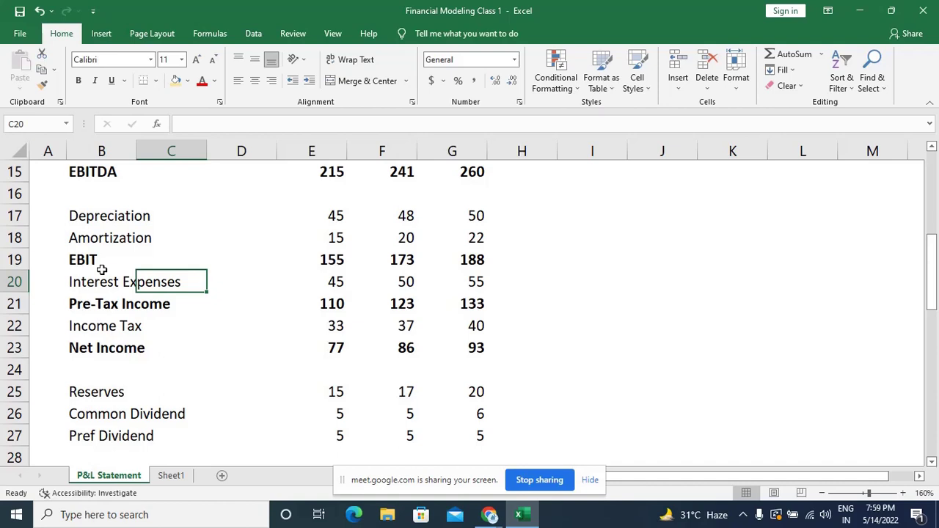
left_click(55, 302)
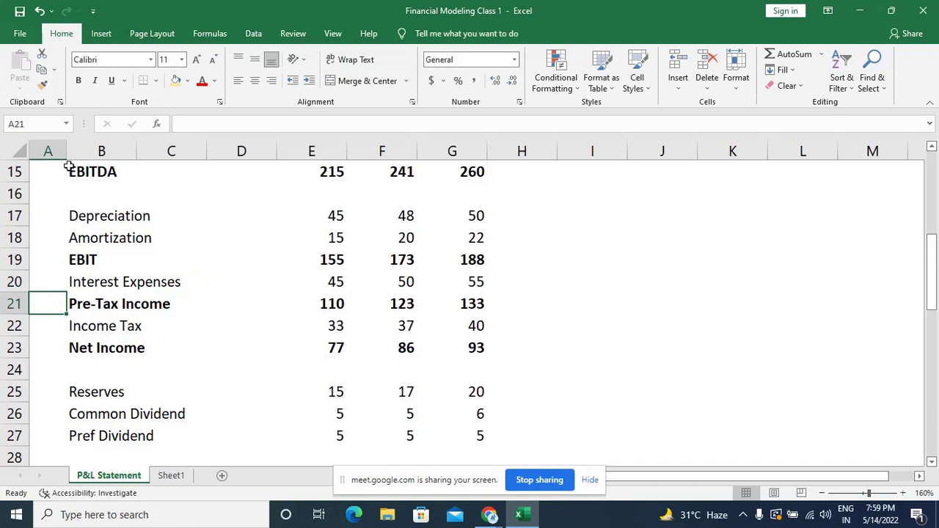
left_click_drag(67, 148, 95, 145)
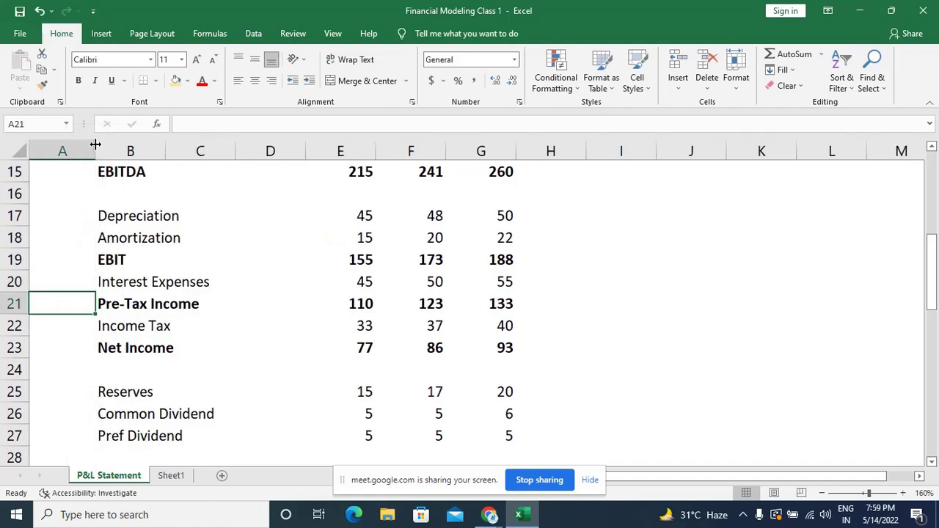
type("PBT")
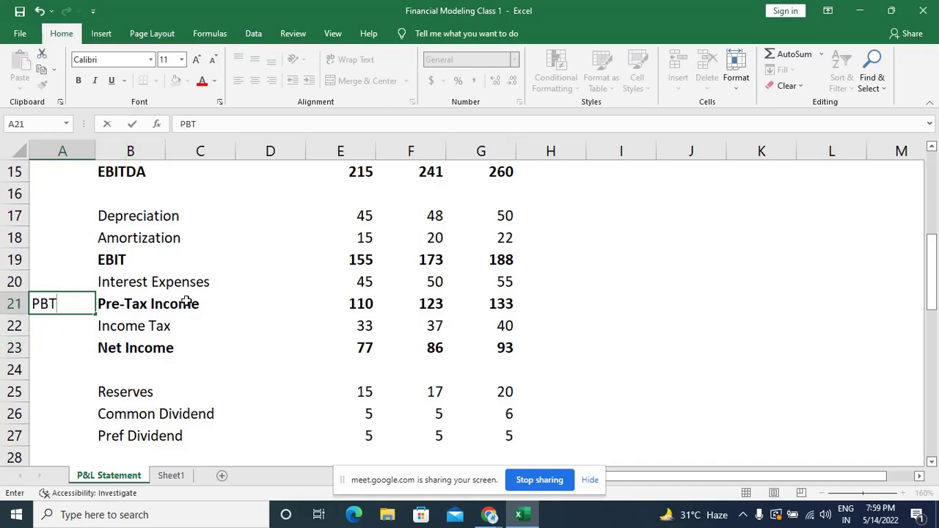
left_click(109, 308)
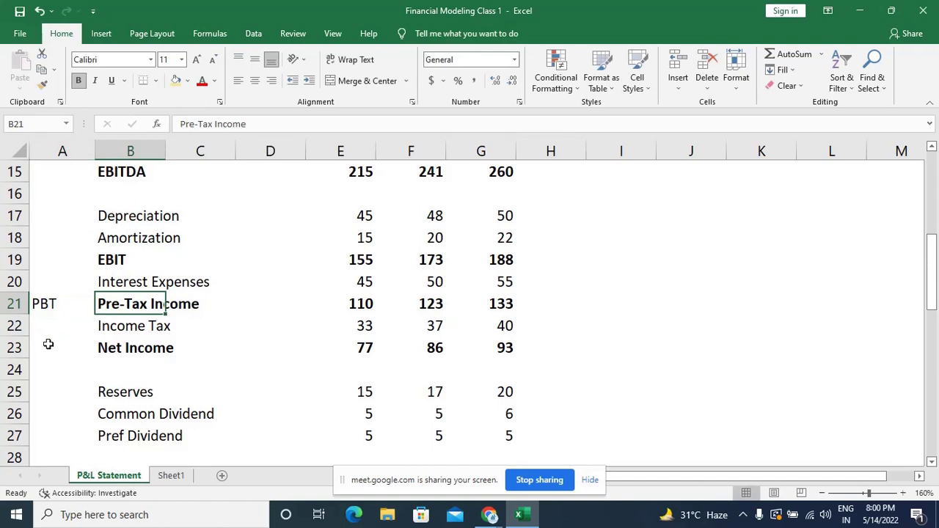
key("Left")
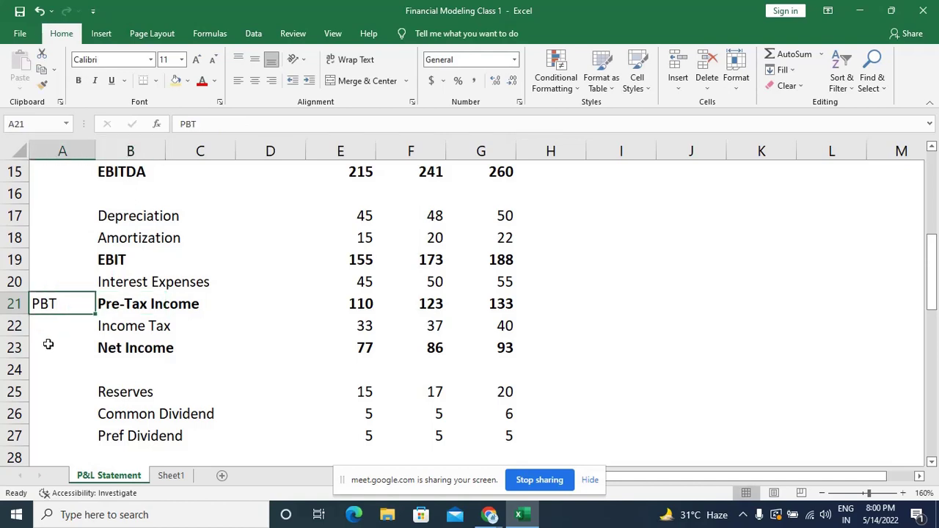
key("ctrl+c")
key("Right")
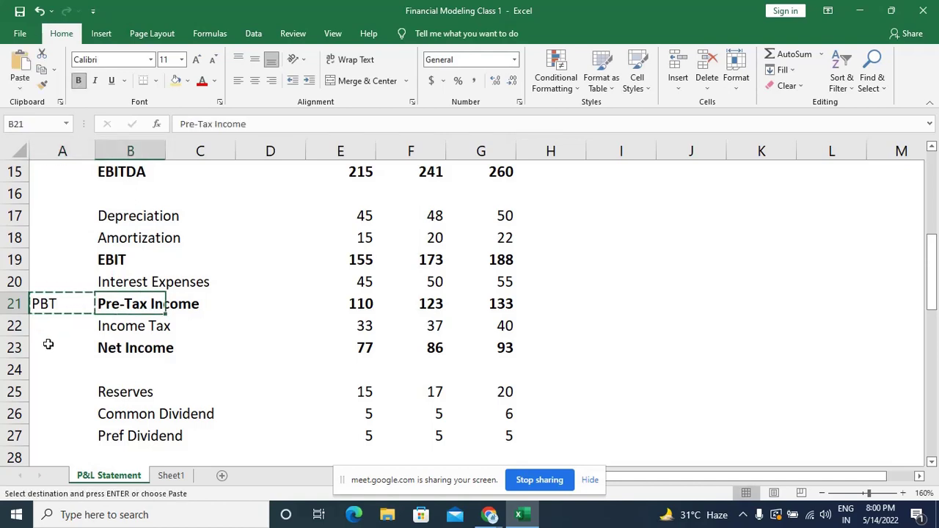
key("Escape")
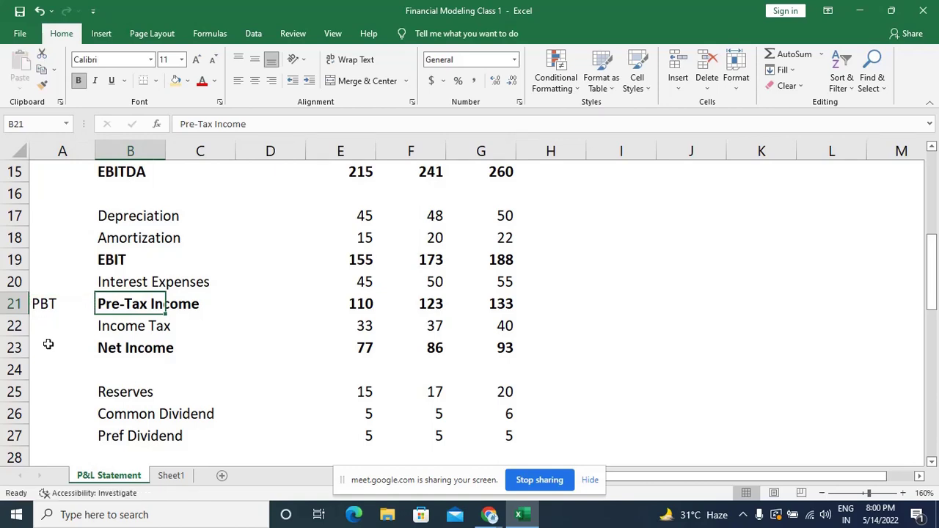
Extend the Pre-Tax Income label in B21 of the P&L Statement sheet to read Pre-Tax Income(PBT).
key("F2")
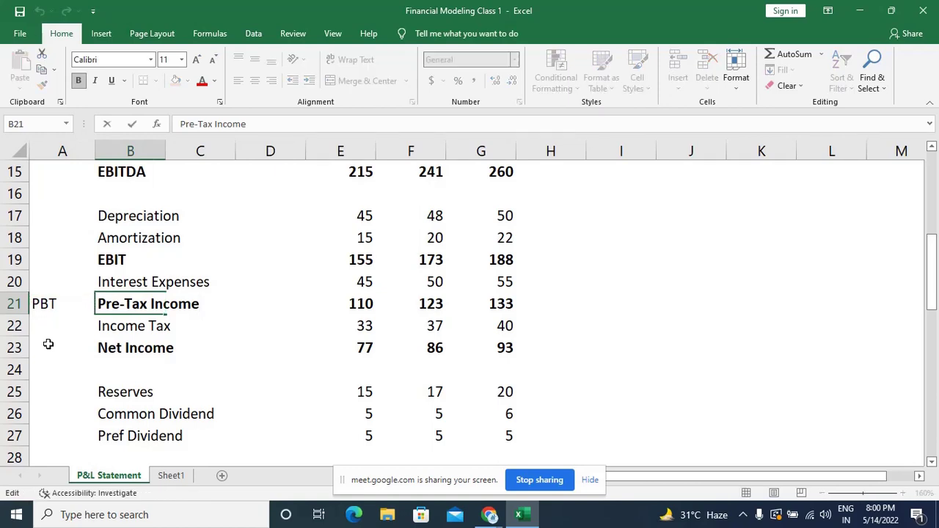
type("(")
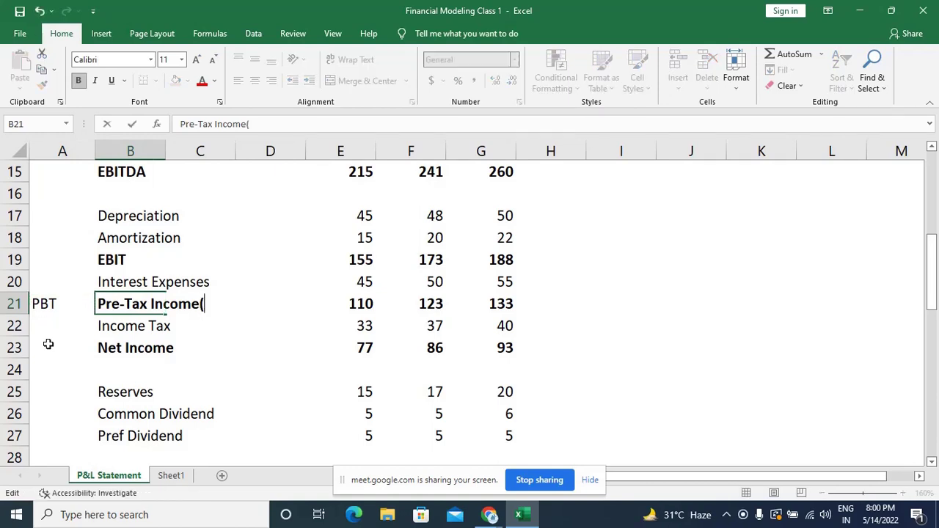
type("PBT)")
key("Return")
Delete the PBT note in A21 and narrow column A of the P&L Statement sheet.
key("Up")
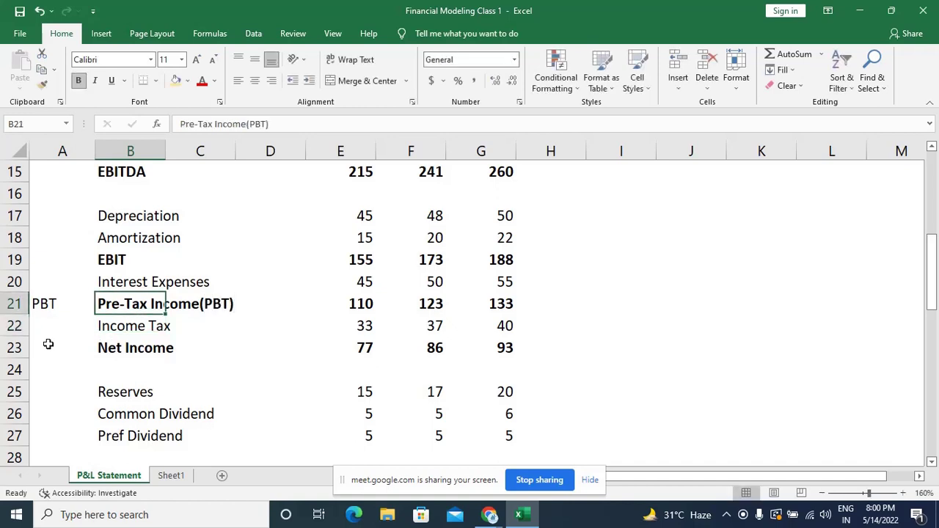
key("Left")
key("Delete")
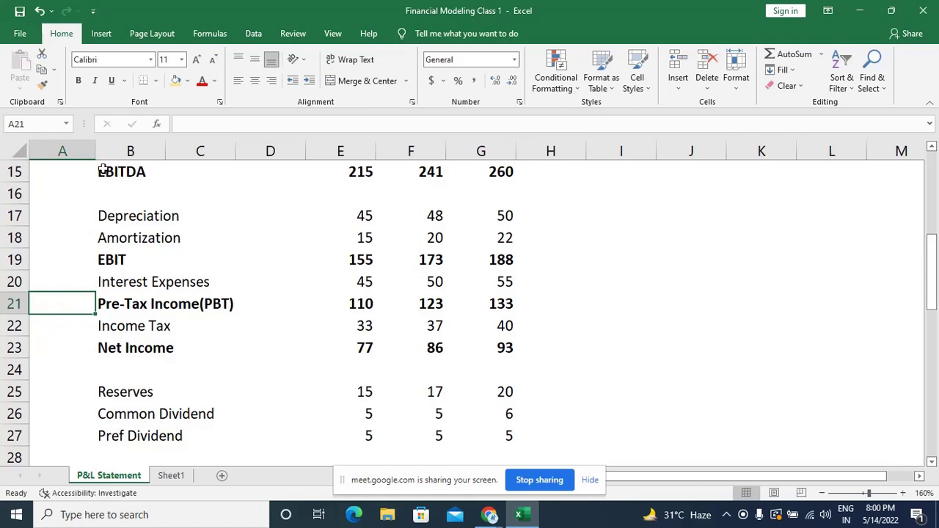
left_click_drag(96, 146, 75, 148)
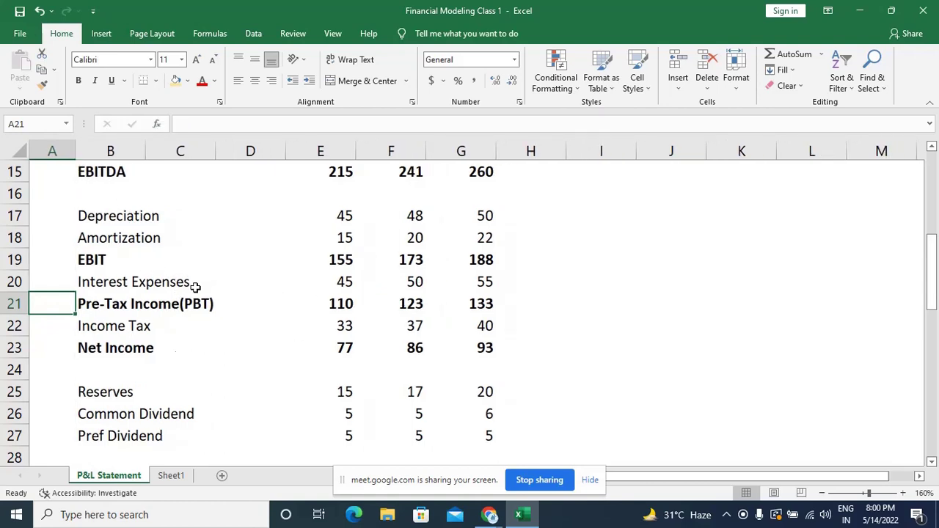
Enter Interest as the line-item label in A18 of Sheet1.
left_click(168, 475)
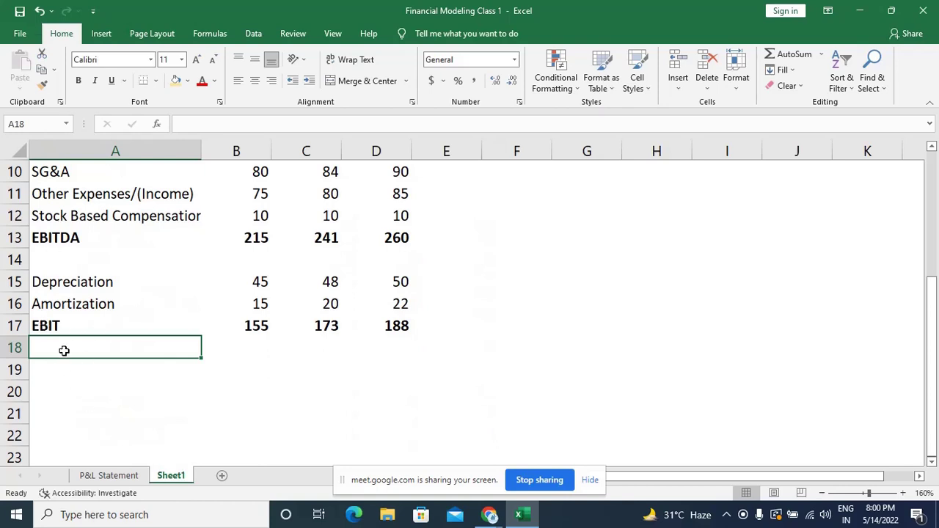
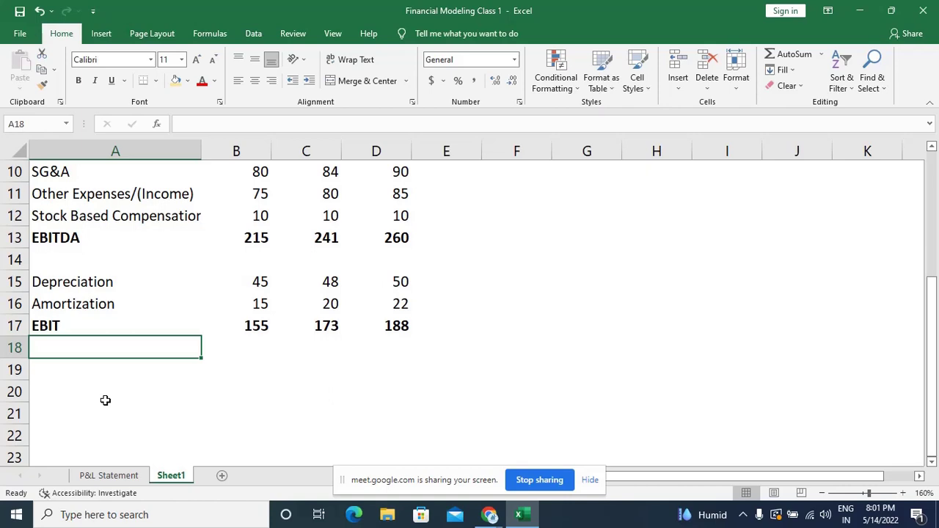
type("I")
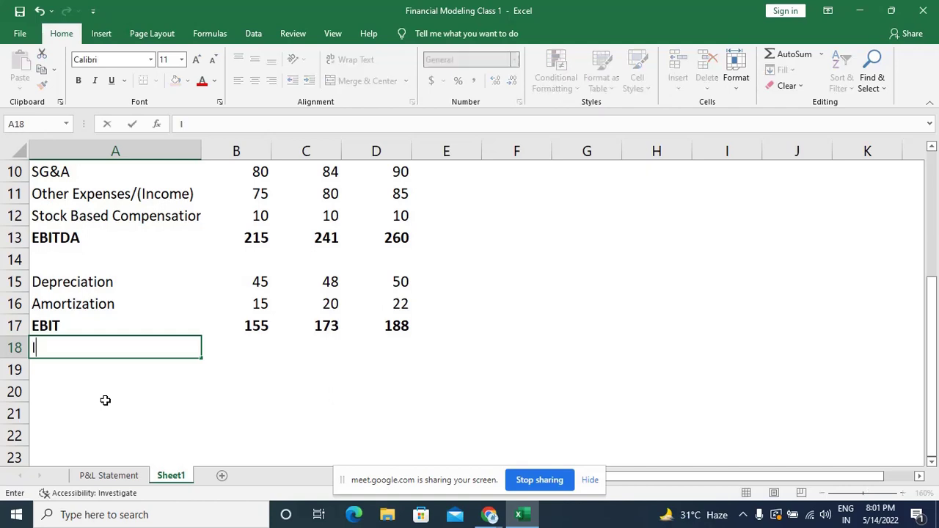
type("nterest")
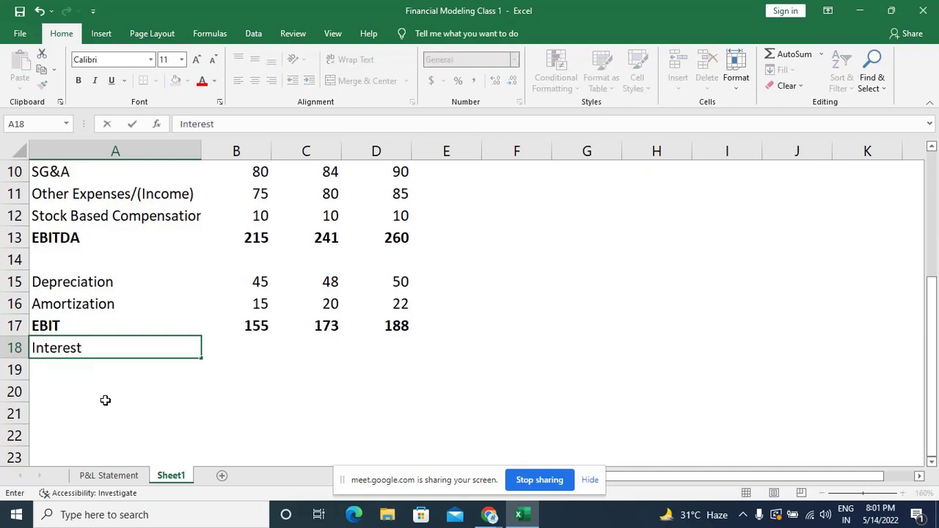
key("Tab")
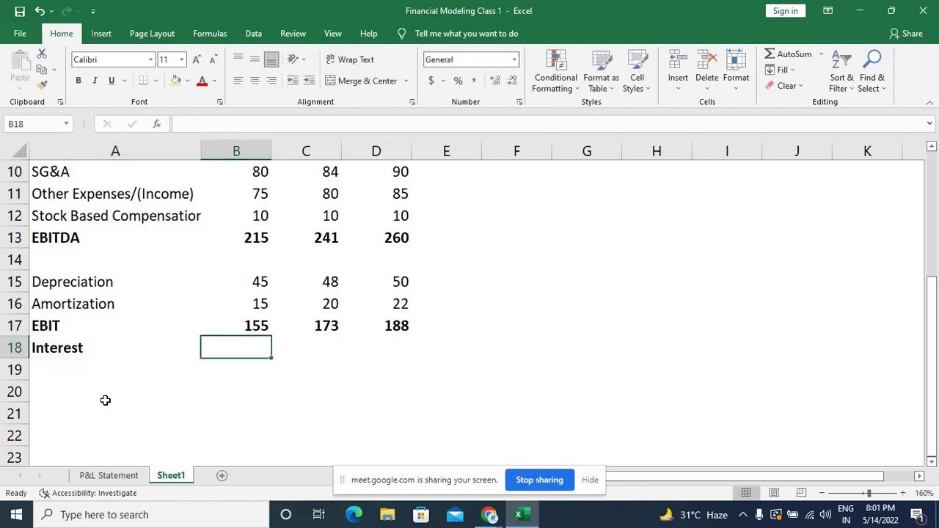
Copy the Interest Expenses label from B20 of the P&L Statement sheet into A18 of Sheet1.
left_click(103, 475)
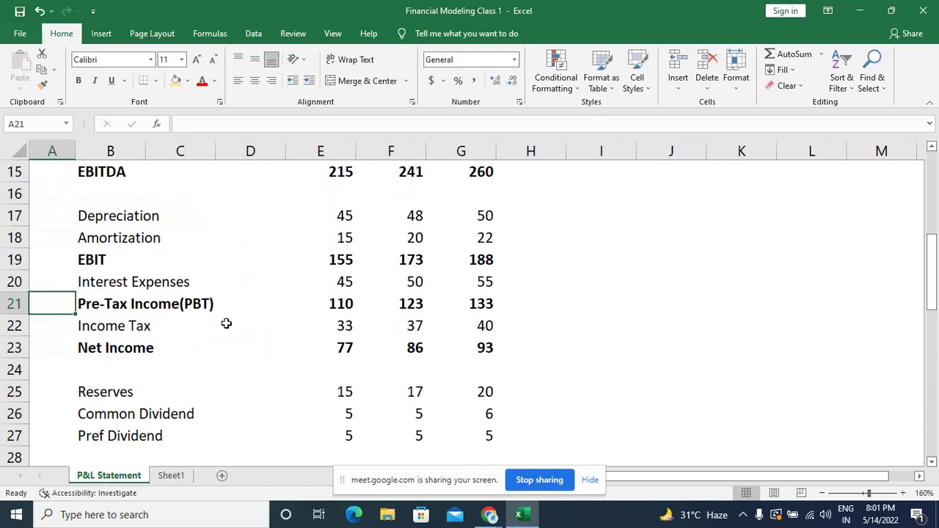
left_click(85, 286)
key("ctrl+c")
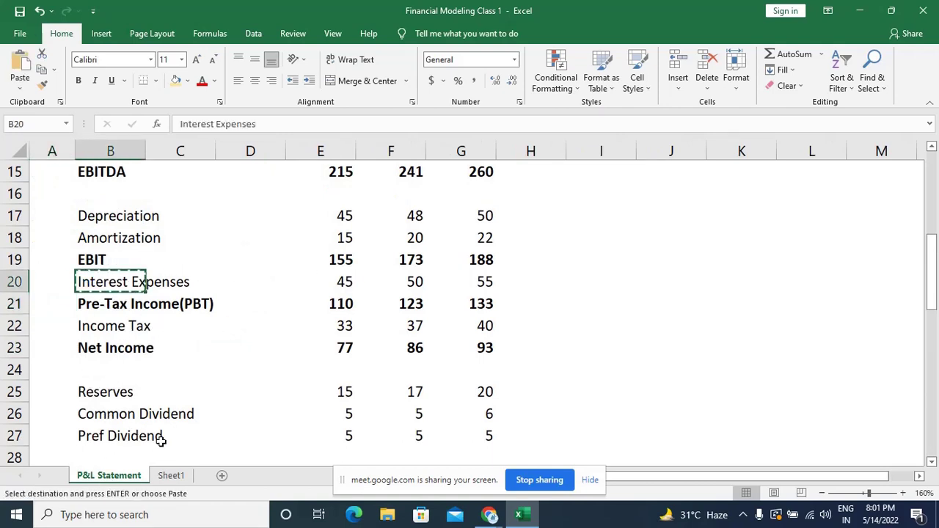
left_click(176, 476)
key("Left")
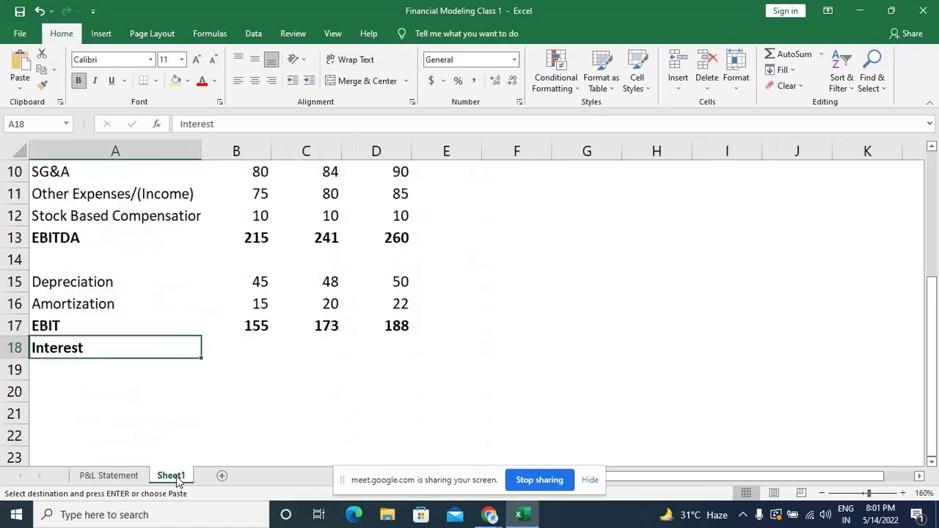
key("ctrl+v")
key("Right")
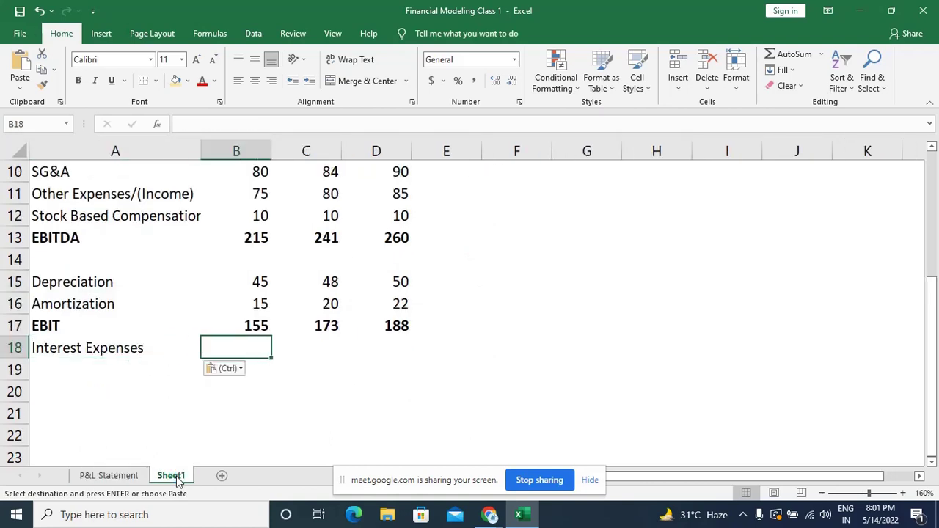
Copy the interest expense figures 45, 50 and 55 from E20:G20 of the P&L Statement sheet into B18:D18 of Sheet1.
left_click(108, 476)
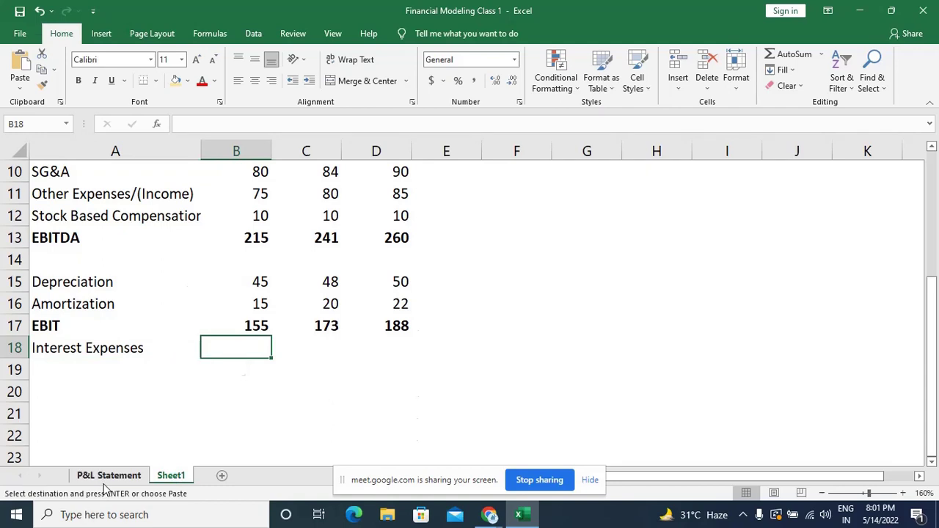
left_click(342, 281)
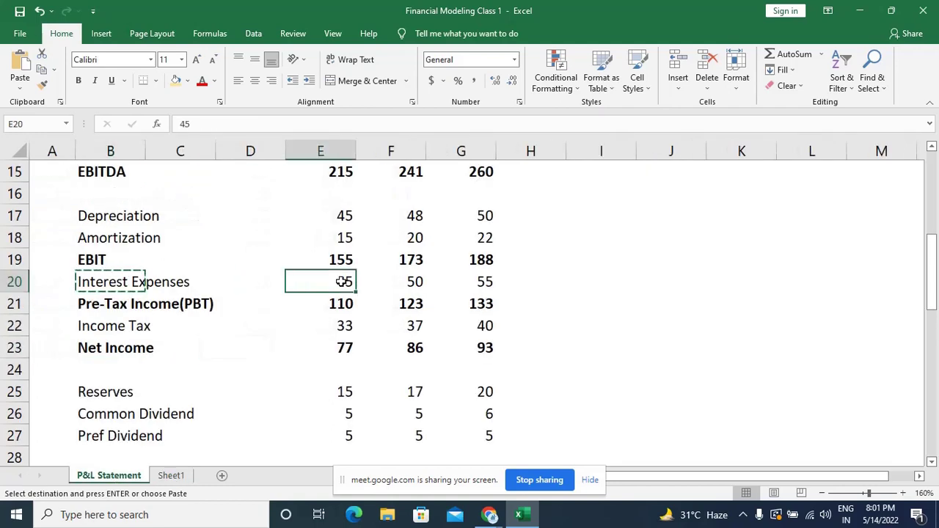
key("Escape")
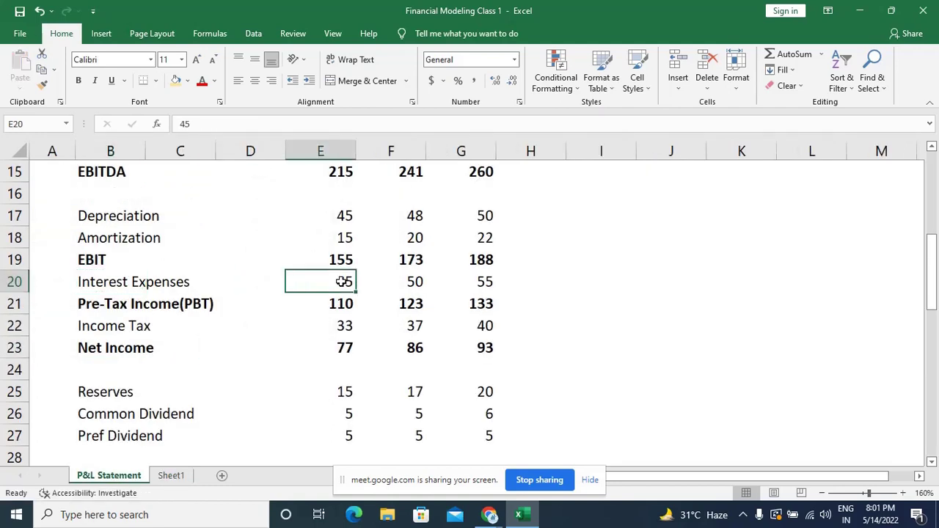
key("shift+Right")
key("shift+Right")
key("ctrl+c")
key("ctrl+q")
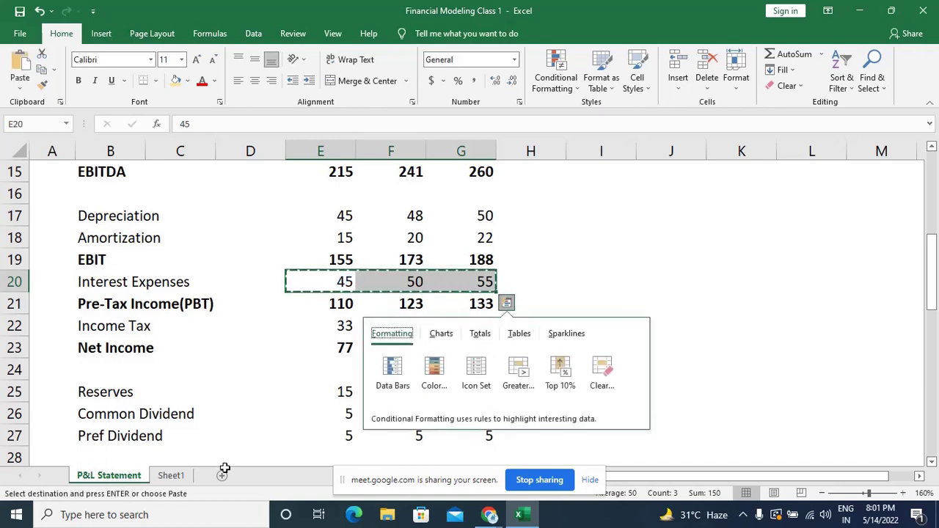
left_click(180, 476)
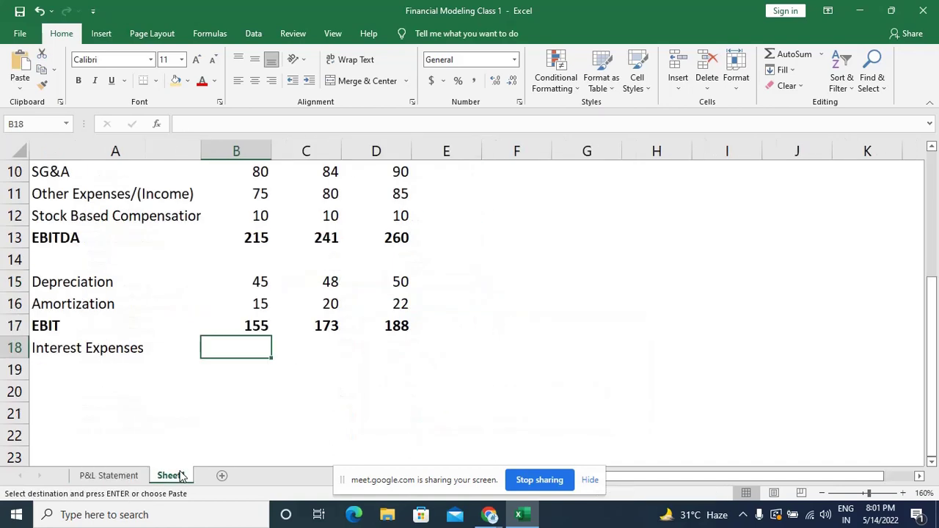
key("ctrl+v")
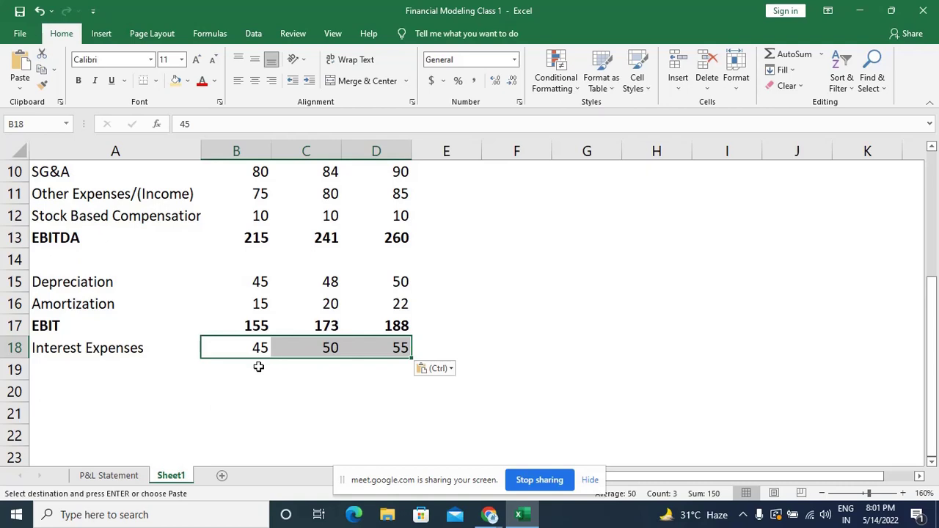
Copy the Pre-Tax Income(PBT) label from B21 of the P&L Statement sheet into A19 of Sheet1.
key("Left")
key("Down")
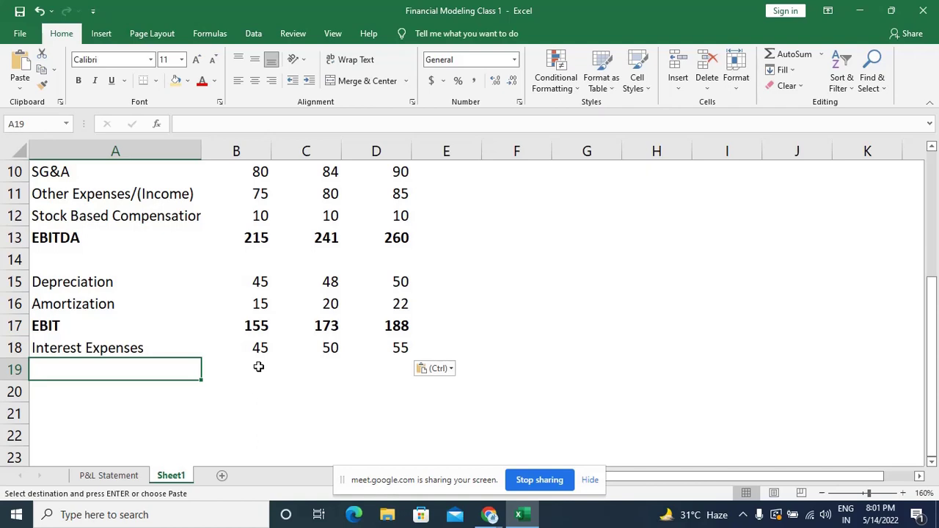
left_click(136, 476)
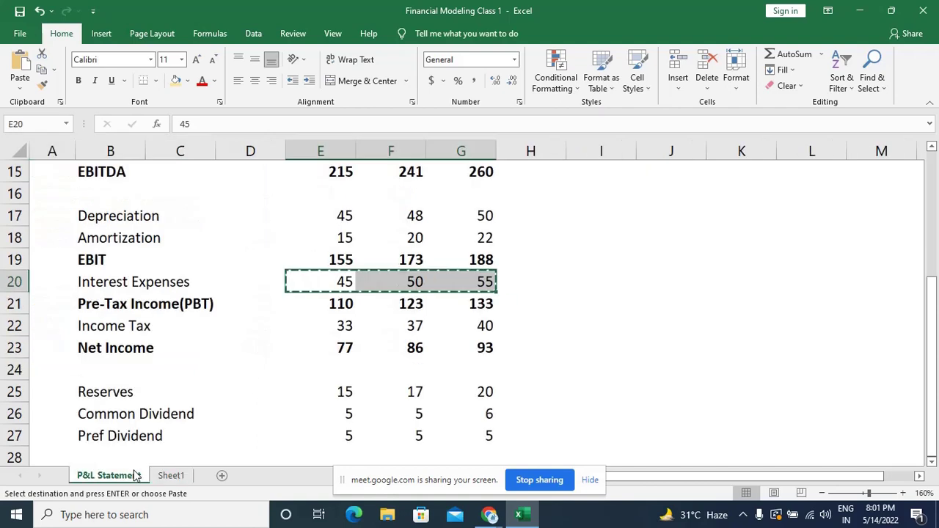
left_click(84, 303)
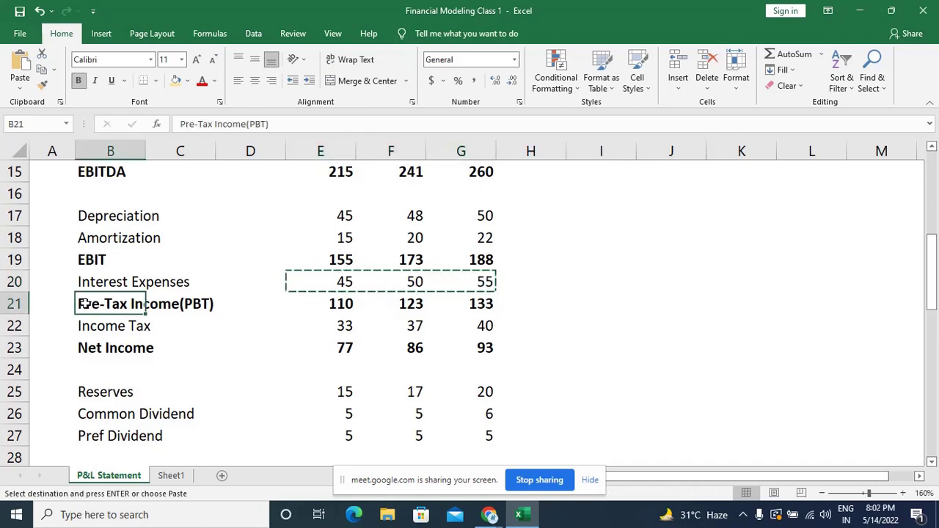
key("ctrl+c")
left_click(167, 474)
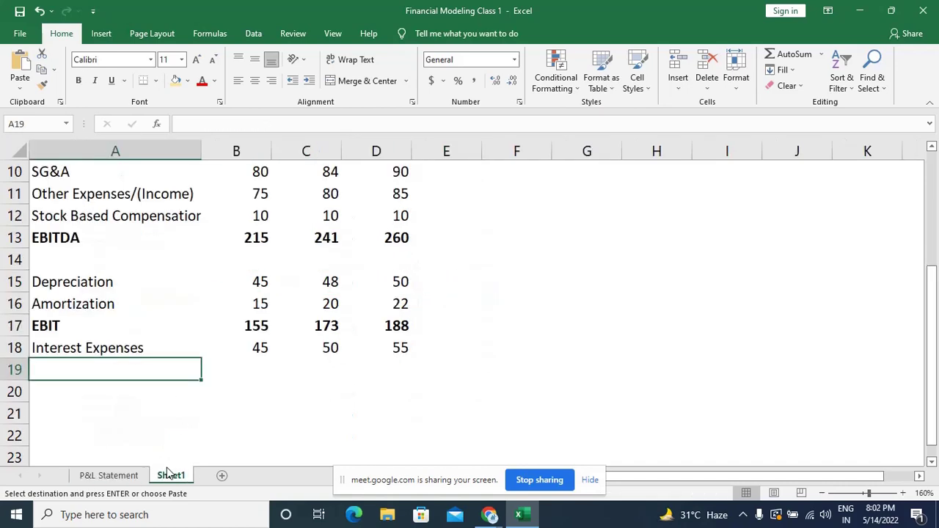
key("ctrl+v")
Calculate Pre-Tax Income in B19 as EBIT minus Interest Expenses with the formula =B17-B18.
key("Right")
key("Right")
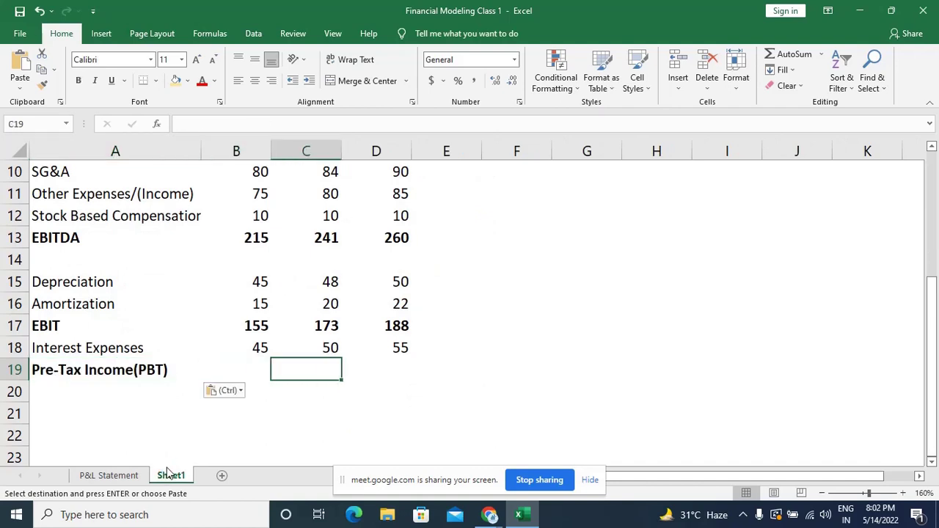
key("Left")
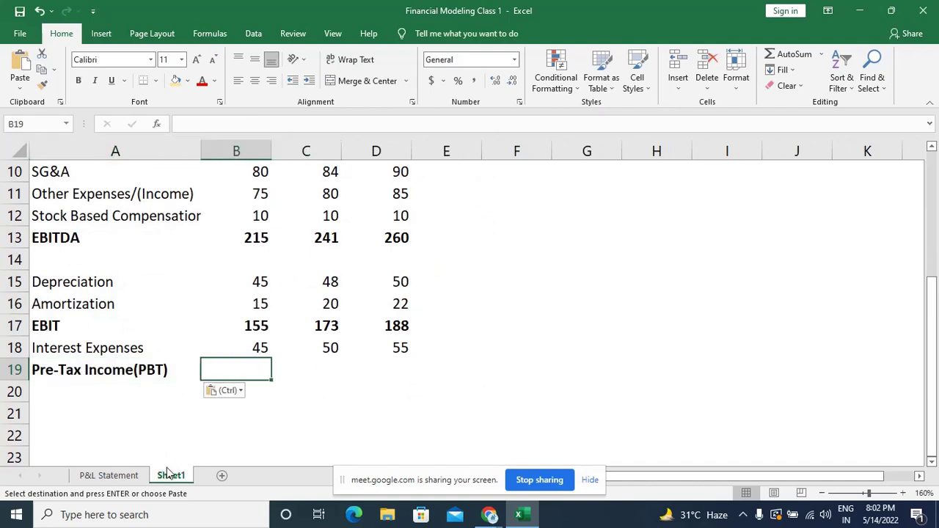
key("Escape")
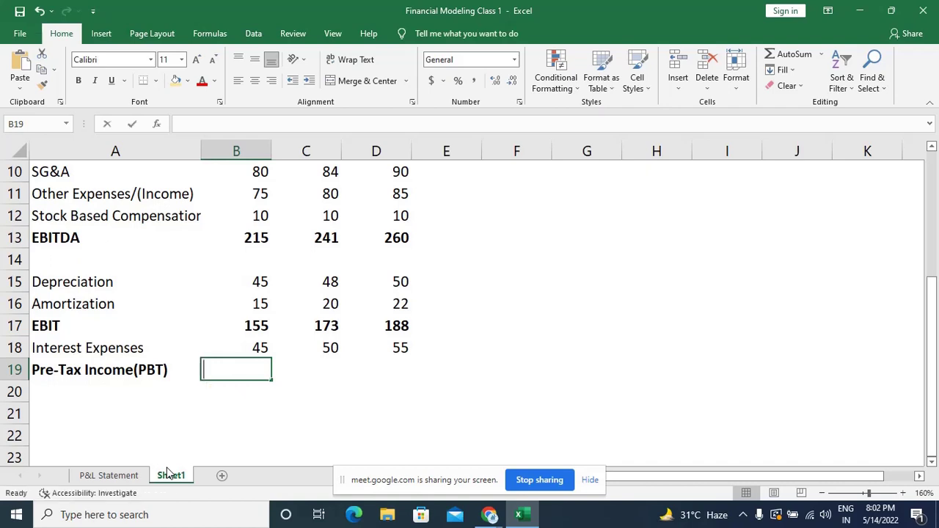
type("=")
key("Up")
key("Up")
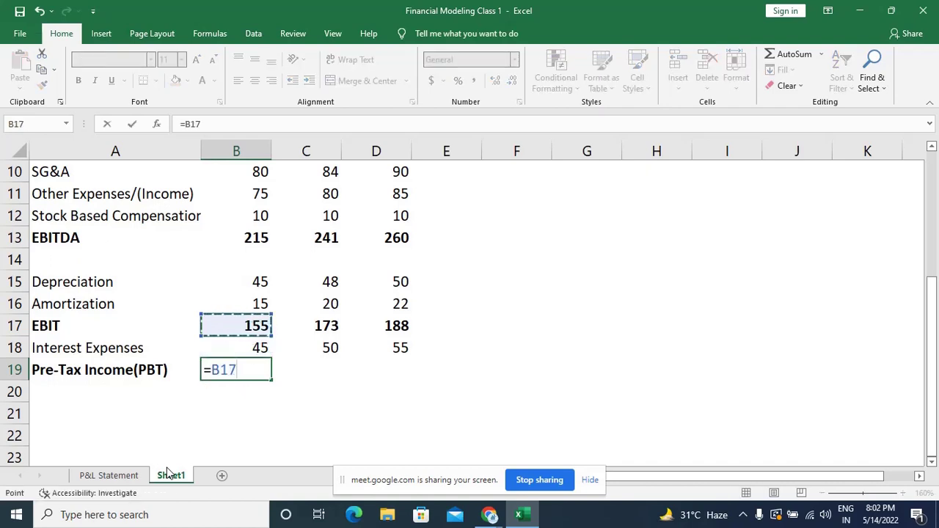
type("-")
key("Up")
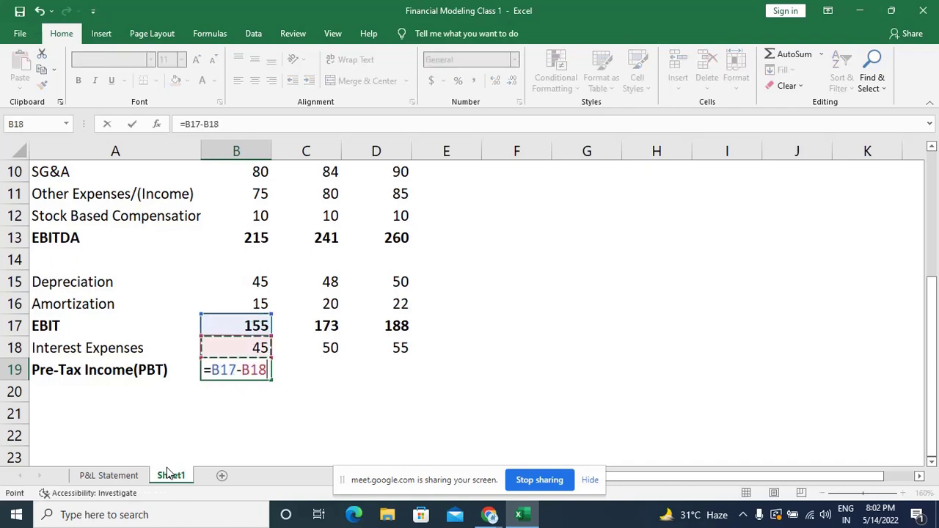
key("Return")
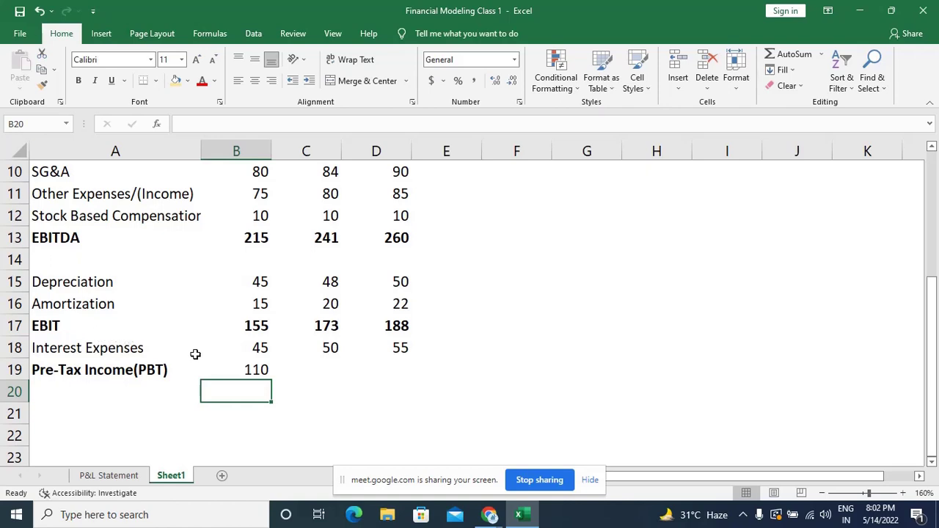
Fill the Pre-Tax Income formula from B19 across to D19 and make B19:D19 bold.
key("Up")
key("shift+Right")
key("shift+Right")
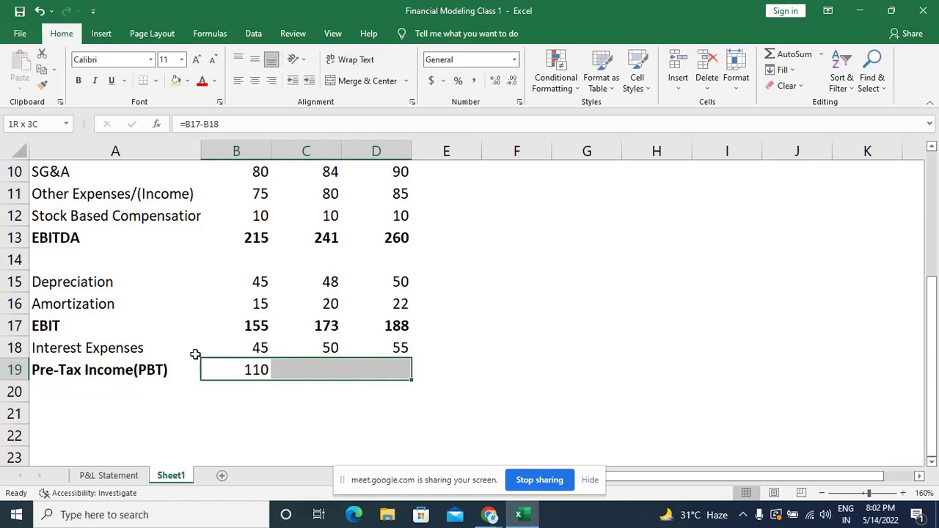
key("ctrl+r")
key("ctrl+b")
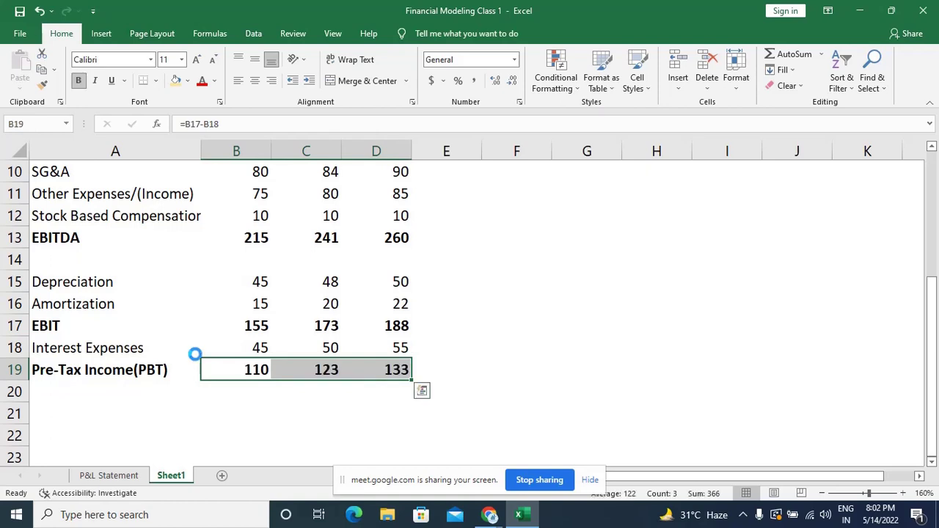
Copy the Income Tax and Net Income labels from B22:B23 of the P&L Statement sheet into A20:A21 of Sheet1.
key("Down")
key("Left")
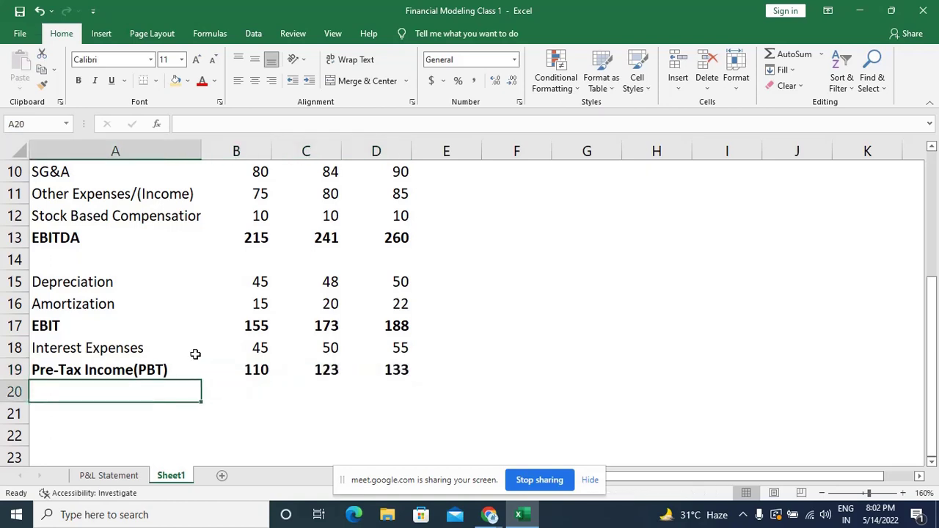
left_click(117, 481)
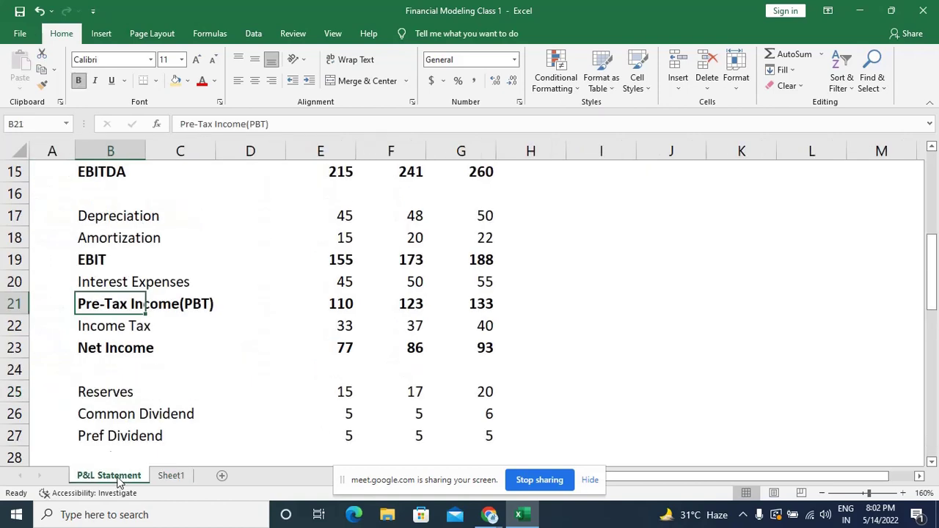
left_click(83, 326)
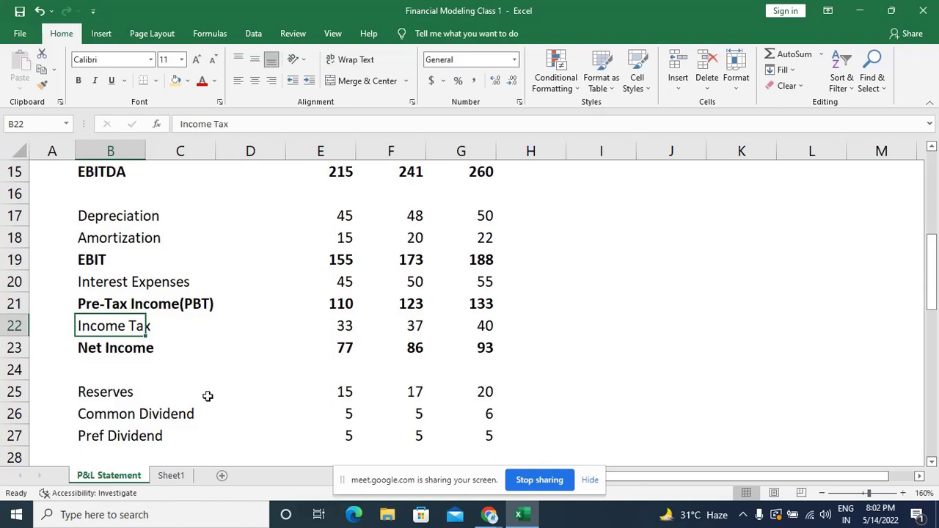
key("ctrl+c")
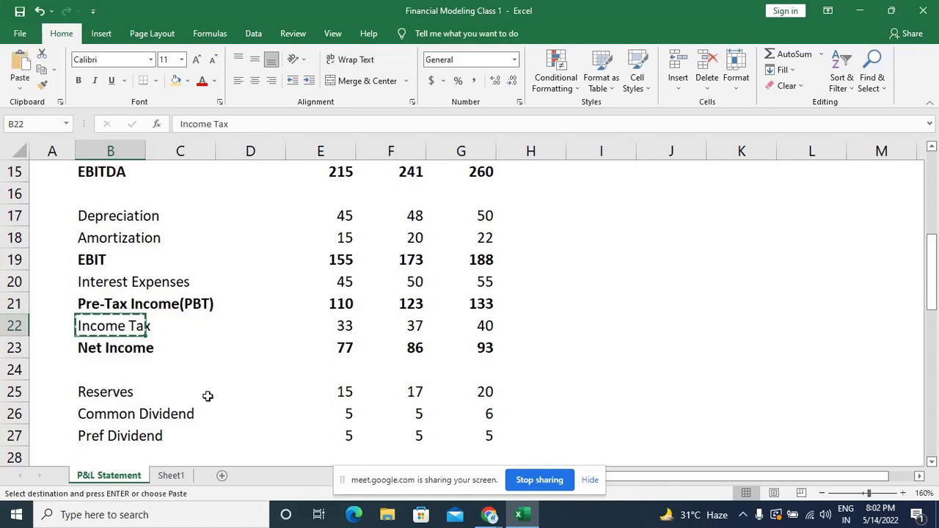
key("shift+Down")
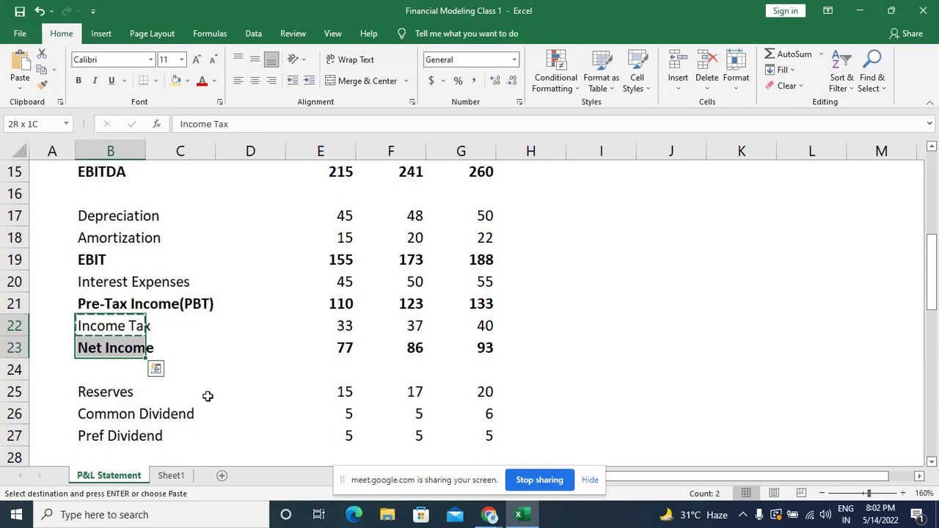
key("ctrl+c")
left_click(178, 478)
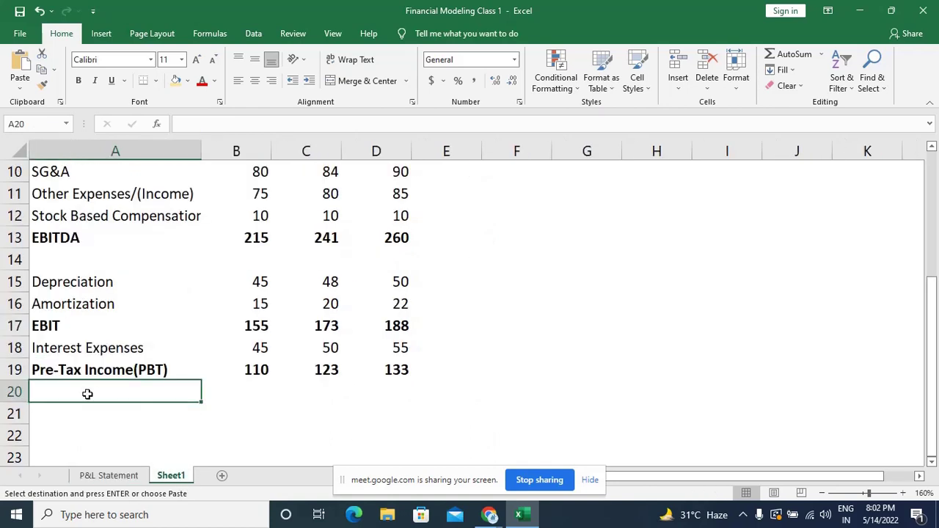
key("ctrl+v")
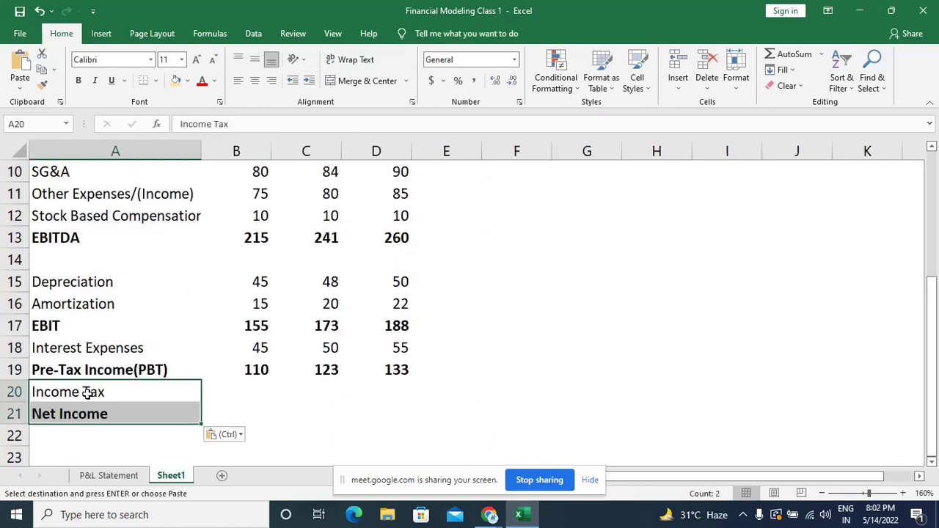
left_click(126, 391)
left_click(87, 415)
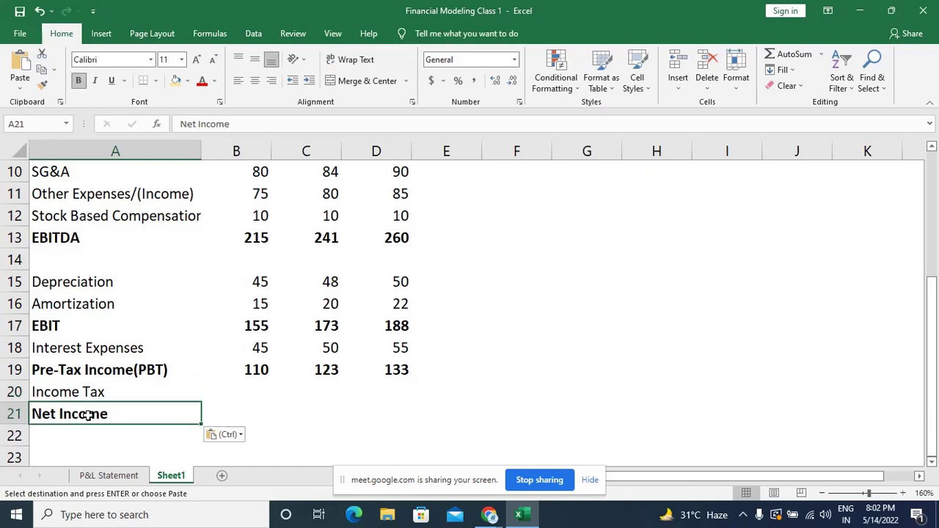
Clear the Net Income label from A21 and copy the Income Tax figures from E22:G22 of the P&L Statement sheet into B20:D20 of Sheet1.
key("Delete")
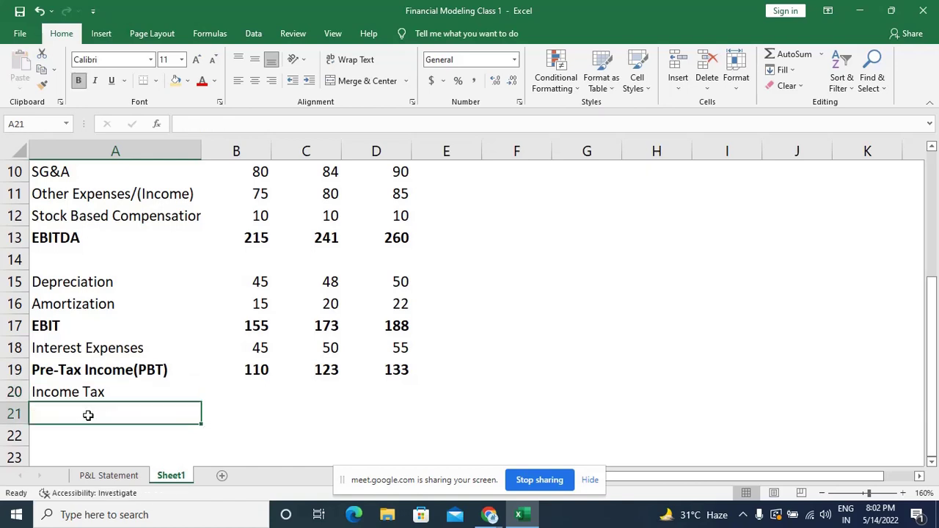
left_click(249, 390)
left_click(121, 474)
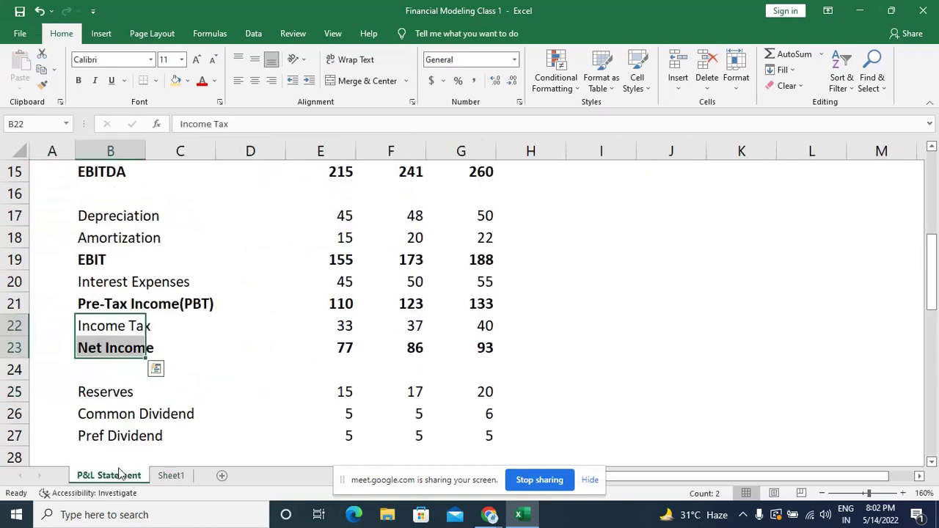
left_click(342, 322)
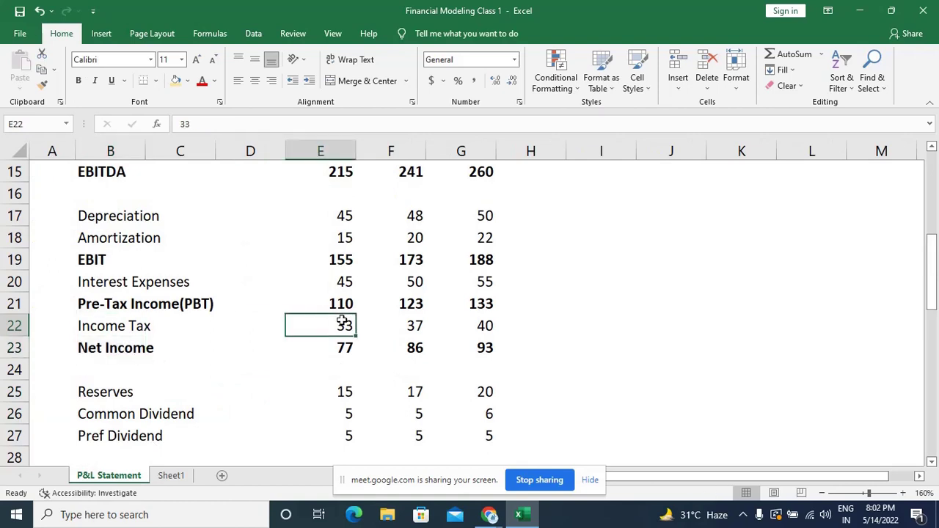
key("shift+Right")
key("shift+Right")
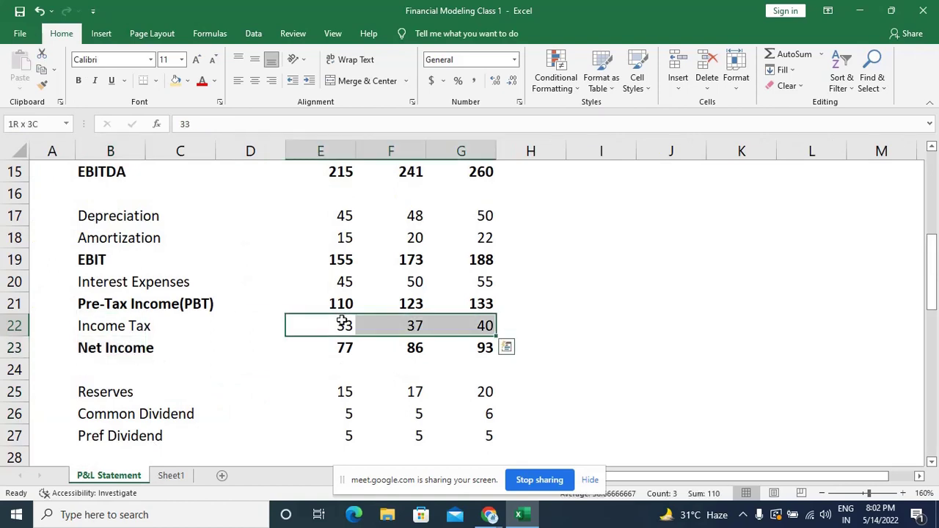
key("ctrl+c")
left_click(171, 476)
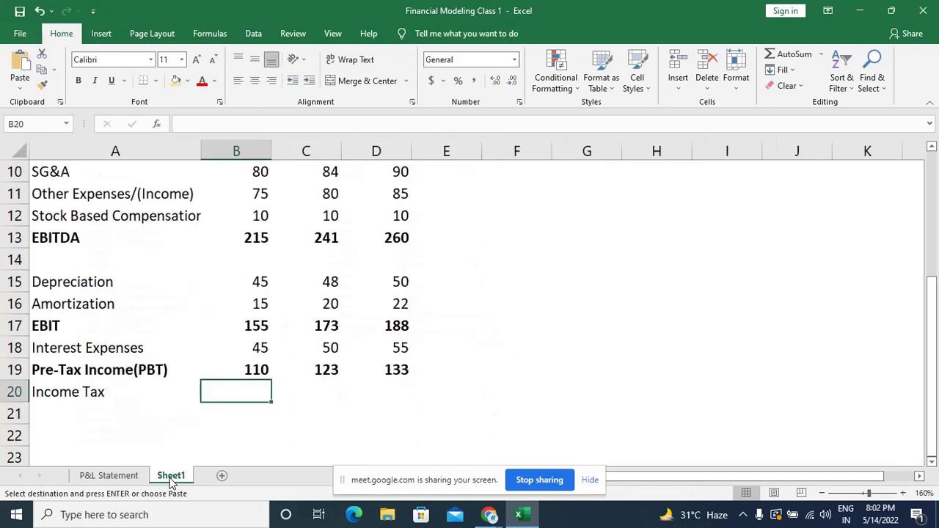
key("ctrl+v")
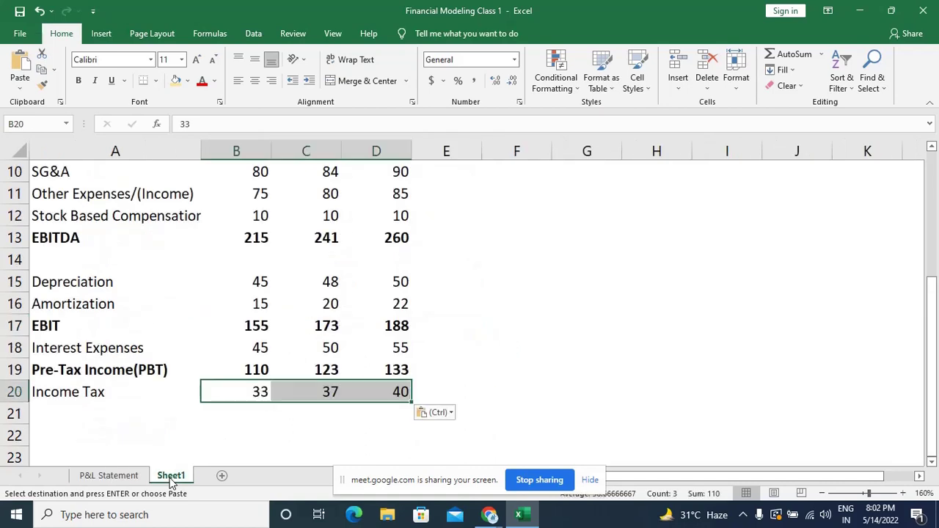
Change the Net Income label in B23 of the P&L Statement sheet to Net Income(PAT).
key("Down")
key("Left")
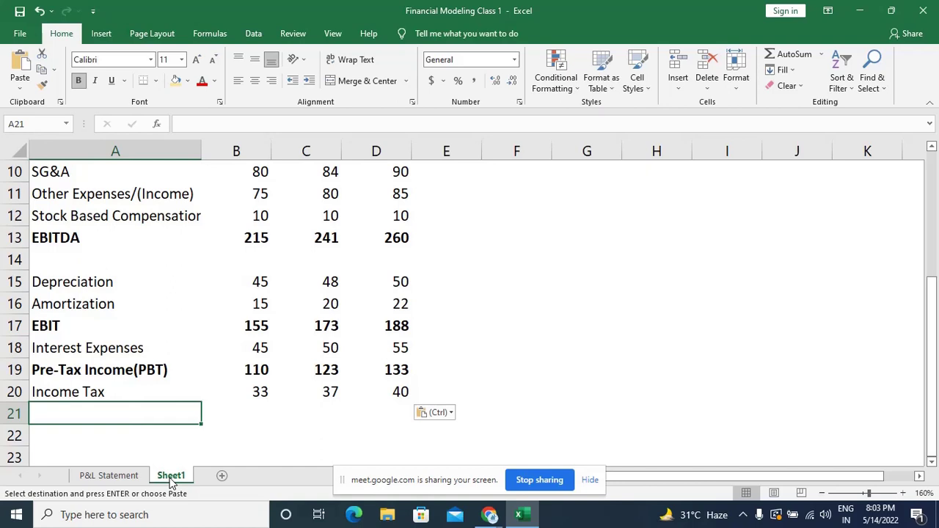
left_click(105, 477)
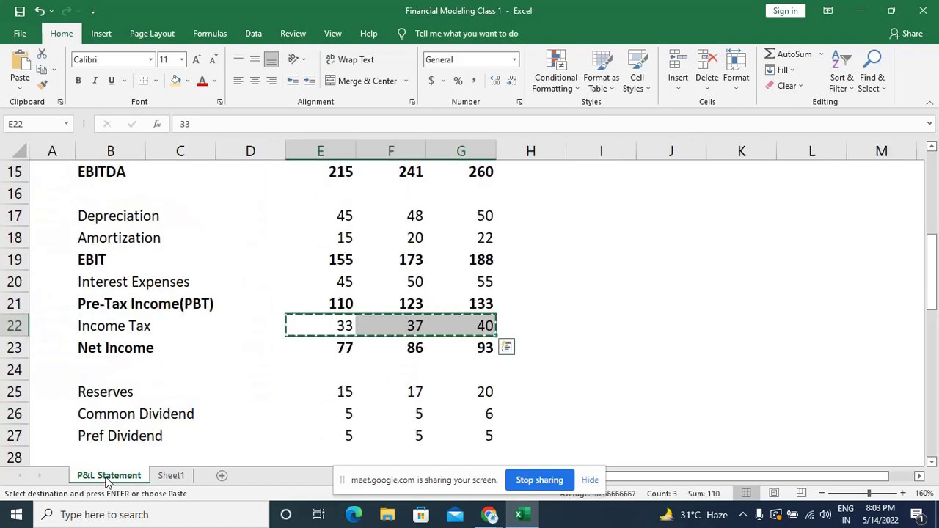
left_click(83, 349)
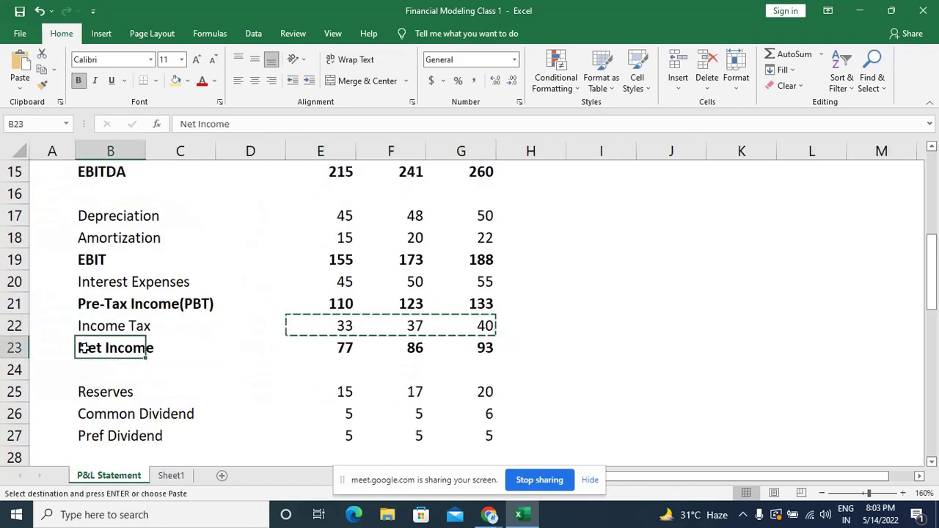
key("ctrl+c")
left_click(161, 383)
key("Escape")
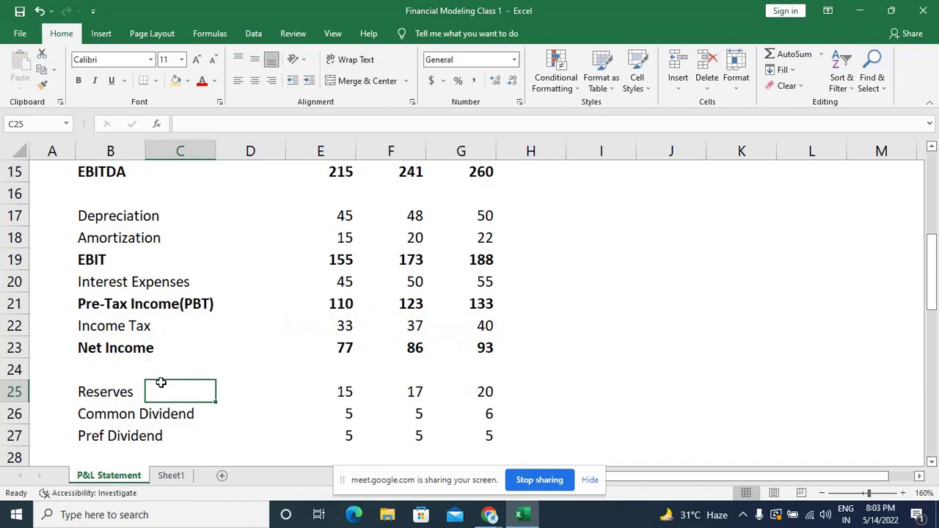
left_click(85, 351)
key("F2")
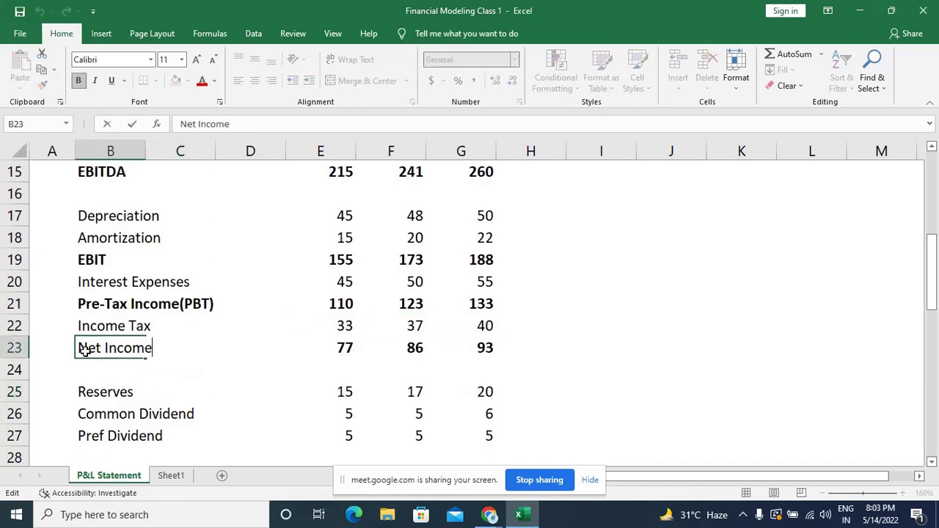
type("(PAT)")
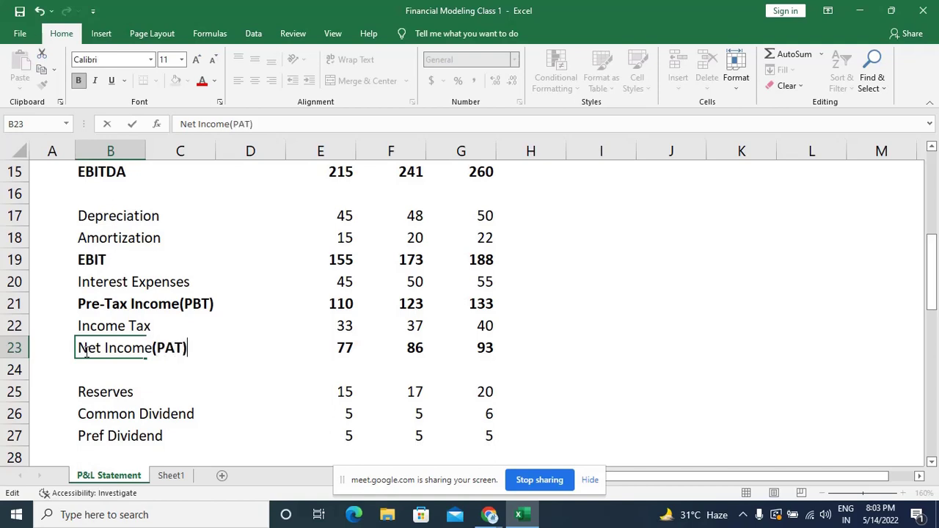
key("Return")
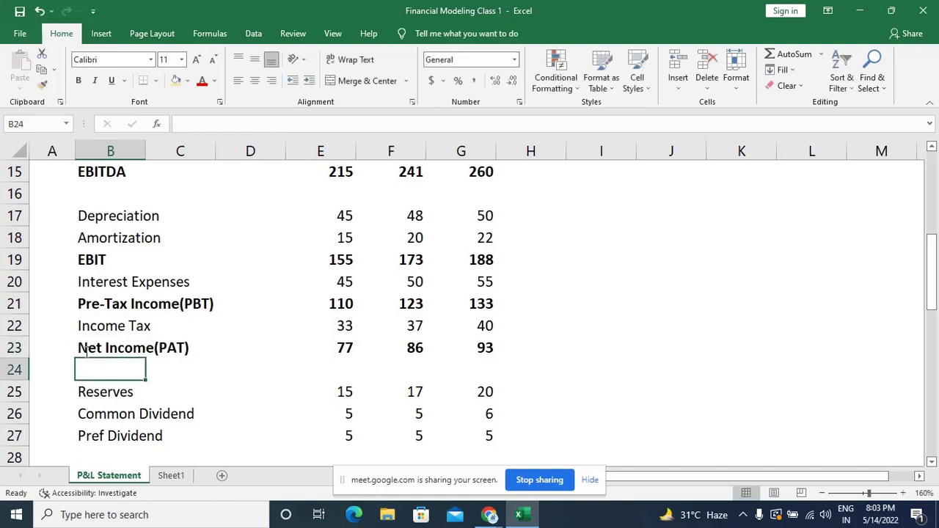
Copy the Net Income(PAT) label from B23 of the P&L Statement sheet into A21 of Sheet1.
left_click(86, 352)
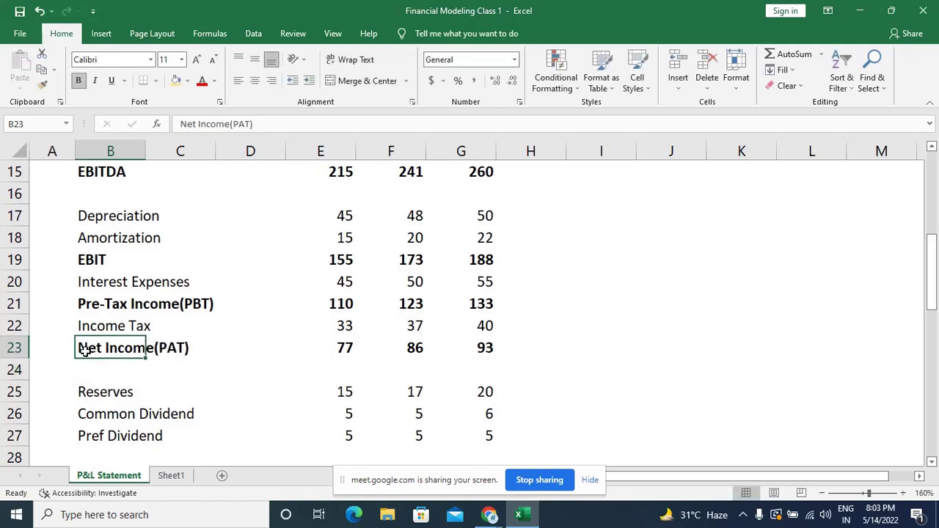
key("ctrl+c")
left_click(171, 475)
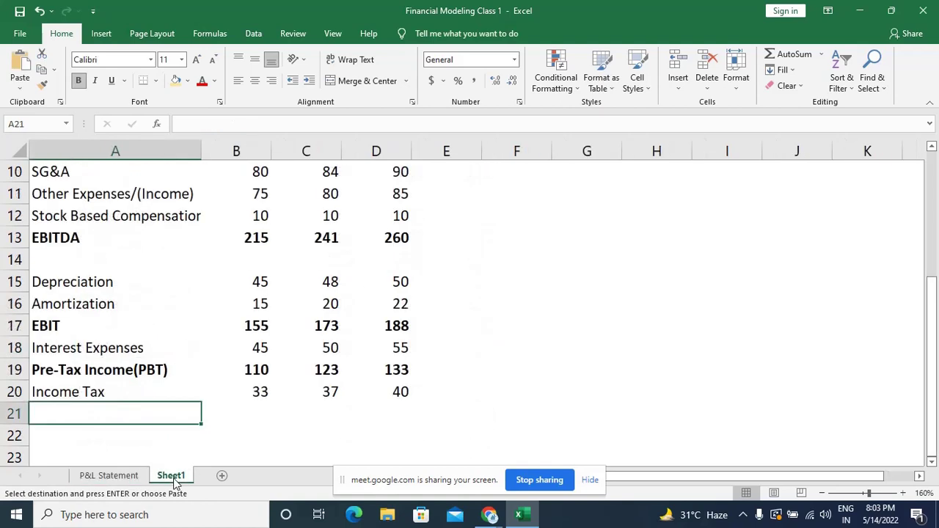
key("ctrl+v")
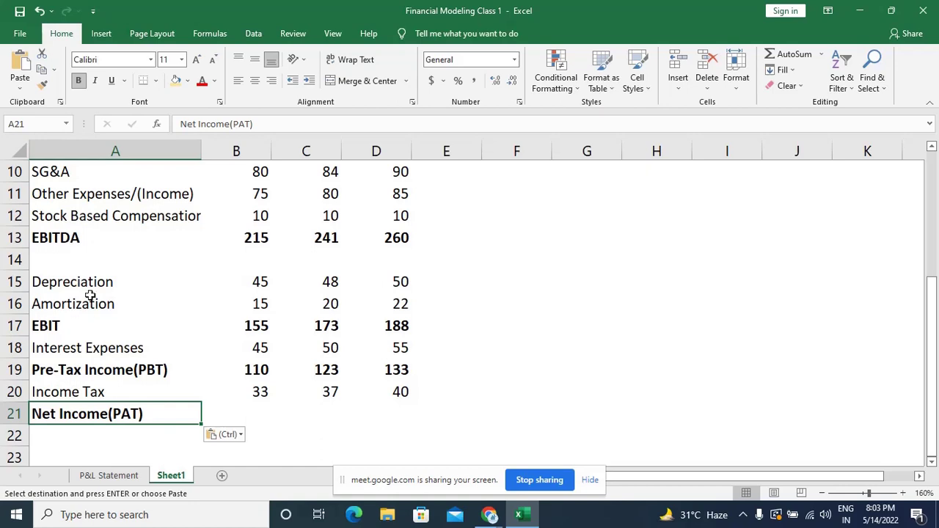
left_click(61, 258)
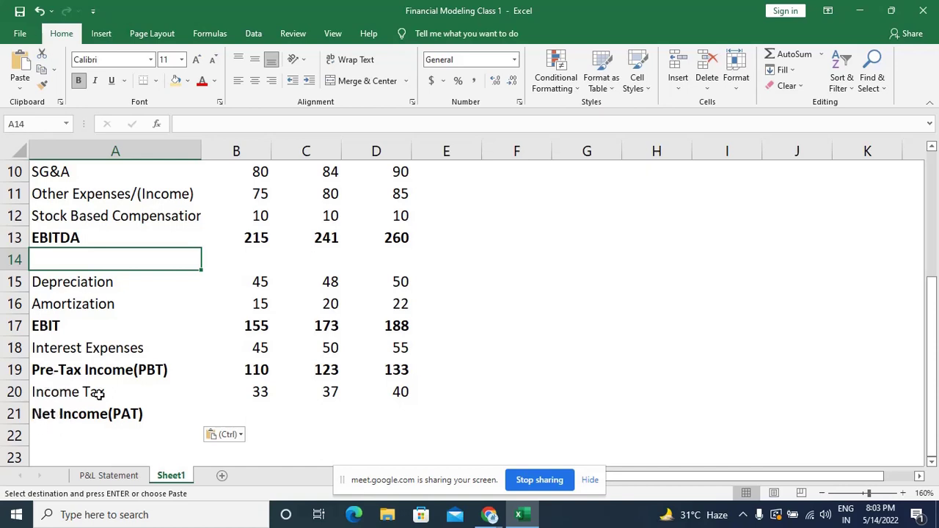
Calculate Net Income in B21 of Sheet1 as Pre-Tax Income minus Income Tax with the formula =B19-B20.
left_click(258, 414)
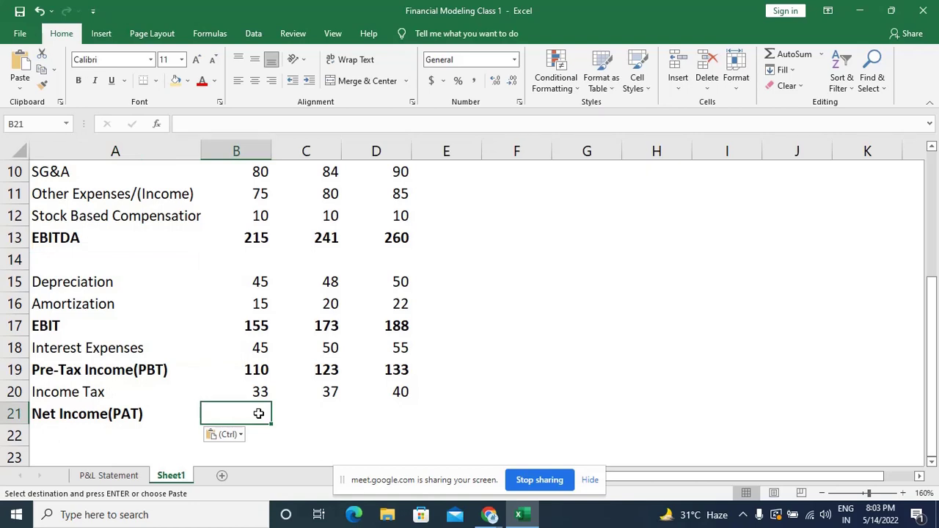
left_click(134, 477)
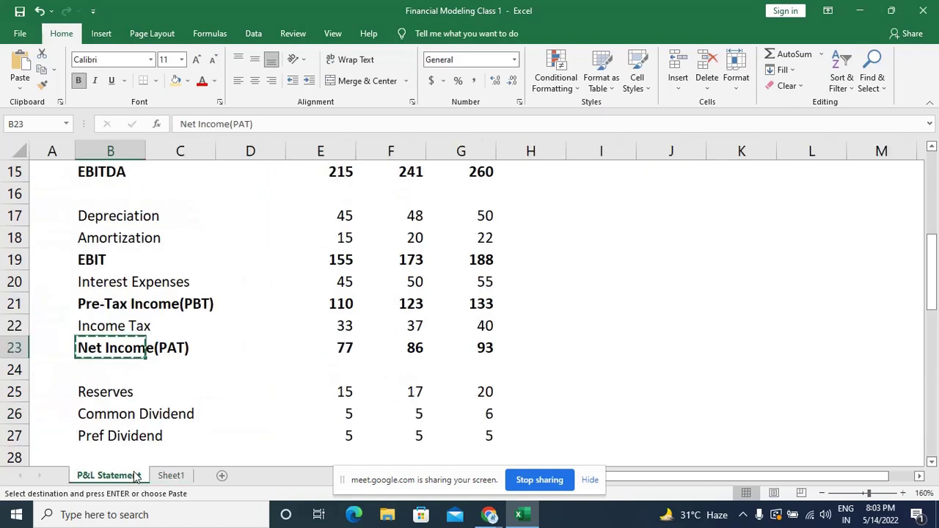
key("Escape")
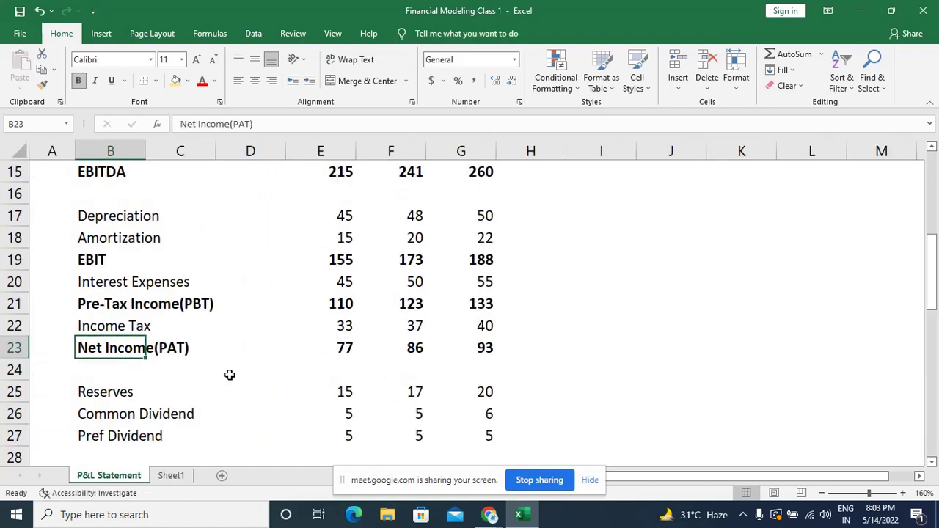
left_click(182, 477)
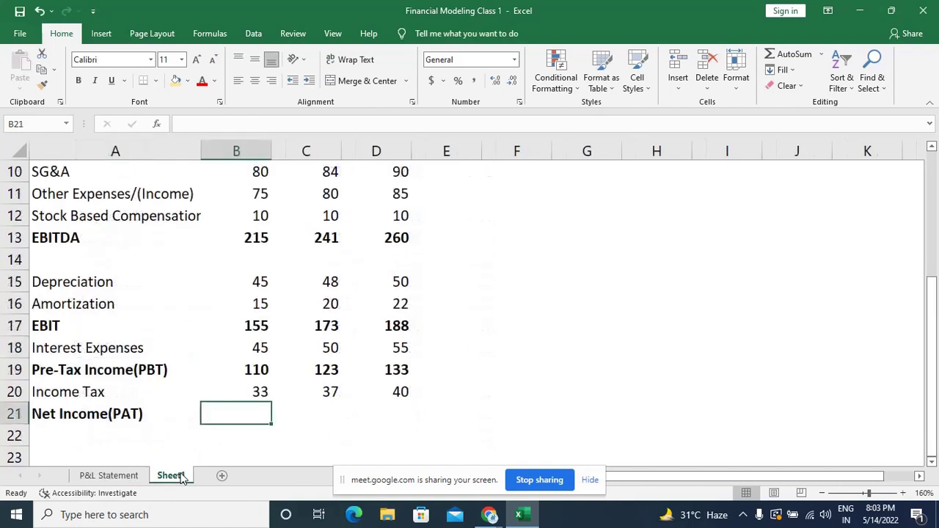
type("=")
key("Up")
key("Up")
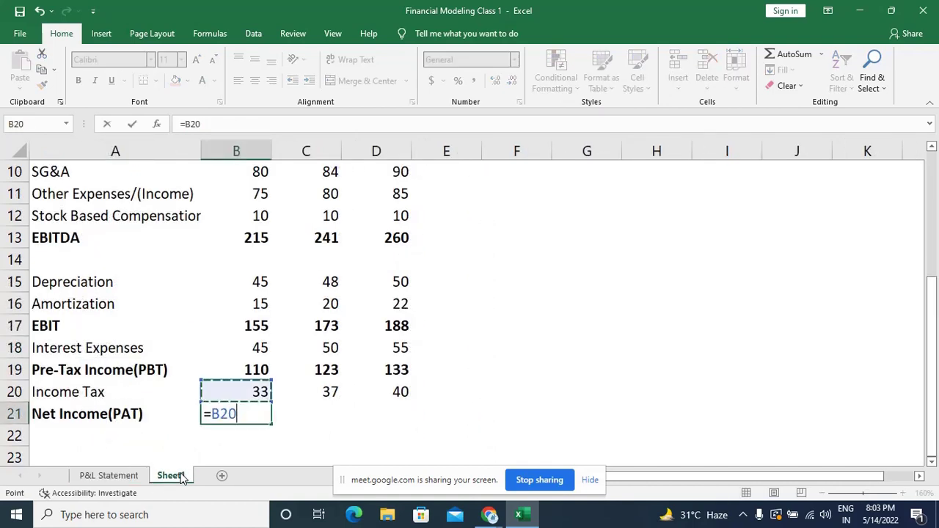
type("-")
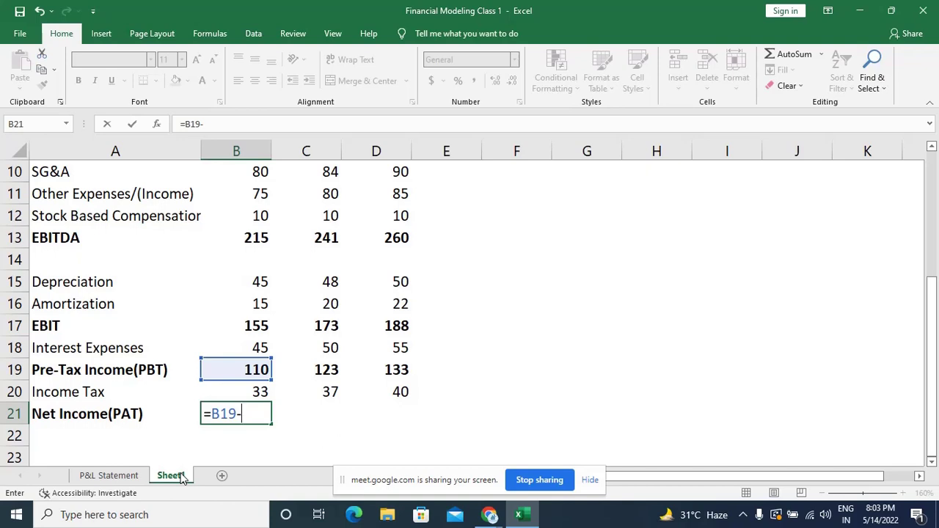
key("Up")
key("Return")
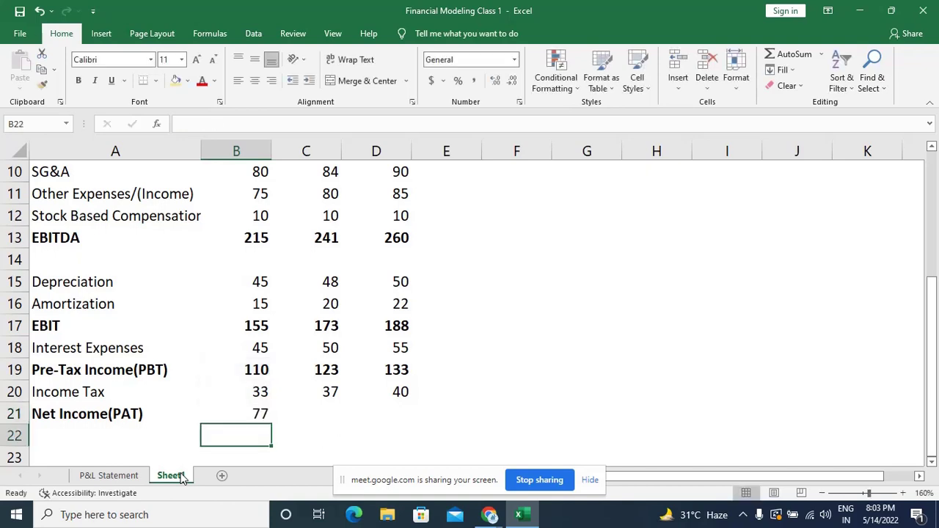
Check the Net Income formula in B21 and the Pre-Tax Income and Income Tax cells it refers to.
key("Up")
key("F2")
key("Escape")
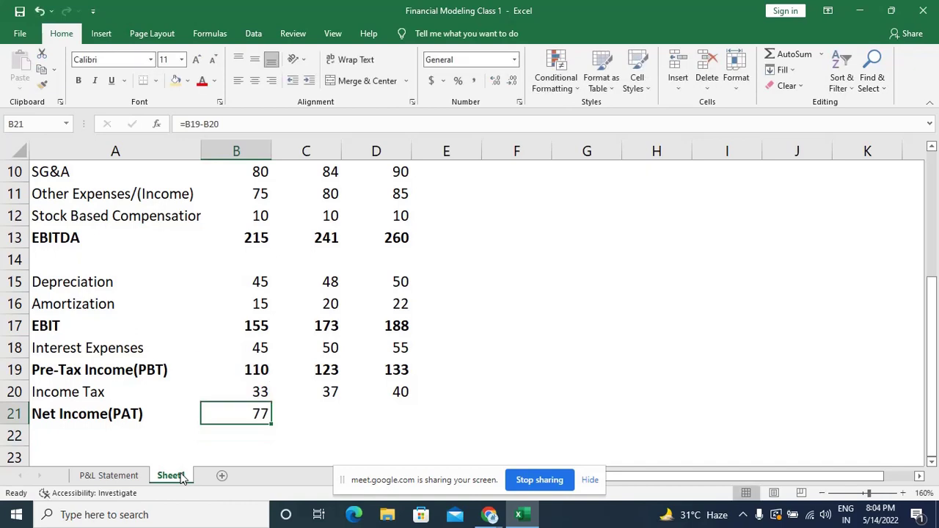
key("Up")
key("Up")
key("Down")
key("Down")
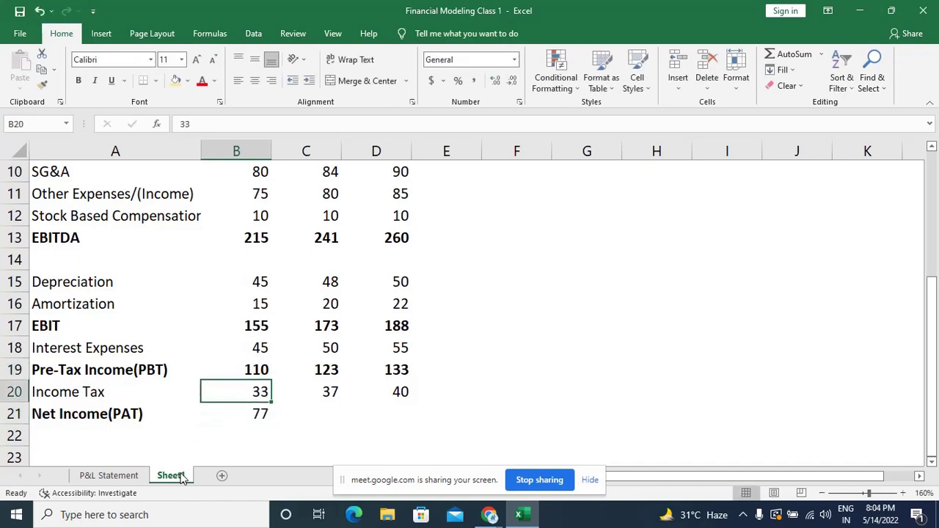
key("F2")
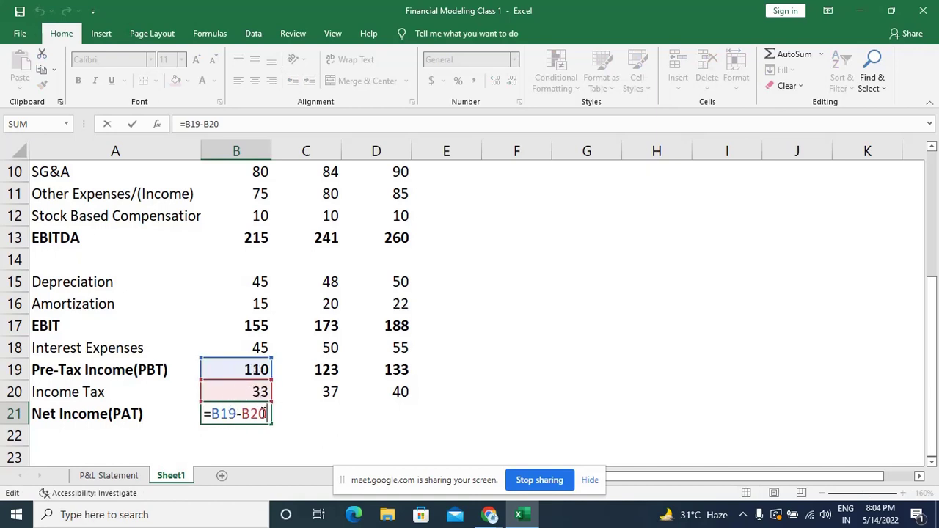
key("ctrl+Return")
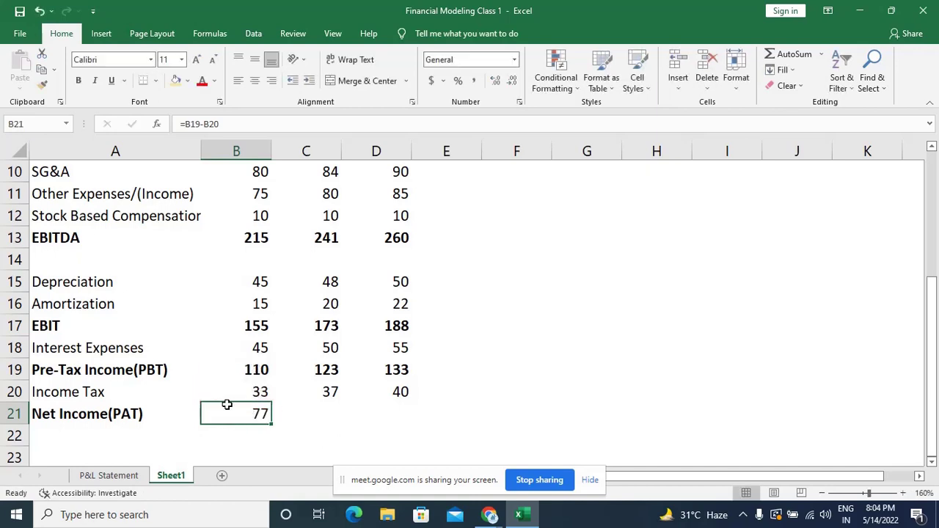
Fill the Net Income formula from B21 across to D21 and make B21:D21 bold.
key("shift+Right")
key("shift+Right")
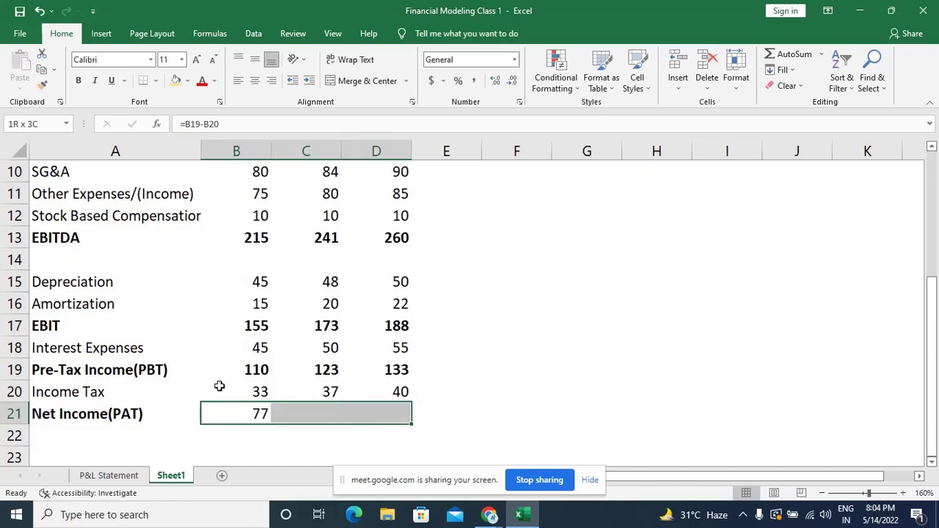
key("ctrl+r")
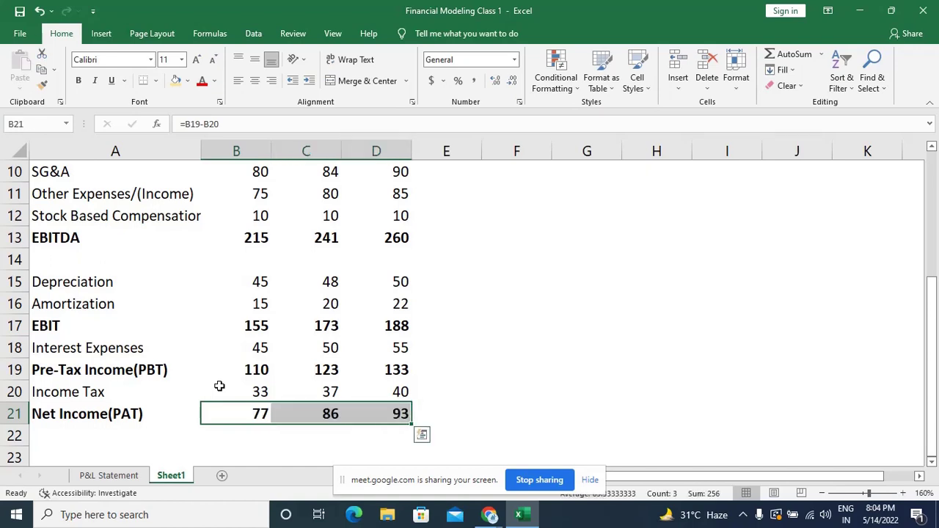
key("Down")
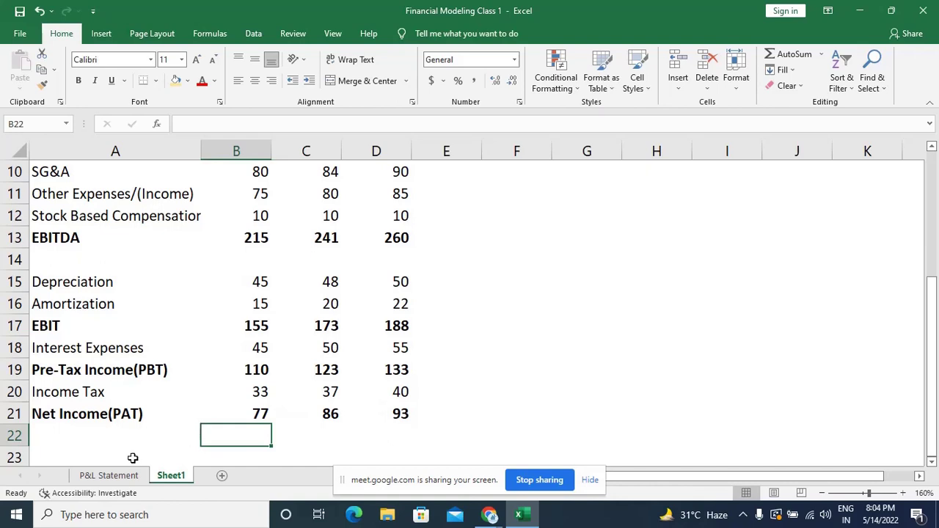
Copy the Reserves, Common Dividend and Pref Dividend labels from B25:B27 of the P&L Statement sheet into A23:A25 of Sheet1.
left_click(110, 476)
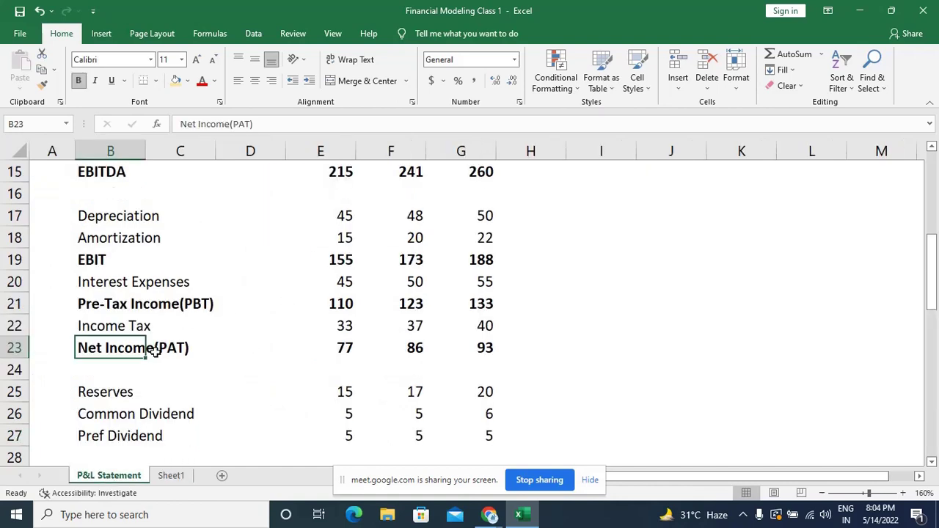
left_click_drag(82, 394, 82, 434)
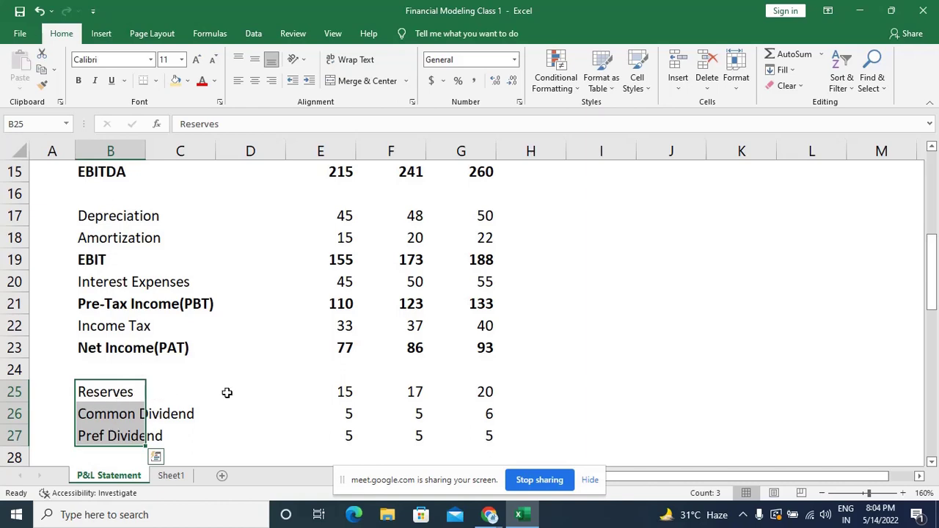
scroll(226, 392, "down", 1)
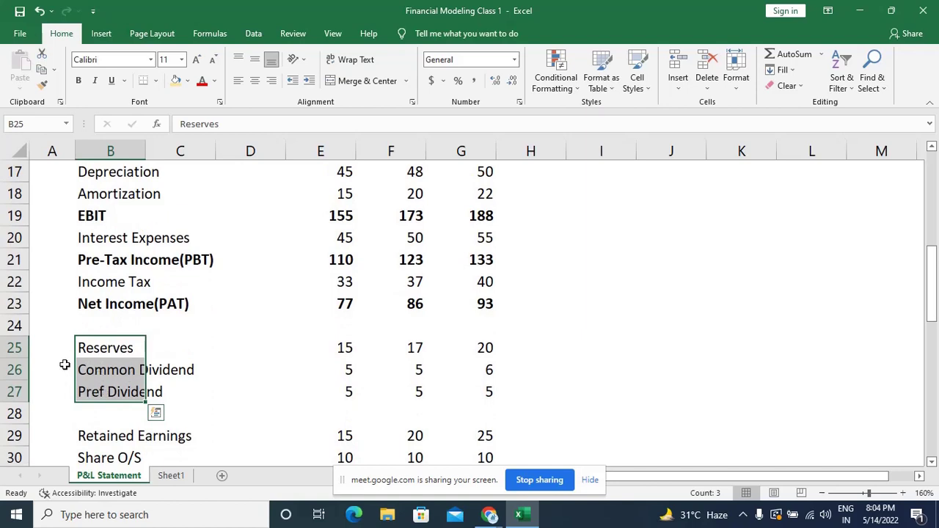
key("ctrl+c")
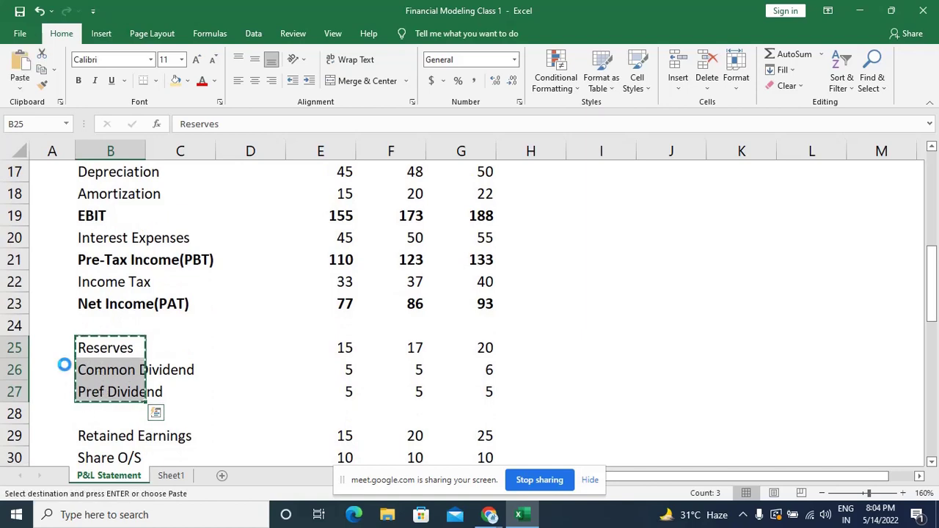
left_click(172, 480)
key("Left")
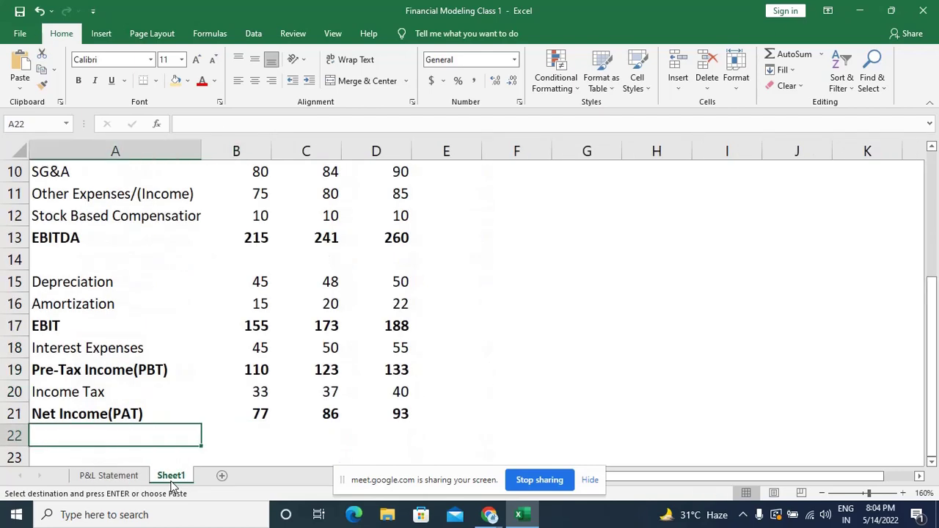
key("Down")
key("ctrl+v")
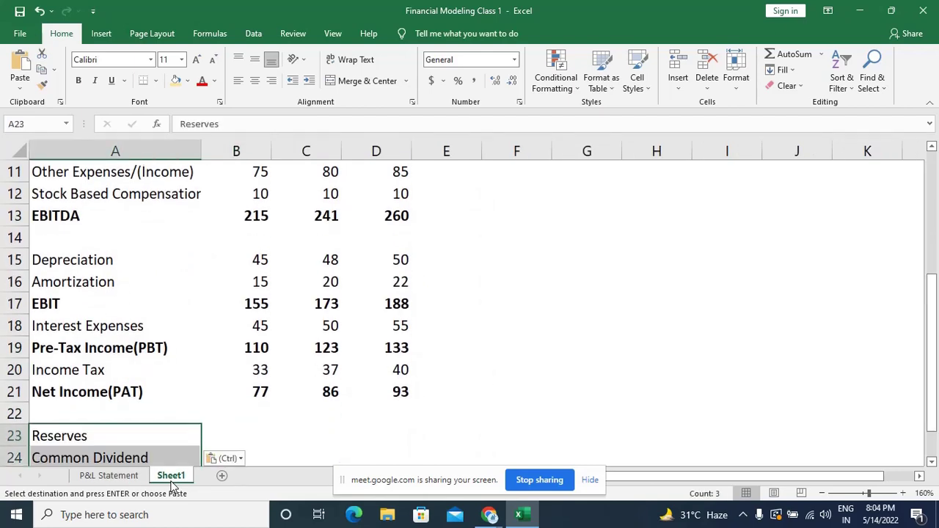
scroll(227, 420, "down", 3)
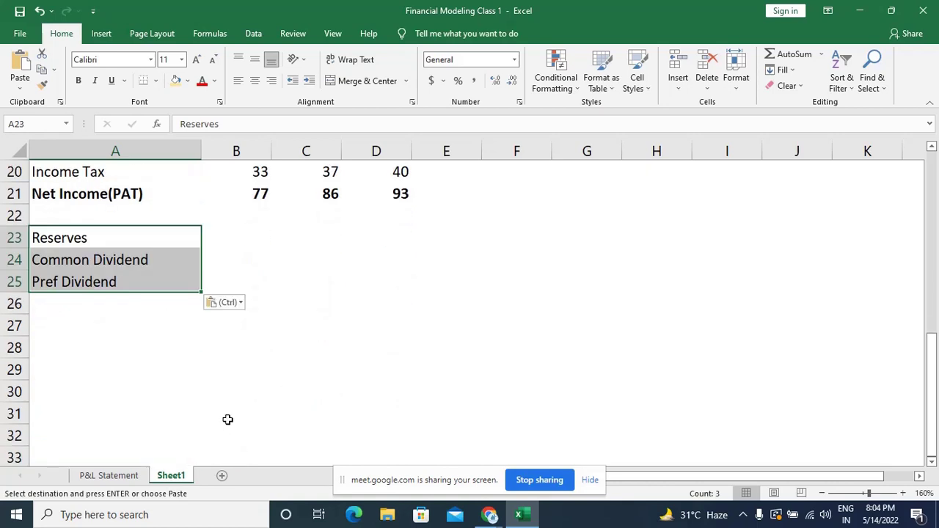
scroll(228, 420, "up", 1)
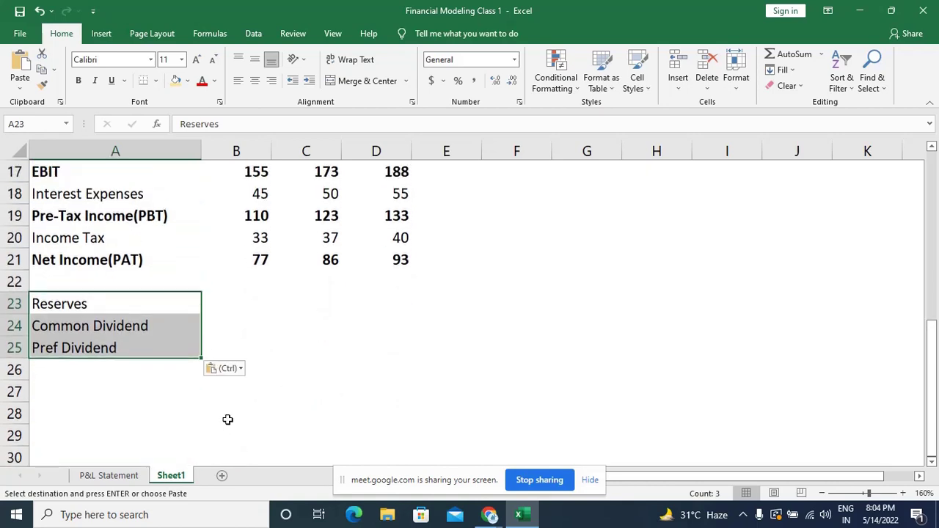
Copy the reserves and dividend figures from E25:G27 of the P&L Statement sheet into B23:D25 of Sheet1.
key("Right")
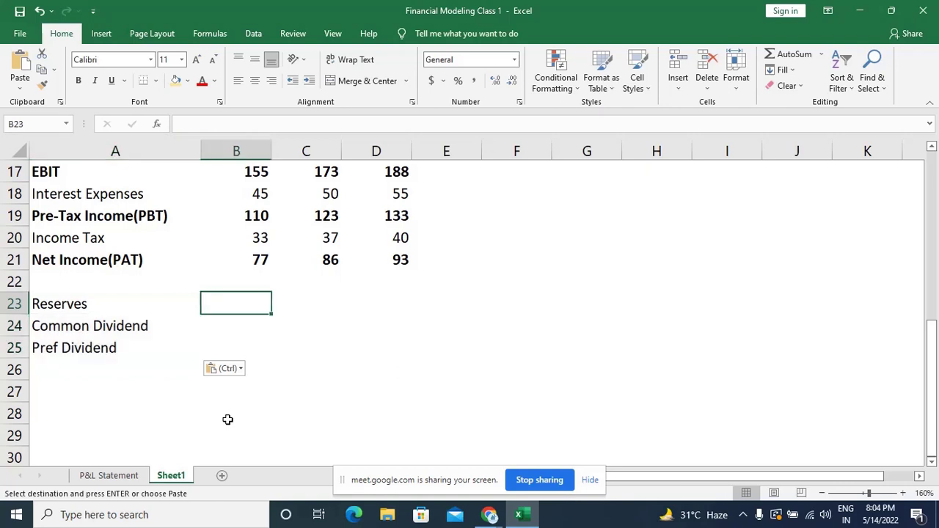
left_click(130, 476)
scroll(246, 390, "down", 8)
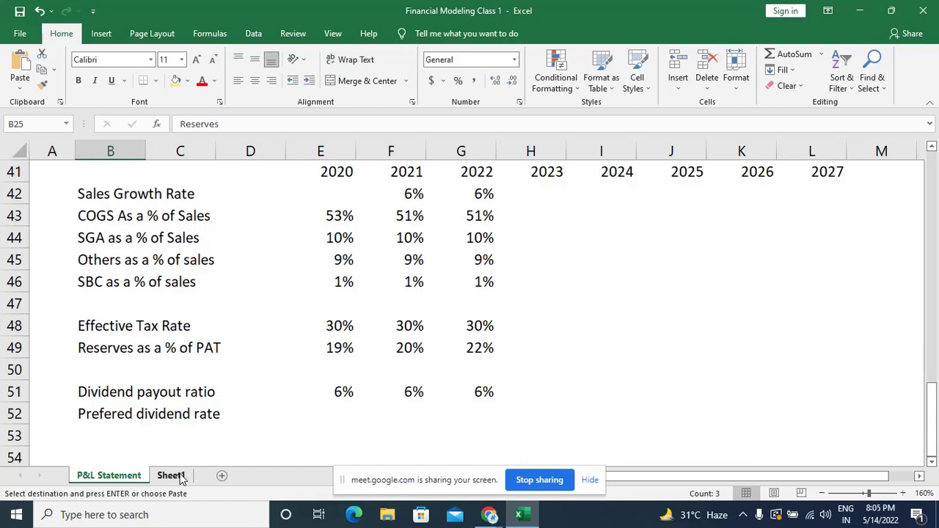
scroll(217, 247, "up", 1)
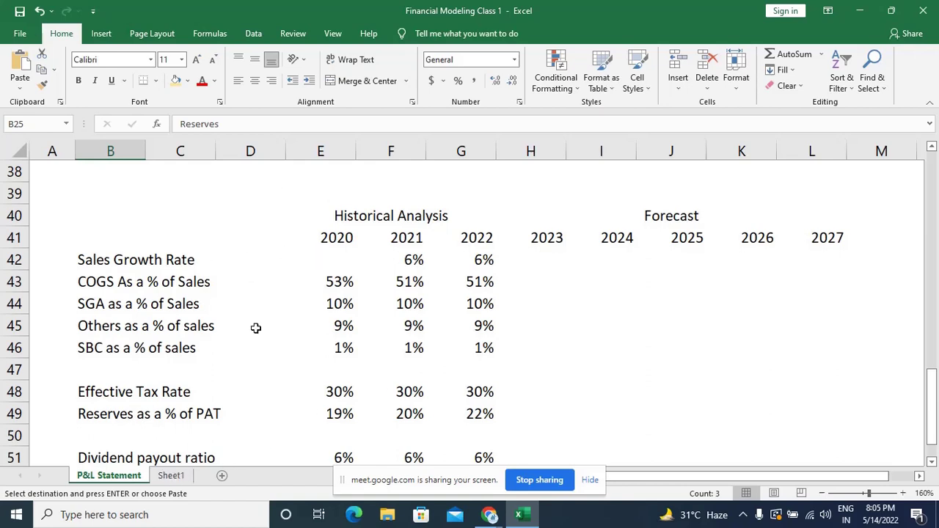
left_click(171, 476)
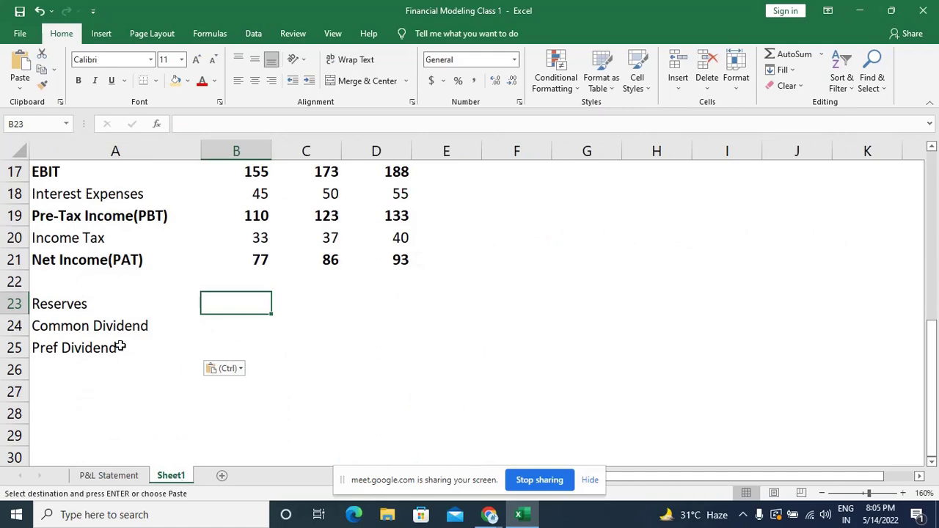
left_click(110, 476)
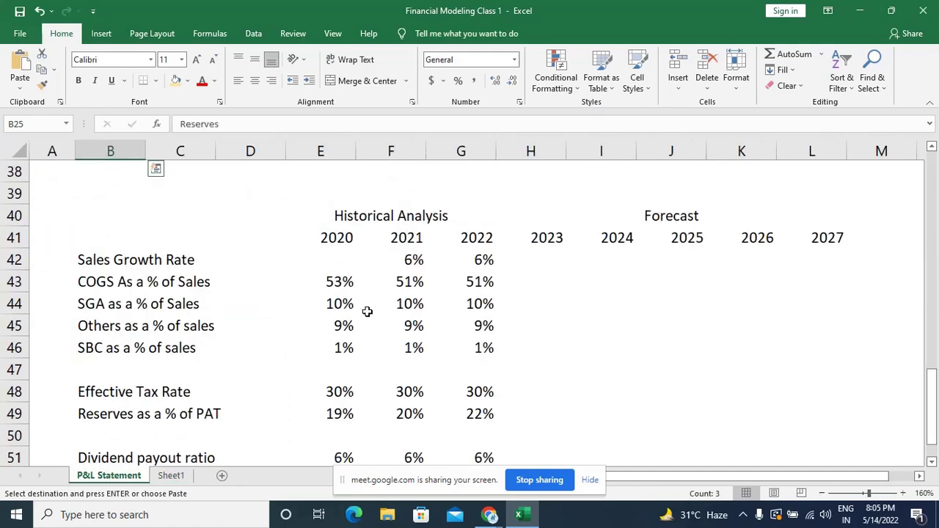
scroll(350, 306, "up", 4)
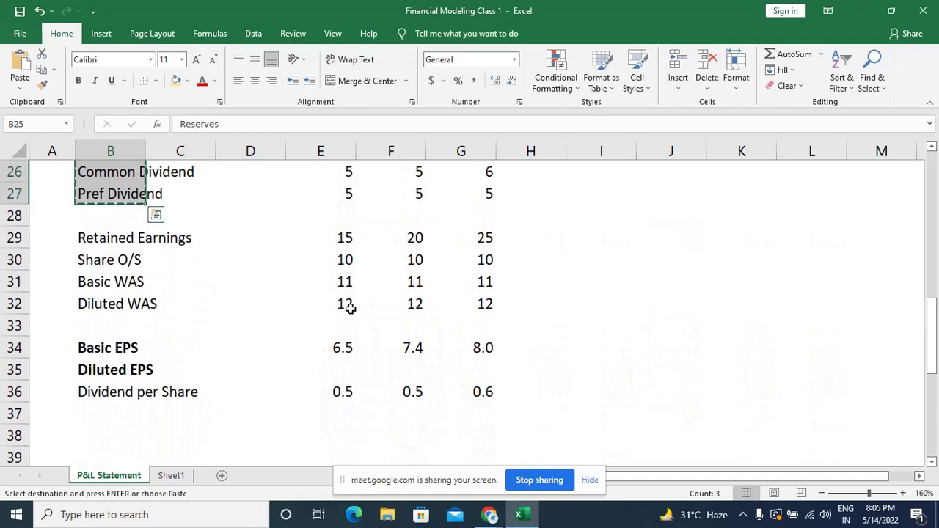
scroll(349, 307, "up", 2)
left_click_drag(335, 274, 453, 321)
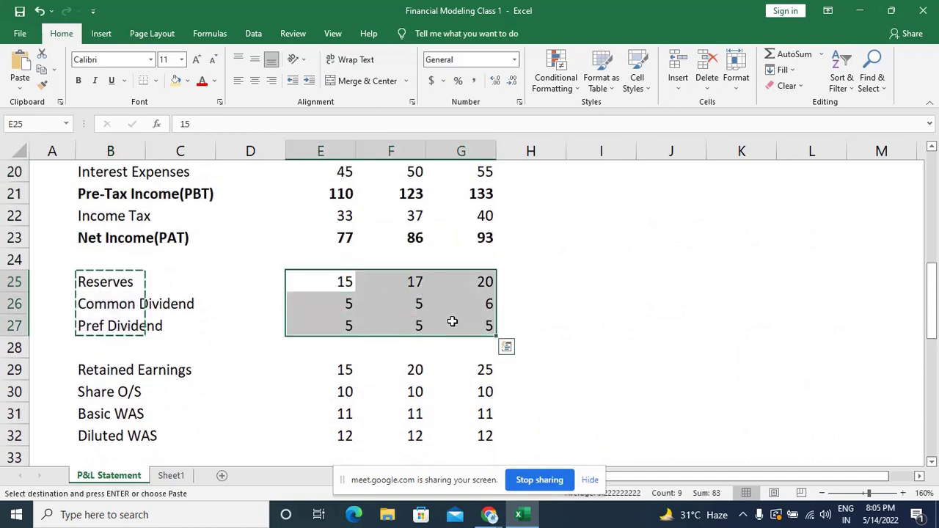
key("ctrl+c")
left_click(171, 475)
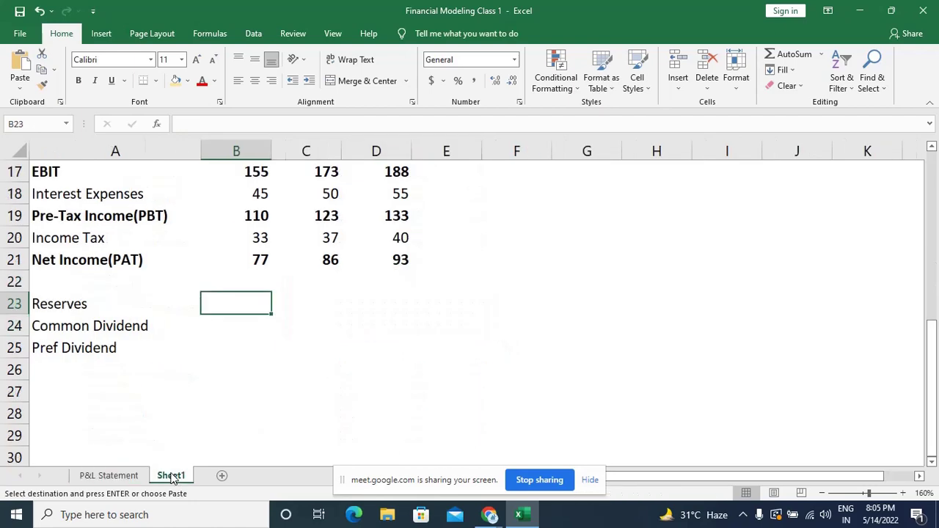
key("ctrl+v")
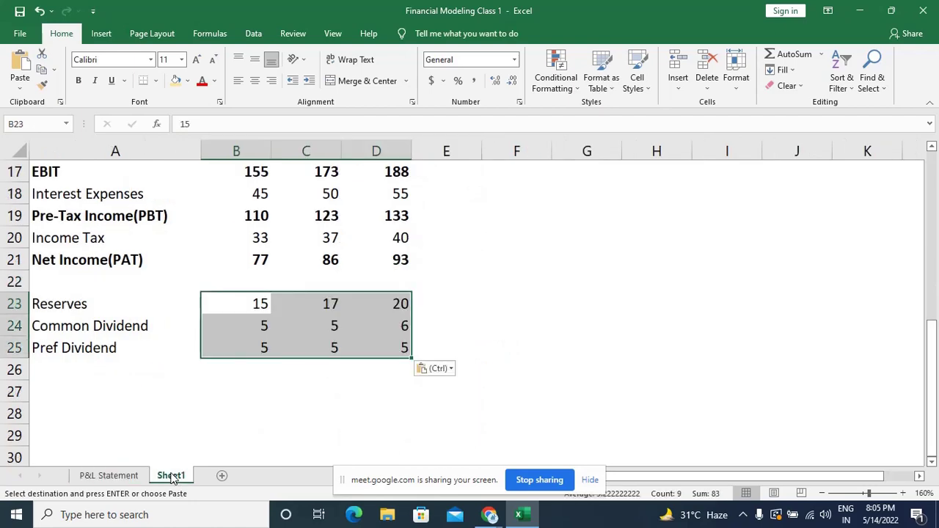
Review the Retained Earnings, Share O/S, Basic WAS and Diluted WAS rows on the P&L Statement sheet.
left_click(128, 477)
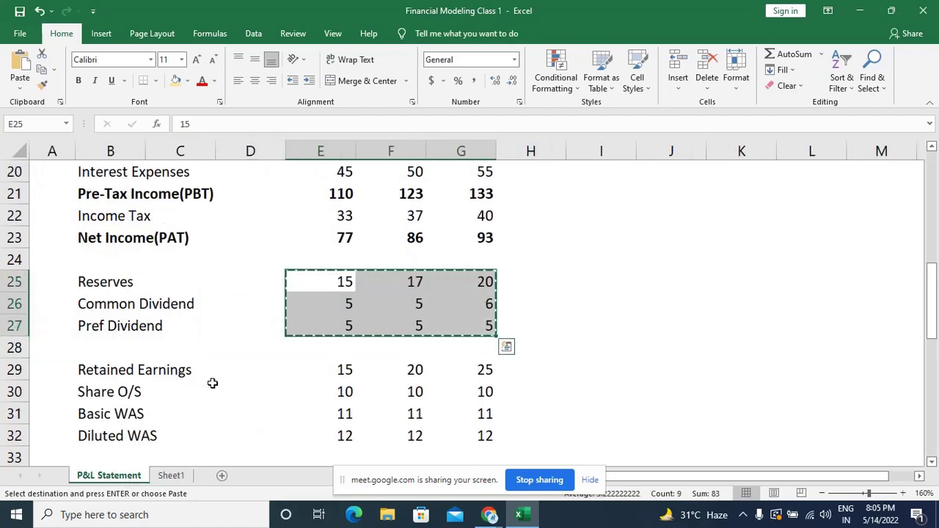
scroll(211, 382, "down", 1)
left_click(78, 325)
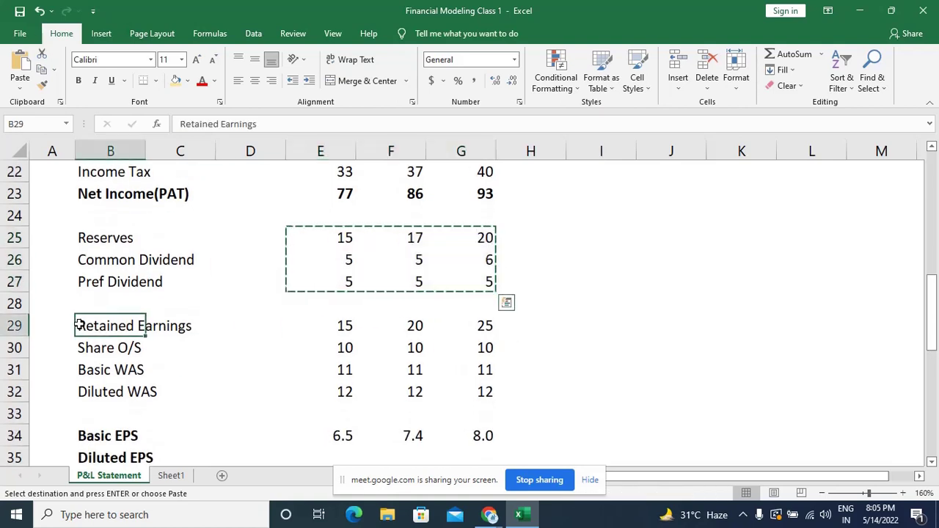
left_click_drag(78, 326, 224, 362)
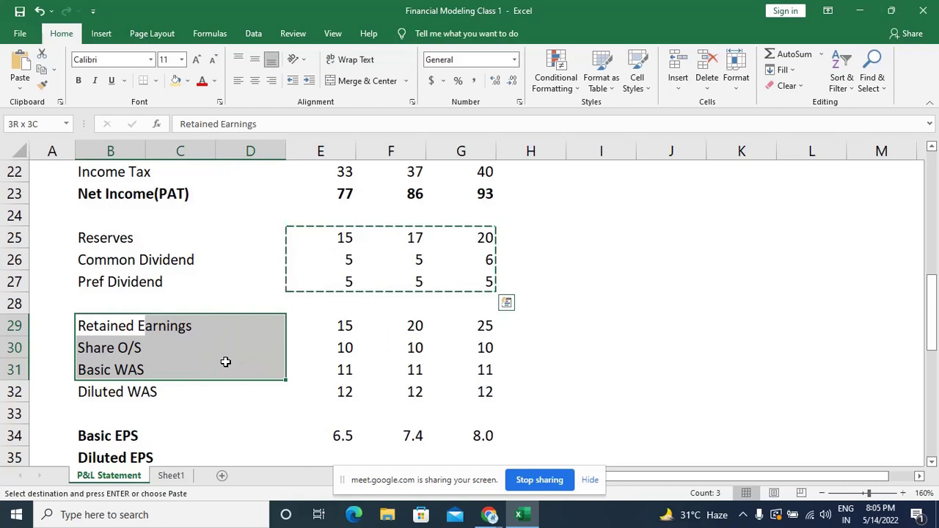
left_click(126, 331)
left_click(115, 349)
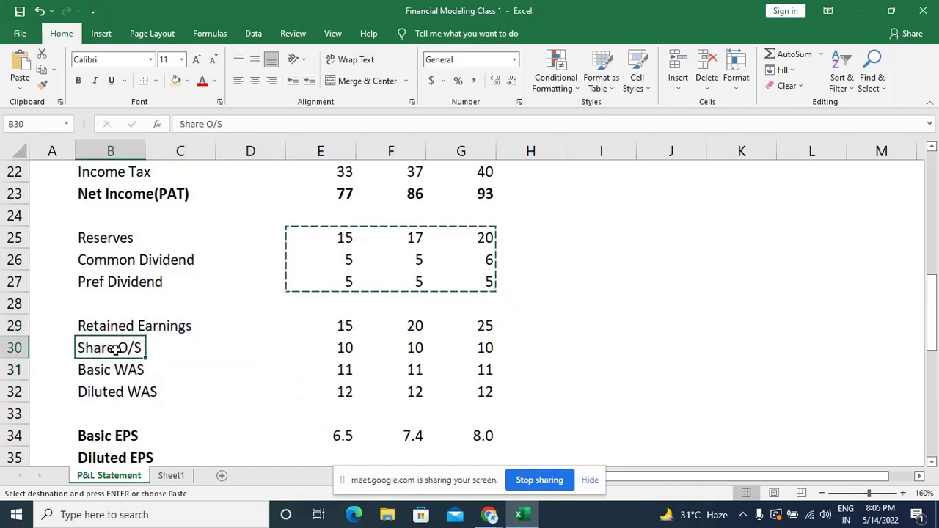
left_click(136, 371)
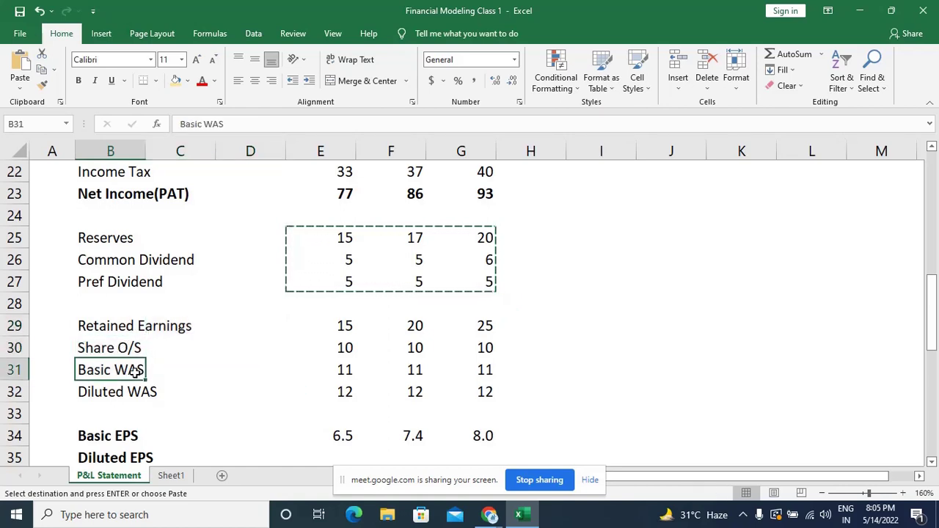
left_click(107, 394)
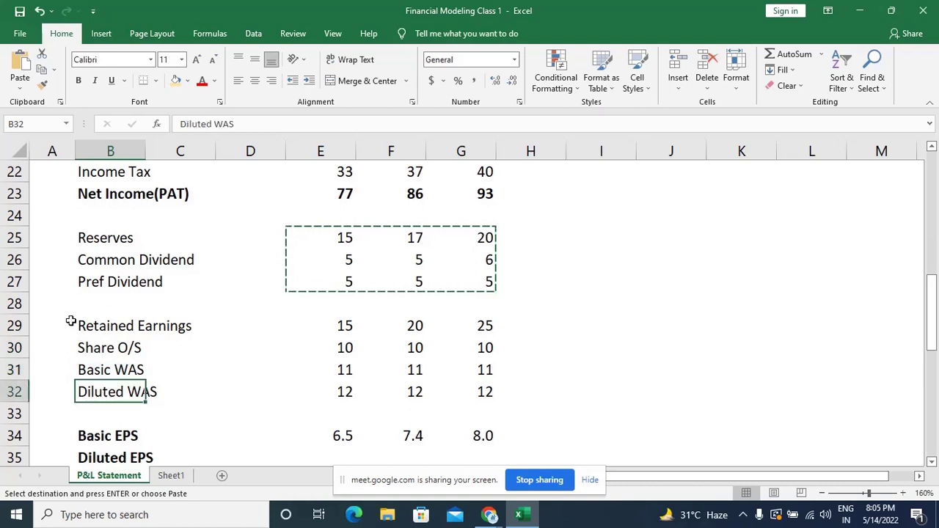
left_click_drag(77, 327, 464, 387)
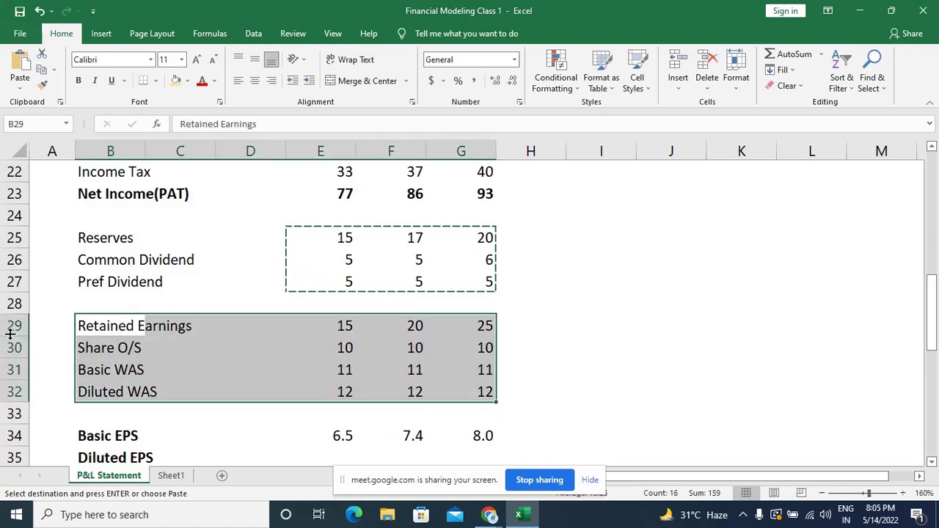
Copy the four labels from Retained Earnings to Diluted WAS in B29:B32 of the P&L Statement sheet into A27:A30 of Sheet1.
left_click_drag(79, 325, 103, 394)
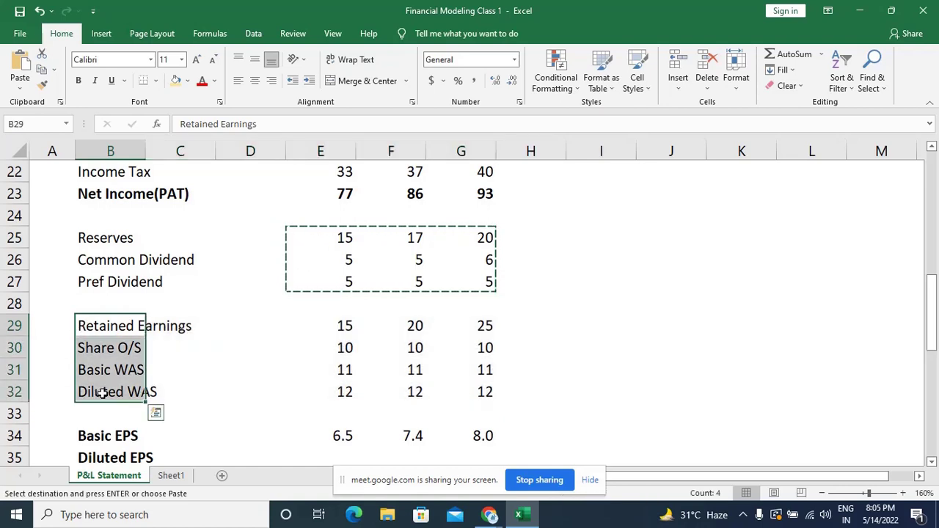
key("ctrl+c")
left_click(171, 476)
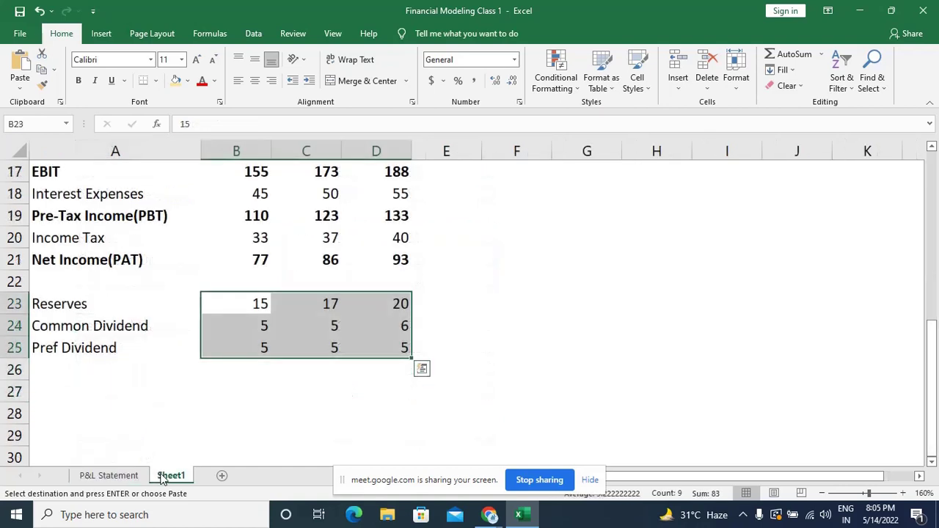
key("Left")
key("Down")
key("Down")
key("Down")
key("Down")
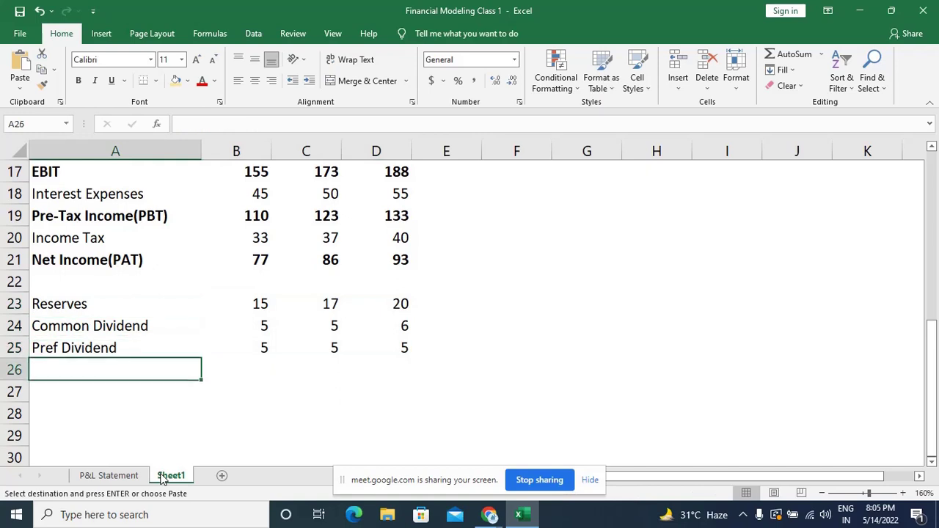
key("ctrl+v")
Copy the retained earnings and share count figures from E29:G32 of the P&L Statement sheet into B27:D30 of Sheet1.
key("Right")
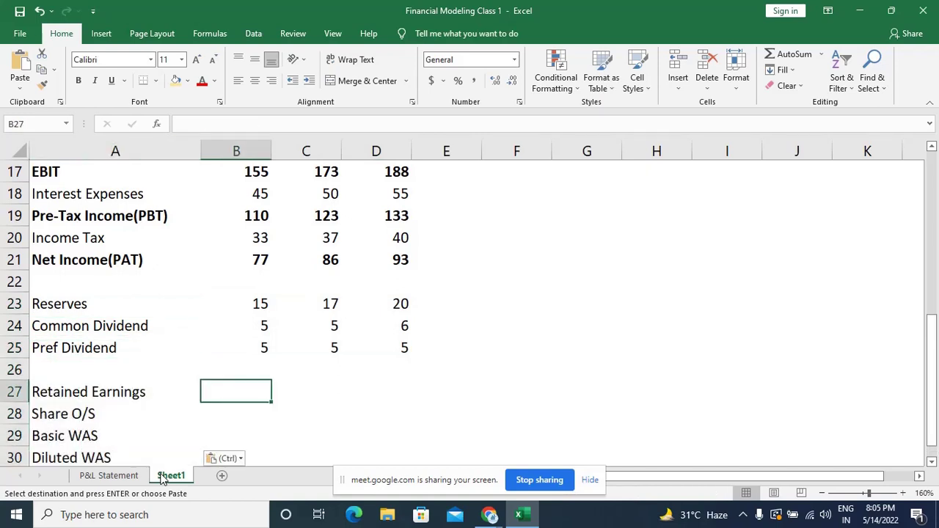
left_click(108, 476)
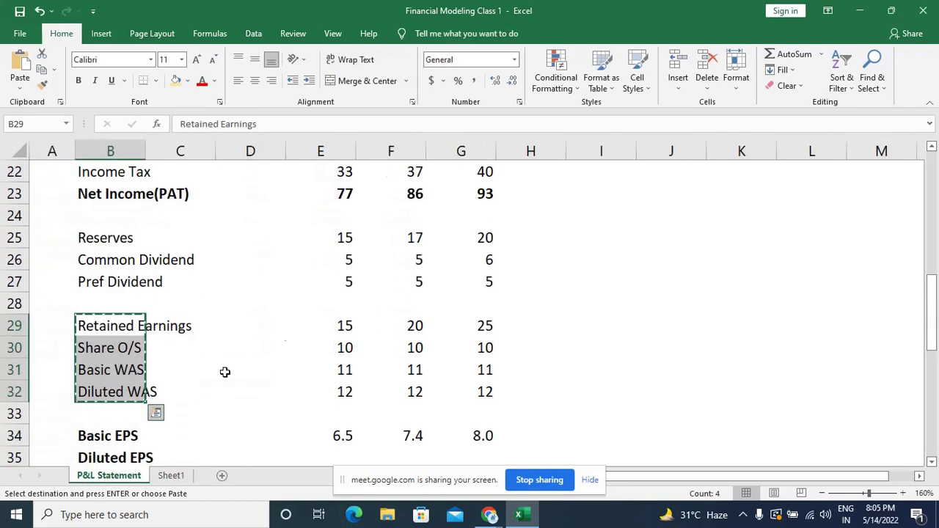
left_click_drag(349, 323, 478, 381)
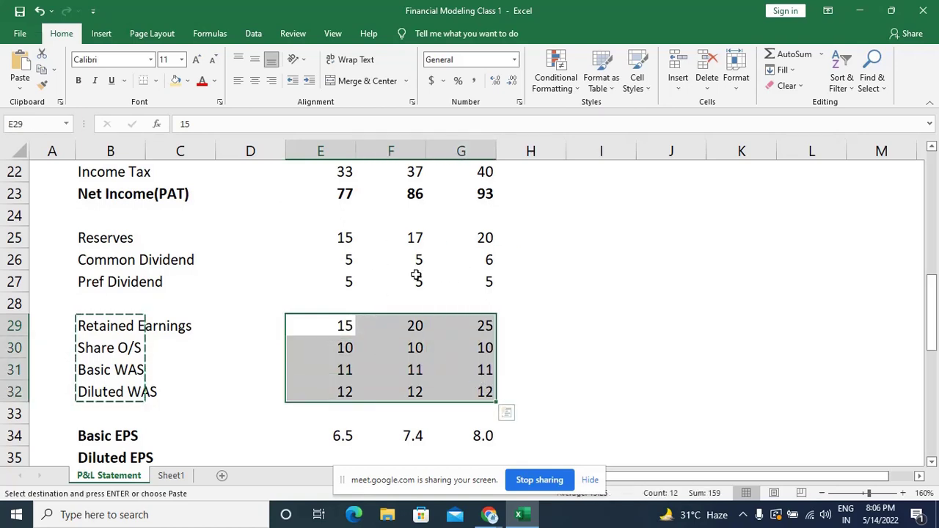
key("ctrl+c")
key("ctrl+q")
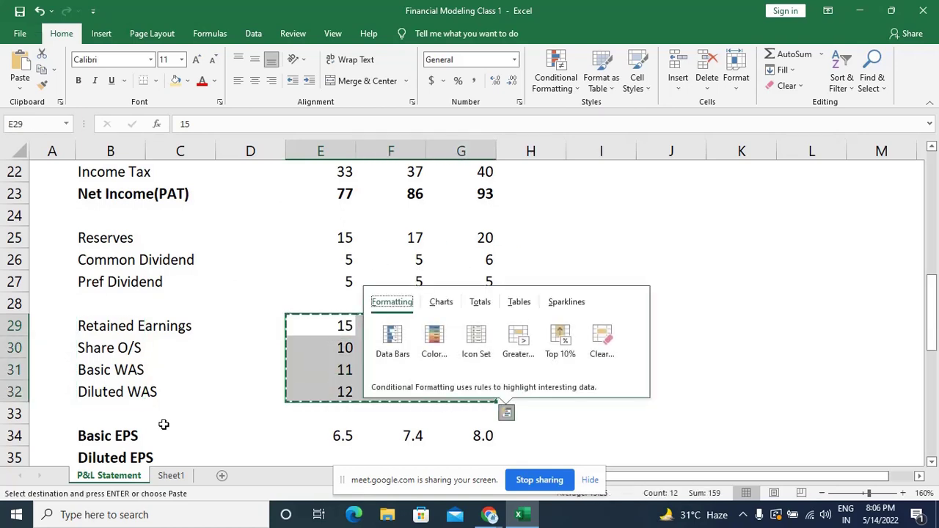
key("Escape")
left_click(170, 476)
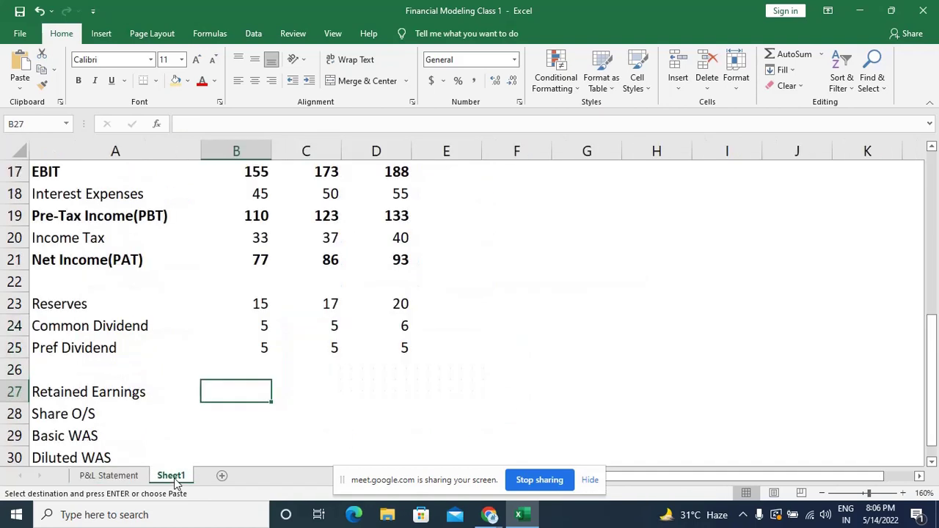
key("ctrl+v")
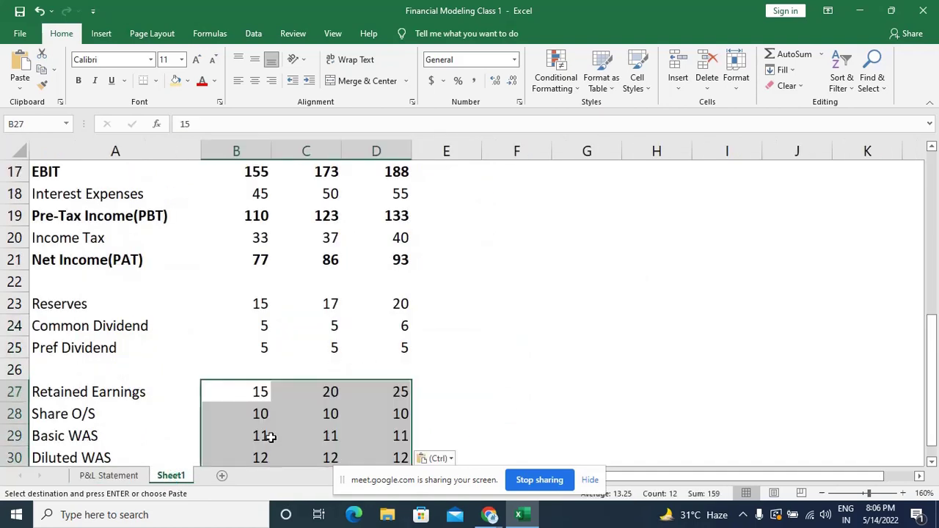
scroll(255, 282, "down", 1)
left_click(255, 281)
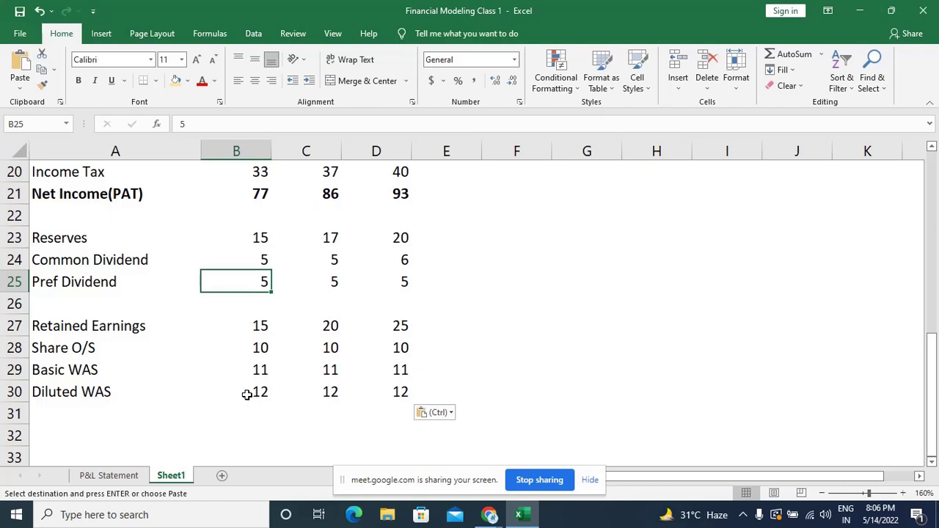
scroll(247, 395, "down", 2)
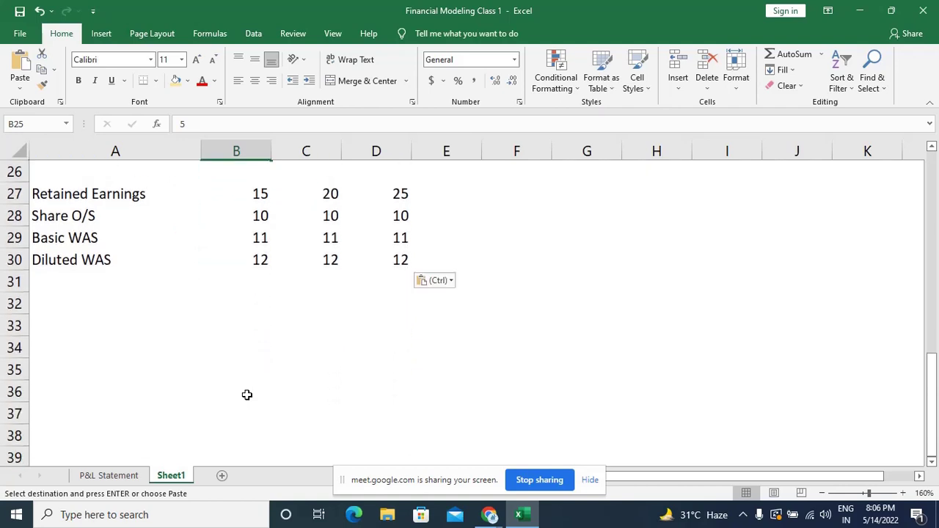
Copy the Basic EPS, Diluted EPS and Dividend per Share labels from B34:B36 of the P&L Statement sheet into A32:A34 of Sheet1.
scroll(247, 395, "up", 1)
left_click(262, 364)
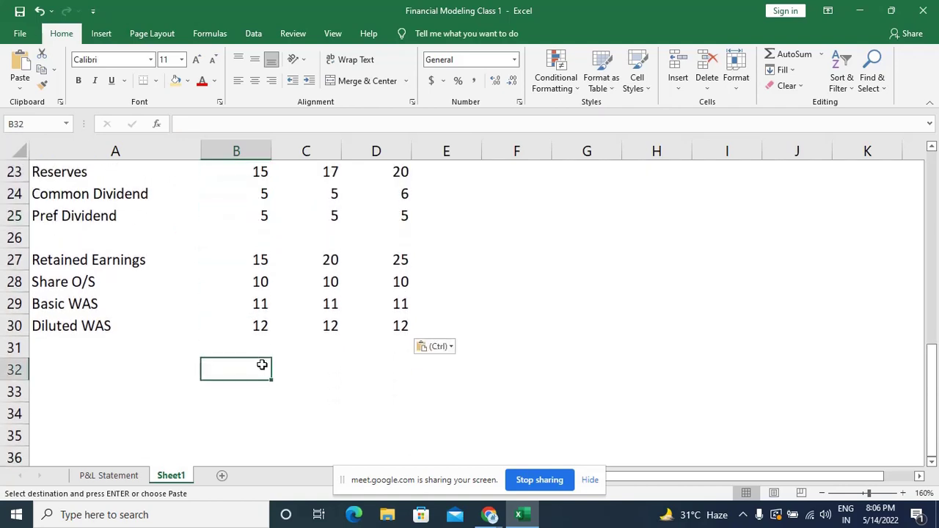
key("Escape")
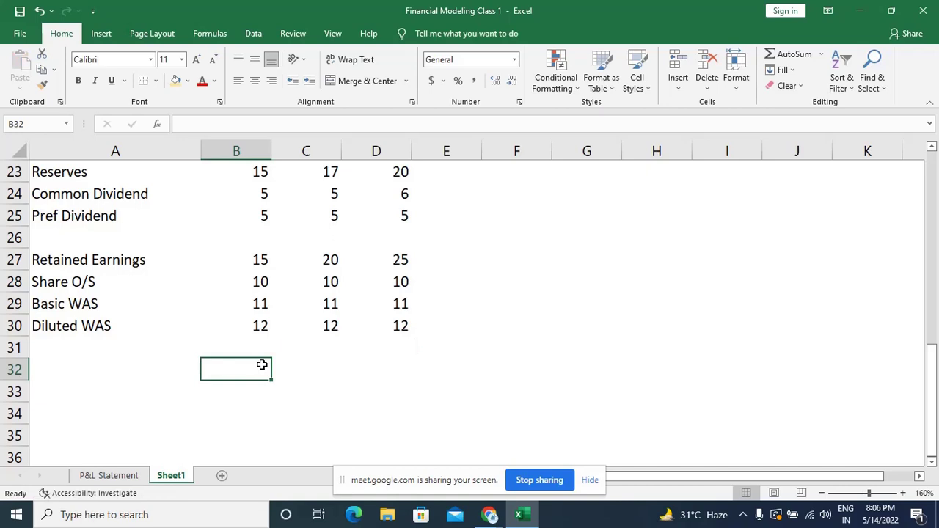
left_click(128, 475)
left_click(195, 394)
scroll(196, 397, "down", 1)
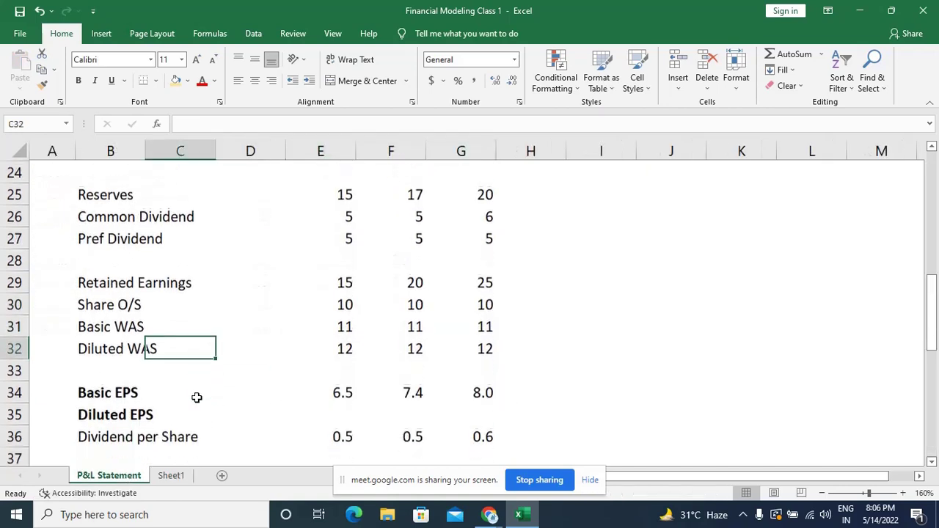
left_click(79, 393)
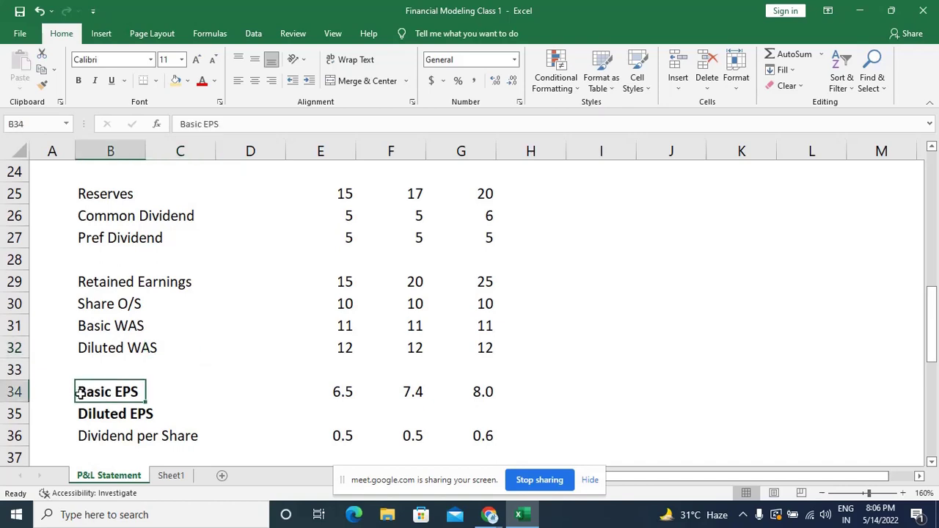
left_click_drag(79, 394, 79, 427)
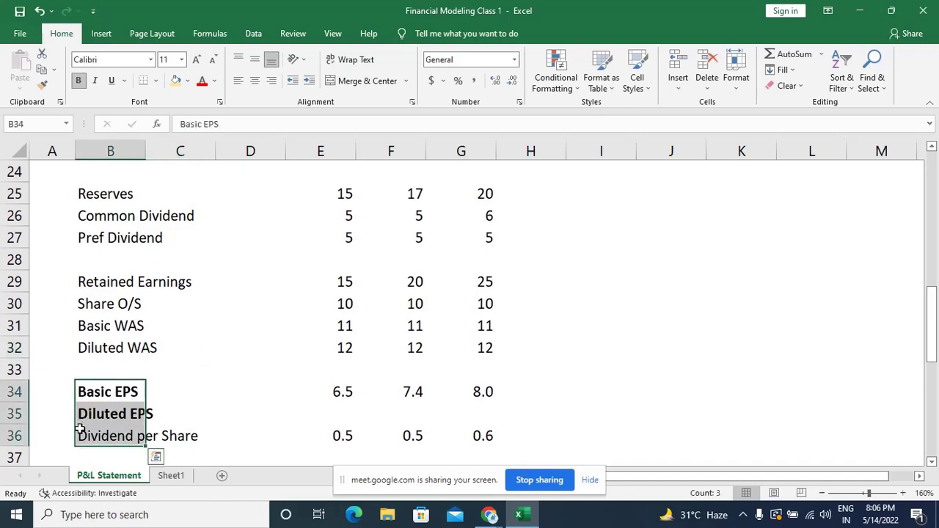
key("ctrl+c")
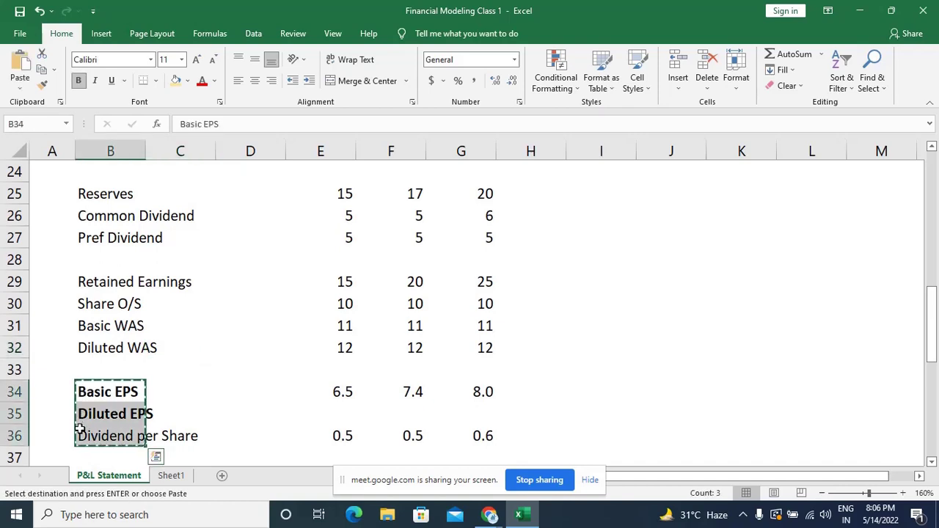
left_click(168, 474)
key("Left")
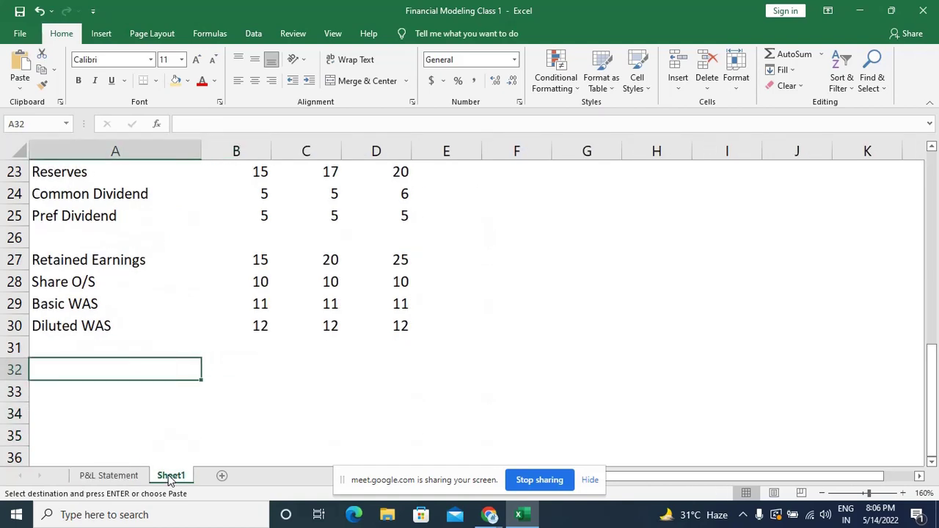
key("ctrl+v")
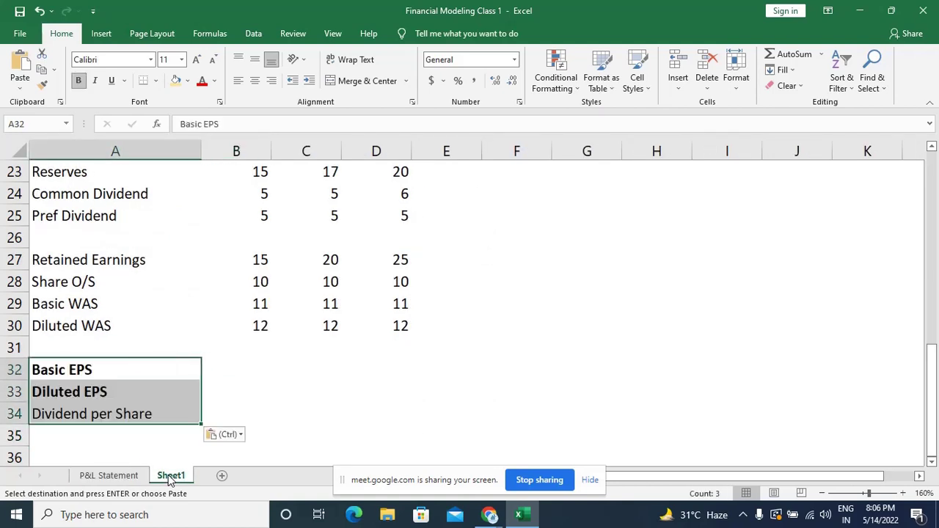
key("Right")
key("ctrl+Page_Up")
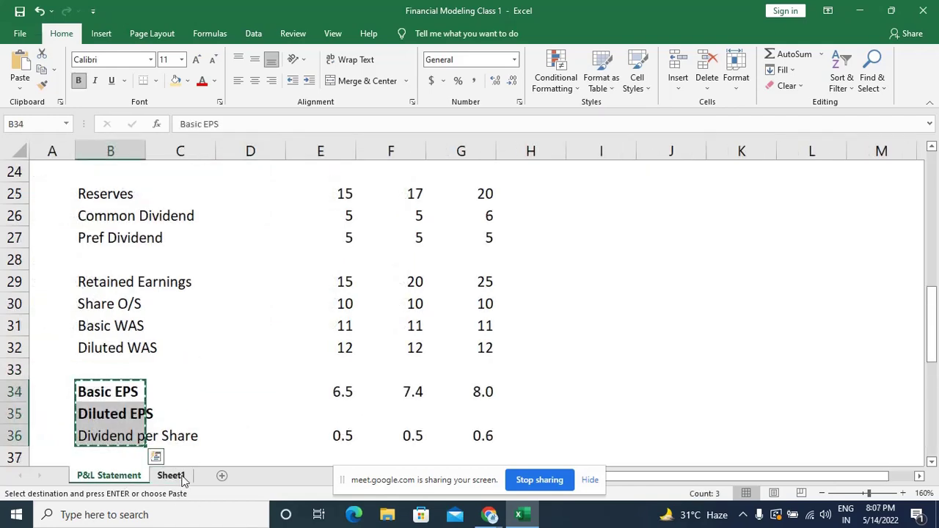
left_click(182, 482)
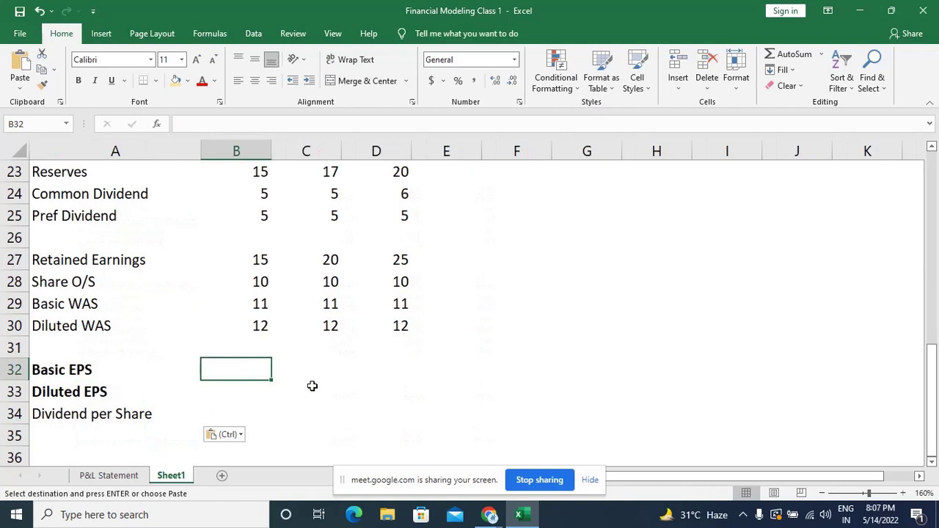
type("=")
scroll(312, 386, "up", 2)
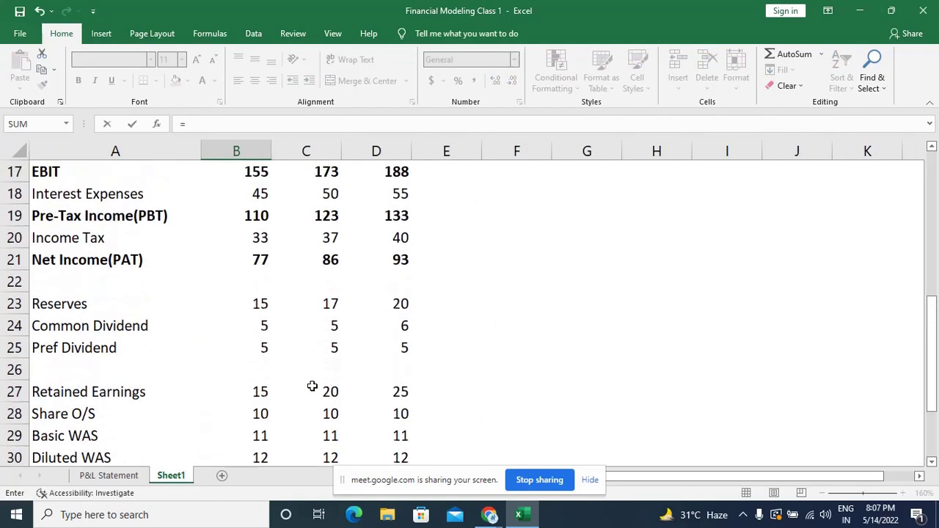
scroll(311, 386, "up", 1)
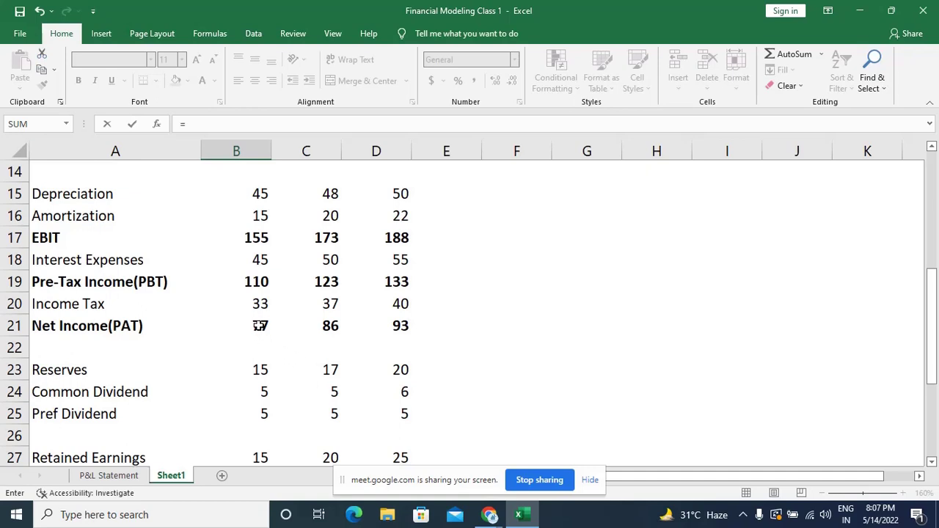
left_click(260, 326)
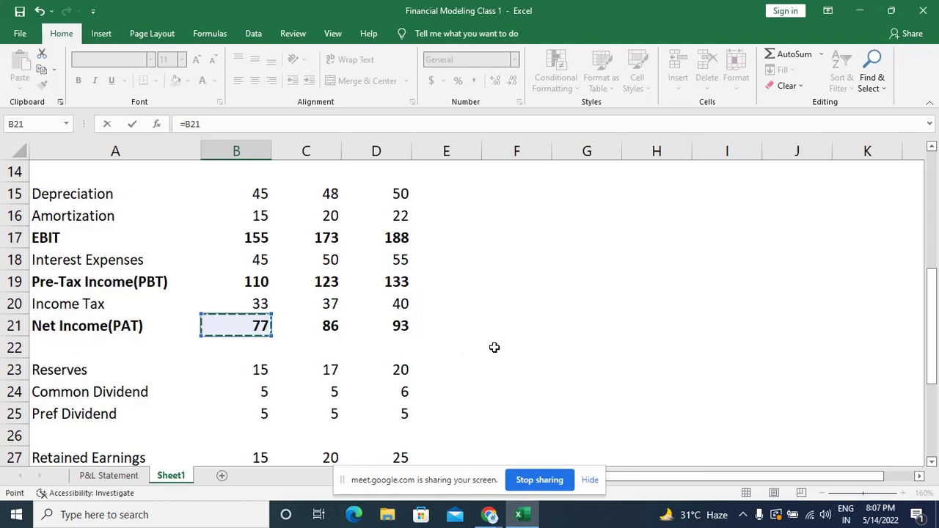
scroll(494, 347, "down", 1)
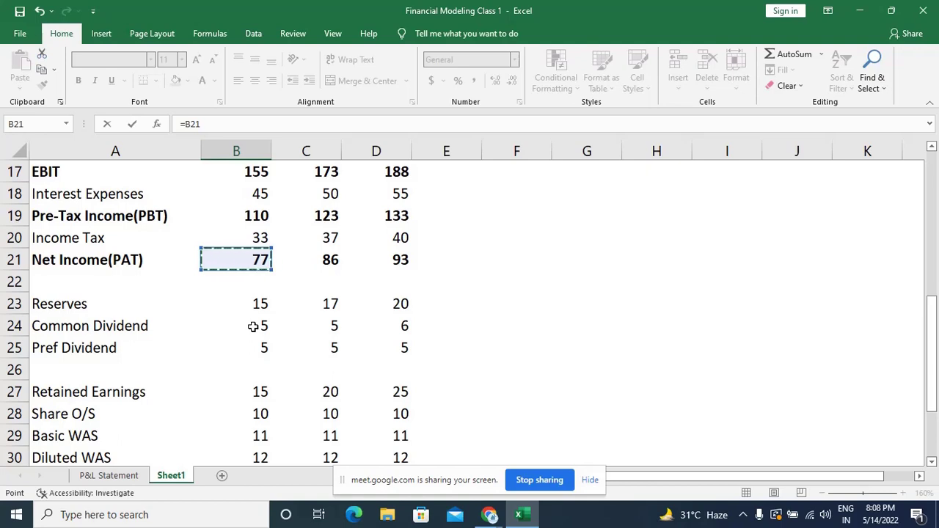
scroll(252, 327, "down", 1)
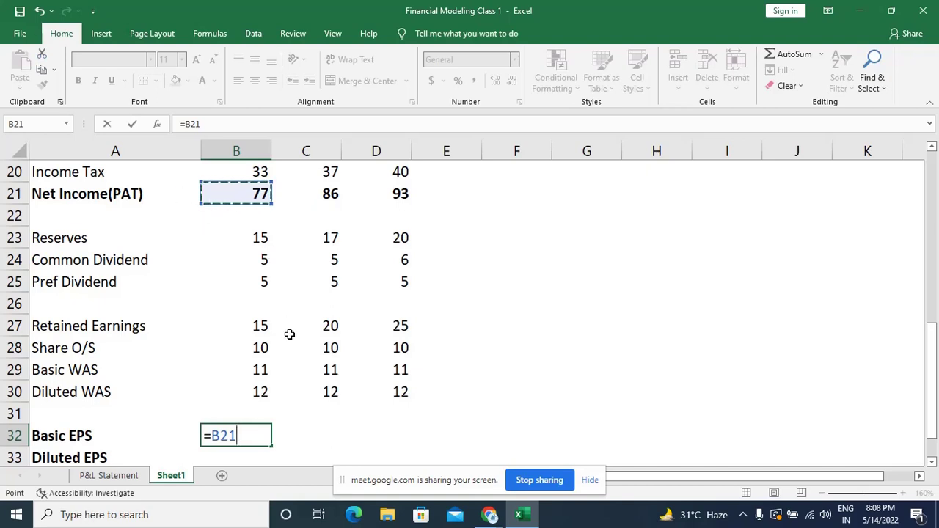
key("Escape")
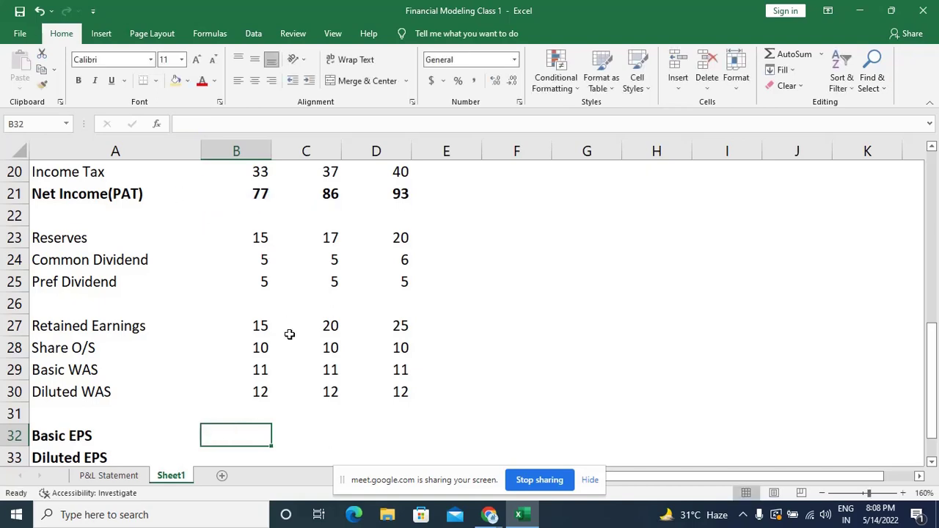
Begin the Basic EPS formula in B32 of Sheet1 with a reference to Net Income(PAT) in B21.
type("=")
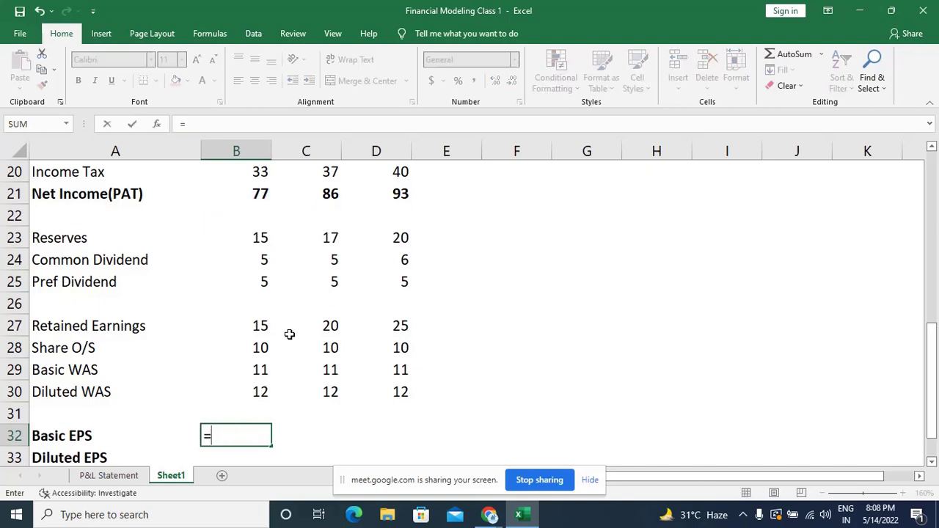
left_click(259, 193)
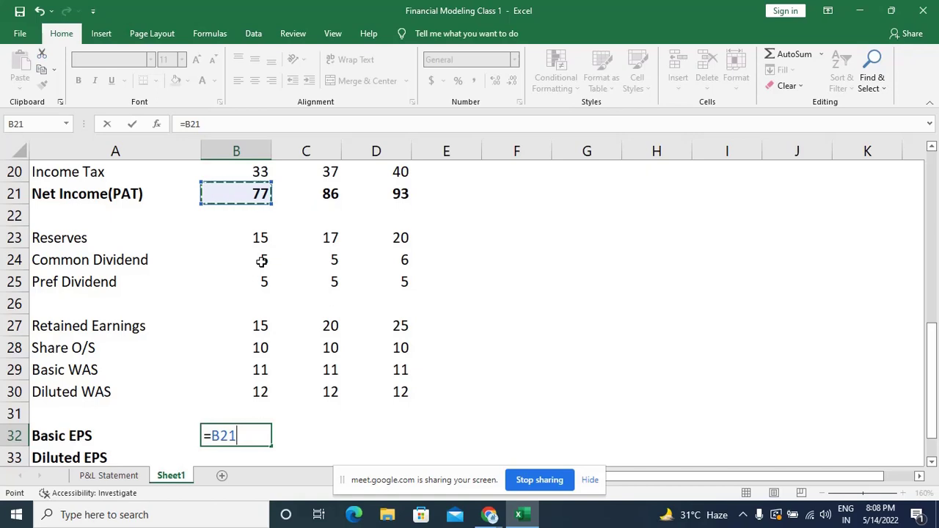
Subtract the preferred dividend in B25 from net income in the Basic EPS formula in B32.
type("-")
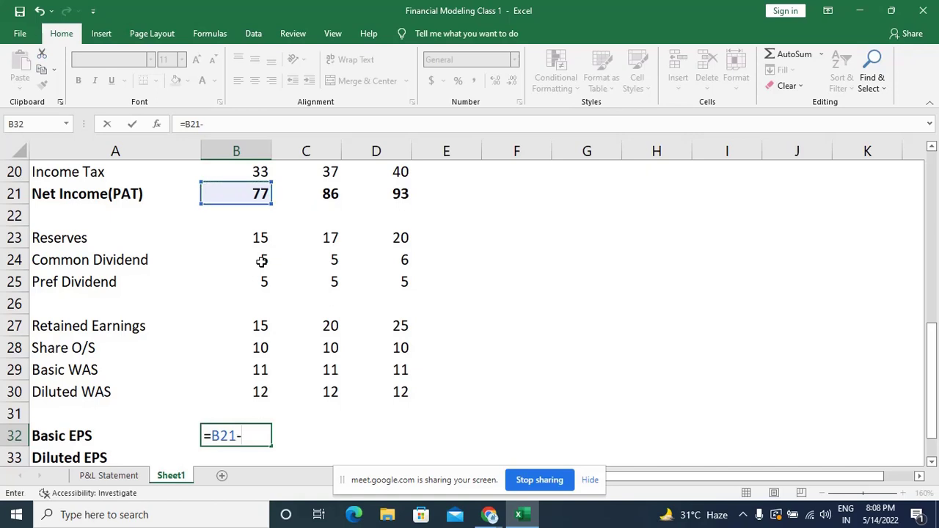
left_click(262, 280)
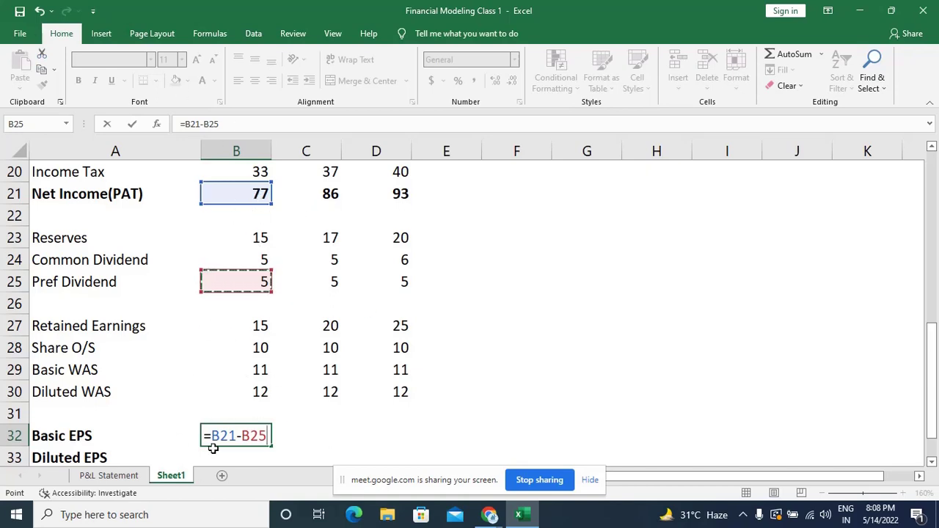
type(")")
key("Return")
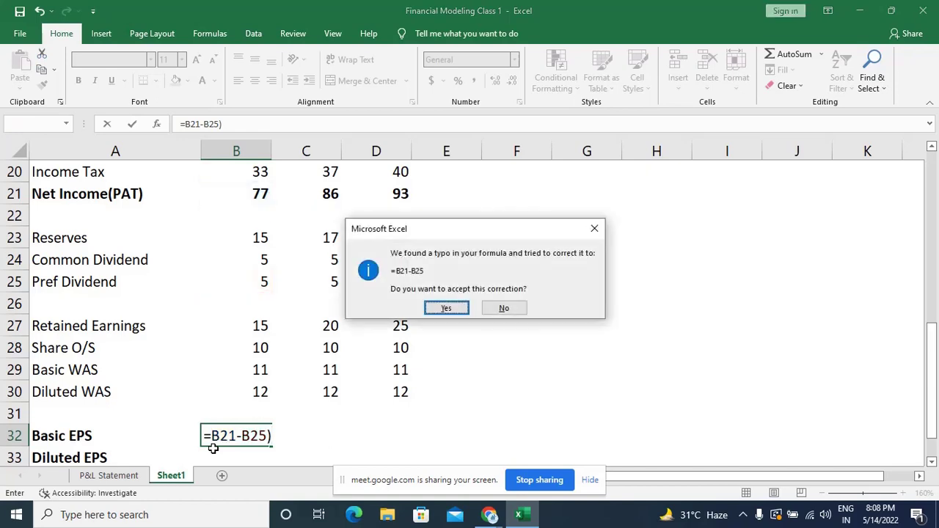
key("Escape")
key("Return")
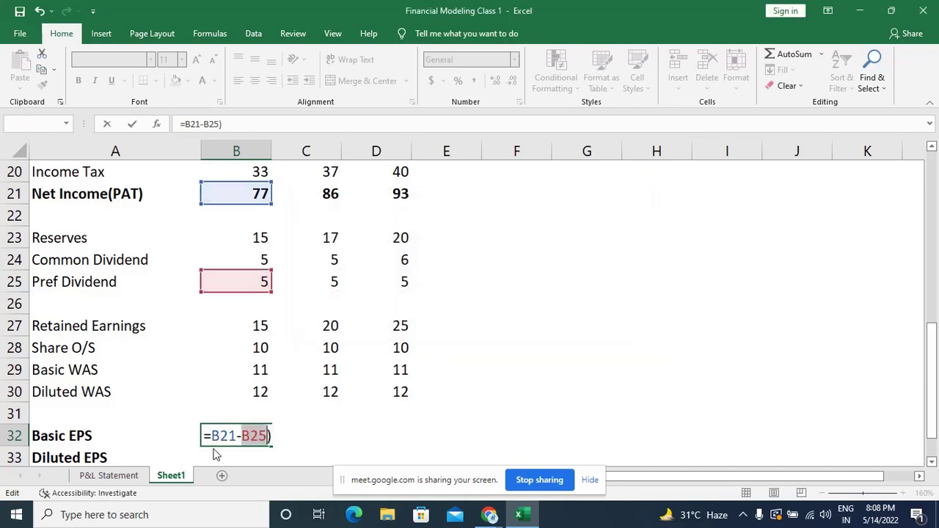
Enclose the subtraction in B32 in parentheses so the formula reads =(B21-B25), and commit it.
key("Left")
key("Left")
key("Left")
key("Left")
key("Left")
key("Left")
key("Left")
key("Left")
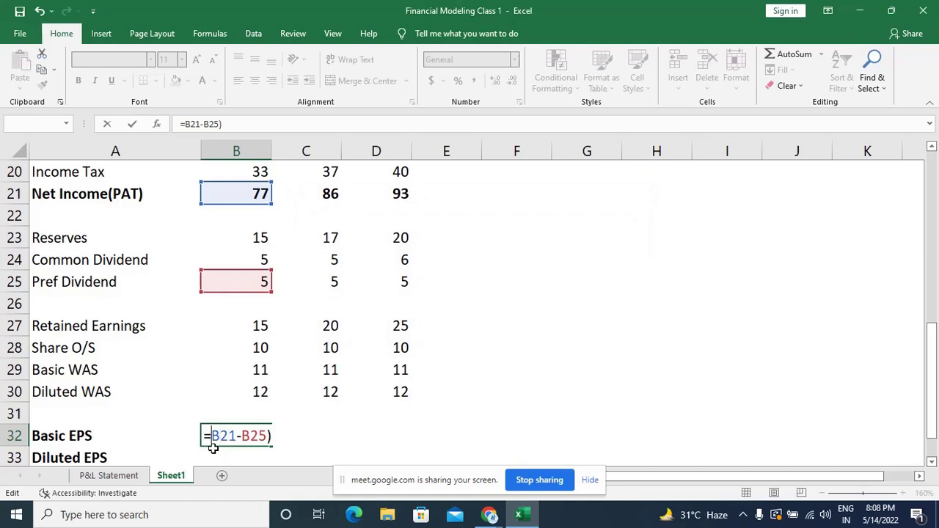
type("(")
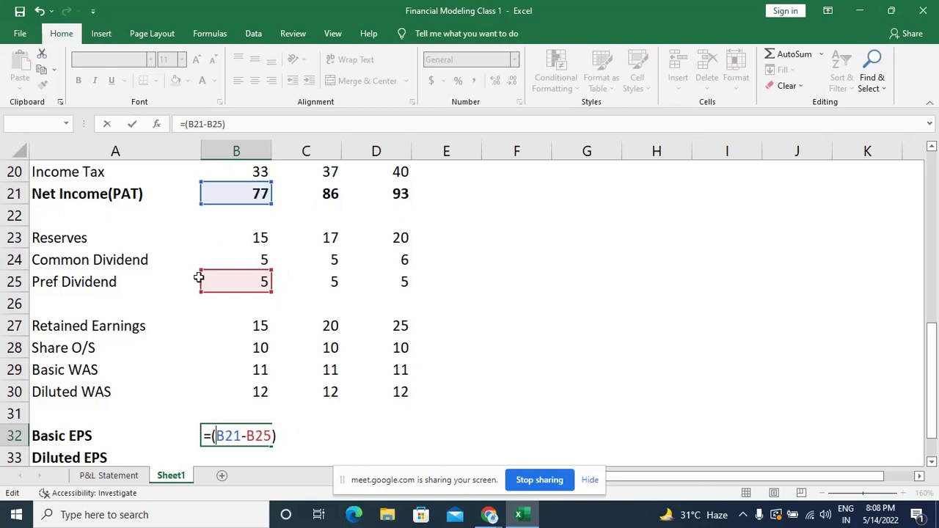
key("Right")
key("Right")
key("Right")
key("Right")
key("Right")
key("Right")
key("Right")
key("Right")
left_click(262, 372)
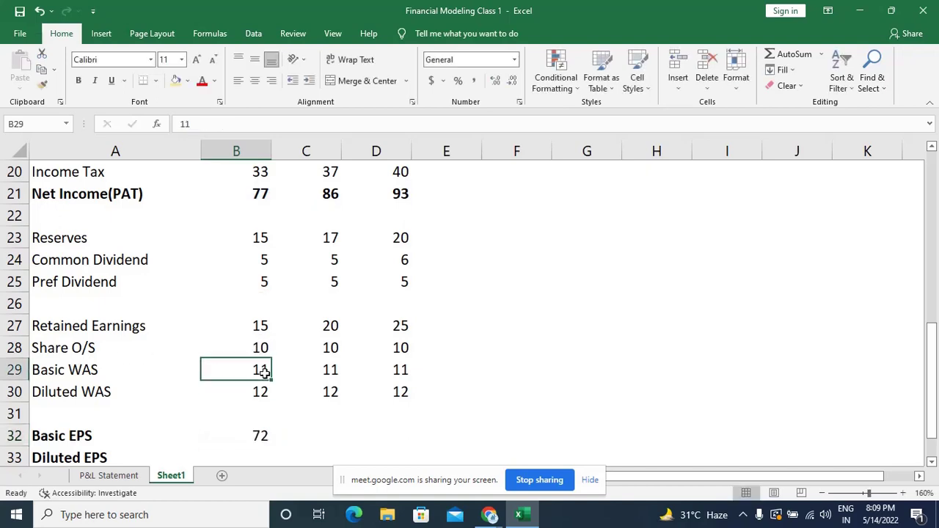
Extend the Basic EPS formula in B32 to divide by the Basic WAS, giving =(B21-B25)/B29.
key("Down")
key("Down")
key("Down")
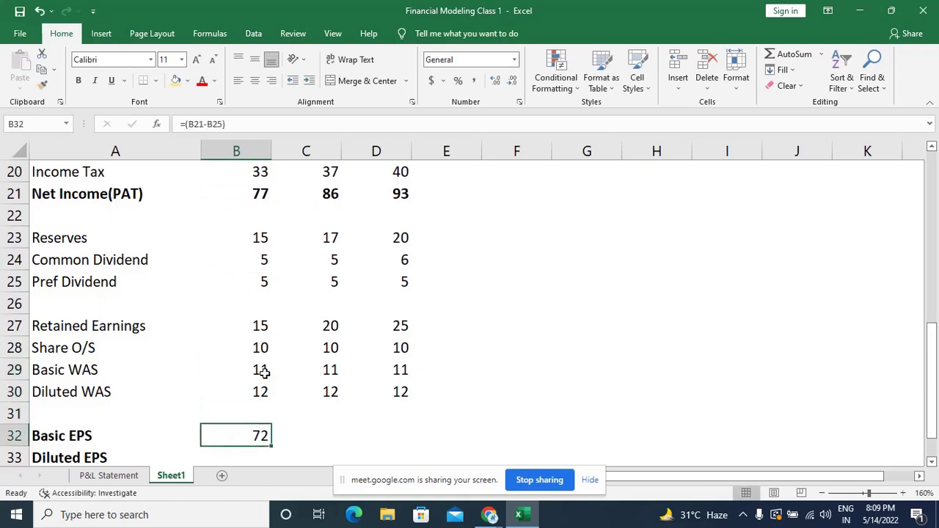
key("F2")
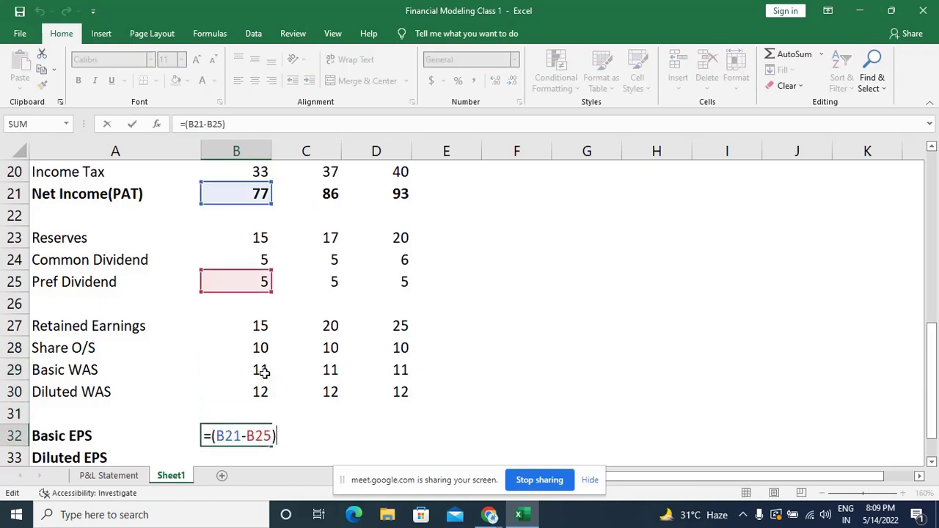
type("/")
key("F2")
key("Up")
key("Up")
key("Up")
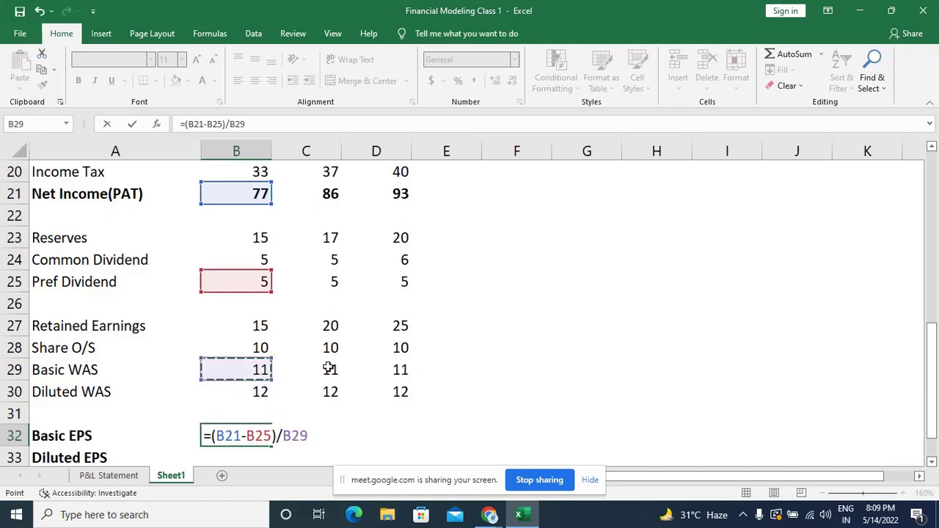
key("Return")
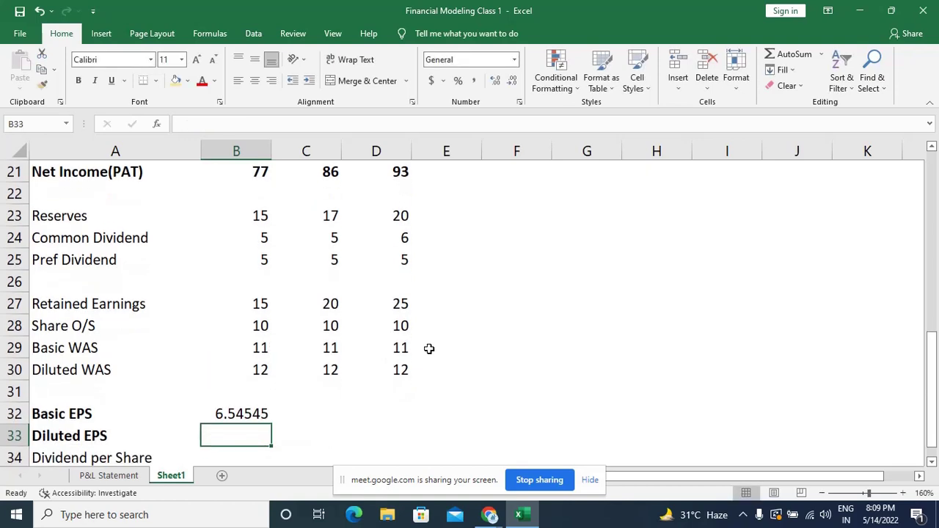
Enter the second year's Basic EPS formula =(C21-C25)/C29 in C32.
key("Up")
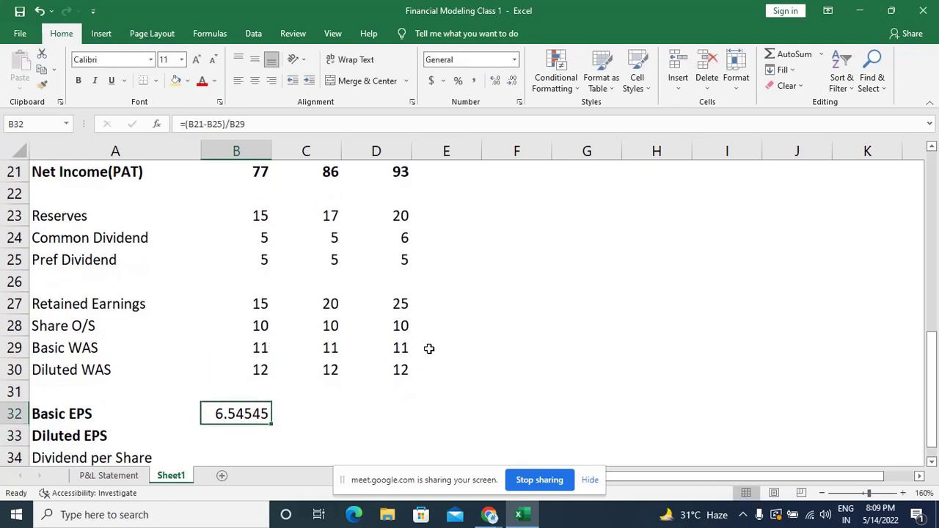
key("Right")
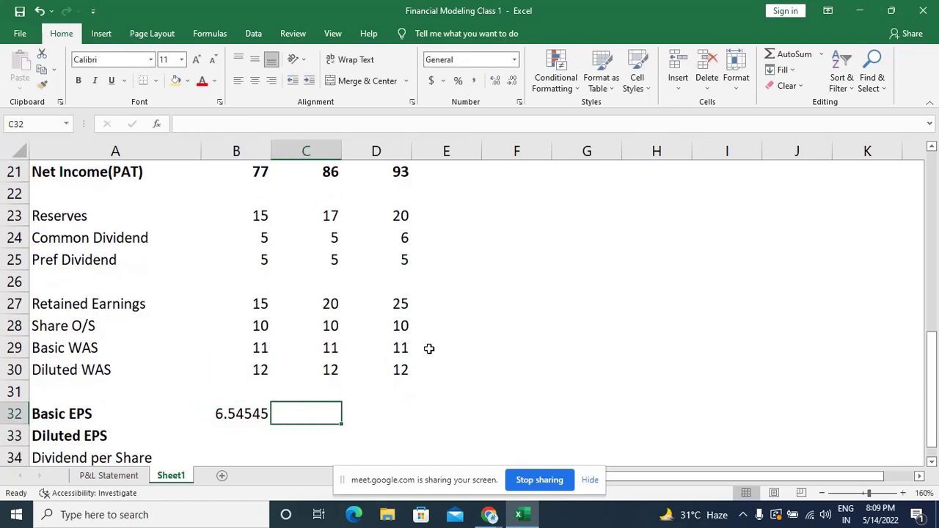
type("=")
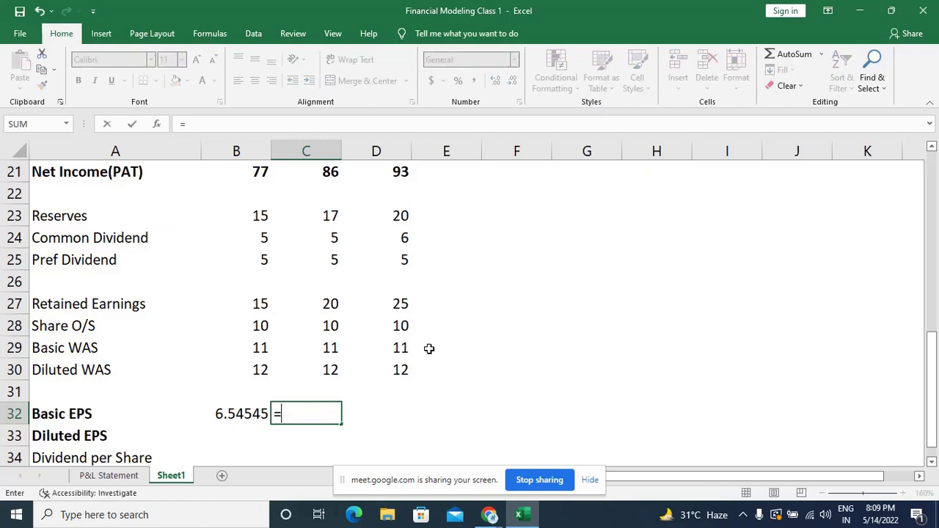
type("(")
left_click(335, 173)
type("-")
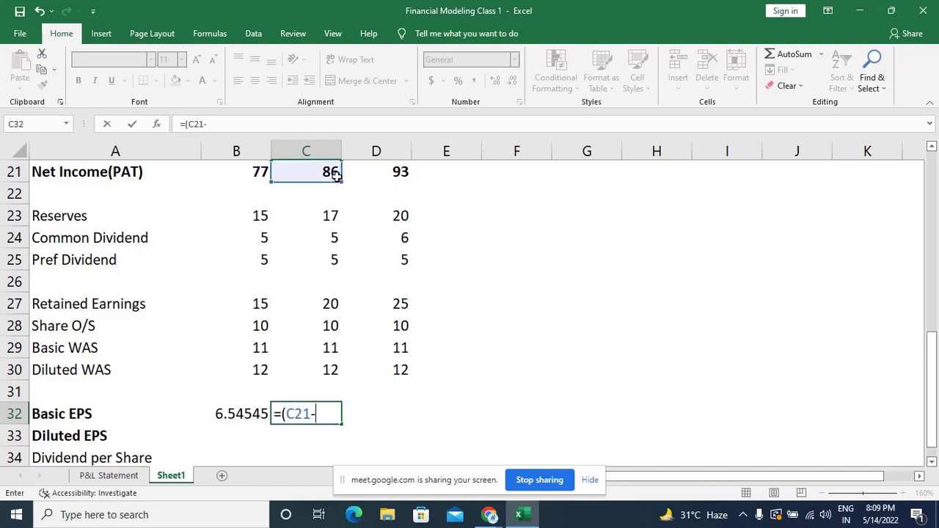
left_click(332, 261)
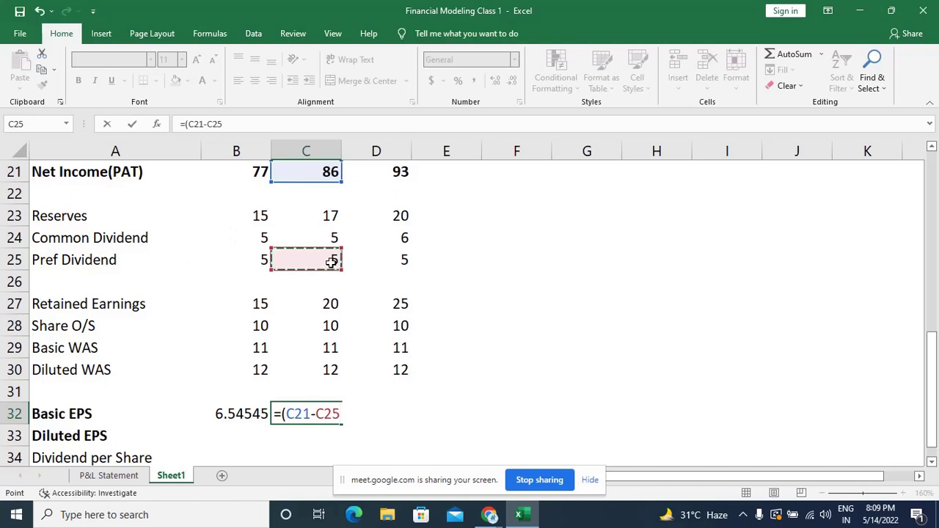
type(")/")
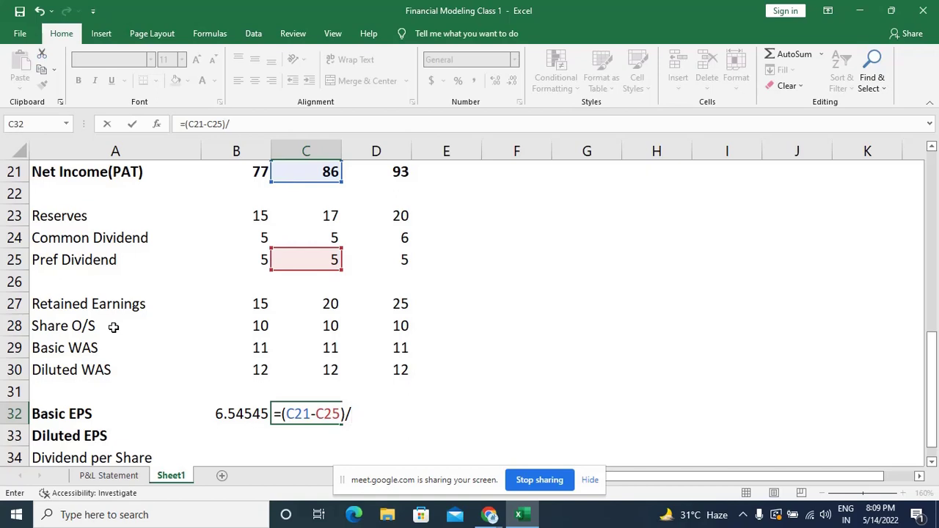
left_click(325, 347)
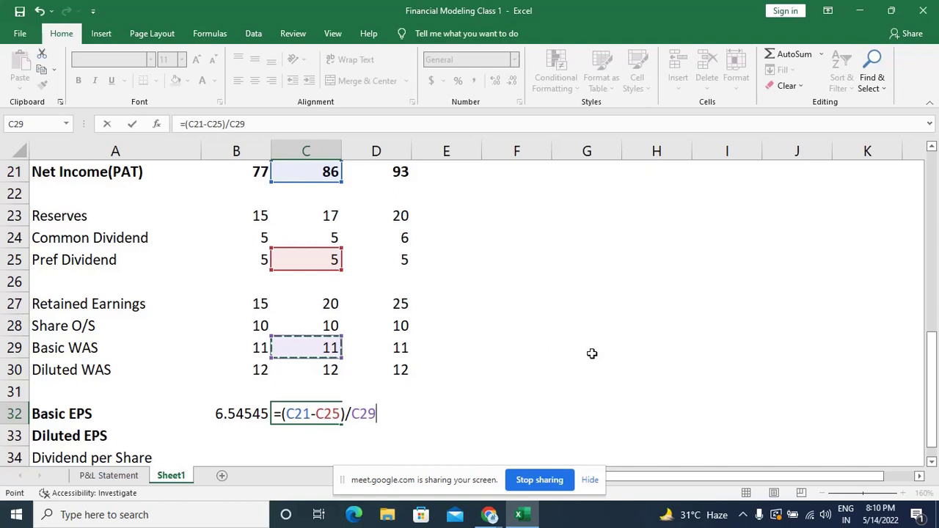
key("Return")
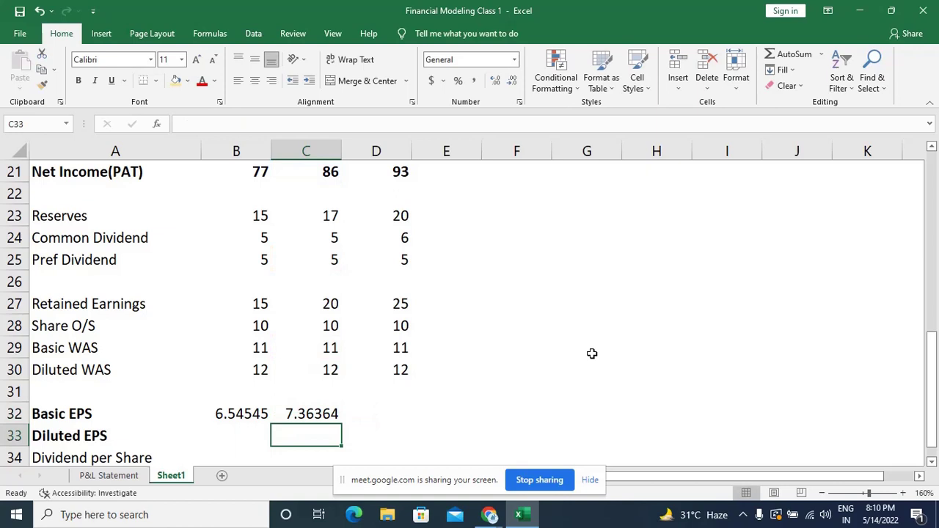
Fill the Basic EPS formula from C32 right into D32.
key("Up")
key("shift+Right")
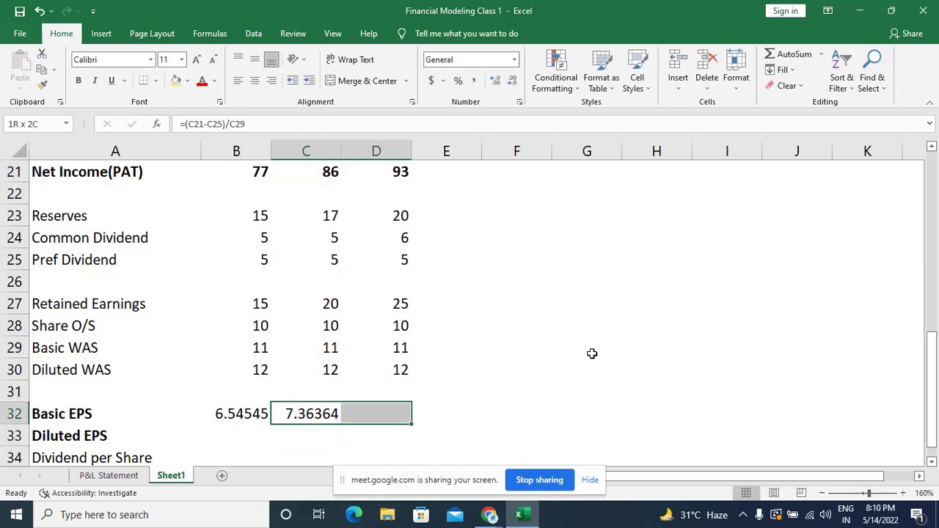
key("ctrl+r")
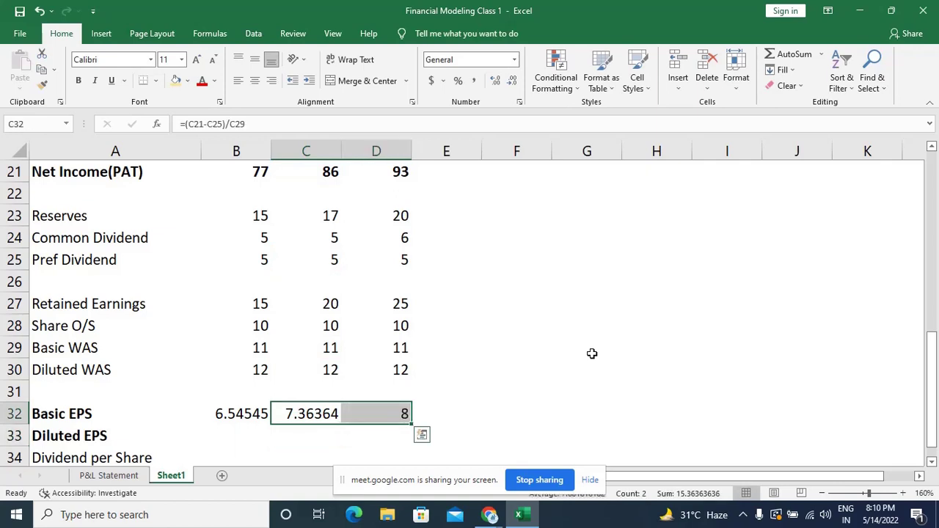
Select the Basic EPS cells B32:D32 and fill the B32 formula right across them.
key("shift+Left")
key("Left")
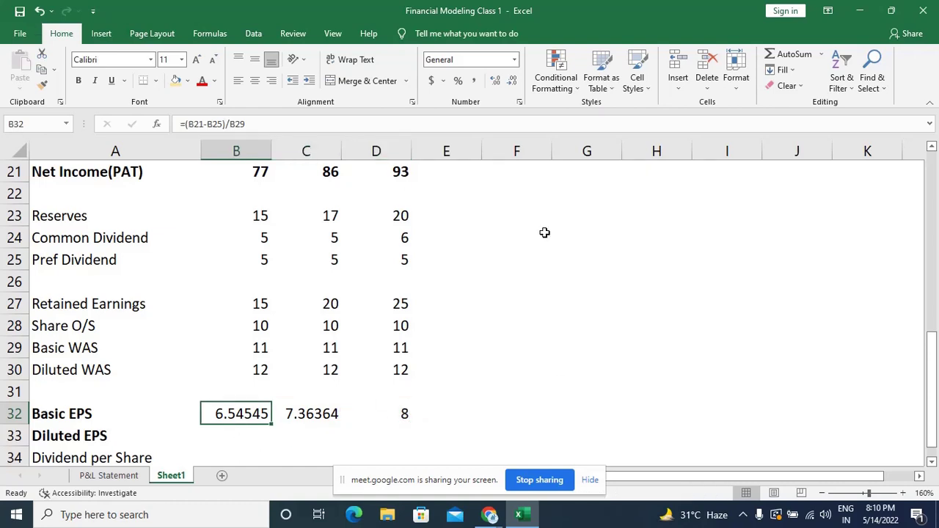
key("shift+Right")
key("shift+Right")
key("ctrl+r")
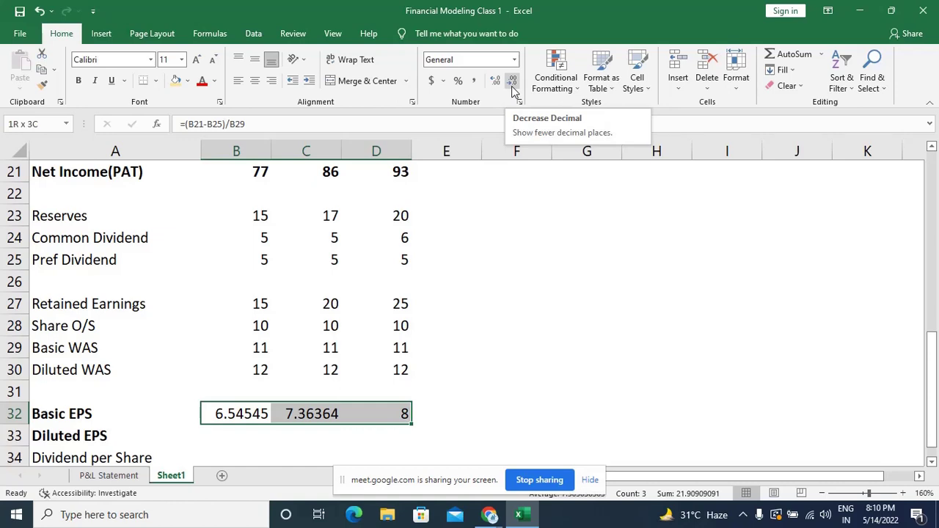
Reduce the Basic EPS values in B32:D32 to one decimal place.
key("alt")
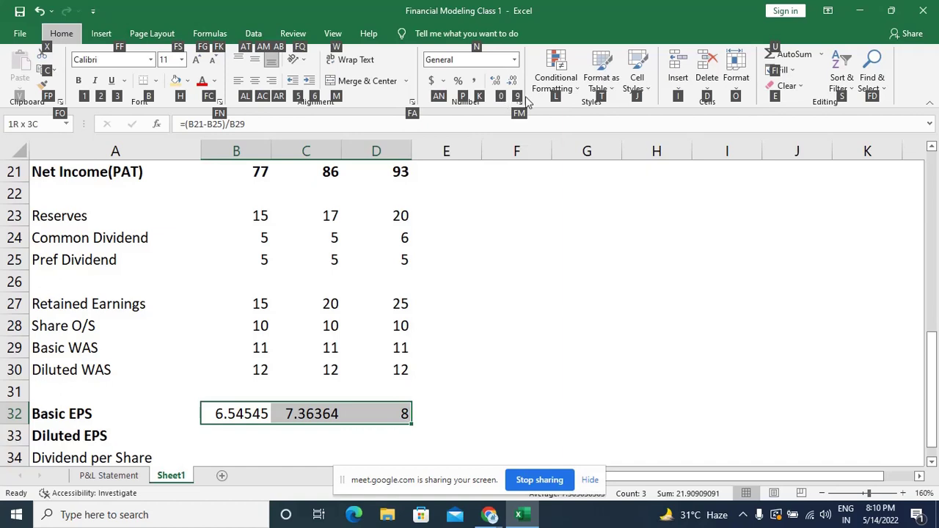
type("9")
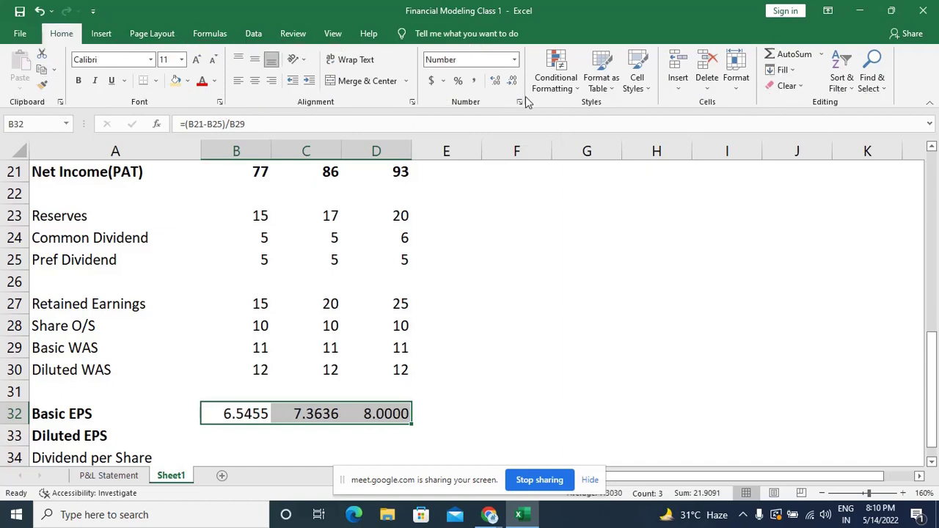
type("9")
key("Escape")
left_click(511, 82)
left_click(511, 83)
left_click(511, 82)
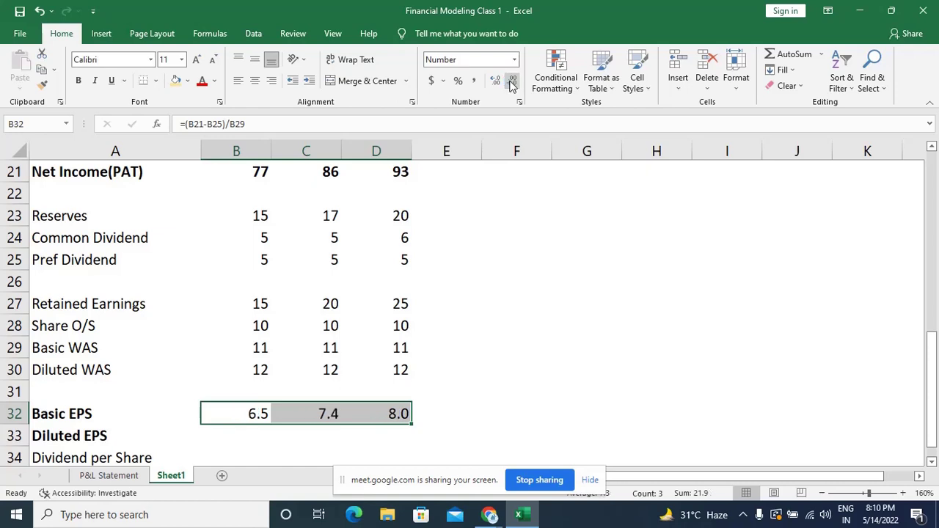
Calculate the first year's Dividend per Share in B34 as common dividend divided by shares outstanding, =B24/B28.
left_click(246, 429)
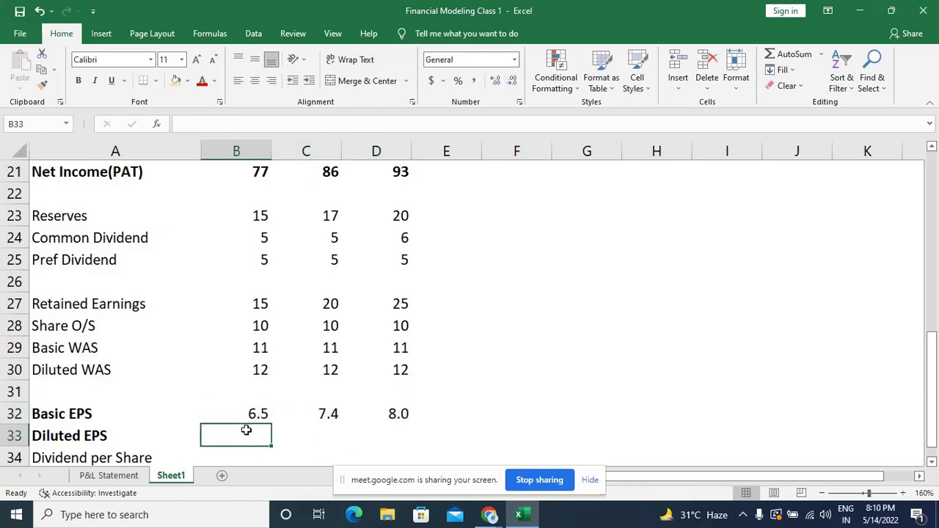
scroll(246, 430, "down", 3)
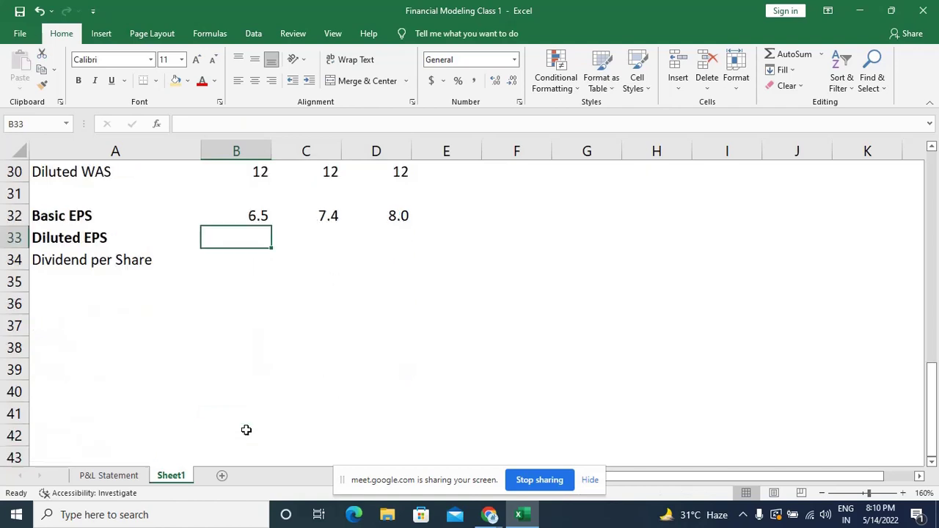
scroll(246, 429, "up", 2)
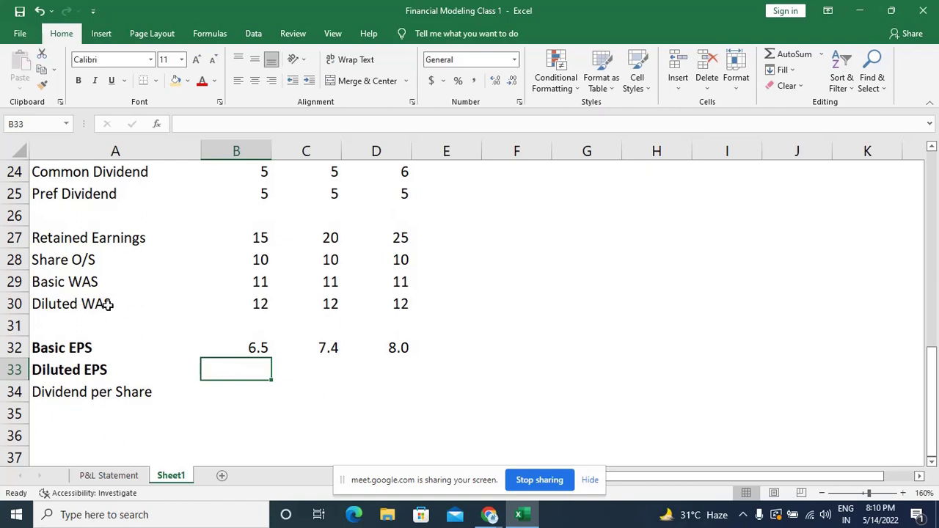
key("Down")
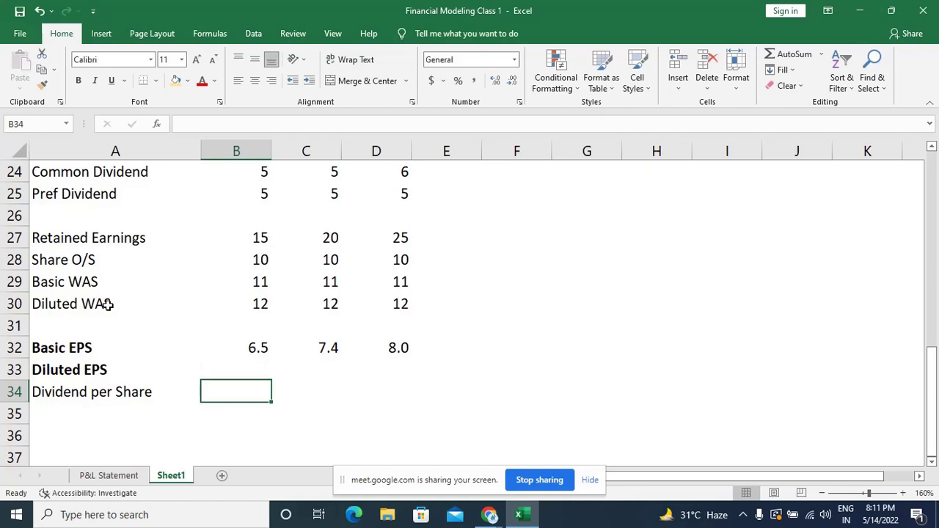
type("=")
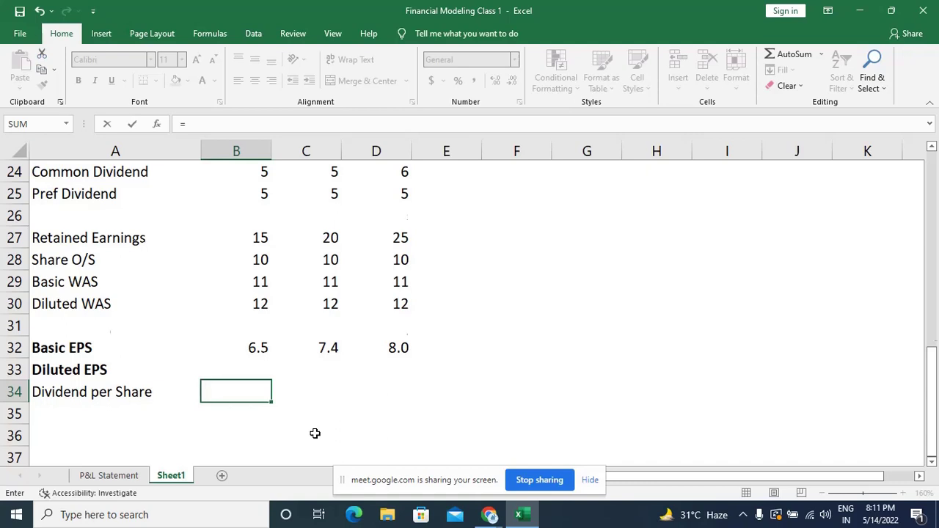
scroll(315, 434, "up", 1)
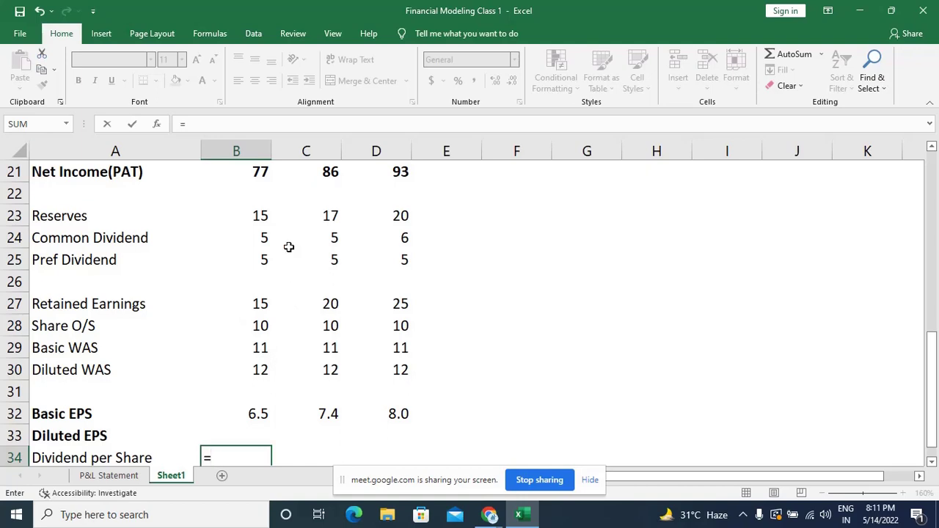
left_click(268, 235)
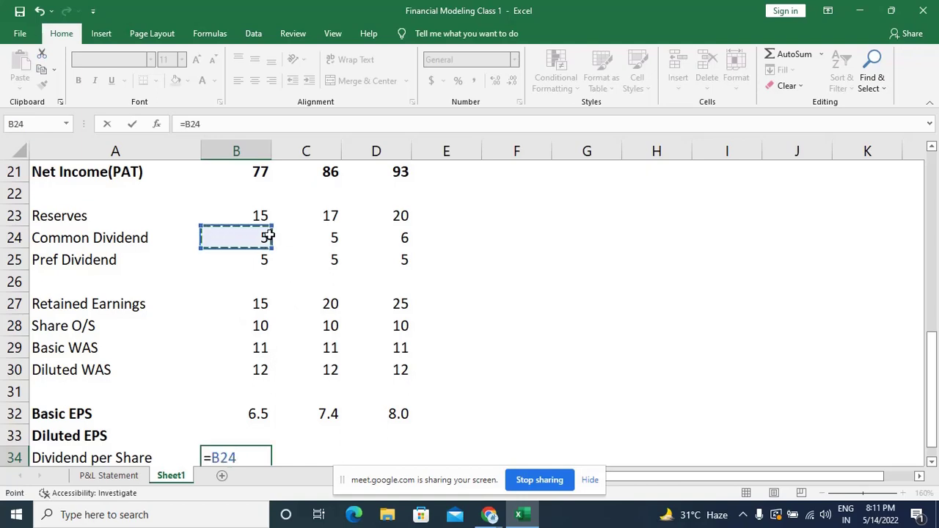
type("/")
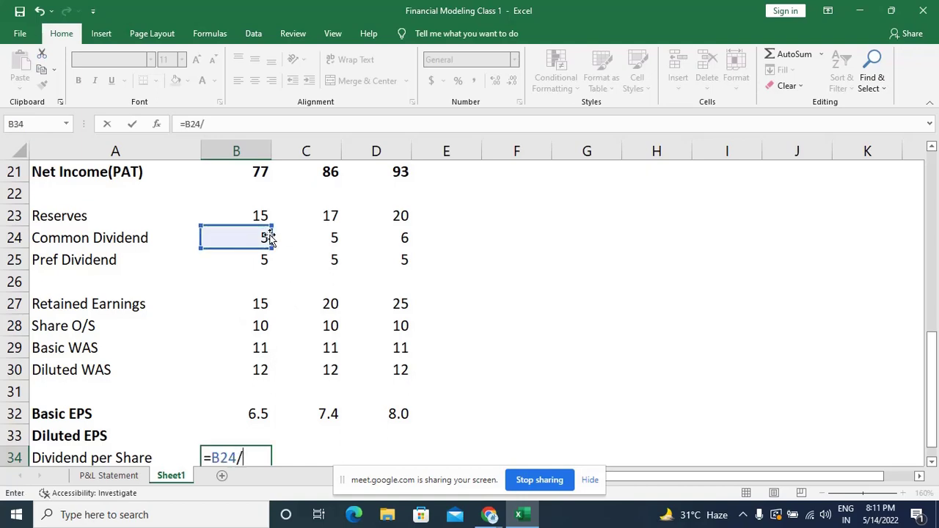
left_click(253, 324)
key("Return")
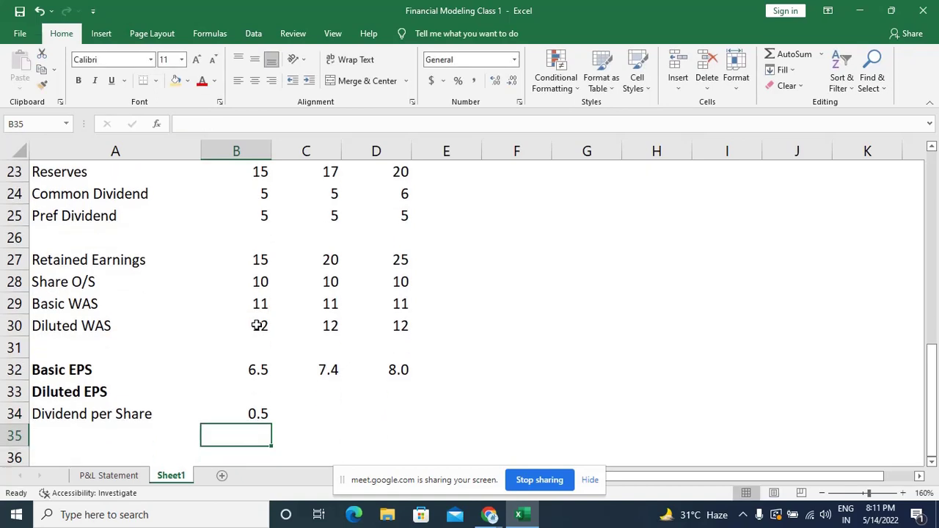
Fill the Dividend per Share formula from B34 right across C34 and D34.
key("Up")
key("shift+Right")
key("shift+Right")
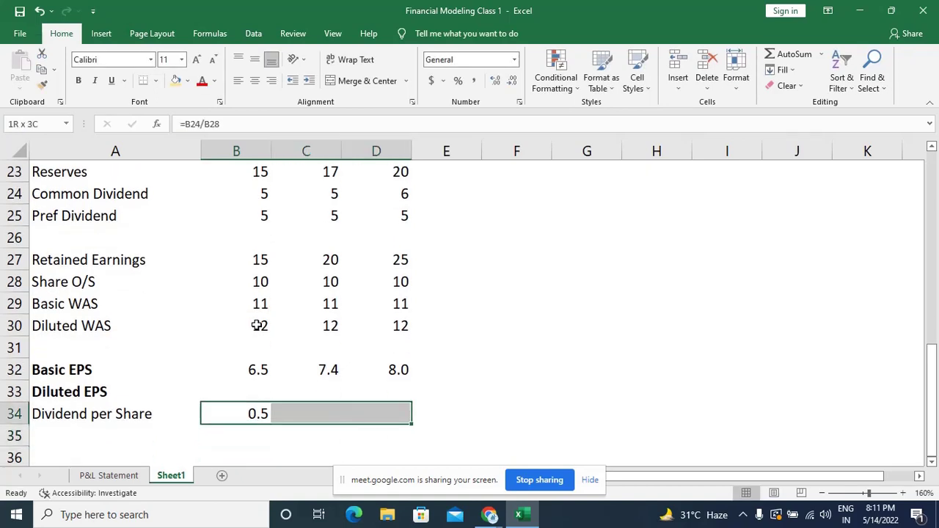
key("ctrl+r")
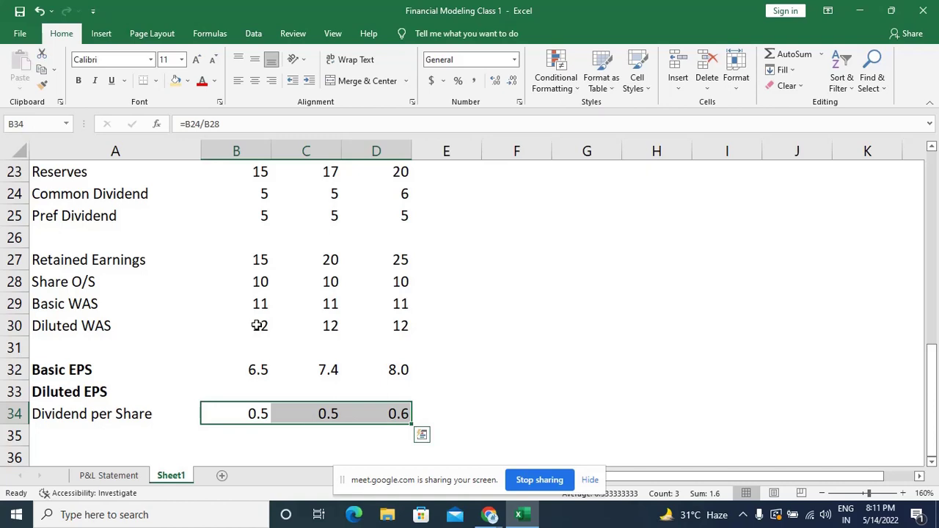
Inspect the Dividend per Share formula in B34 and the cells it references, leaving it as it is.
left_click(257, 413)
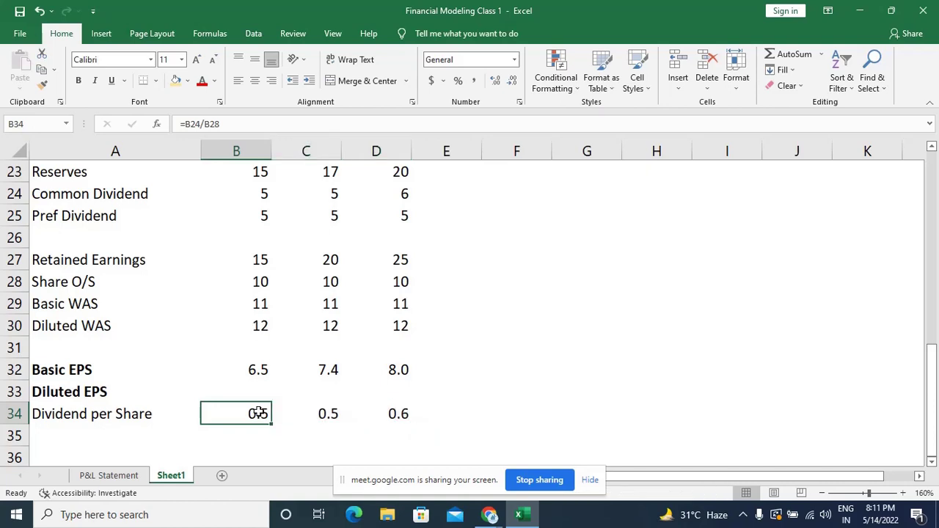
key("F2")
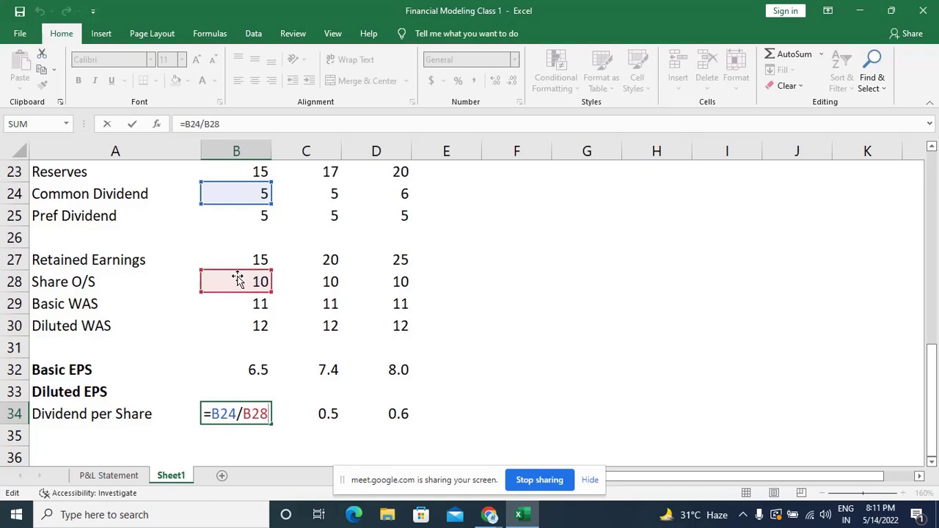
key("ctrl+Return")
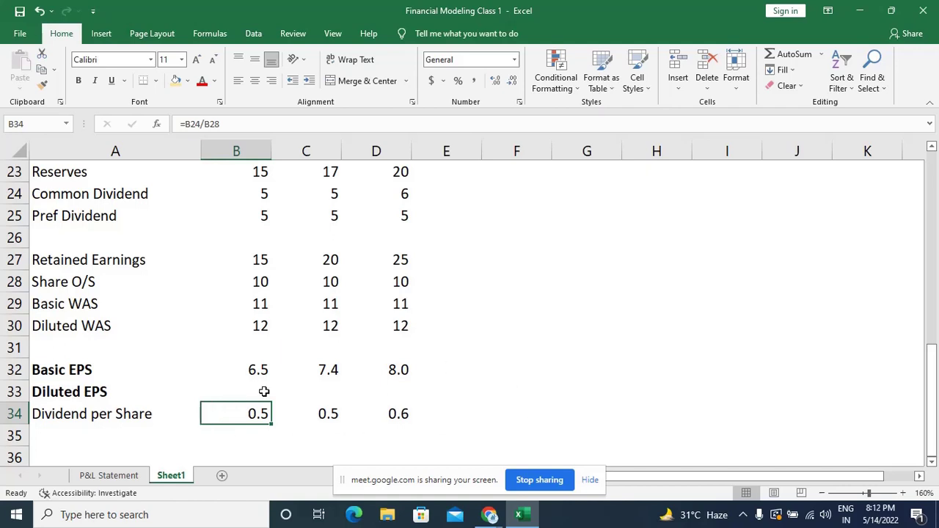
Review the historical income statement on Sheet1, from Net Sales through Dividend per Share.
left_click(486, 406)
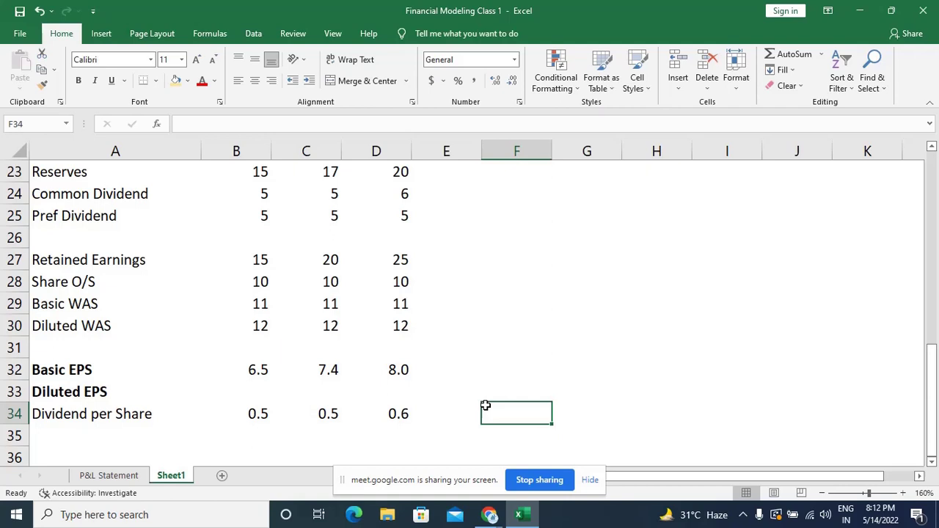
left_click(478, 371)
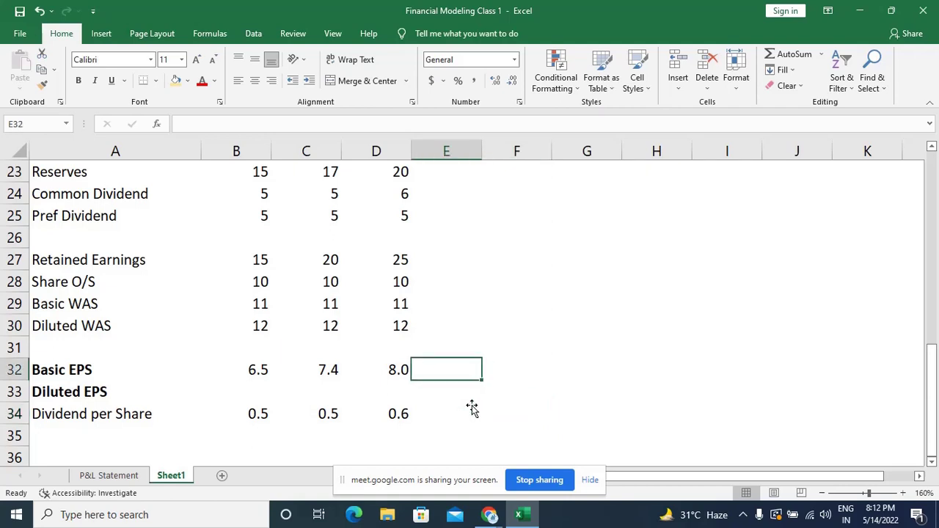
left_click(468, 413)
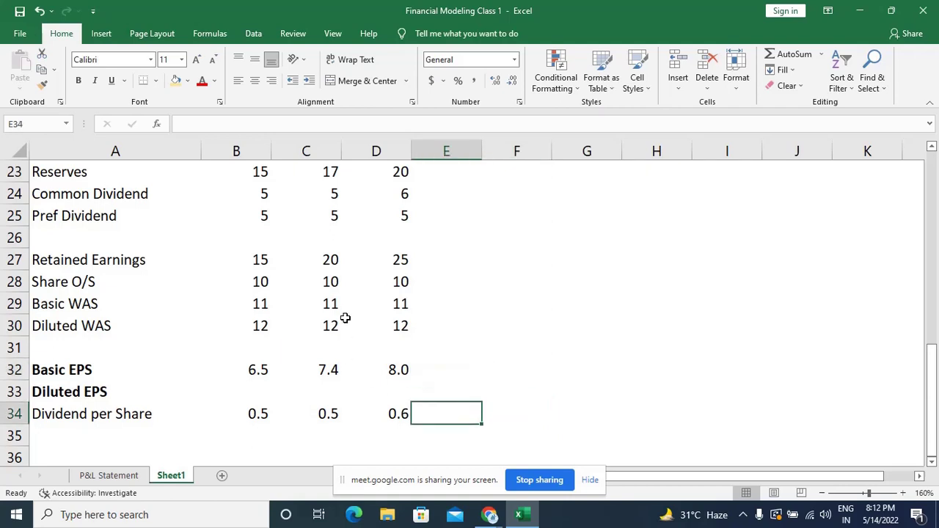
scroll(345, 317, "down", 3)
scroll(344, 317, "up", 10)
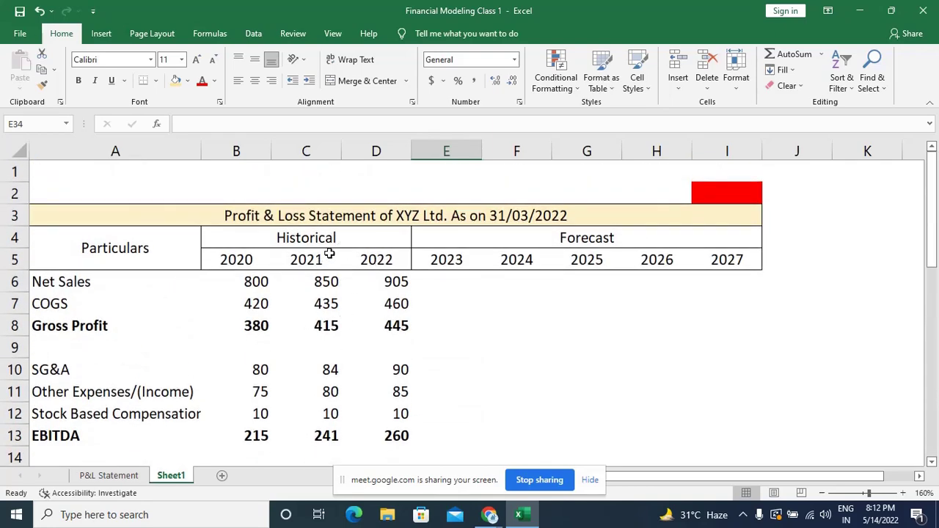
scroll(329, 253, "down", 6)
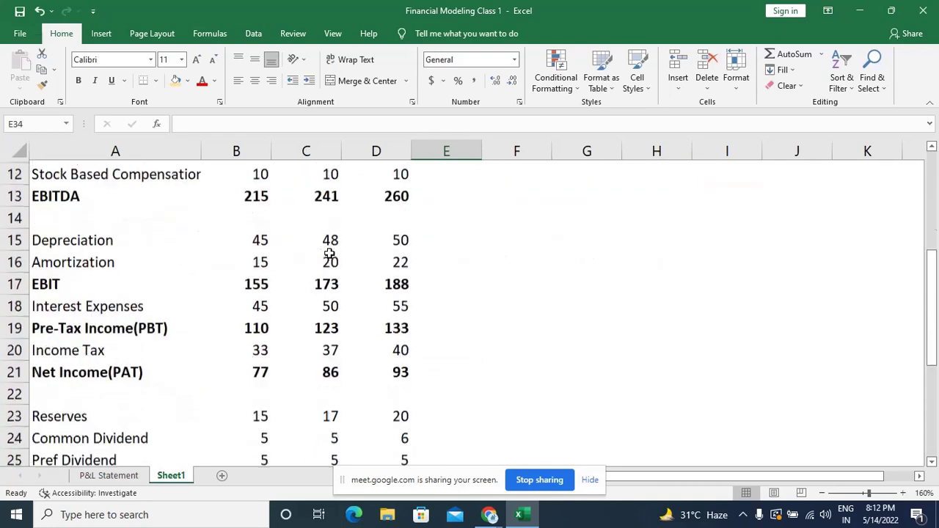
scroll(329, 253, "up", 6)
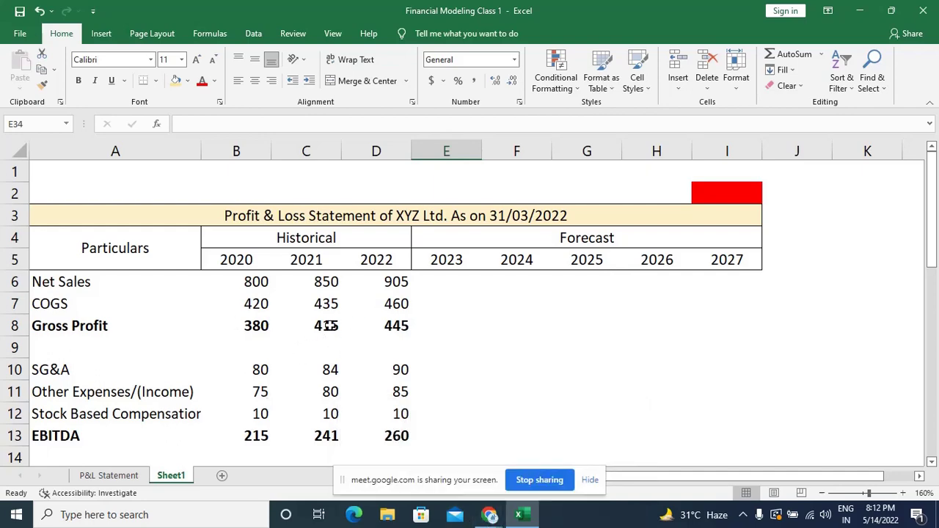
scroll(330, 326, "down", 4)
Switch to the Google Meet call in Chrome to check on the meeting, and return to the Excel workbook.
mouse_move(489, 514)
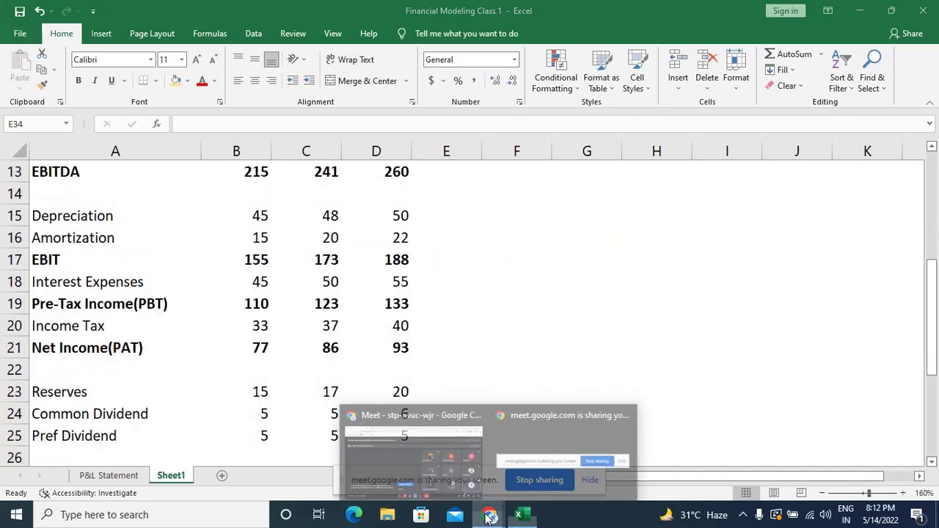
left_click(454, 477)
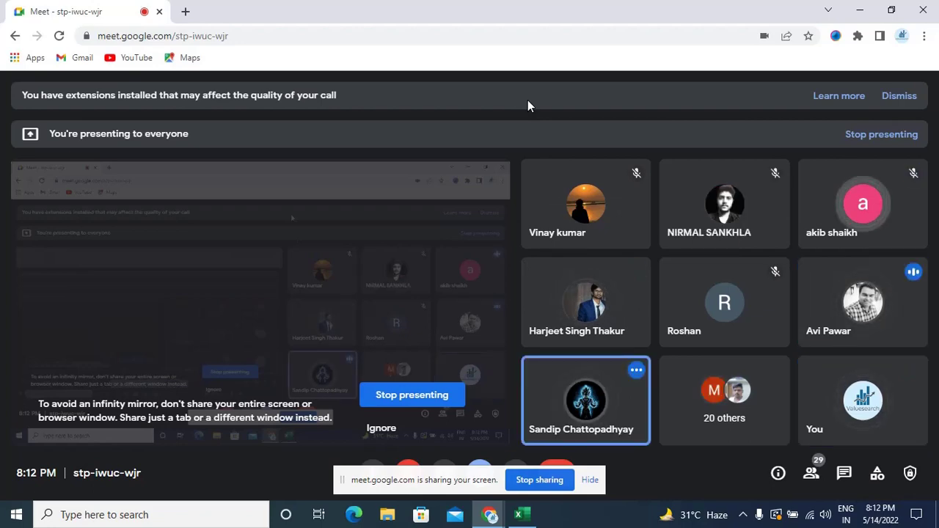
left_click(520, 514)
Open the P&L Statement sheet and look through the income statement down to the Historical Analysis and Forecast section.
scroll(303, 388, "down", 5)
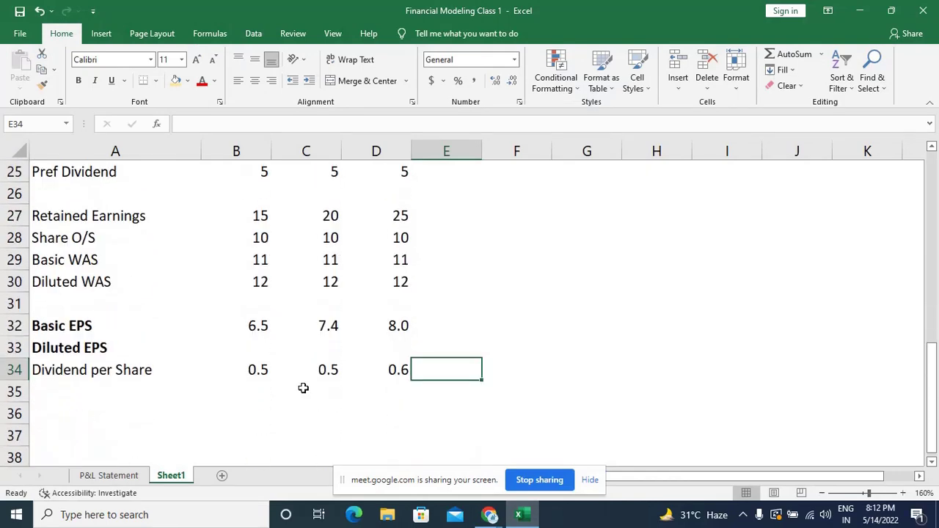
left_click(109, 475)
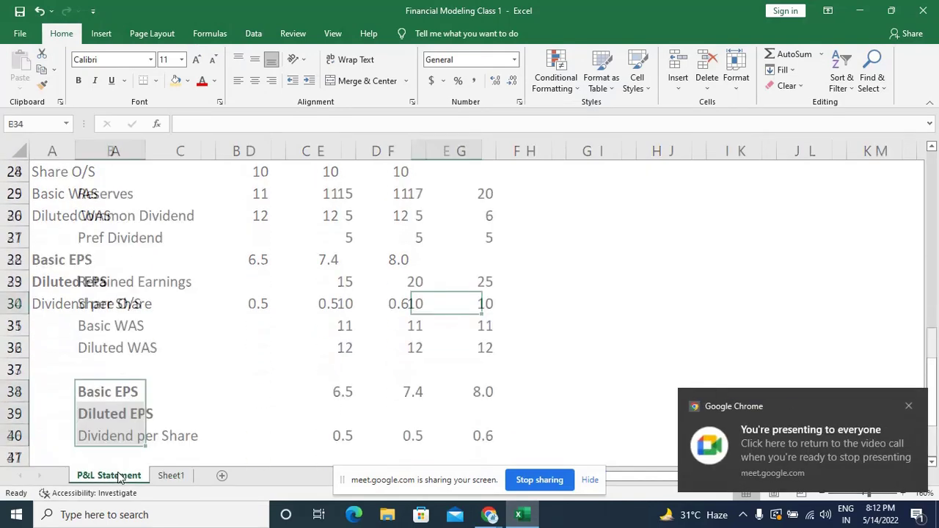
left_click(280, 330)
scroll(279, 331, "down", 2)
scroll(280, 331, "down", 2)
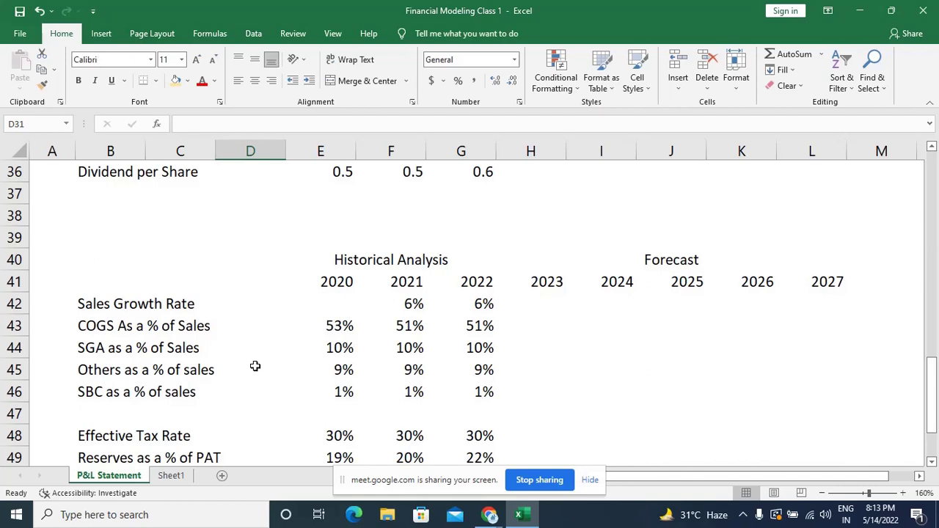
scroll(255, 366, "up", 4)
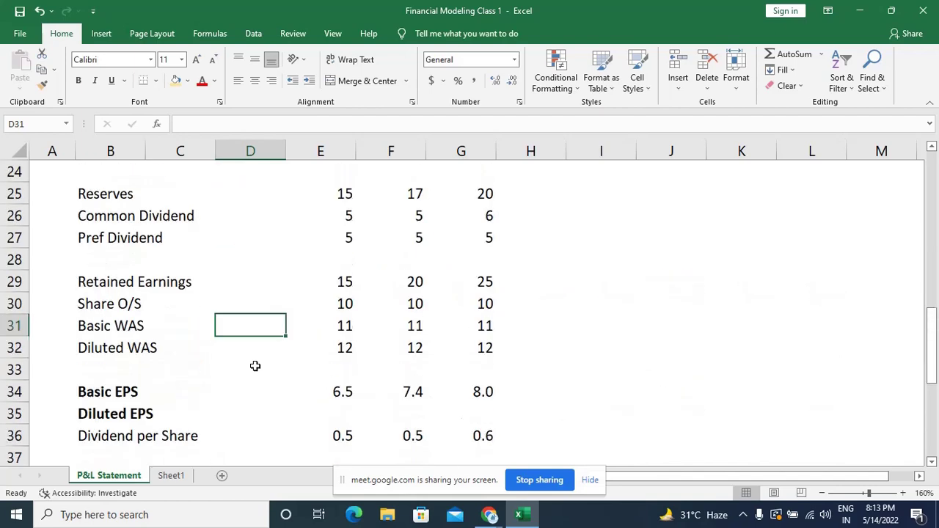
scroll(198, 270, "up", 2)
scroll(197, 271, "up", 3)
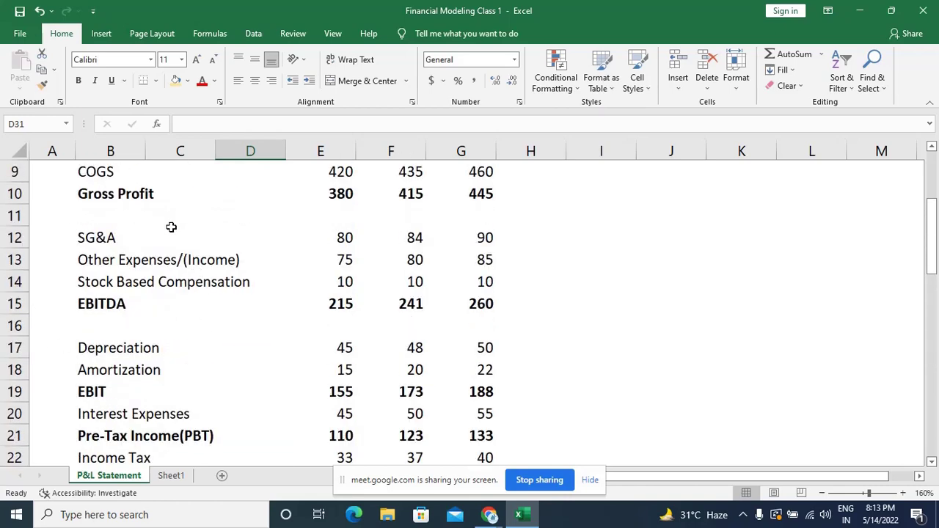
scroll(171, 227, "down", 2)
scroll(171, 226, "down", 1)
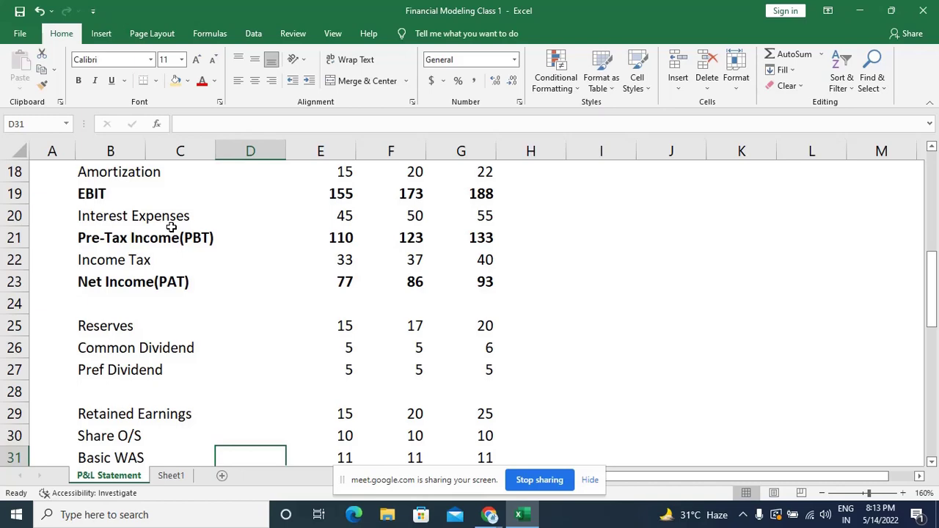
scroll(170, 227, "down", 3)
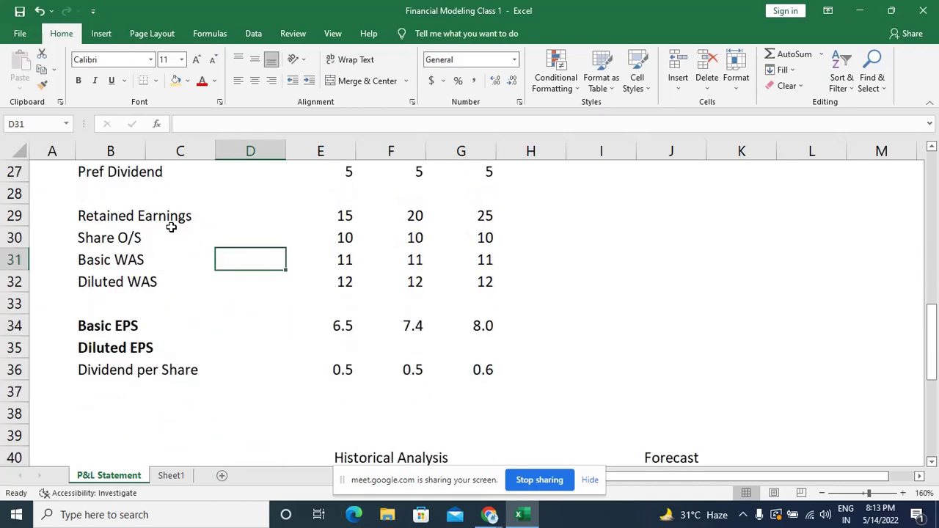
scroll(171, 227, "down", 2)
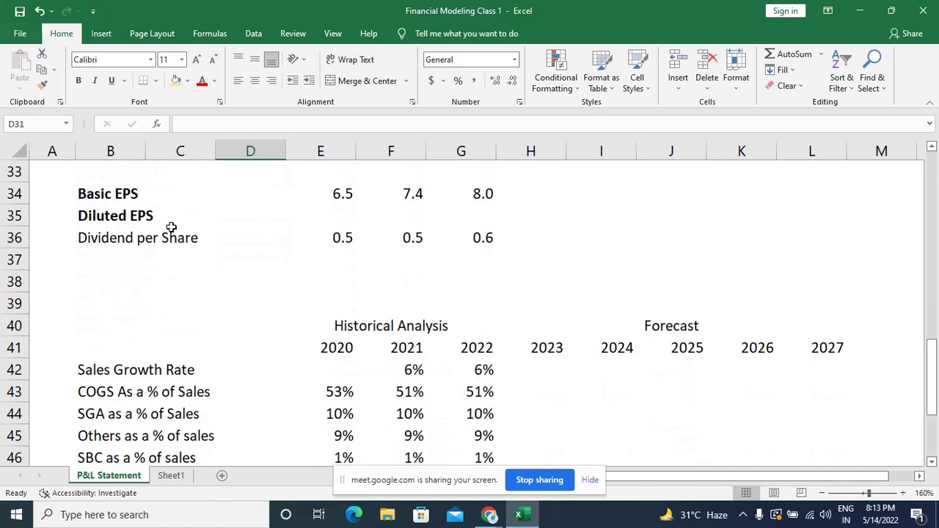
scroll(171, 227, "down", 1)
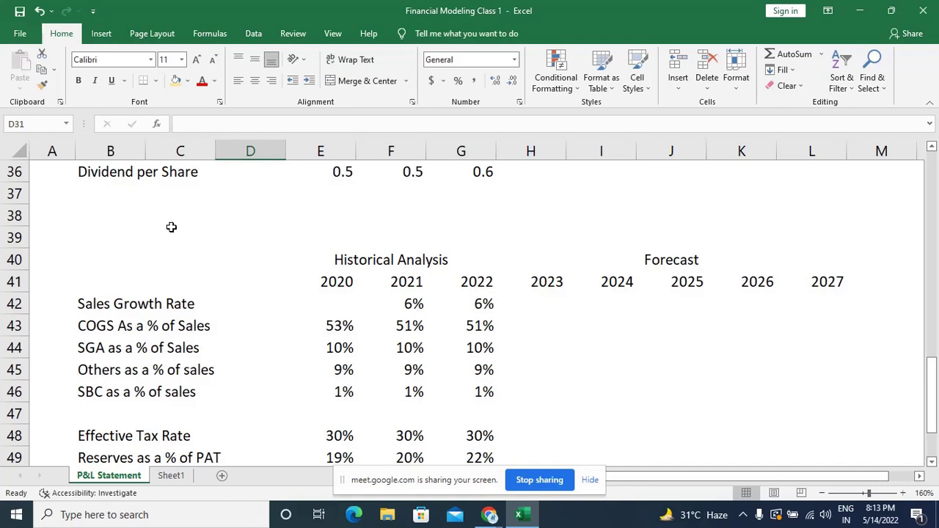
scroll(171, 227, "down", 2)
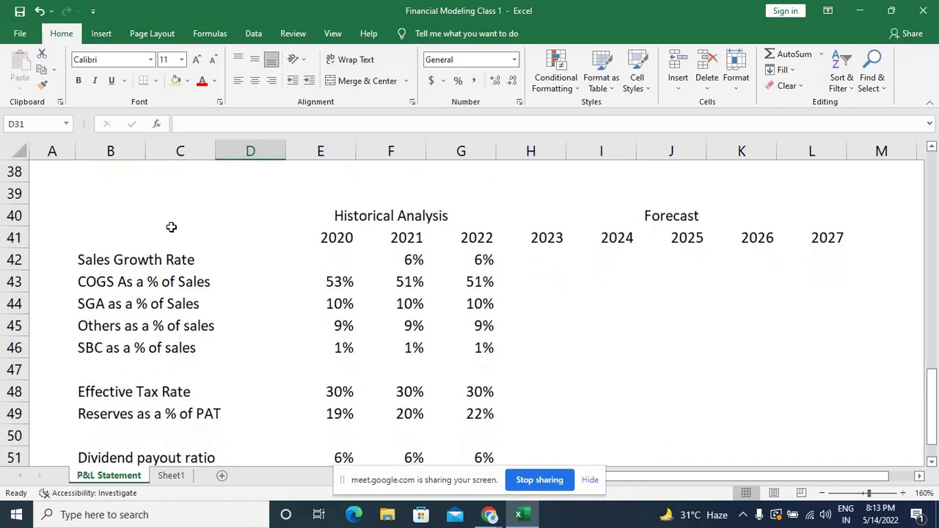
Examine the Historical Analysis ratios from Sales Growth Rate to Prefered dividend rate alongside the income statement lines above.
left_click(211, 259)
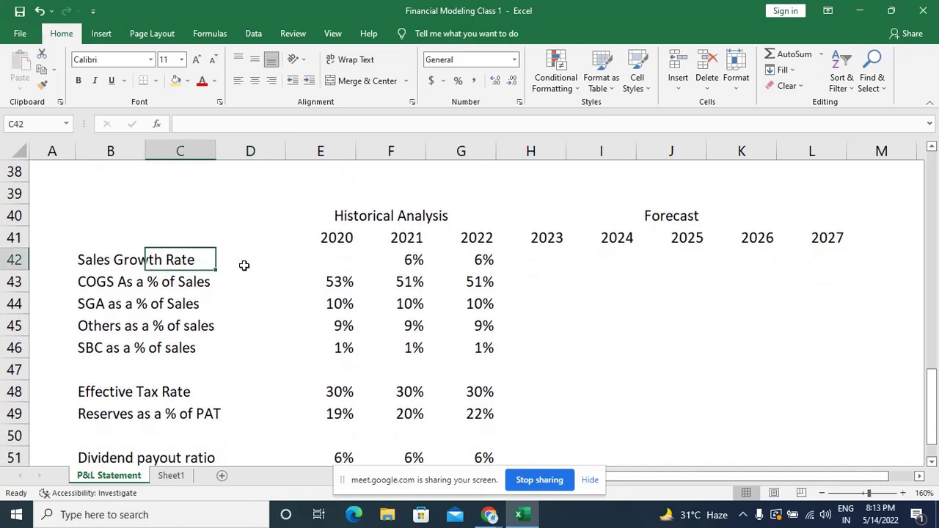
left_click(244, 264)
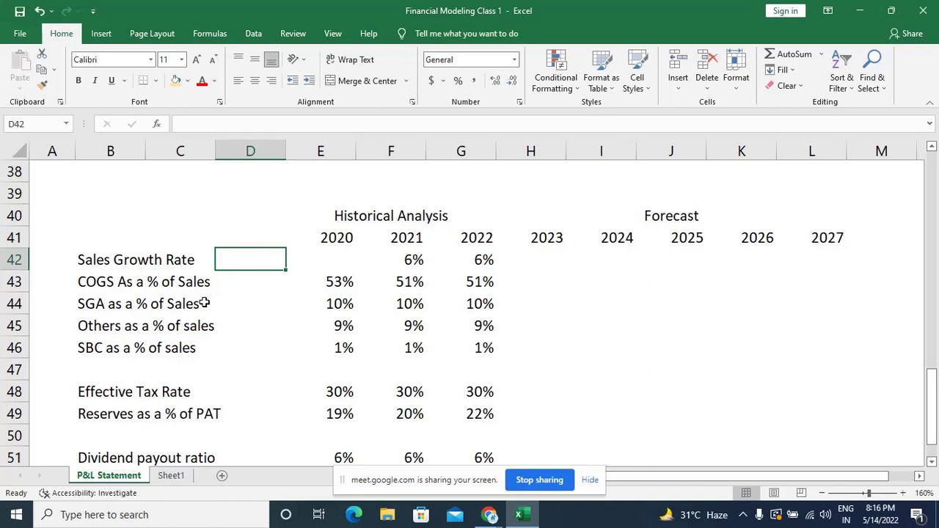
scroll(204, 302, "up", 4)
scroll(239, 235, "up", 4)
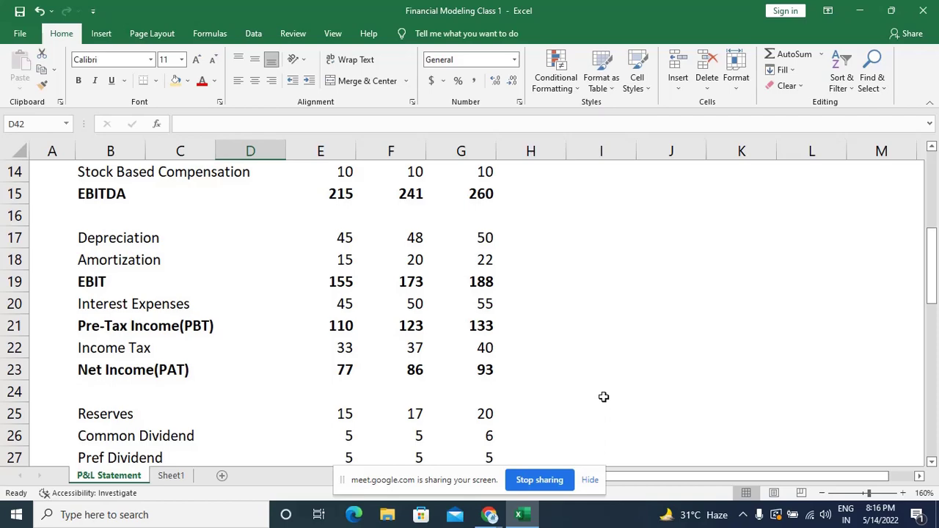
scroll(603, 397, "down", 4)
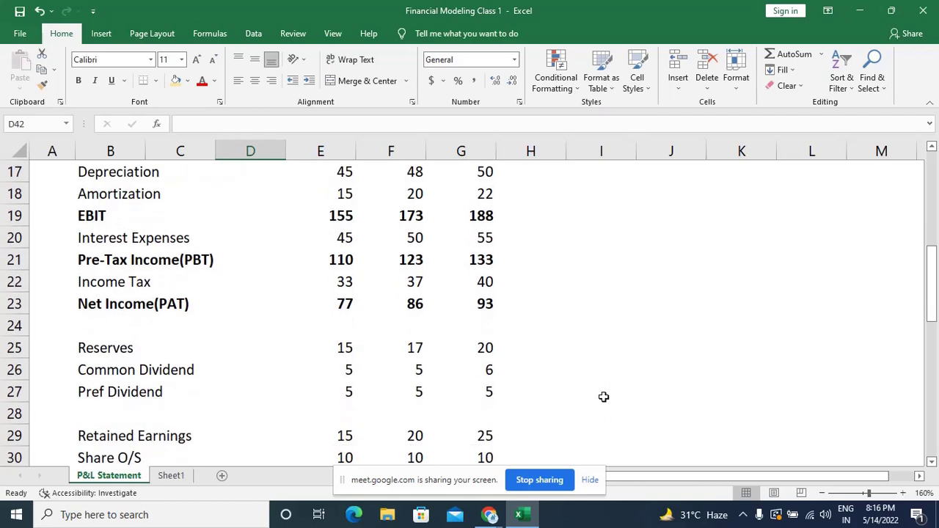
scroll(603, 397, "down", 5)
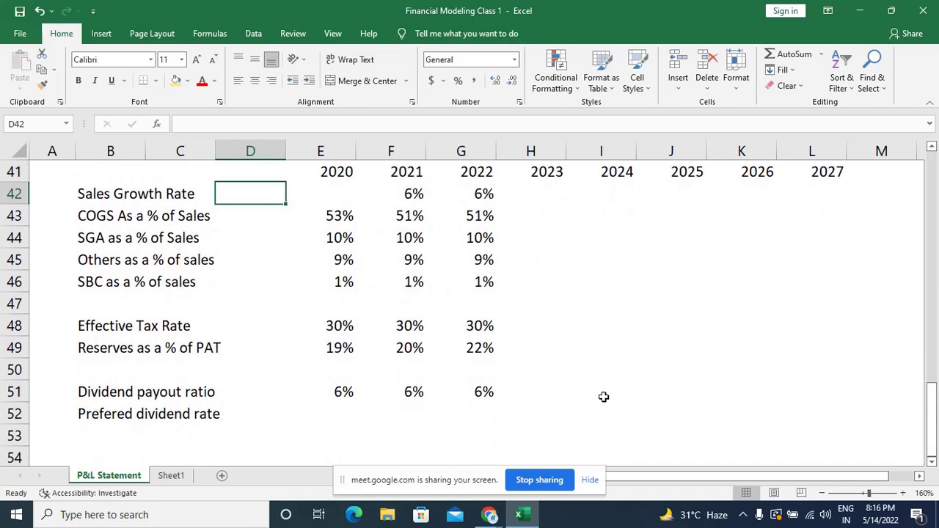
key("Right")
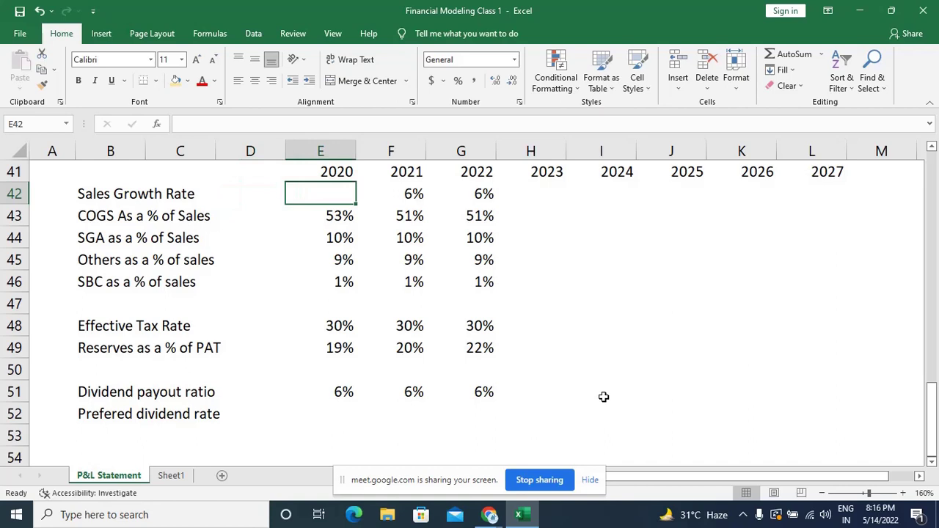
scroll(603, 397, "up", 1)
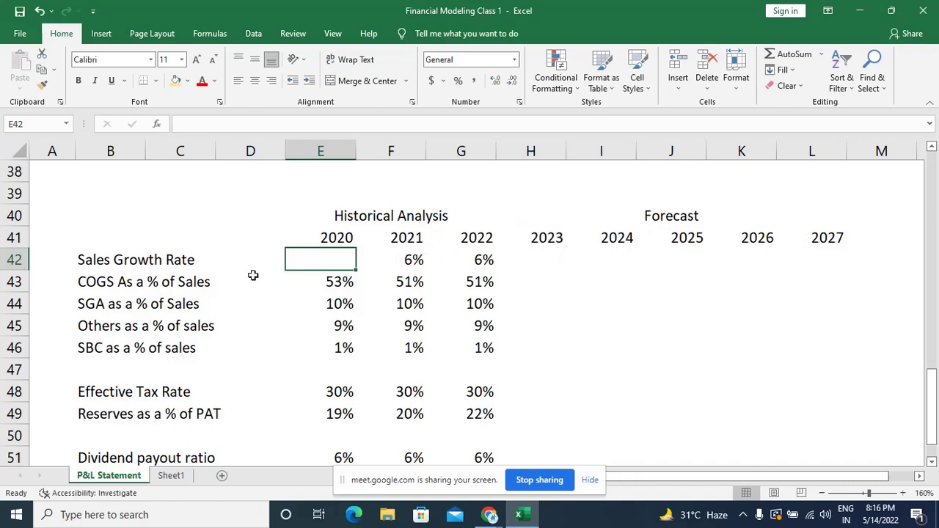
Highlight the 2023 to 2027 forecast area H38:L42, and deselect it.
left_click(547, 165)
left_click_drag(547, 165, 769, 249)
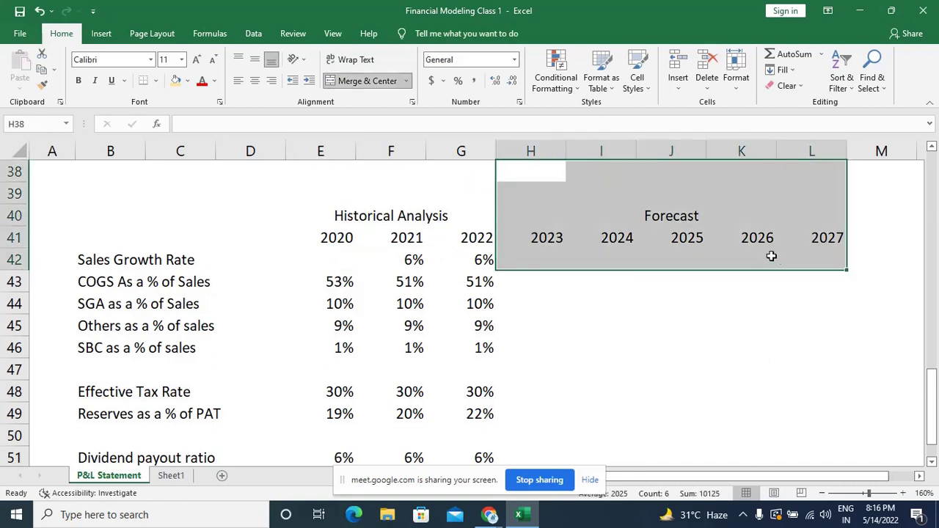
left_click(191, 285)
left_click(184, 215)
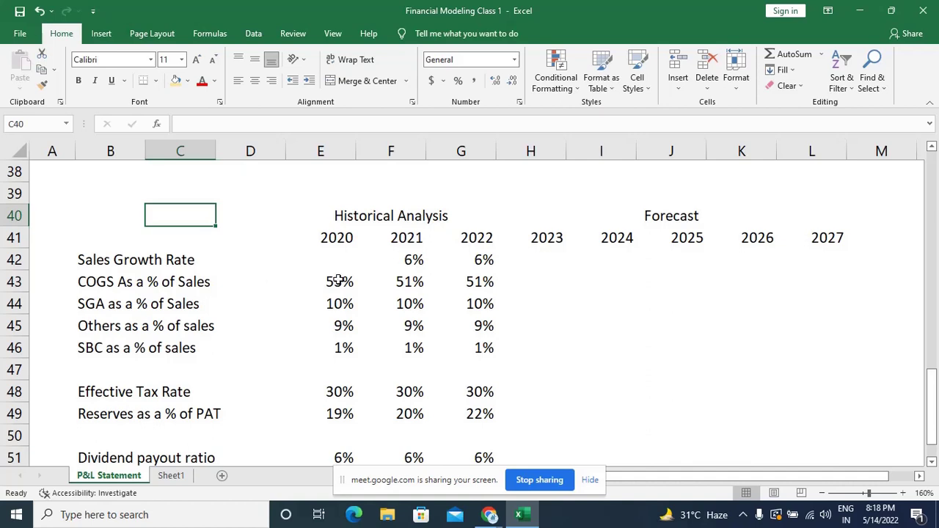
Inspect the 2022 COGS as a % of Sales formula in G43 and the Net Sales and COGS rows it references.
left_click(479, 282)
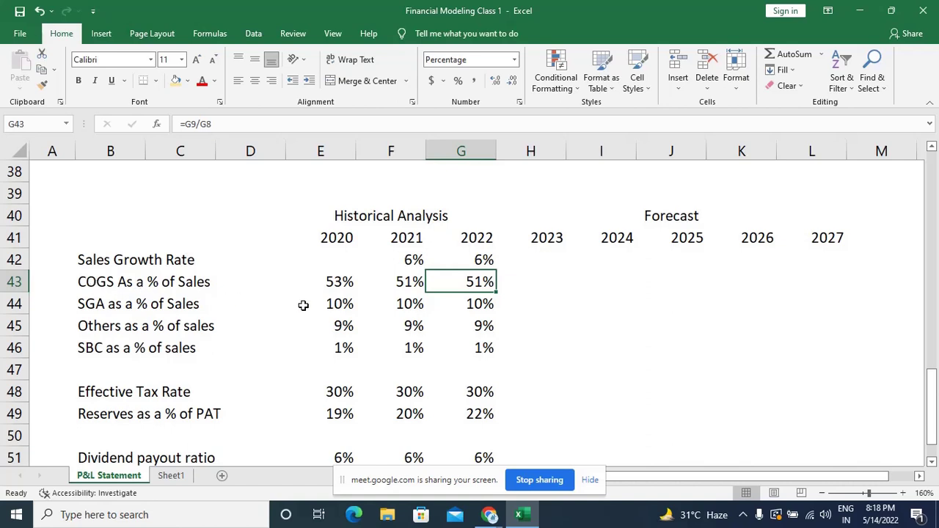
scroll(302, 306, "up", 1)
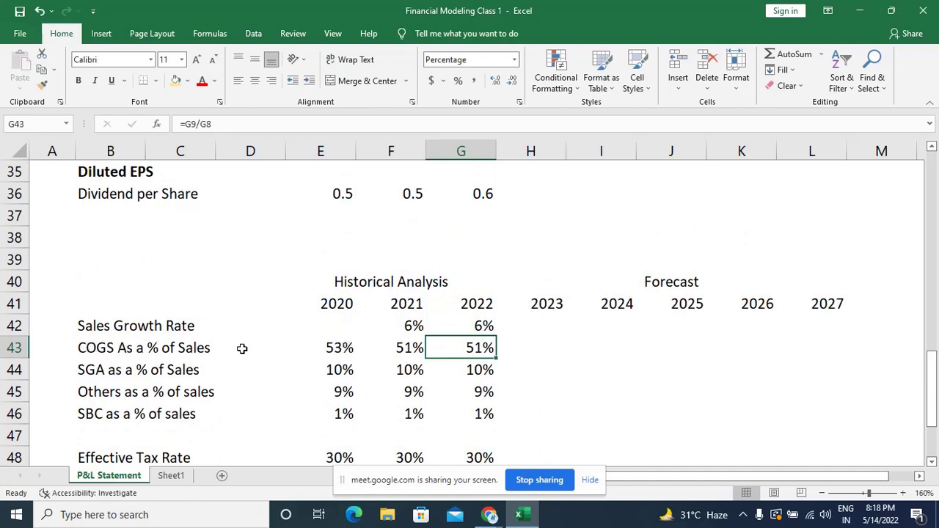
scroll(242, 349, "up", 11)
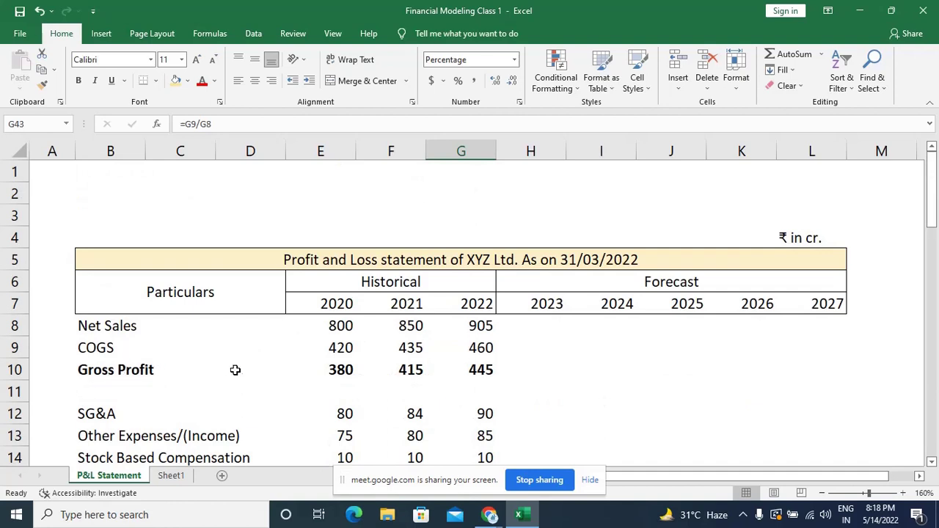
Look through the P&L lines, and inspect the 2021 Sales Growth Rate formula in F42 and the 2020 COGS ratio in E43.
scroll(357, 372, "down", 2)
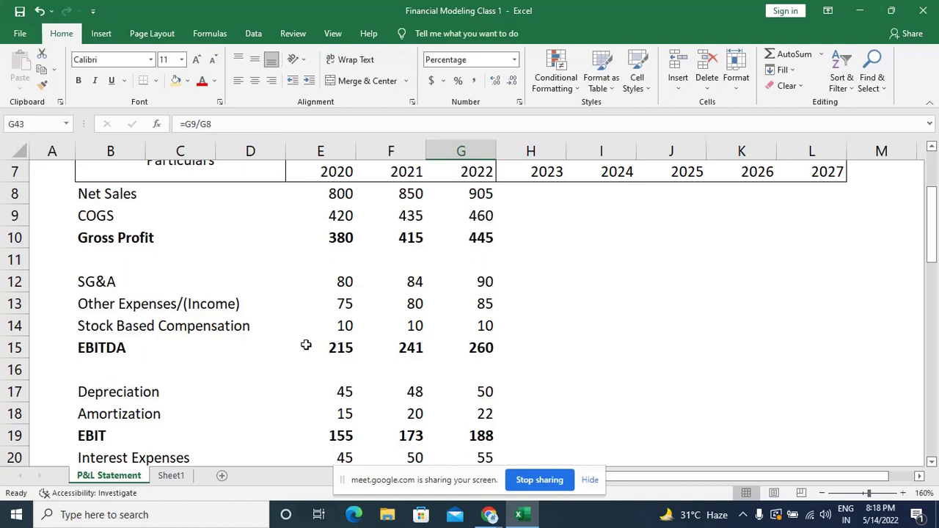
scroll(306, 345, "down", 8)
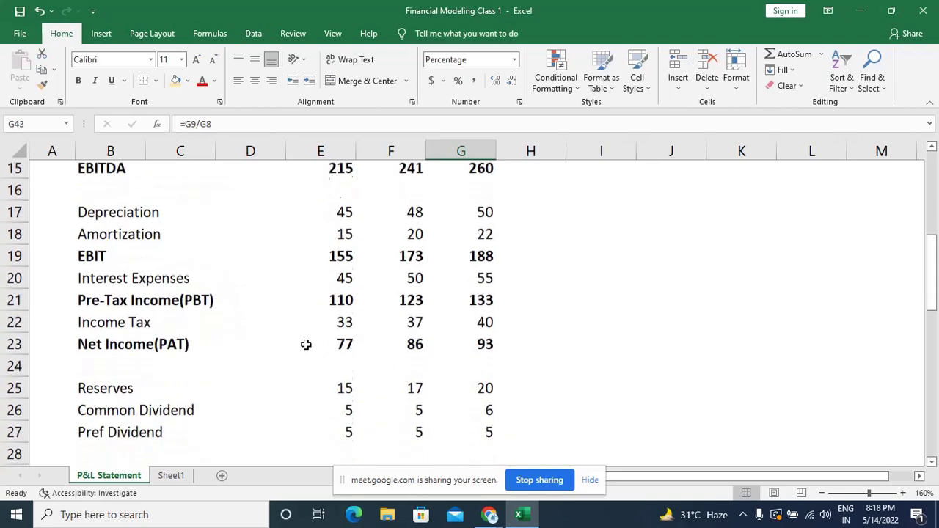
scroll(306, 345, "down", 2)
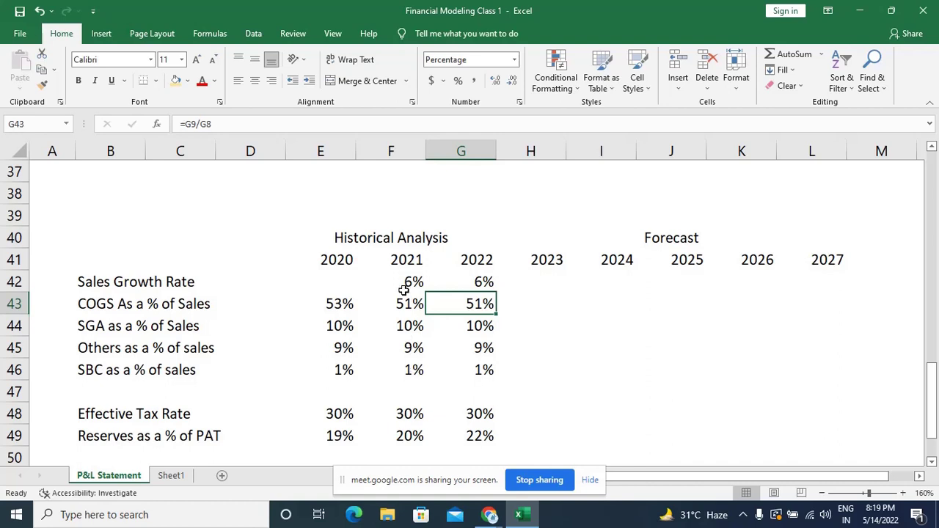
left_click(338, 283)
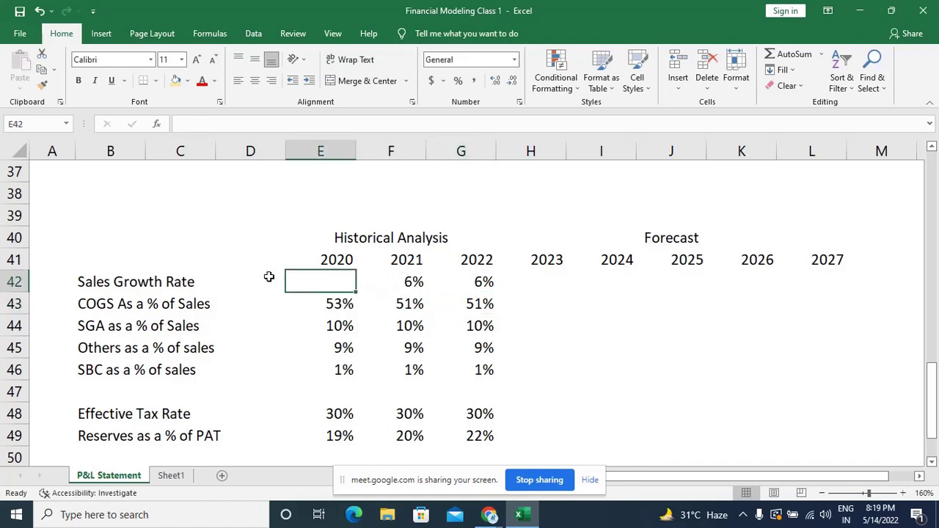
left_click(413, 280)
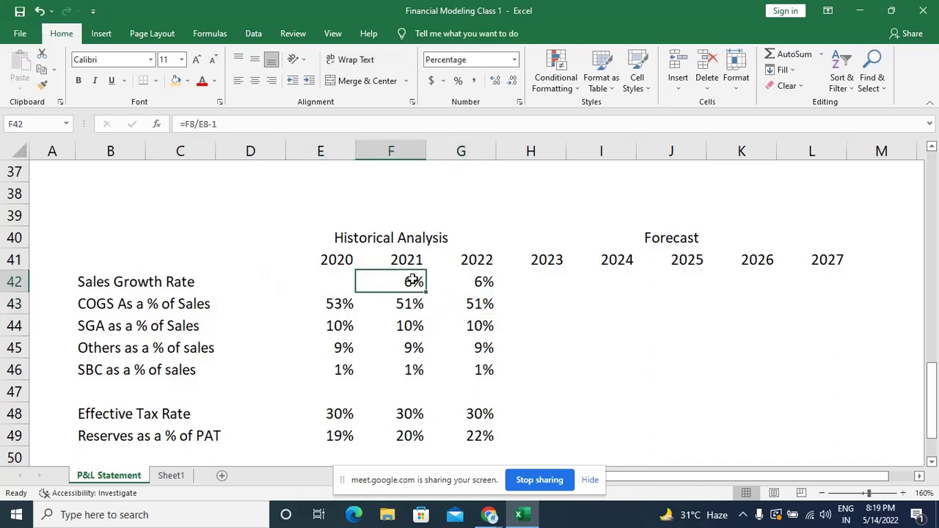
left_click(260, 280)
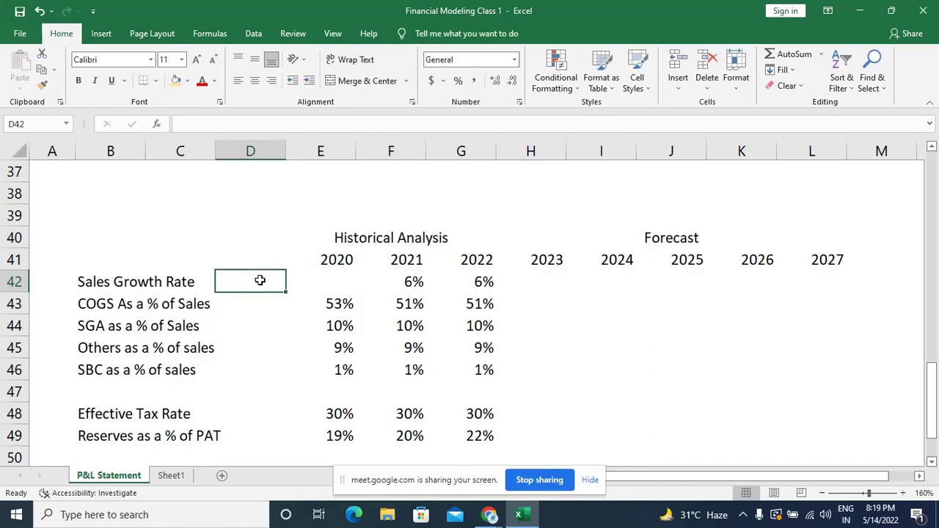
key("Right")
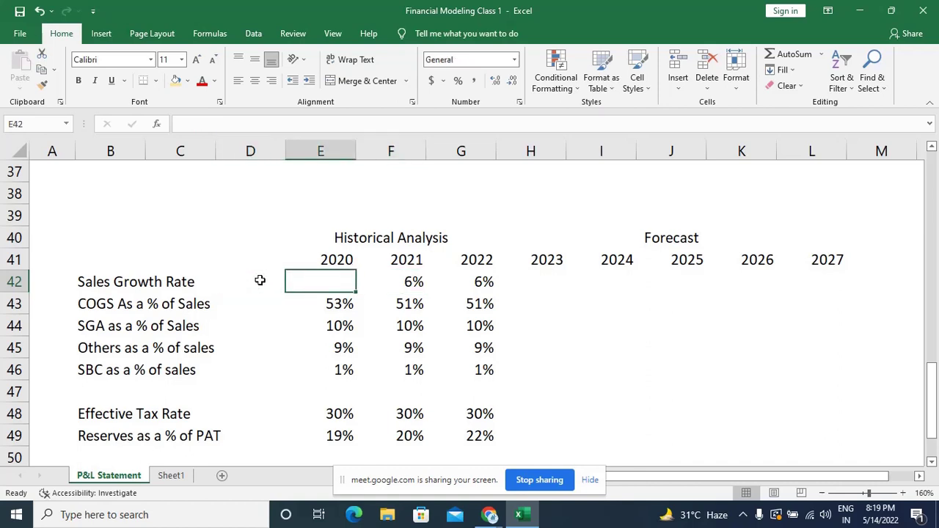
key("Down")
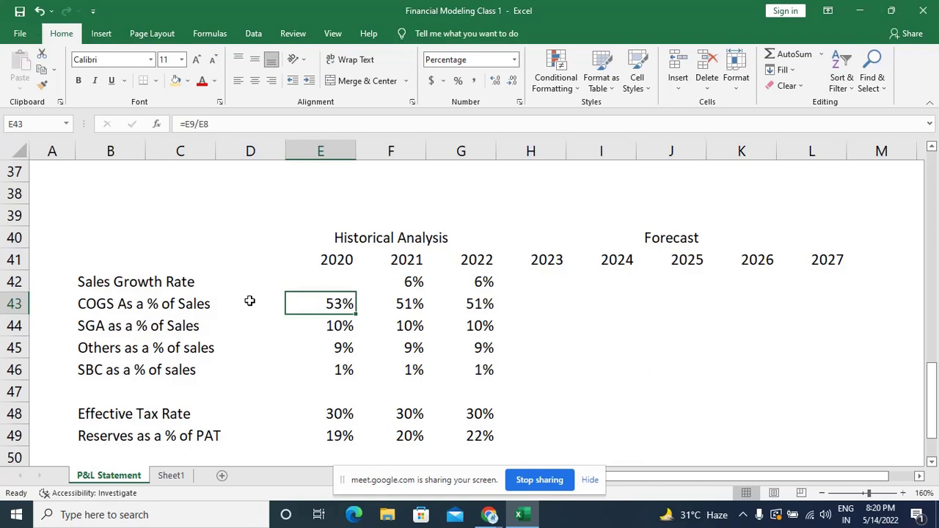
Switch to the Google Meet call to check on the participants, and return to the Excel workbook.
left_click(490, 515)
mouse_move(419, 433)
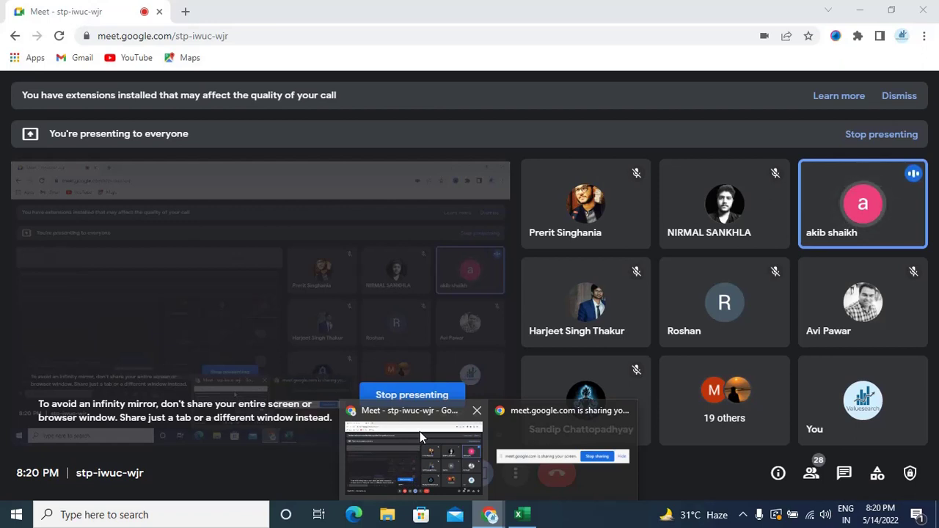
left_click(521, 515)
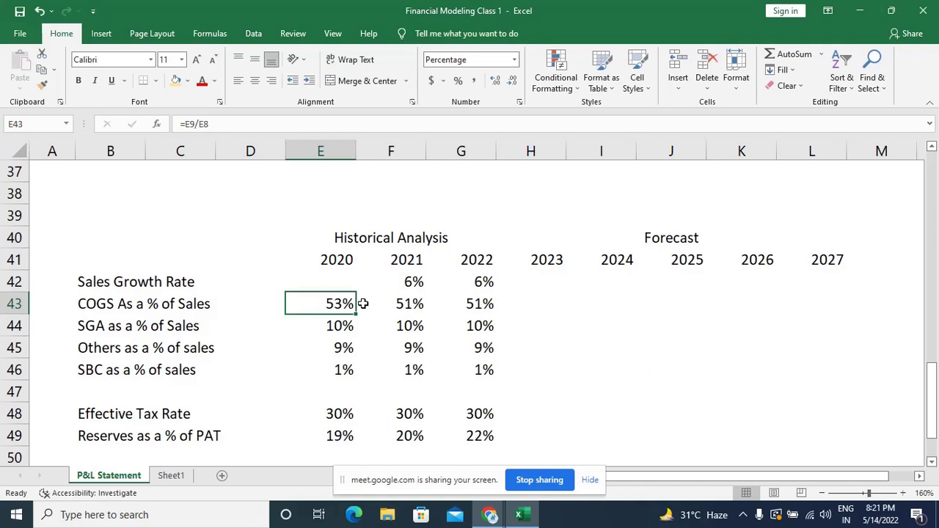
left_click(82, 281)
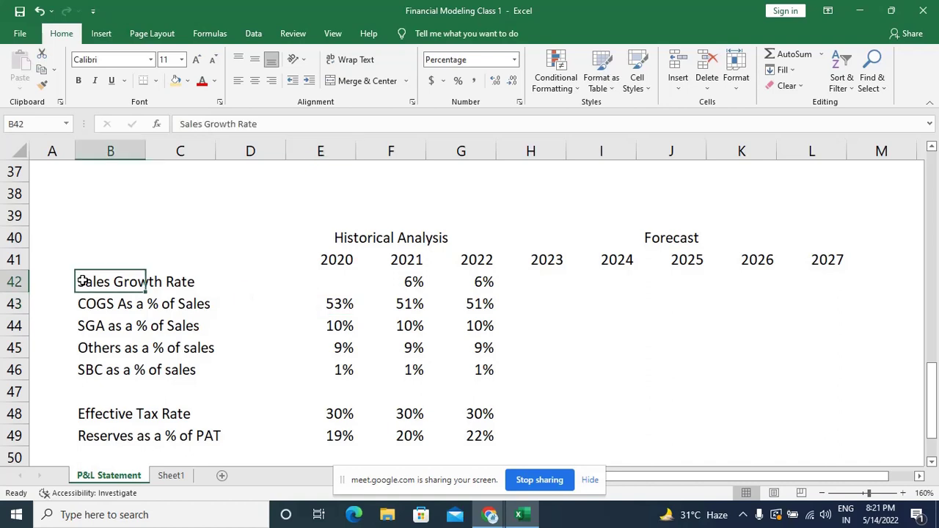
mouse_move(82, 281)
left_mouse_down()
mouse_move(78, 304)
mouse_move(80, 288)
left_mouse_up()
key("ctrl+c")
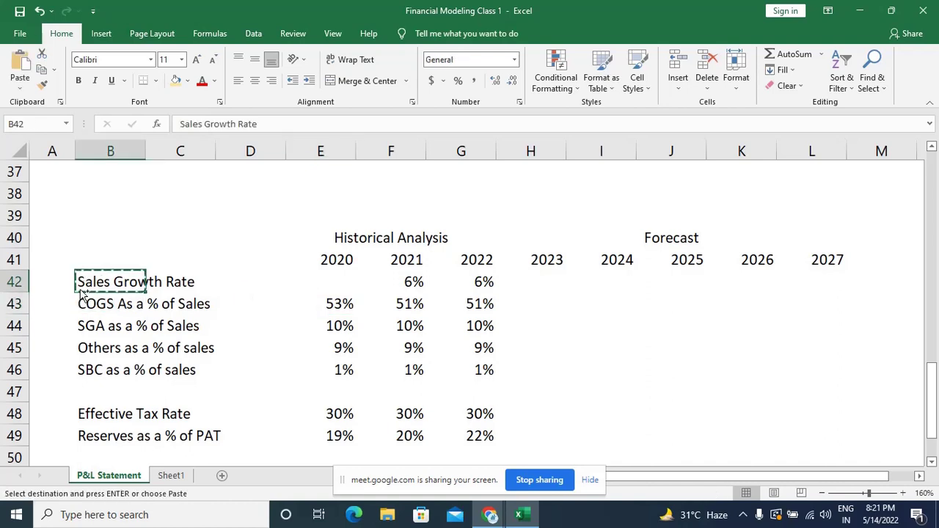
left_click(170, 476)
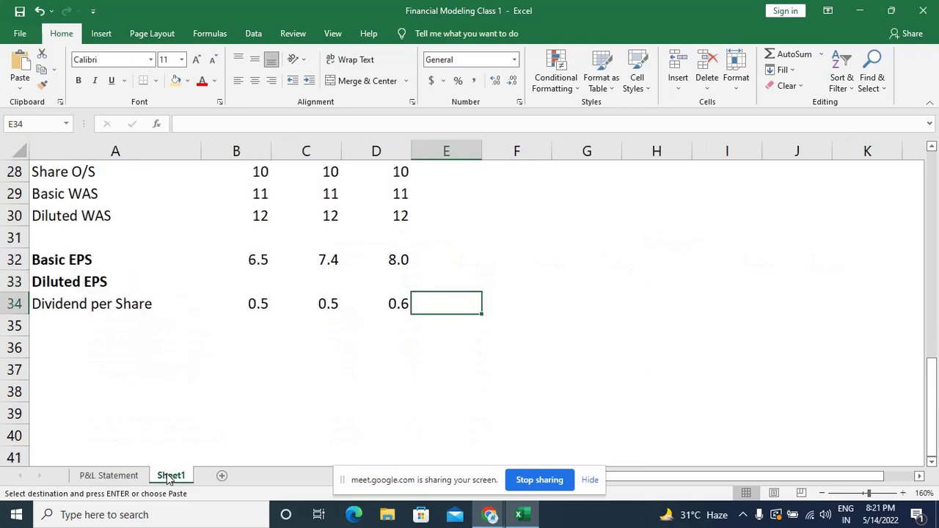
left_click(128, 476)
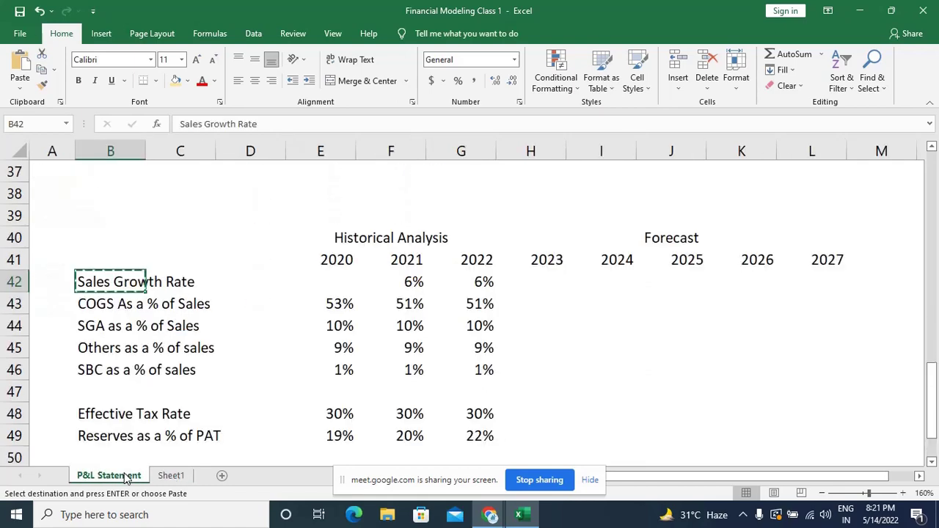
left_click(166, 252)
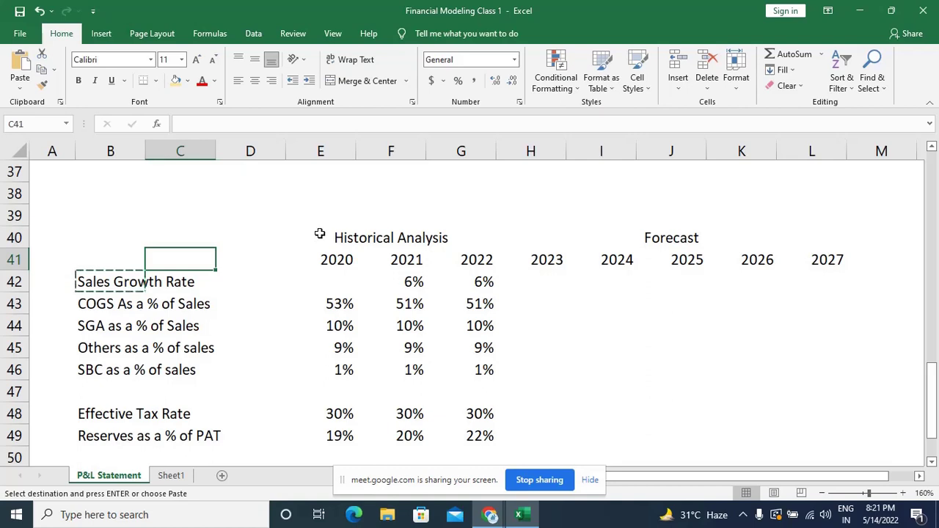
key("Escape")
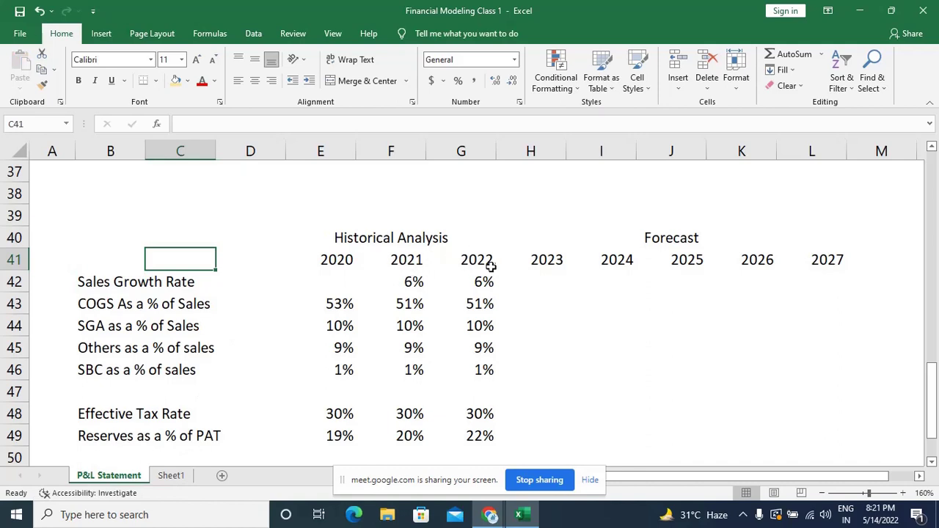
On Sheet1, merge and center B38:D38 and enter the heading Historical.
left_click(181, 476)
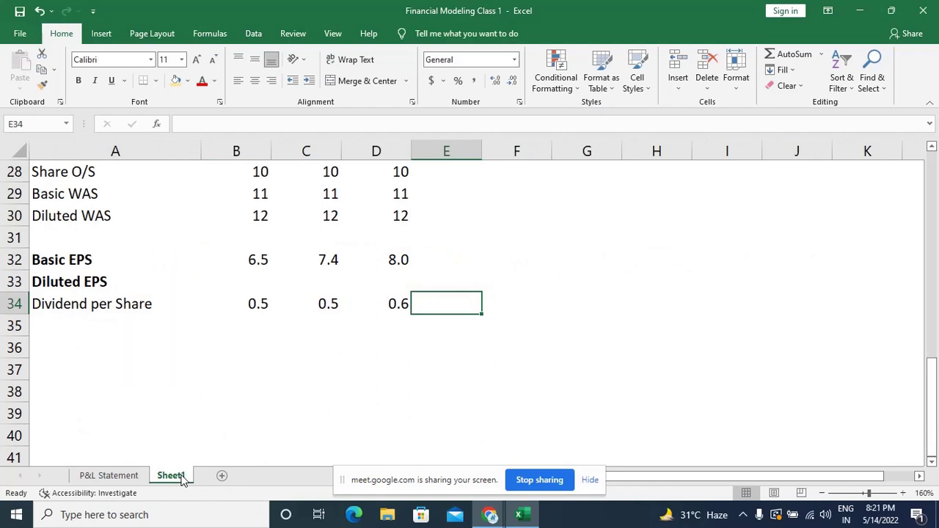
left_click(227, 386)
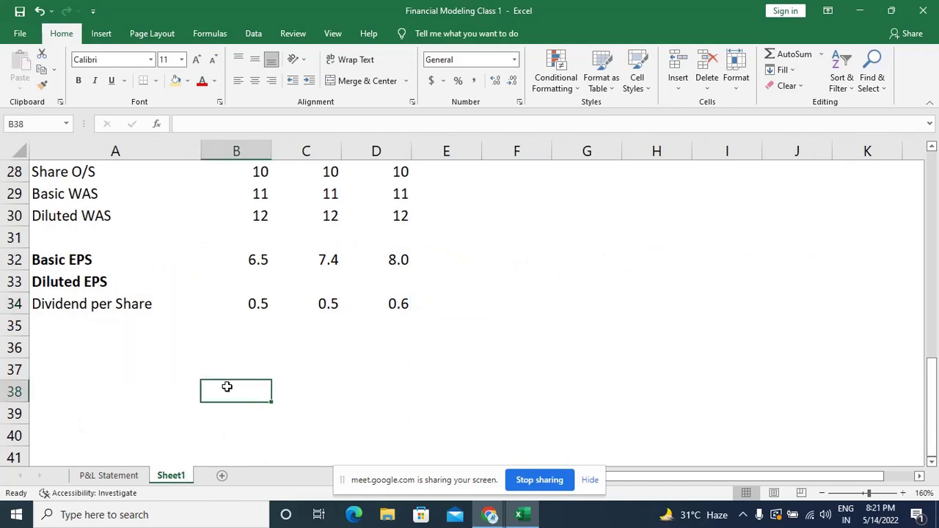
key("shift+Right")
key("shift+Right")
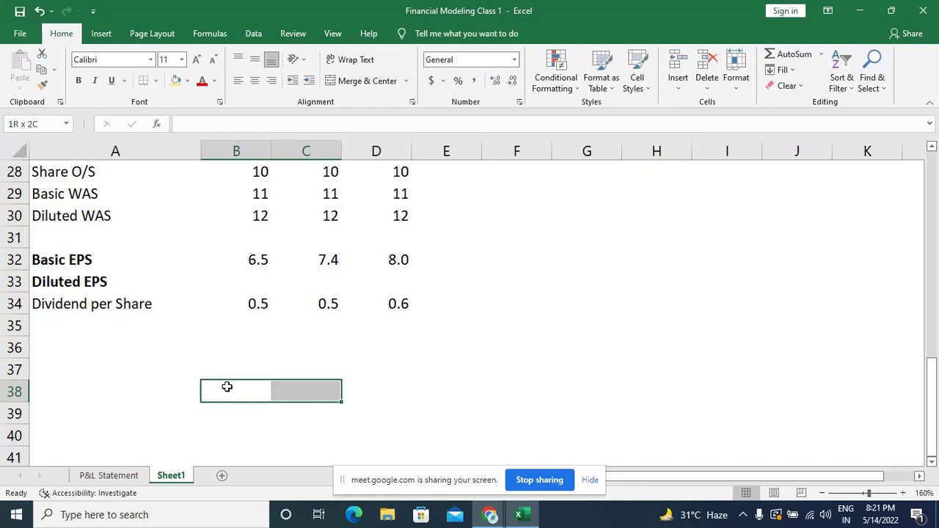
left_click(360, 83)
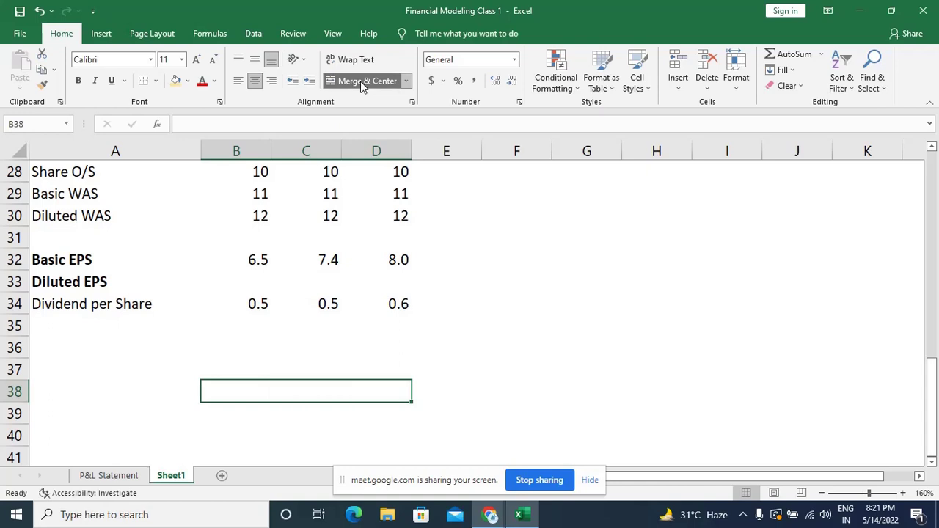
type("Hist")
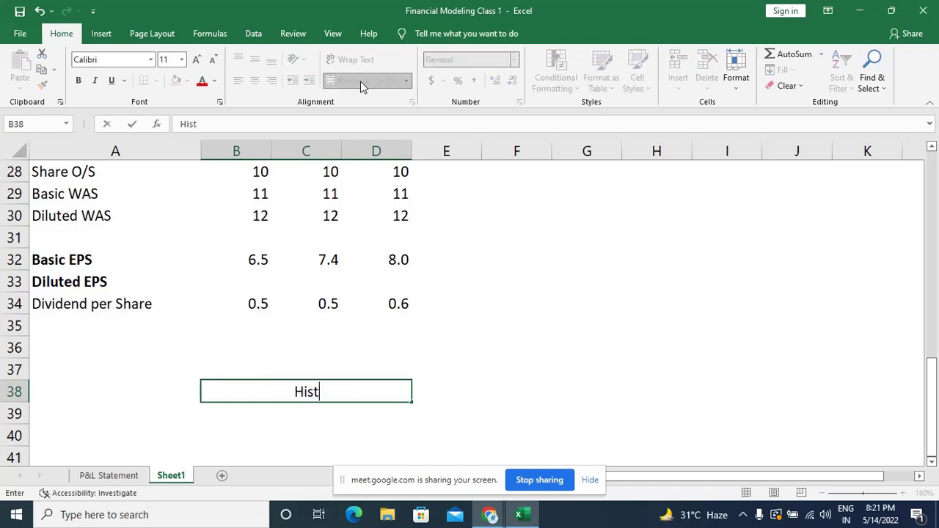
type("orical")
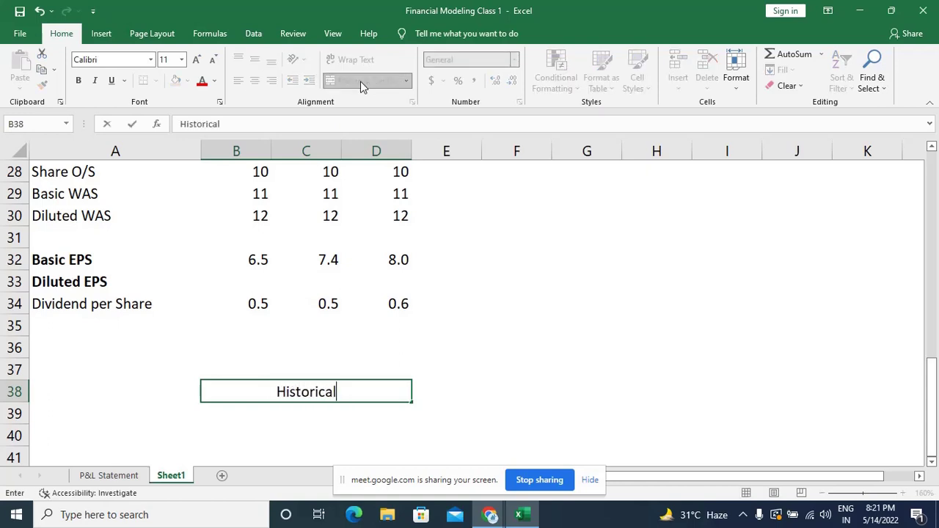
key("ctrl+Return")
Enter the heading Forecast in E38, and merge and center it across E38:I38.
key("Right")
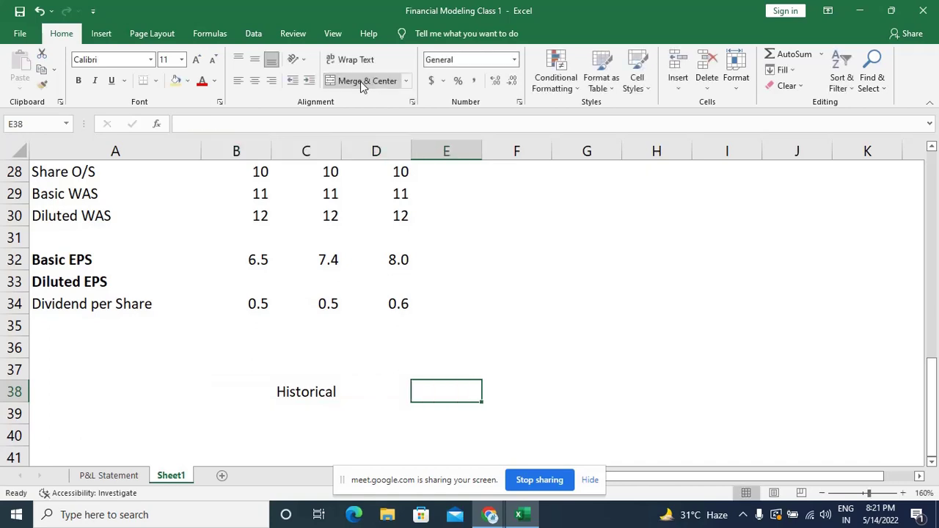
key("shift+Right")
key("shift+Right")
key("shift+Right")
key("shift+Right")
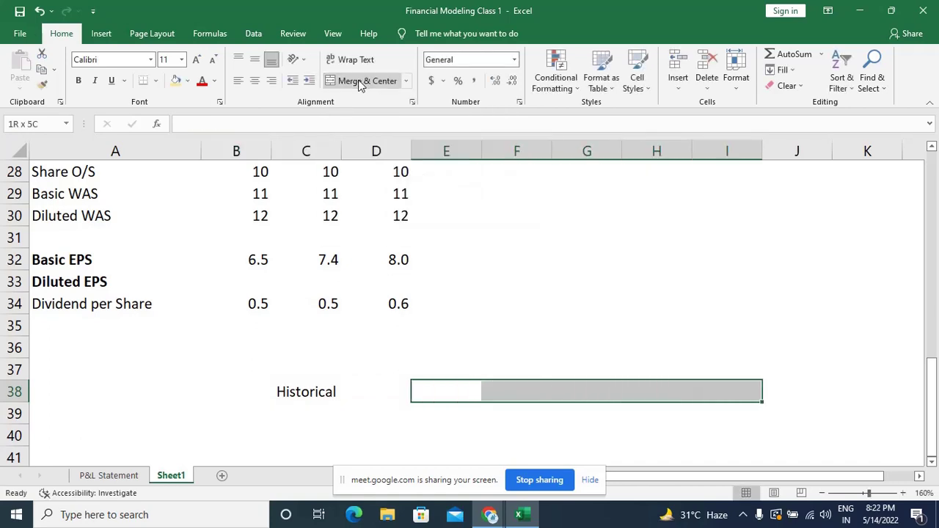
type("Forecas")
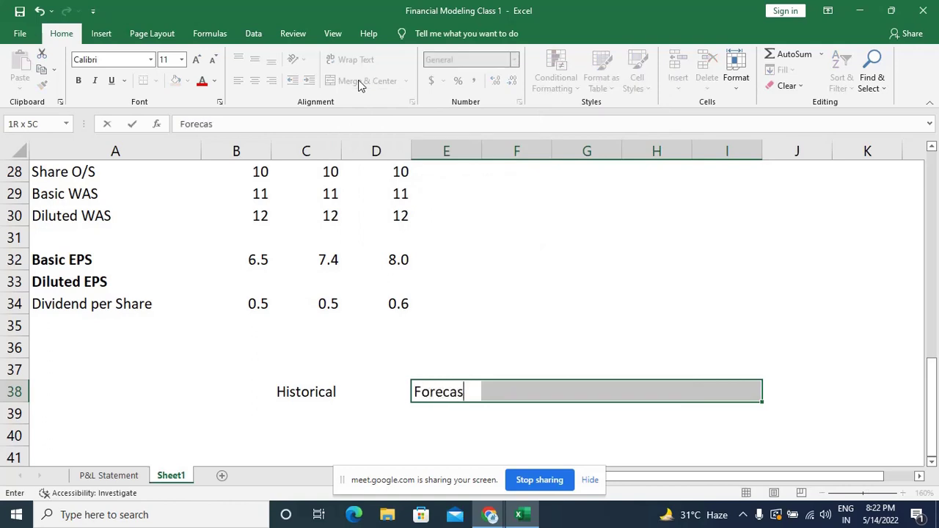
type("t")
key("Return")
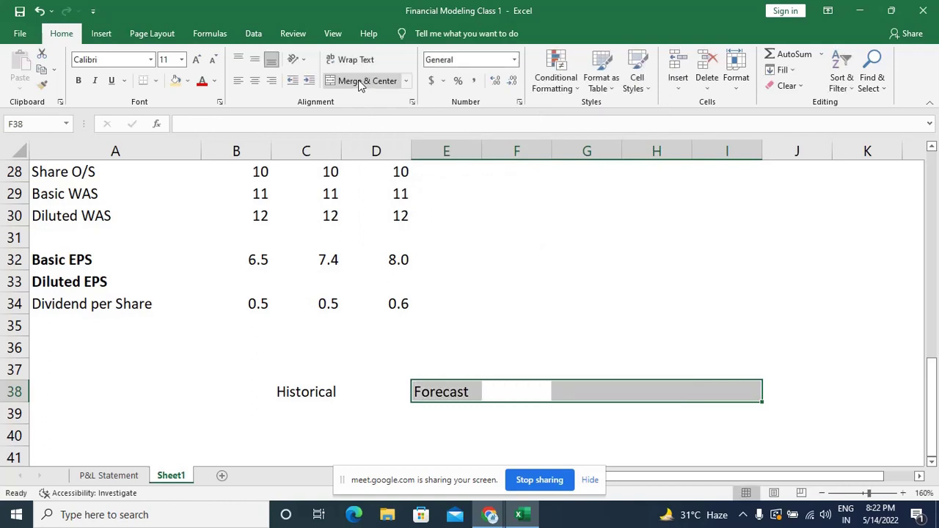
key("shift+BackSpace")
key("Left")
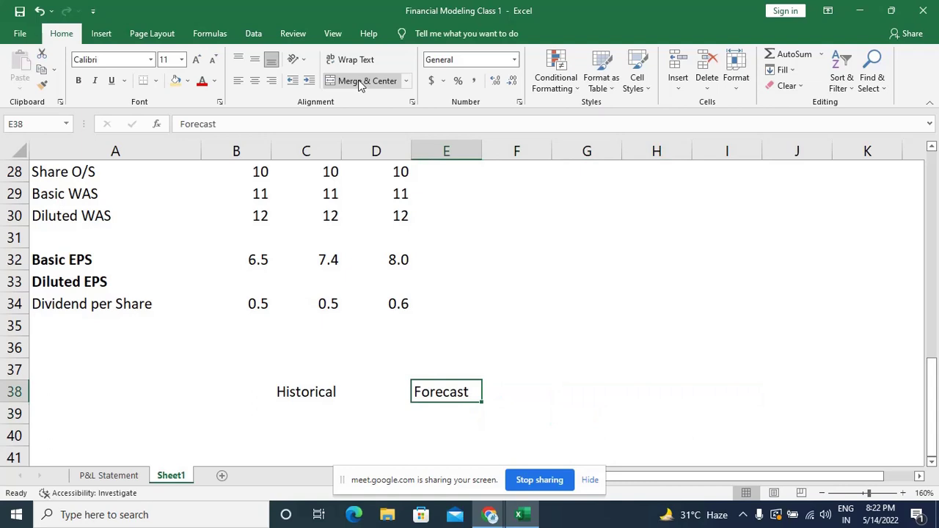
key("shift+Right")
key("shift+Right")
key("shift+Right")
key("shift+Right")
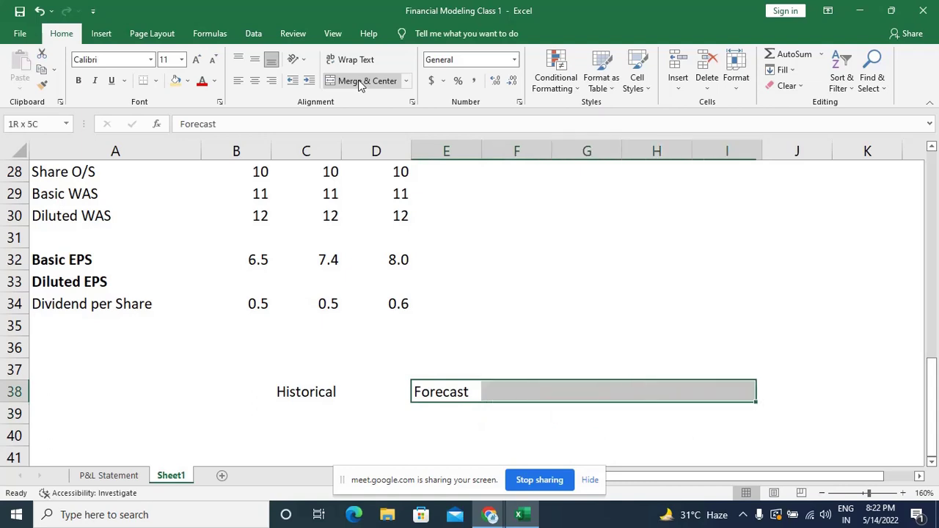
left_click(360, 82)
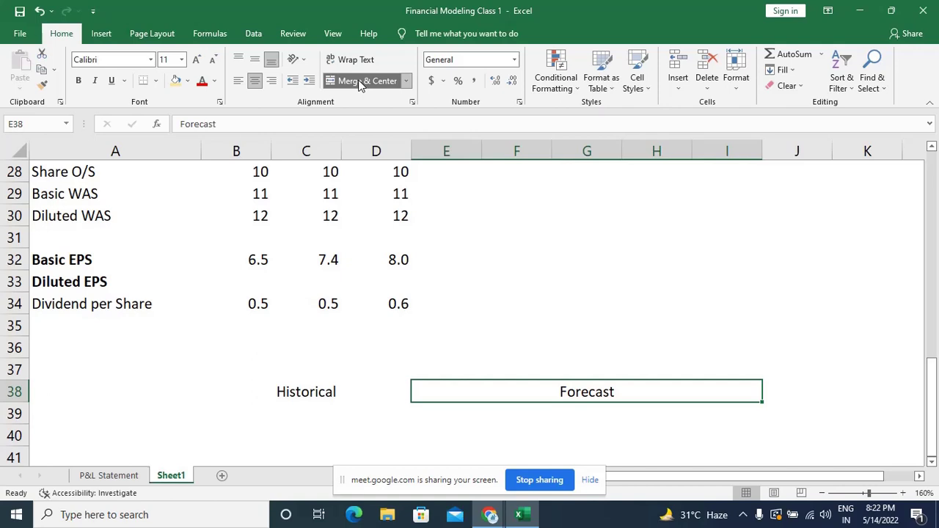
Enter the year 2022 in D39, in the last column under the Historical heading.
key("Down")
key("Left")
key("Left")
key("Left")
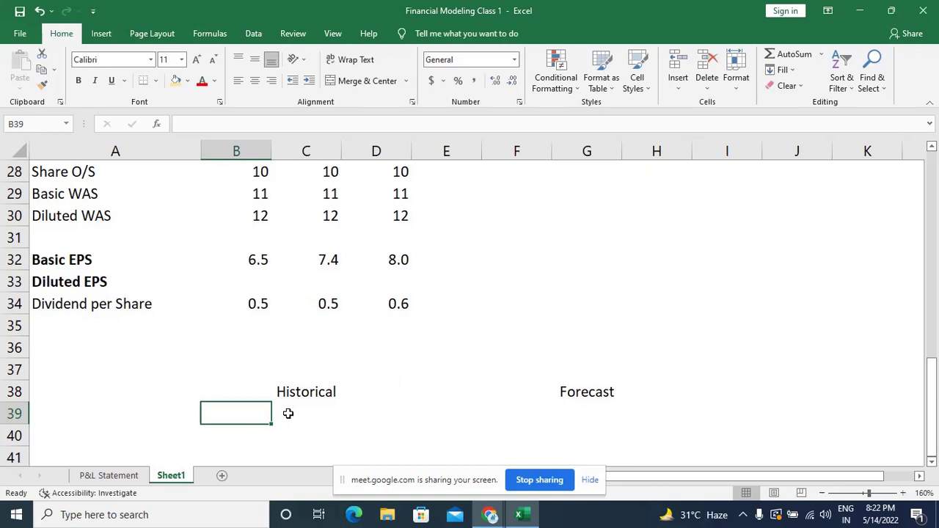
key("Right")
key("Right")
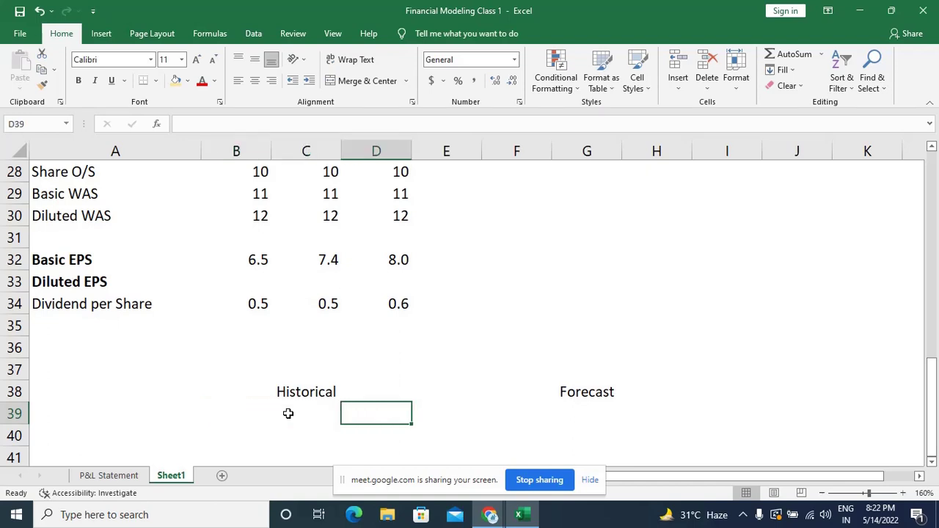
type("2022")
Enter the formula =D39-1 in C39 to derive the middle historical year from the last one.
key("Left")
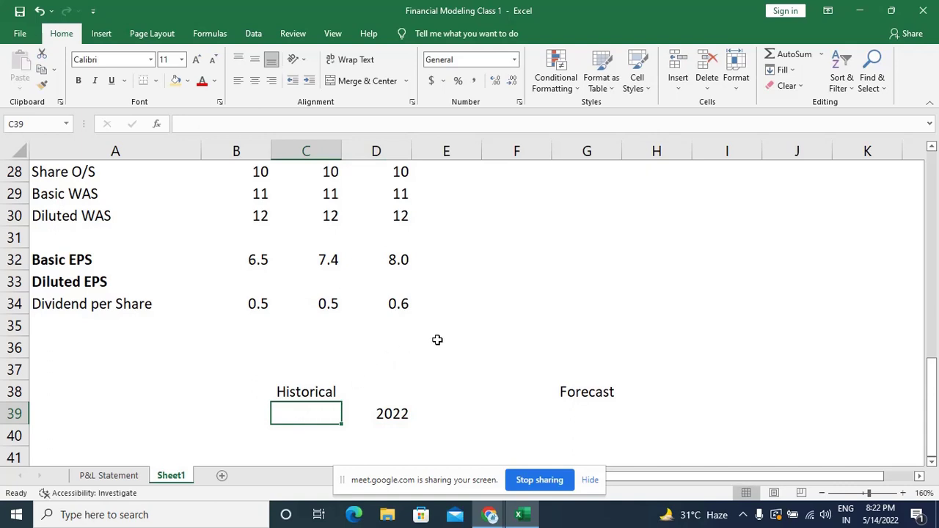
type("=")
key("Right")
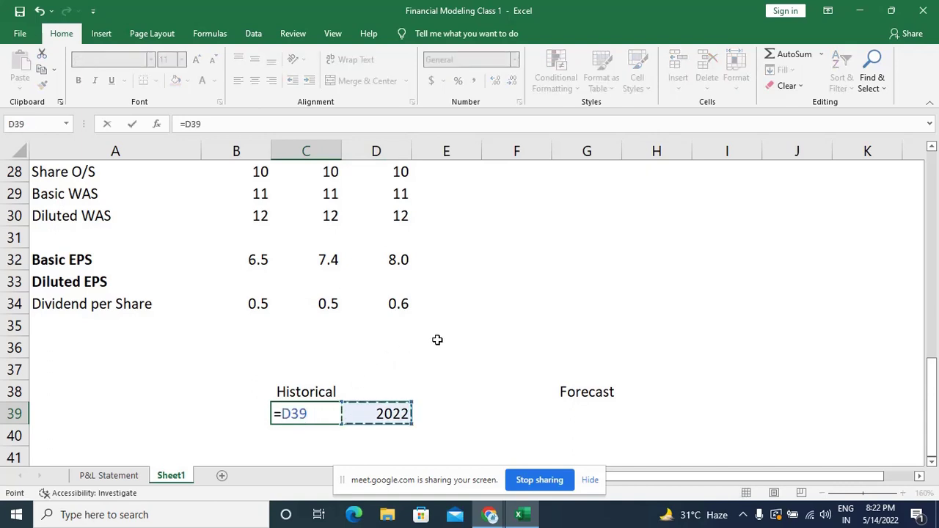
type("-1")
key("Return")
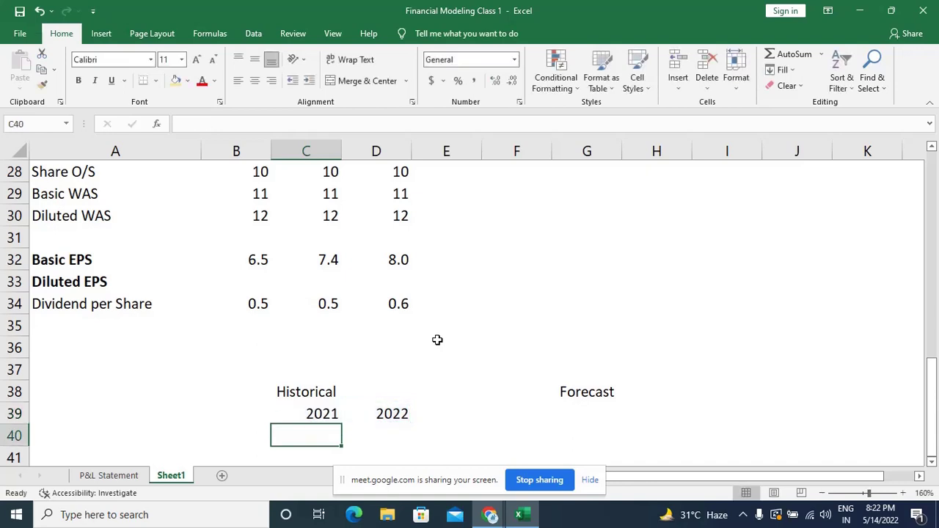
Copy the year formula from C39 into B39 to produce the first historical year.
key("Up")
key("ctrl+c")
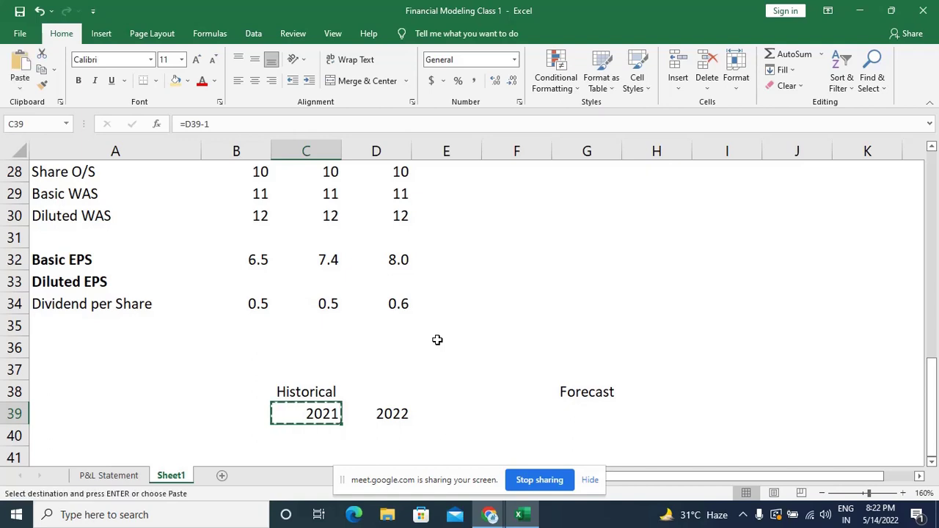
key("Left")
key("ctrl+v")
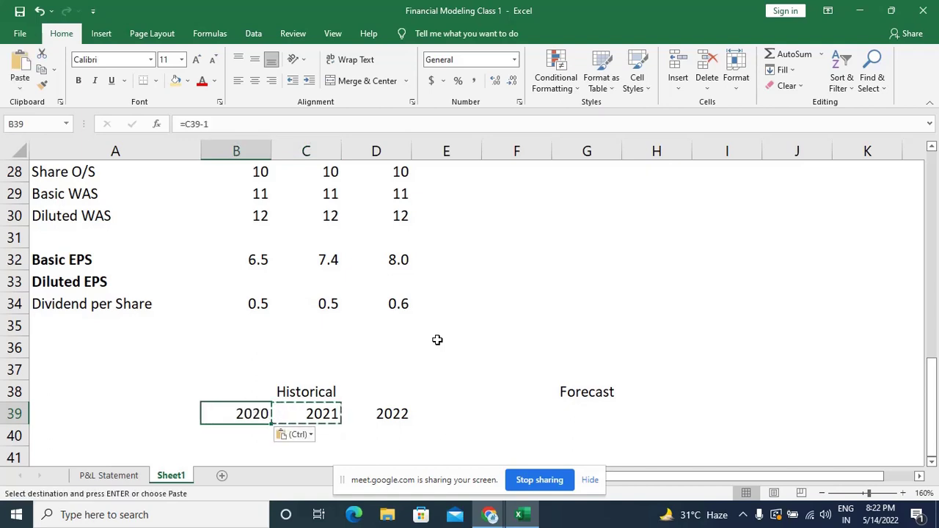
key("Escape")
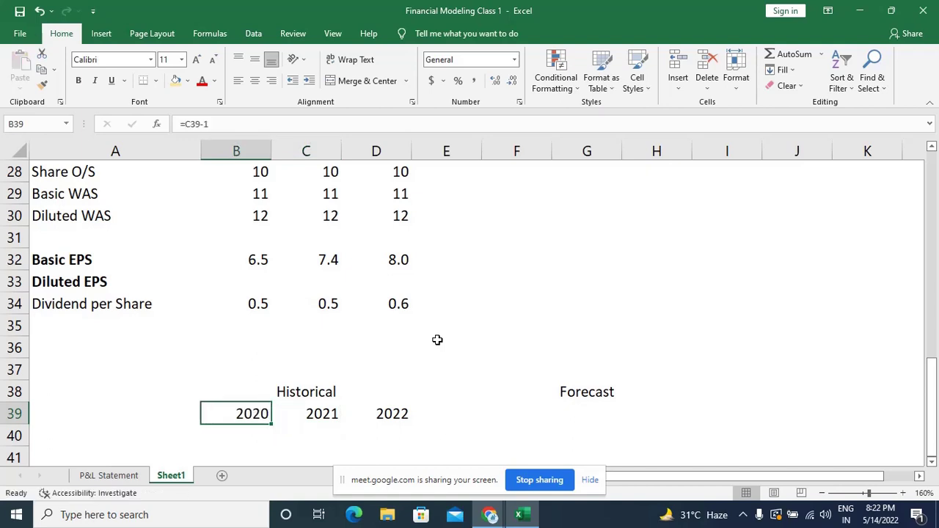
Enter the formula =D39+1 in E39 to produce the first forecast year.
key("Right")
key("Right")
key("Right")
type("=")
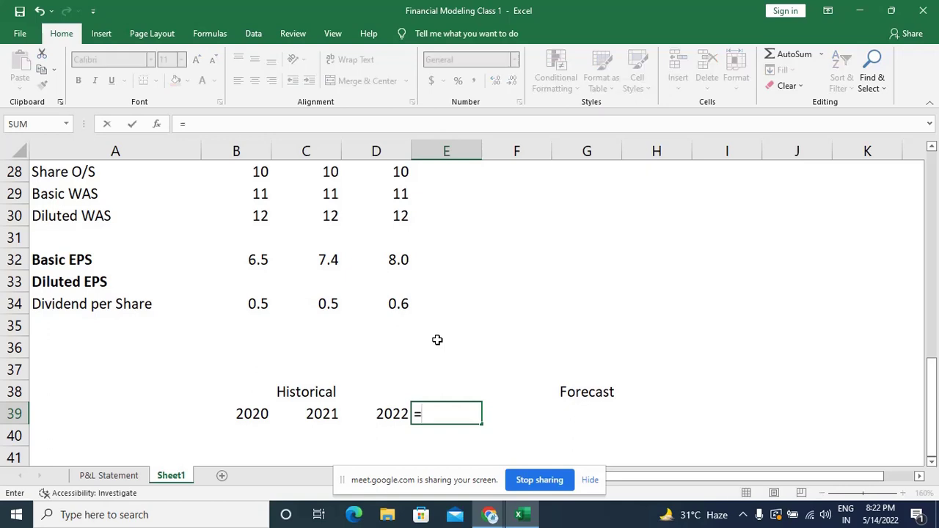
key("Left")
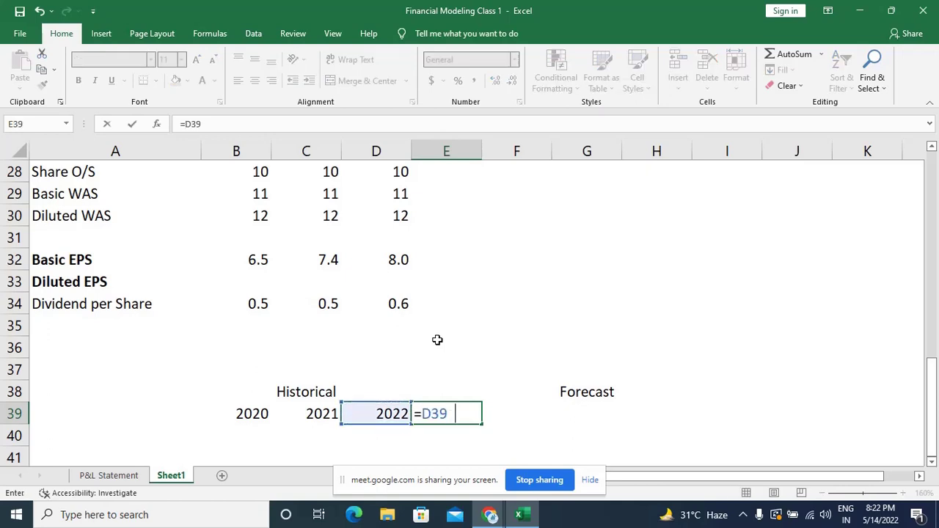
type("+1")
key("Return")
Fill the year formula from E39 across to I39 for the remaining forecast years.
key("Up")
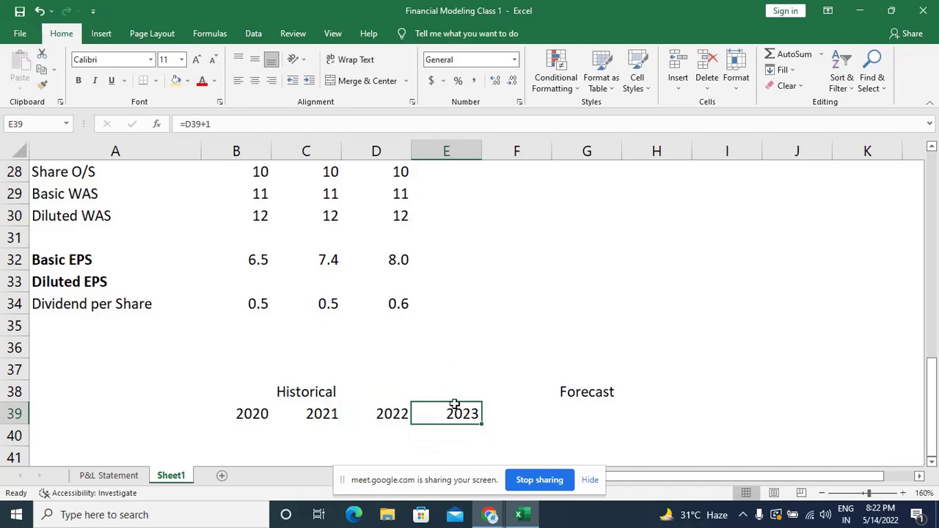
key("shift+Right")
key("shift+Right")
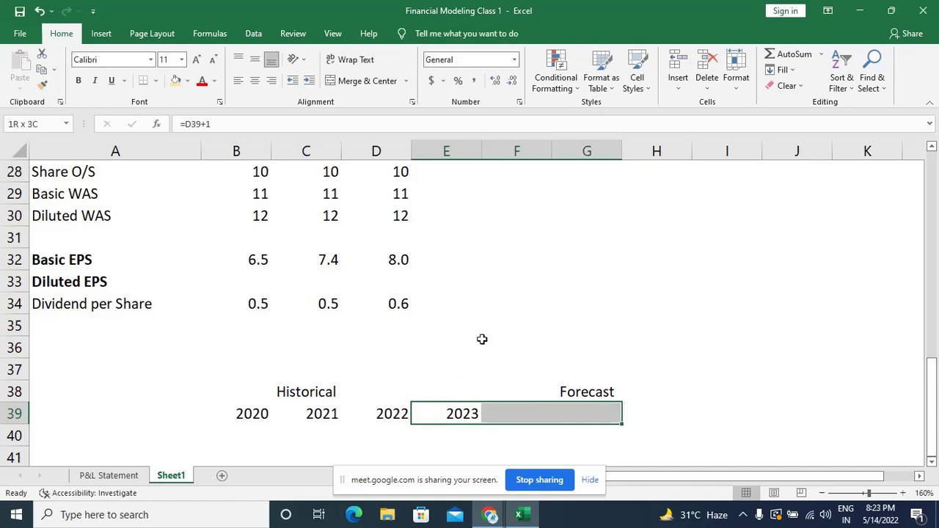
key("shift+Left")
key("shift+Left")
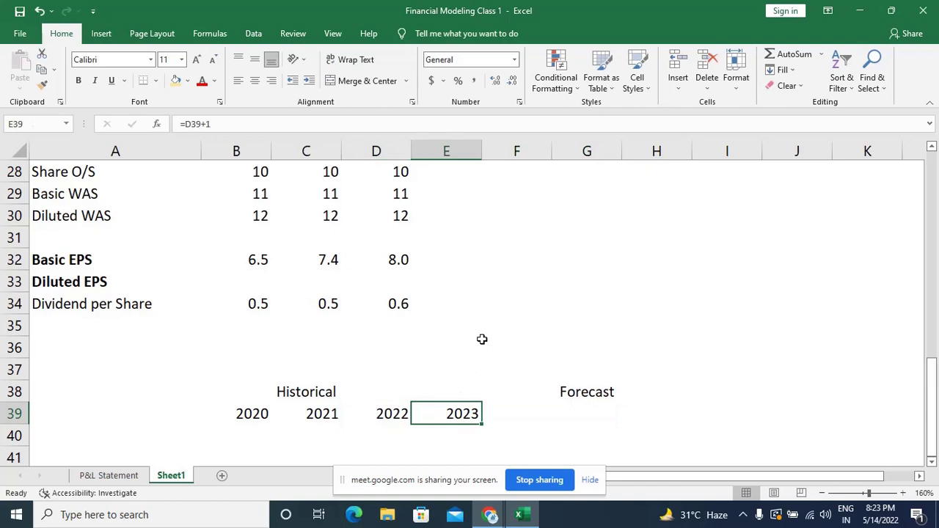
key("shift+Right")
key("shift+Right")
key("shift+Right")
key("shift+Right")
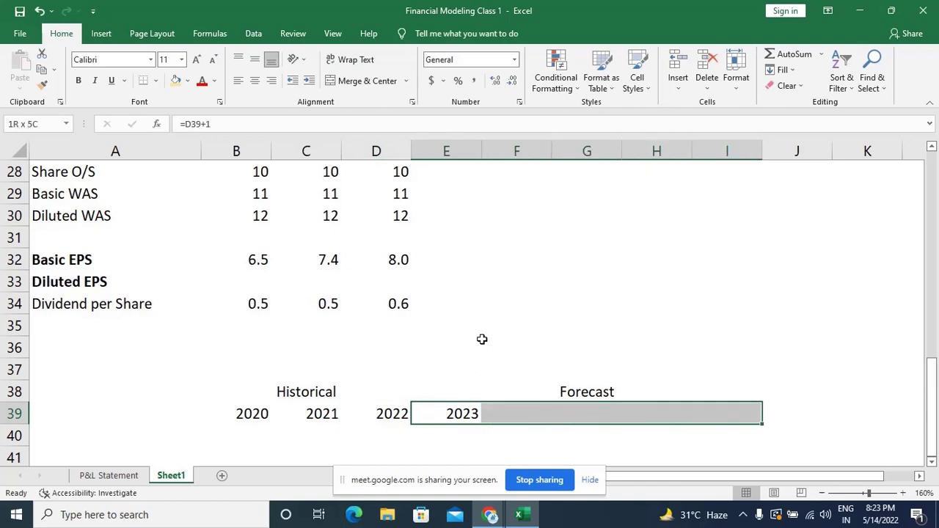
key("ctrl+r")
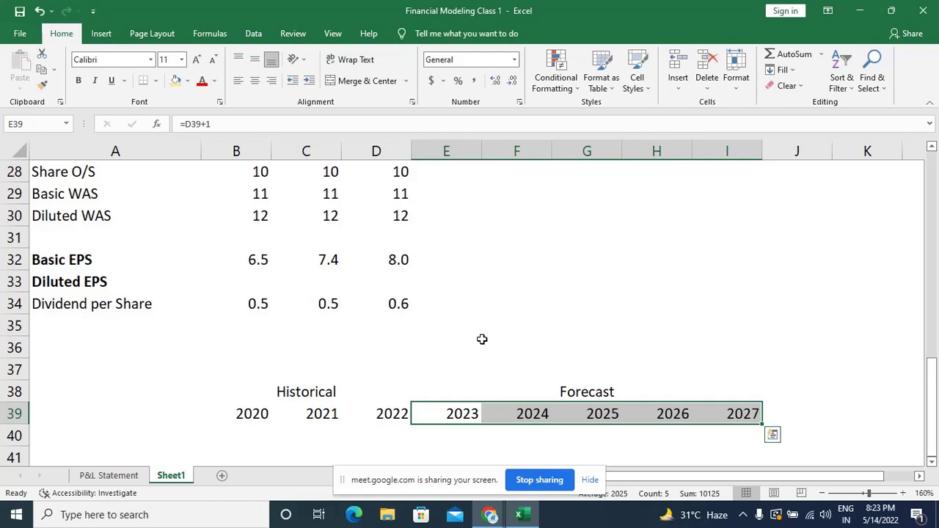
Clear all the year headings in B39:I39.
key("Left")
key("Left")
key("Left")
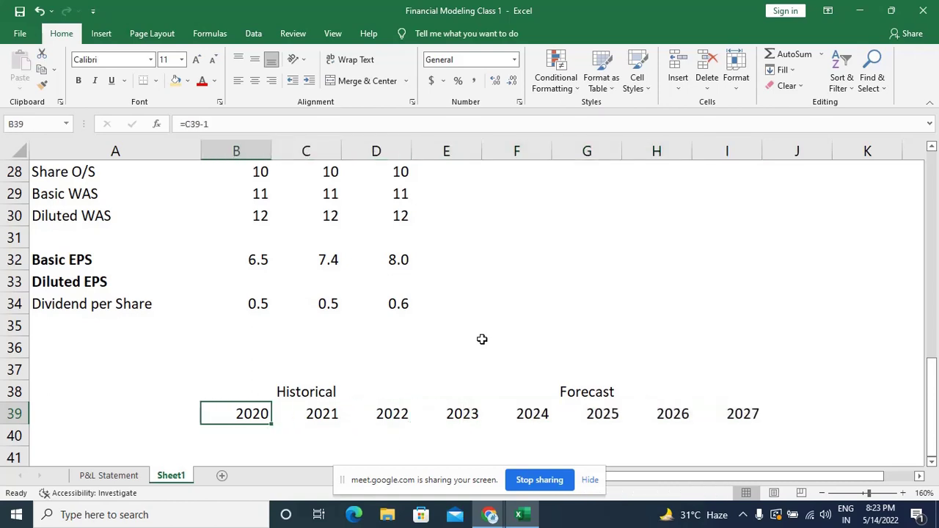
key("shift+Right")
key("shift+Right")
key("shift+Right")
key("shift+Right")
key("shift+Right")
key("shift+Right")
key("shift+Right")
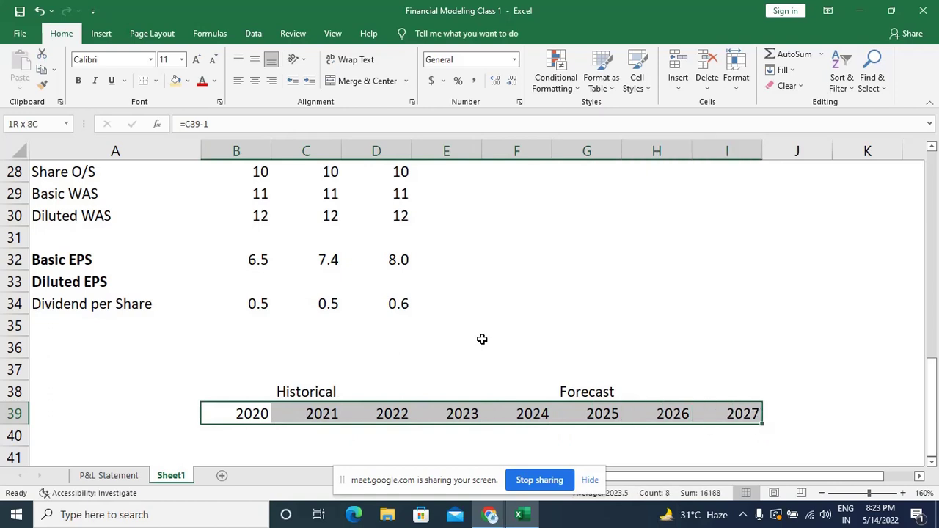
key("Delete")
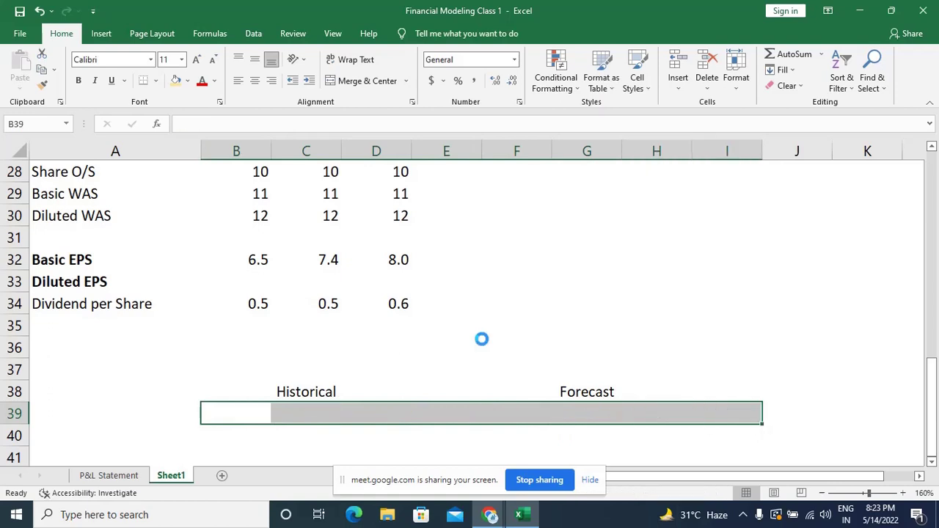
key("Left")
key("Right")
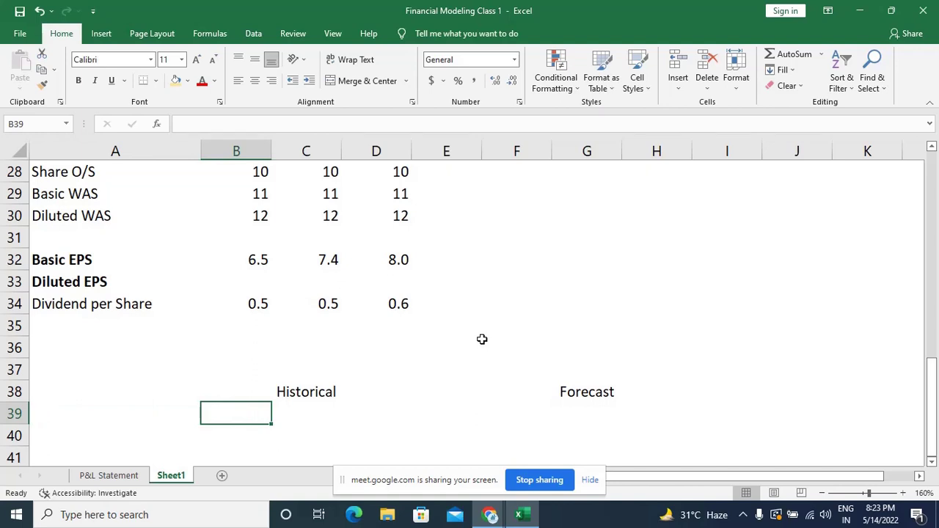
Link B39 to the first year heading of the income statement with the formula =B5.
type("=")
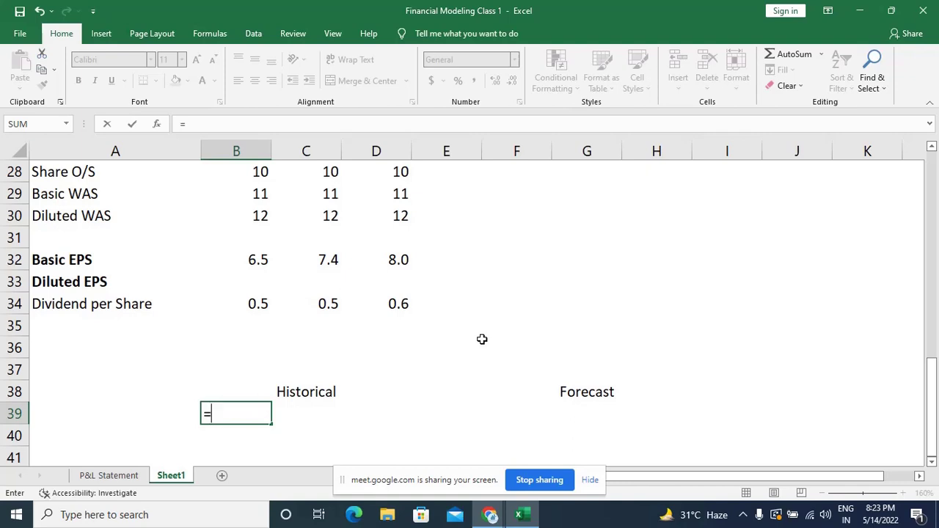
scroll(482, 339, "up", 5)
scroll(482, 338, "down", 13)
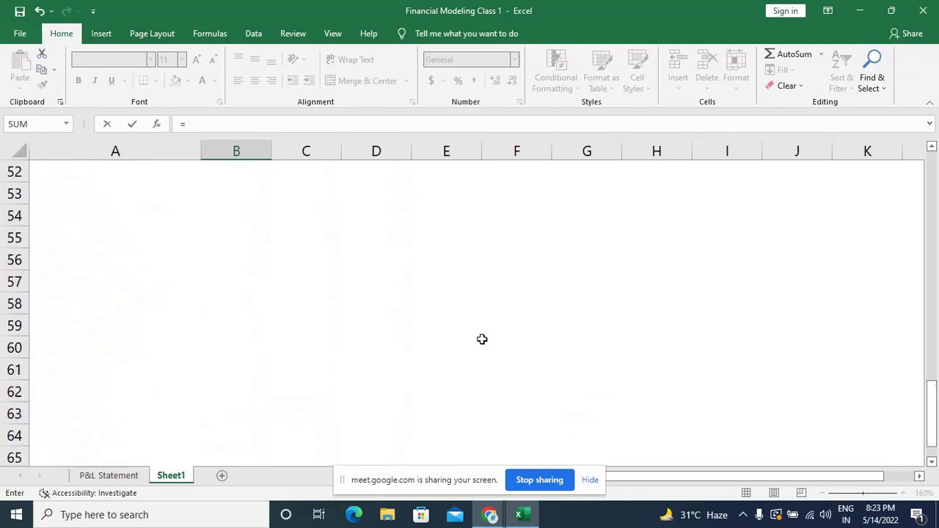
scroll(481, 339, "down", 19)
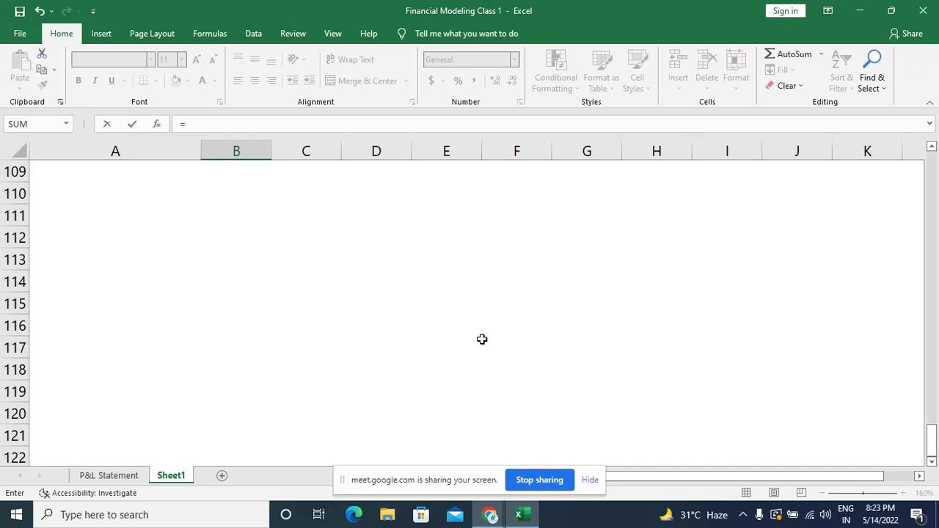
scroll(482, 339, "up", 5)
scroll(482, 339, "down", 2)
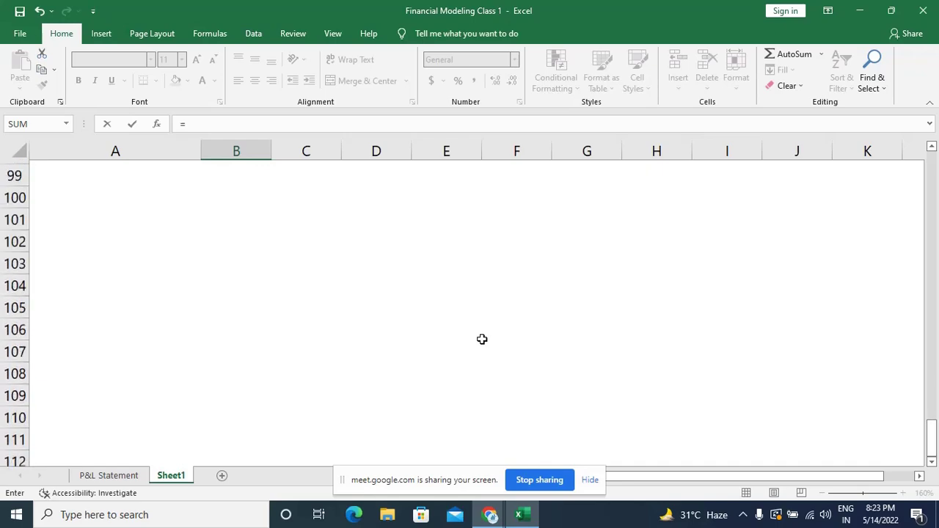
scroll(482, 339, "up", 5)
scroll(482, 339, "up", 20)
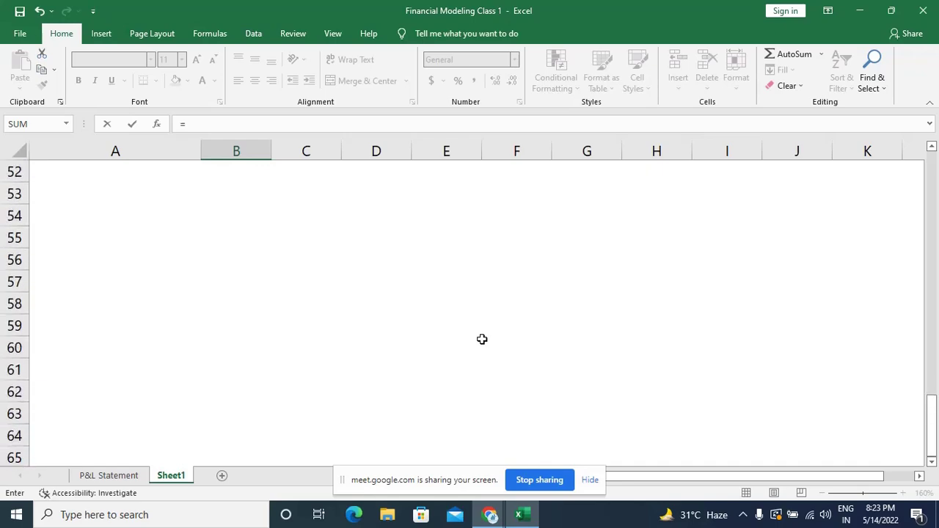
scroll(482, 338, "up", 2)
scroll(482, 339, "down", 4)
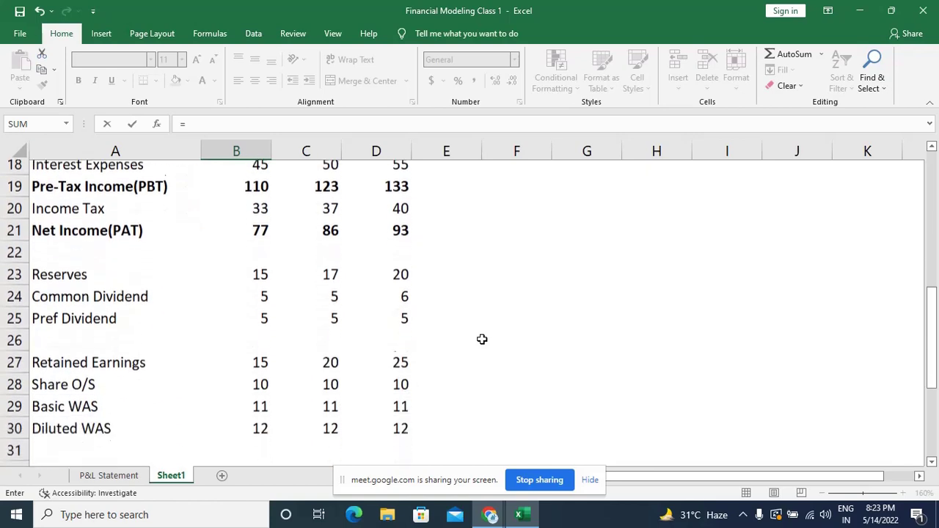
scroll(482, 339, "down", 4)
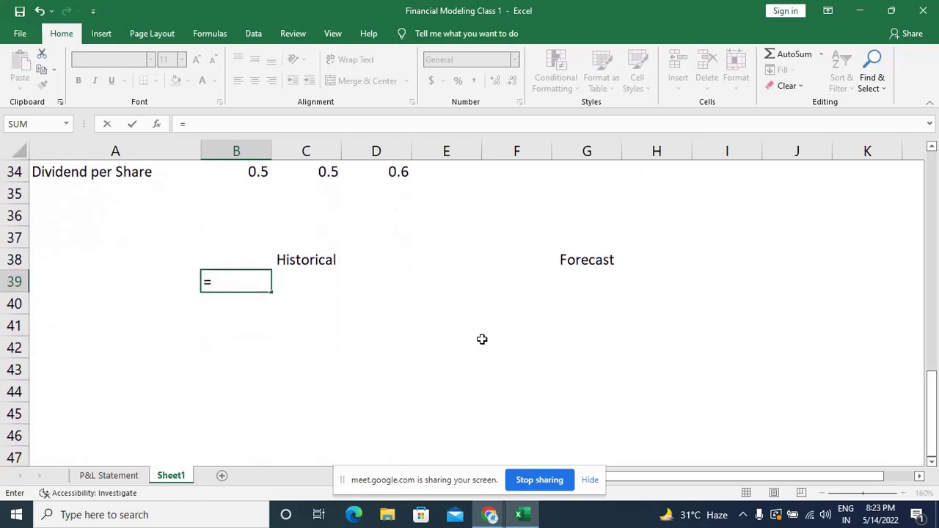
key("Up")
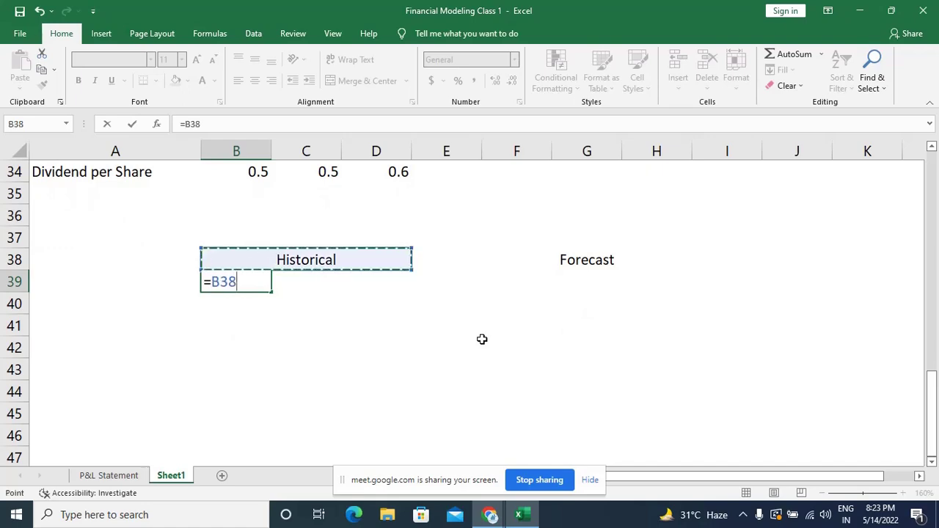
key("Up")
key("Up")
key("Up")
key("Up")
key("Up")
key("Up")
key("Up")
key("Up")
key("Up")
key("Up")
key("Up")
key("Up")
key("Up")
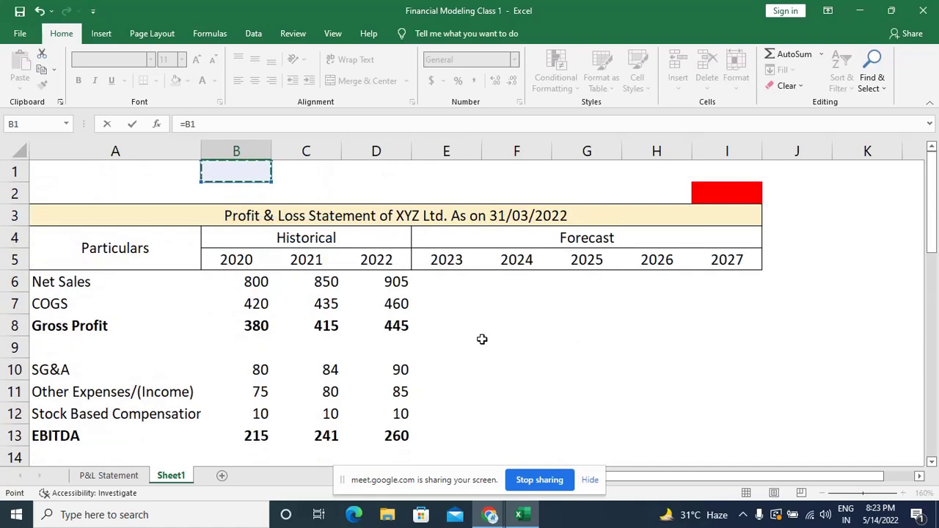
key("Down")
key("Down")
key("Down")
key("Down")
key("Down")
key("Down")
key("Down")
key("Up")
key("Up")
key("Up")
key("Up")
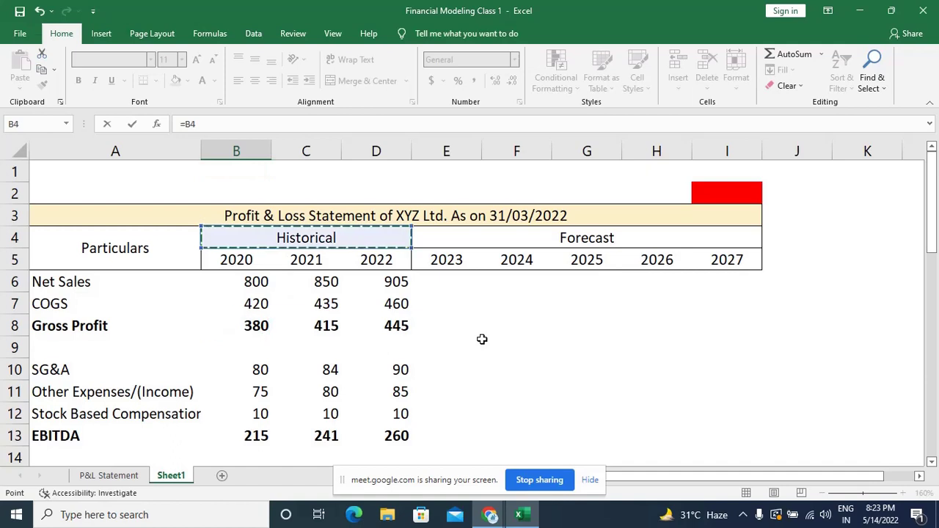
key("Down")
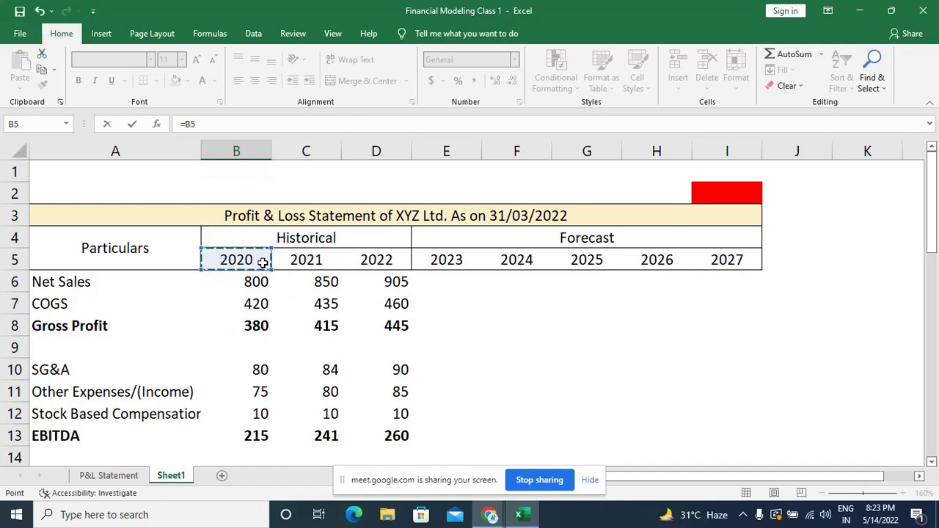
key("Return")
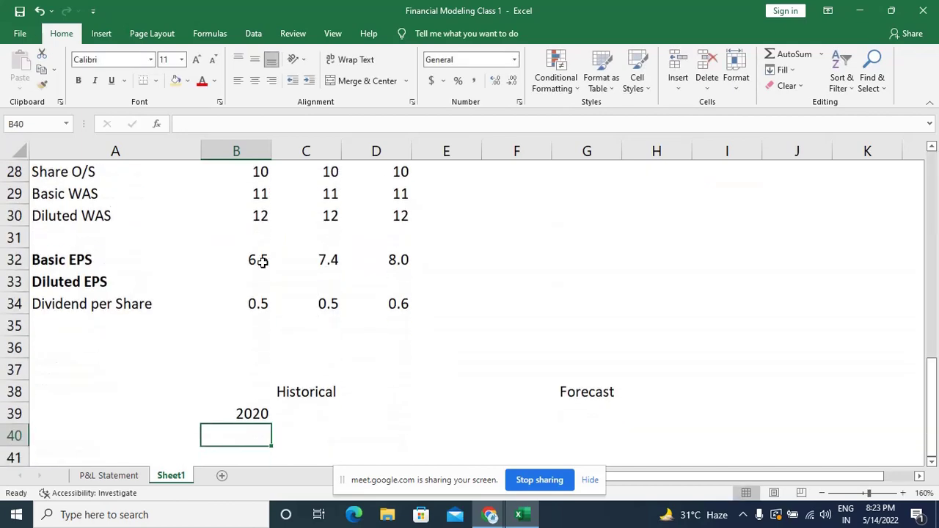
Fill the linked year formula from B39 across to I39 under both headings.
key("Up")
key("shift+Right")
key("shift+Right")
key("shift+Right")
key("shift+Right")
key("shift+Right")
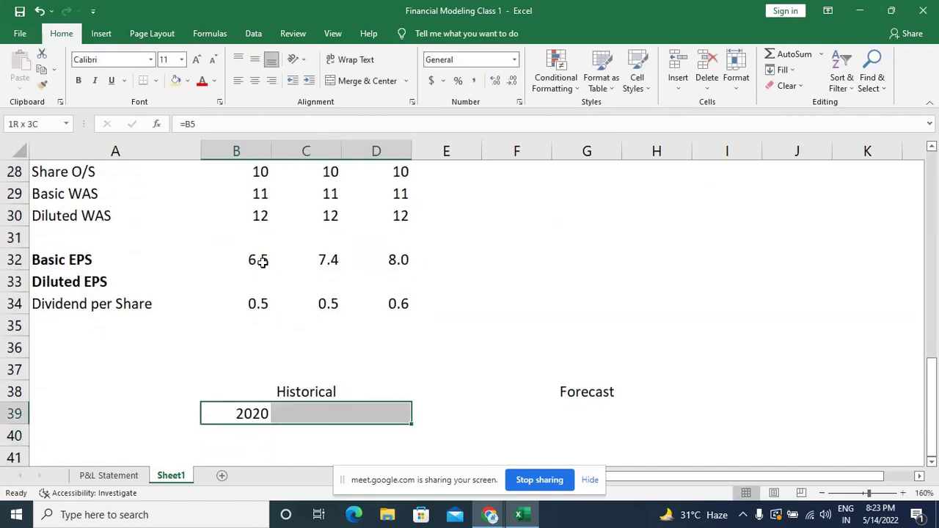
key("shift+Right")
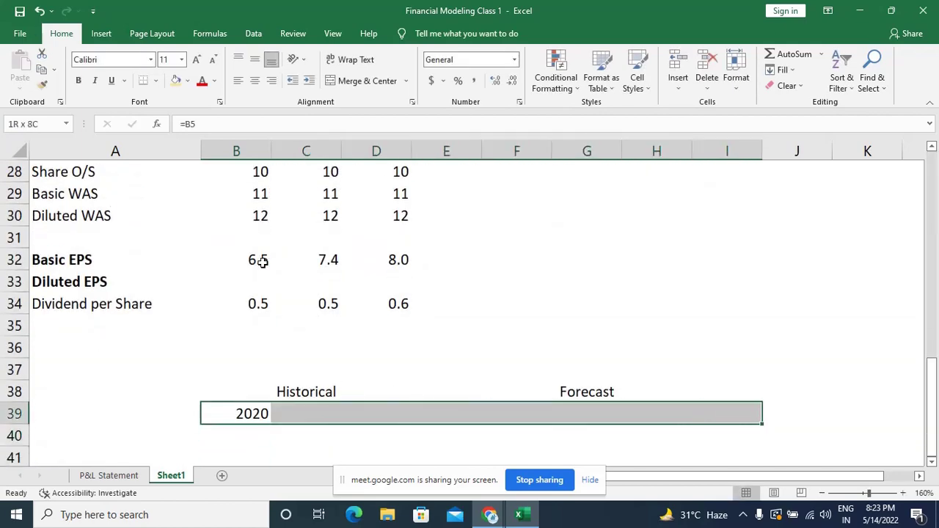
key("ctrl+r")
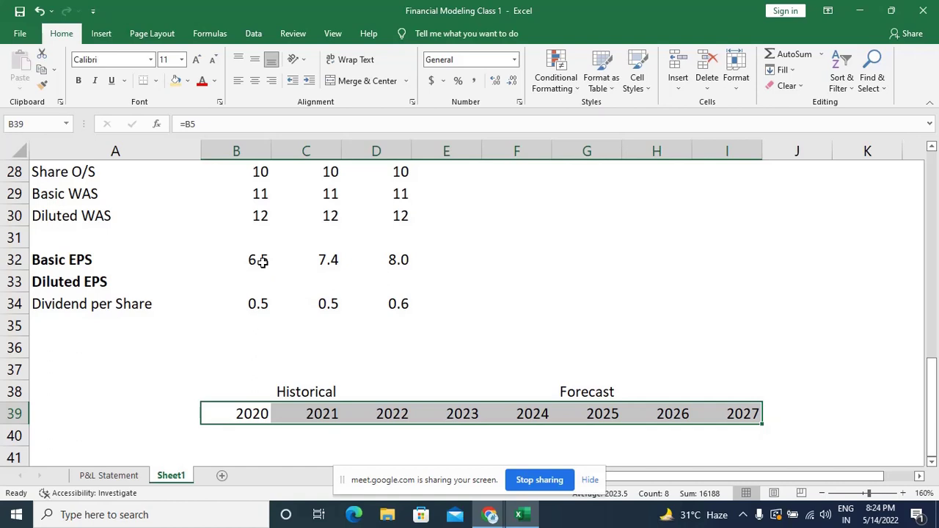
Undo the fill across row 39 and clear the linked year formula from B39.
key("ctrl+z")
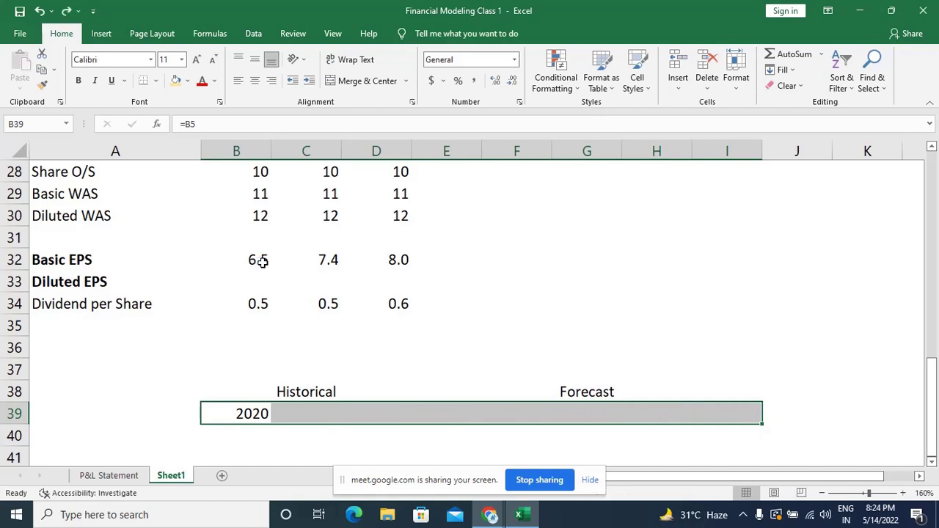
key("Delete")
key("Down")
key("Up")
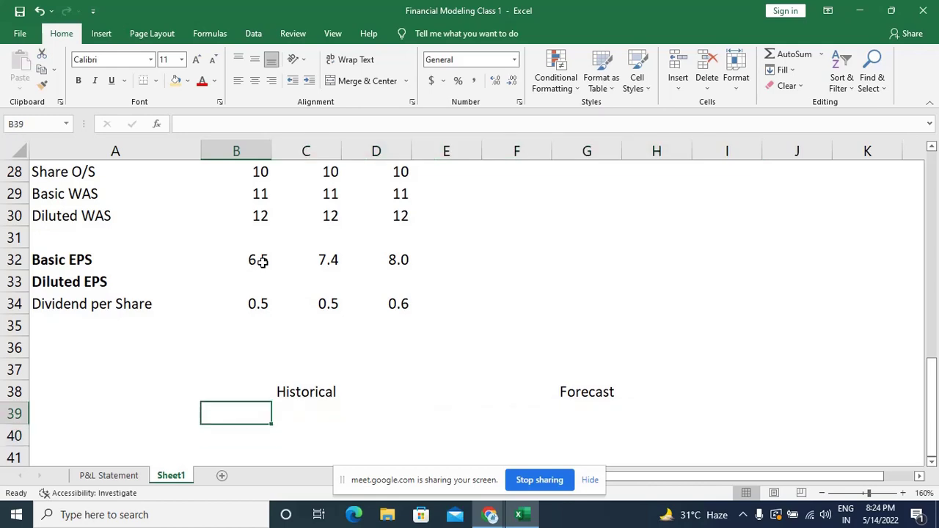
Link B39 to the 2020 year heading of the income statement with the formula =B5 and check the referenced cell.
type("=")
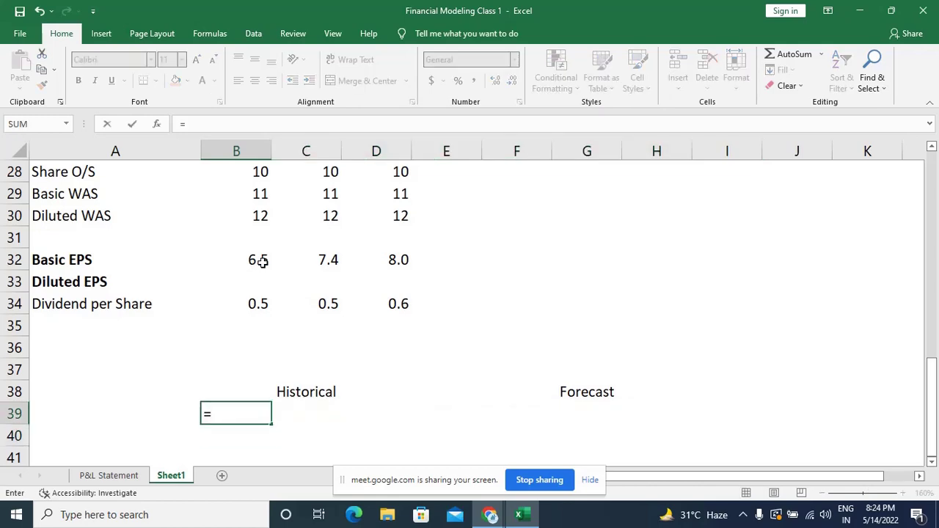
key("Up")
key("Up")
key("Up")
key("Up")
key("Up")
key("Up")
key("Up")
key("Up")
key("Up")
key("Up")
key("Up")
key("Up")
key("Up")
key("Up")
key("Up")
key("Up")
key("Up")
key("Up")
key("Up")
key("Up")
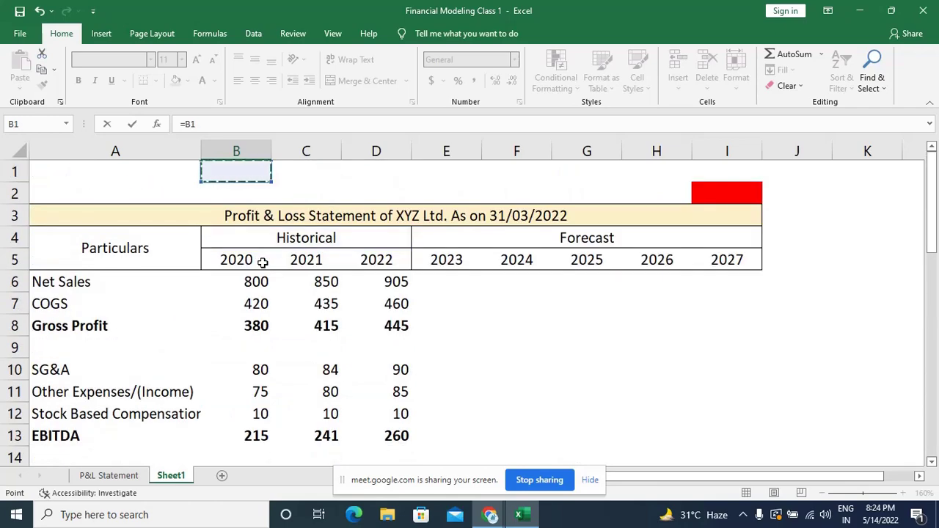
key("Down")
key("Down")
key("Down")
key("Down")
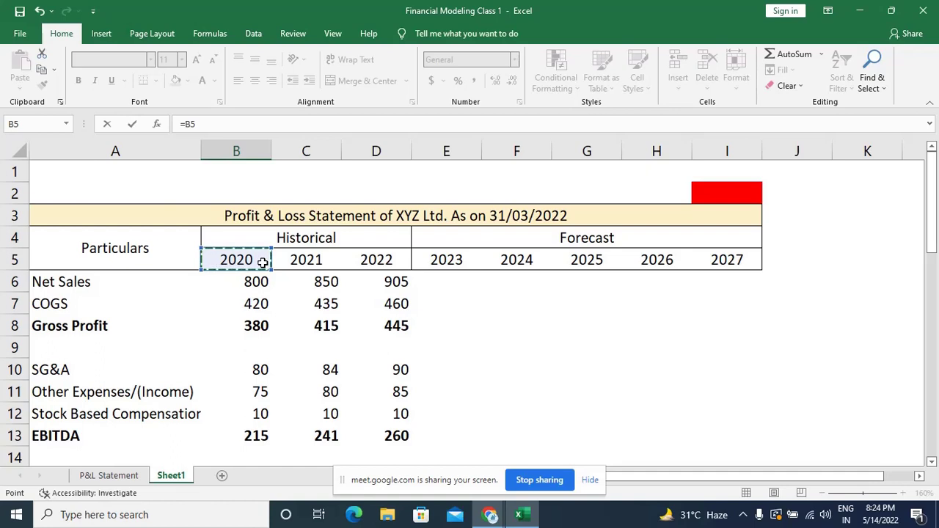
key("Return")
key("Up")
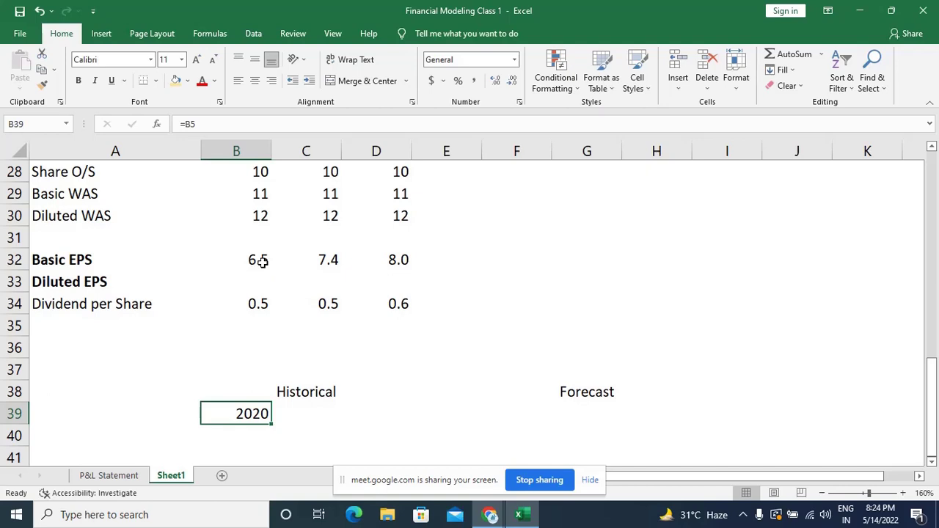
key("F2")
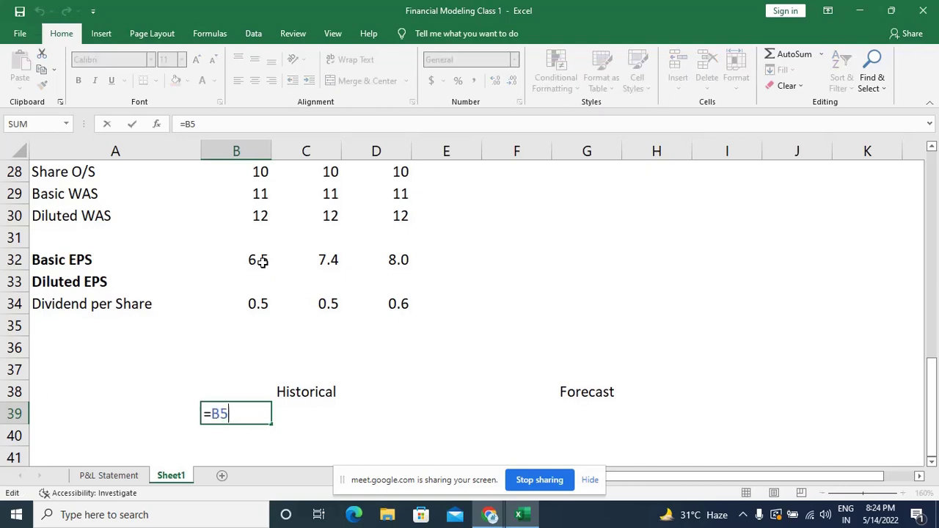
scroll(262, 261, "up", 9)
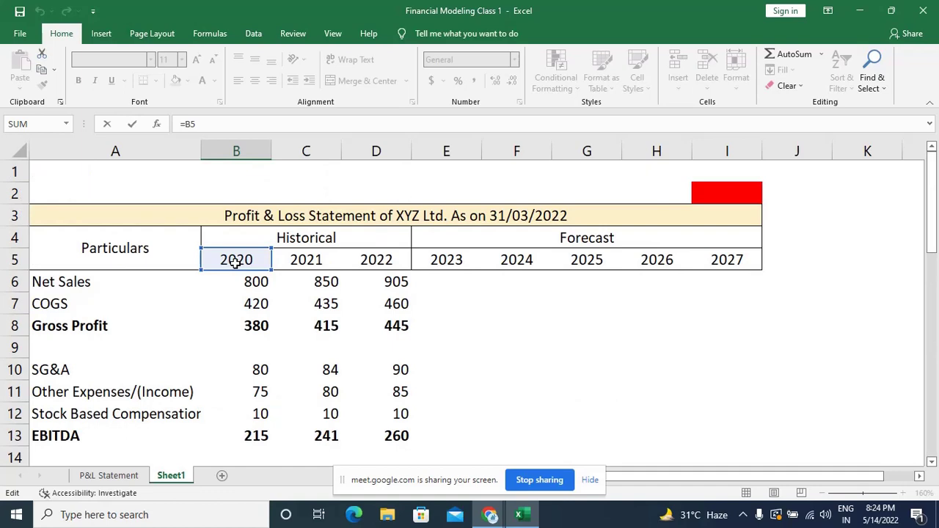
key("Escape")
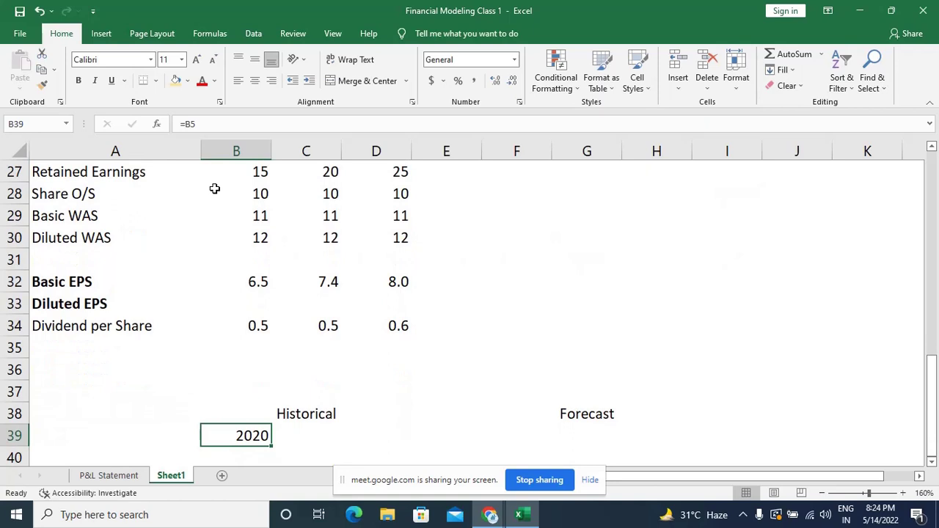
Fill the linked year formula from B39 across to I39 under the Historical and Forecast headings.
key("shift+Right")
key("shift+Right")
key("shift+Right")
key("Left")
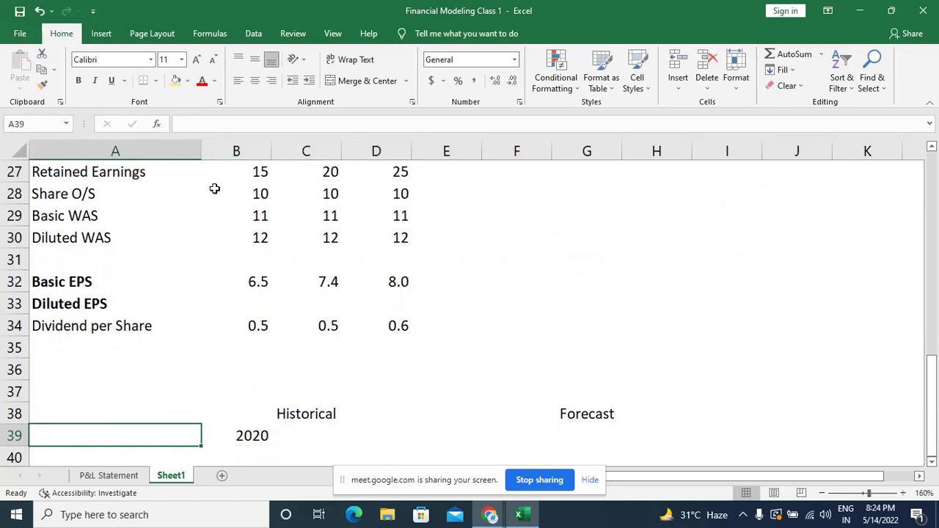
key("Right")
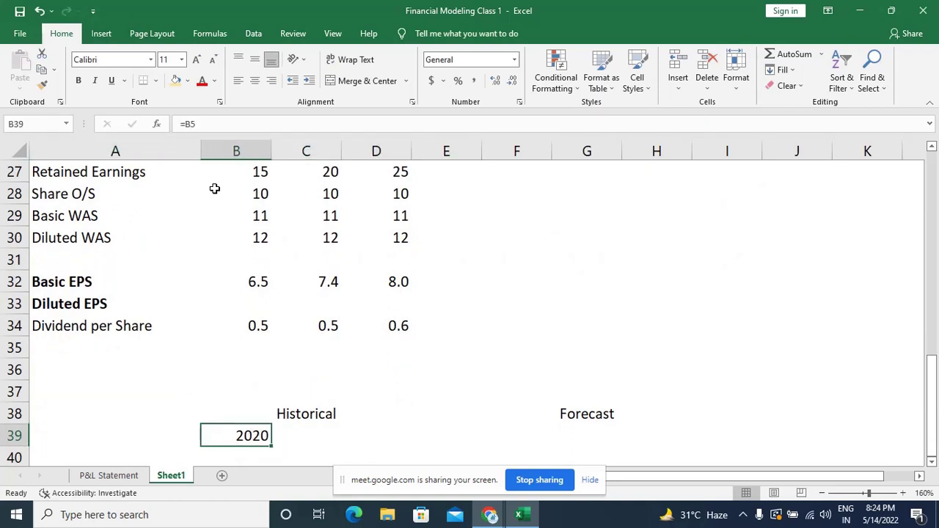
key("shift+Right")
key("shift+Right")
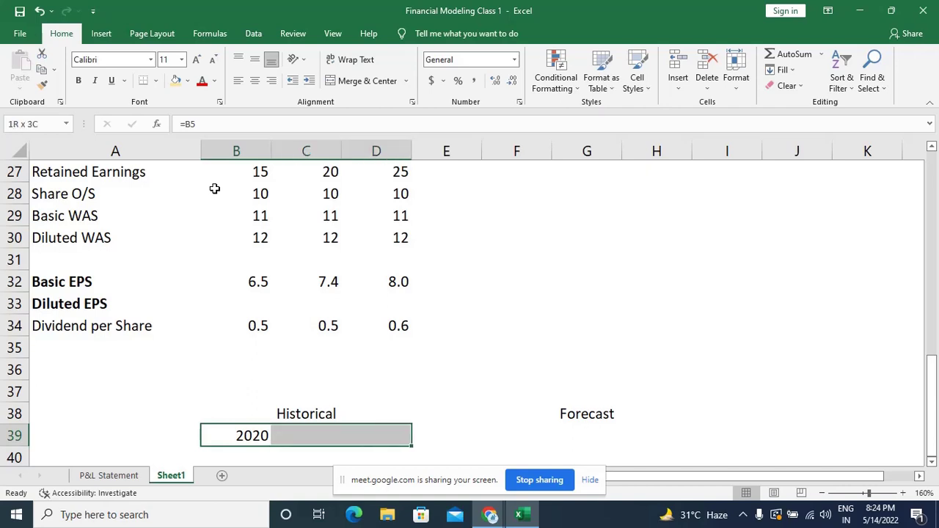
key("shift+Right")
key("shift+Right")
key("shift+Right")
key("shift+Right")
key("shift+Right")
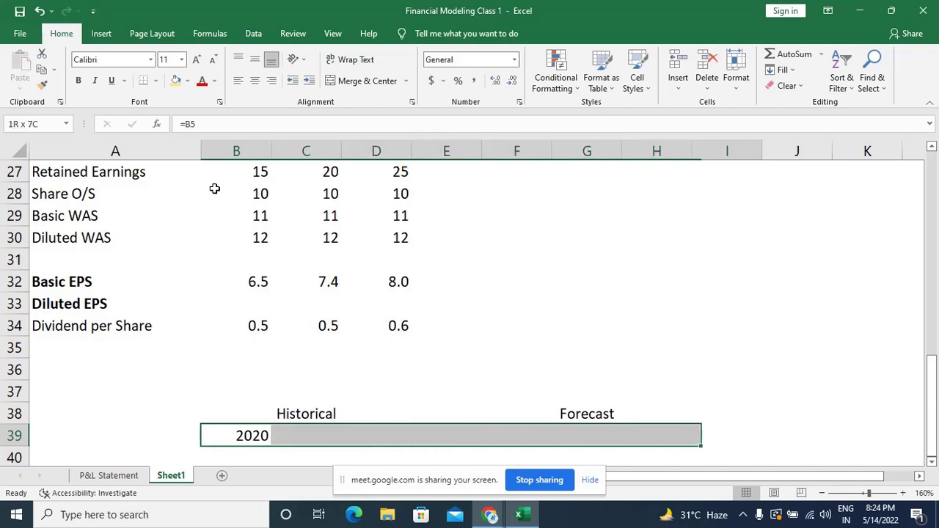
key("ctrl+r")
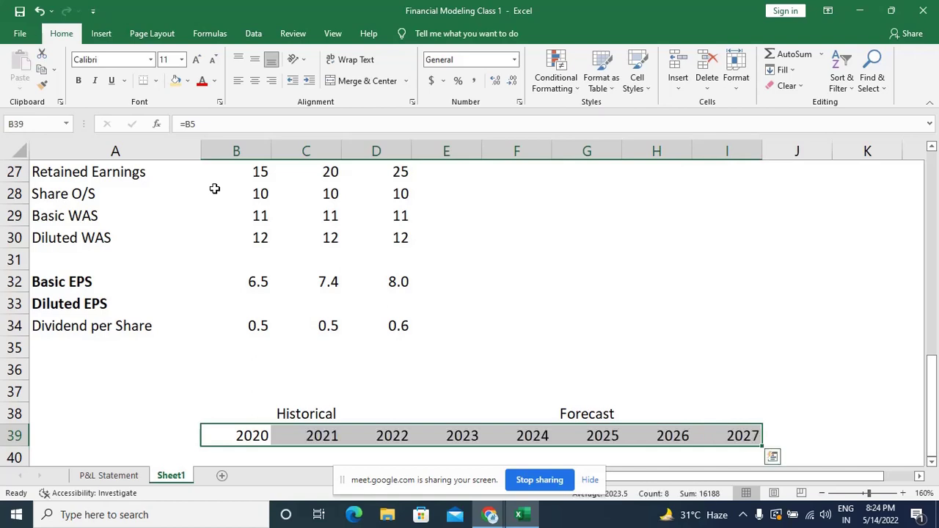
key("Down")
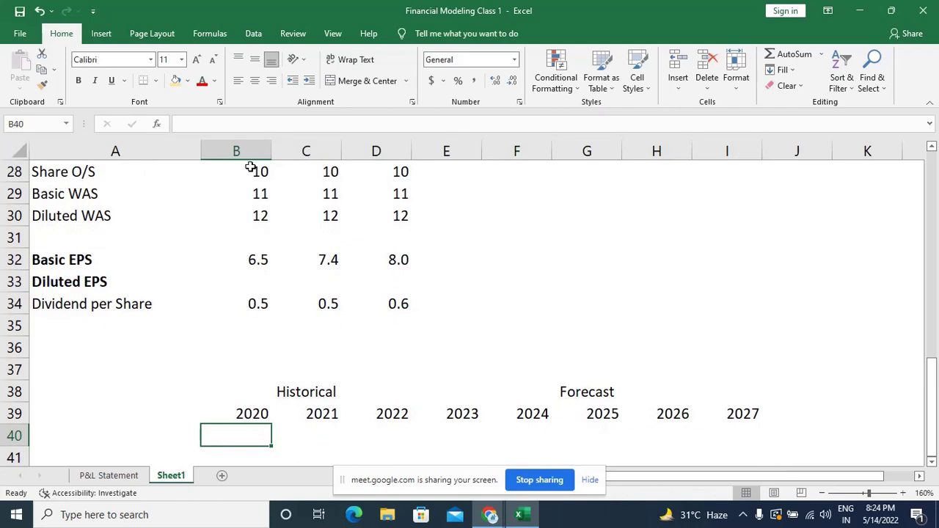
Add a right border to the 2022 heading in D39 and to the merged Historical heading in row 38.
left_click(394, 409)
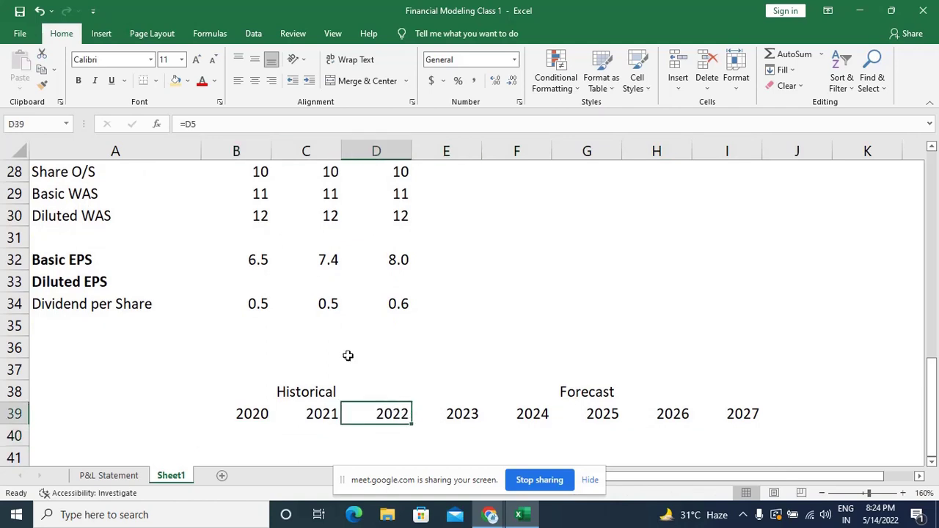
left_click(161, 82)
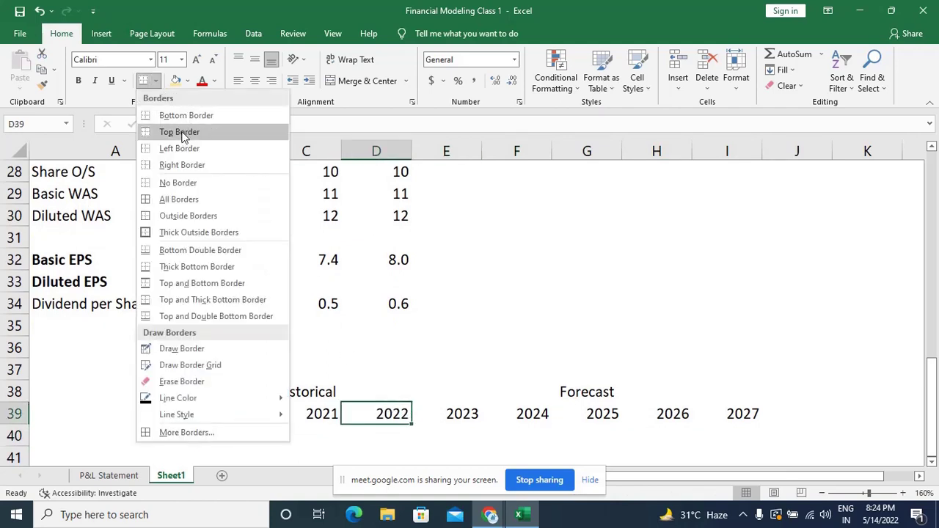
left_click(184, 165)
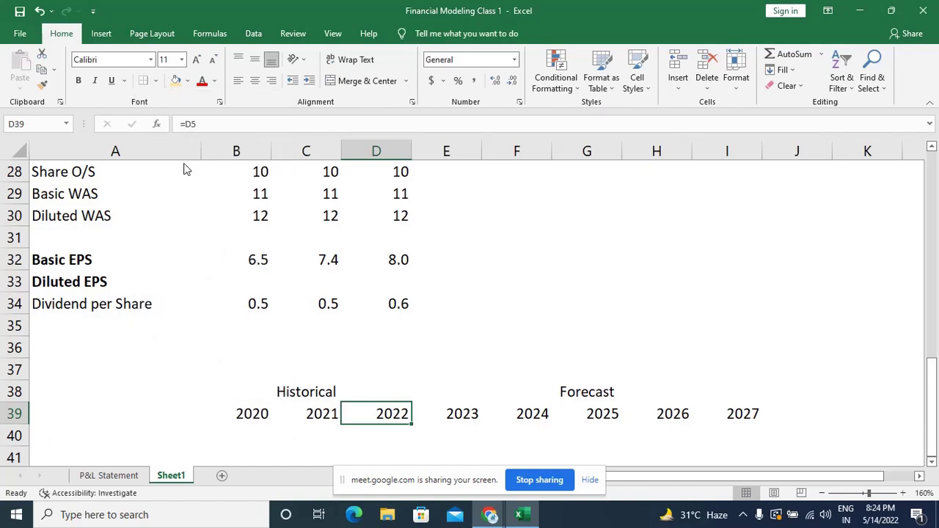
key("Up")
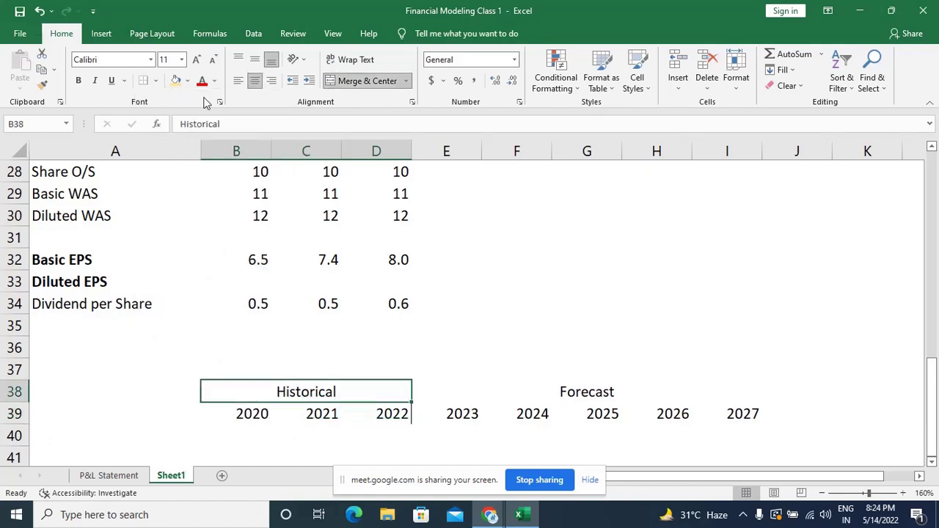
left_click(143, 81)
key("Down")
key("Down")
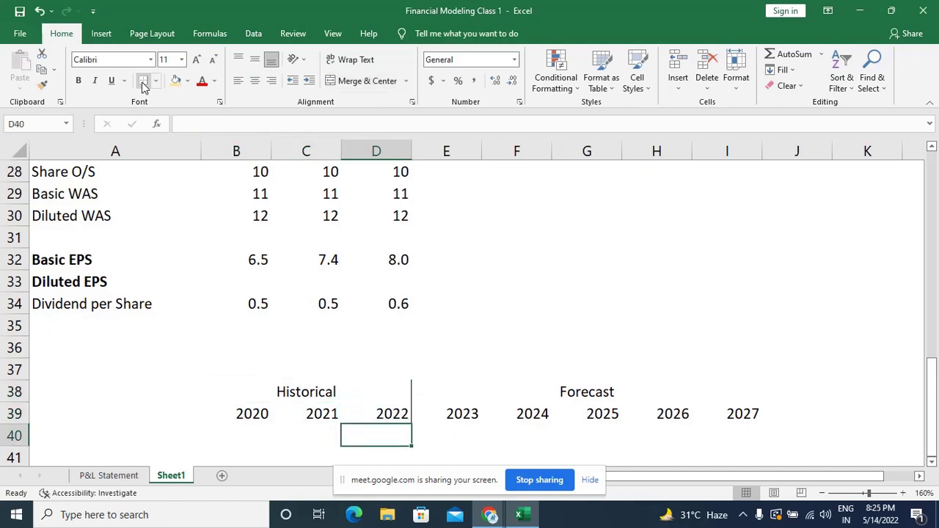
scroll(143, 86, "down", 1)
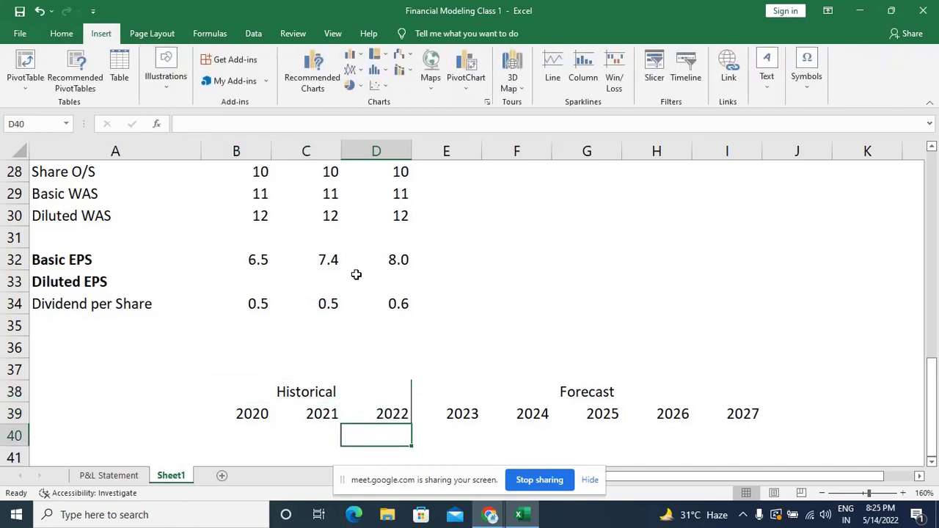
left_click(60, 33)
Copy the Sales Growth Rate label from B42 of the P&L Statement sheet into A40 of Sheet1.
scroll(303, 372, "down", 1)
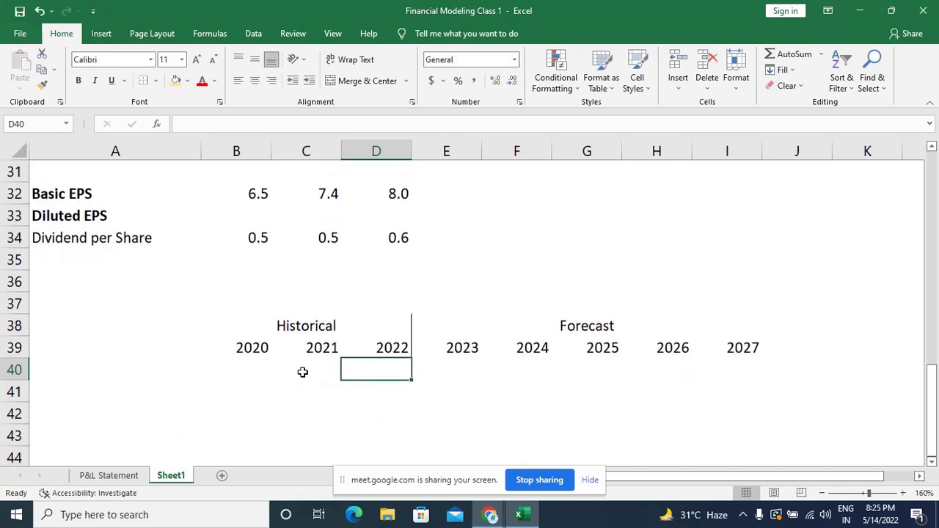
key("Left")
key("Left")
key("Left")
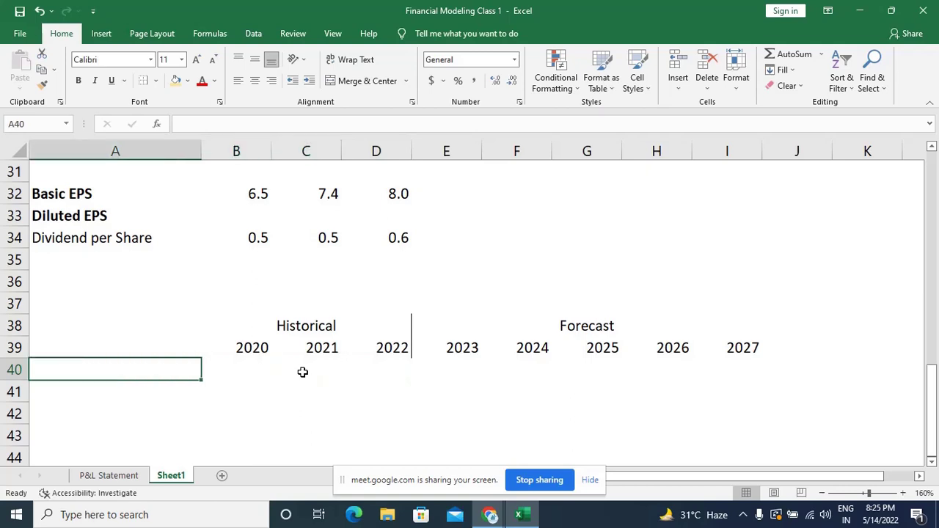
left_click(118, 478)
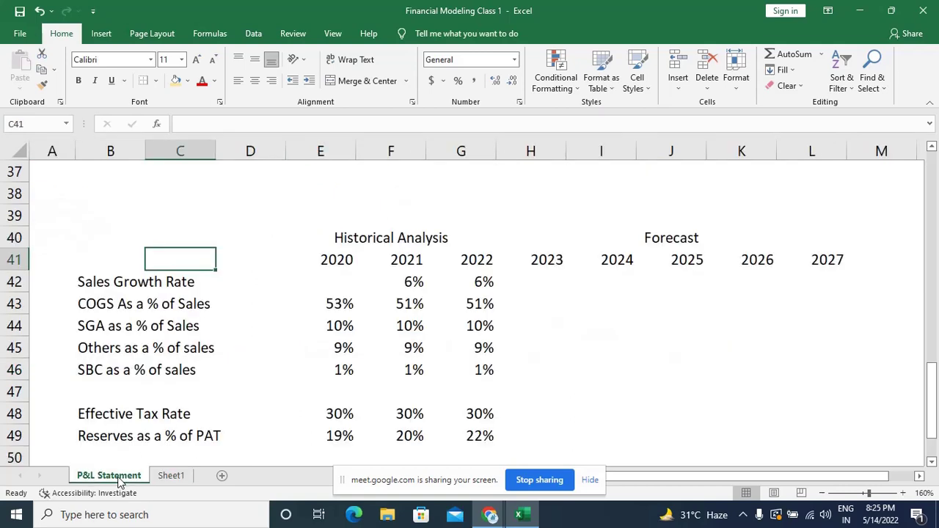
left_click(85, 281)
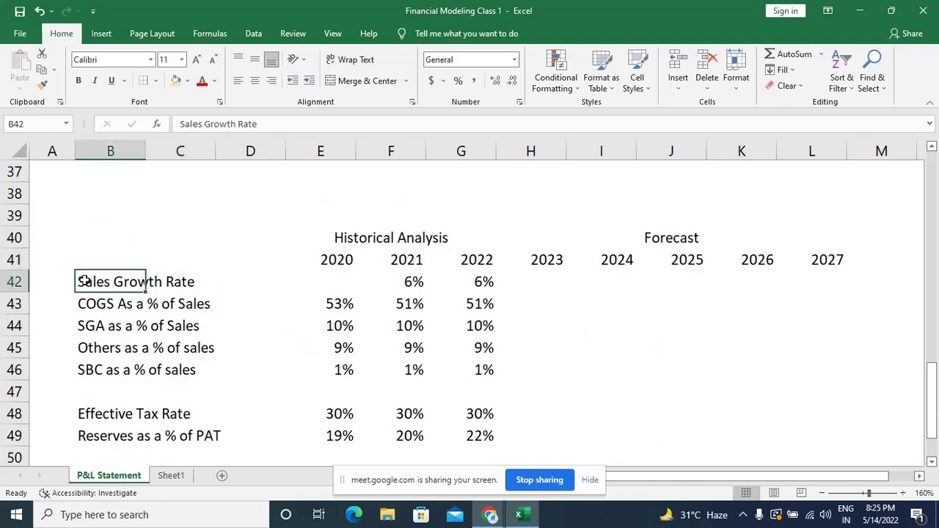
key("ctrl+c")
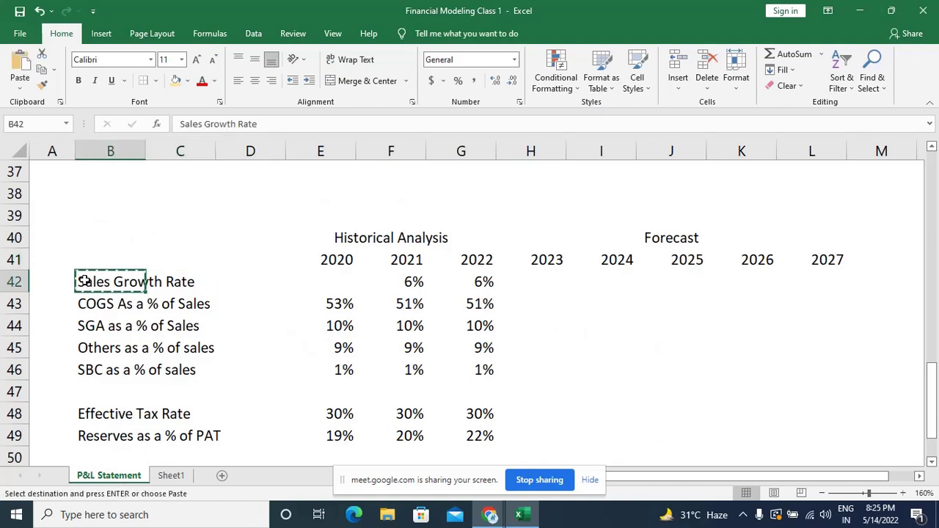
left_click(175, 475)
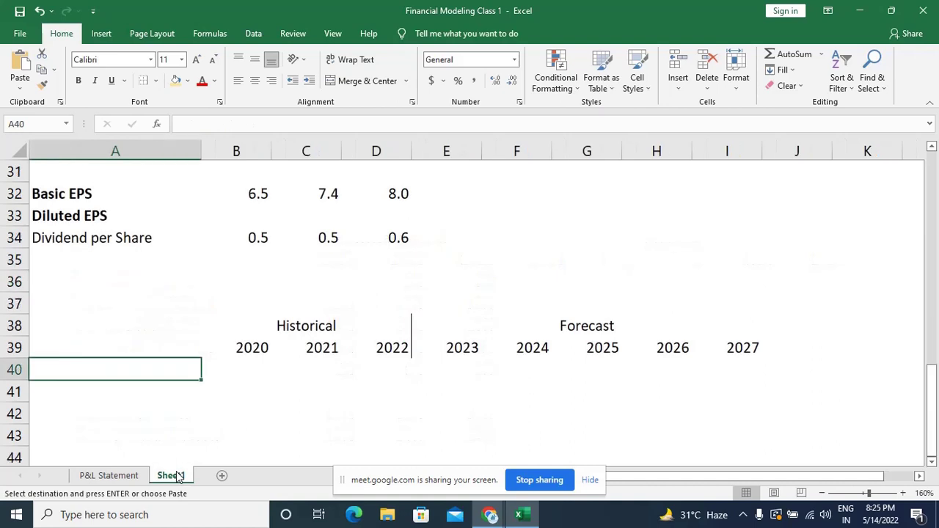
key("ctrl+v")
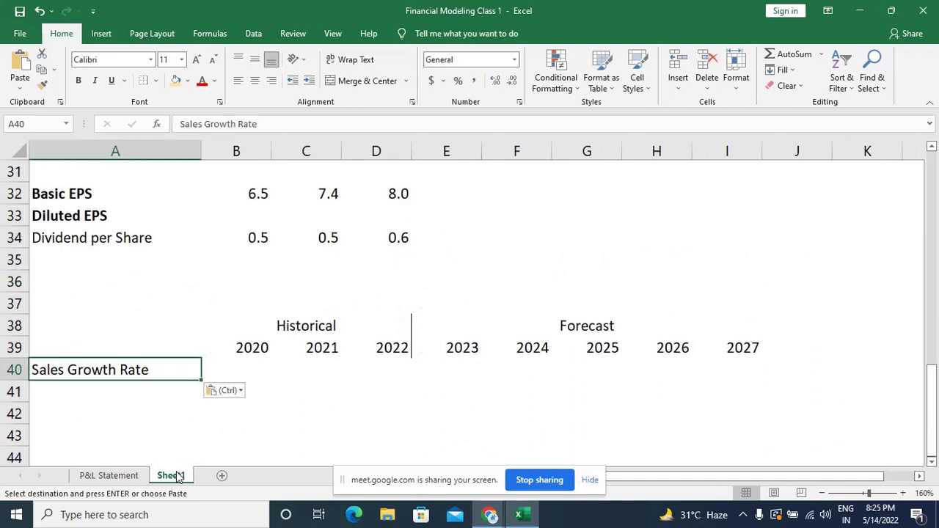
key("Escape")
Calculate the 2021 Sales Growth Rate in C40 from the income statement's Net Sales with the formula =C6/B6-1.
key("Right")
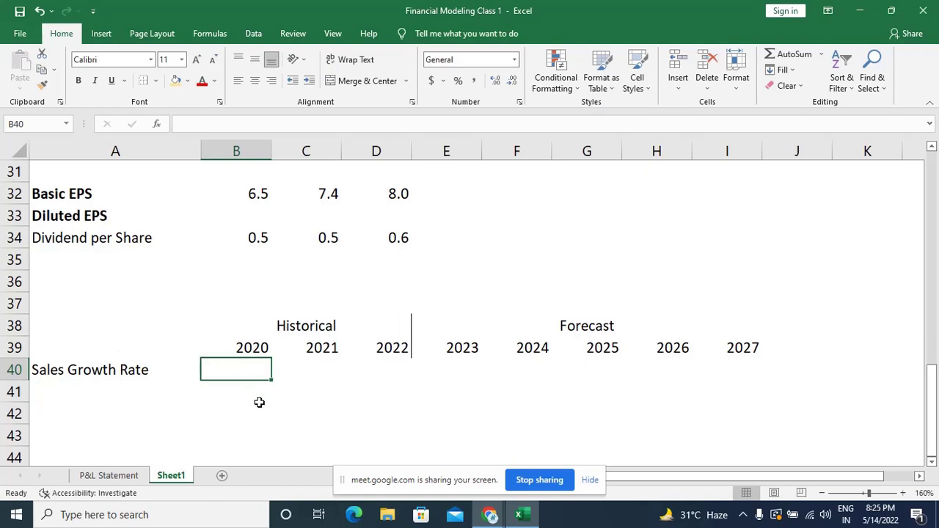
key("Right")
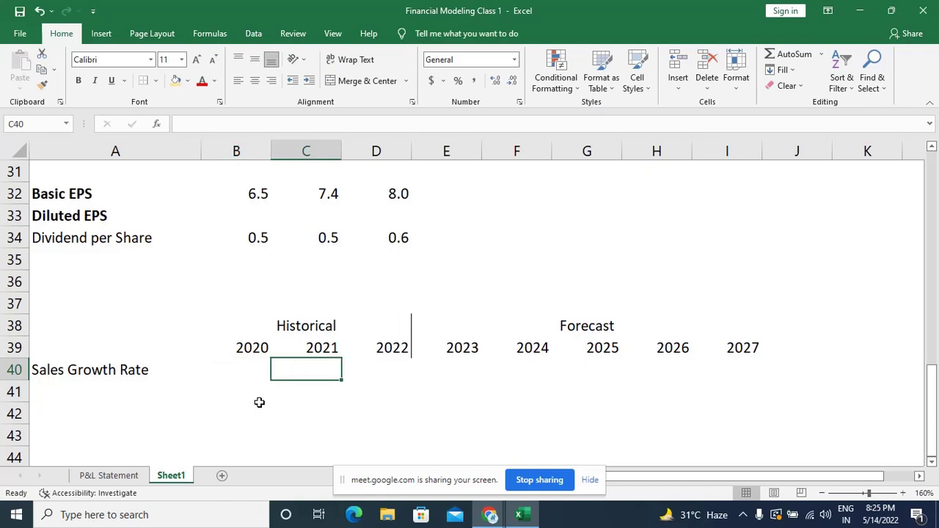
scroll(259, 402, "up", 10)
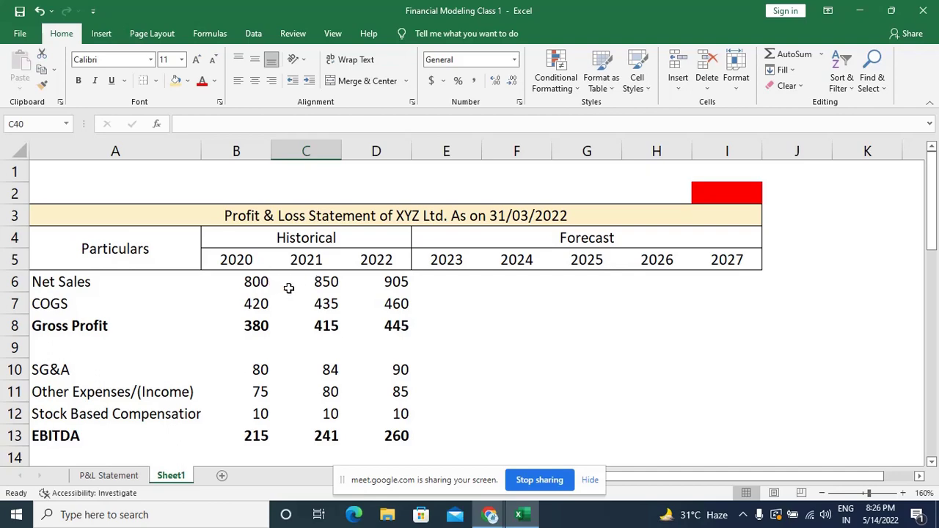
scroll(289, 288, "down", 12)
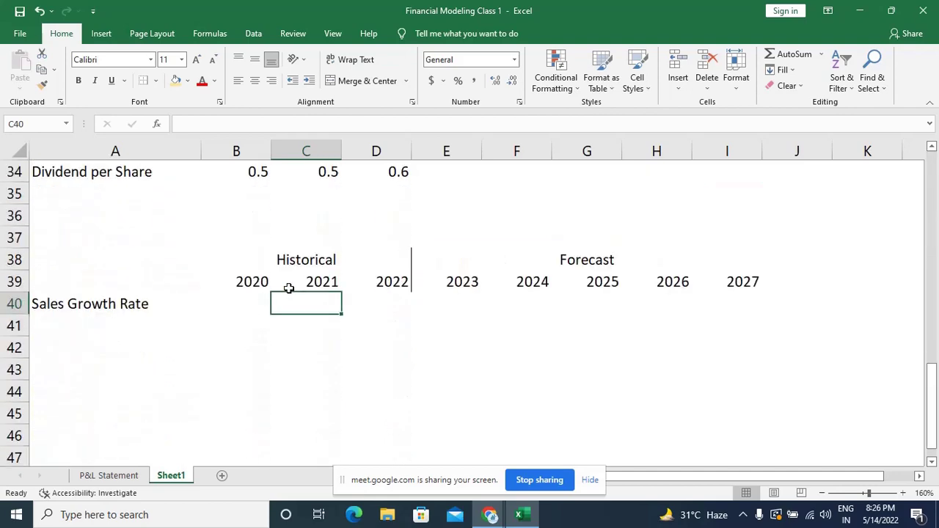
scroll(289, 288, "up", 1)
type("=")
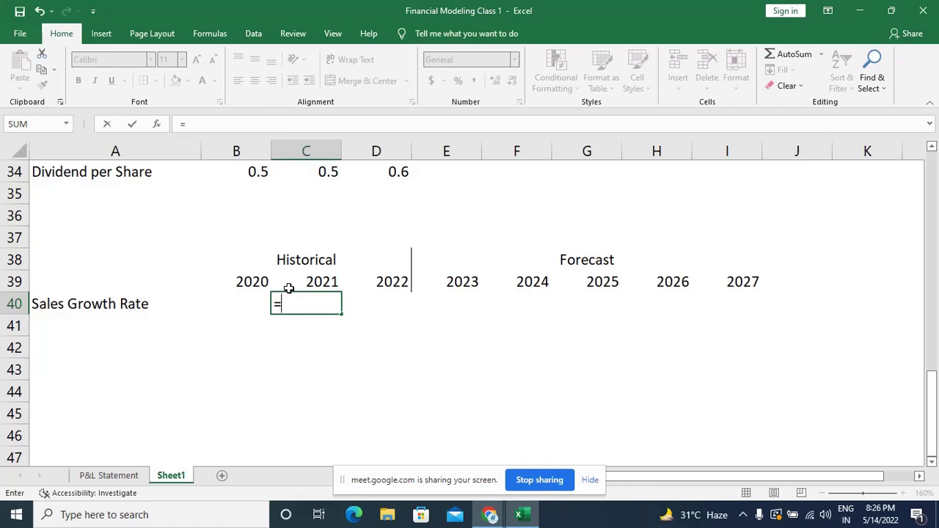
left_click(289, 287)
key("Up")
key("Up")
key("Up")
key("Up")
key("Up")
key("Up")
key("Up")
key("Up")
key("Up")
key("Up")
key("Up")
key("Up")
key("Up")
key("Up")
key("Up")
key("Up")
key("Up")
key("Up")
key("Up")
key("Up")
key("Up")
key("Up")
key("Up")
key("Up")
key("Up")
key("Up")
key("Up")
key("Up")
key("Up")
key("Up")
key("Up")
key("Up")
key("Up")
key("Up")
key("Up")
key("Up")
key("Up")
key("Up")
key("Down")
key("Down")
key("Down")
key("Down")
key("Down")
key("Down")
key("Down")
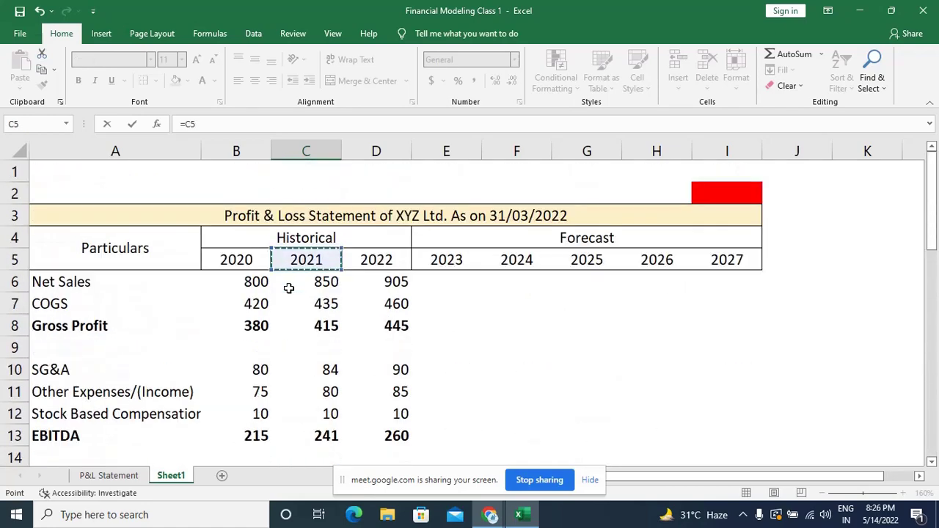
key("Up")
key("Up")
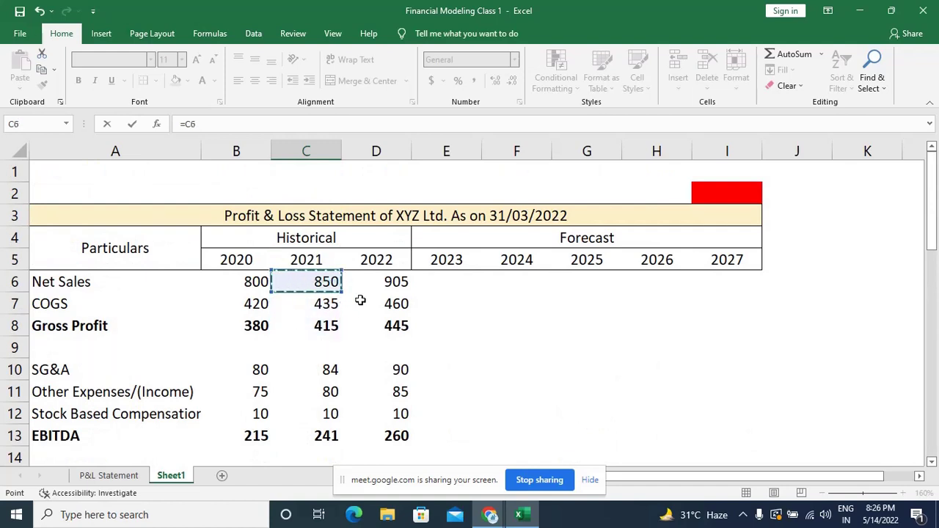
type("/")
key("Up")
key("Up")
key("Up")
key("Up")
key("Up")
key("Up")
key("Up")
key("Up")
key("Up")
key("Up")
key("Up")
key("Up")
key("Up")
key("Up")
key("Up")
key("Up")
key("Up")
key("Up")
key("Up")
key("Up")
key("Down")
key("Down")
key("Down")
key("Down")
key("Down")
key("Down")
key("Down")
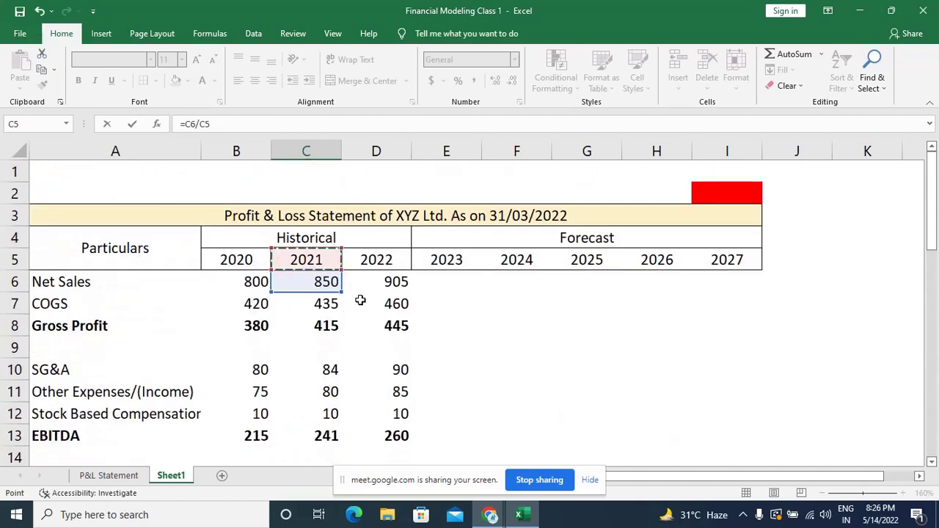
key("Up")
key("Up")
key("Left")
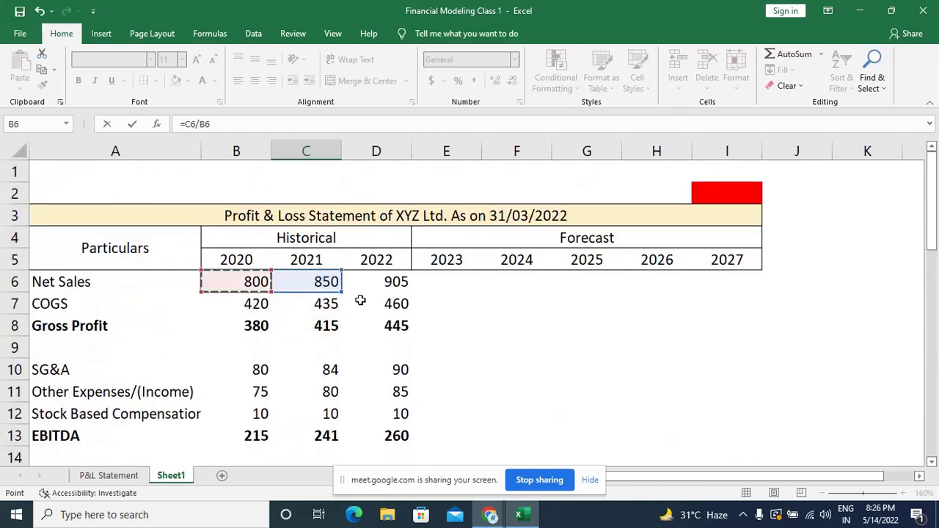
type("-1")
key("Return")
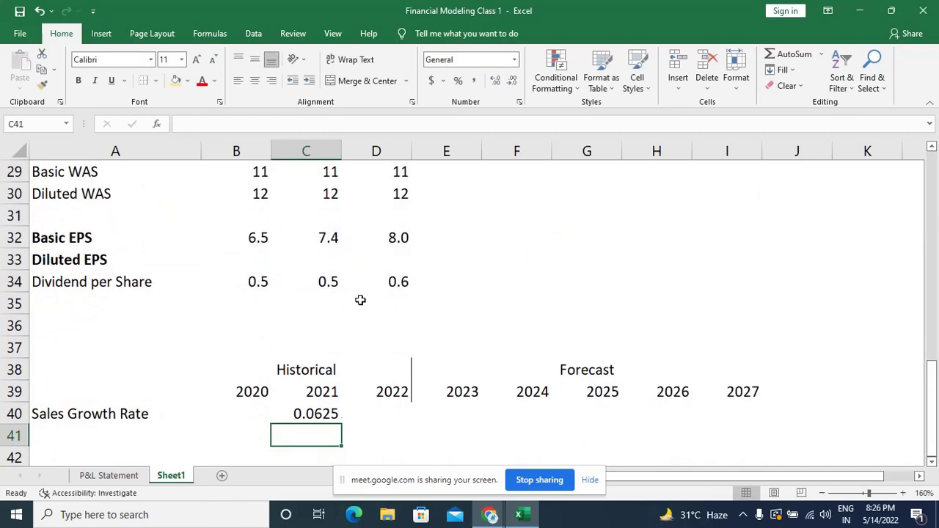
Format the 2021 Sales Growth Rate cell C40 as a percentage and clear its formula.
key("Up")
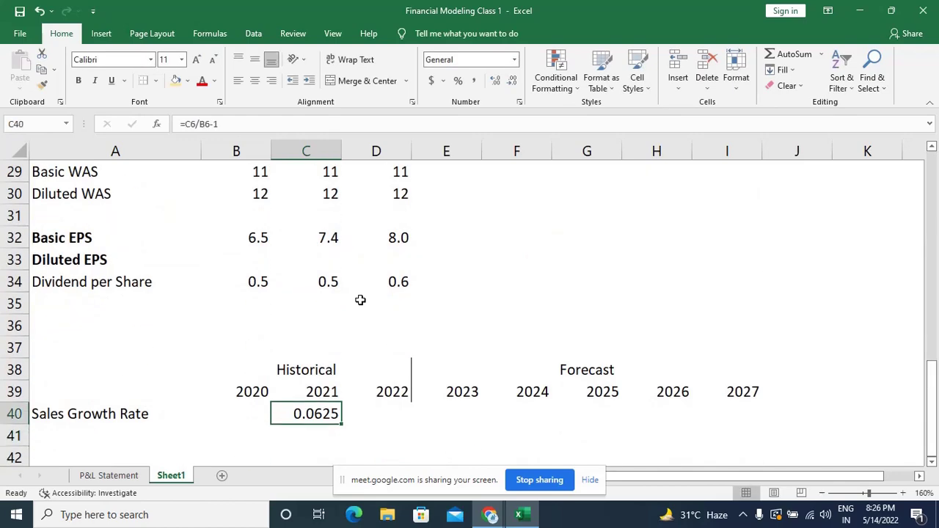
key("ctrl+shift+5")
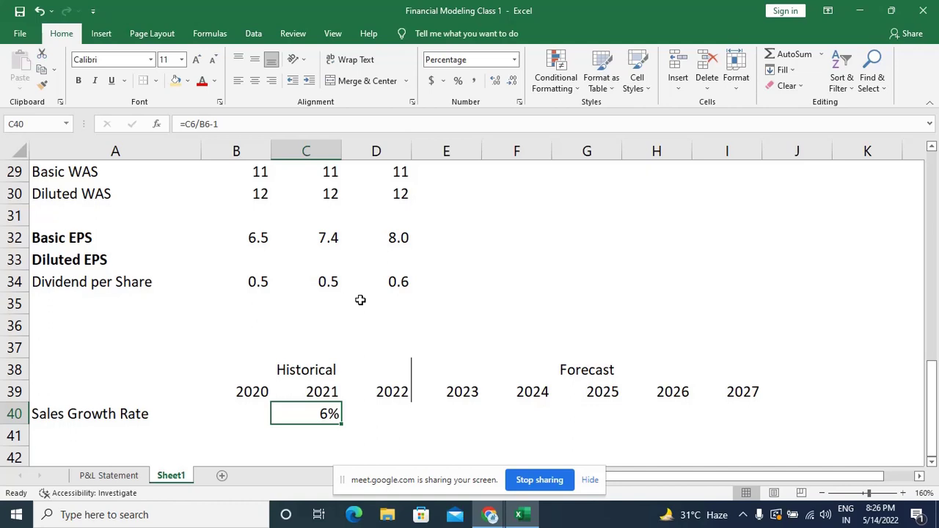
key("Delete")
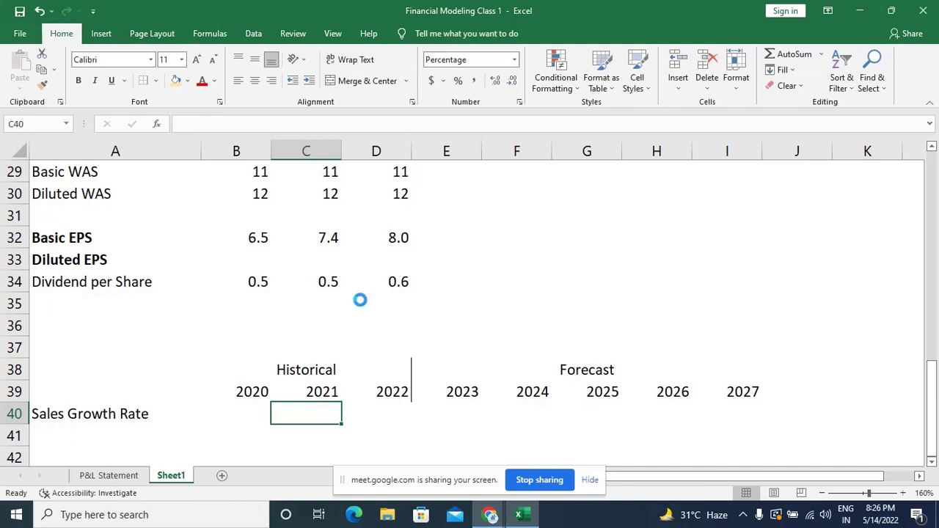
Re-enter the growth formula =C6/B6-1 in the emptied cell C40, dividing 2021 Net Sales by 2020 Net Sales.
type("=")
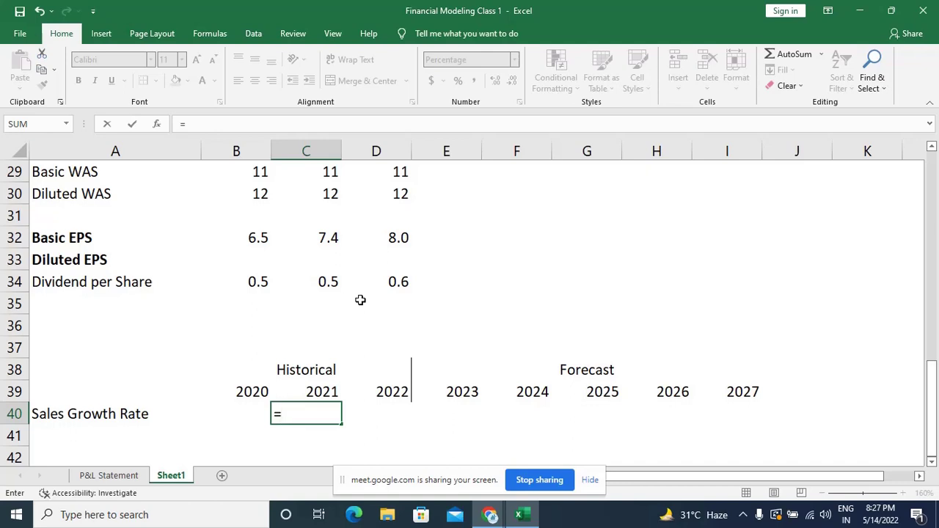
key("Up")
key("Up")
key("Up")
key("Up")
key("Up")
key("Up")
key("Up")
key("Up")
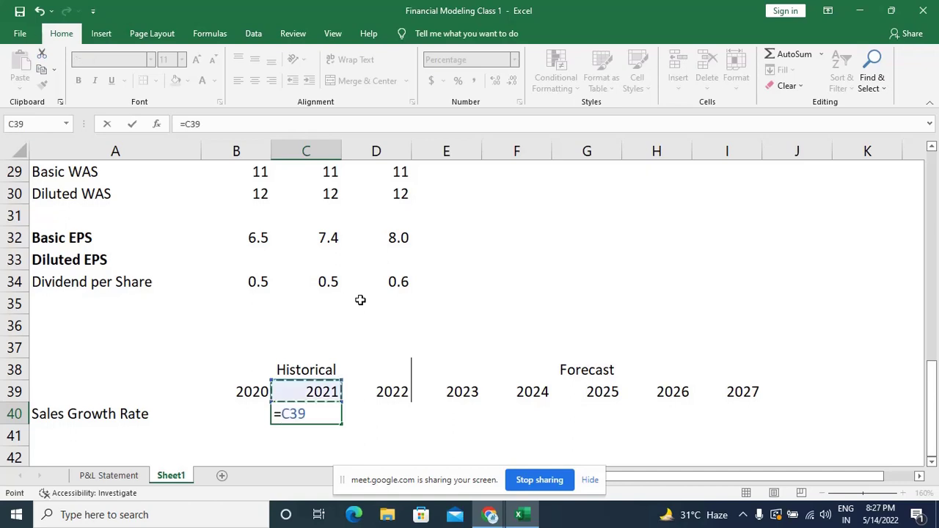
key("Up")
key("Up")
key("Up")
key("Up")
key("Up")
key("Up")
key("Up")
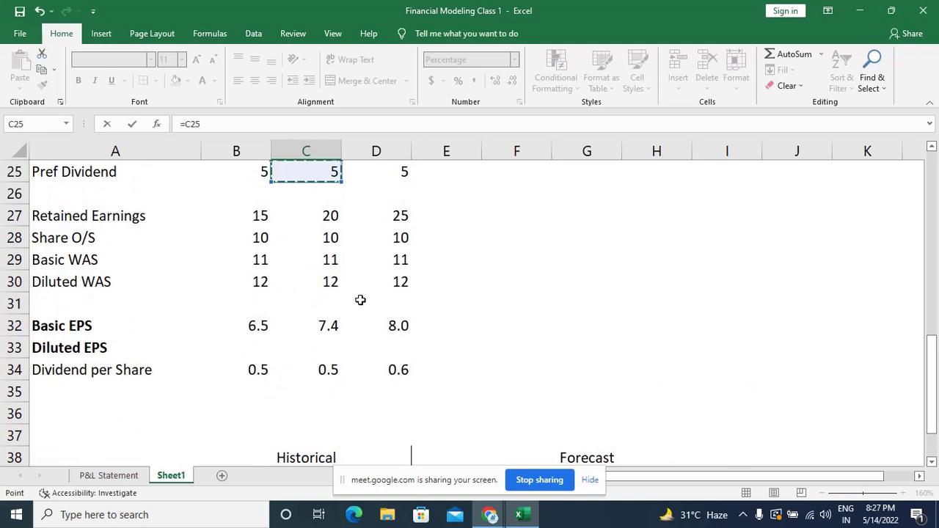
key("Right")
key("Home")
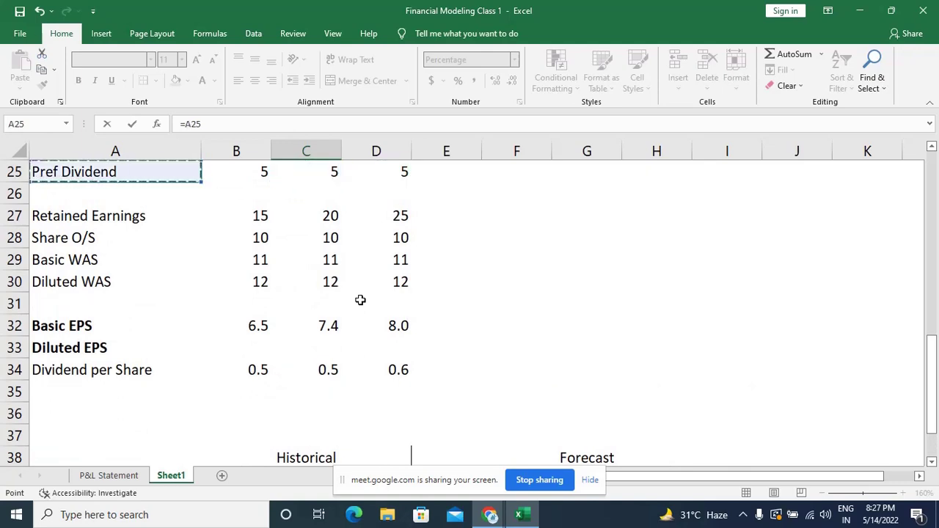
key("ctrl+Right")
key("Left")
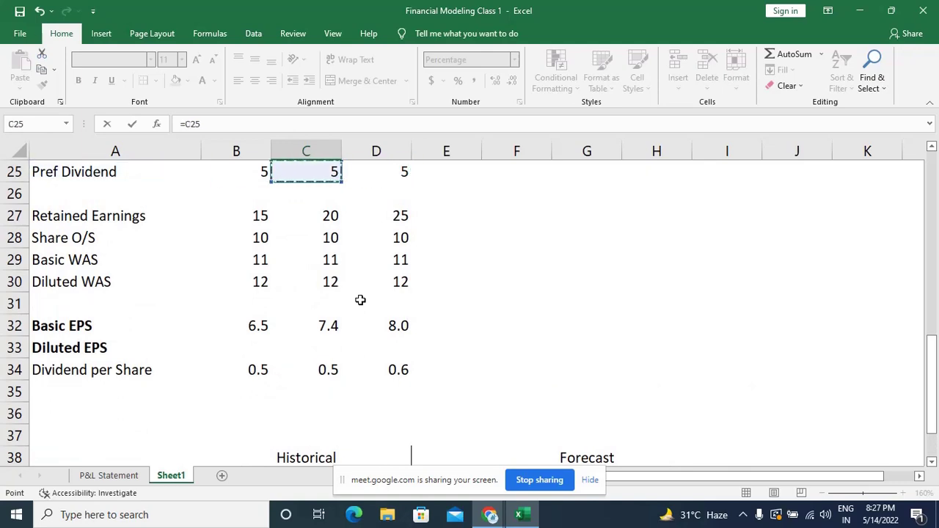
key("Up")
key("Up")
key("Up")
key("Up")
key("Up")
key("Up")
key("Up")
key("Up")
key("Up")
key("Up")
key("Up")
key("Up")
key("Up")
key("Up")
key("Up")
key("Up")
key("Up")
key("Up")
key("Up")
key("Up")
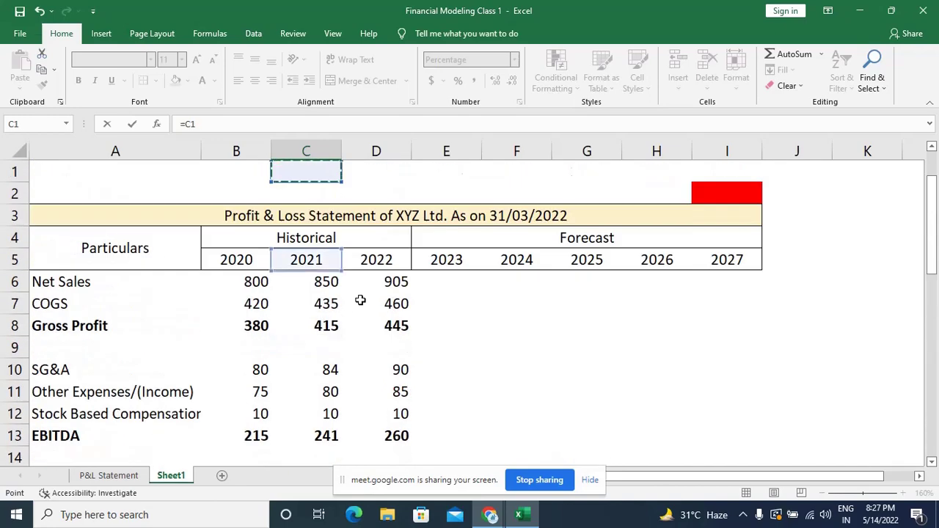
key("Down")
key("Down")
key("Down")
key("Down")
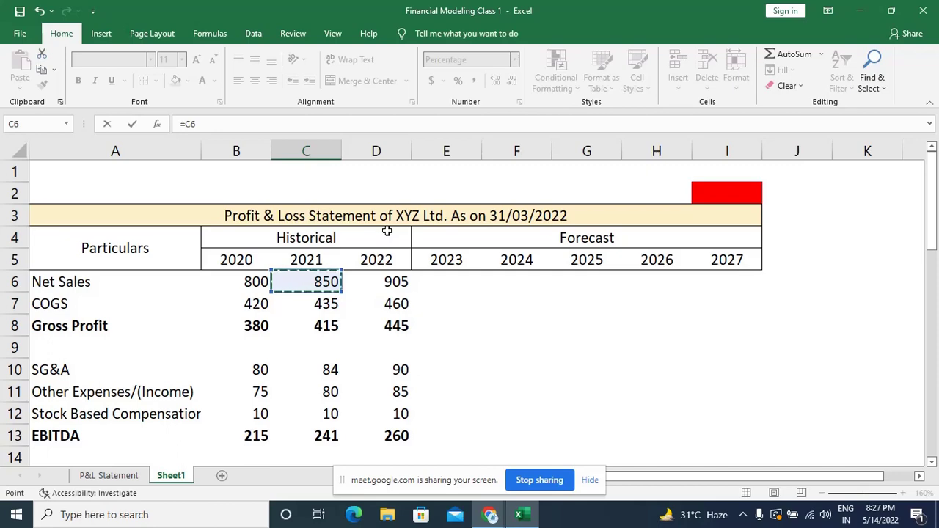
type("/")
key("Up")
key("Page_Up")
key("Page_Up")
key("Up")
key("Up")
key("Up")
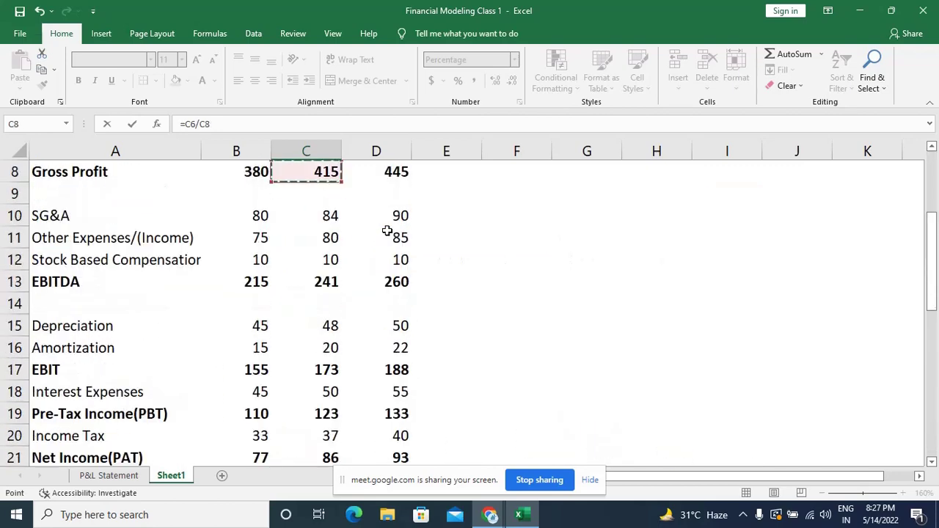
key("Up")
key("Up")
key("Up")
key("Up")
key("Up")
key("Up")
key("Up")
key("Down")
key("Down")
key("Down")
key("Down")
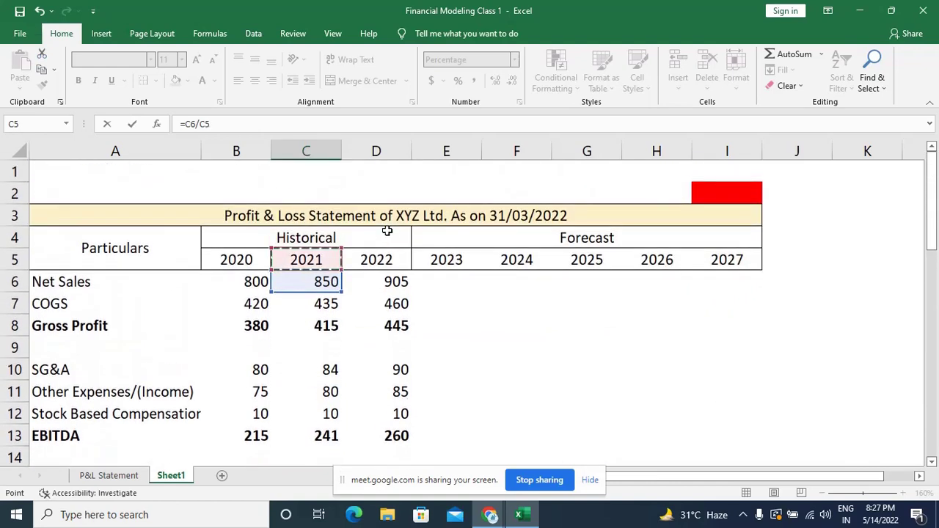
key("Down")
key("Left")
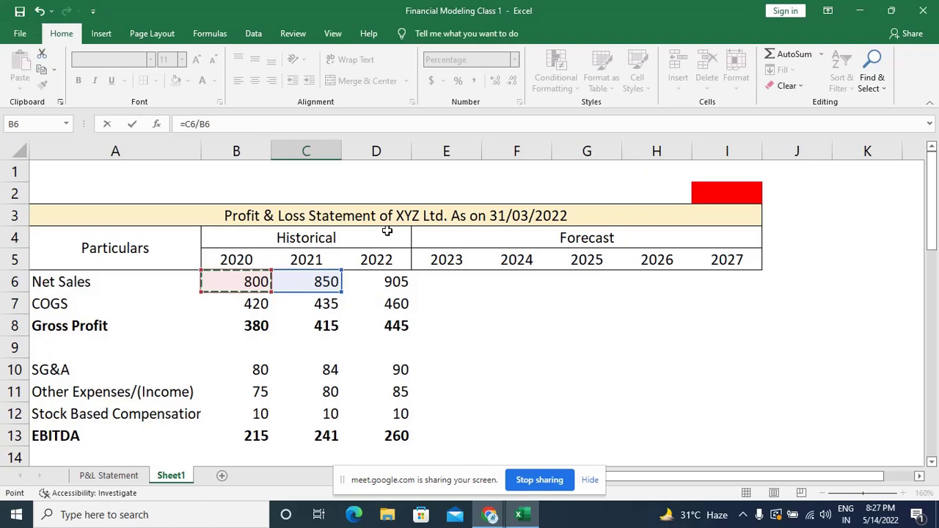
type("-1")
key("Return")
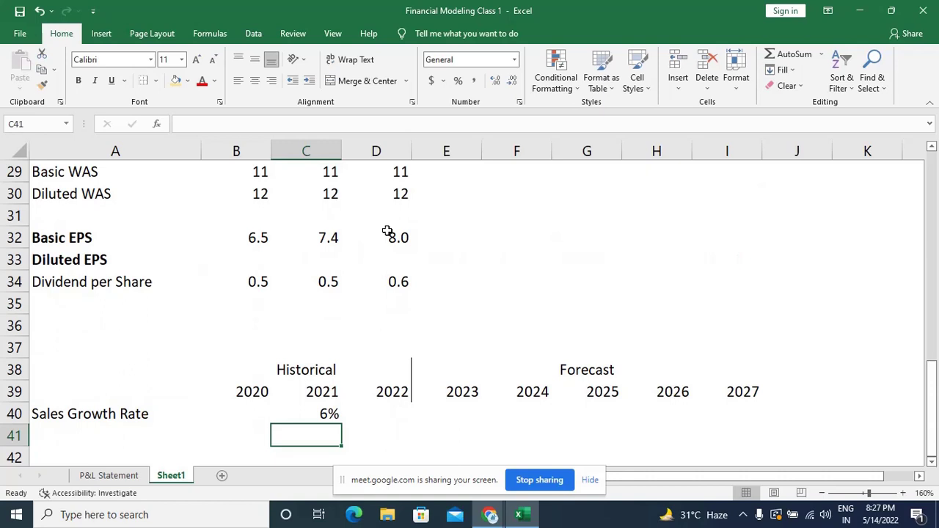
type("=")
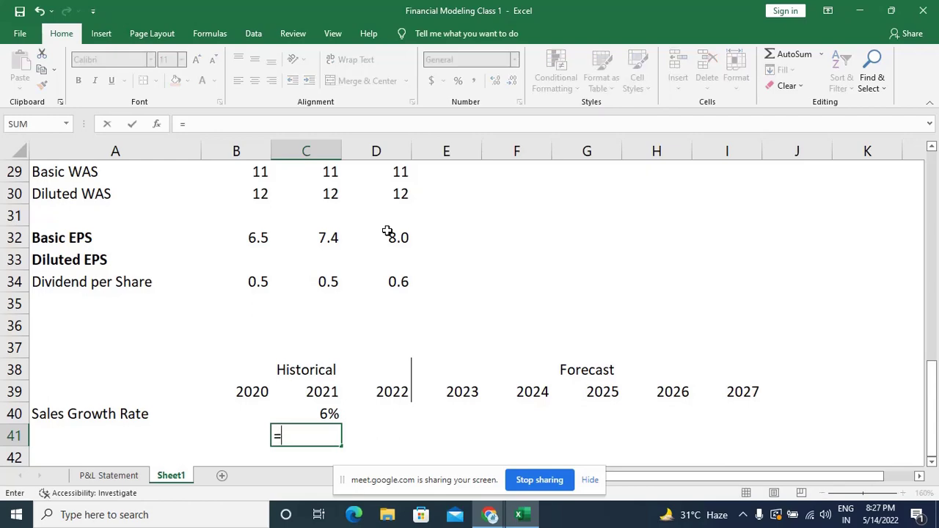
key("Up")
key("Up")
key("Up")
key("Up")
key("Up")
key("Up")
key("Up")
key("Up")
key("Up")
key("Up")
key("Up")
key("Up")
key("Up")
key("Up")
key("Up")
key("Up")
key("Up")
key("Up")
key("Up")
key("Up")
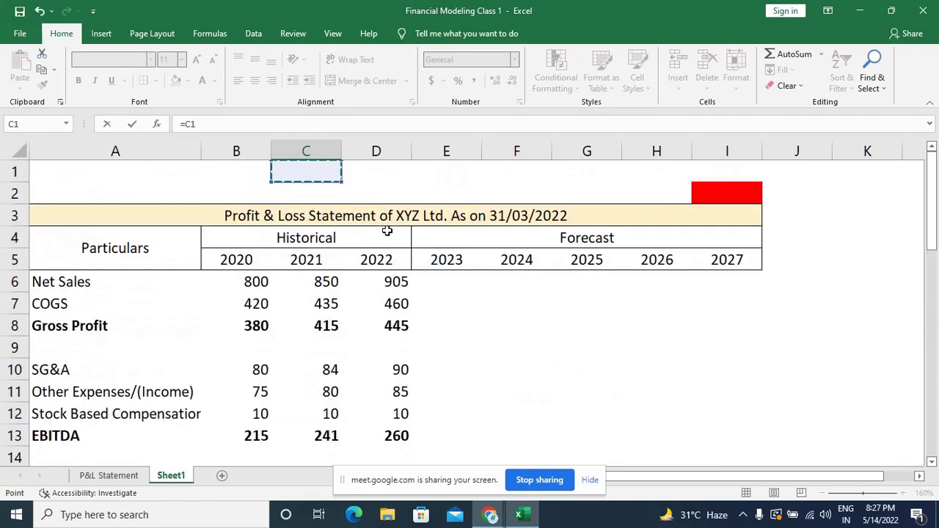
key("Down")
key("Down")
key("Down")
key("Down")
key("Down")
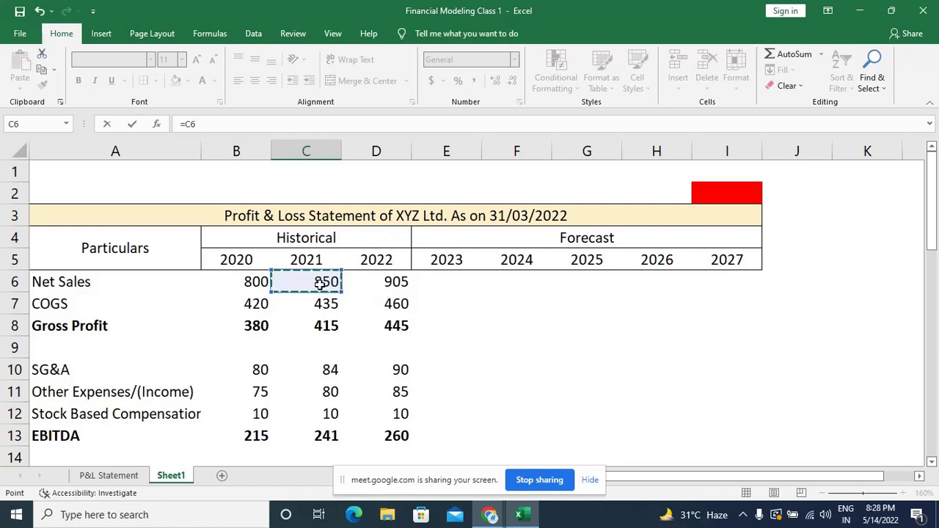
key("BackSpace")
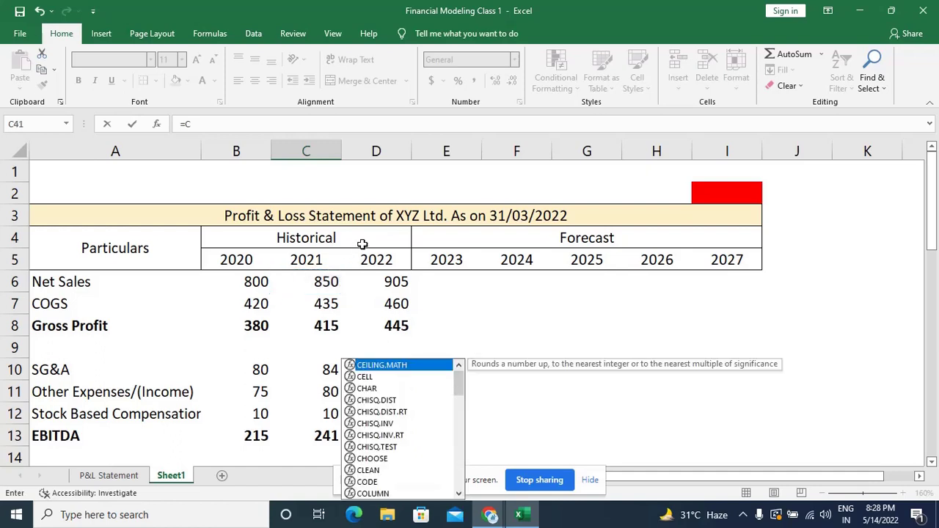
key("BackSpace")
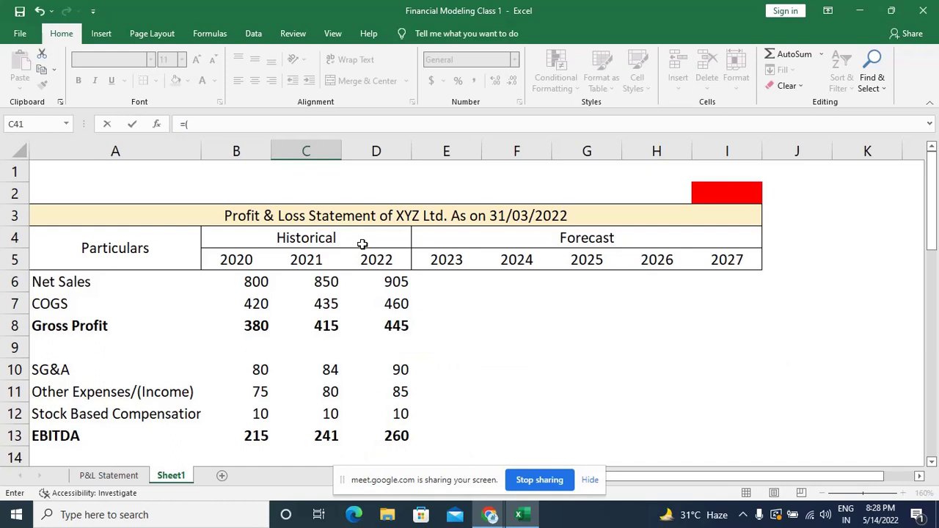
left_click(616, 295)
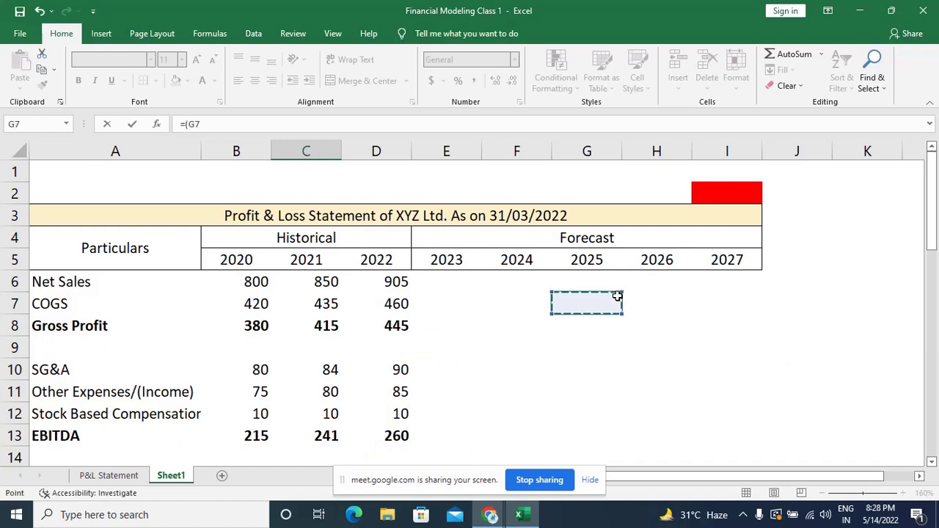
key("Escape")
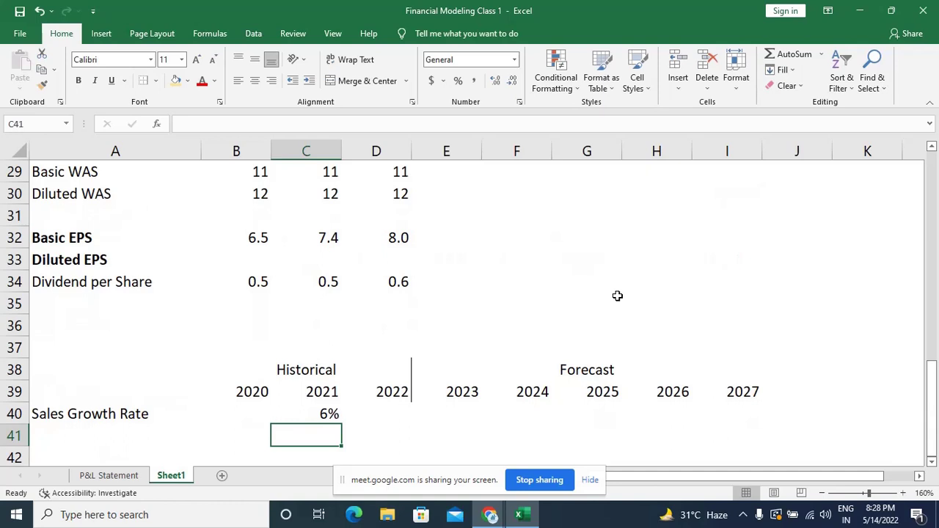
Write the sales growth calculation (850-800)/800) as plain text in the Net Sales row's 2025 cell, G6.
scroll(617, 295, "up", 9)
left_click(567, 288)
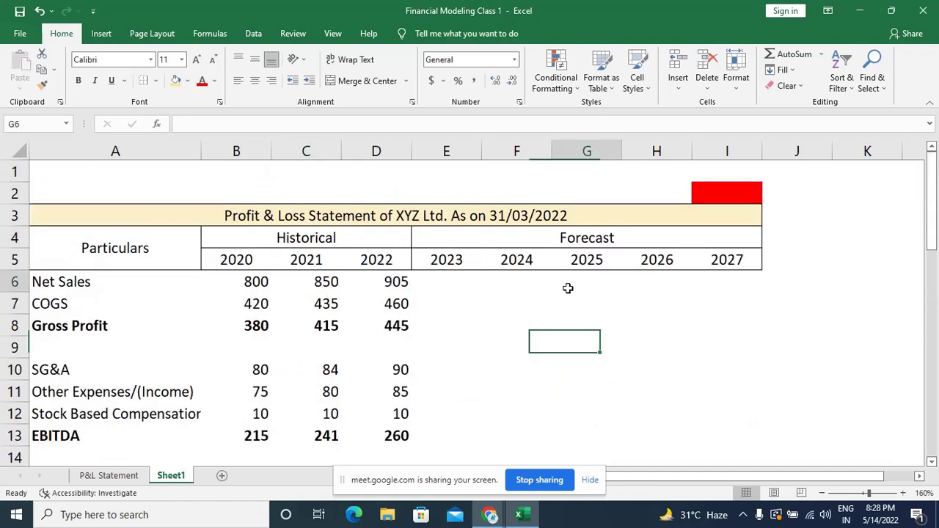
type("(")
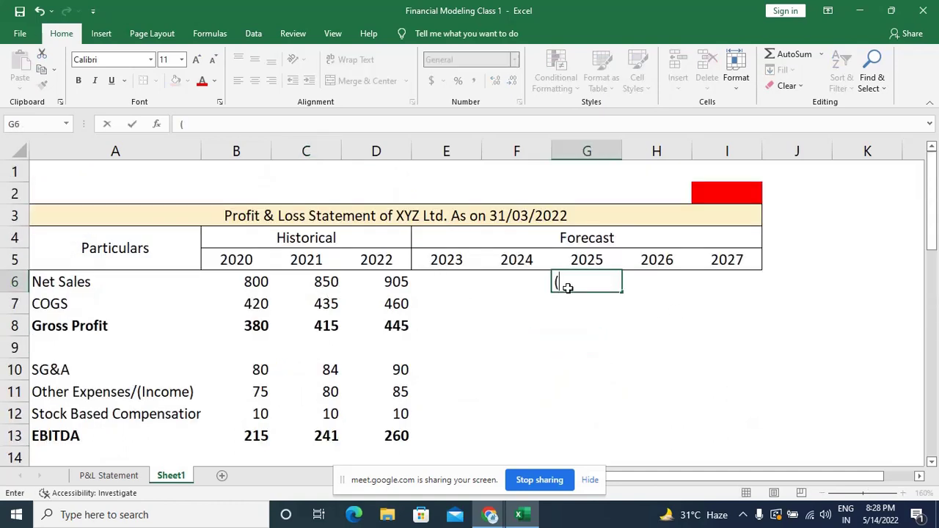
type("850-8")
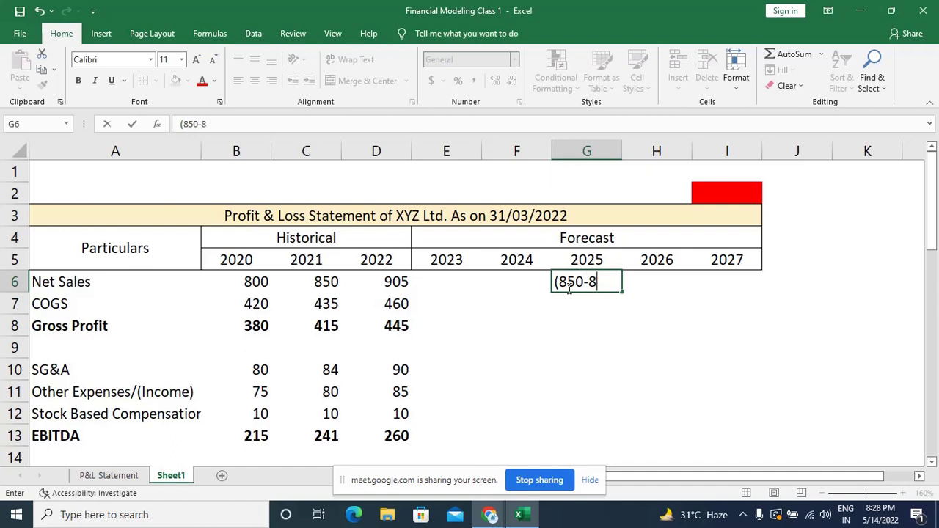
type("00)/800")
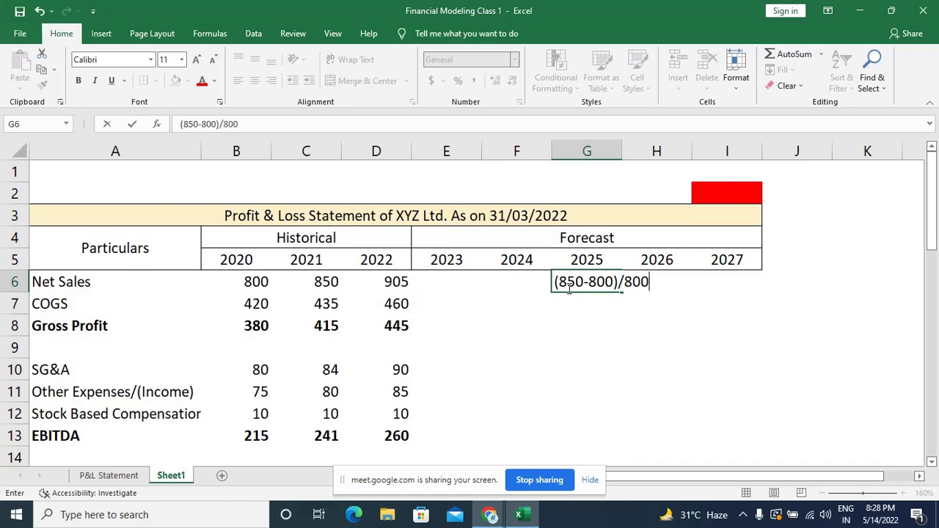
type(")")
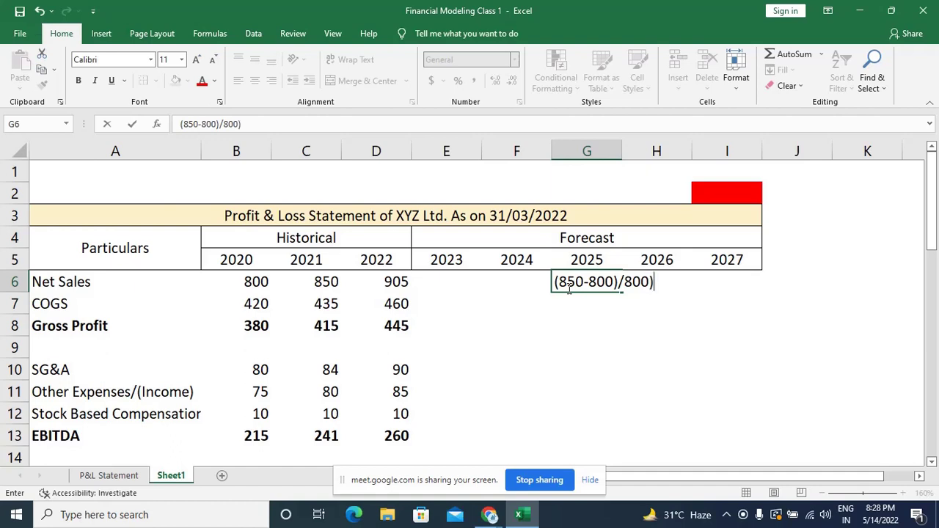
key("Left")
key("Left")
key("Right")
key("Right")
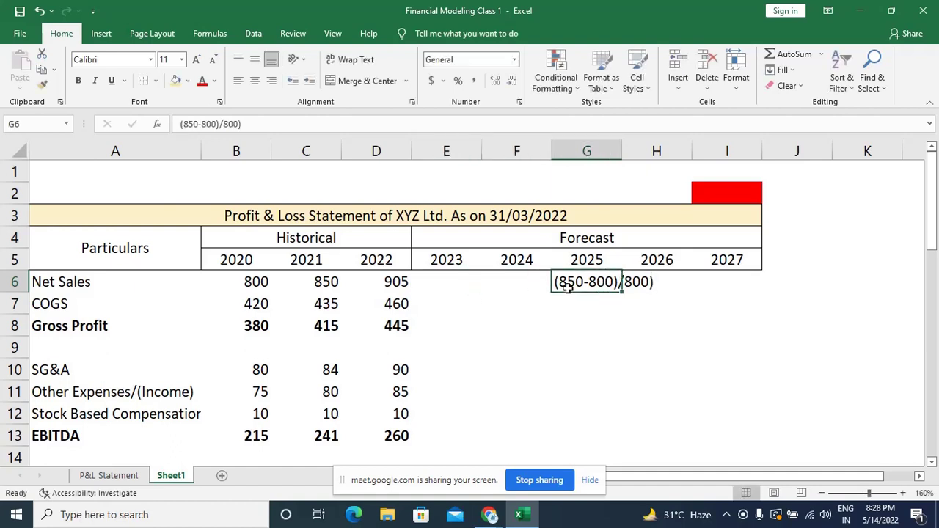
Turn the text in G6 into the working formula =((850-800)/800)*100.
key("F2")
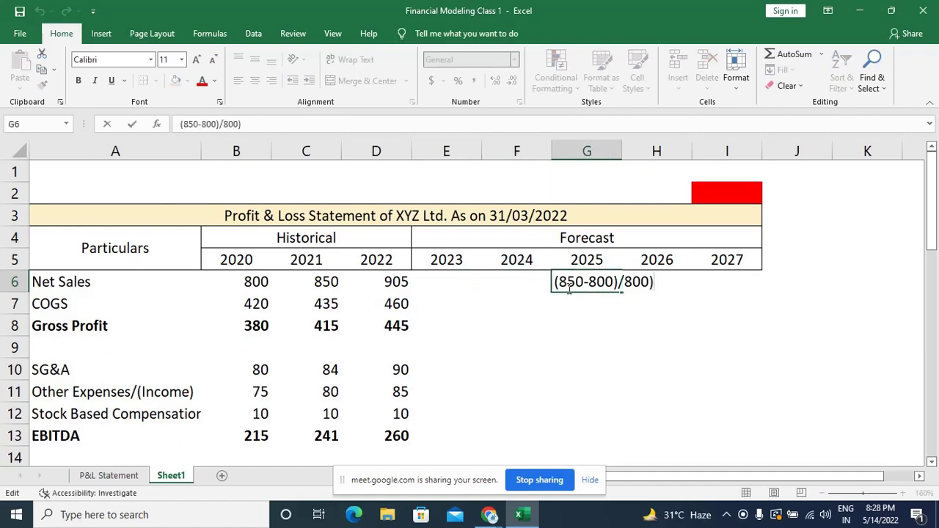
key("Left")
key("Left")
key("Left")
key("Left")
key("Left")
key("Left")
key("Left")
key("Left")
key("Left")
key("Left")
key("Left")
key("Left")
key("Left")
key("Left")
type("(")
key("Left")
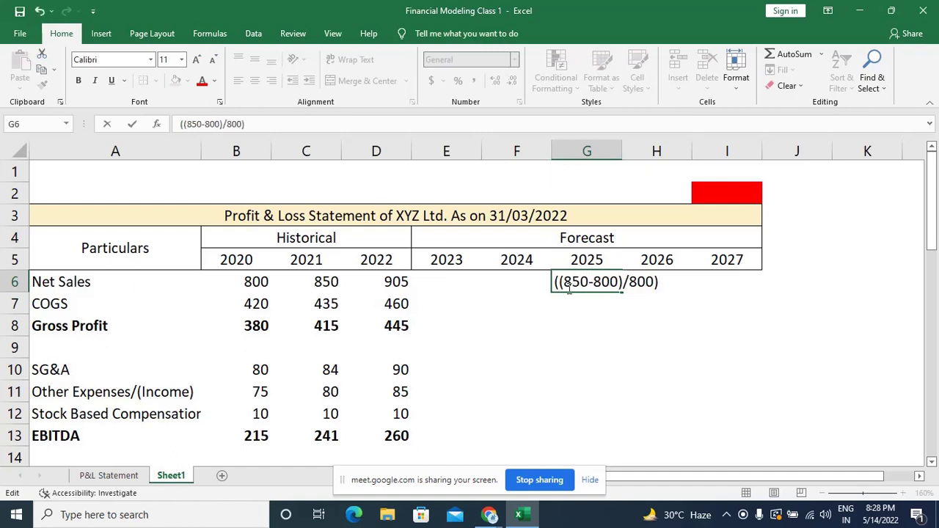
type("=")
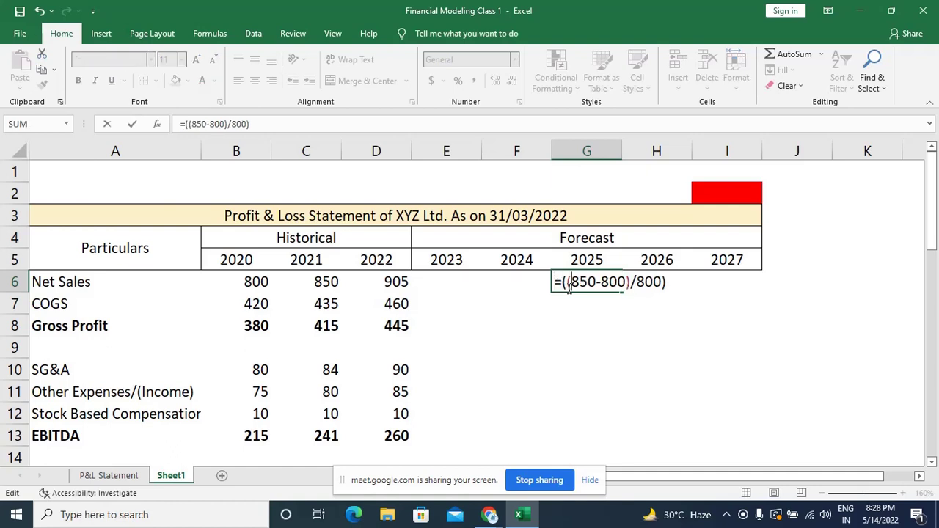
key("End")
type("*100")
key("Return")
left_click(568, 288)
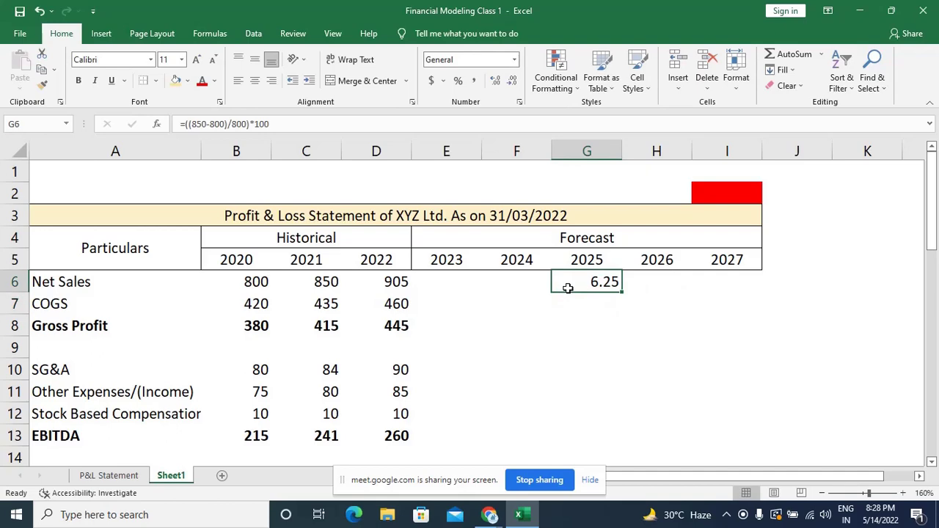
Show the 2021 Sales Growth Rate in C40 with two decimal places.
scroll(568, 287, "down", 11)
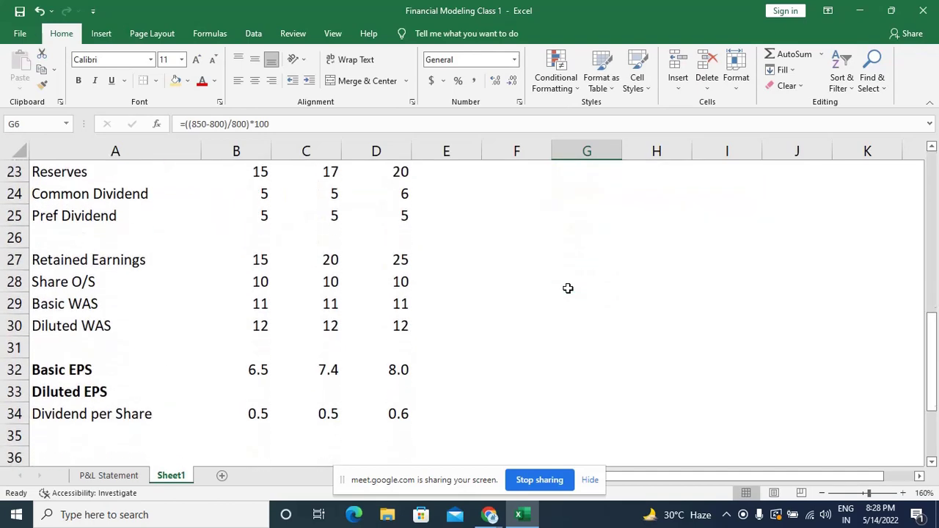
left_click(322, 281)
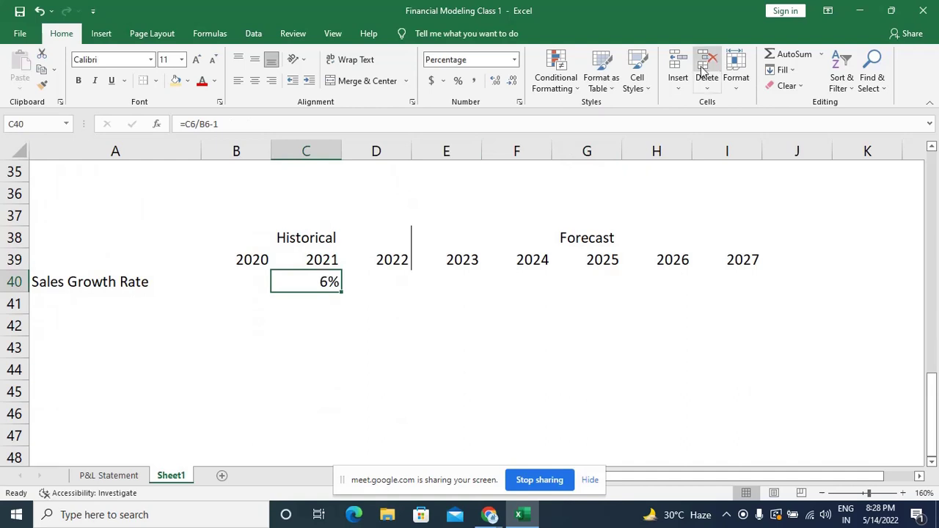
left_click(490, 83)
left_click(488, 84)
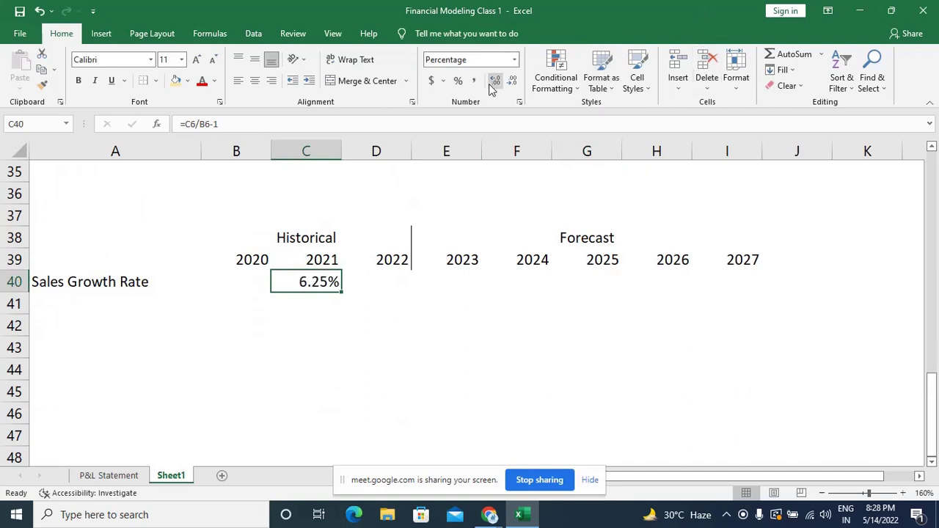
Calculate the 2021 sales growth with cell references in G7, using the formula =(C6-B6)/B6*100.
scroll(384, 300, "up", 11)
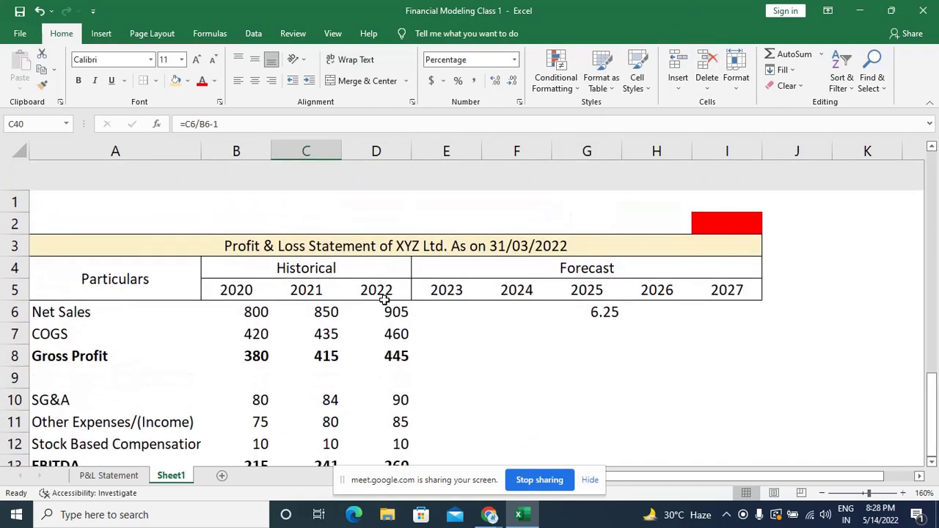
left_click(596, 282)
key("ctrl+shift+asciitilde")
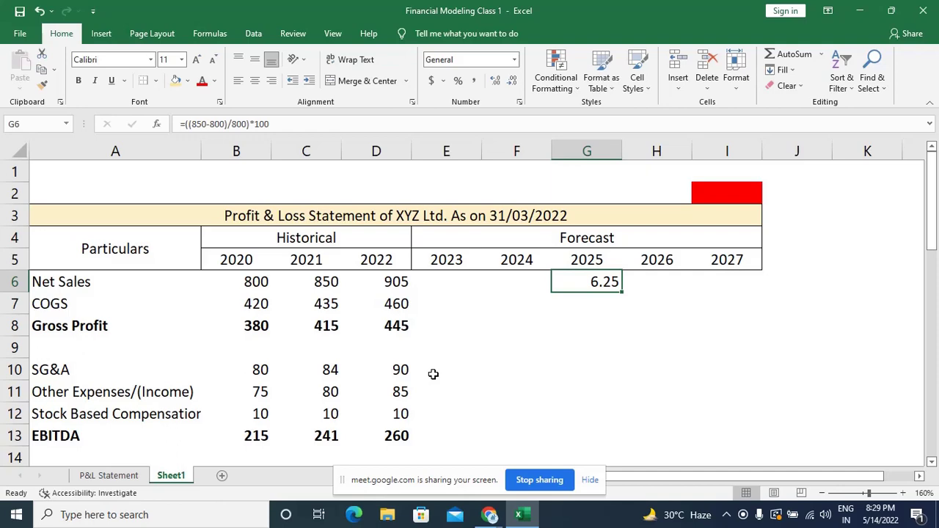
scroll(433, 374, "down", 5)
scroll(433, 374, "up", 5)
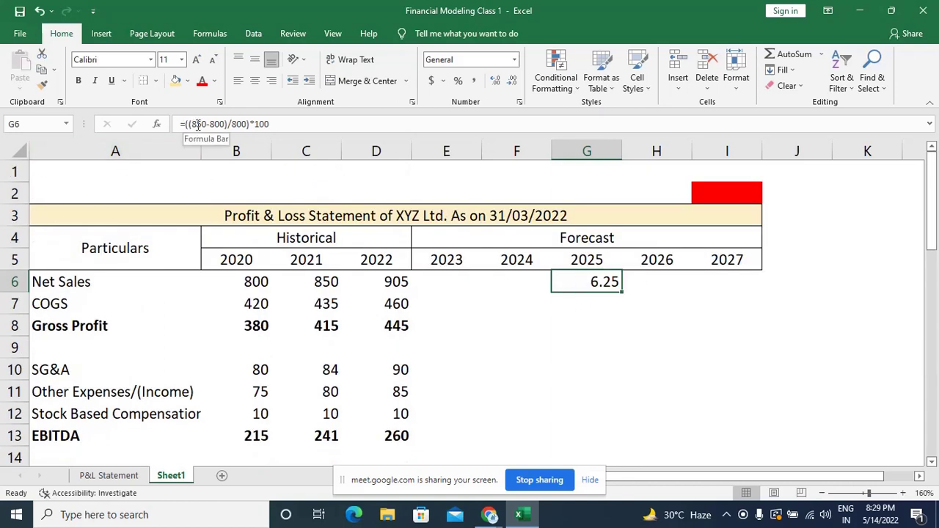
key("Return")
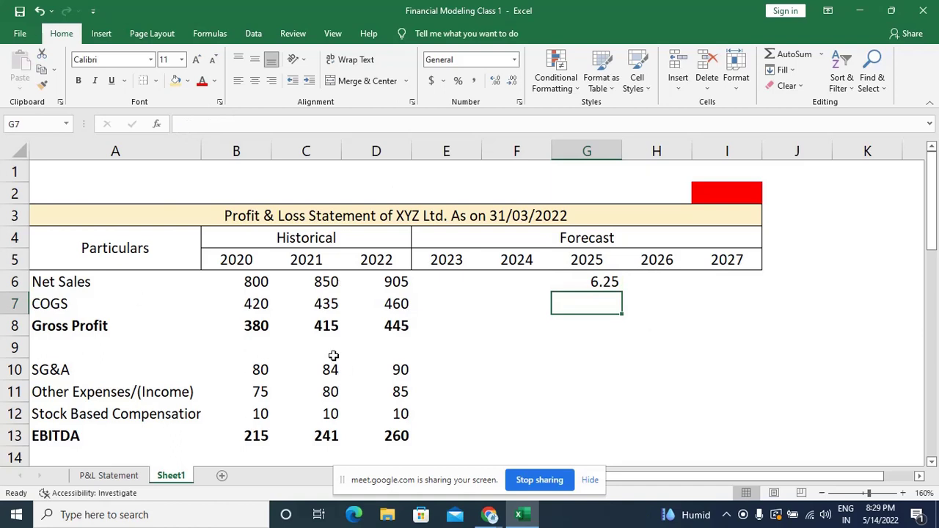
type("=(")
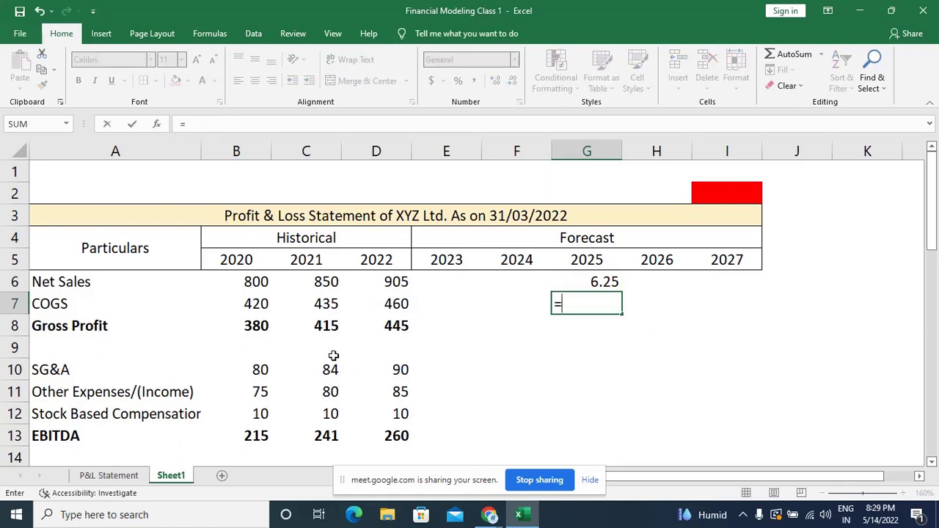
left_click(324, 283)
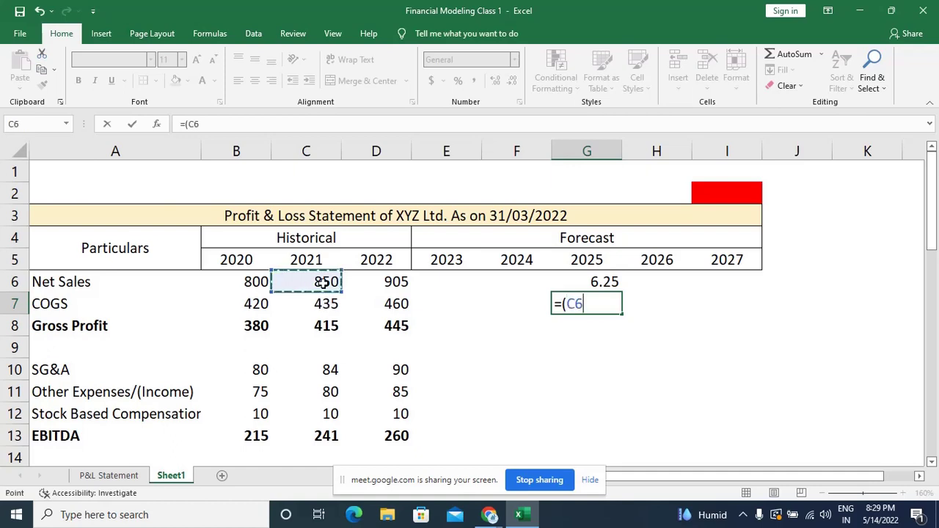
type("-")
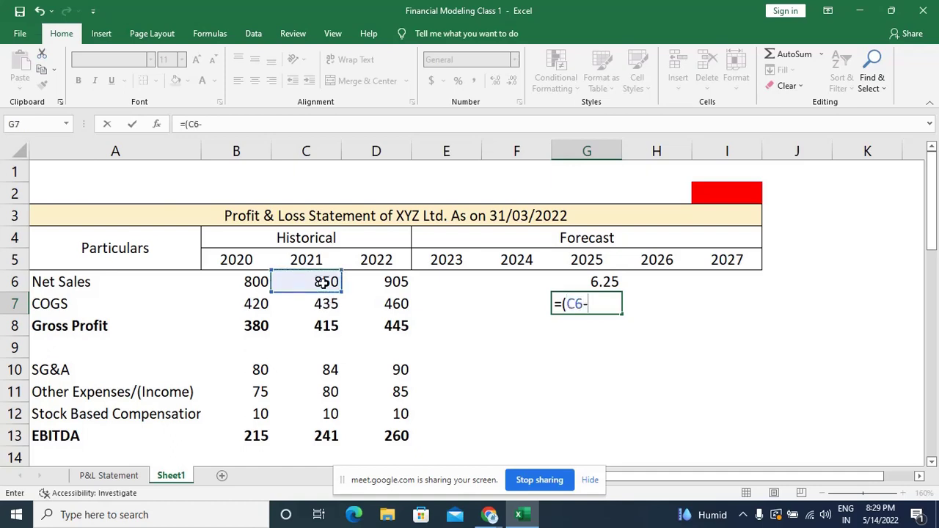
left_click(260, 283)
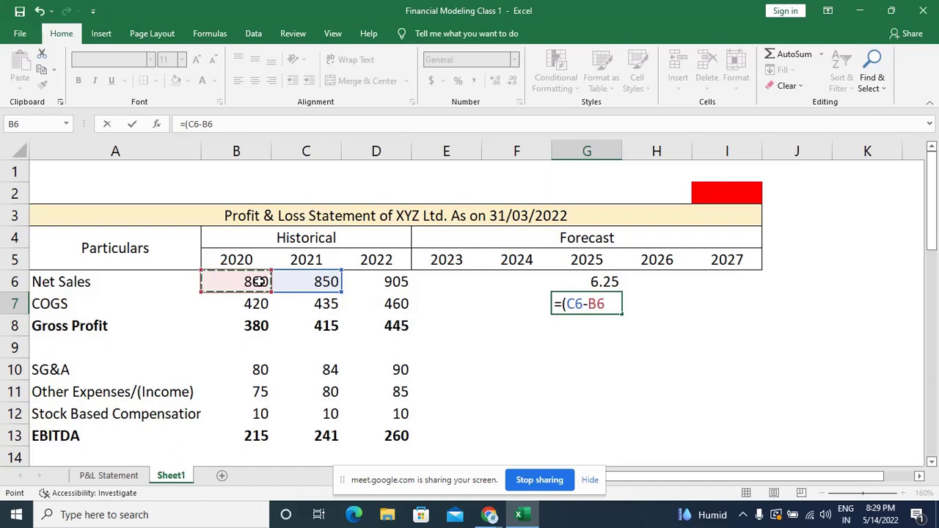
type(")")
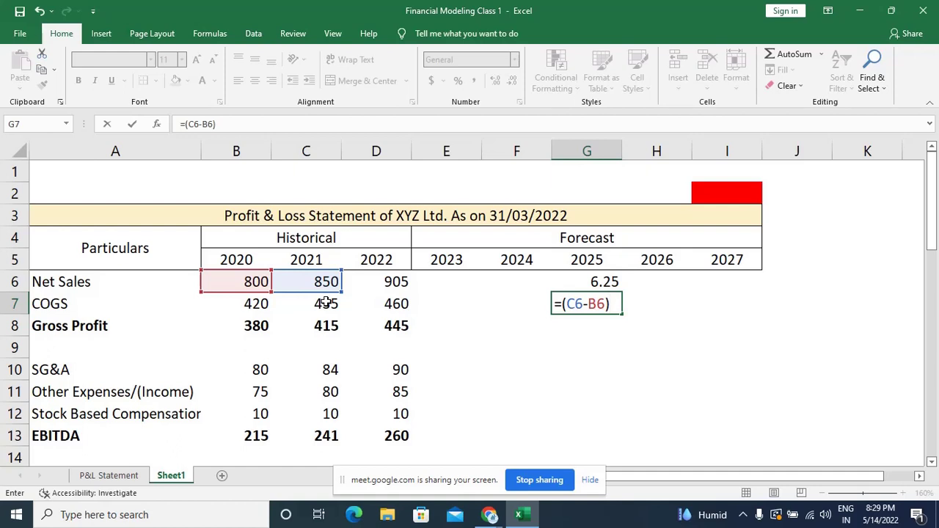
type("/")
left_click(248, 284)
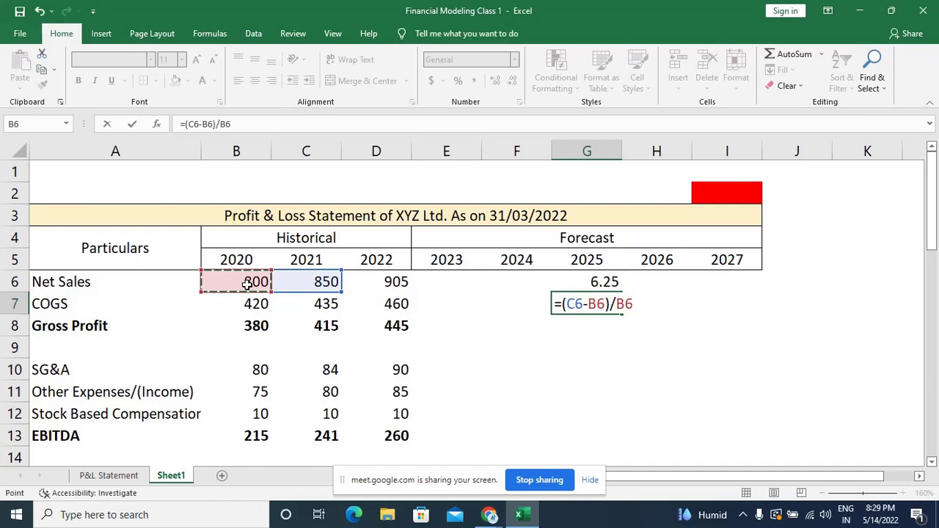
type("*100")
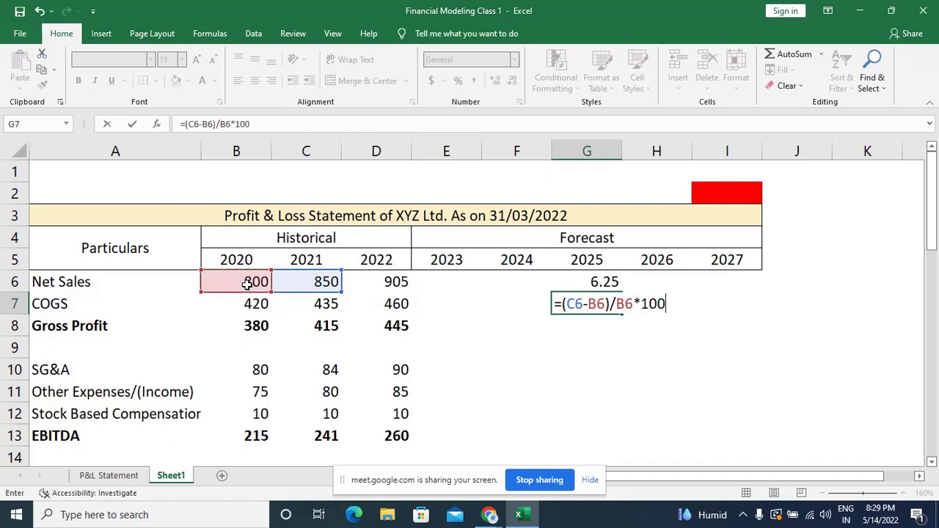
key("Return")
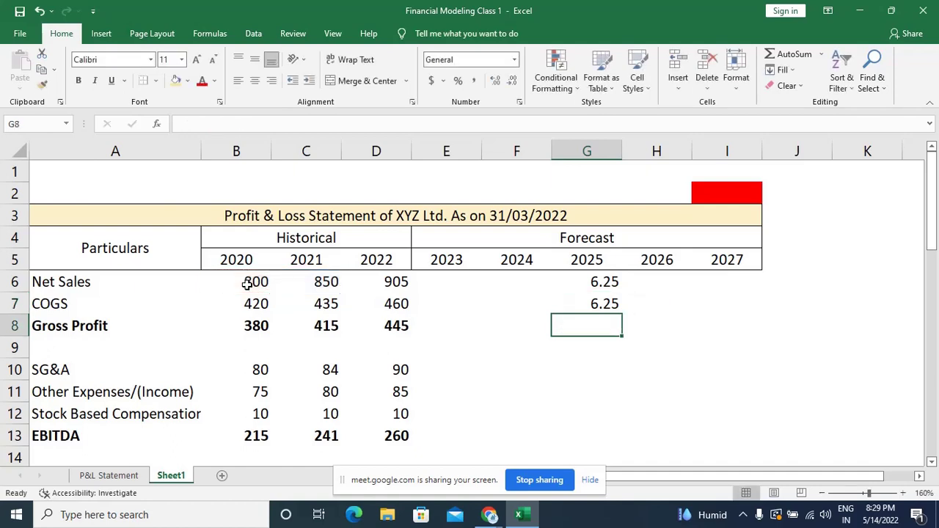
Clear the two trial growth calculations from G6:G7.
key("Up")
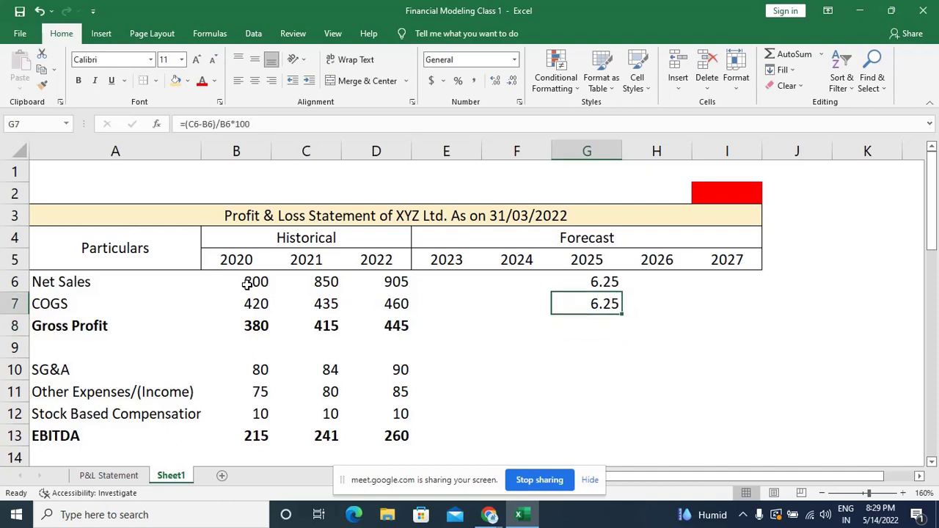
key("shift+Up")
key("Delete")
Clear the 2021 Sales Growth Rate formula from C40.
scroll(248, 285, "down", 9)
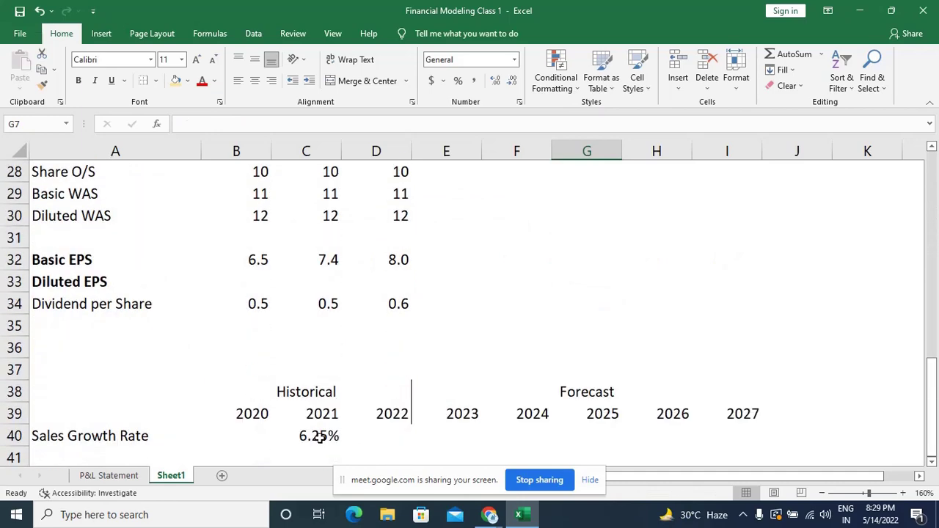
left_click(322, 436)
key("Delete")
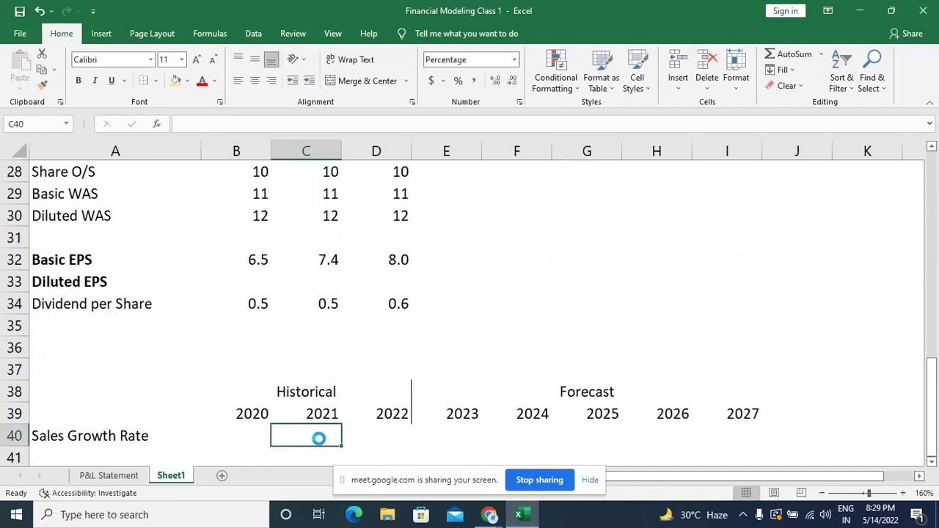
Calculate the 2021 Sales Growth Rate in C40 from Net Sales, using the formula =C6/B6-1.
type("=")
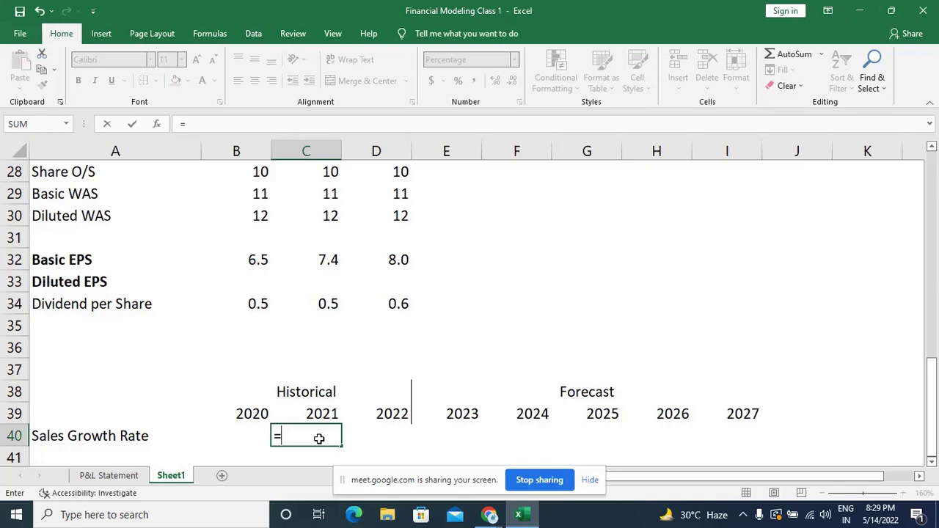
key("Up")
key("ctrl+Up")
key("ctrl+Up")
key("ctrl+Up")
key("ctrl+Up")
key("ctrl+Up")
key("ctrl+Up")
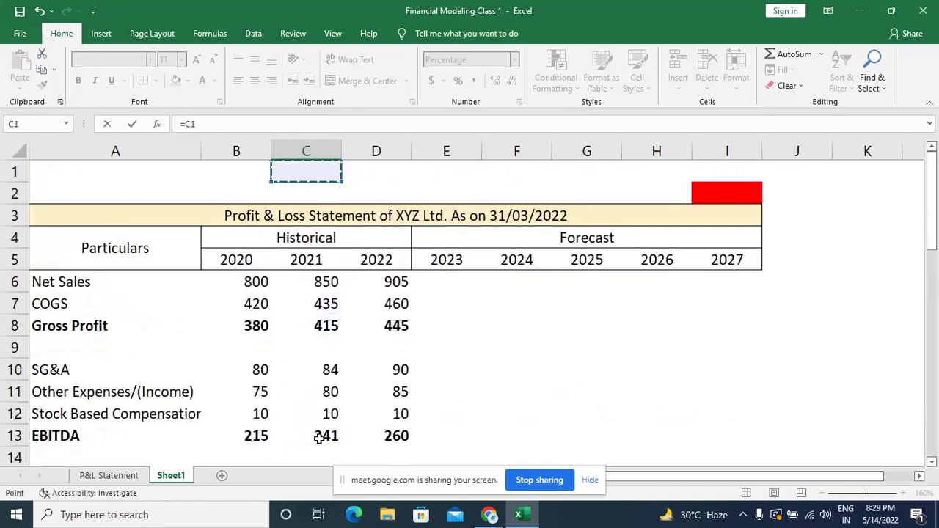
key("Down")
key("Down")
key("Down")
key("Down")
key("Down")
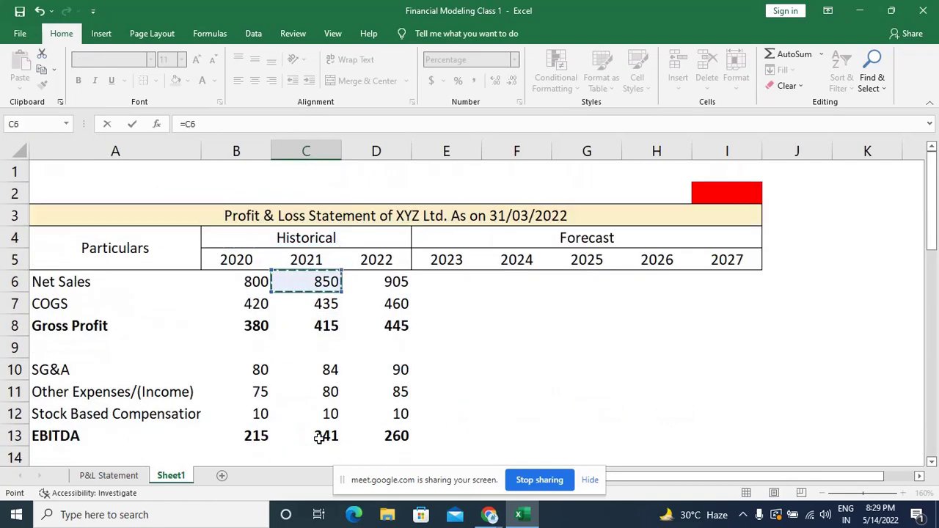
type("/")
key("Up")
key("ctrl+Up")
key("ctrl+Up")
key("ctrl+Up")
key("ctrl+Up")
key("ctrl+Up")
key("ctrl+Up")
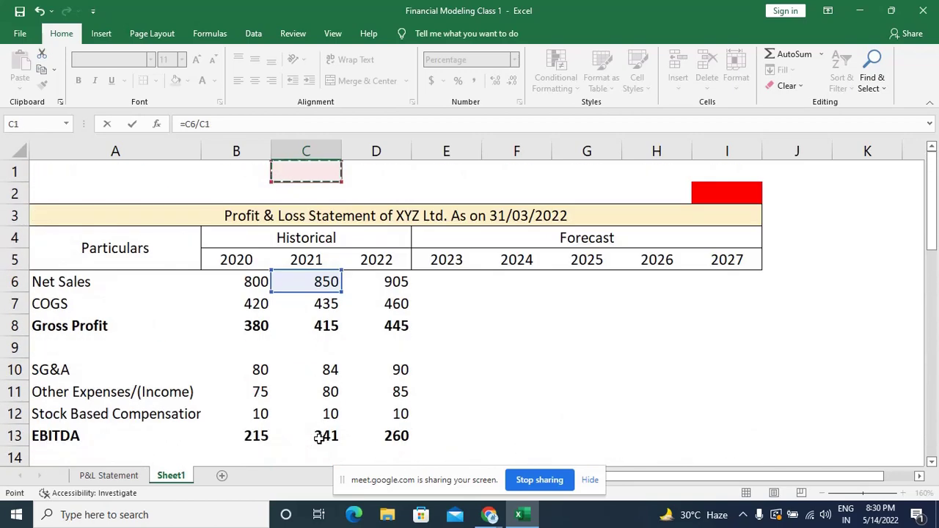
key("Down")
key("Down")
key("Down")
key("Right")
key("Down")
key("Down")
key("Left")
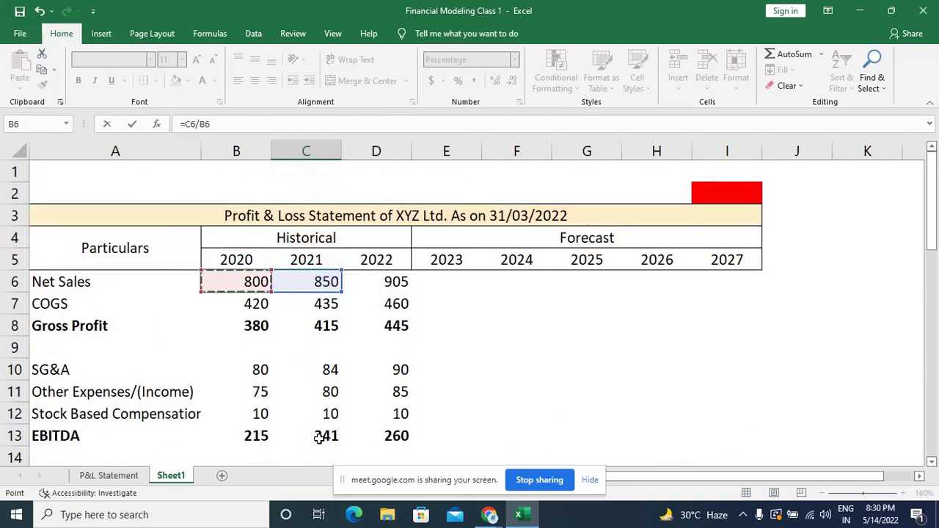
type("-1")
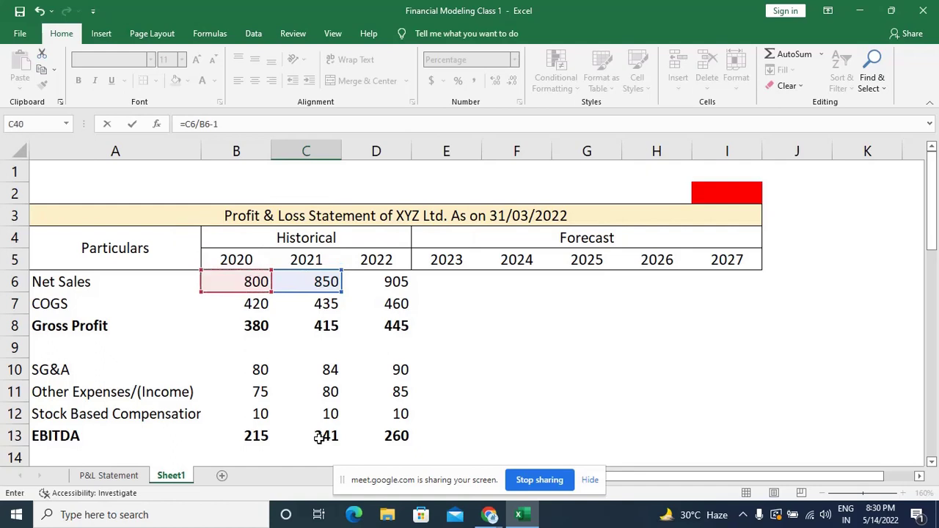
key("Return")
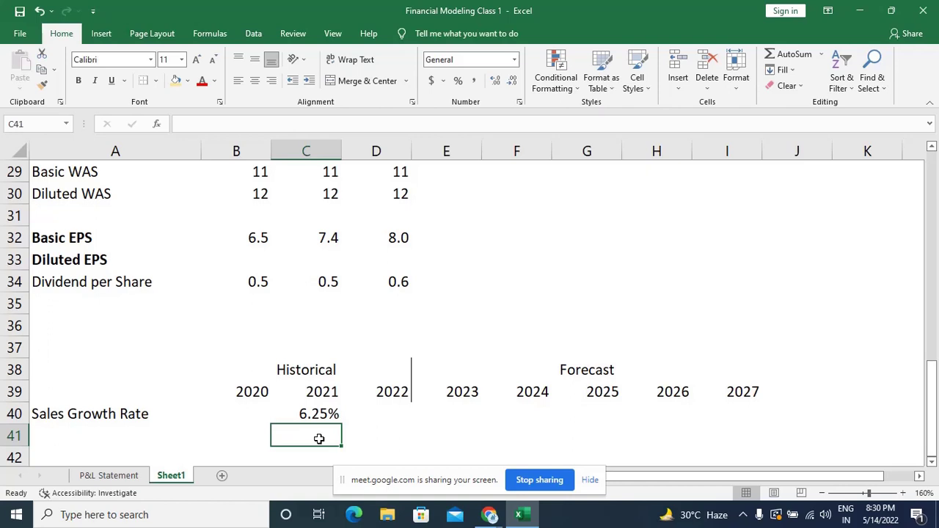
Fill the 2021 Sales Growth Rate formula across to 2022 in D40 and show both rates with one decimal place.
key("Up")
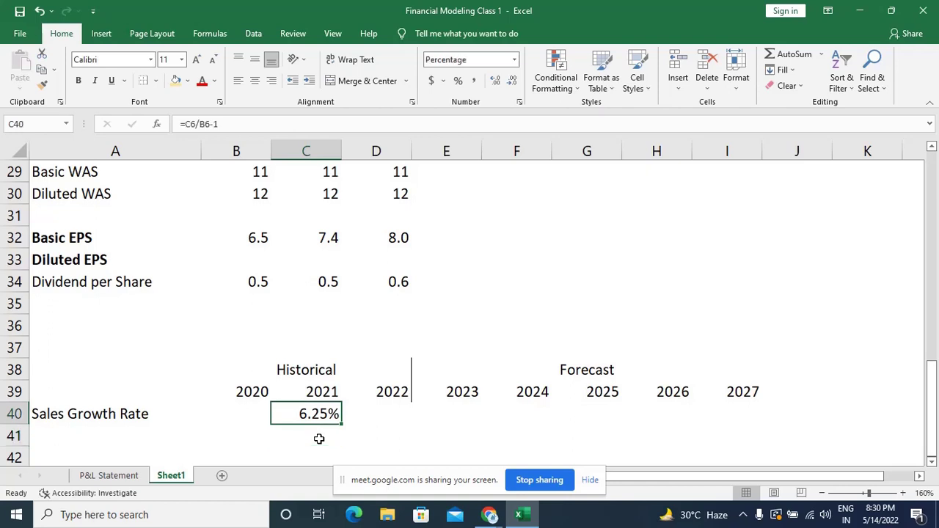
key("shift+Right")
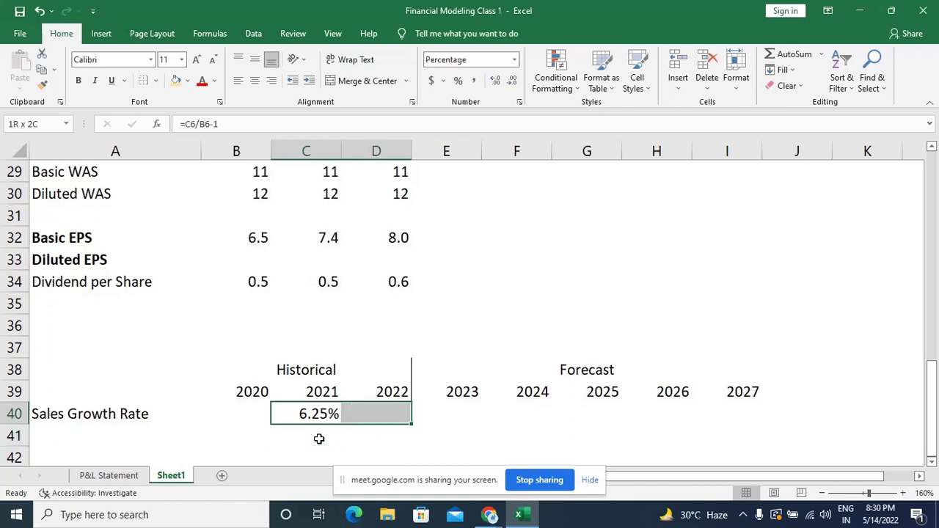
key("ctrl+r")
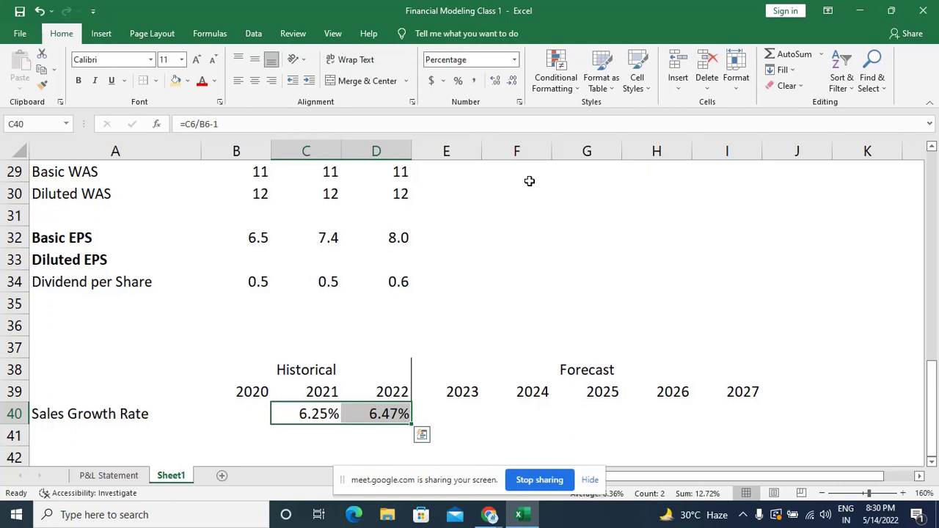
left_click(511, 80)
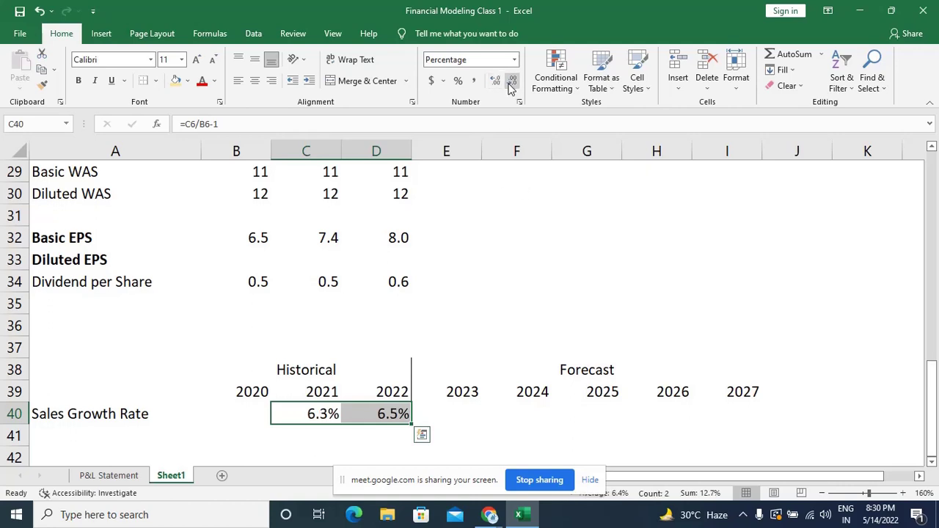
Copy the label "COGS As a % of Sales" from the P&L Statement sheet into A41 of Sheet1.
left_click(323, 433)
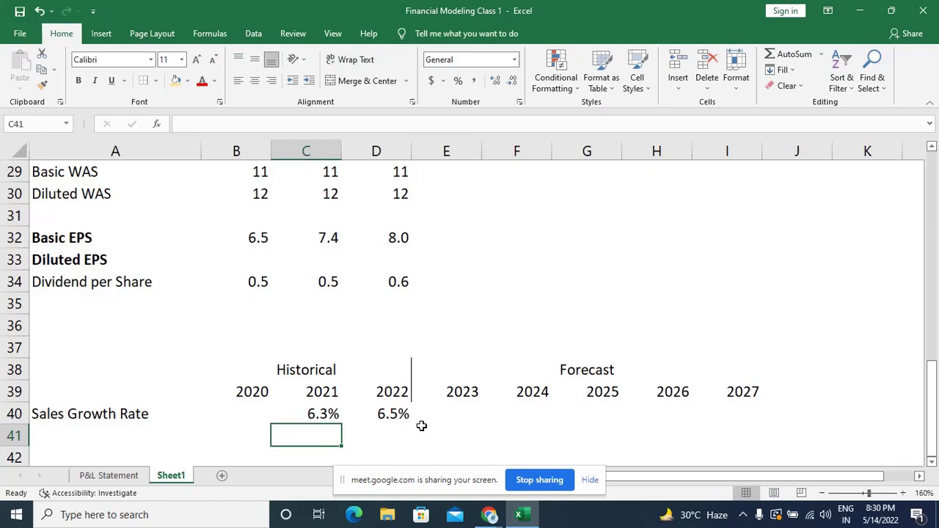
key("Left")
key("Left")
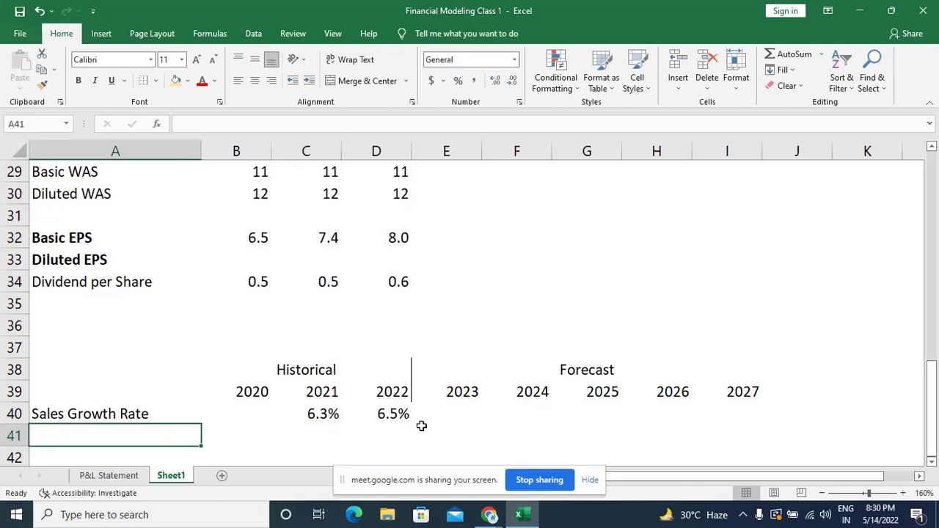
scroll(428, 391, "down", 2)
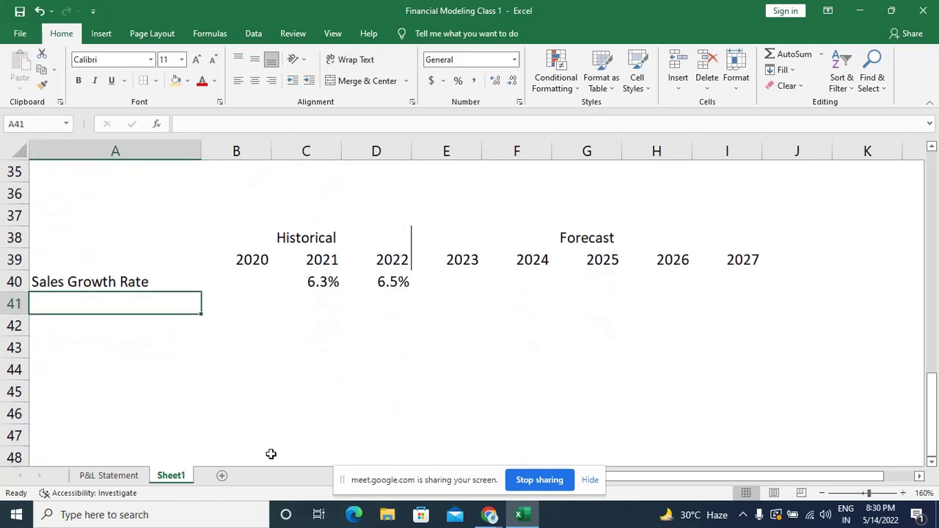
left_click(102, 476)
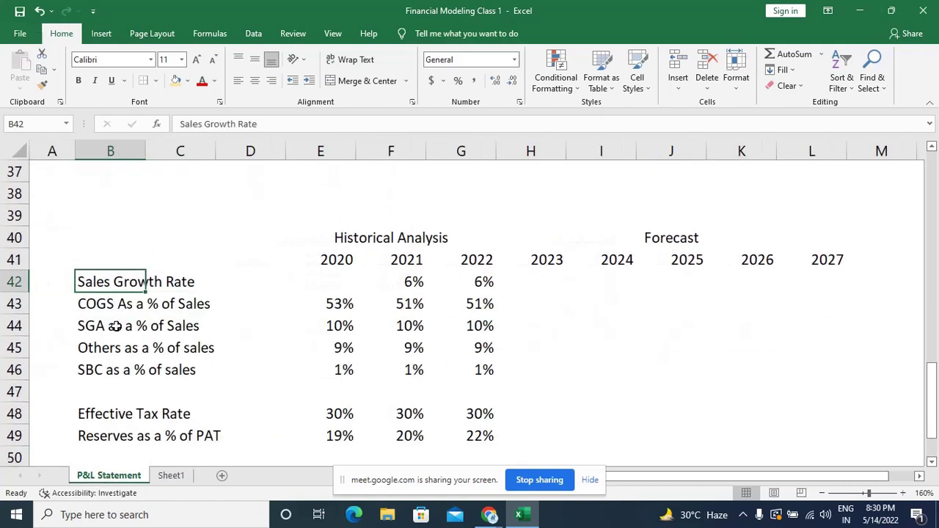
left_click(82, 303)
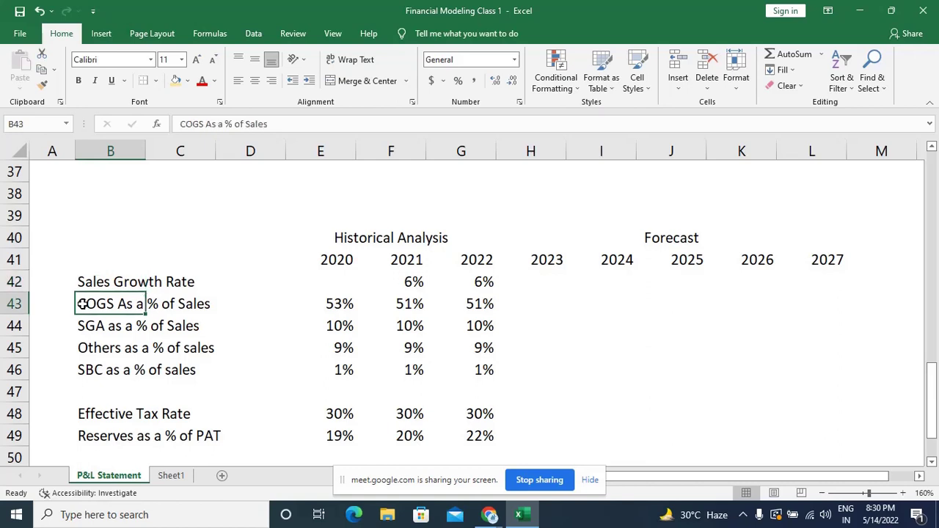
key("ctrl+c")
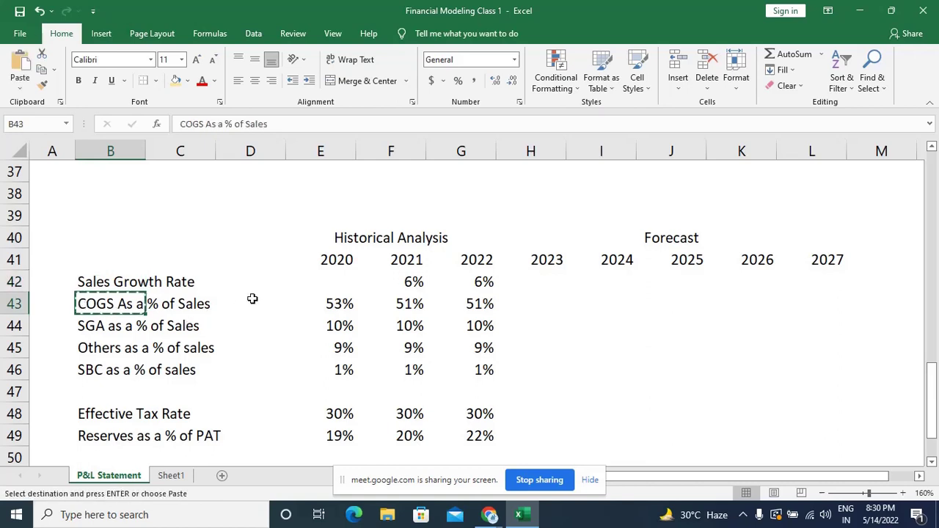
left_click(176, 478)
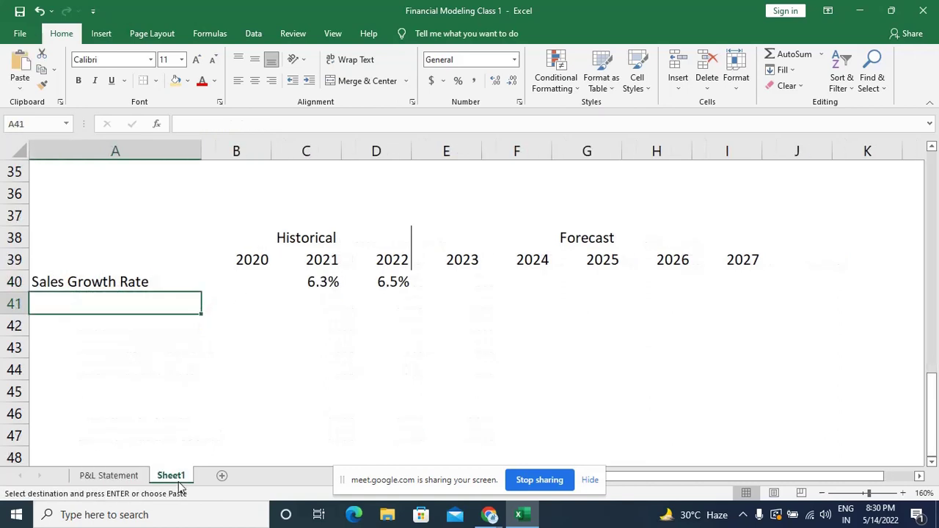
key("ctrl+v")
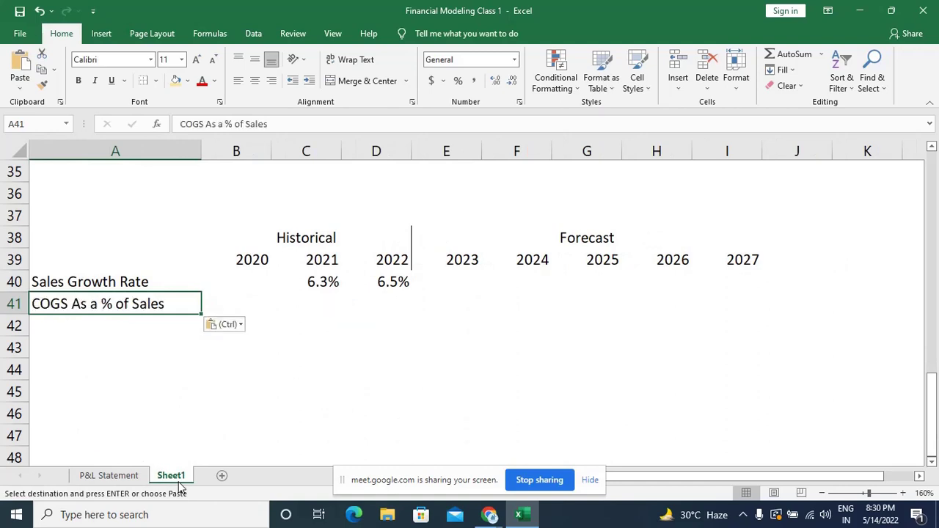
key("Right")
key("Escape")
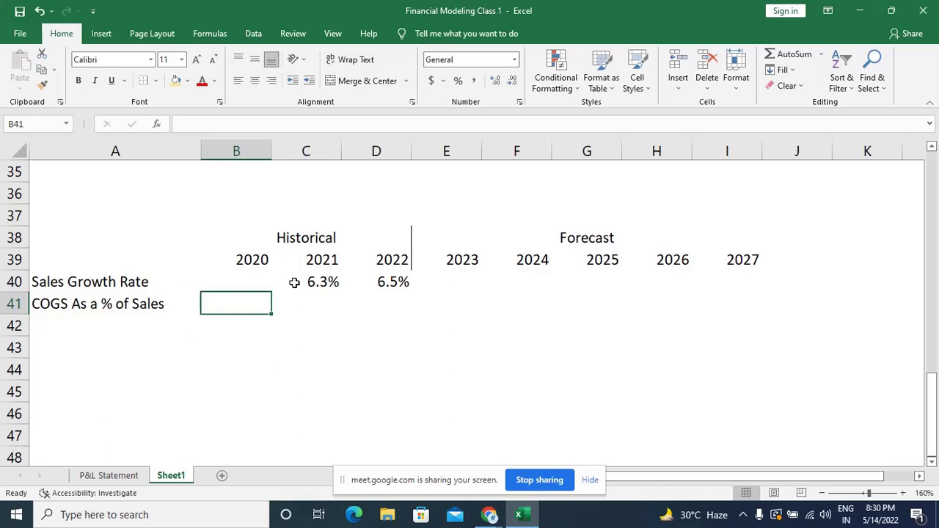
Calculate the 2020 COGS As a % of Sales in B41 with the formula =B7/B6 and format it as a percentage.
type("=")
key("Up")
key("Up")
key("Up")
key("Up")
key("Up")
key("Up")
key("Up")
key("Up")
key("Up")
key("Up")
key("Up")
key("Up")
key("Up")
key("Up")
key("Up")
key("Up")
key("Up")
key("Up")
key("Up")
key("Up")
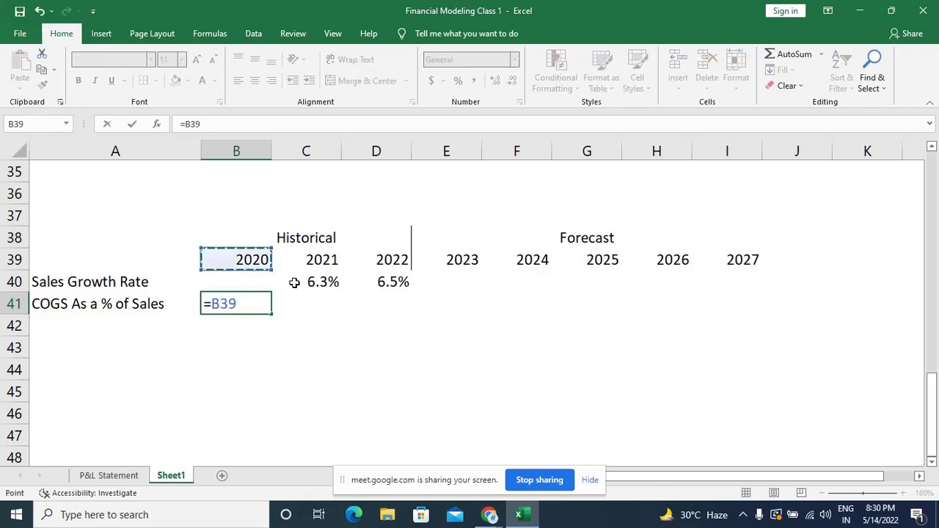
key("Down")
key("Down")
key("Down")
key("Down")
key("Down")
key("Down")
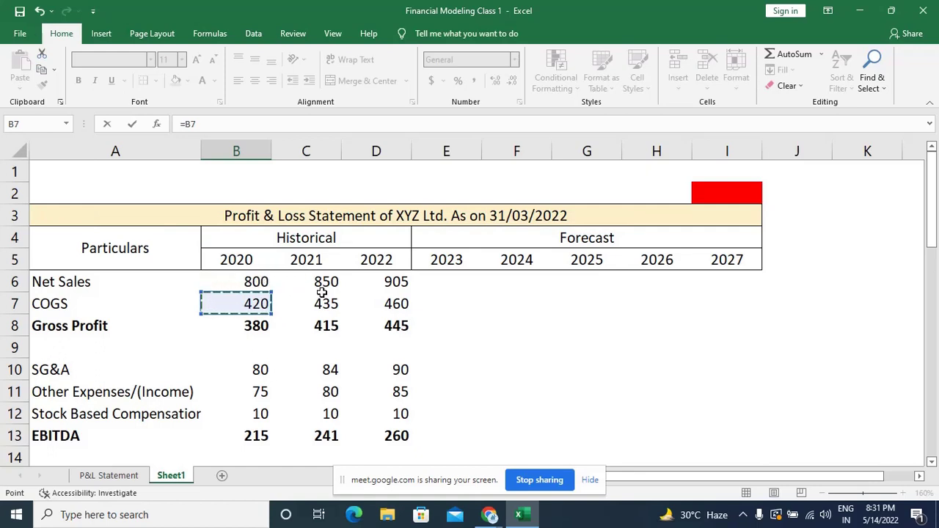
type("/")
key("Up")
key("Up")
key("Up")
key("Up")
key("Up")
key("Up")
key("Up")
key("Up")
key("Up")
key("Up")
key("Up")
key("Up")
key("Up")
key("Up")
key("Up")
key("Up")
key("Up")
key("Up")
key("Up")
key("Up")
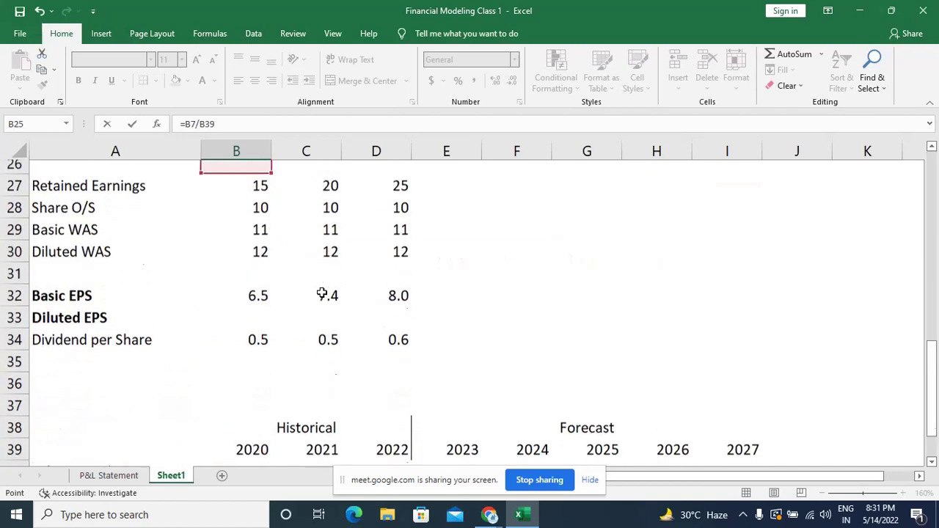
key("Down")
key("Down")
key("Down")
key("Down")
key("Down")
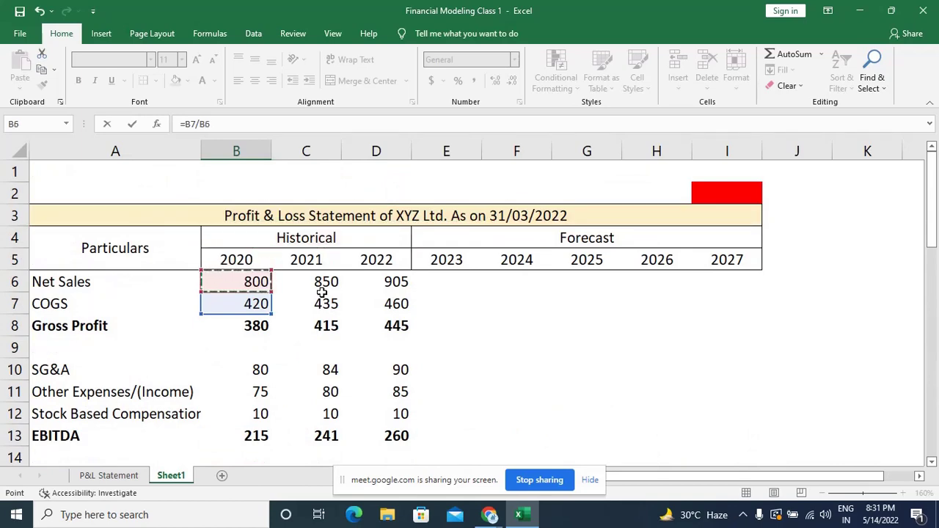
key("ctrl+Return")
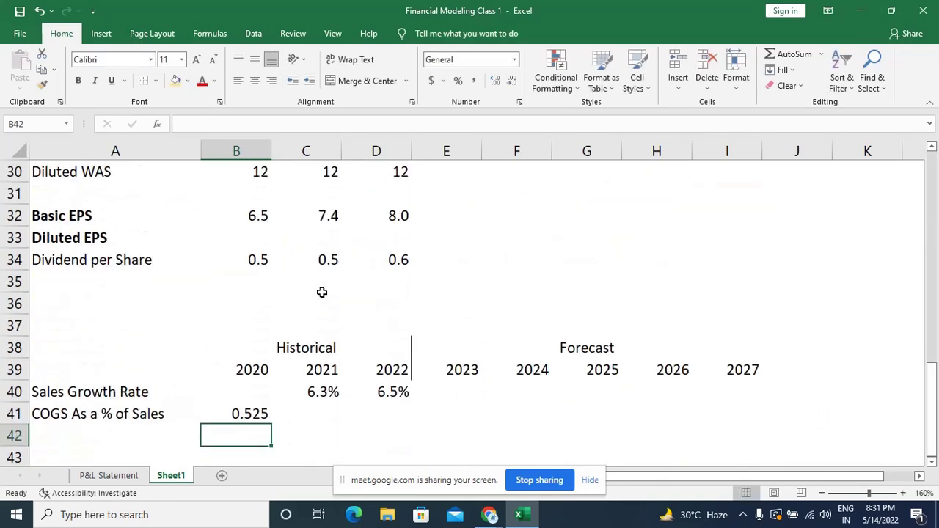
key("Up")
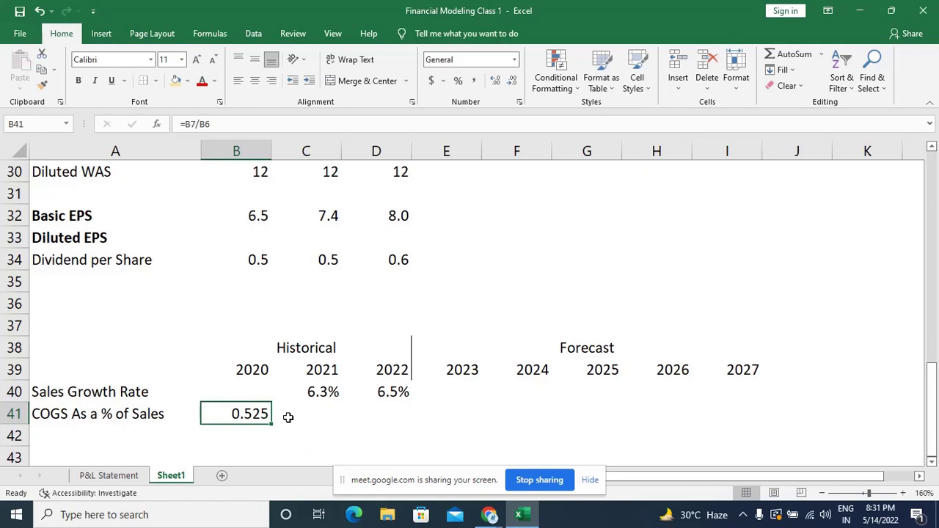
key("ctrl+shift+5")
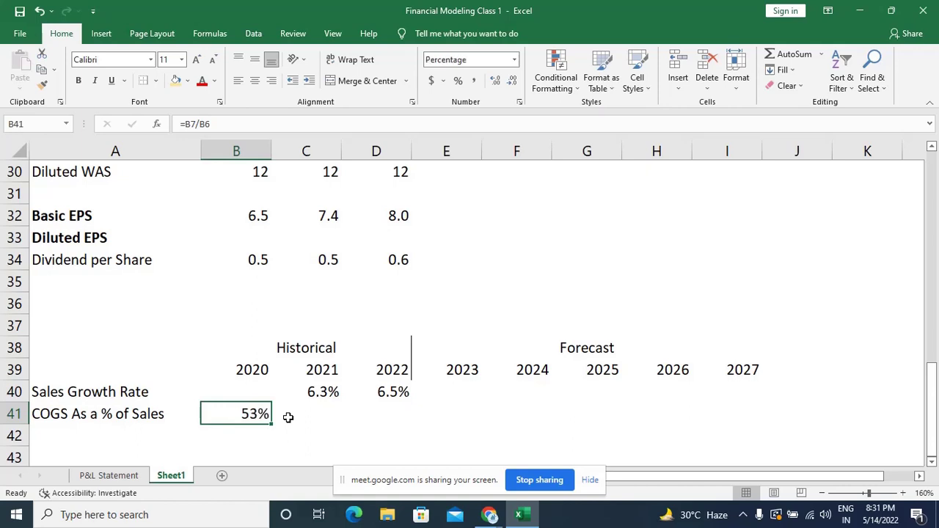
Work out the 2020 COGS percentage as a trial calculation in F7, using the formula =420/800*100.
scroll(288, 417, "up", 10)
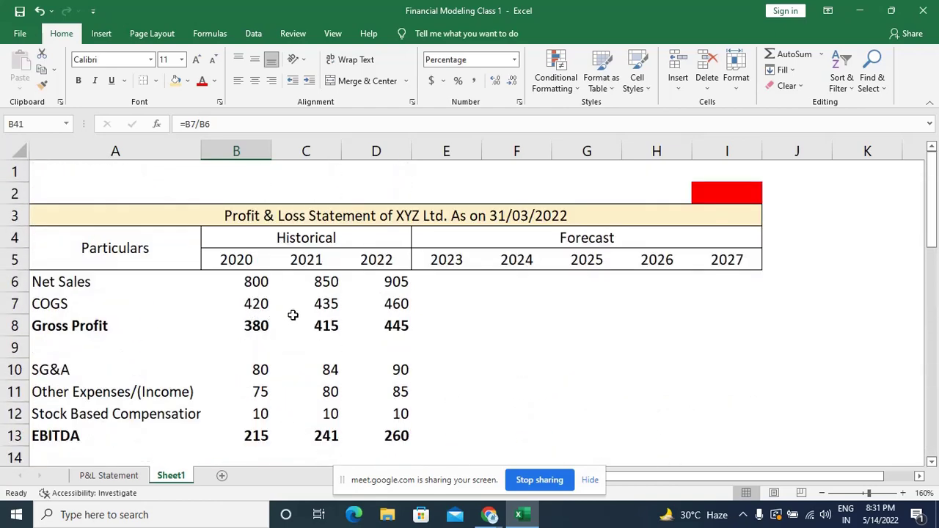
left_click(525, 296)
type("=")
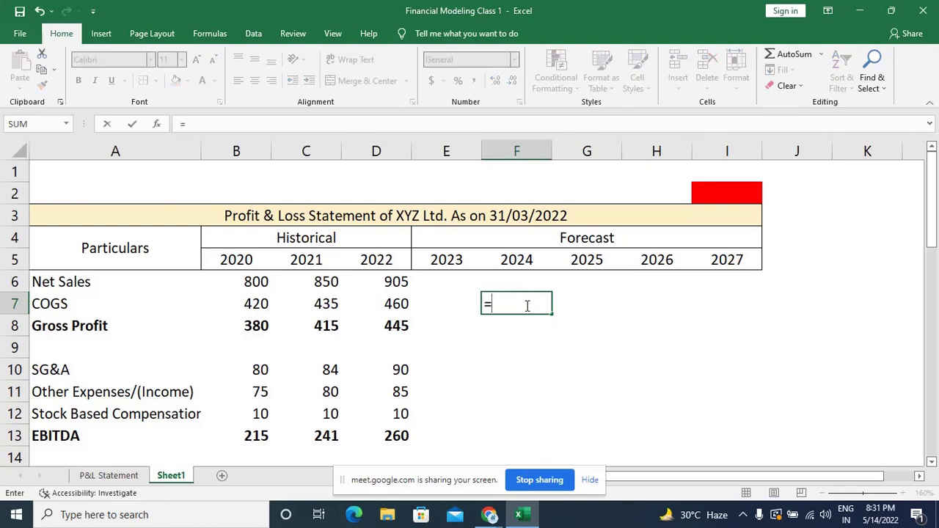
type("420/")
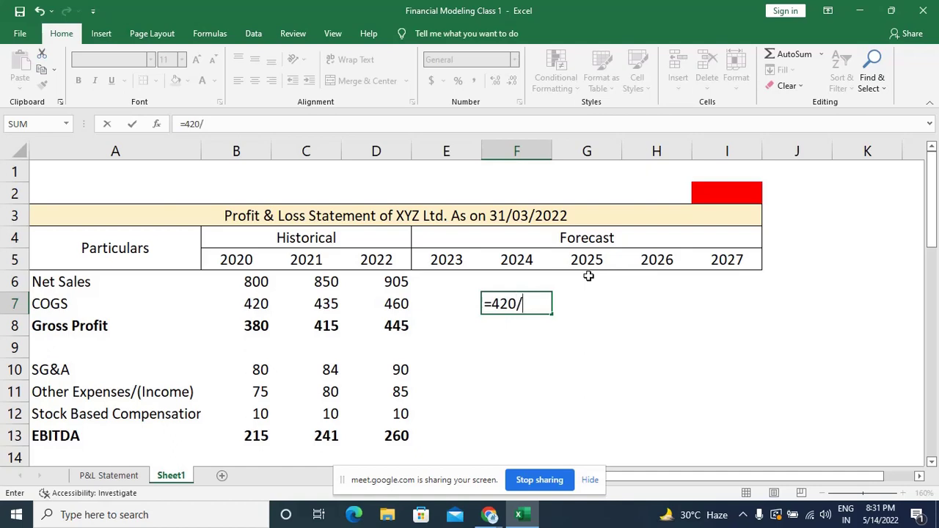
type("800*1")
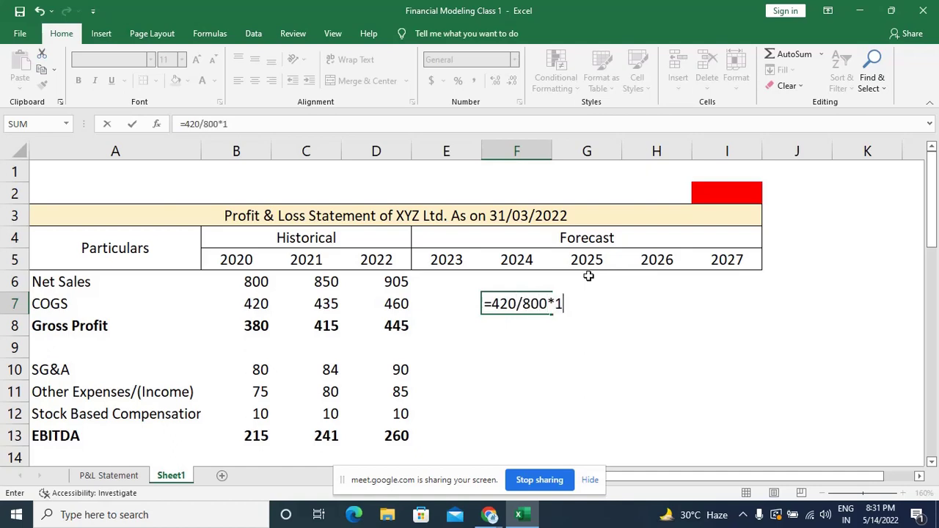
type("00")
key("Return")
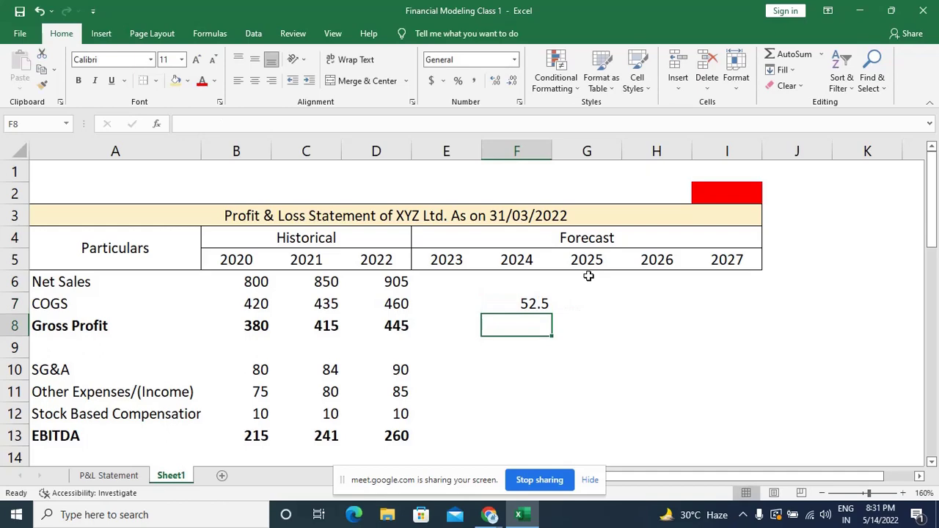
key("Up")
Show one more decimal place for the 2020 COGS As a % of Sales in B41.
scroll(588, 276, "down", 12)
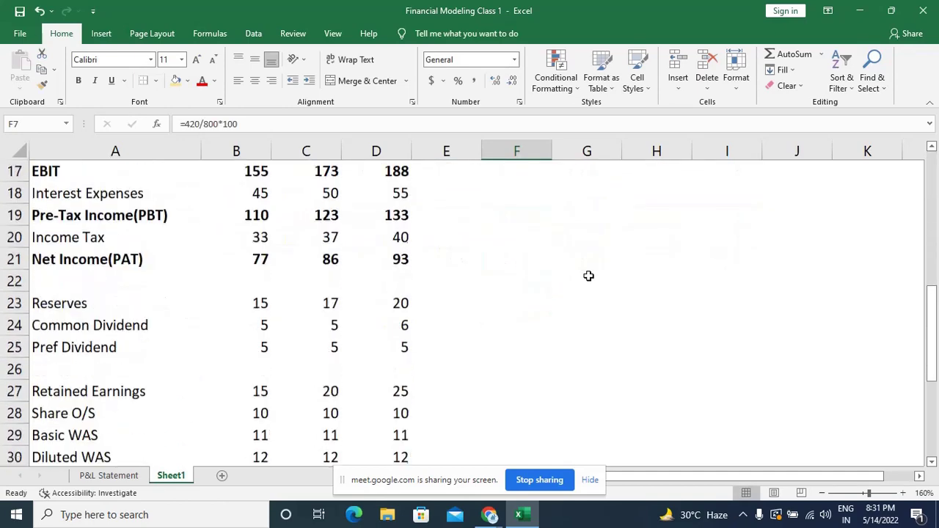
left_click(252, 282)
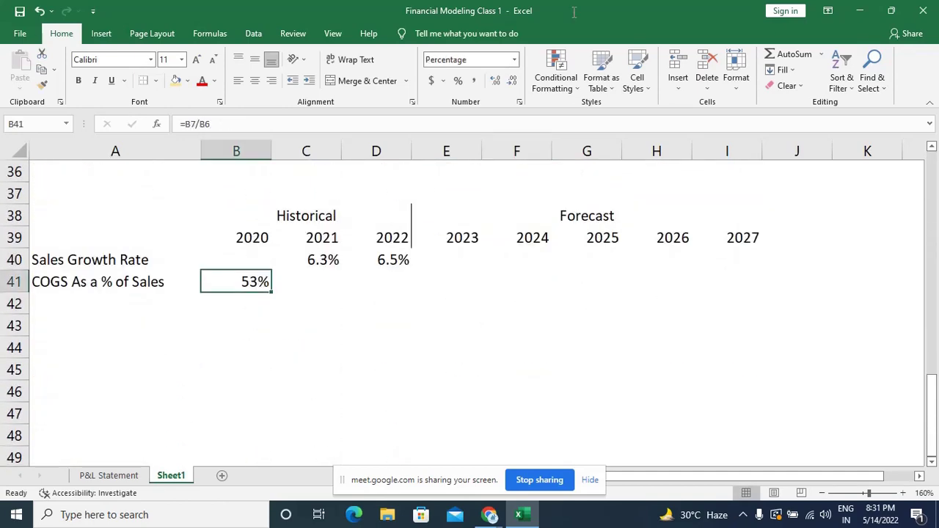
left_click(496, 81)
scroll(286, 306, "up", 12)
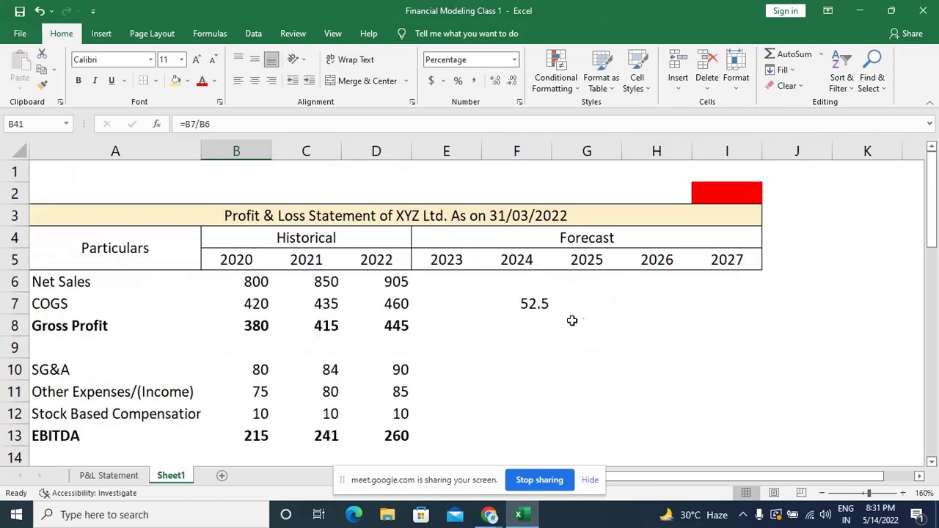
Clear the trial COGS percentage calculation from F7 in Sheet1.
left_click(539, 303)
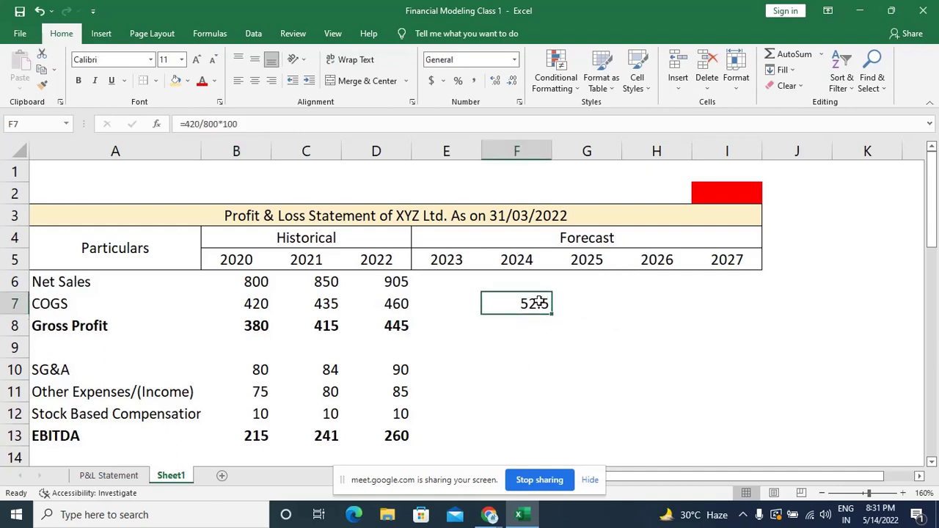
key("Delete")
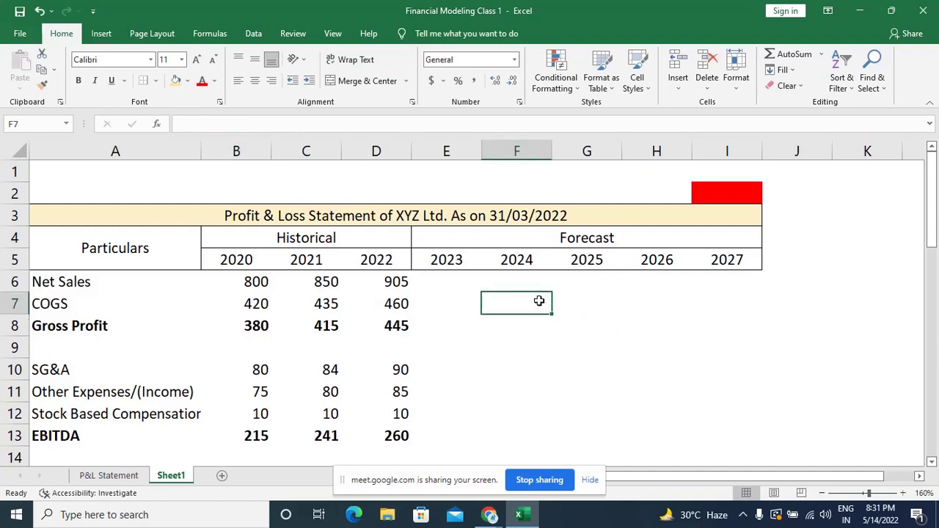
Calculate the 2021 COGS As a % of Sales in C41 with the formula =C7/C6.
scroll(539, 301, "down", 11)
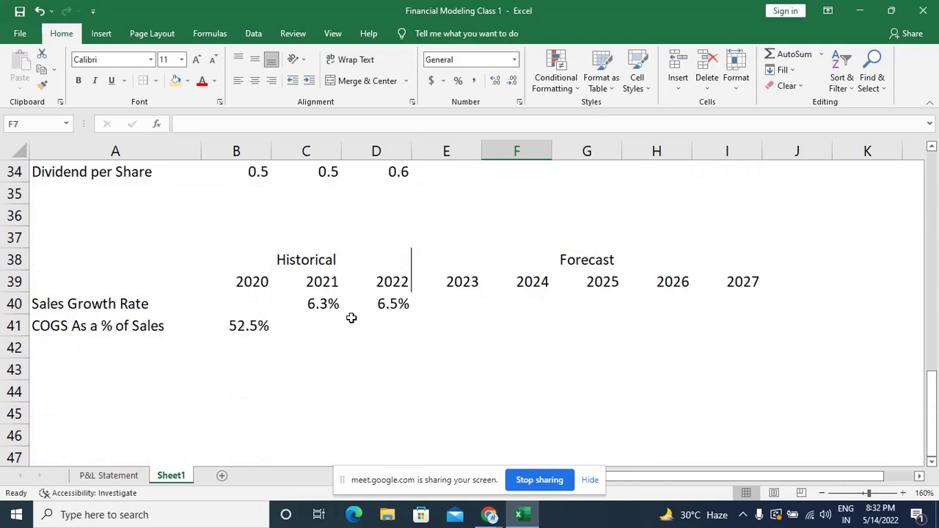
left_click(312, 325)
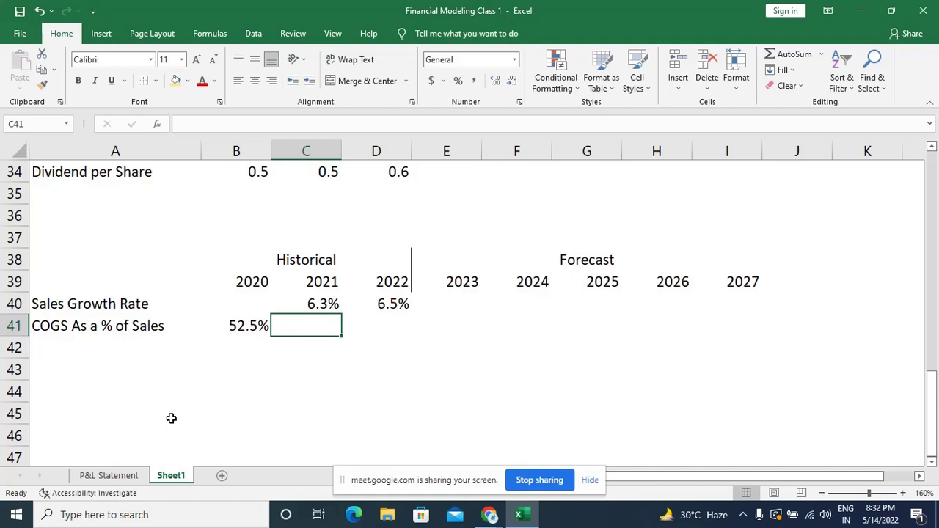
scroll(172, 418, "up", 11)
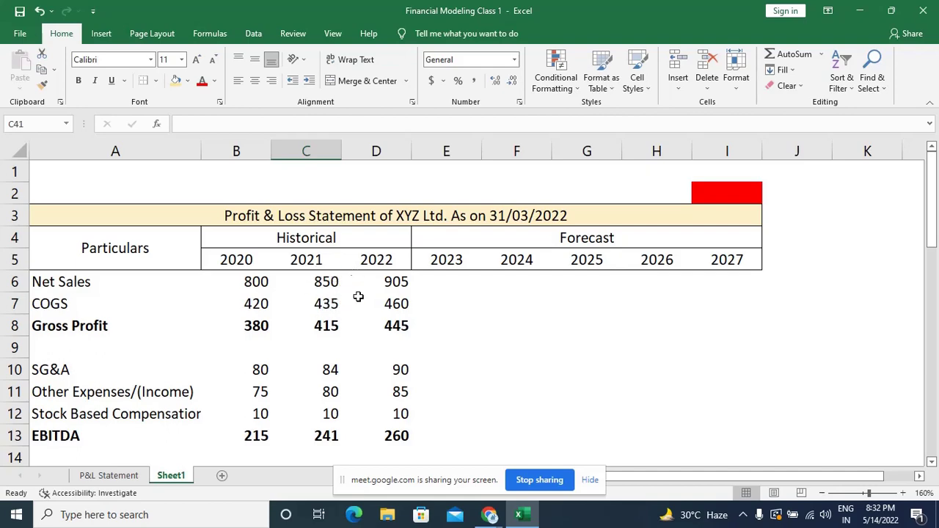
scroll(350, 272, "down", 11)
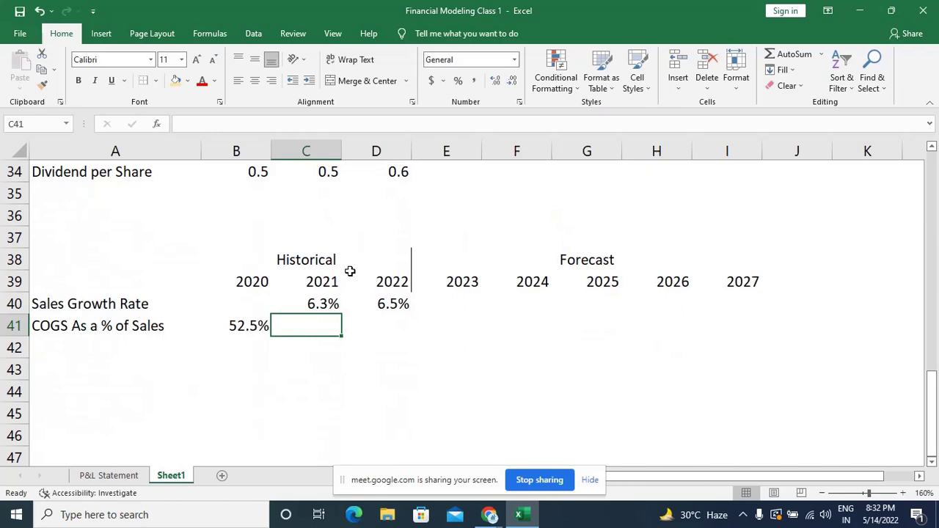
type("=")
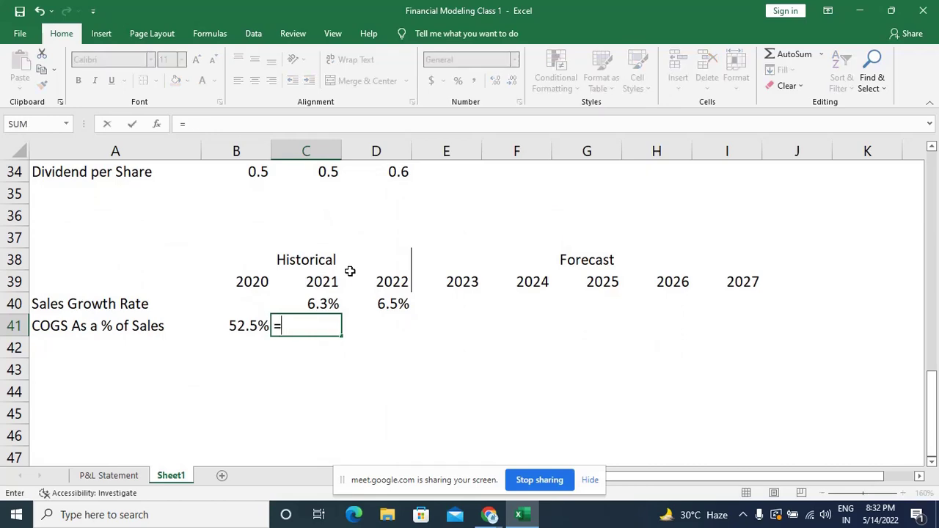
key("Up")
key("Up")
key("Up")
key("Up")
key("Up")
key("Up")
key("Up")
key("Up")
key("Up")
key("Up")
key("Up")
key("Up")
key("Up")
key("Up")
key("Up")
key("Up")
key("Up")
key("Up")
key("Up")
key("Up")
key("Down")
key("Down")
key("Down")
key("Down")
key("Down")
key("Down")
key("Down")
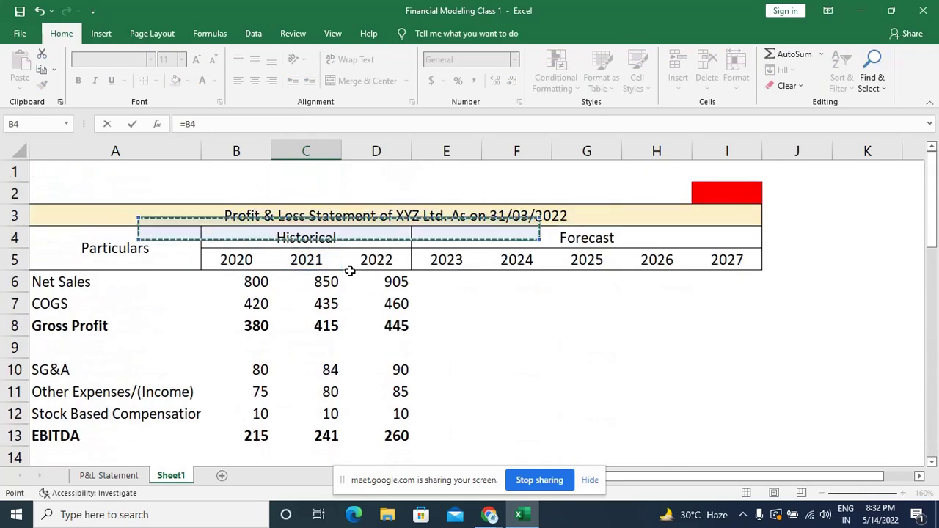
key("Up")
type("/")
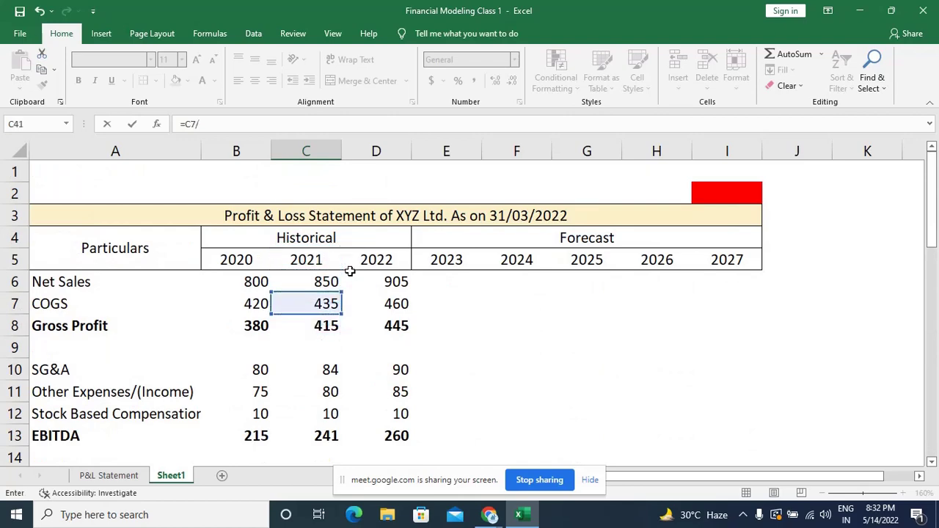
key("Up")
key("Up")
key("Up")
key("Up")
key("Up")
key("Up")
key("Up")
key("Up")
key("Up")
key("Up")
key("Up")
key("Up")
key("Up")
key("Up")
key("Up")
key("Up")
key("Up")
key("Up")
key("Up")
key("Up")
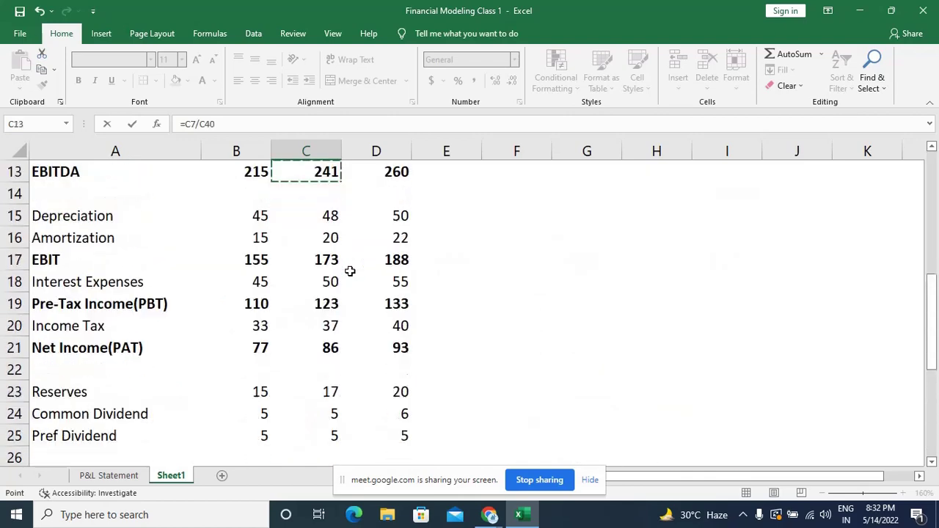
key("Up")
key("Up")
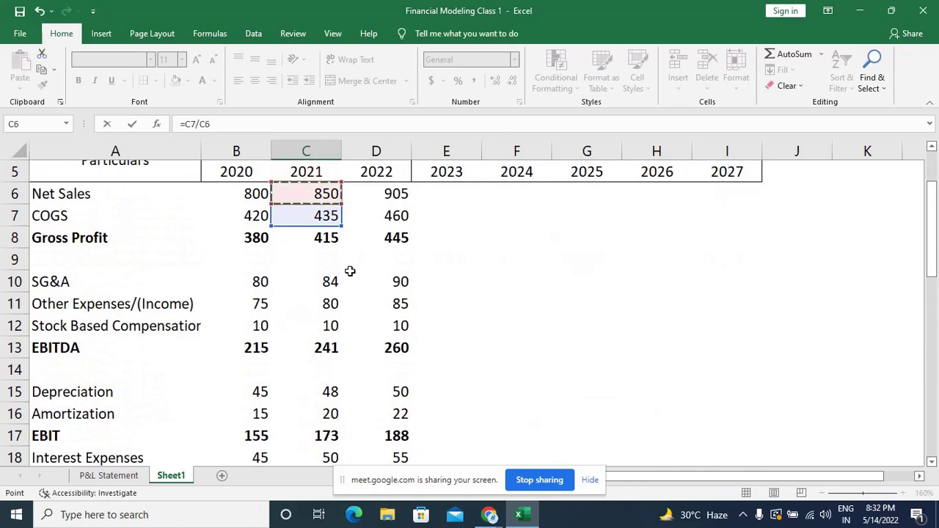
key("Return")
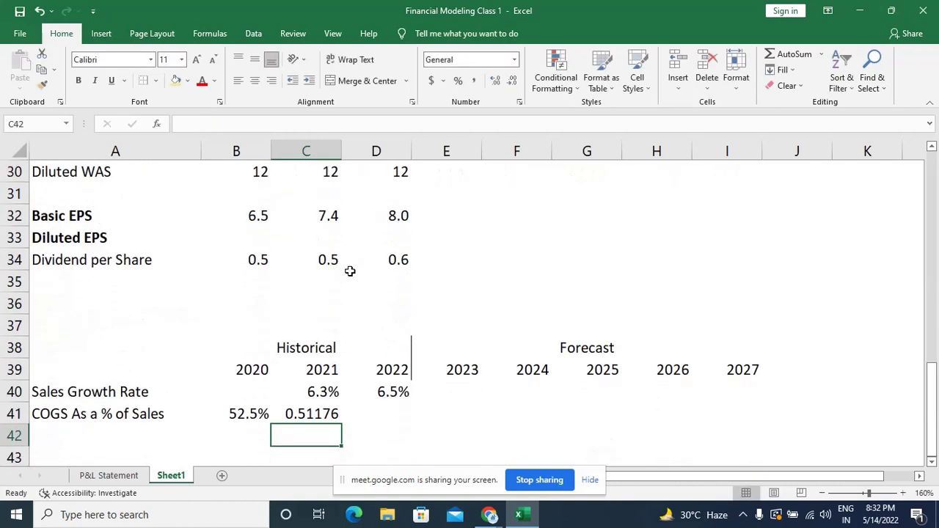
Format C41 as a percentage with one decimal place and fill its formula across to 2022 in D41.
key("Up")
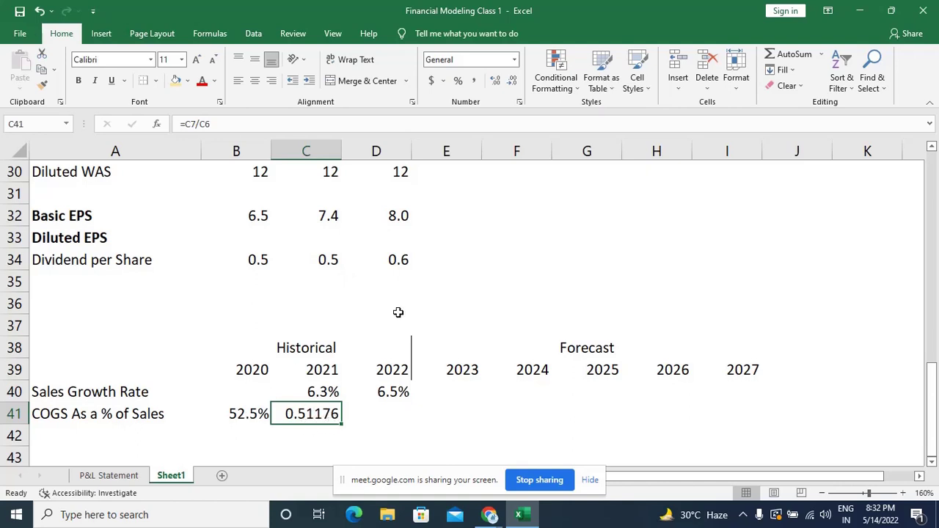
key("ctrl+shift+5")
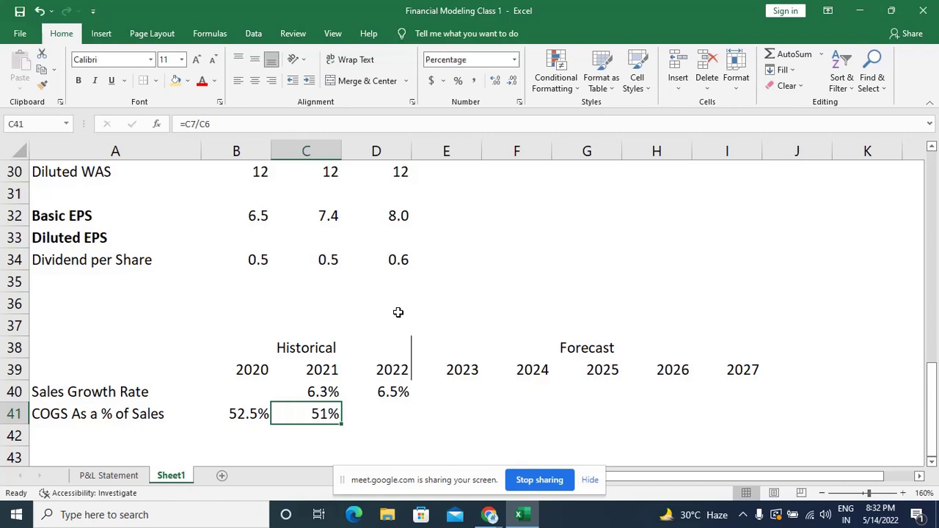
left_click(496, 80)
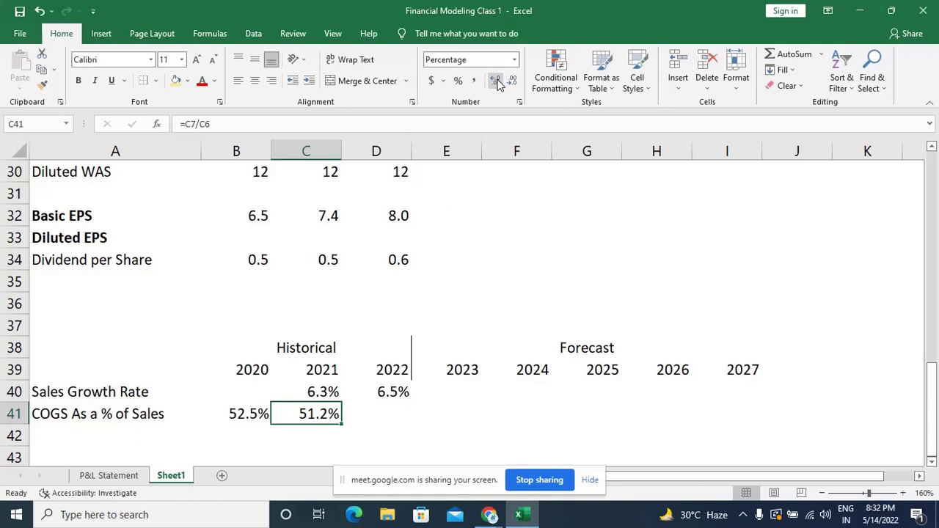
key("shift+Right")
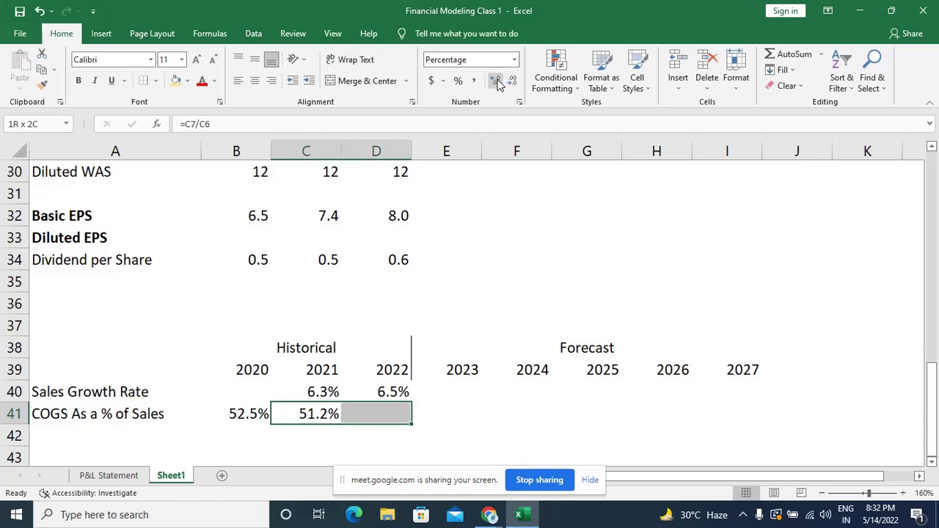
key("ctrl+r")
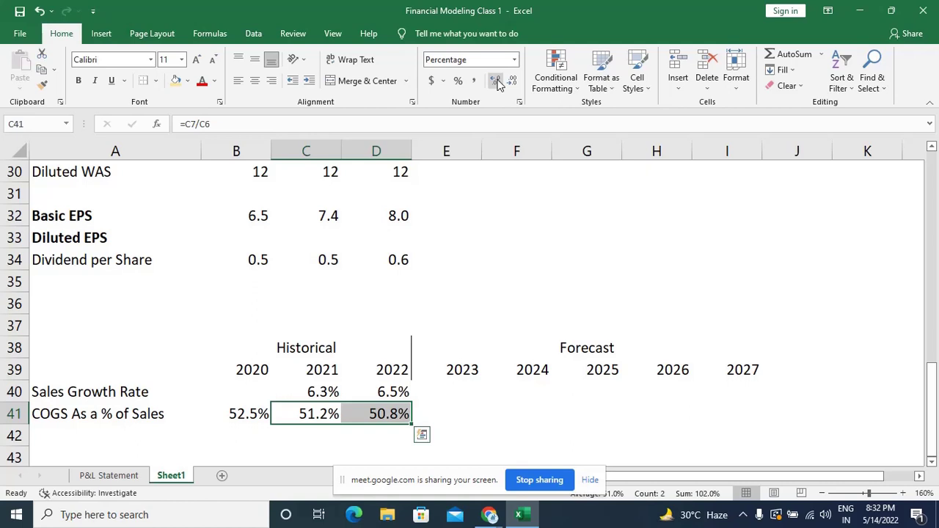
Copy the label "SGA as a % of Sales" from the P&L Statement sheet into A42 of Sheet1.
key("Down")
key("Left")
key("Left")
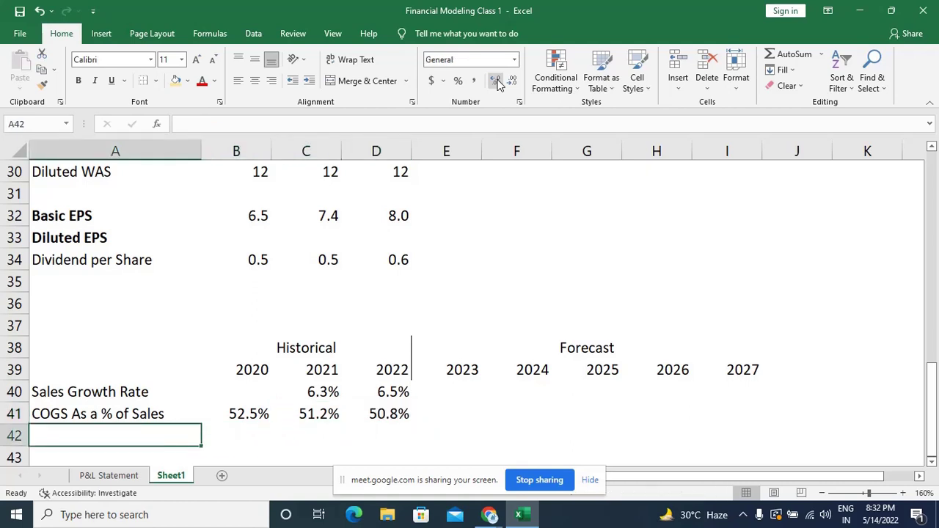
scroll(497, 83, "down", 2)
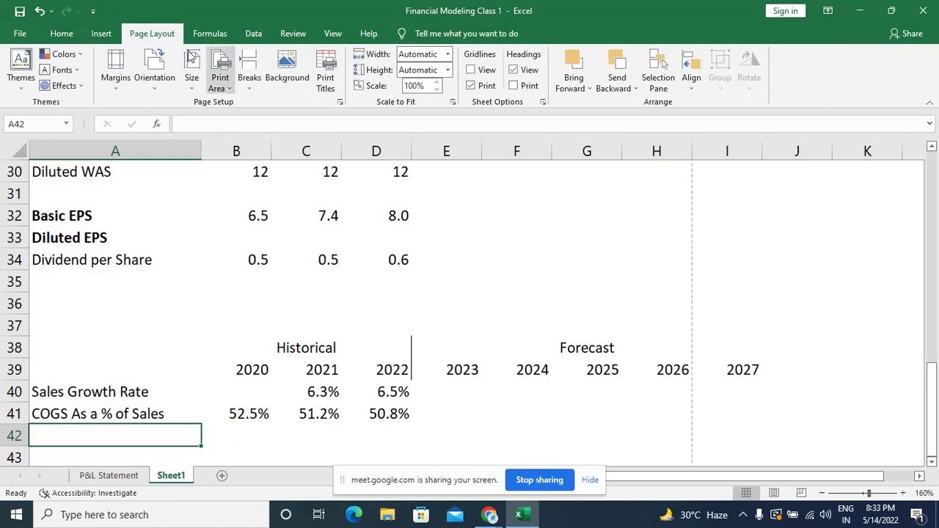
left_click(61, 33)
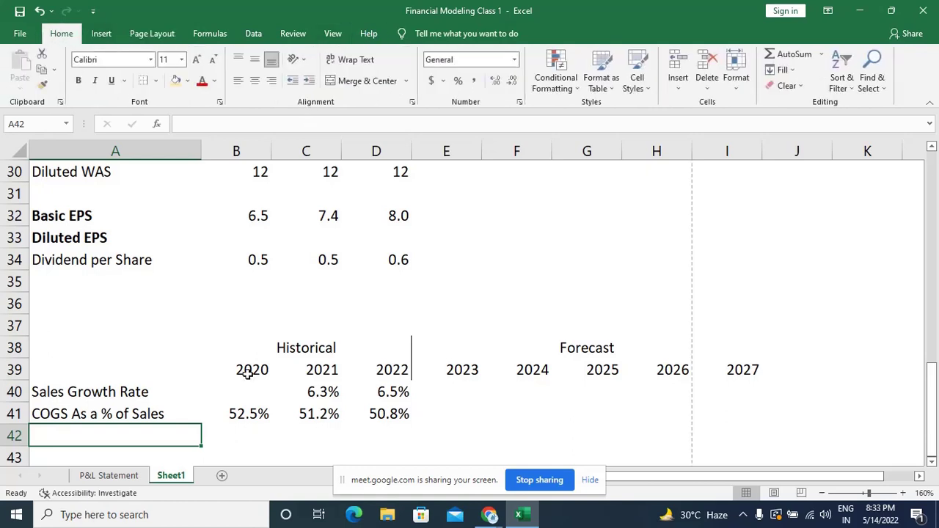
scroll(247, 370, "down", 2)
scroll(248, 374, "down", 1)
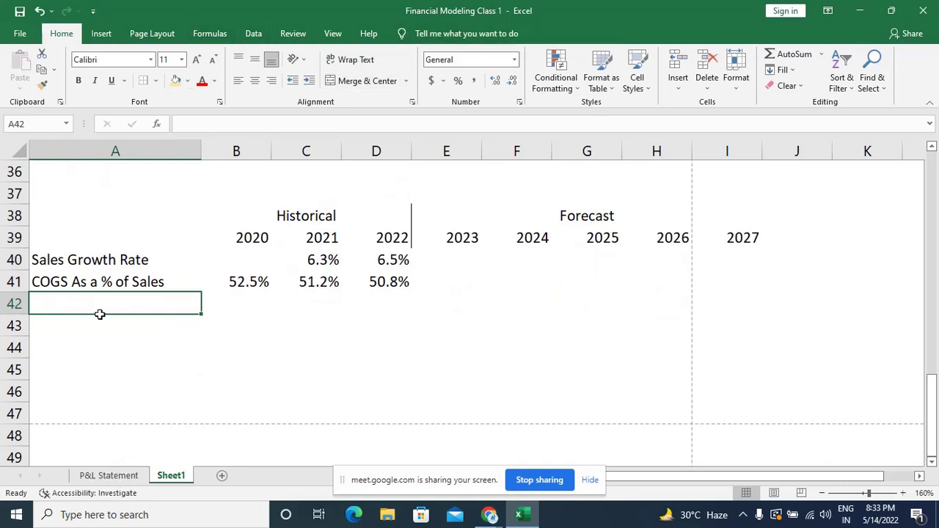
left_click(100, 475)
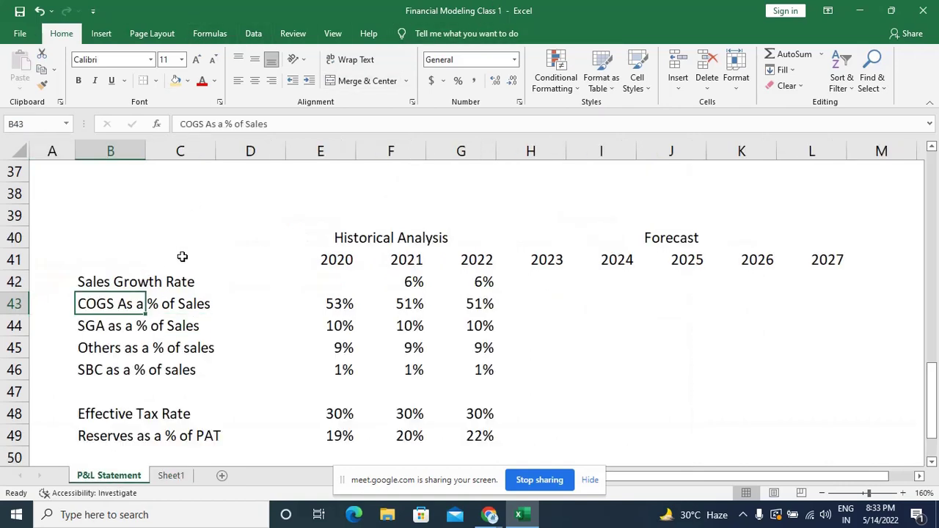
left_click(80, 324)
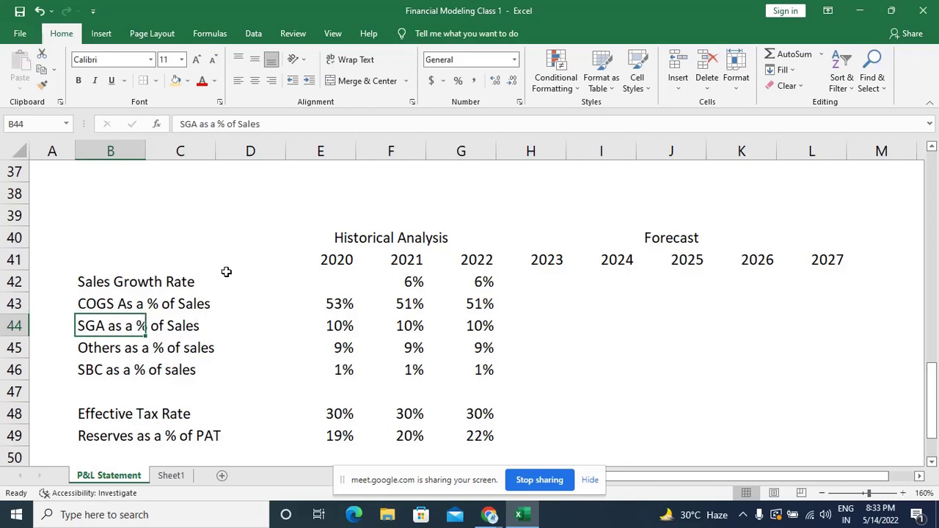
key("ctrl+c")
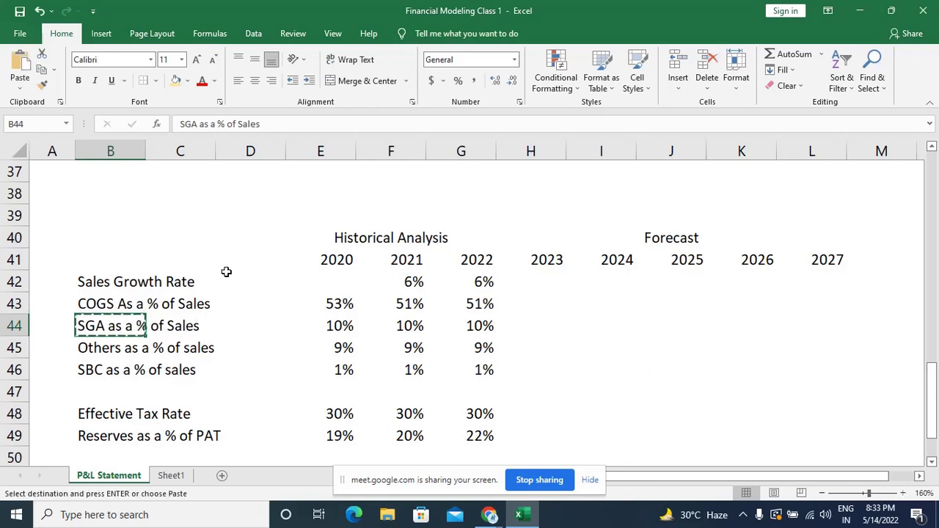
left_click(174, 478)
key("ctrl+v")
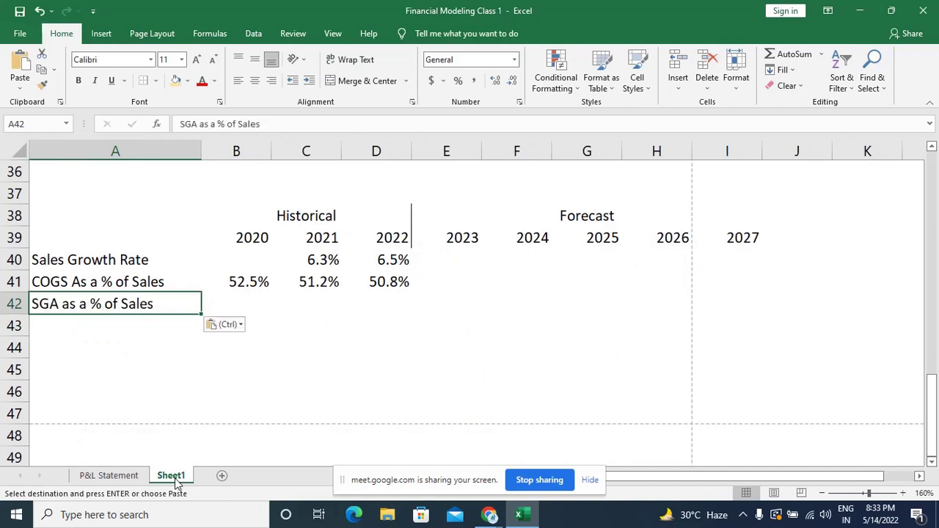
Calculate the 2020 SGA as a % of Sales in B42 with the formula =B10/B6.
key("Right")
key("Escape")
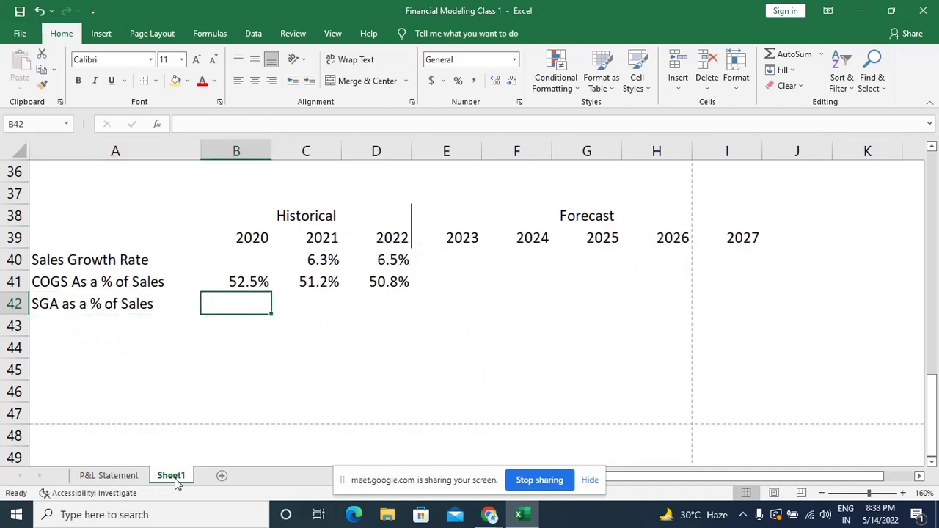
type("=")
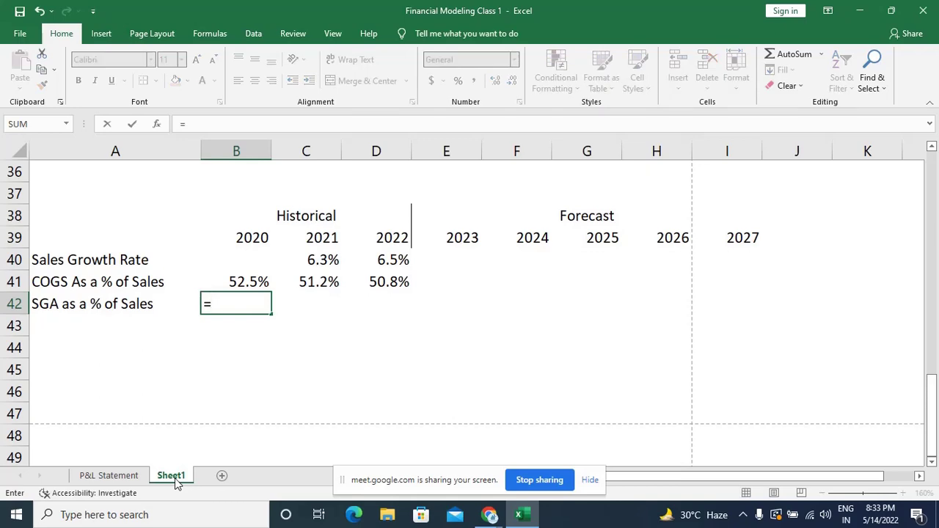
key("Up")
key("Up")
key("Up")
key("Up")
key("Up")
key("Up")
key("Up")
key("Up")
key("Up")
key("Up")
key("Up")
key("Up")
key("Up")
key("Up")
key("Up")
key("Up")
key("Up")
key("Up")
key("Up")
key("Up")
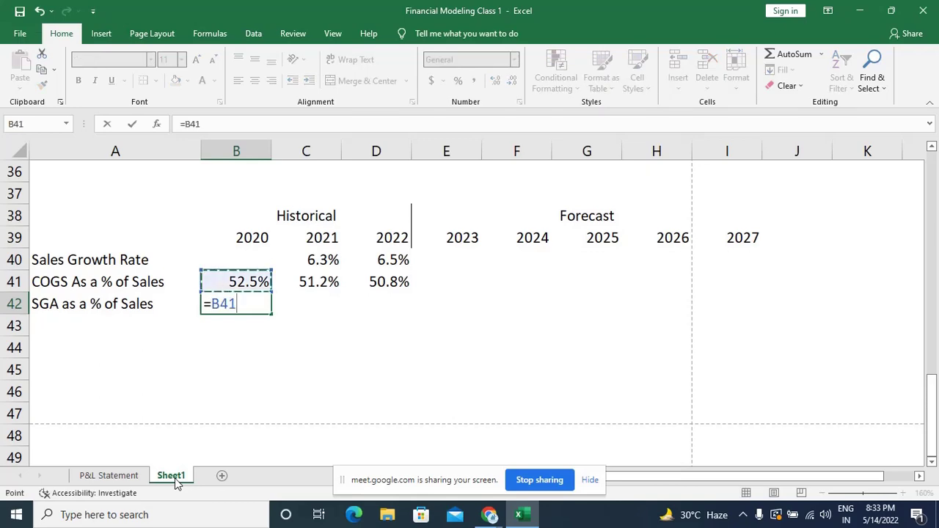
key("Down")
key("Down")
key("Down")
key("Down")
key("Down")
key("Down")
key("Down")
key("Down")
key("Down")
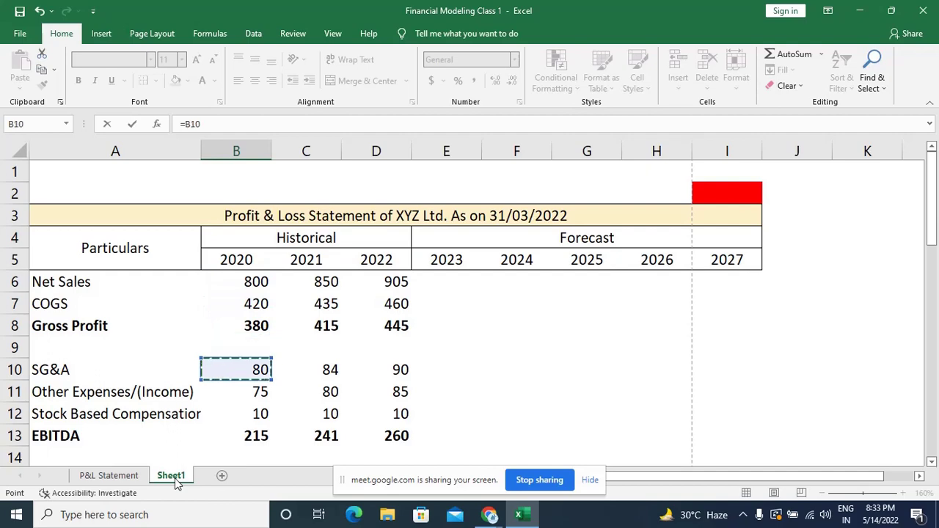
type("/")
key("Up")
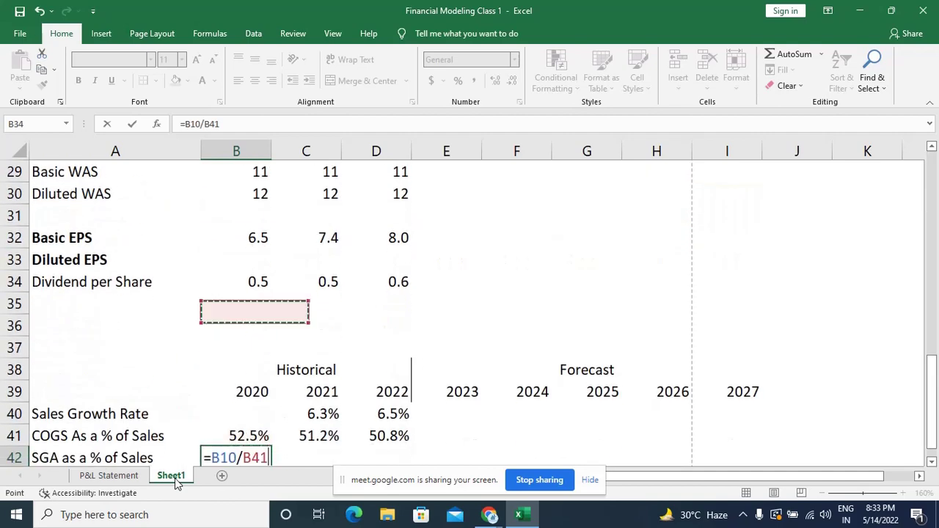
key("Up")
key("Up")
key("Up")
key("Up")
key("Up")
key("Up")
key("Up")
key("Up")
key("Up")
key("Up")
key("Up")
key("Up")
key("Up")
key("Up")
key("Up")
key("Up")
key("Up")
key("Up")
key("Up")
key("Up")
key("Down")
key("Down")
key("Down")
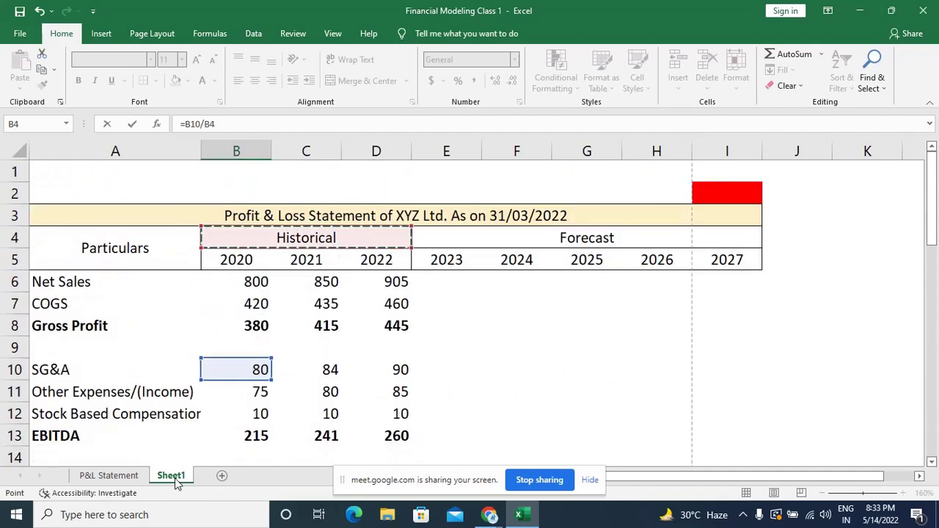
key("Down")
key("Down")
key("Down")
key("Down")
key("Up")
key("Up")
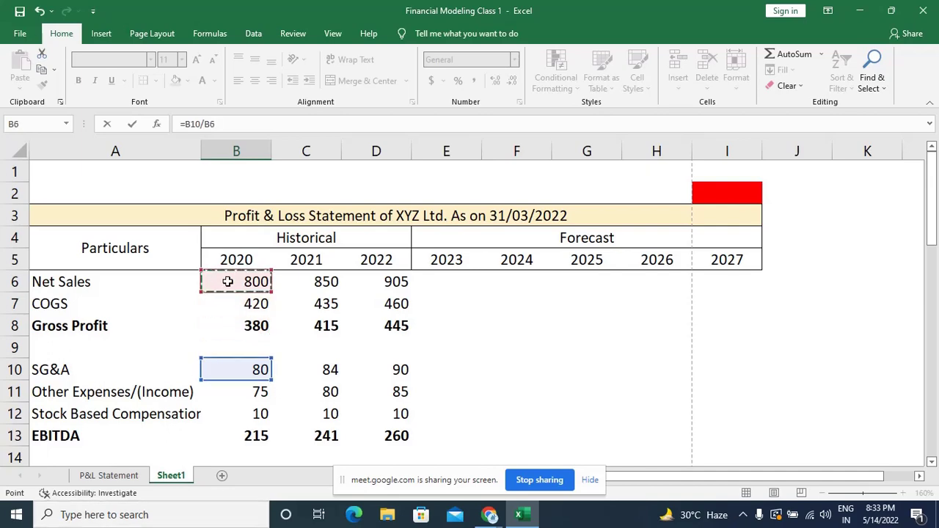
key("Return")
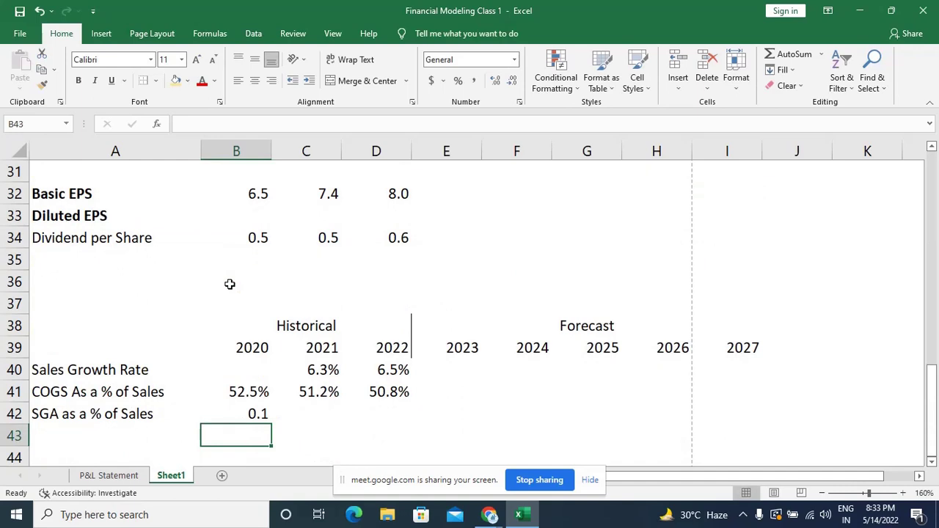
Fill the 2020 SGA as a % of Sales formula from B42 across to D42 and format B42:D42 as whole percentages.
key("Up")
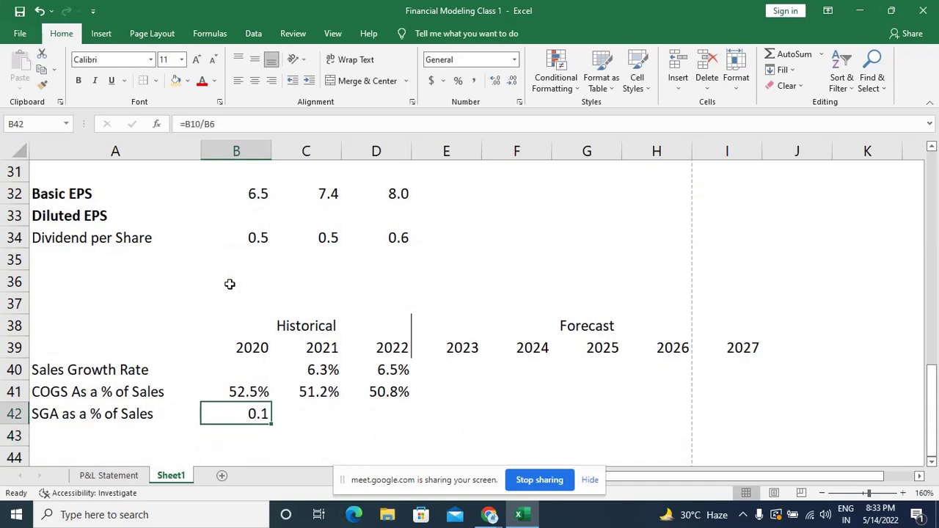
key("shift+Right")
key("shift+Right")
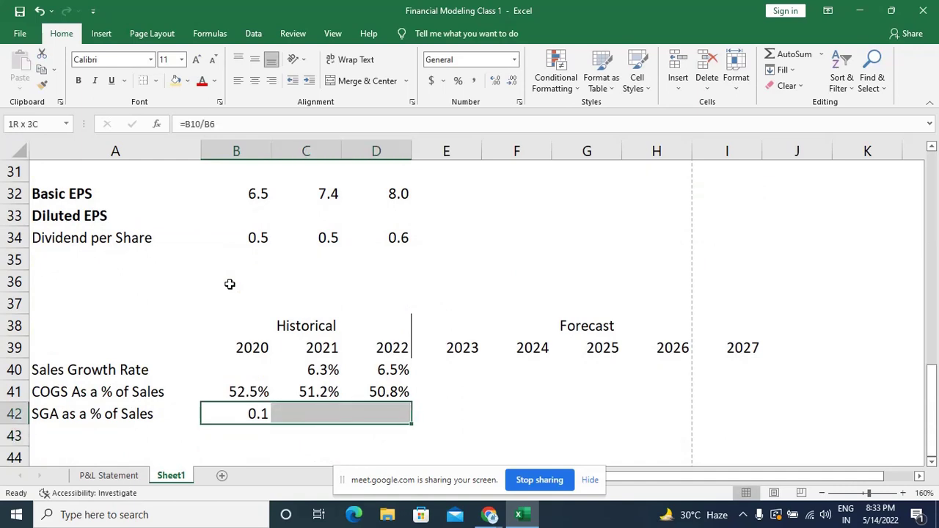
key("ctrl+v")
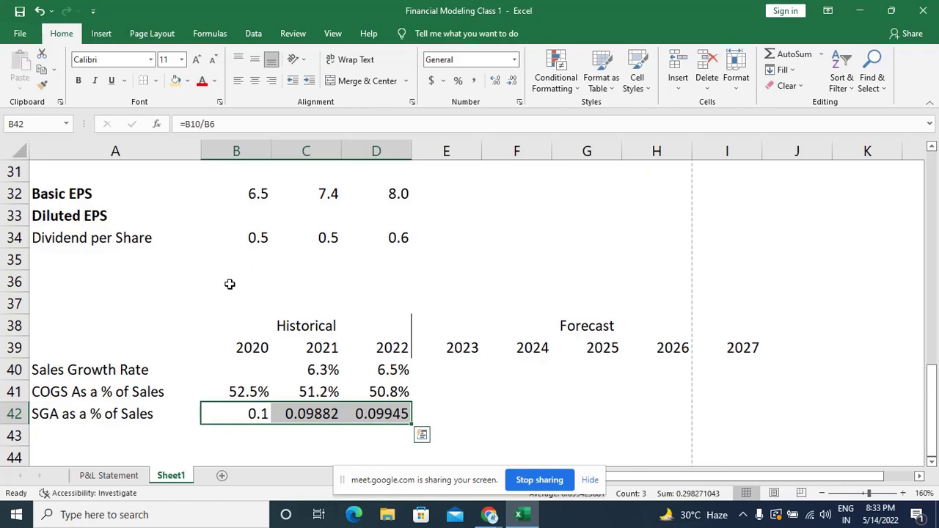
key("ctrl+shift+5")
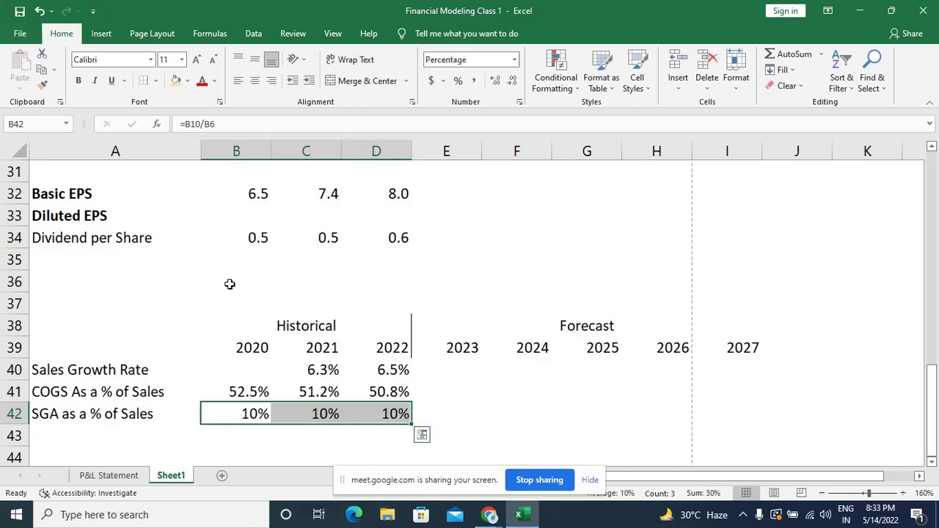
Copy the labels "Others as a % of sales" and "SBC as a % of sales" from the P&L Statement sheet into A43:A44 of Sheet1.
scroll(229, 284, "down", 2)
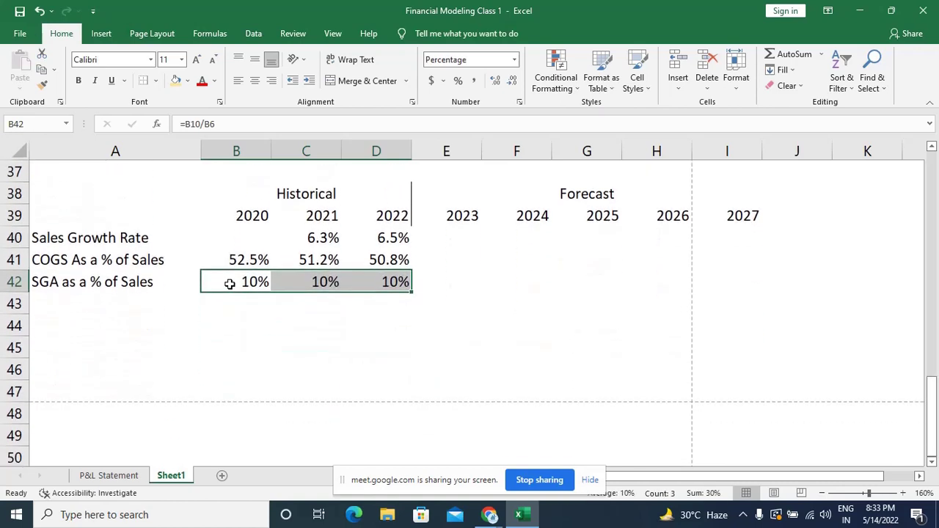
left_click(44, 301)
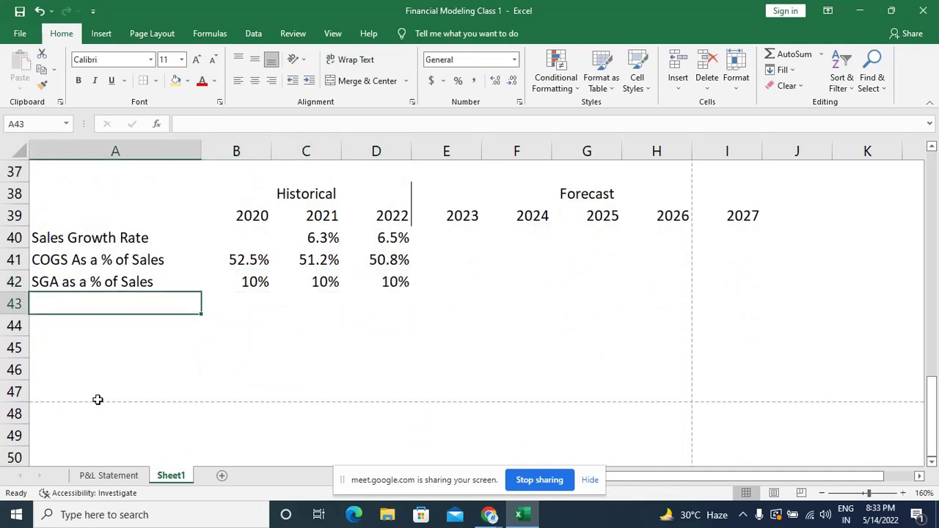
left_click(106, 476)
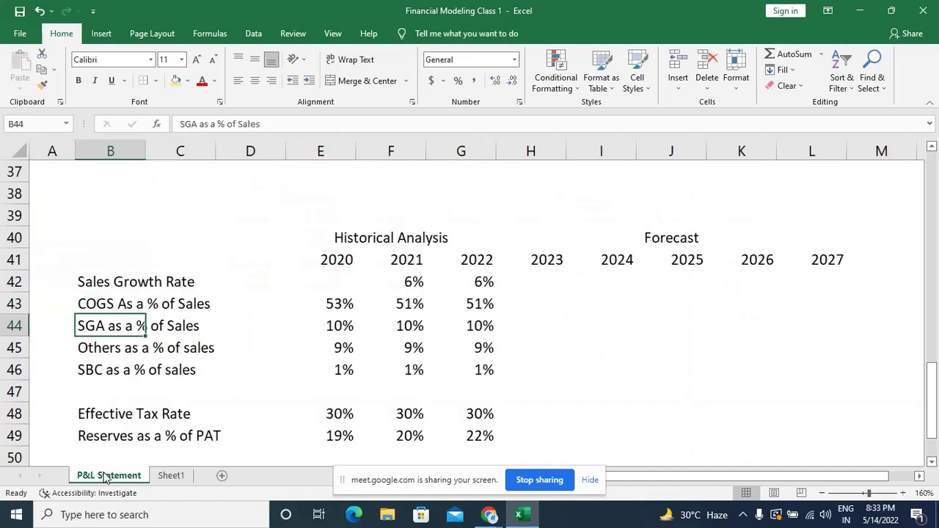
left_click_drag(81, 346, 74, 365)
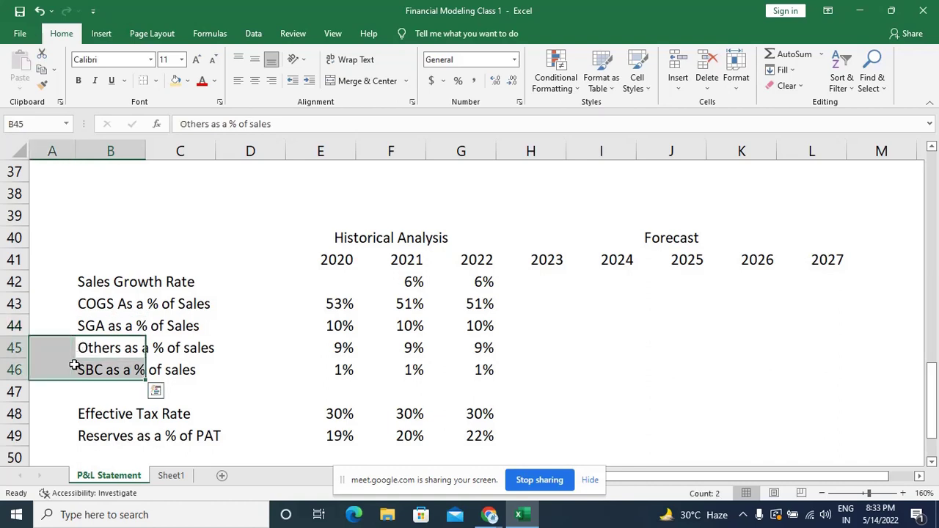
key("Right")
key("Up")
key("Left")
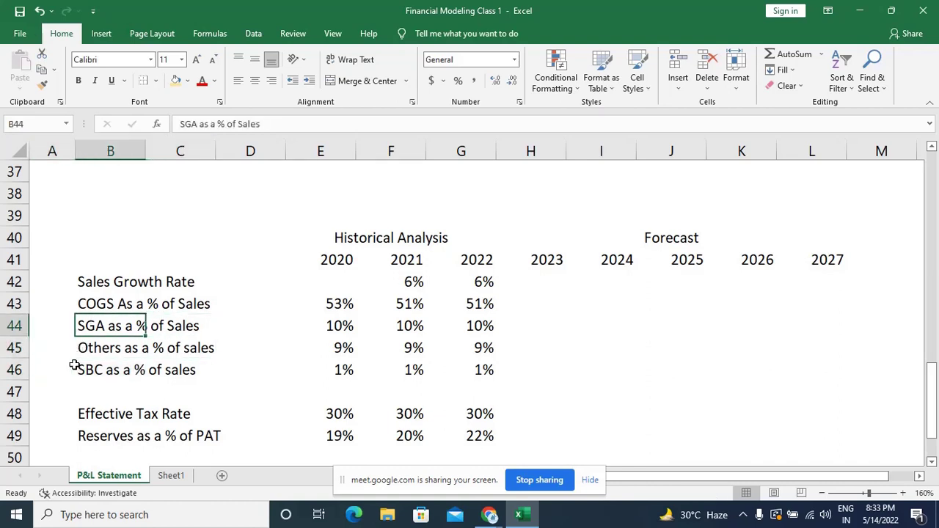
key("Down")
key("shift+Down")
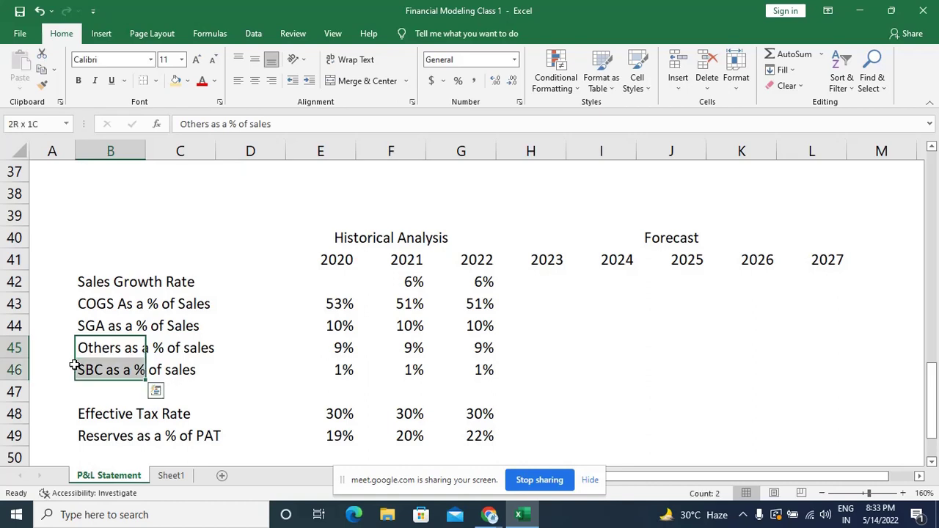
key("ctrl+c")
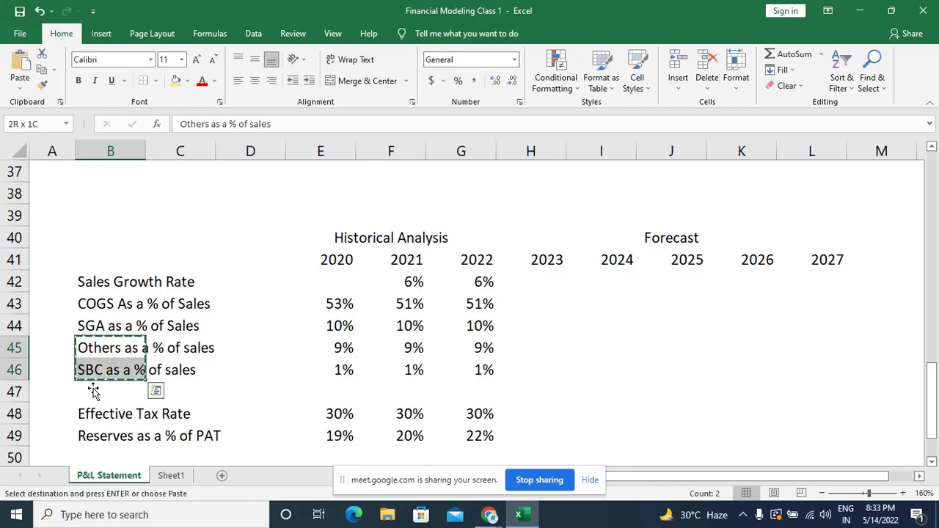
left_click(173, 476)
key("ctrl+v")
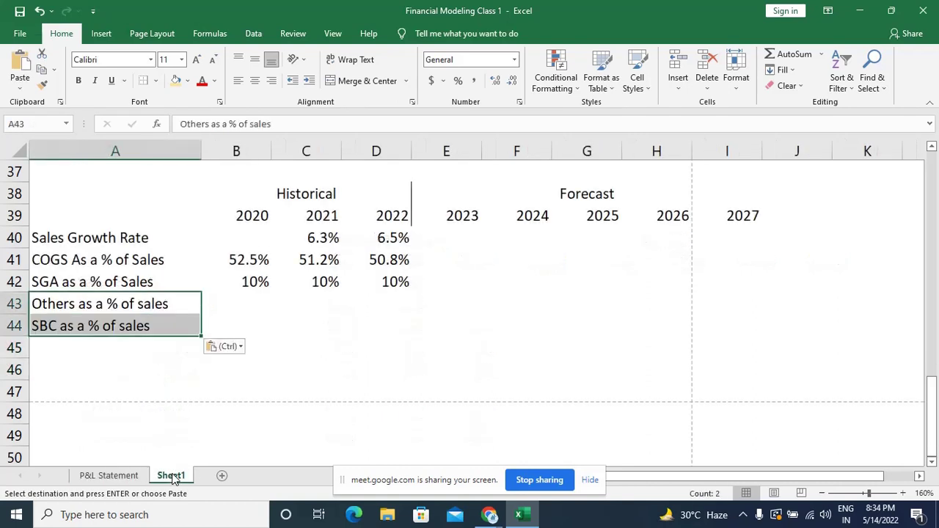
Examine the Other Expenses/(Income) row of the income statement as the source for the Others as a % of sales ratio.
key("Right")
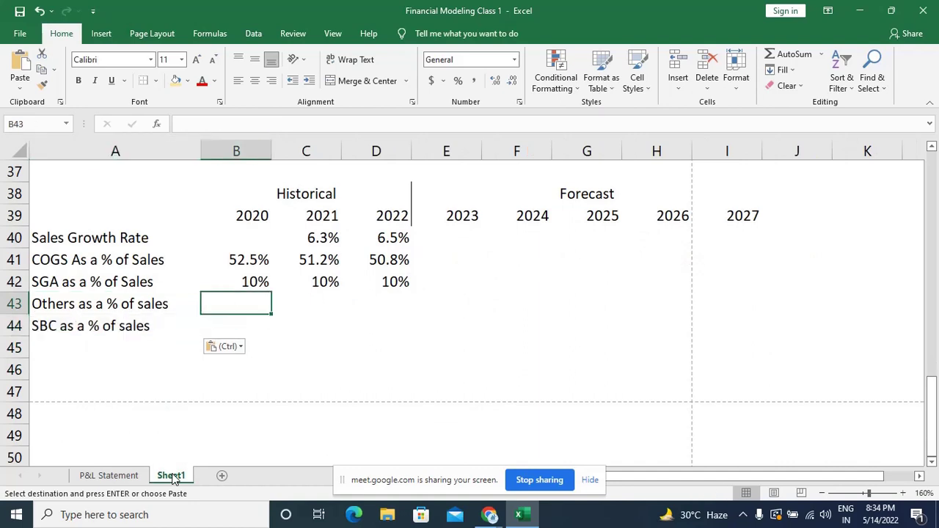
scroll(35, 401, "up", 12)
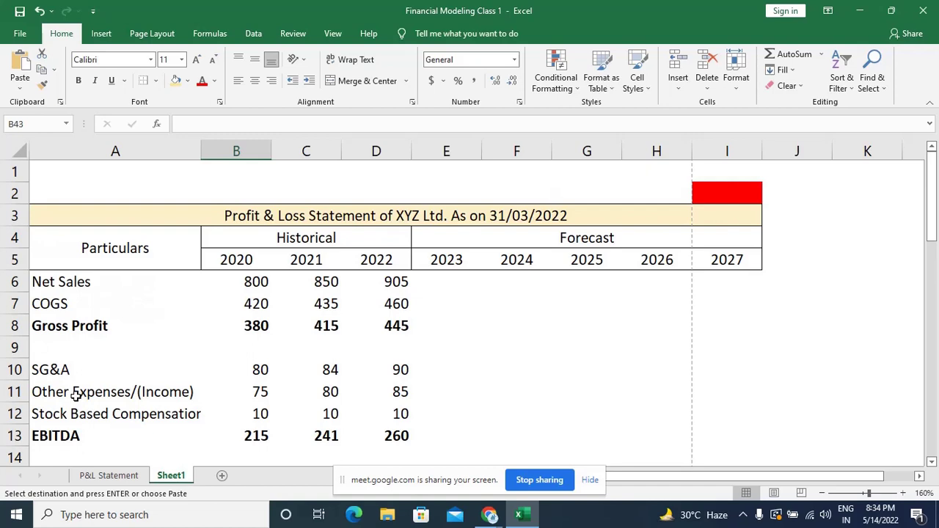
left_click(258, 396)
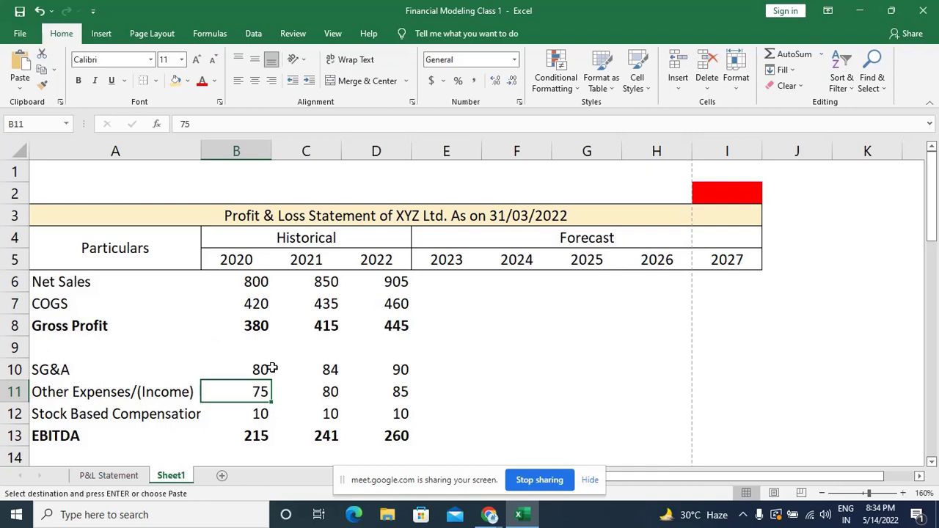
scroll(272, 367, "down", 12)
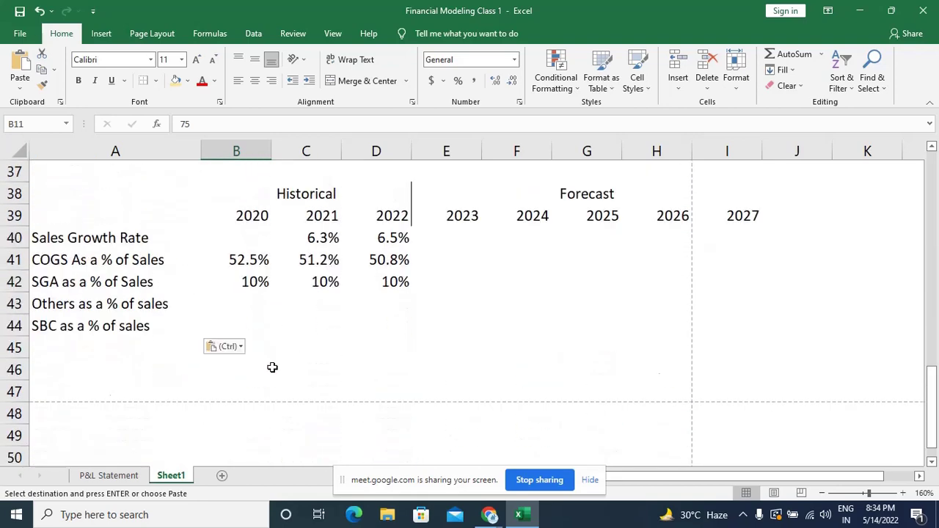
scroll(271, 367, "down", 1)
scroll(271, 367, "up", 2)
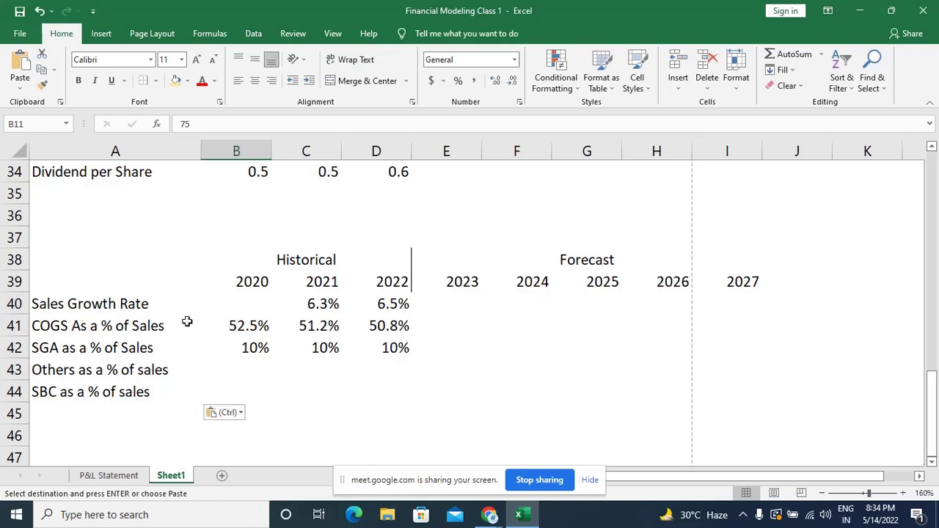
scroll(187, 321, "up", 11)
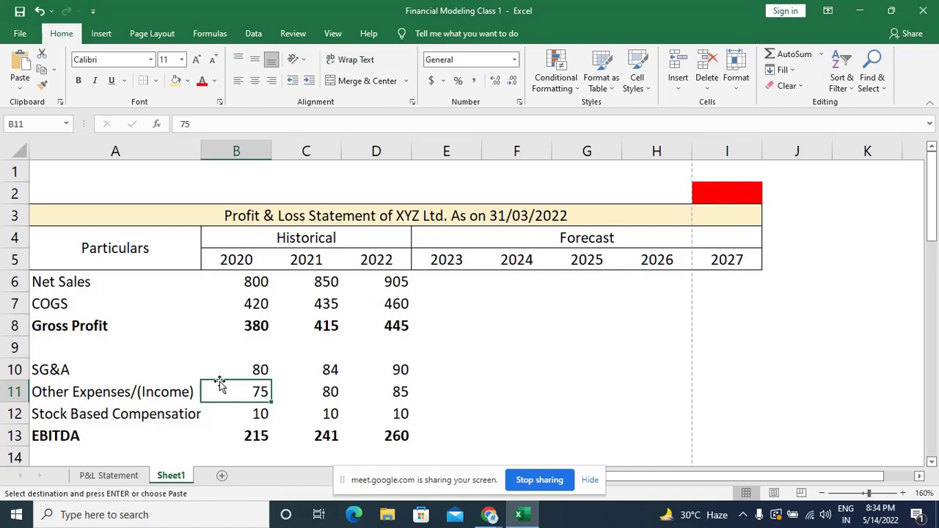
scroll(219, 382, "down", 10)
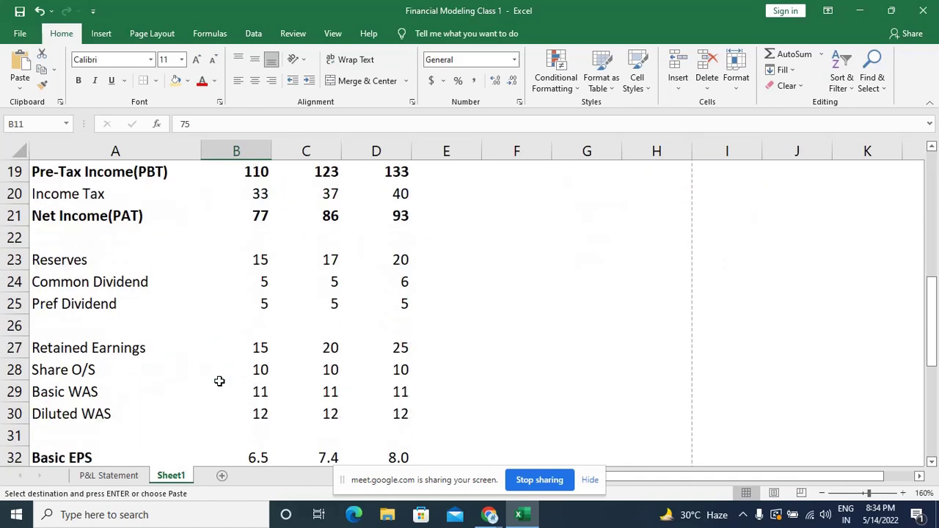
scroll(219, 381, "down", 1)
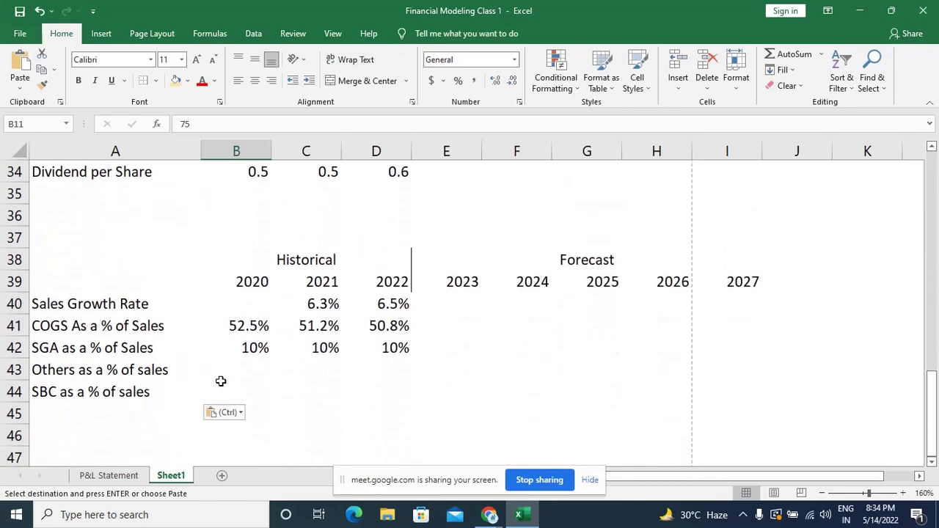
Calculate the 2020 Others as a % of sales in B43 with the formula =B11/B6.
left_click(240, 369)
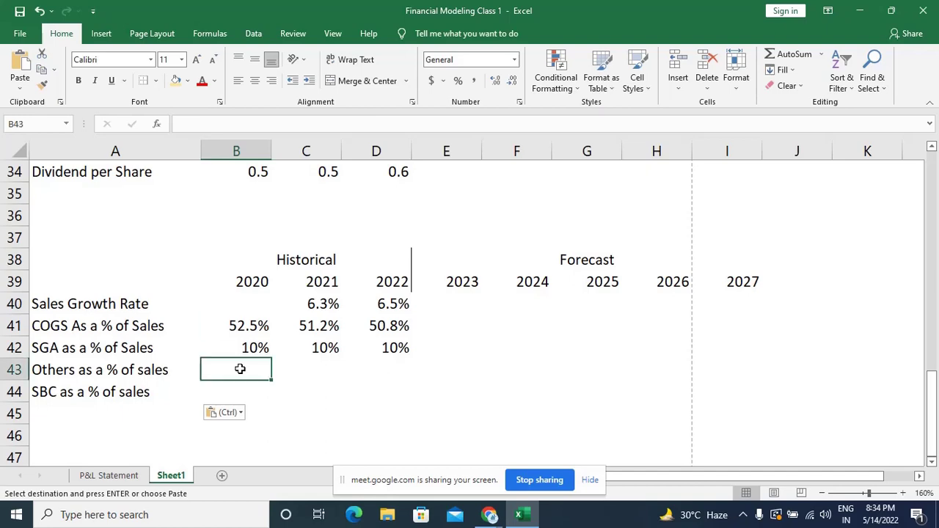
type("=")
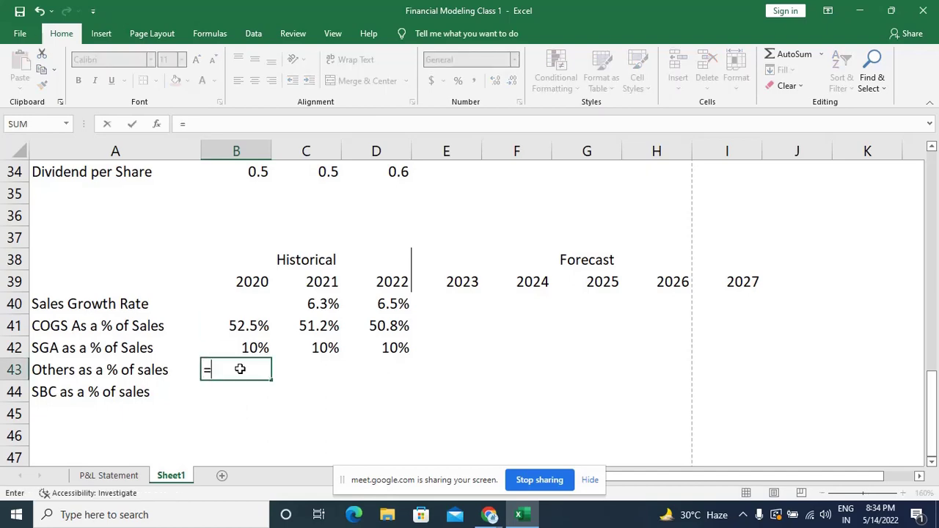
key("Up")
key("ctrl+Up")
key("ctrl+Up")
key("ctrl+Up")
key("ctrl+Up")
key("ctrl+Up")
key("ctrl+Up")
key("ctrl+Up")
key("ctrl+Up")
key("ctrl+Up")
key("ctrl+Up")
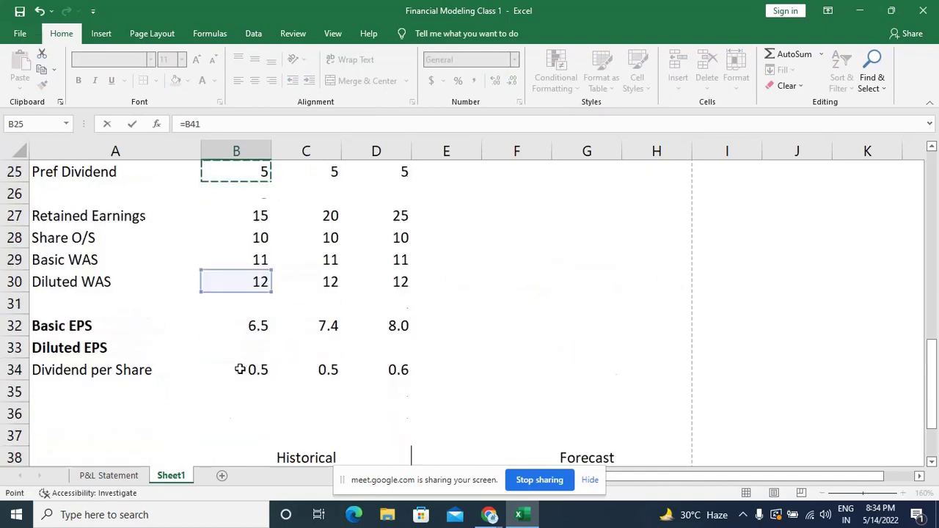
key("Down")
key("Down")
key("Down")
key("Down")
key("Down")
key("Down")
key("Down")
key("Down")
key("Down")
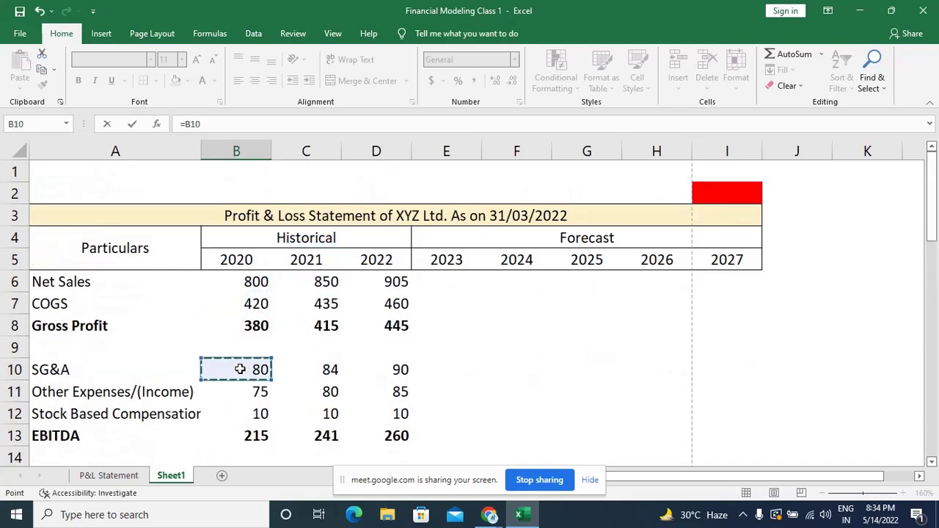
key("Down")
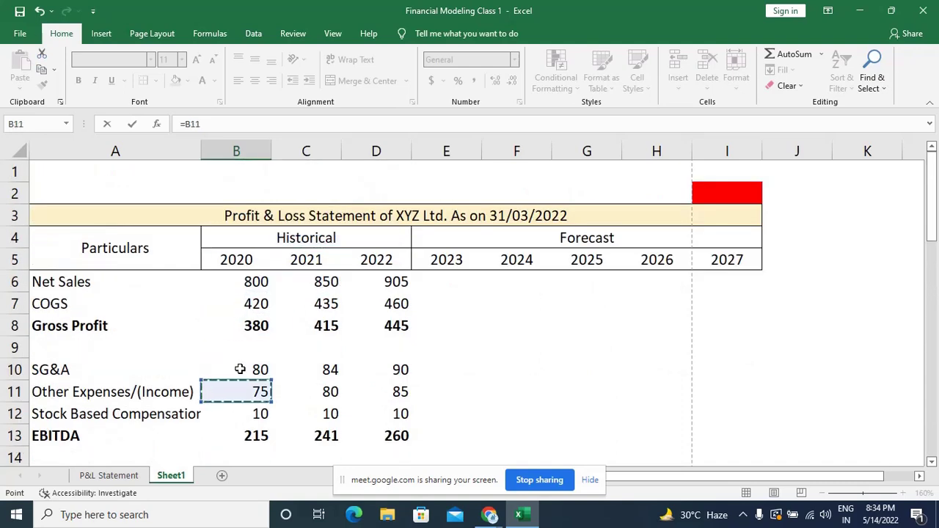
type("/")
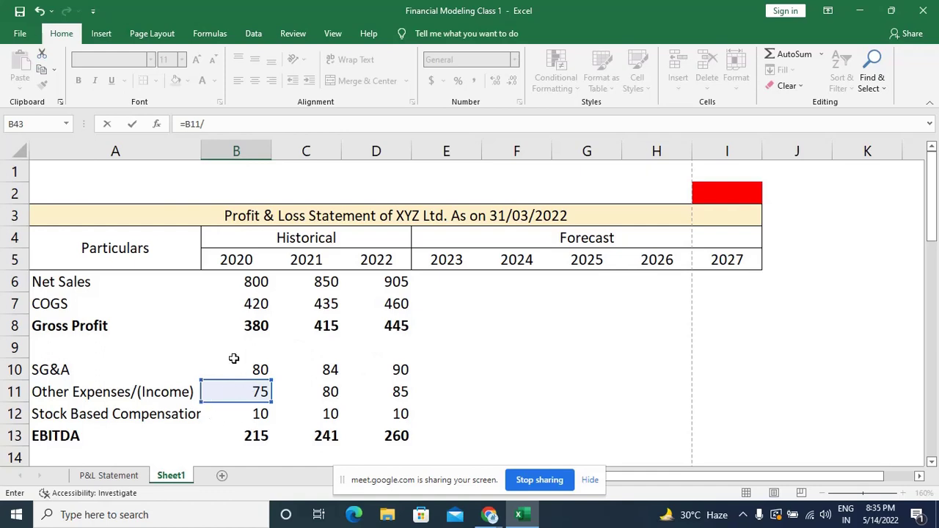
left_click(252, 283)
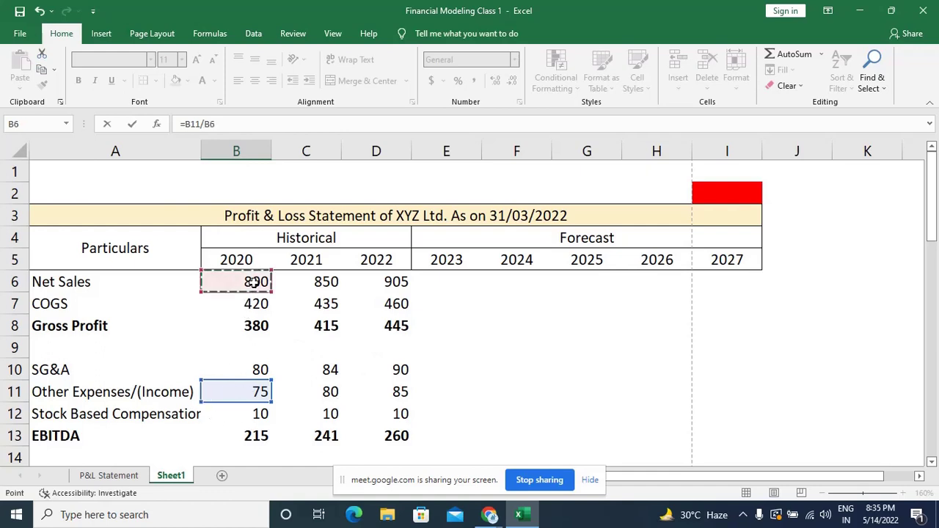
key("Return")
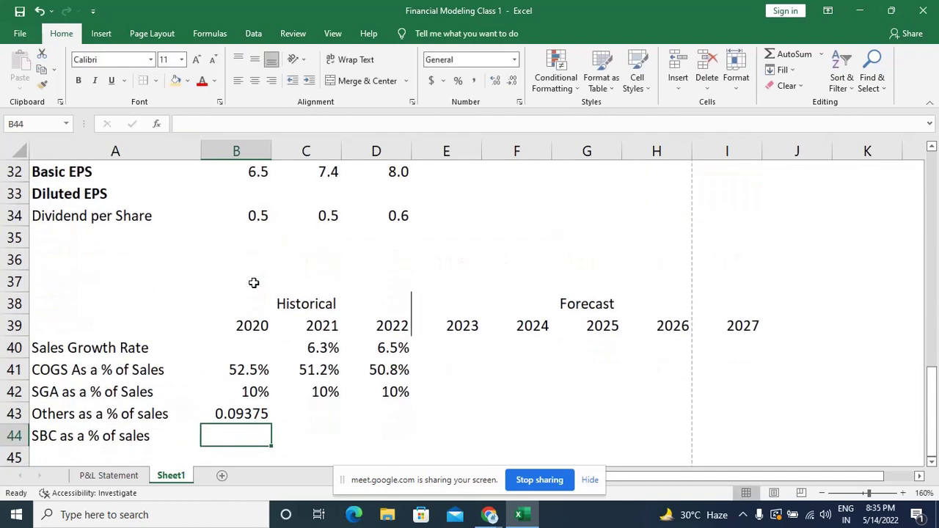
Format B43 as a whole percentage and fill its formula across to 2022 in D43.
key("Up")
key("ctrl+shift+5")
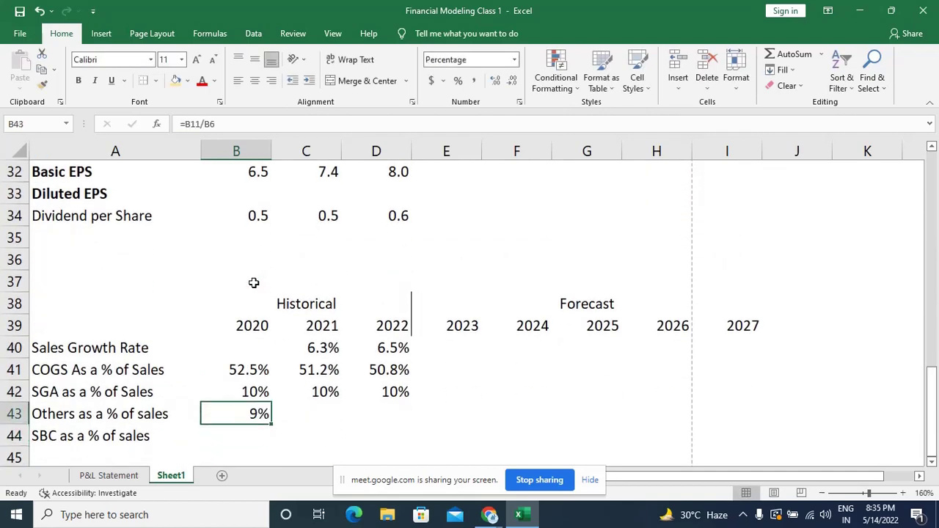
key("shift+Right")
key("shift+Right")
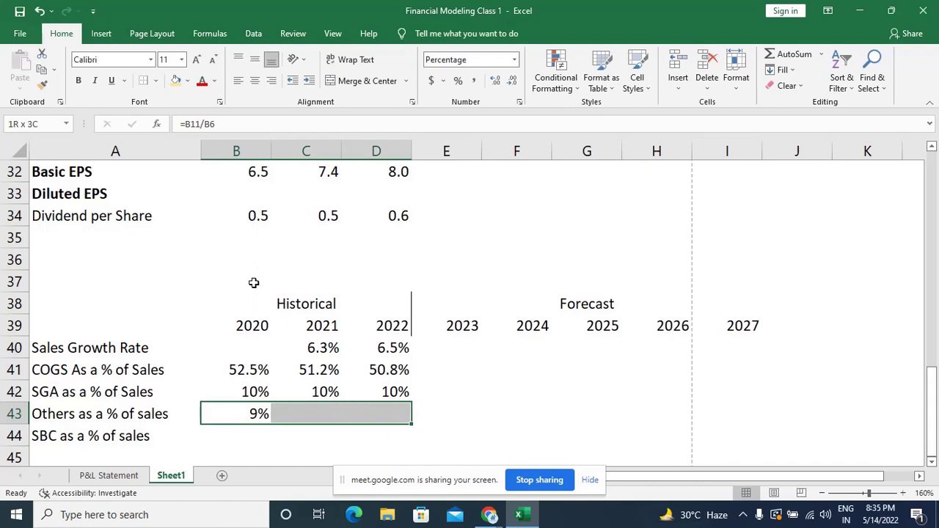
key("ctrl+r")
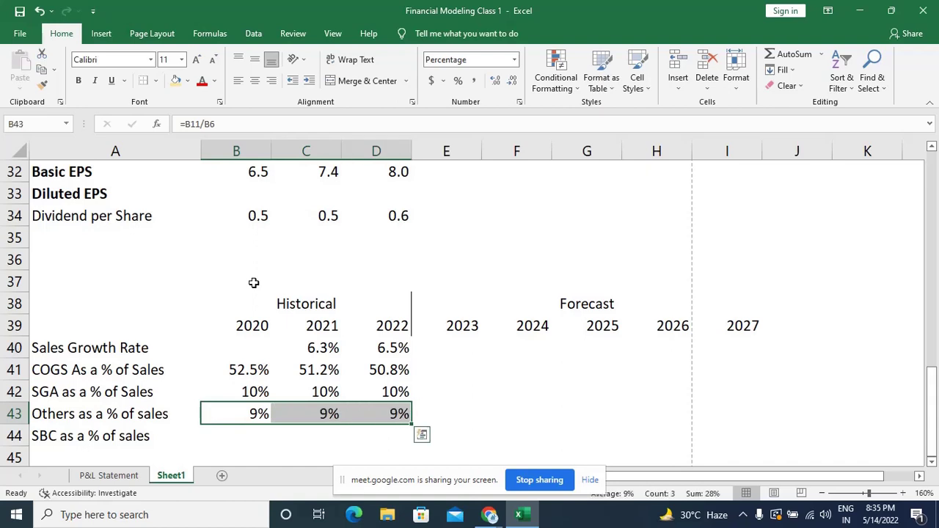
key("Down")
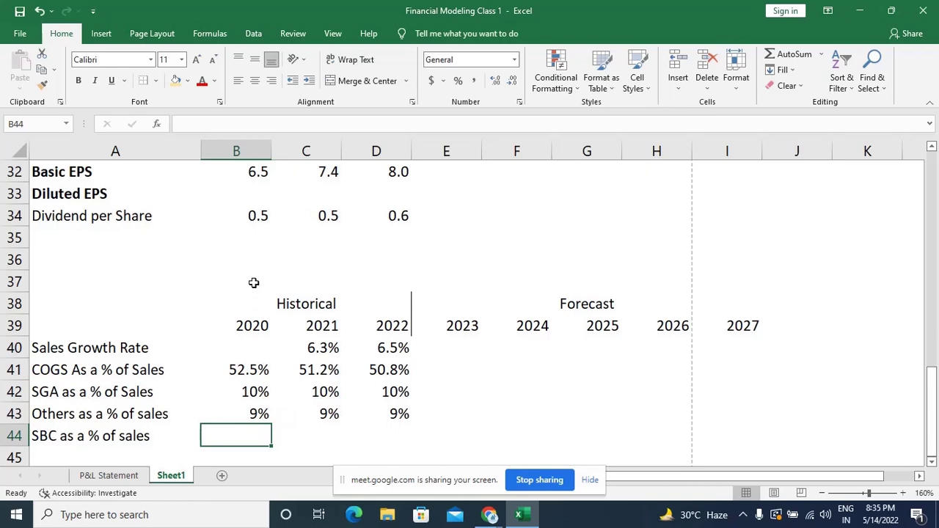
Calculate 2020 SBC as a percentage of sales in B44 with the formula =B12/B6.
type("=")
key("Up")
key("Up")
key("Up")
key("Up")
key("Up")
key("Up")
key("Up")
key("Up")
key("Up")
key("Up")
key("Up")
key("Up")
key("Up")
key("Up")
key("Up")
key("Up")
key("Up")
key("Up")
key("Up")
key("Up")
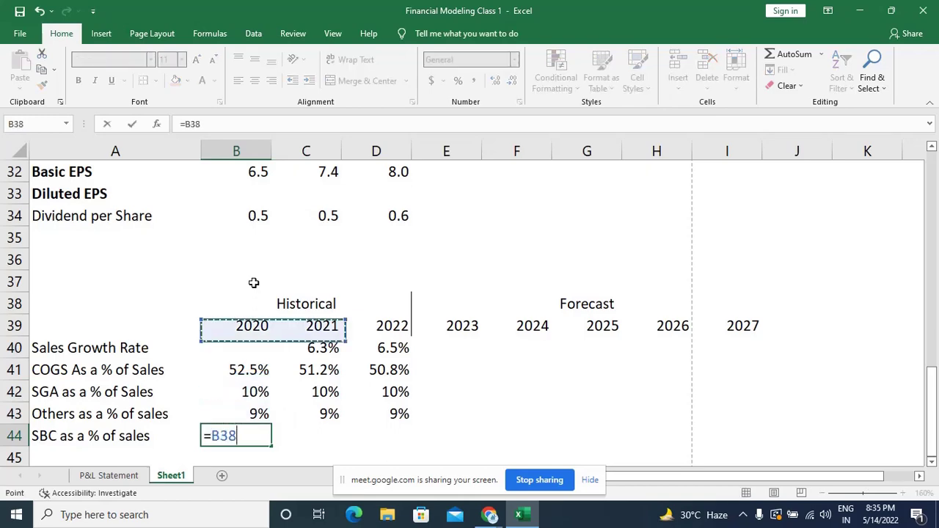
key("Up")
key("Up")
key("Up")
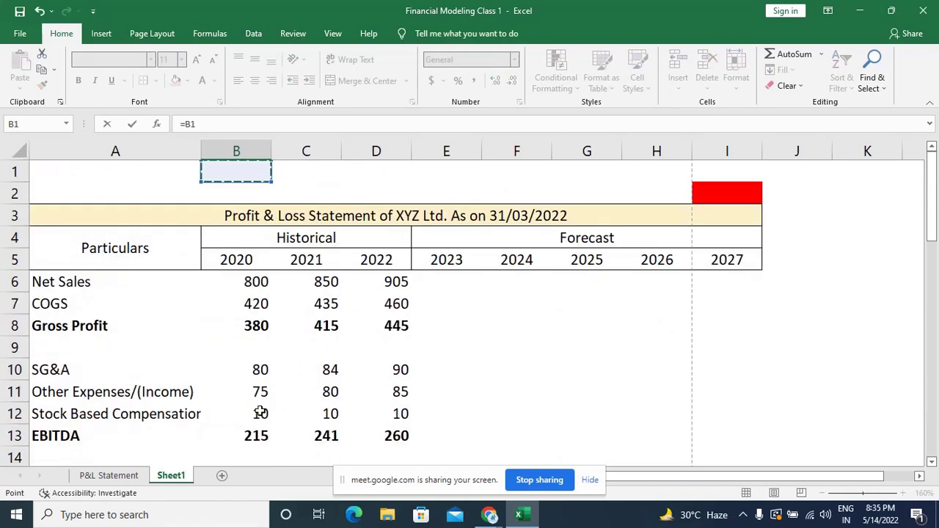
key("Down")
key("Down")
key("Down")
key("Down")
key("Down")
key("Down")
key("Down")
key("Down")
key("Down")
key("Down")
key("Down")
type("/")
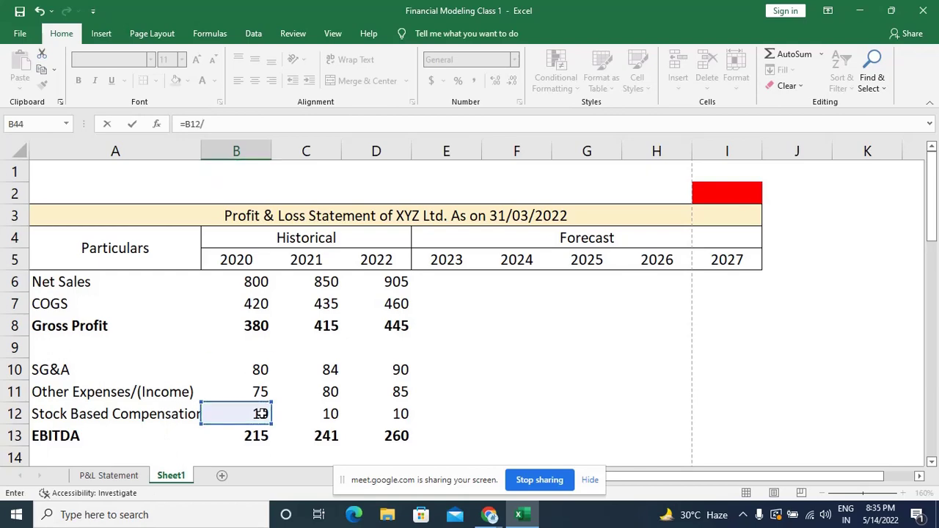
left_click(250, 283)
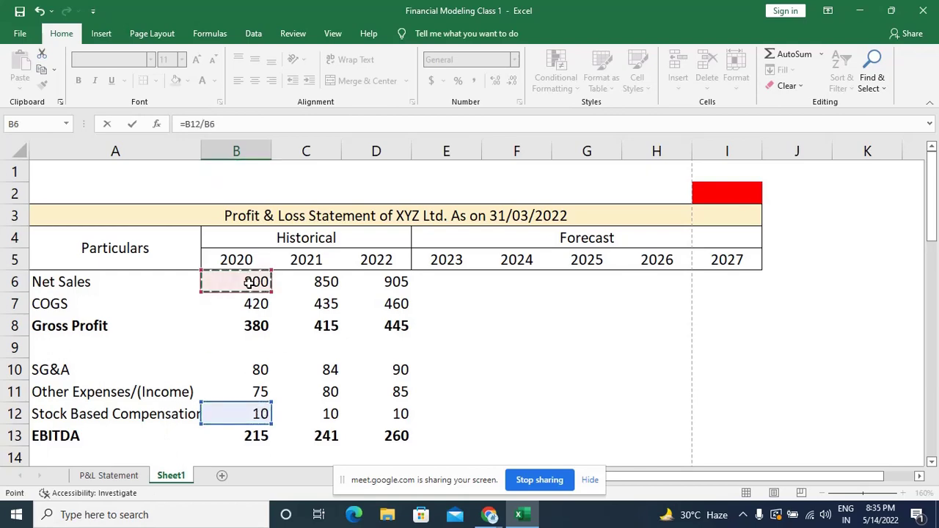
key("Return")
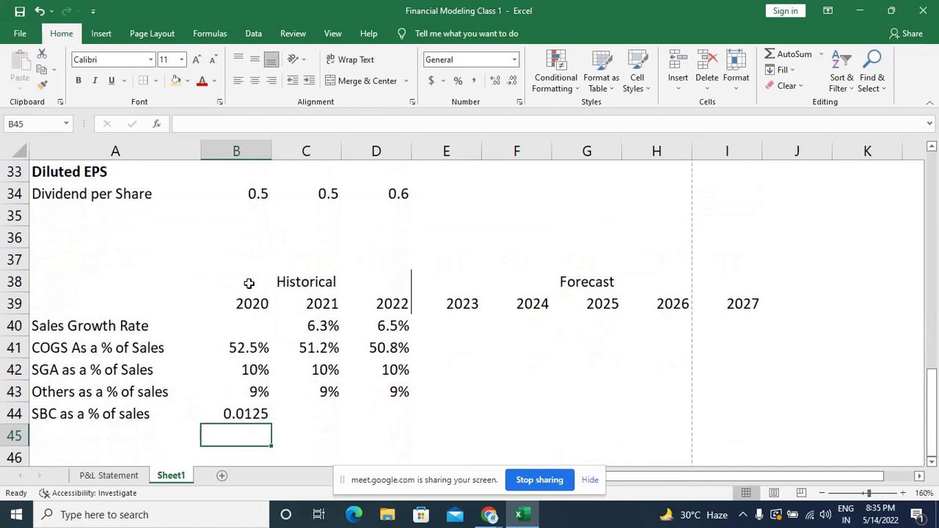
Format B44 as a percentage and fill its formula across to D44 for 2021 and 2022.
key("Up")
key("ctrl+shift+5")
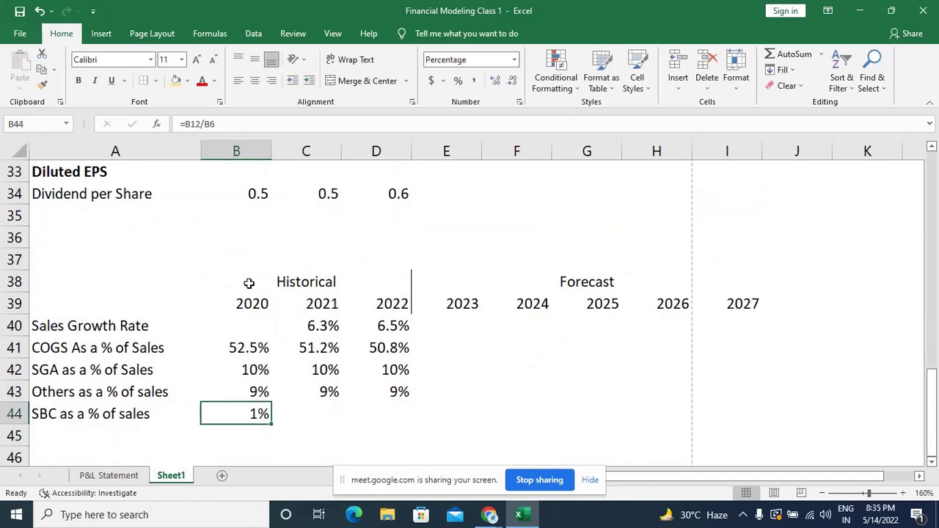
key("shift+Right")
key("shift+Right")
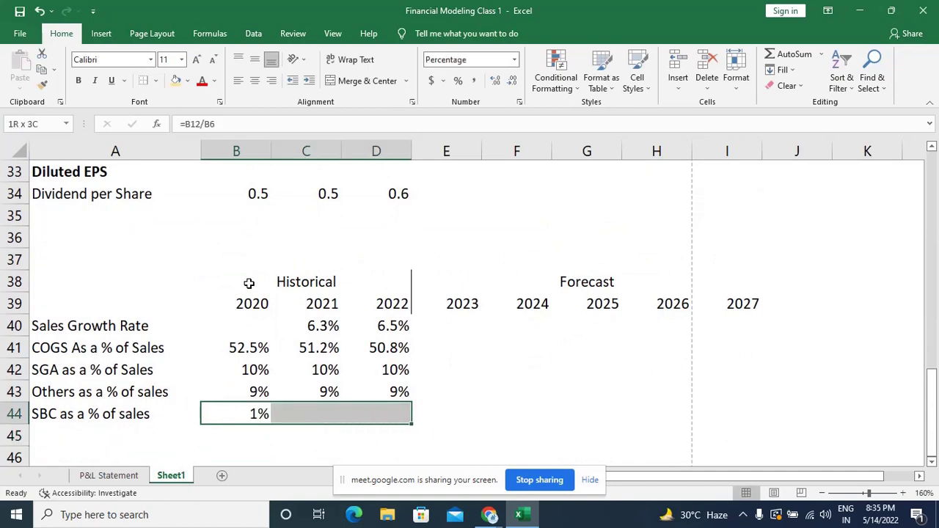
key("ctrl+r")
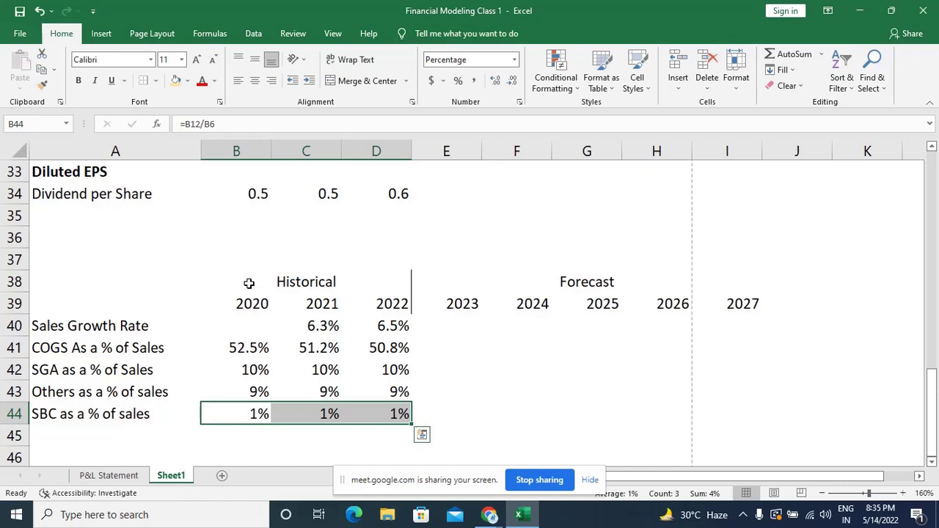
Clear the historical Others and SBC percentage-of-sales formulas in B43:D44.
scroll(364, 340, "down", 1)
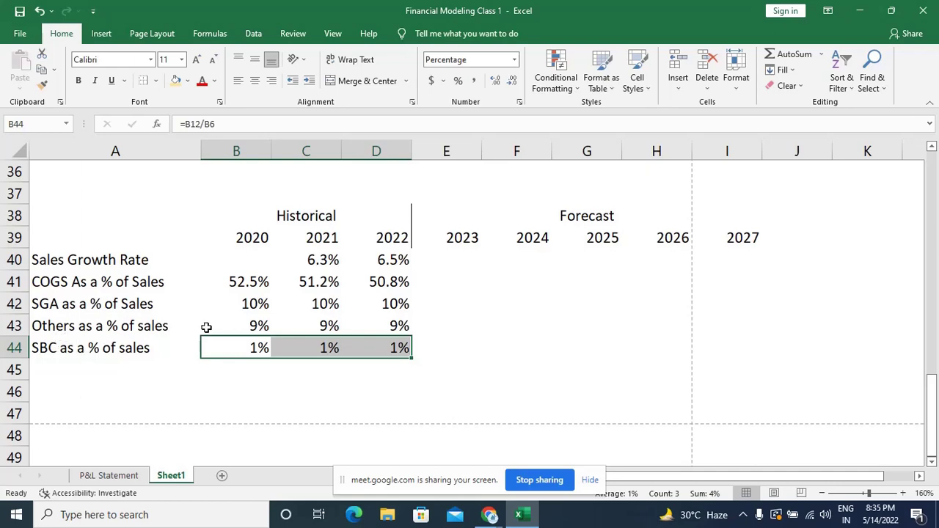
scroll(206, 327, "up", 12)
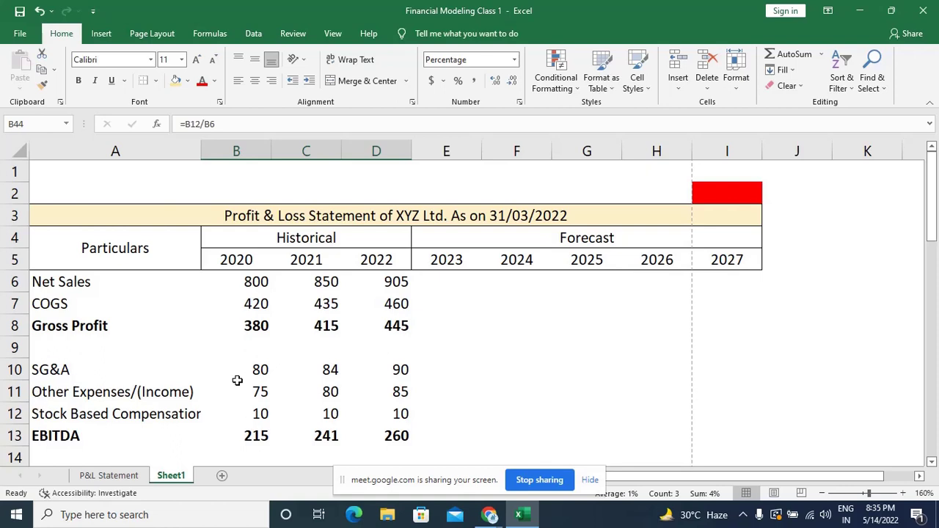
scroll(237, 380, "down", 2)
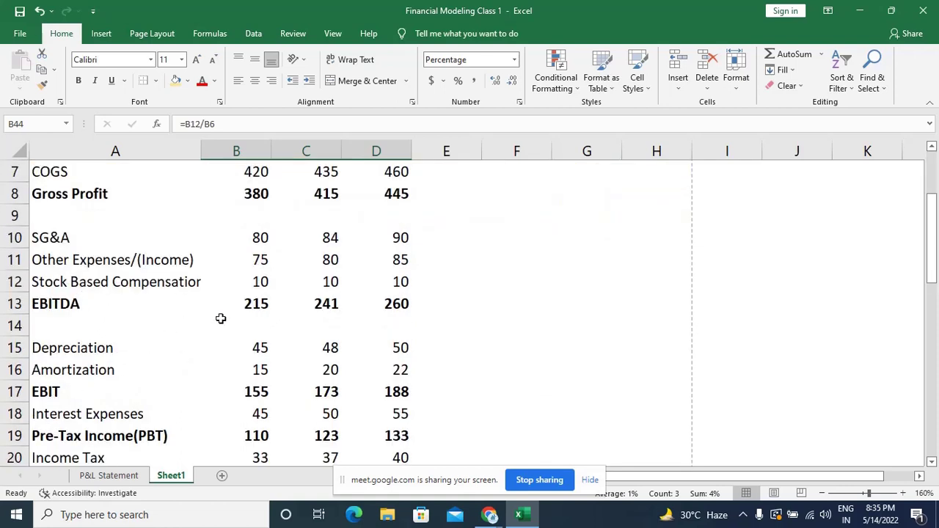
scroll(221, 318, "down", 6)
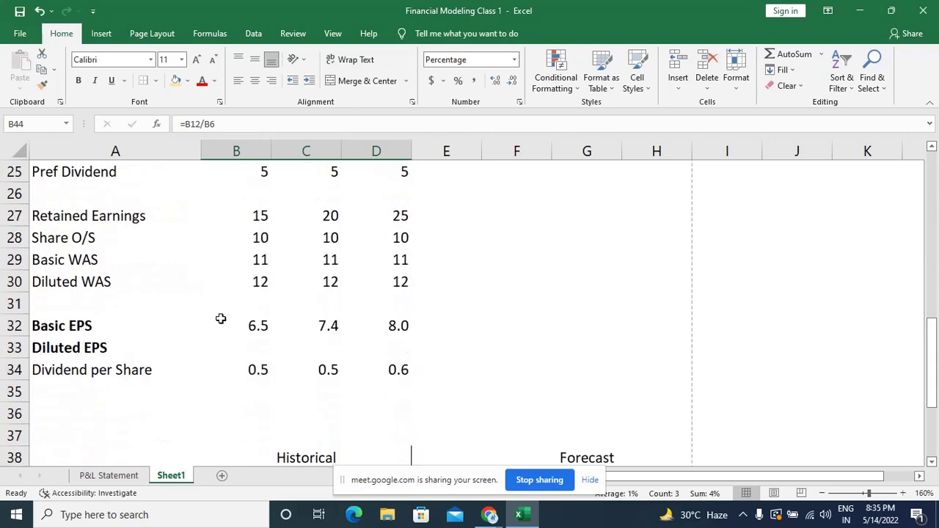
scroll(220, 318, "down", 4)
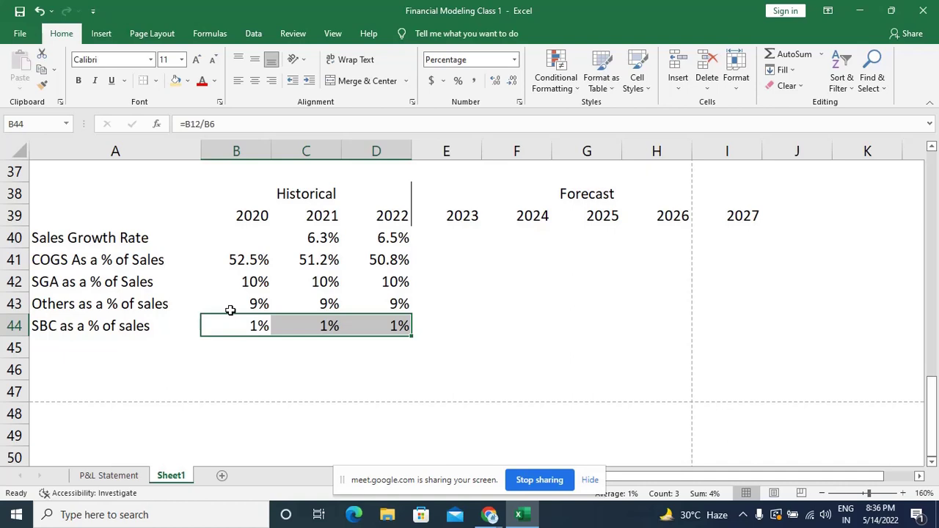
key("shift+Up")
key("Delete")
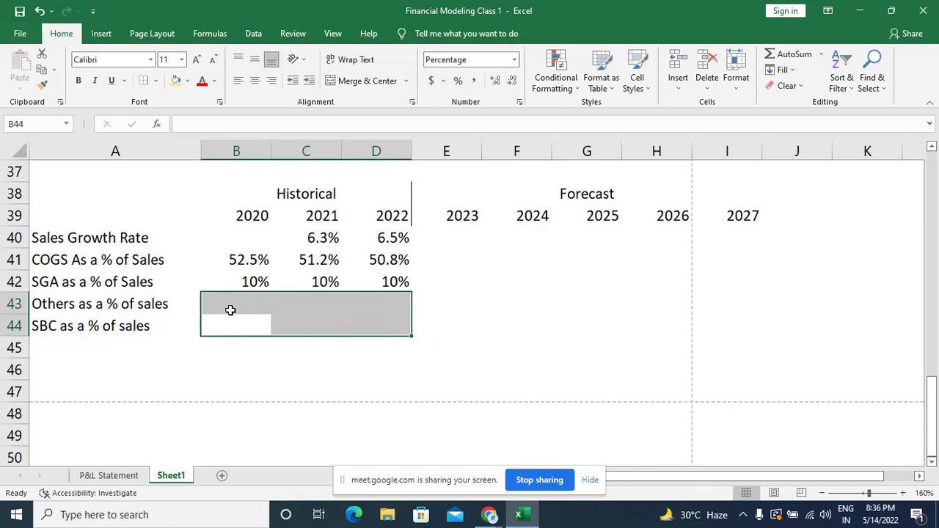
Examine which income statement cells the 2020 SGA percentage formula in B42 refers to.
key("Up")
key("Up")
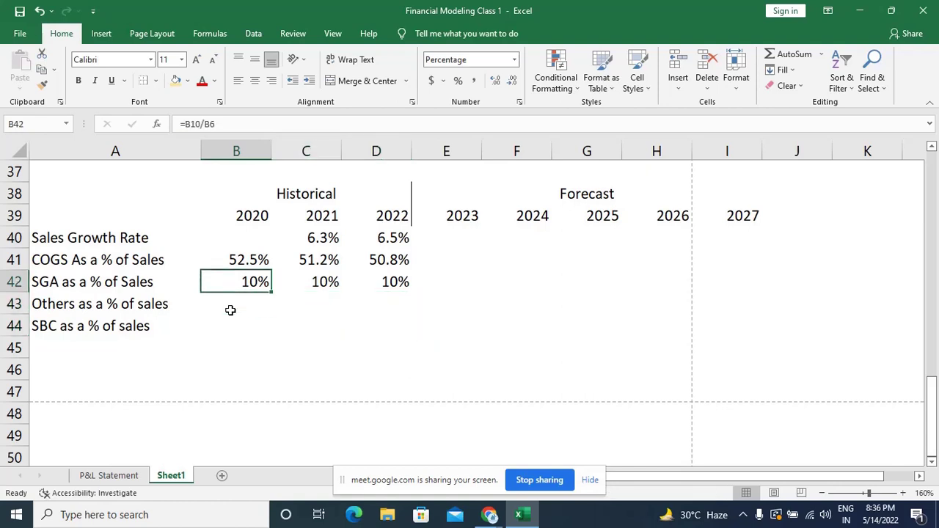
key("F2")
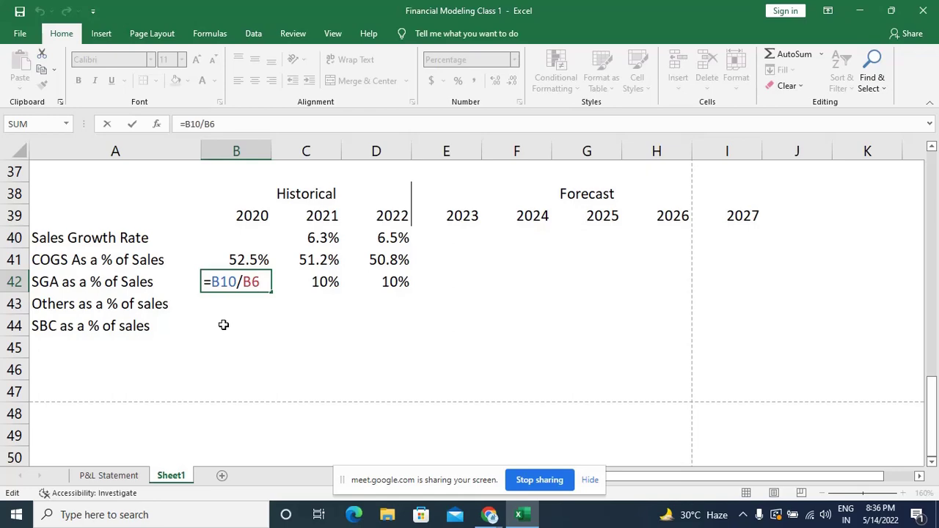
scroll(224, 325, "up", 12)
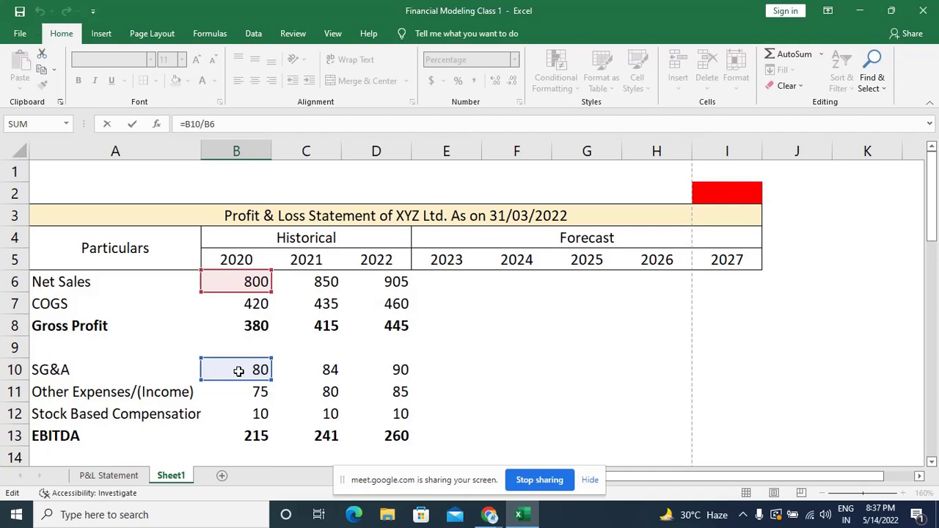
scroll(238, 371, "down", 10)
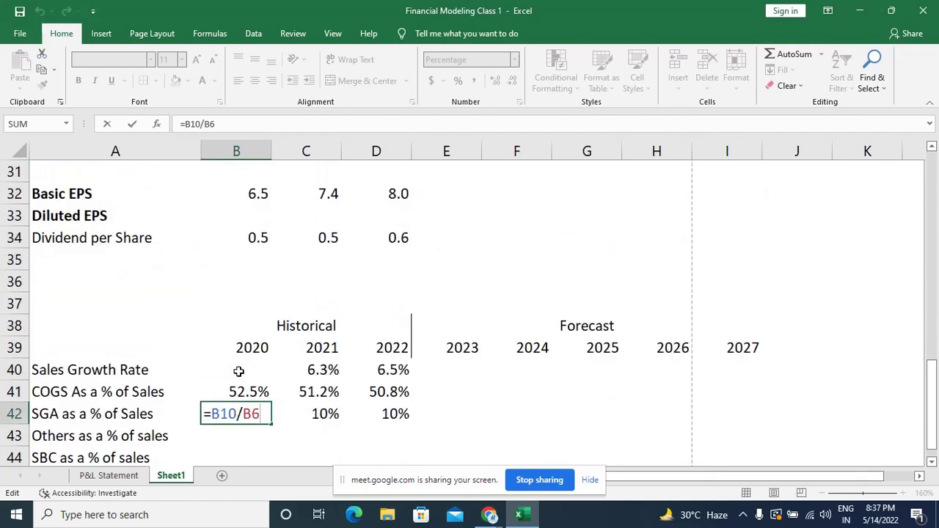
key("ctrl+Return")
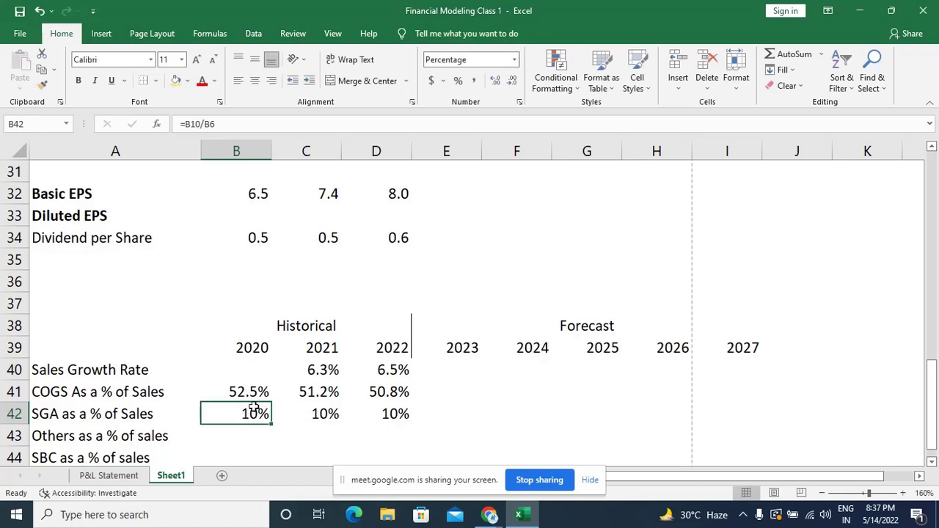
double_click(231, 420)
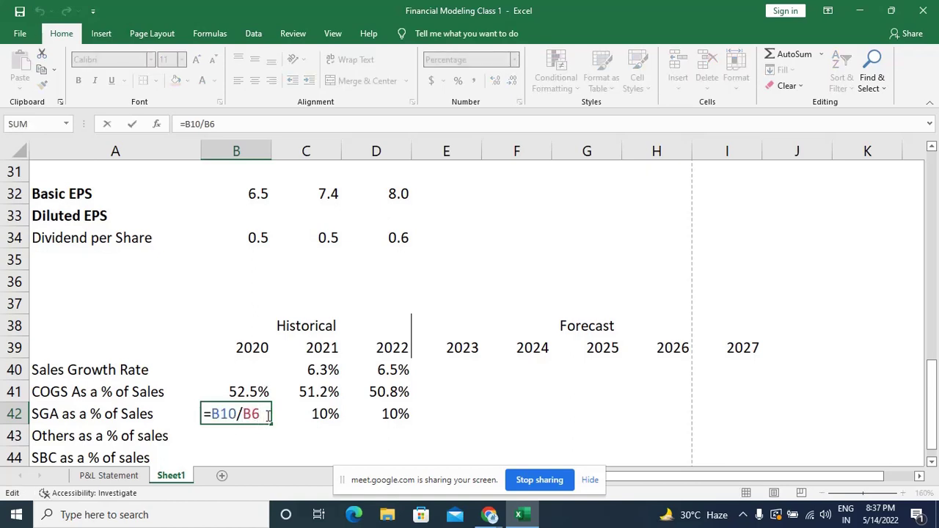
scroll(268, 415, "up", 10)
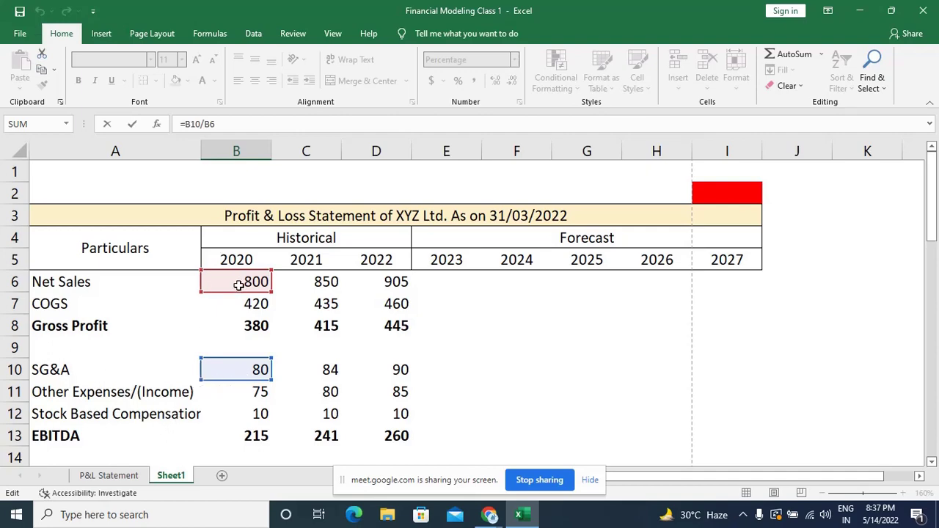
scroll(239, 284, "down", 9)
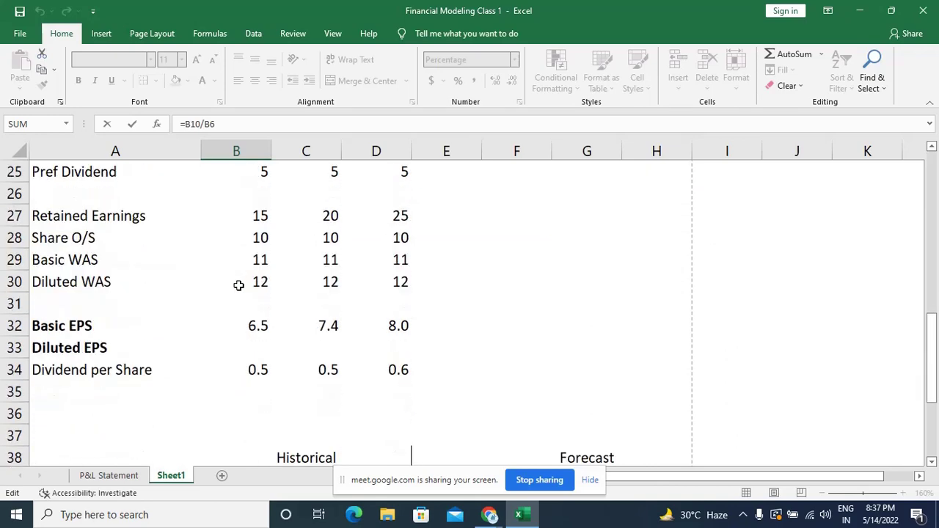
scroll(238, 285, "down", 3)
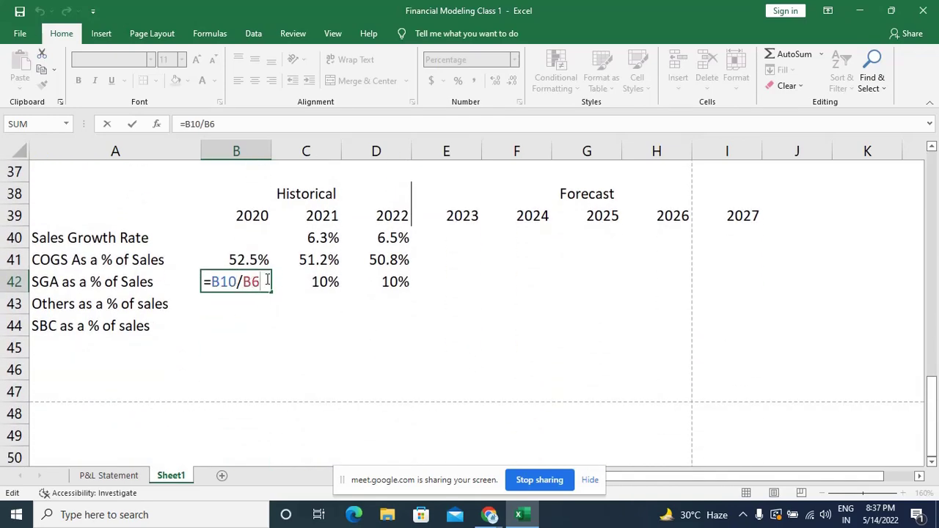
key("ctrl+Return")
Make the net sales reference in B42 fully absolute, so the formula reads =B10/$B$6.
key("F2")
key("F4")
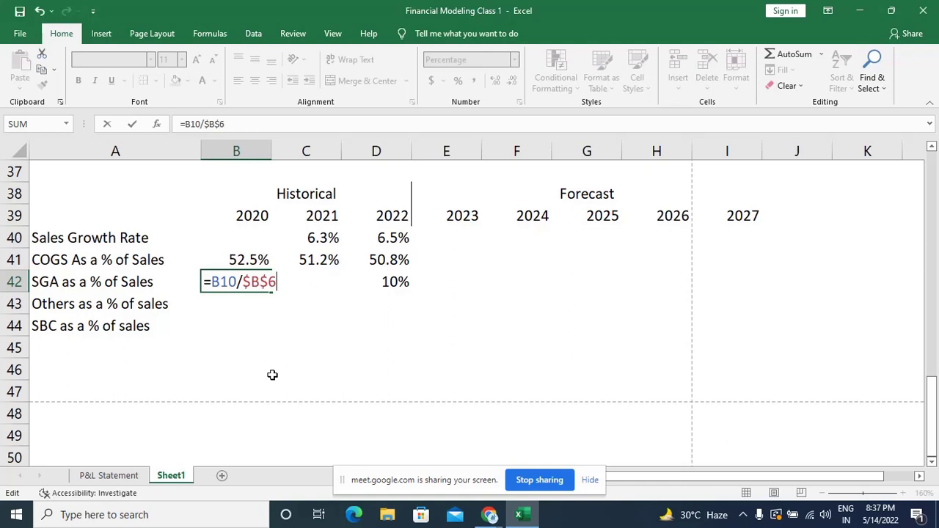
key("Return")
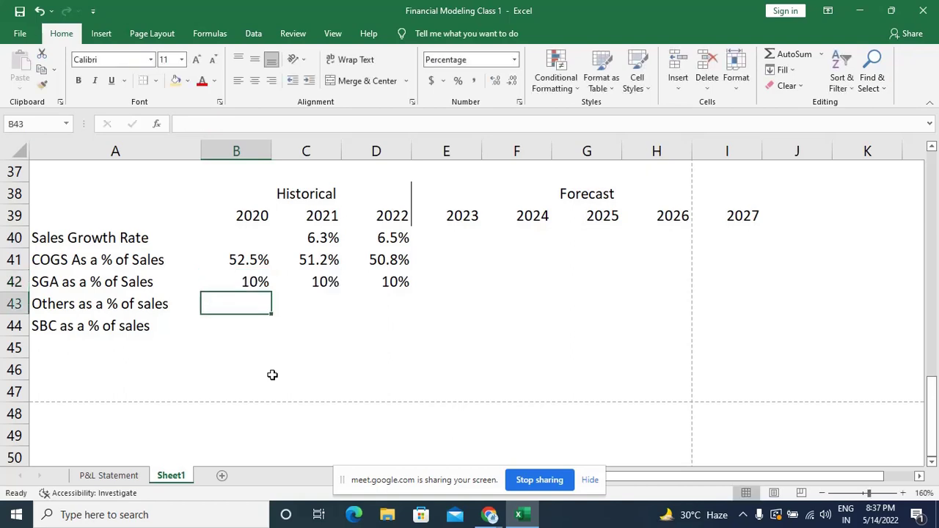
Fill the 2020 SGA percentage formula from B42 down through the Others and SBC rows to B44.
key("Up")
key("shift+Down")
key("shift+Down")
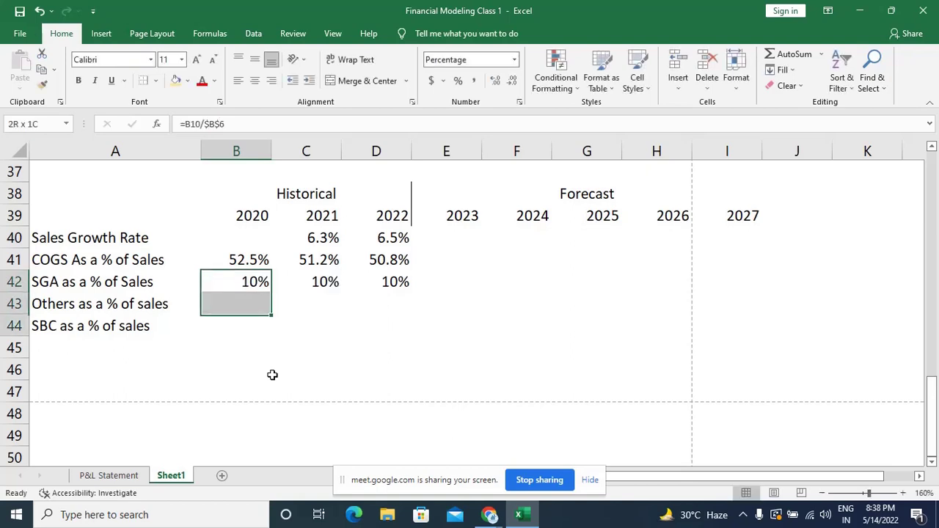
key("ctrl+d")
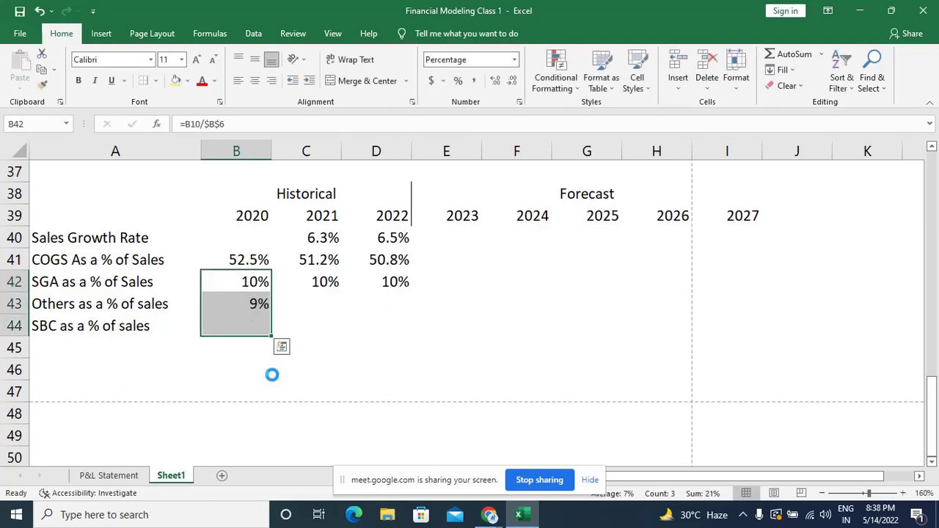
key("Down")
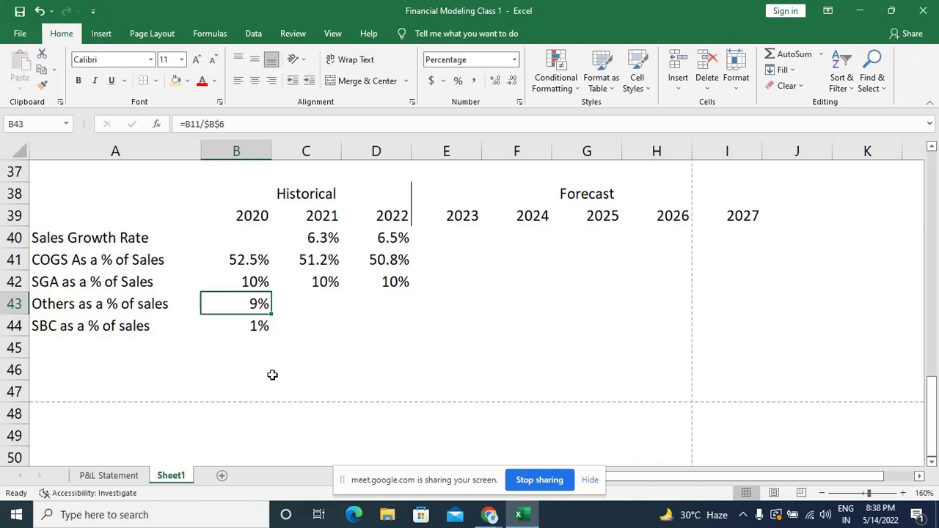
Compare the SGA percentage formulas in B42 and C42 to check their net sales references.
key("Up")
key("F2")
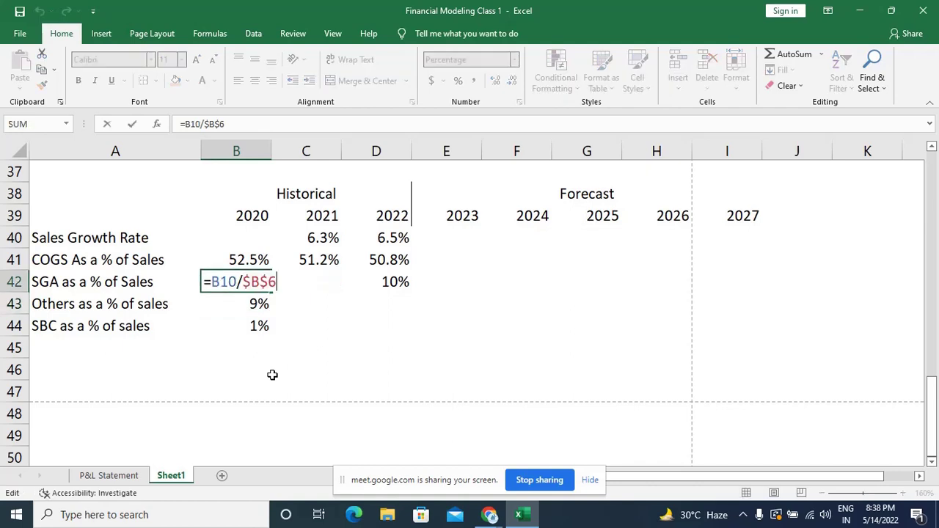
key("Escape")
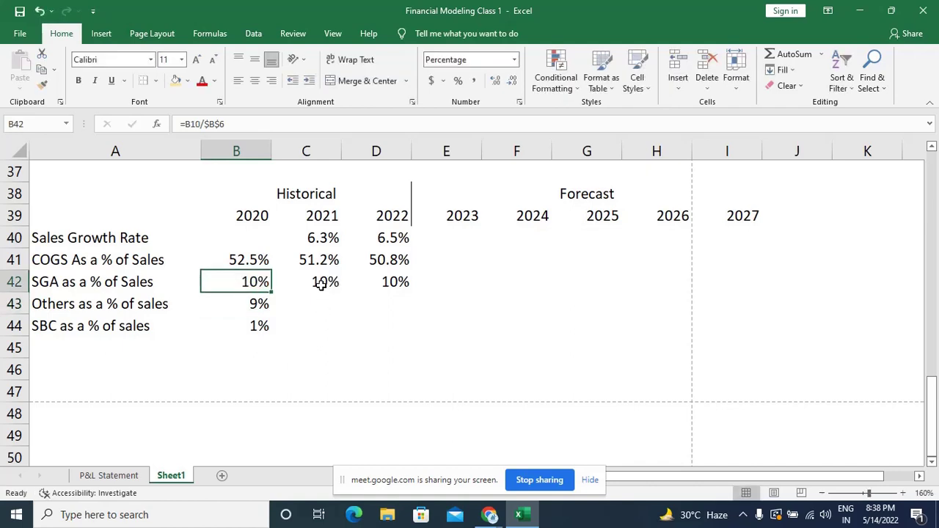
left_click(321, 285)
key("F2")
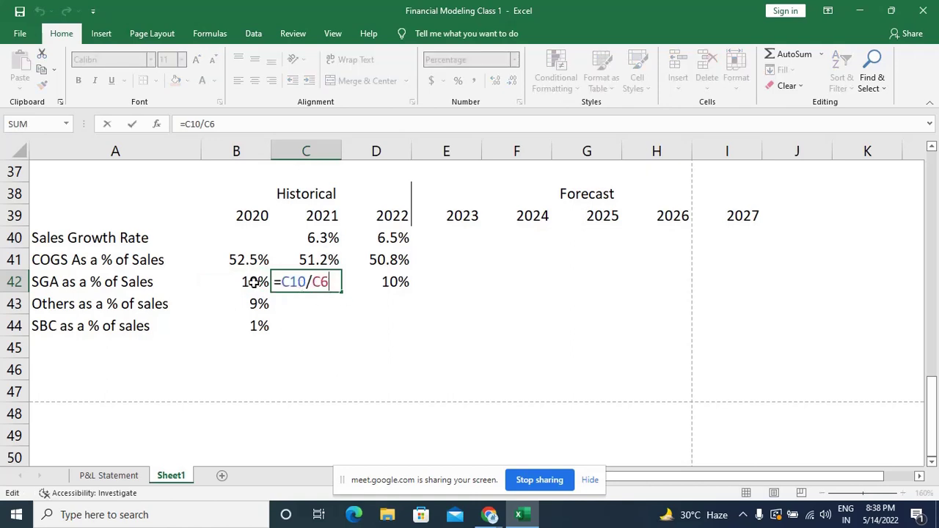
key("Escape")
Undo the fill into B43:B44 and the absolute net sales reference in B42.
key("Left")
key("shift+Down")
key("shift+Down")
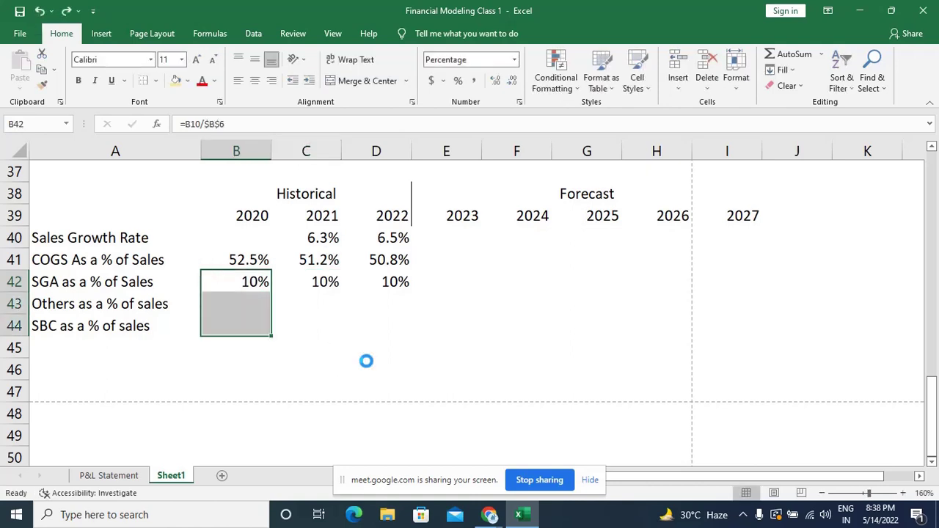
left_click(251, 277)
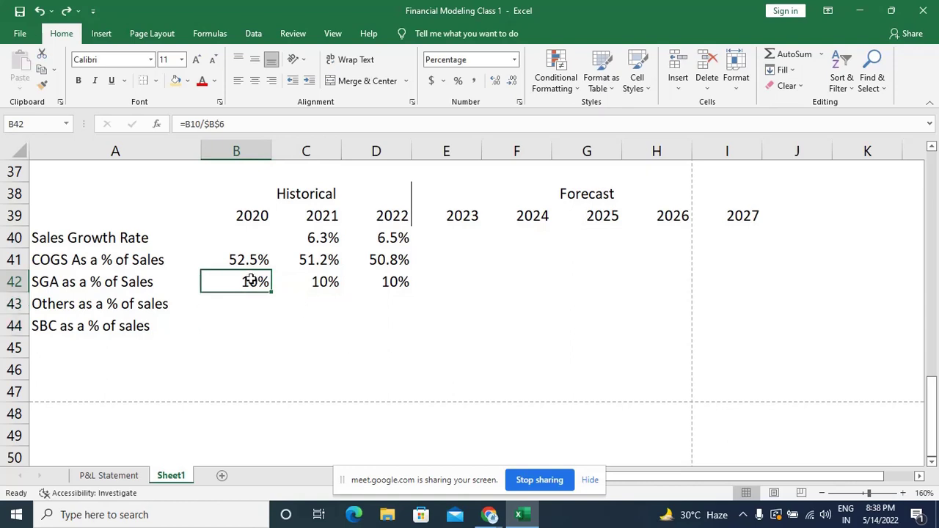
key("ctrl+z")
Open the SGA percentage formula in B42 and trace its referenced net sales and SG&A cells.
key("F2")
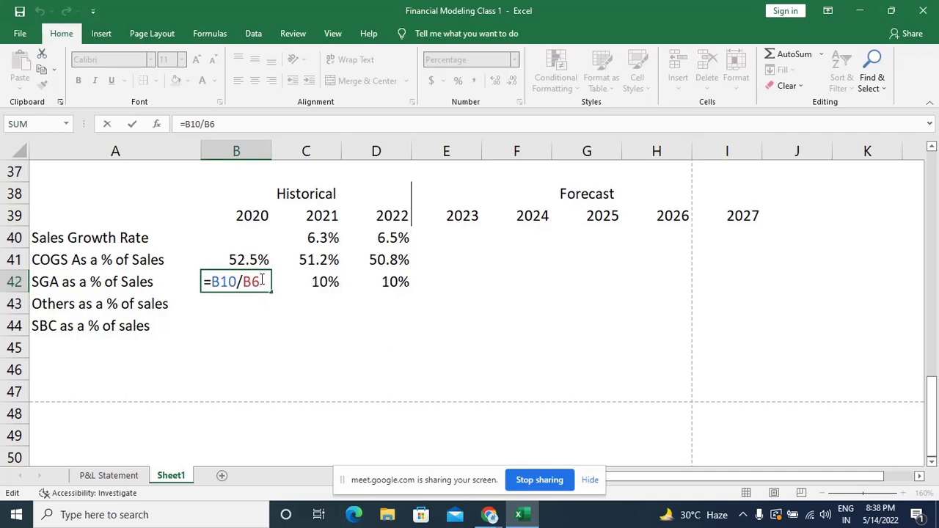
scroll(261, 282, "up", 11)
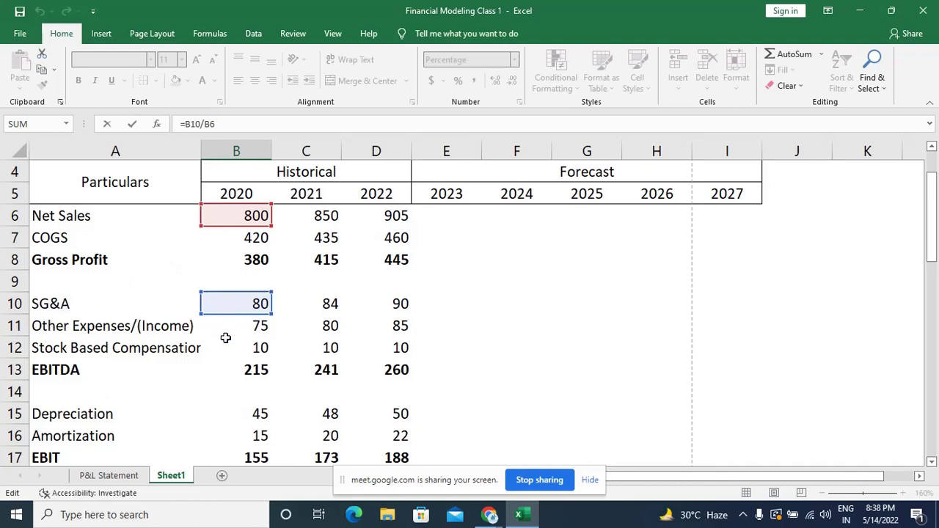
scroll(209, 375, "down", 1)
scroll(209, 375, "down", 2)
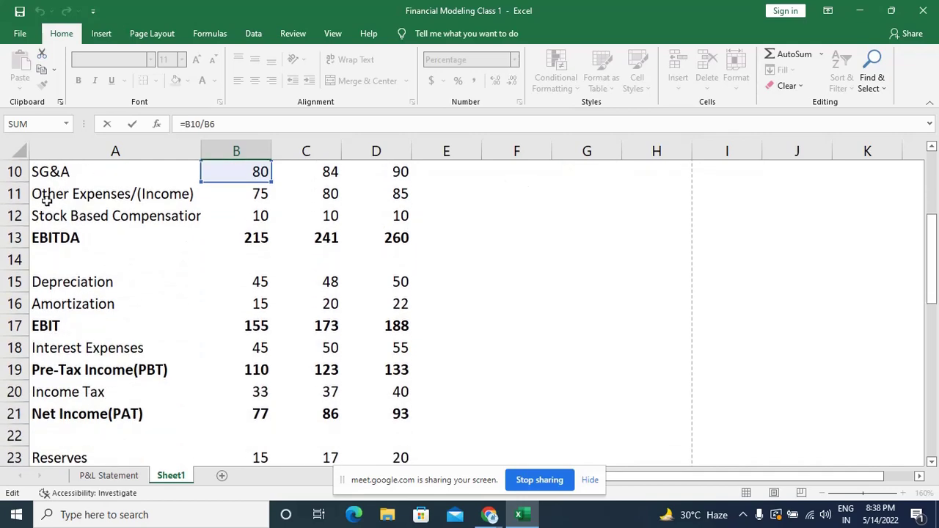
scroll(231, 262, "down", 4)
scroll(231, 262, "down", 6)
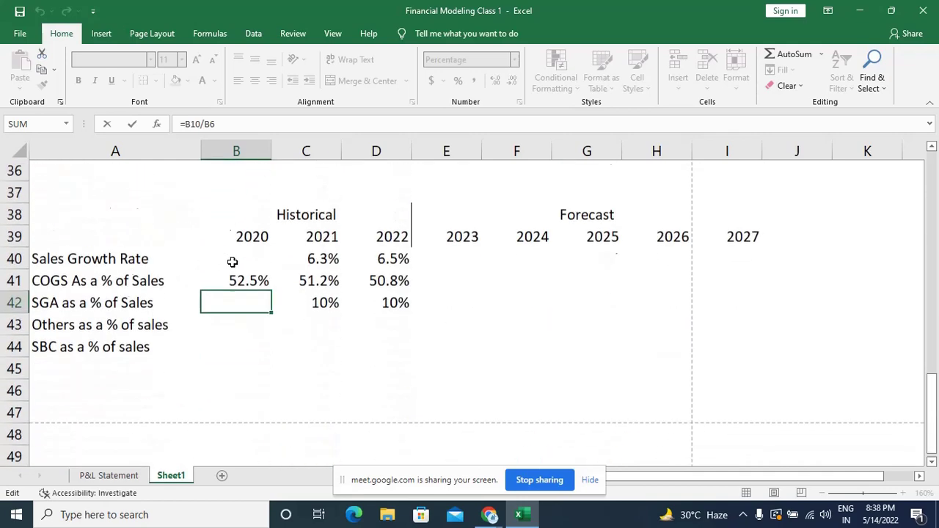
scroll(232, 262, "up", 1)
scroll(232, 262, "up", 1)
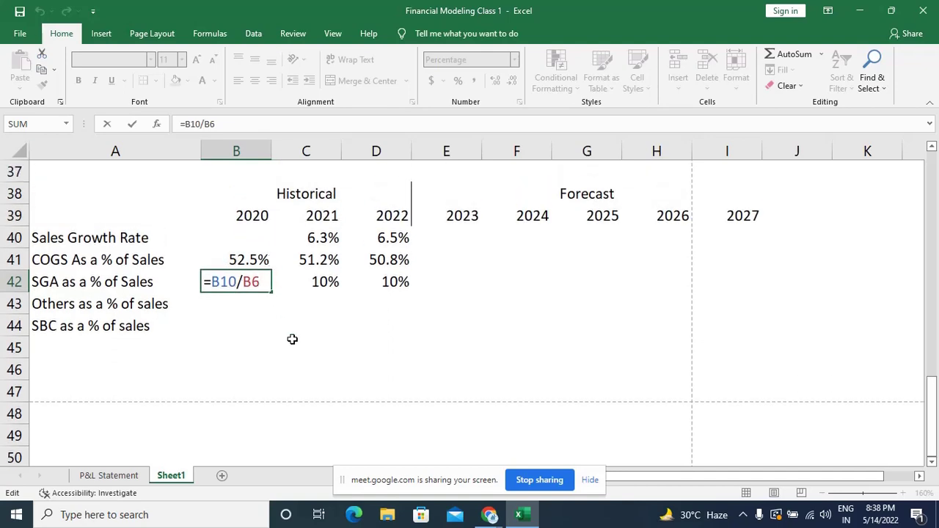
Make the net sales reference in the B42 formula fully absolute, so it reads =B10/$B$6.
key("F4")
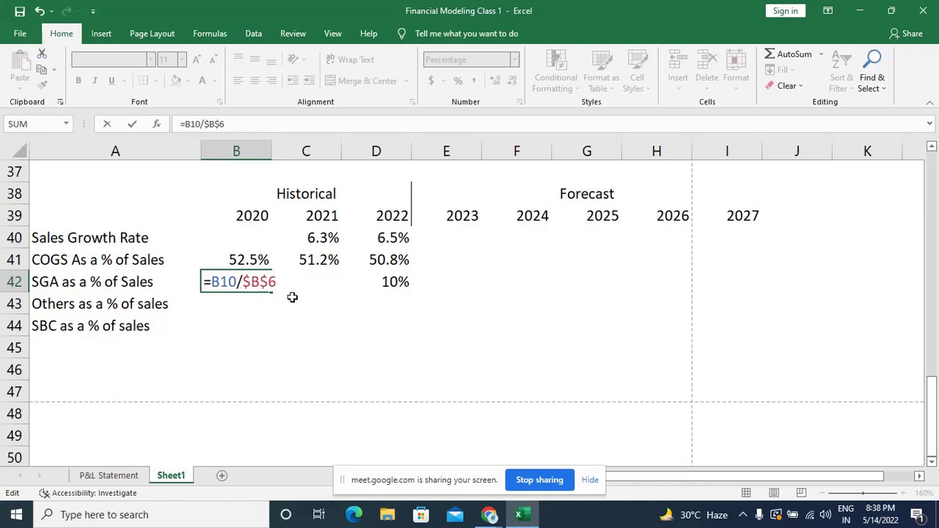
key("F4")
key("F4")
key("F4")
key("F4")
key("ctrl+Return")
key("Return")
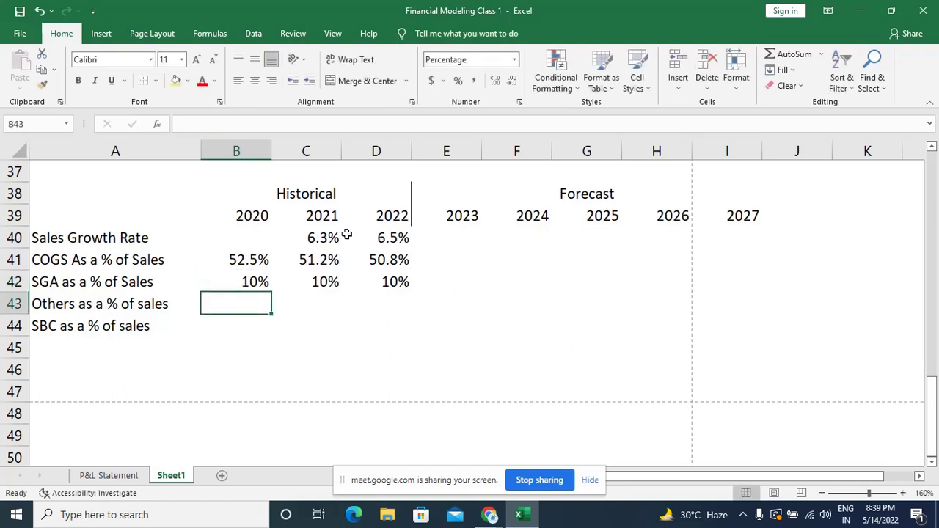
Fill the 2020 SGA percentage formula from B42 down through B44 for Others and SBC.
key("Up")
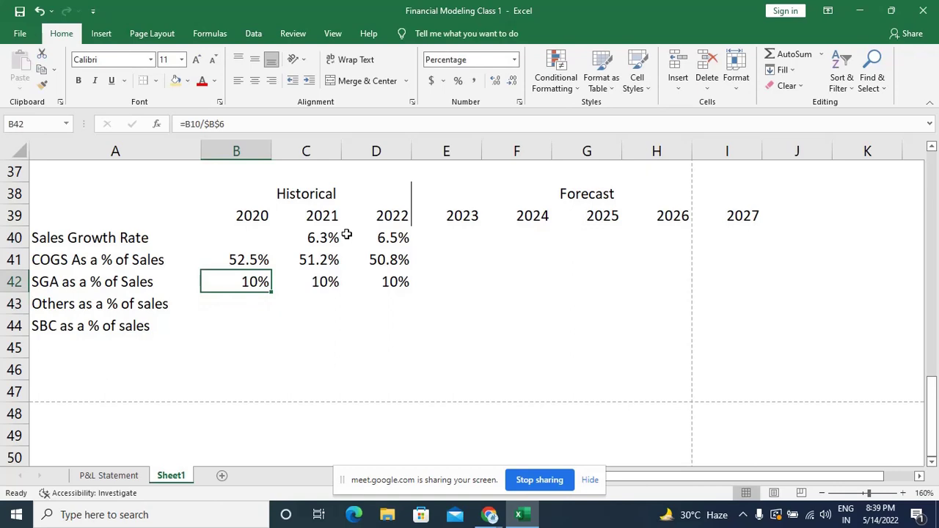
key("shift+Down")
key("shift+Down")
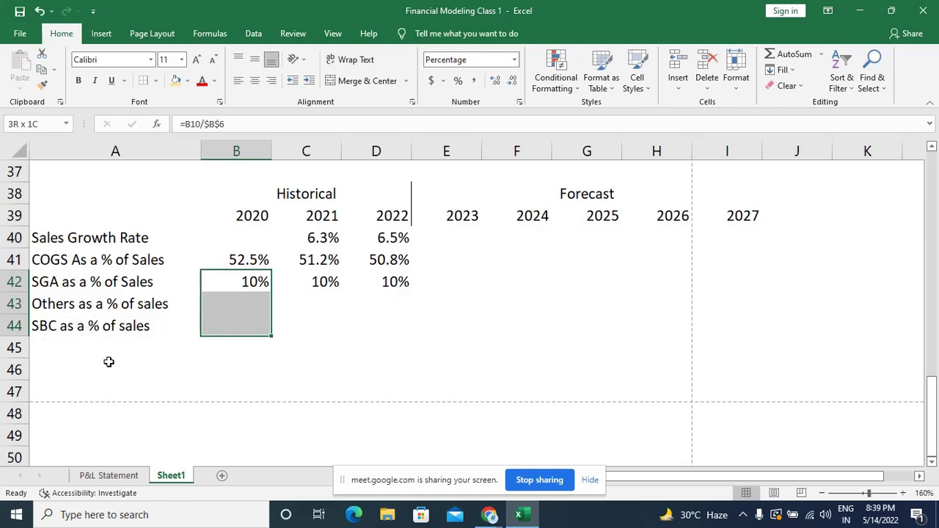
key("Up")
key("Down")
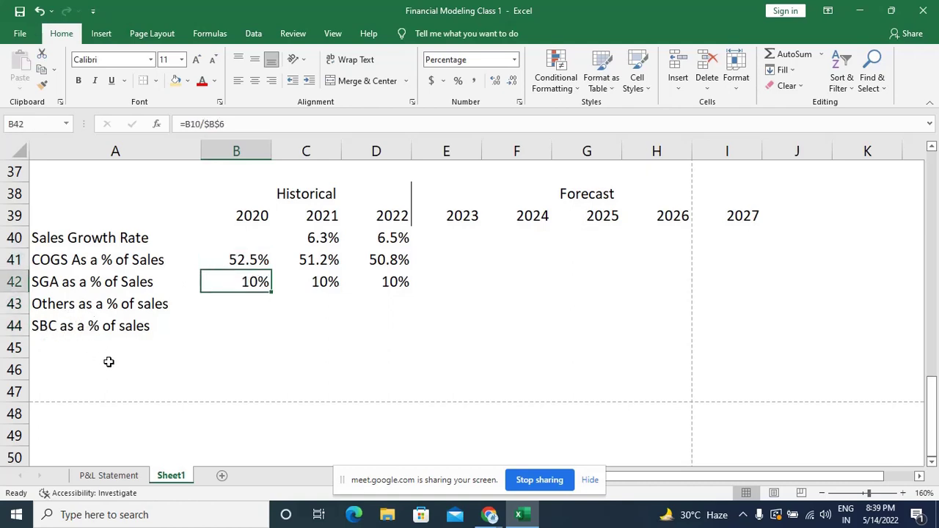
key("shift+Down")
key("shift+Down")
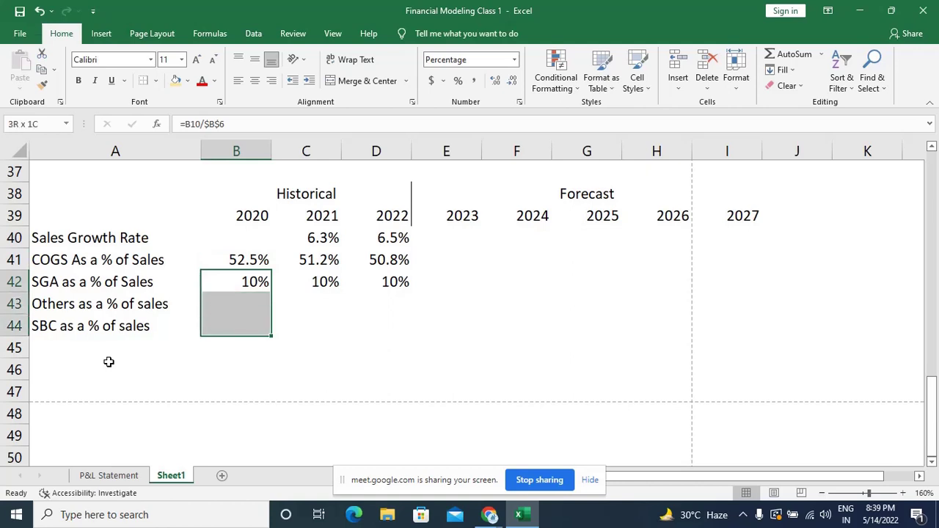
key("ctrl+d")
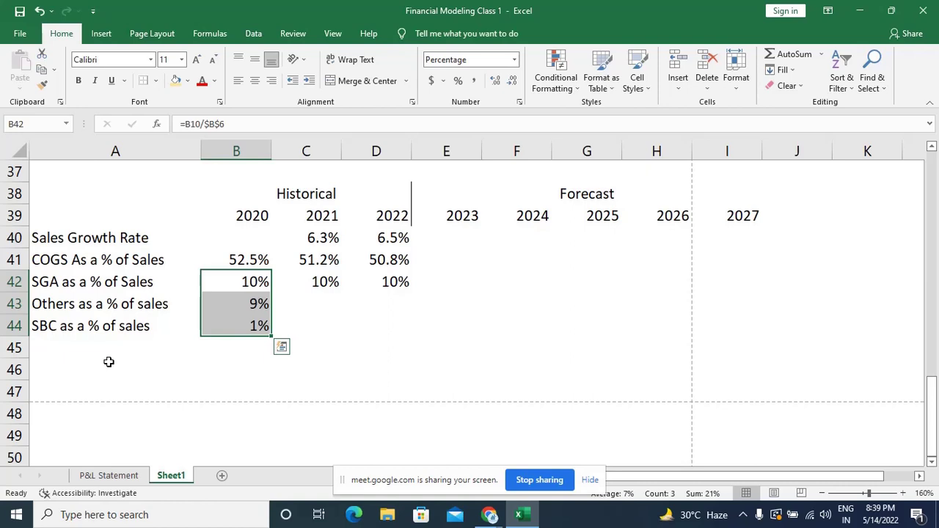
Check which expense and net sales cells the Others percentage formula in B43 refers to.
key("Down")
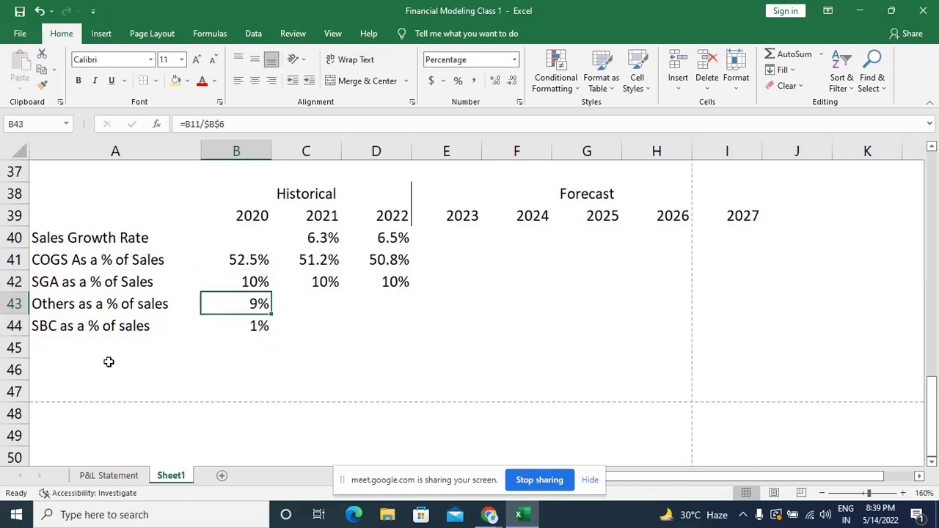
key("F2")
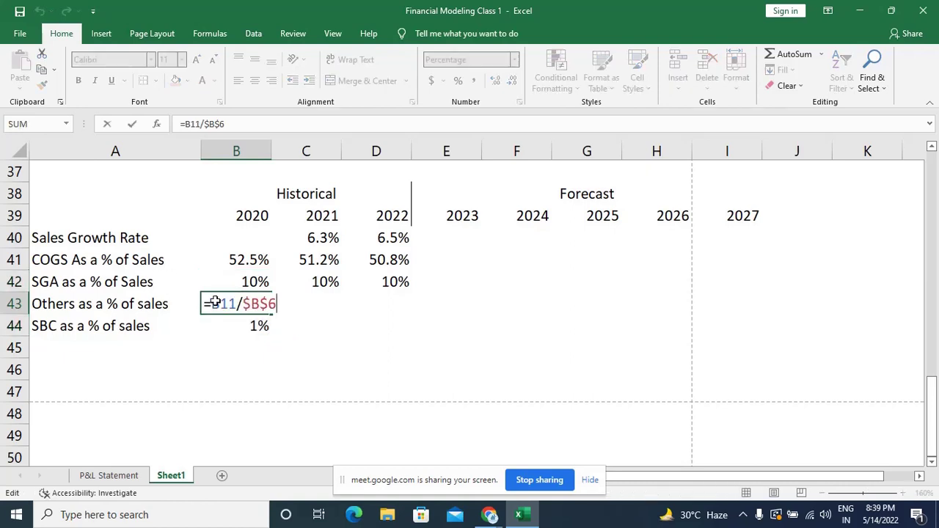
scroll(314, 328, "up", 2)
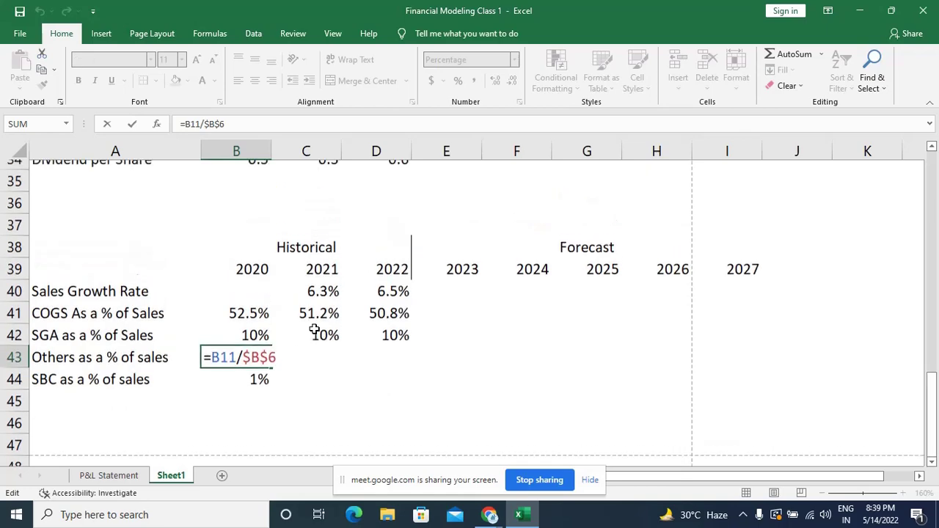
scroll(314, 328, "up", 10)
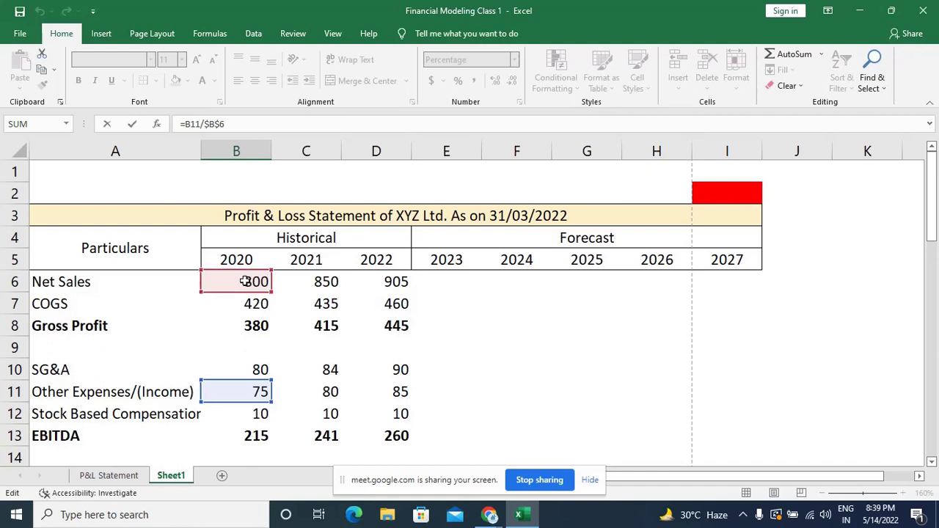
key("ctrl+Return")
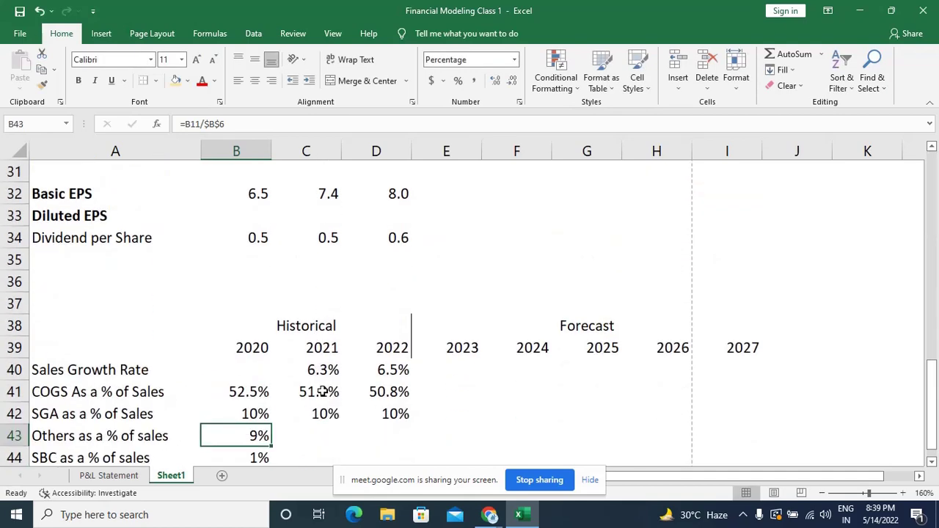
Examine the COGS percentage formulas across row 41, tracing the source cells of C41 and D41 in the profit and loss statement.
left_click(323, 392)
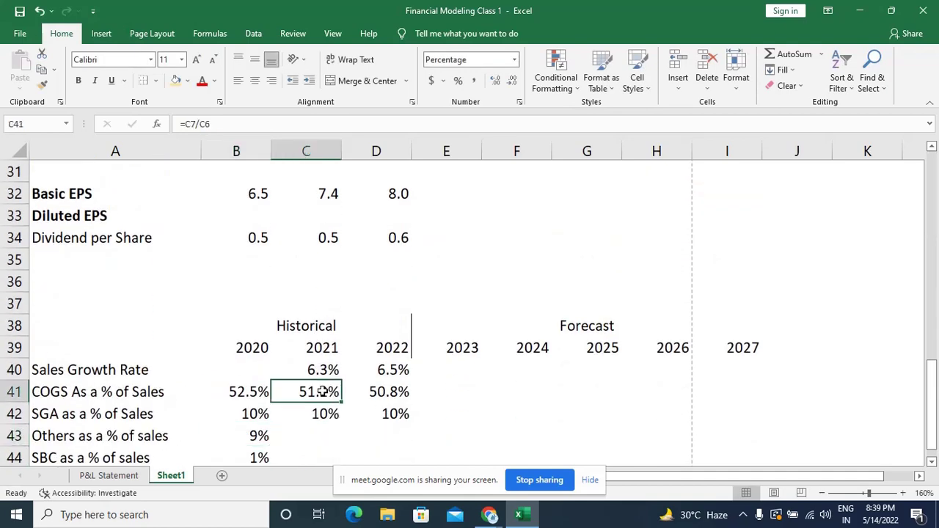
left_click(249, 391)
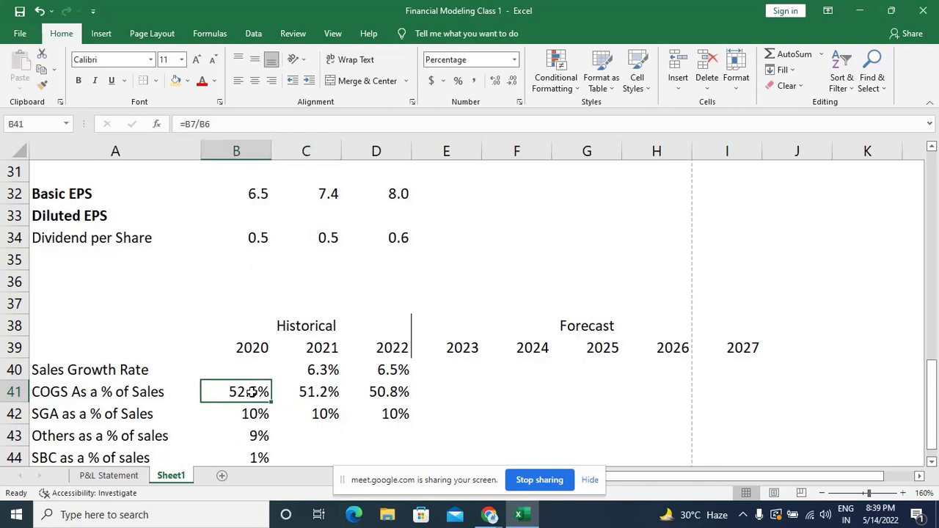
key("shift+Right")
key("shift+Right")
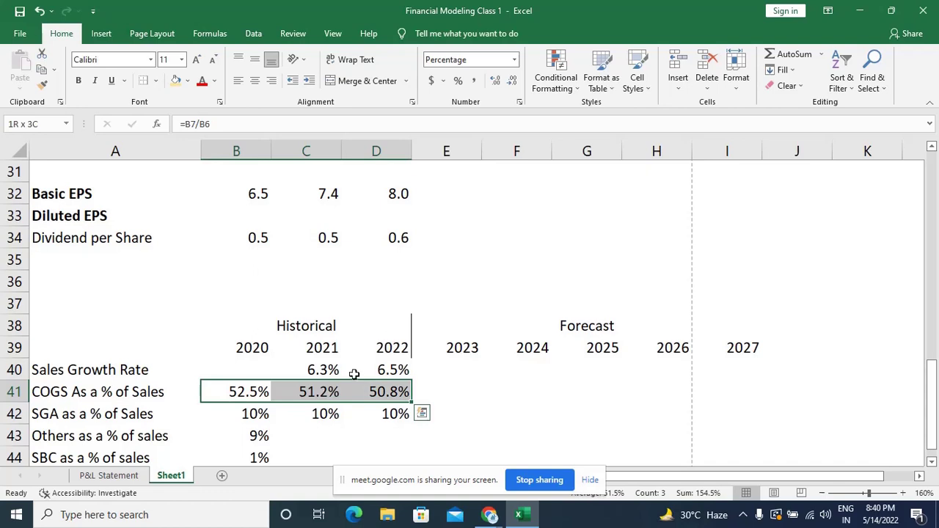
left_click(317, 392)
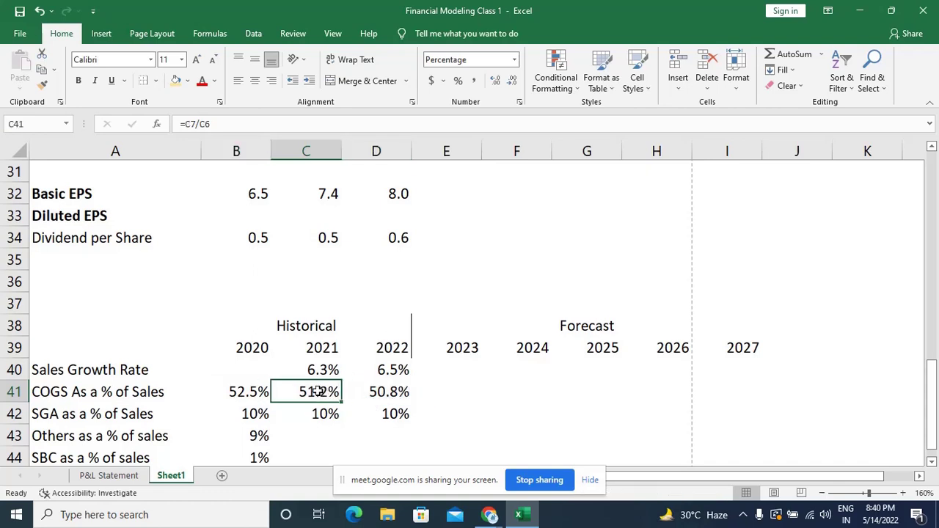
double_click(316, 392)
scroll(317, 392, "up", 10)
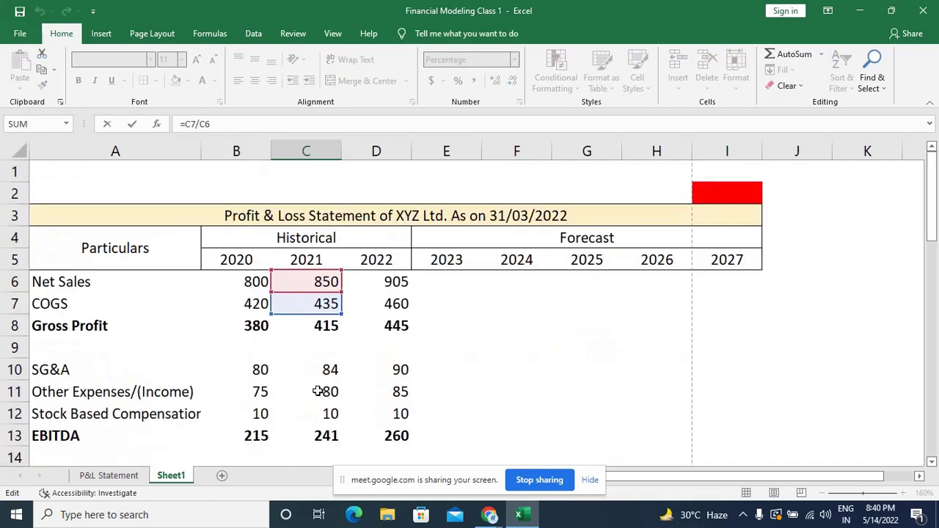
key("Escape")
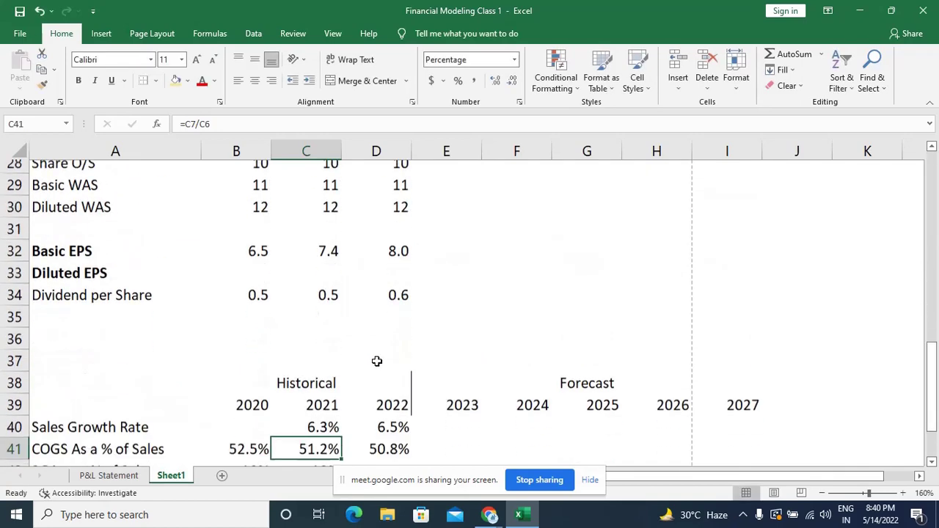
left_click(389, 436)
double_click(389, 435)
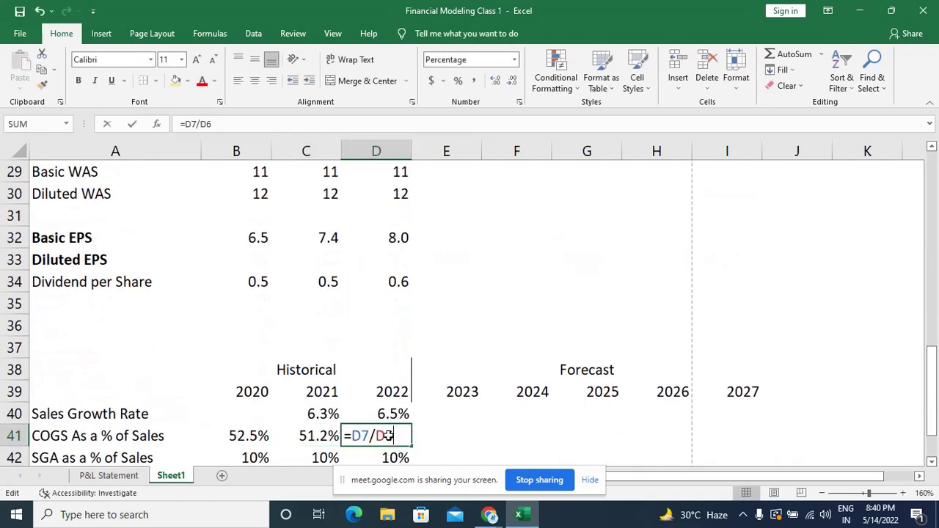
scroll(389, 436, "up", 10)
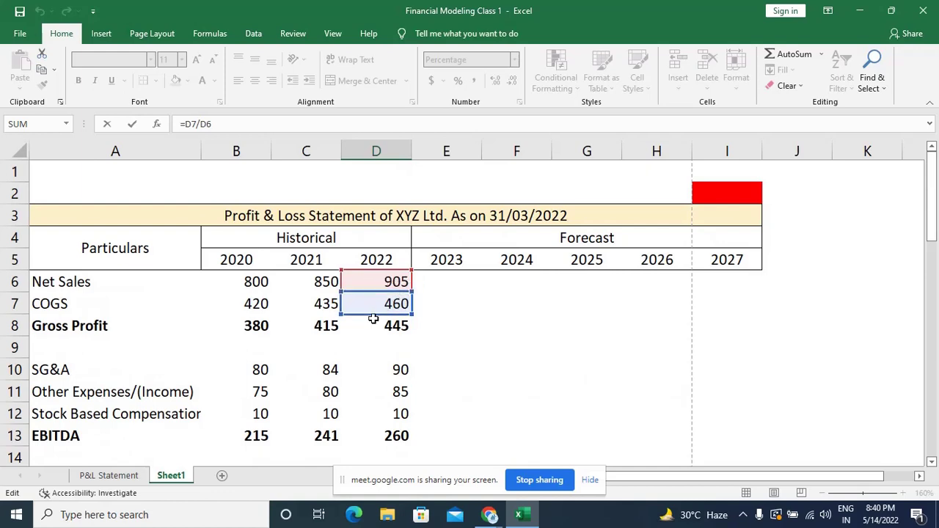
key("ctrl+Return")
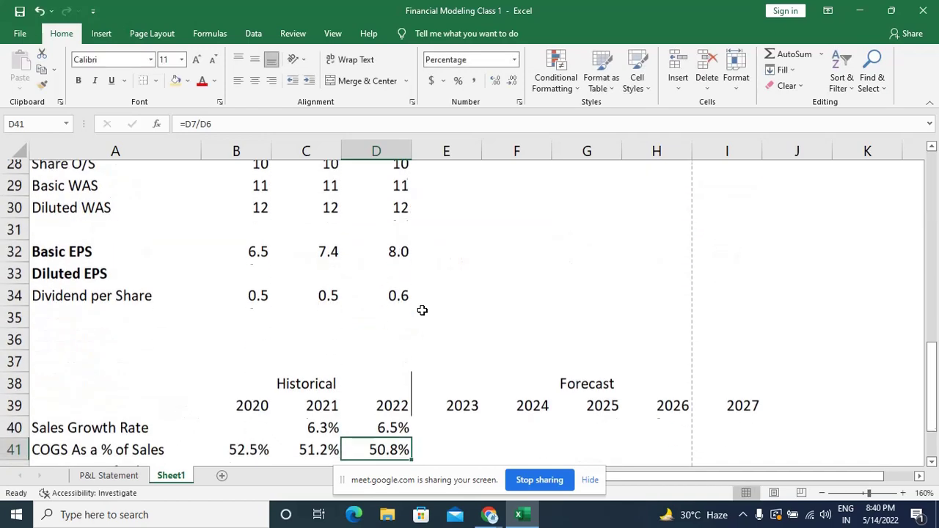
Fill the Others percentage formula from B43 across the 2021 and 2022 columns to D43.
scroll(421, 311, "down", 2)
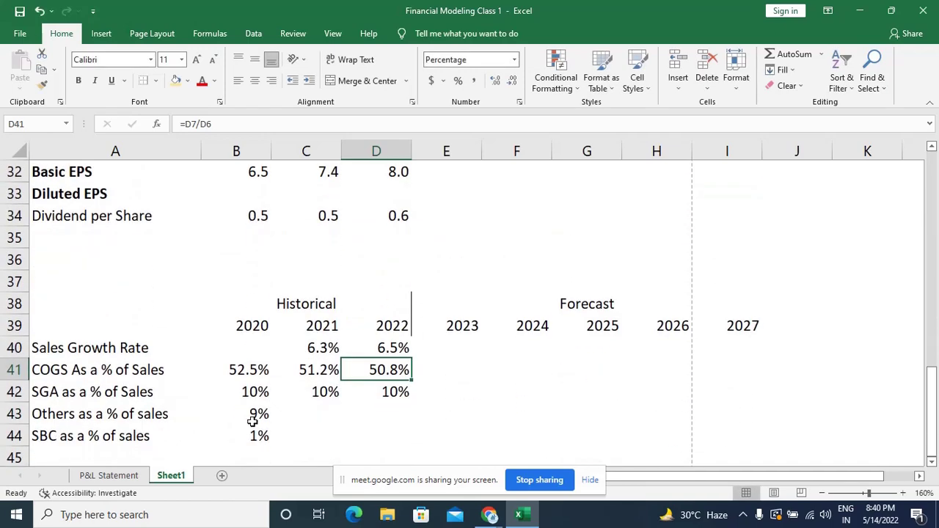
scroll(250, 412, "down", 1)
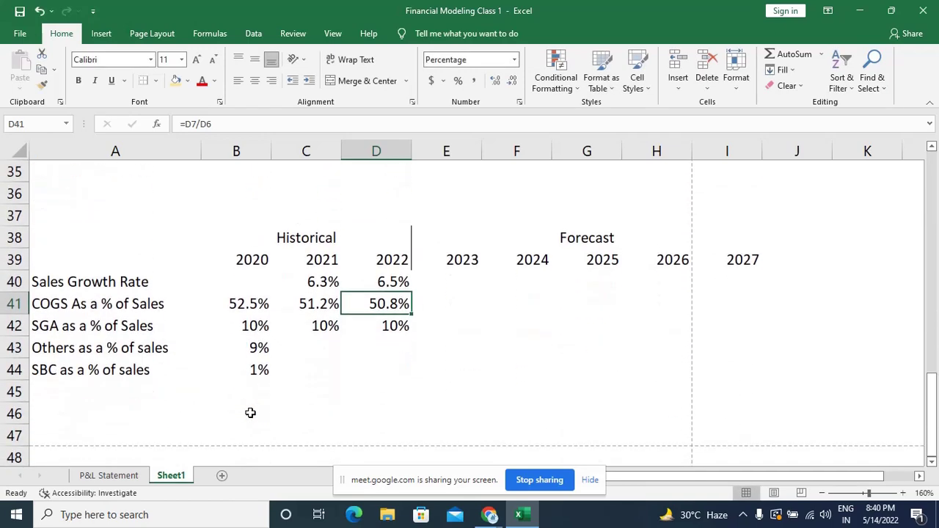
left_click(257, 347)
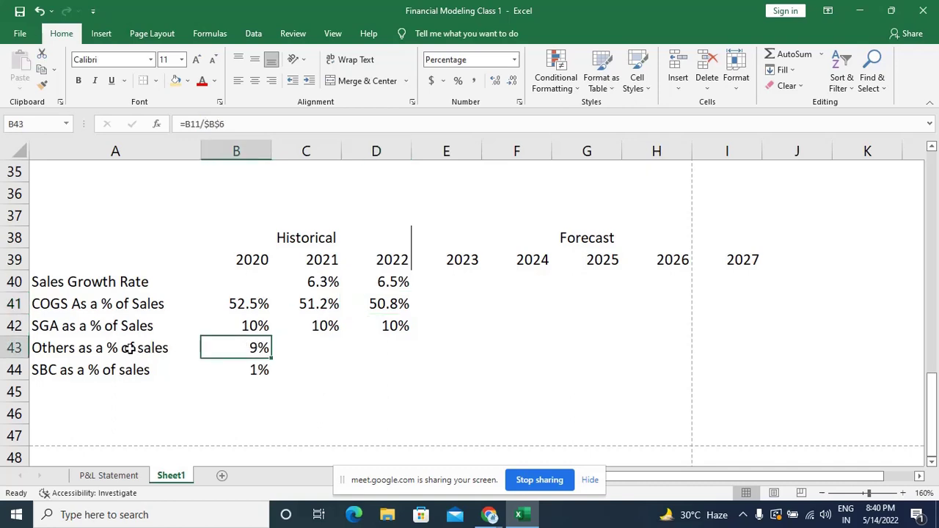
key("F2")
key("Escape")
key("shift+Right")
key("shift+Right")
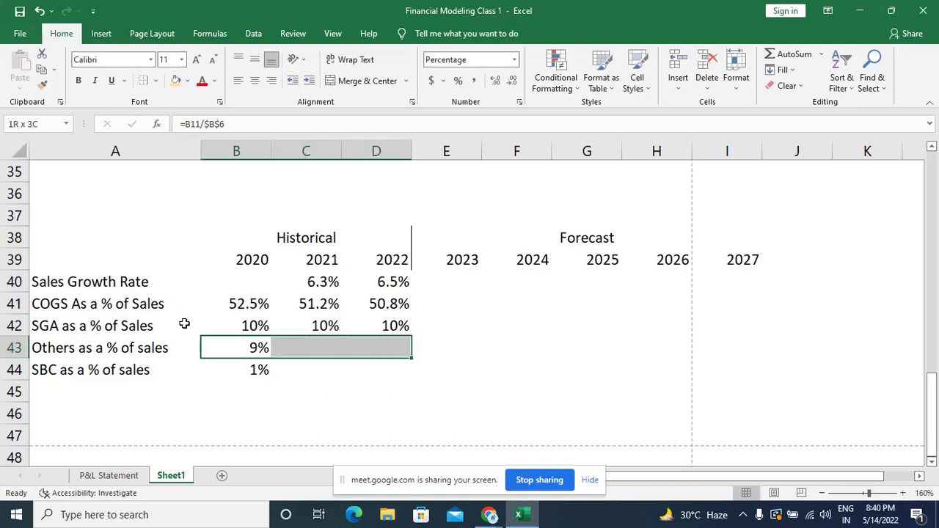
key("ctrl+r")
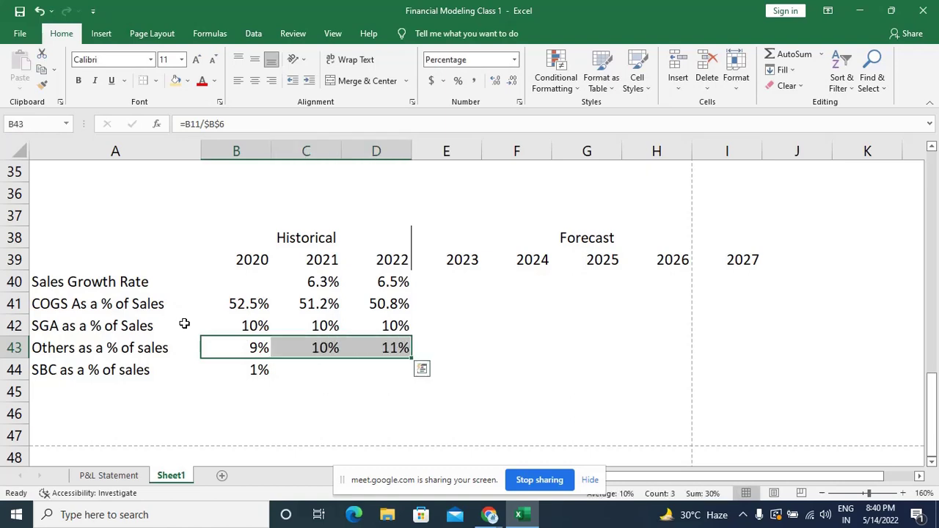
Inspect the Others percentage formula in C43 to check which column its net sales reference uses.
key("Right")
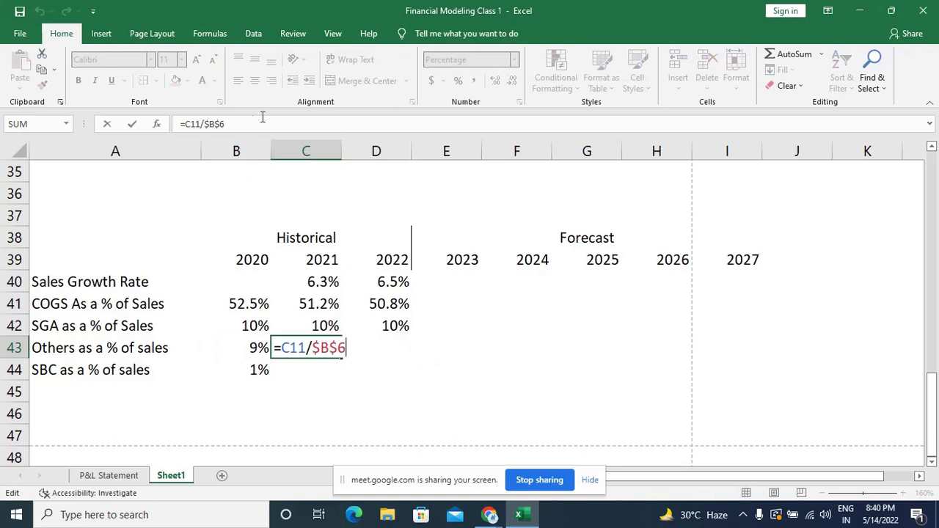
left_click_drag(247, 137, 236, 149)
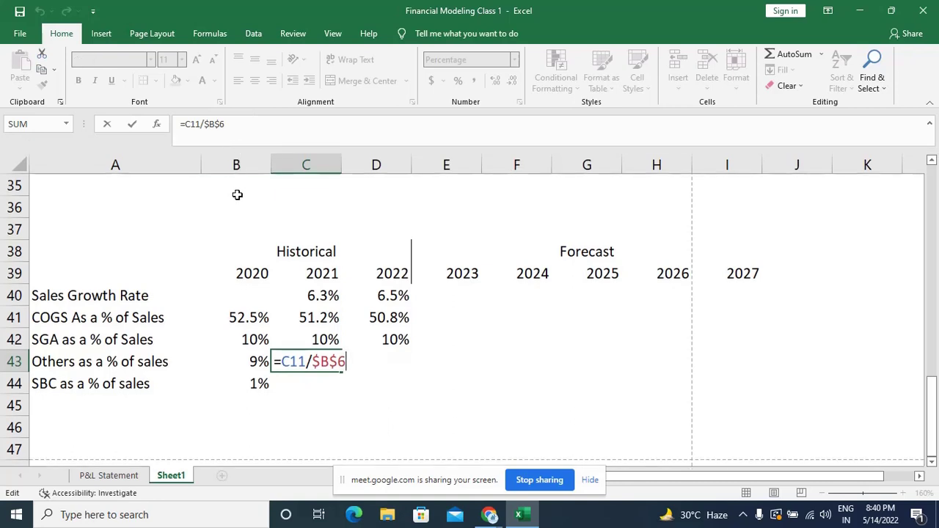
left_click(231, 162)
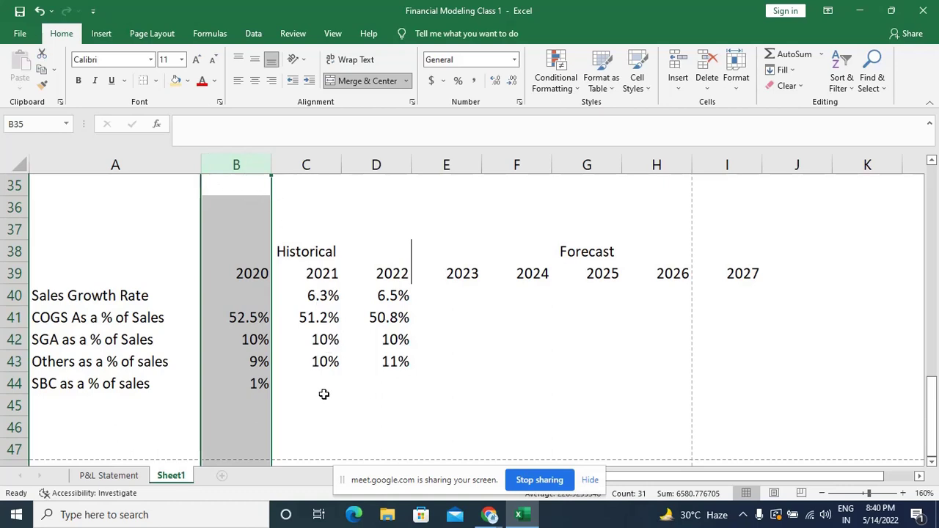
left_click(311, 375)
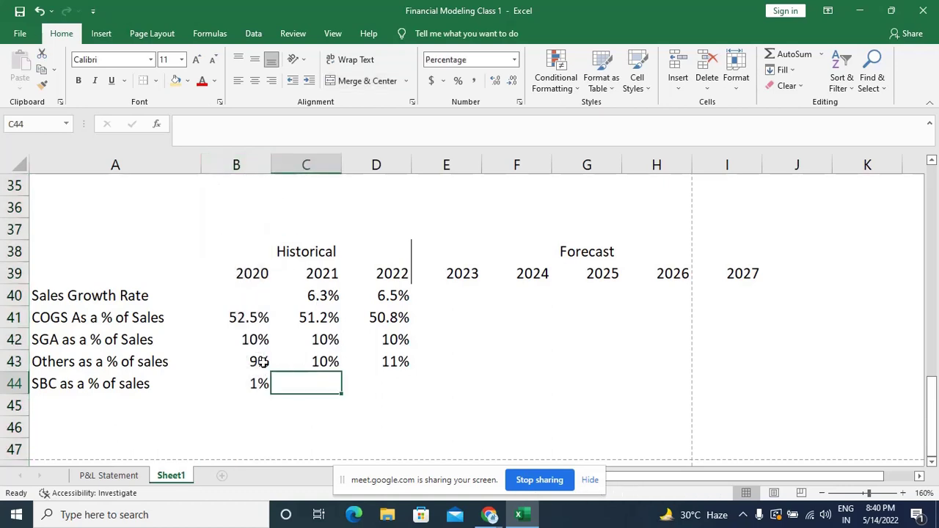
Clear the Others percentages for 2021 and 2022 in C43:D43.
scroll(262, 361, "down", 1)
left_click(256, 296)
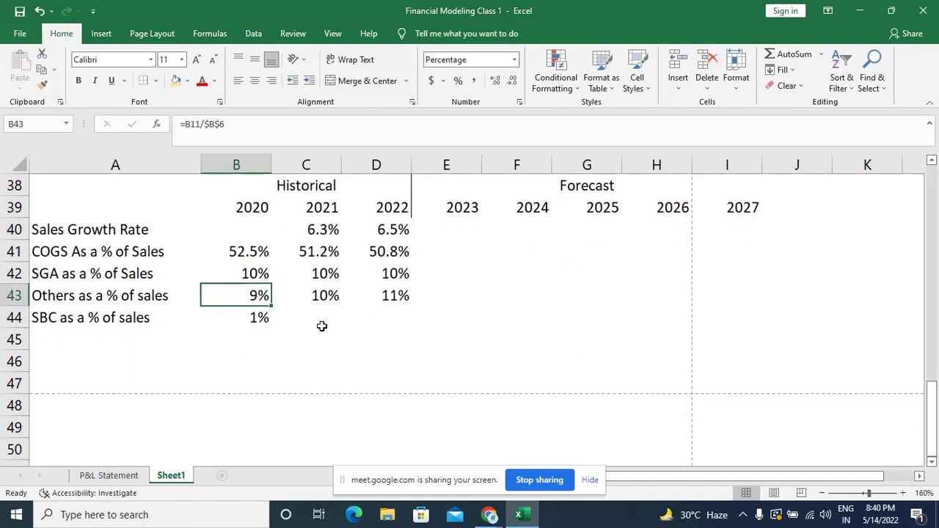
left_click(255, 274)
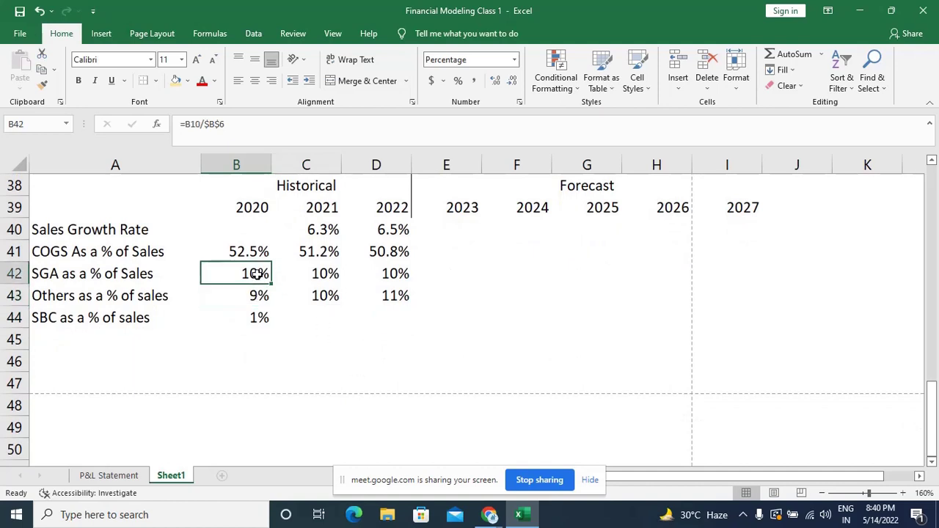
key("Down")
key("Right")
key("shift+Right")
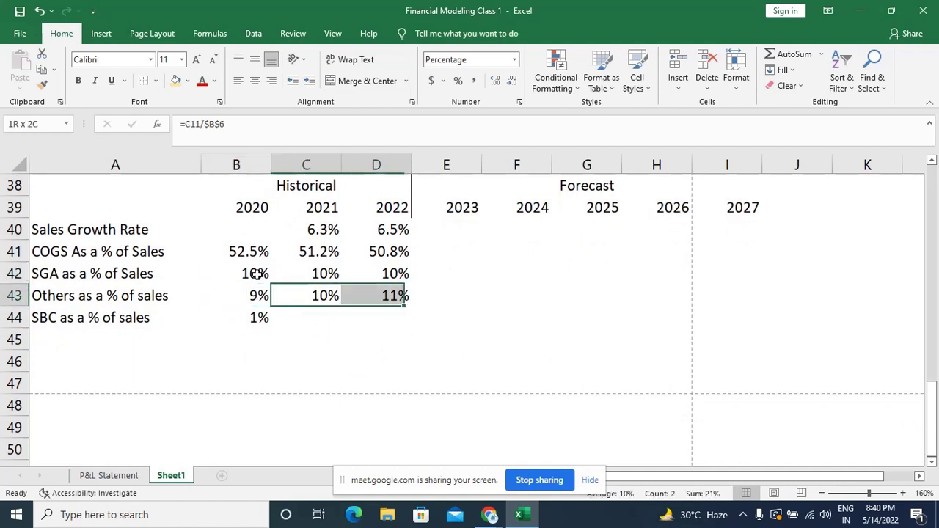
key("Delete")
Make the net sales reference relative in the 2020 SGA percentage formula in B42, giving =B10/B6.
left_click(255, 274)
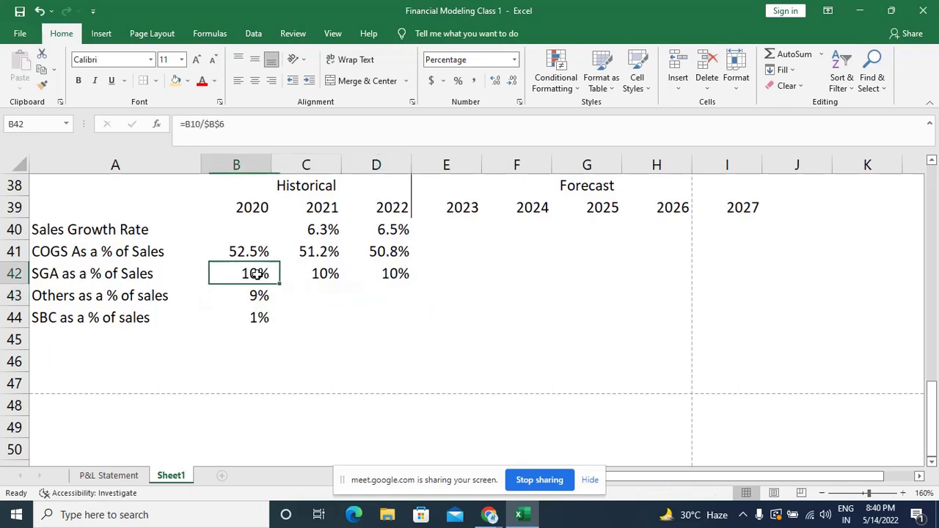
key("F2")
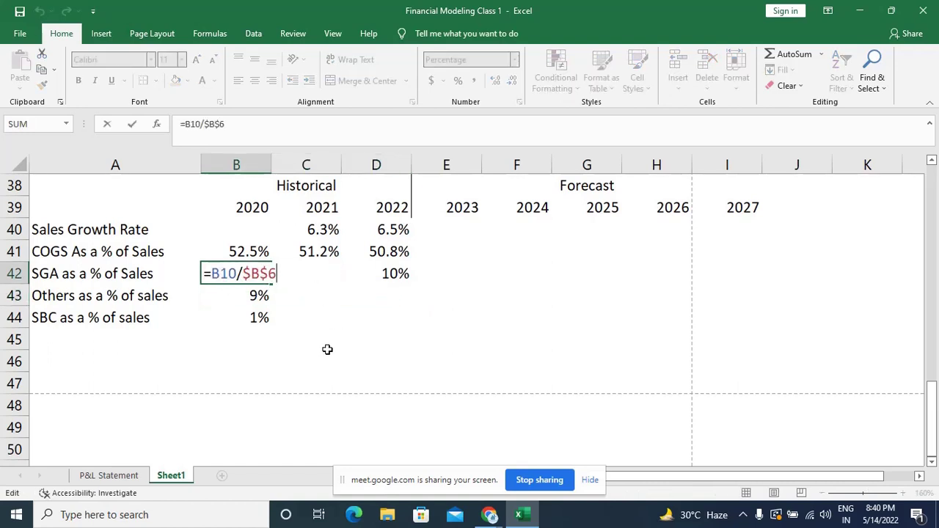
key("F4")
key("F4")
key("F4")
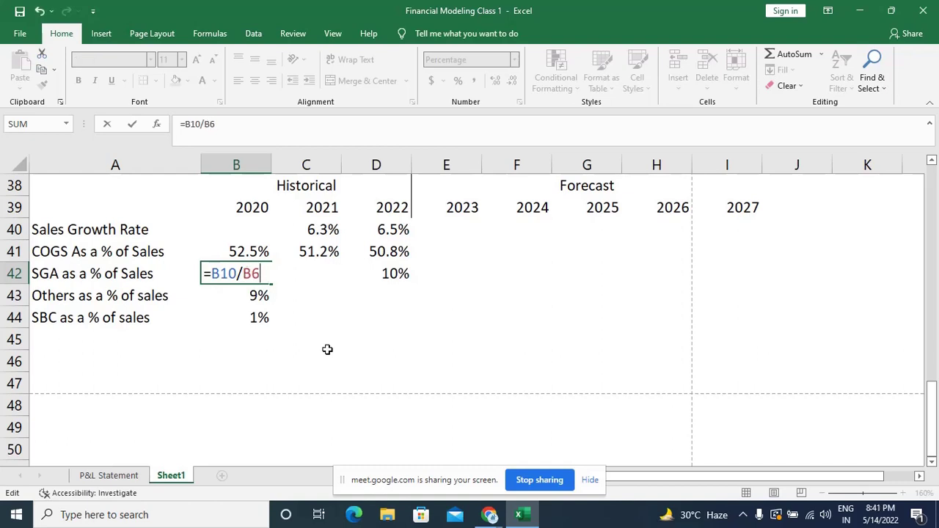
key("Return")
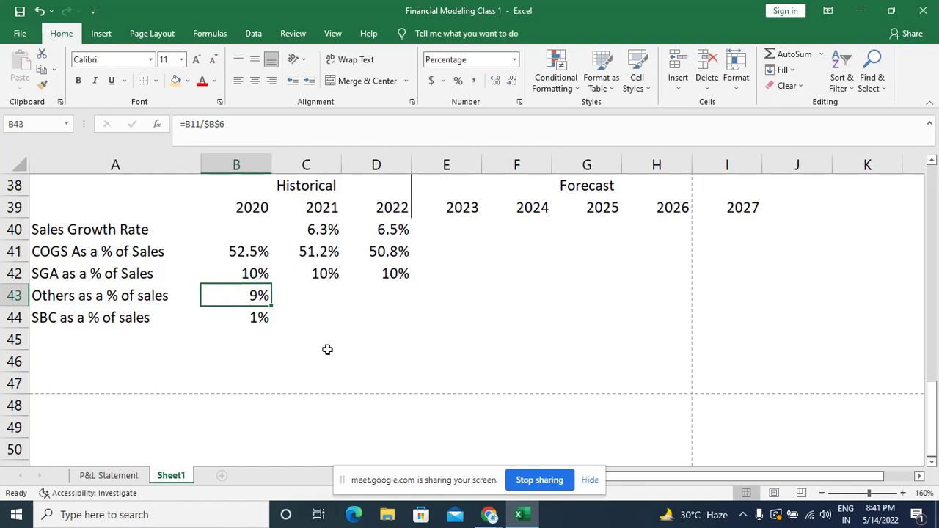
key("Up")
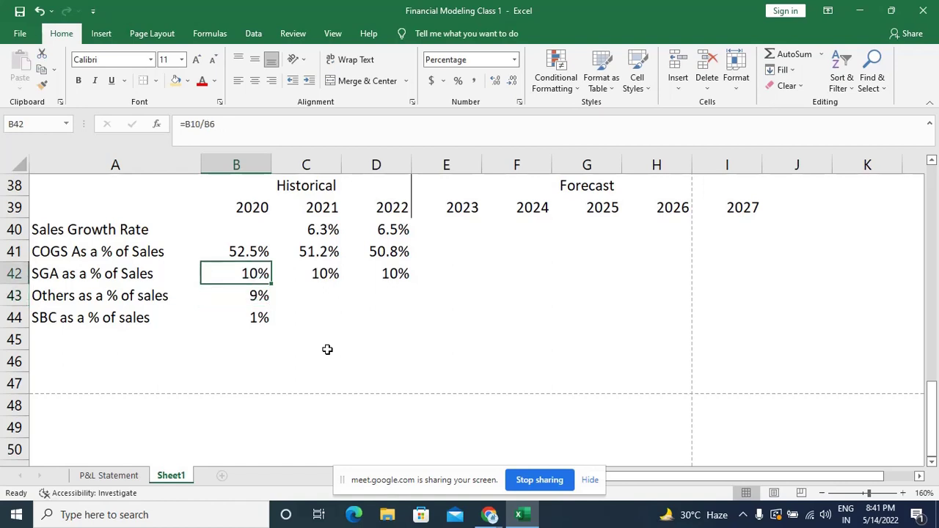
key("F2")
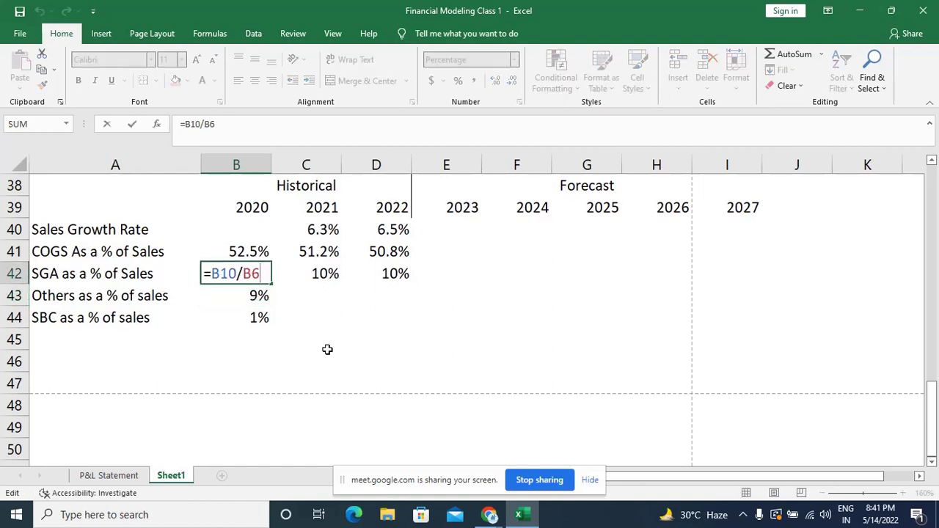
key("Escape")
key("shift+Right")
key("shift+Right")
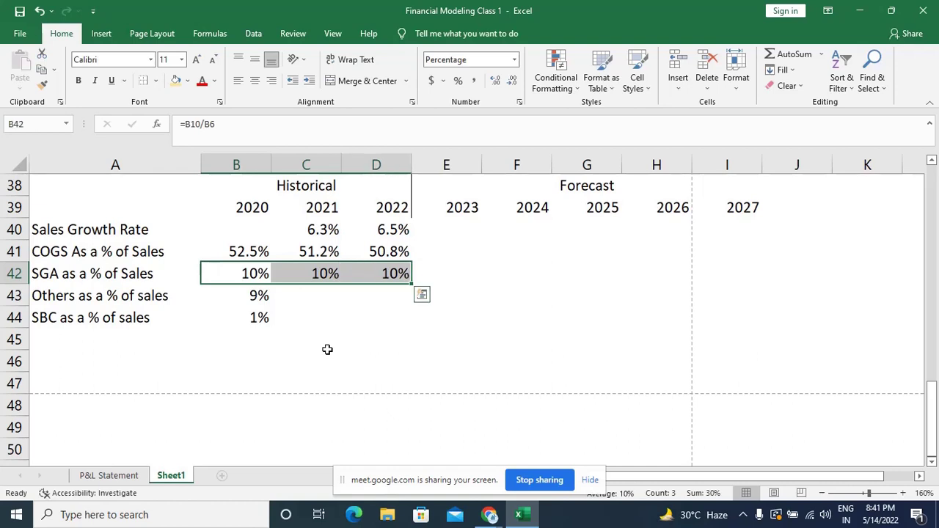
Change the 2020 Others percentage formula in B43 to =B11/B6 with a relative net sales reference.
key("Down")
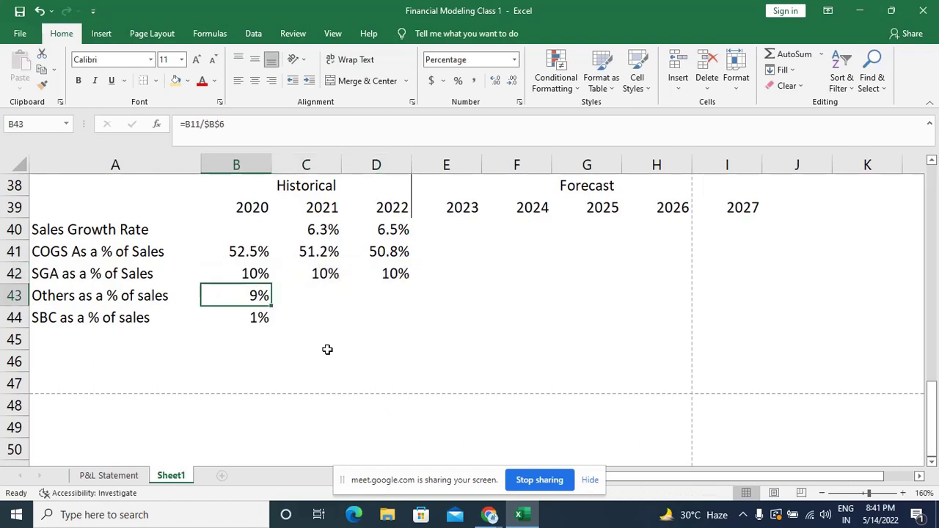
key("F2")
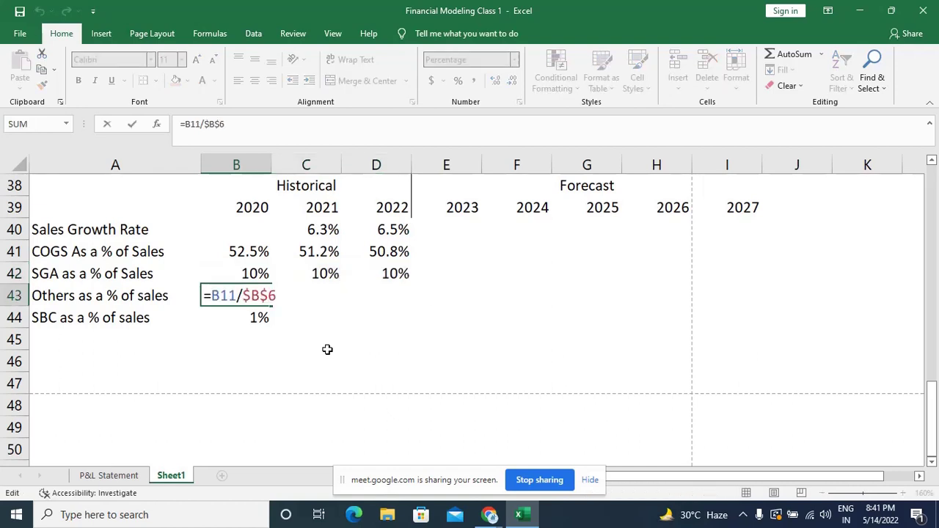
key("F4")
key("F4")
key("F4")
key("Return")
Fill the relative Others percentage formula from B43 across the 2021 and 2022 columns to D43.
key("Up")
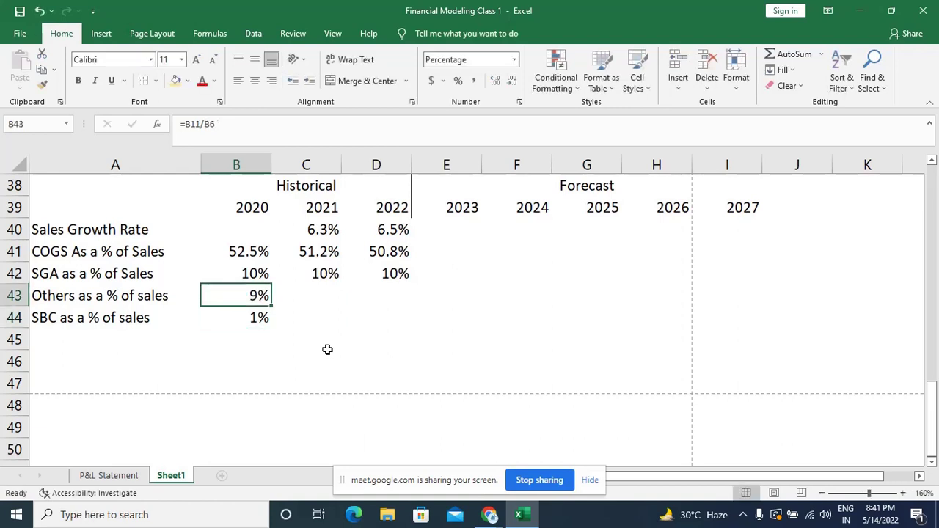
key("shift+Right")
key("shift+Right")
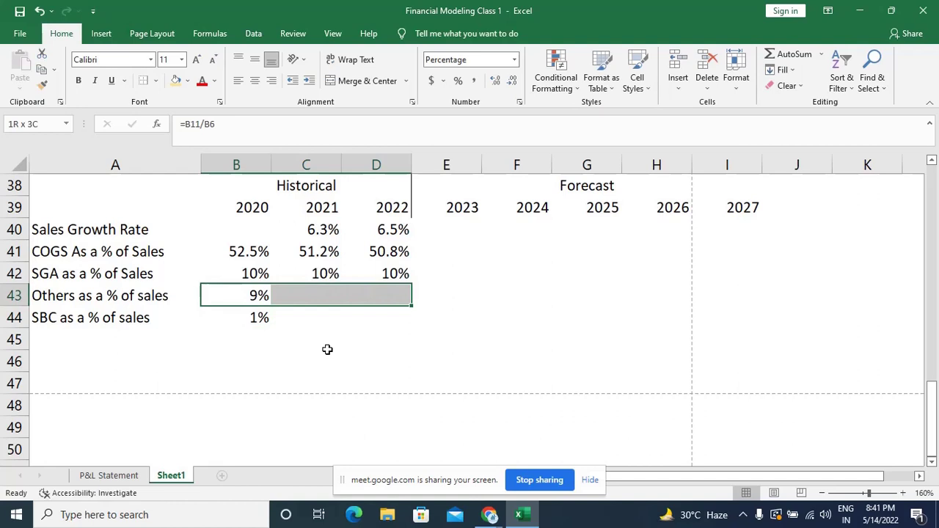
key("ctrl+r")
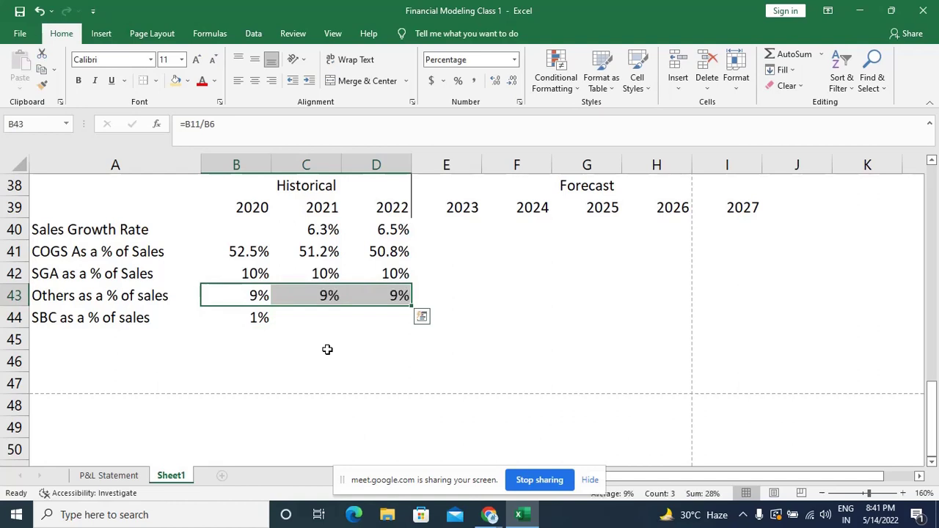
Trace which expense and net sales cells the Others percentage formula in C43 uses in the profit and loss statement.
key("Right")
key("F2")
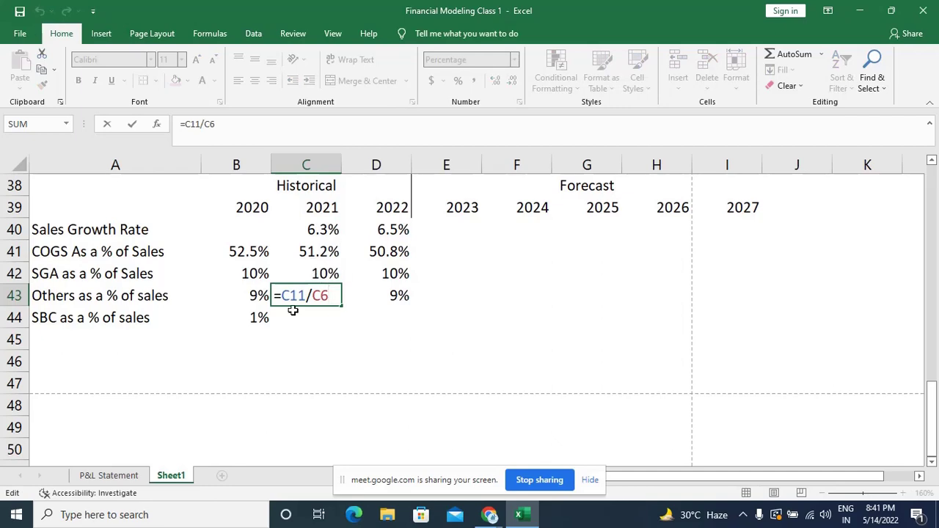
scroll(312, 325, "up", 12)
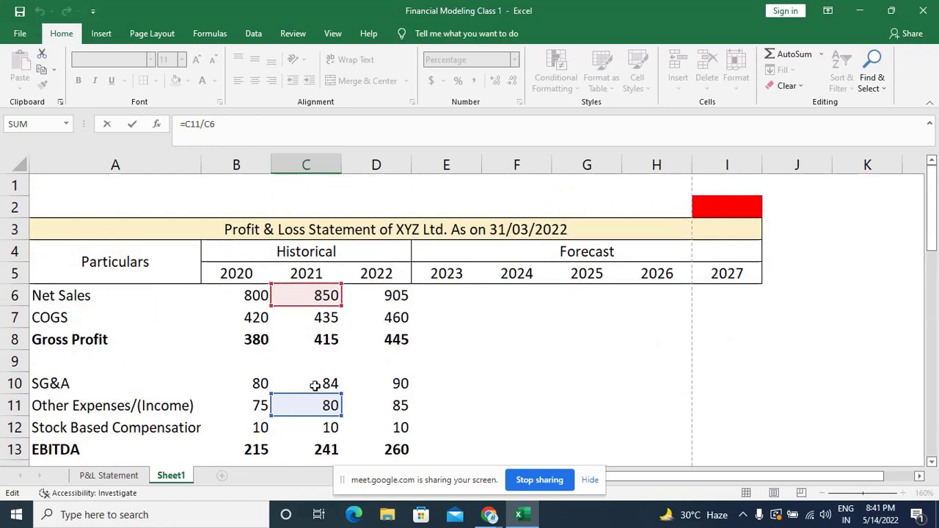
scroll(315, 385, "down", 4)
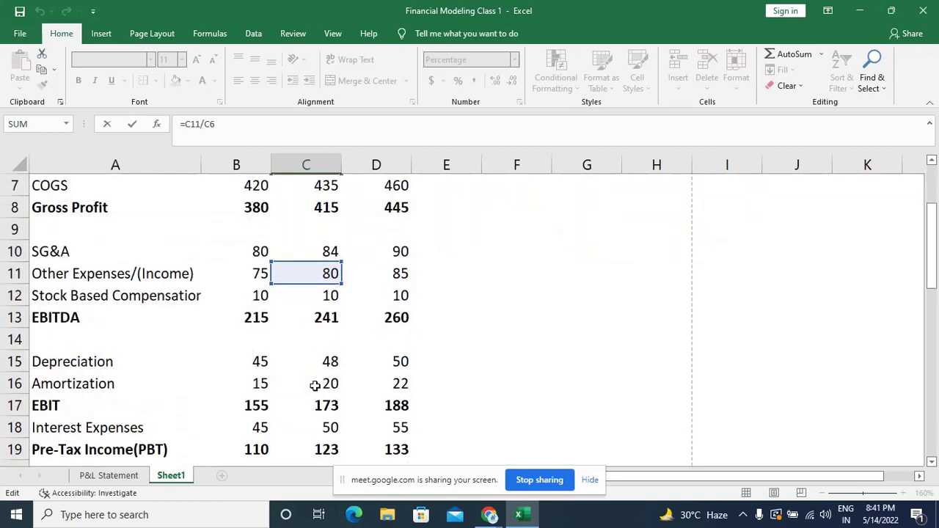
scroll(315, 385, "down", 8)
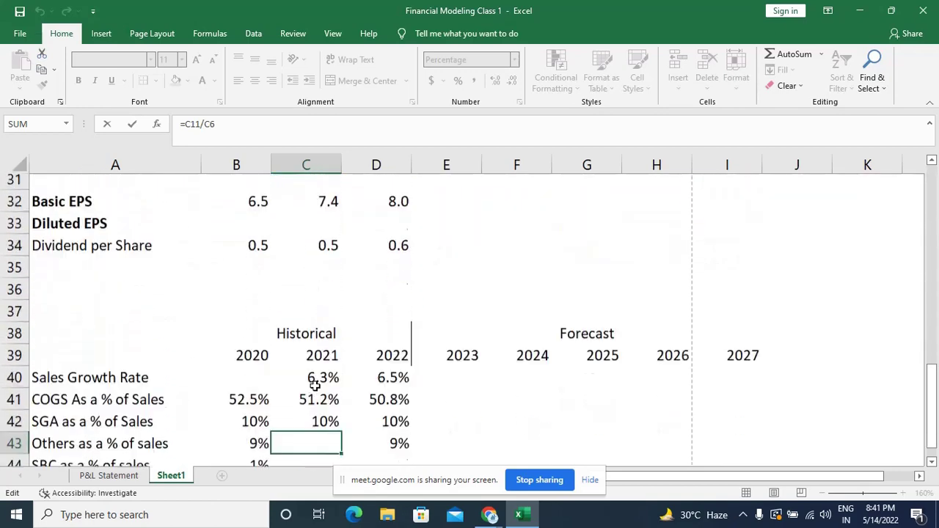
key("ctrl+Return")
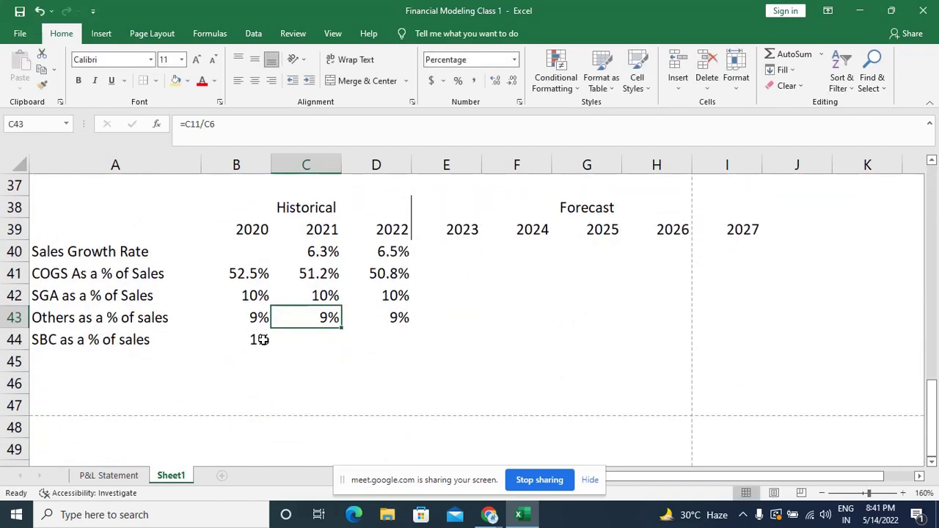
Change the 2020 SBC percentage formula in B44 to =B12/B6 with a relative net sales reference.
left_click(262, 340)
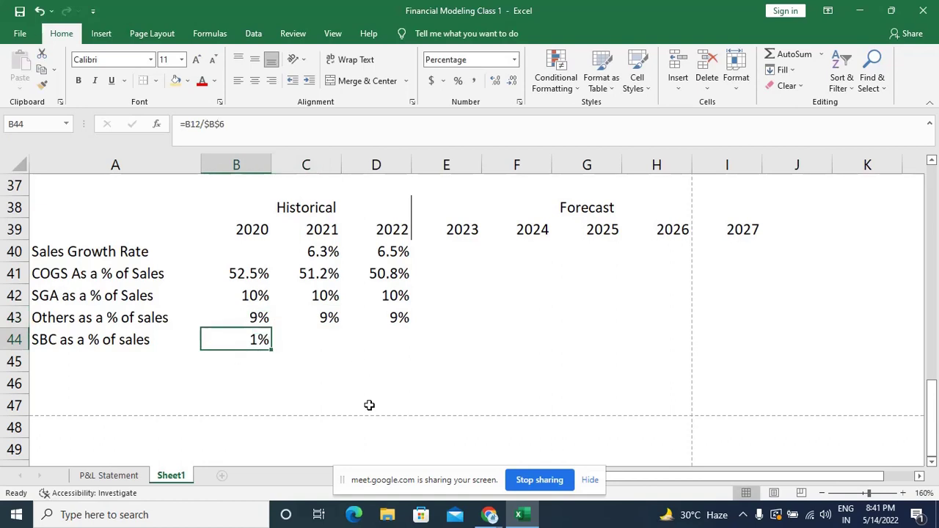
key("F2")
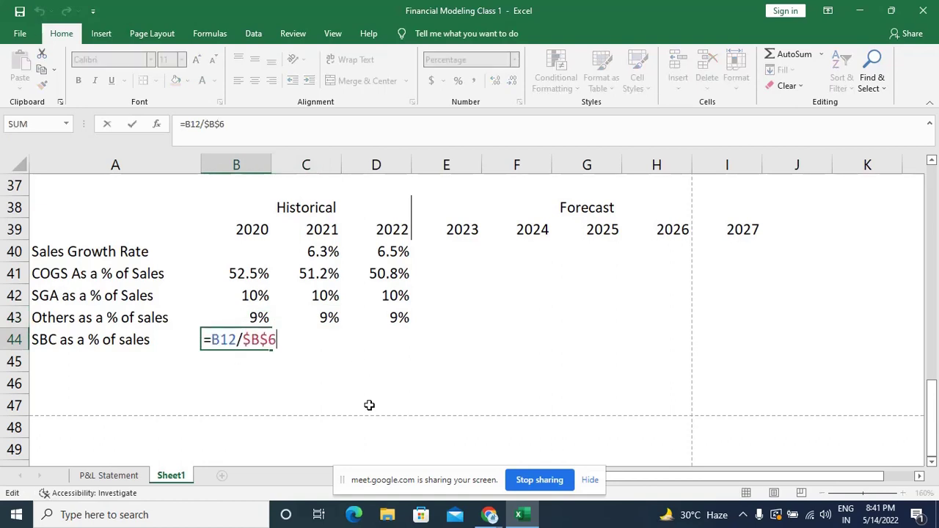
key("F4")
key("F4")
key("F4")
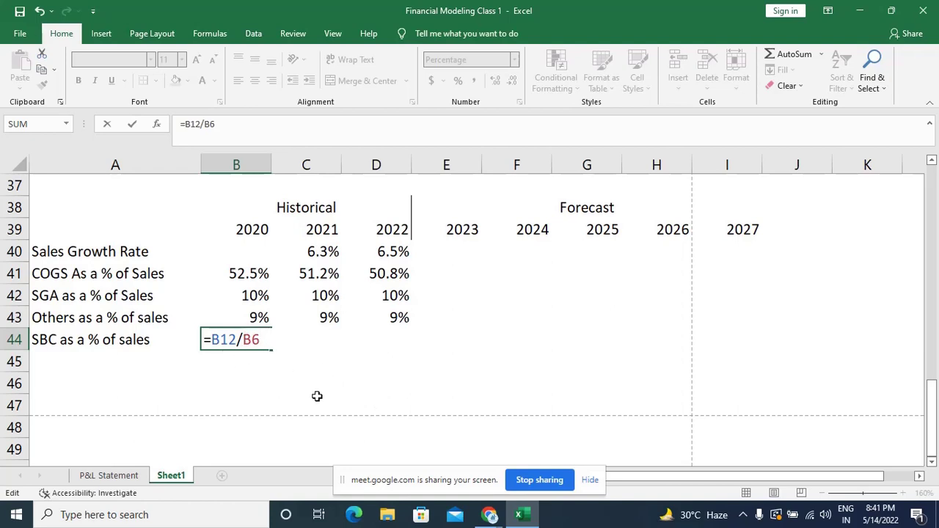
key("Return")
Fill the SBC percentage formula from B44 across the 2021 and 2022 columns to D44.
key("Up")
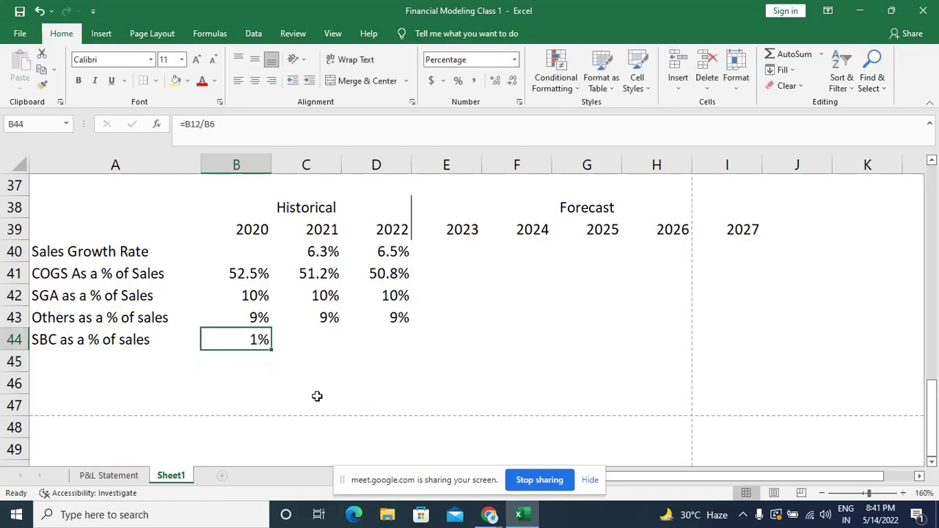
key("shift+Right")
key("shift+Right")
key("ctrl+r")
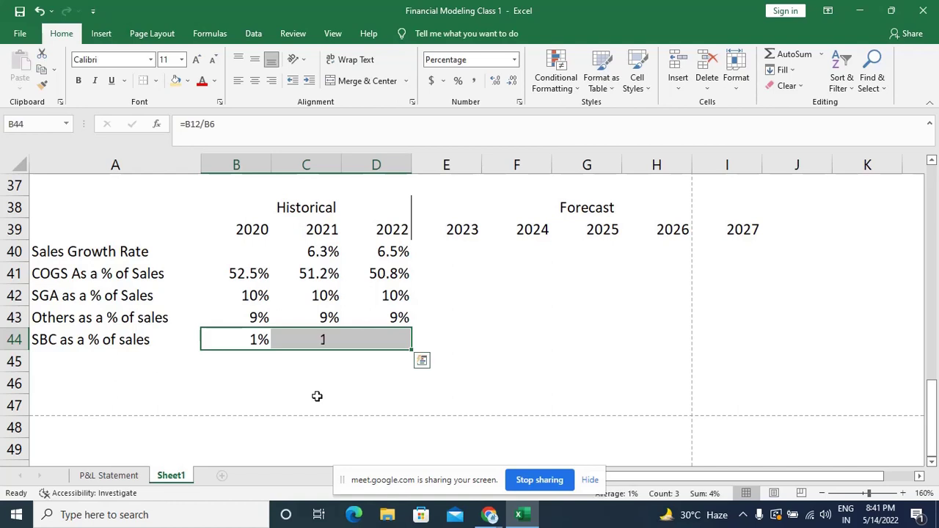
Check which stock-based compensation and net sales cells the SBC percentage formula in C44 refers to.
key("Right")
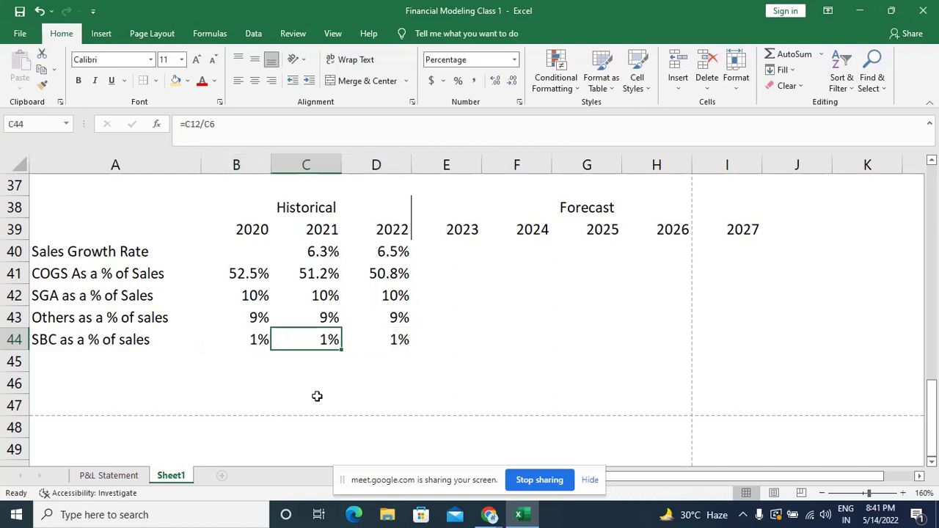
key("F2")
scroll(317, 396, "up", 12)
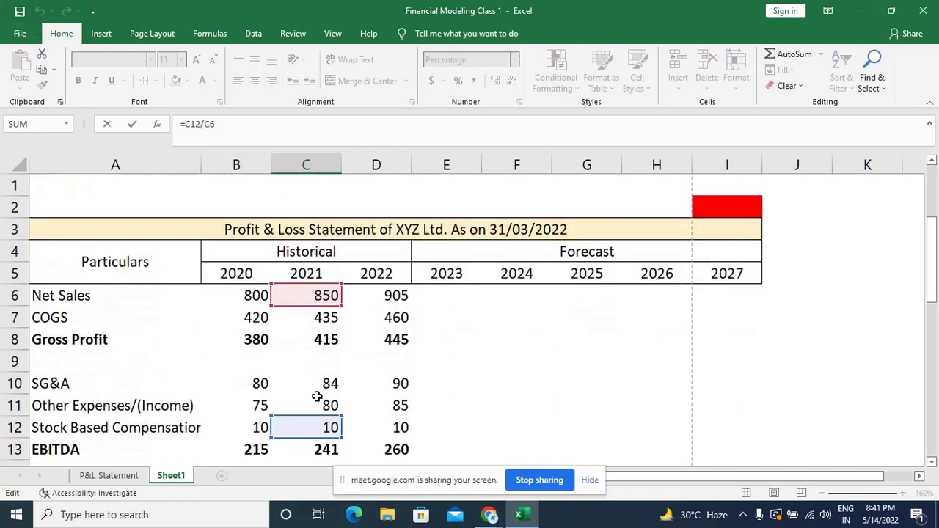
key("Escape")
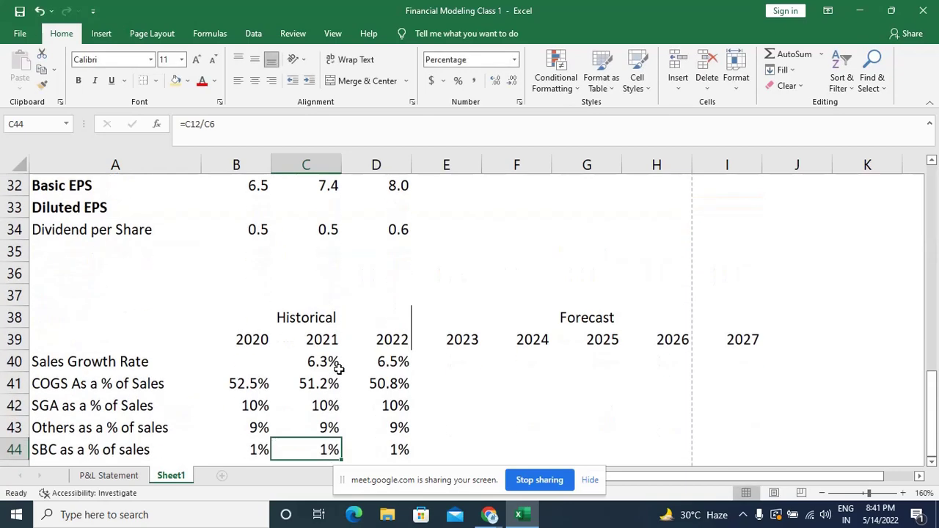
scroll(339, 369, "down", 2)
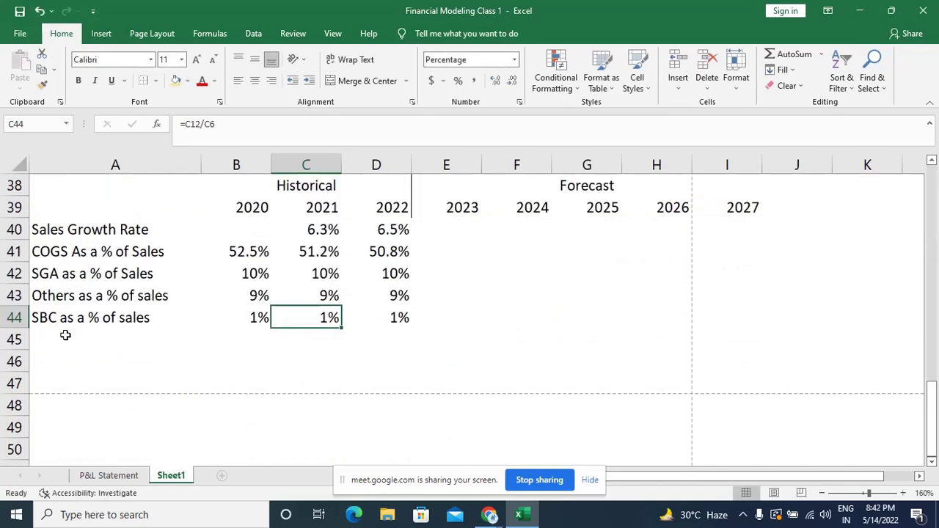
left_click(133, 363)
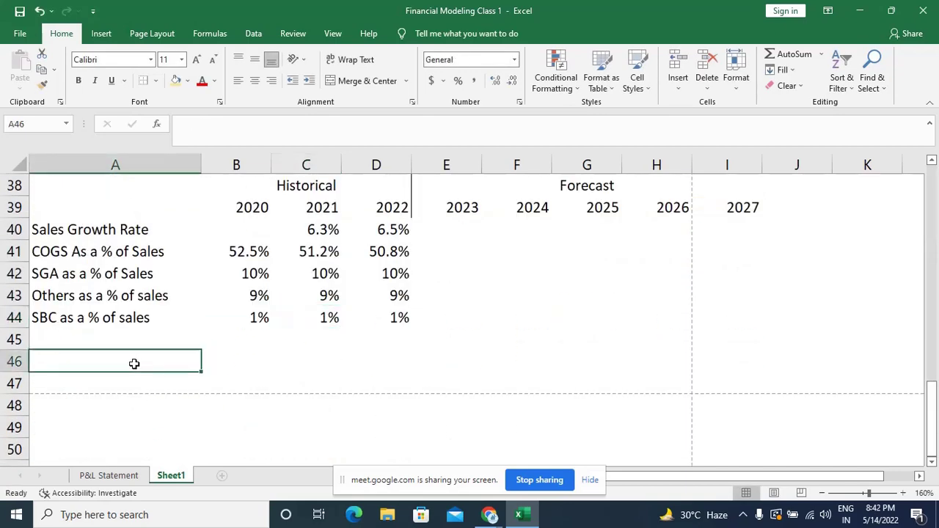
left_click(307, 373)
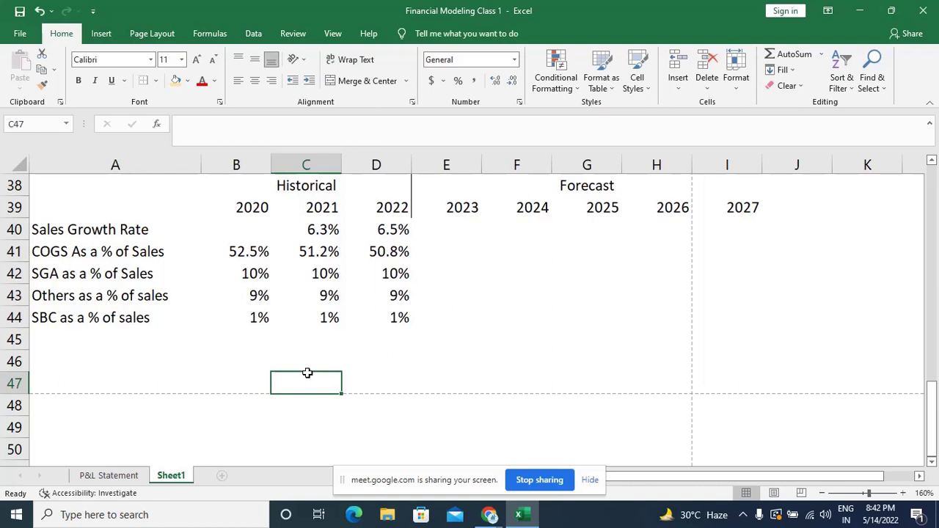
left_click(300, 355)
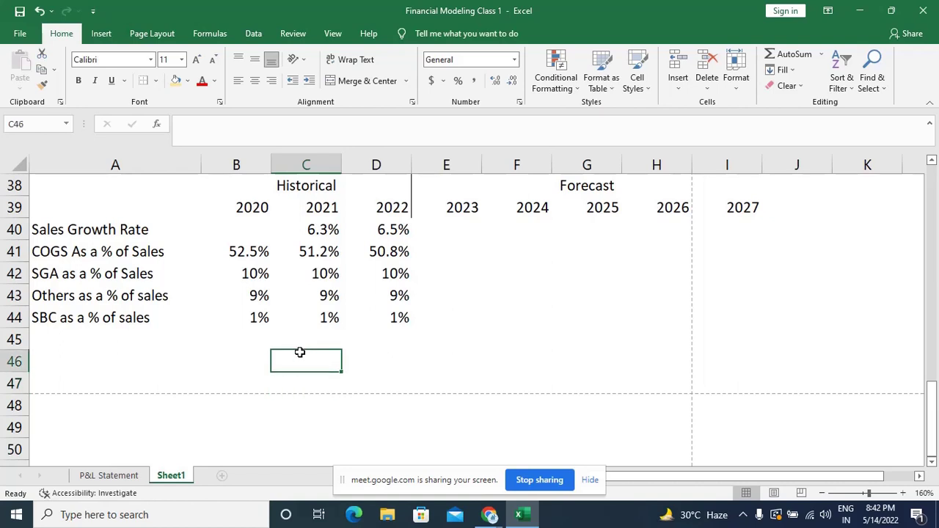
left_click(247, 361)
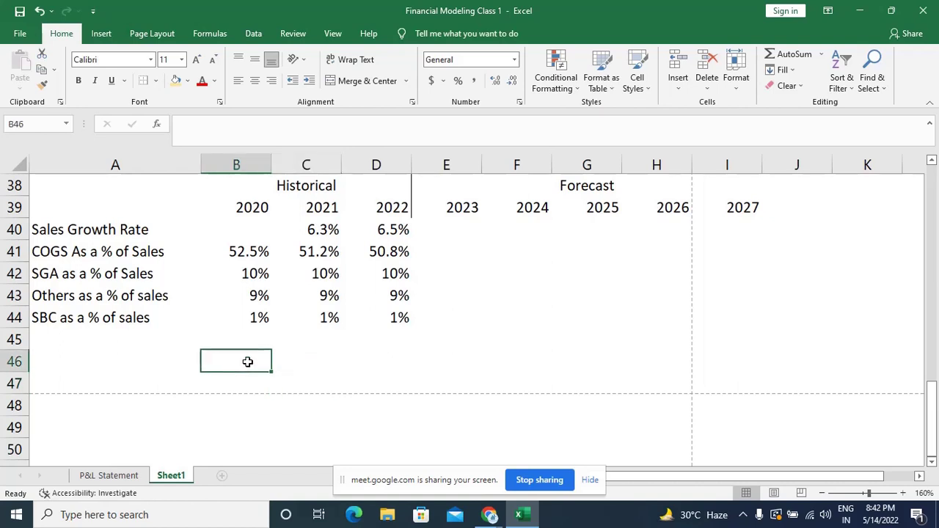
left_click(310, 360)
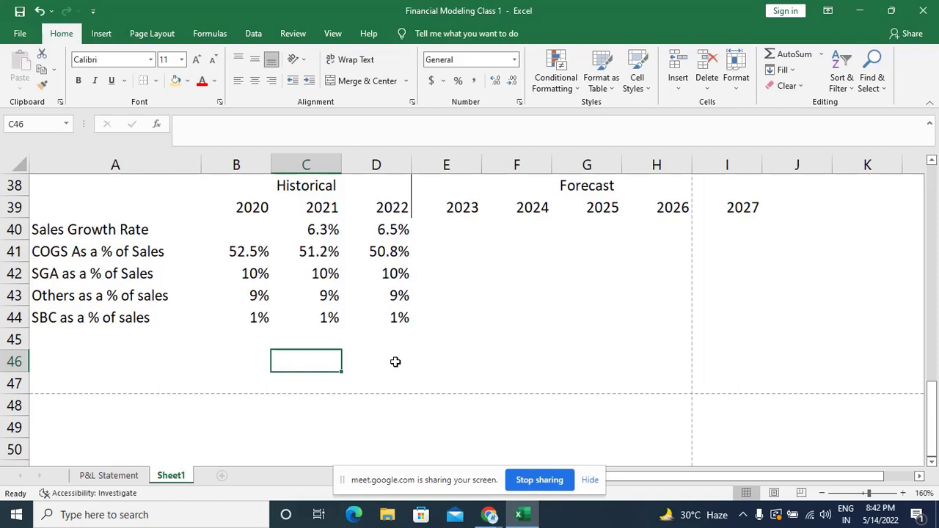
left_click(137, 321)
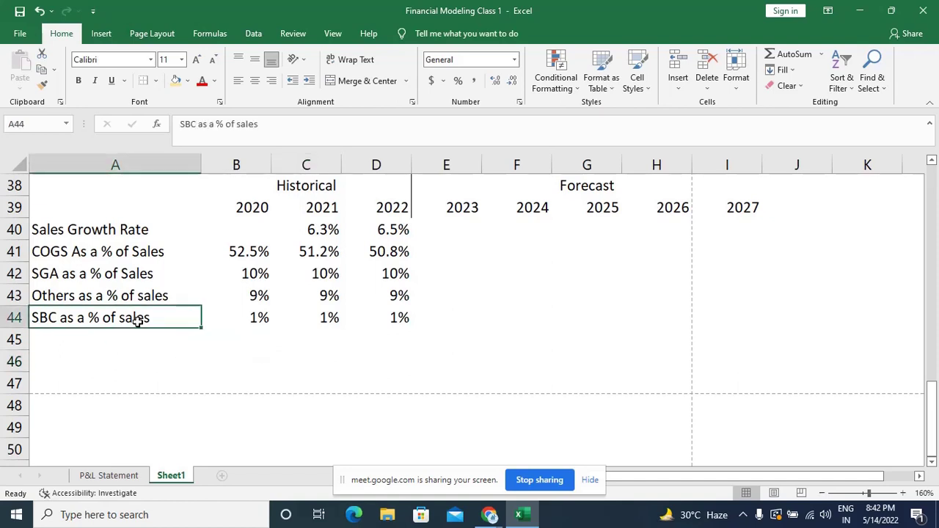
left_click(137, 295)
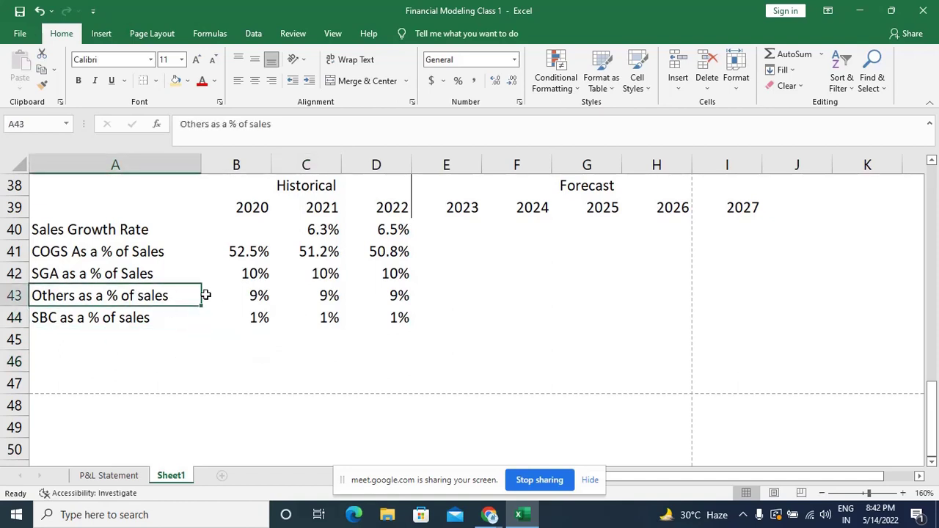
left_click(426, 364)
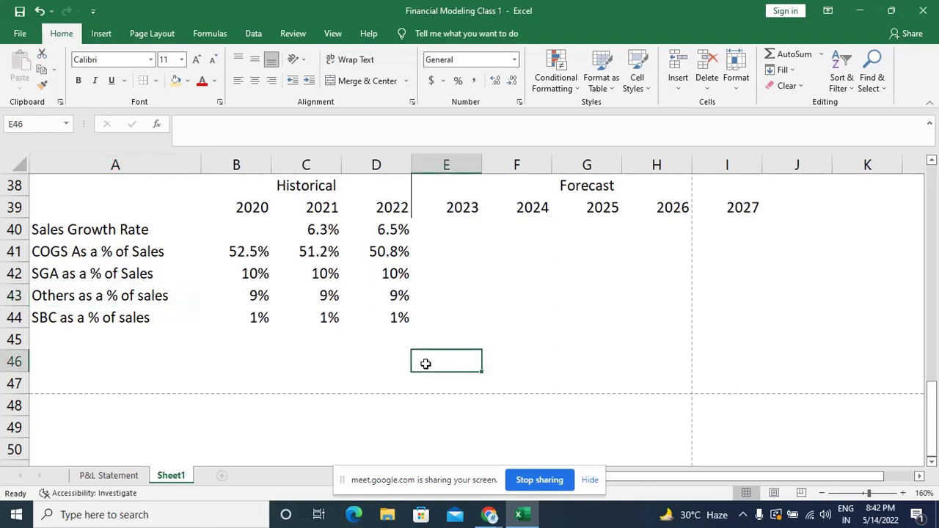
left_click_drag(47, 317, 392, 317)
key("Delete")
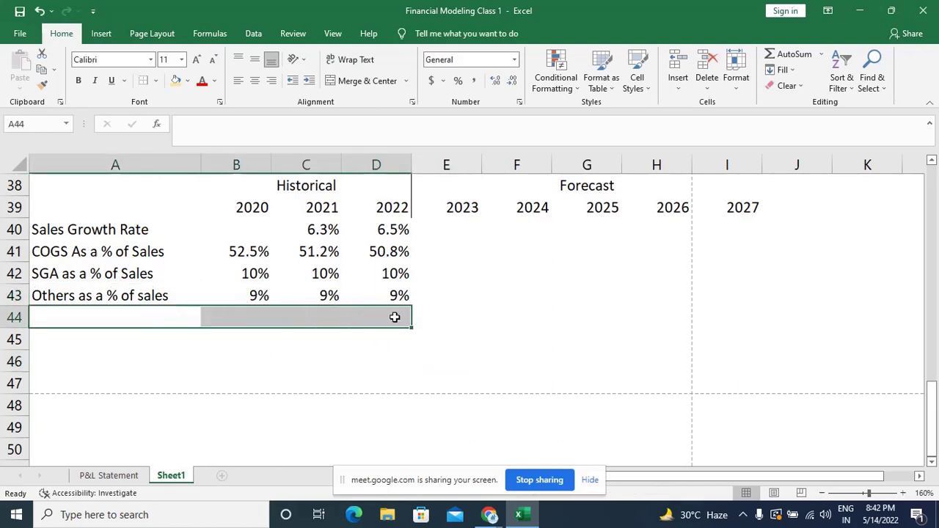
key("ctrl+z")
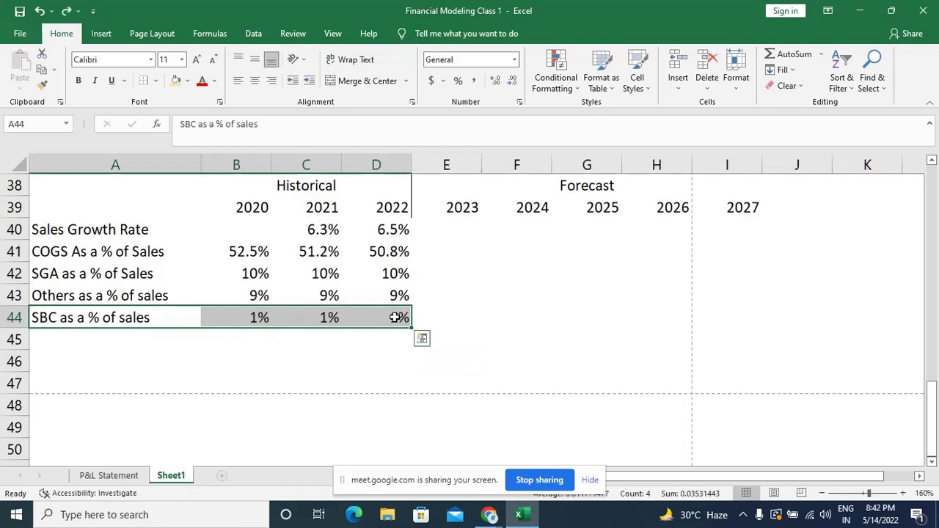
left_click(374, 359)
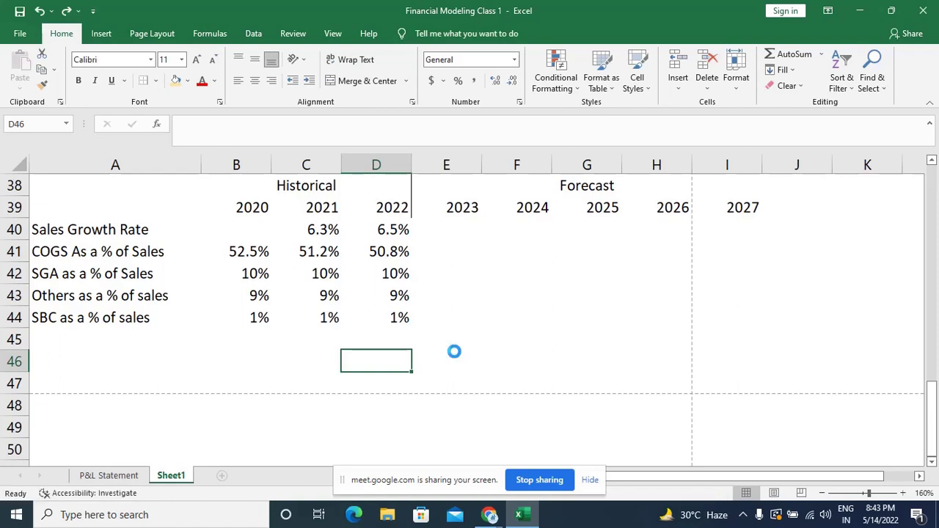
left_click(20, 33)
left_click(18, 36)
key("Up")
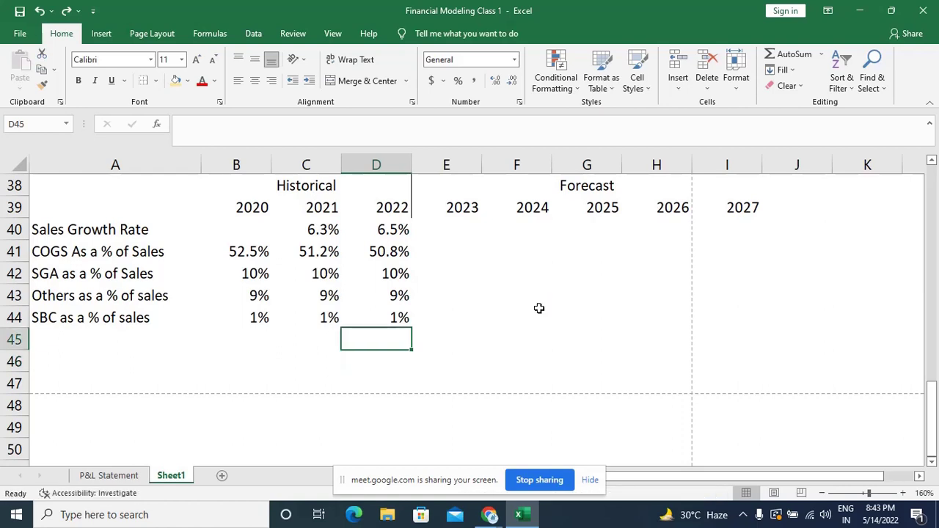
Check the 2020 Effective Tax Rate and Reserves as a % of PAT formulas on the P&L Statement sheet.
left_click(115, 478)
left_click(210, 402)
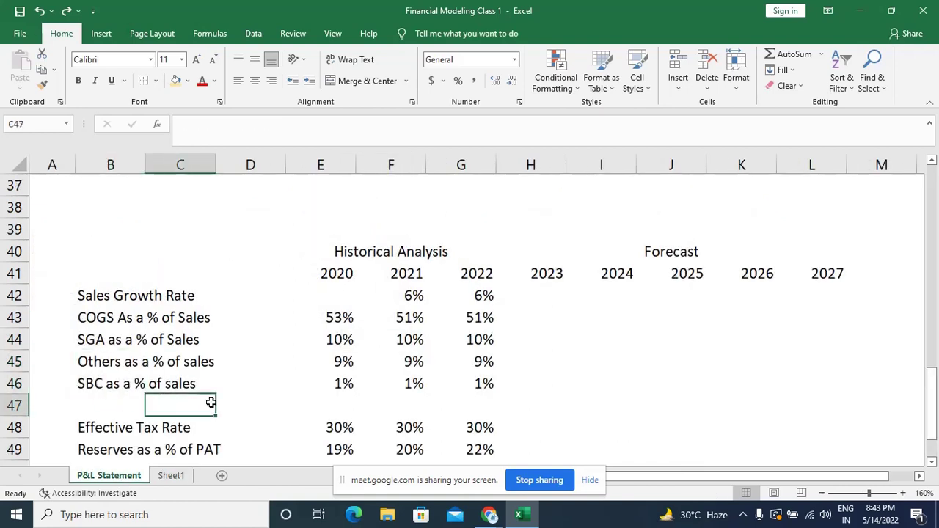
scroll(211, 403, "down", 2)
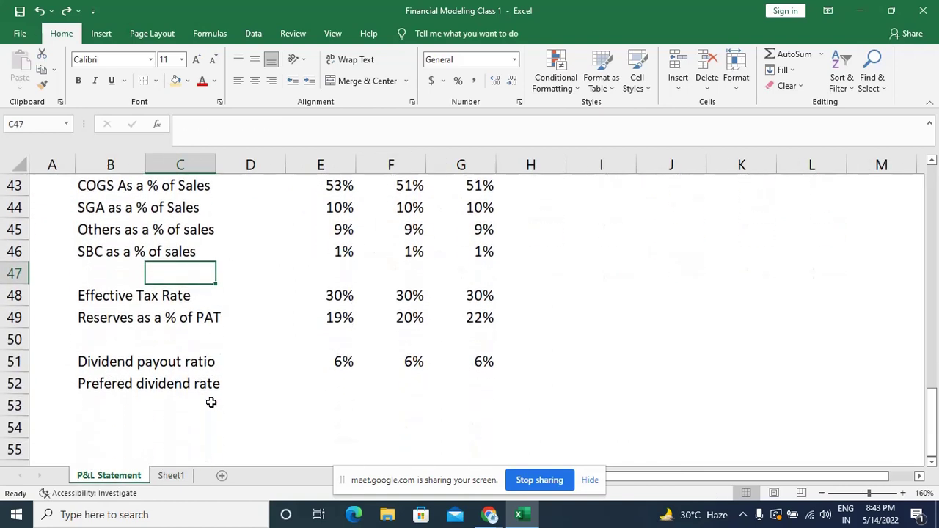
left_click_drag(83, 295, 82, 316)
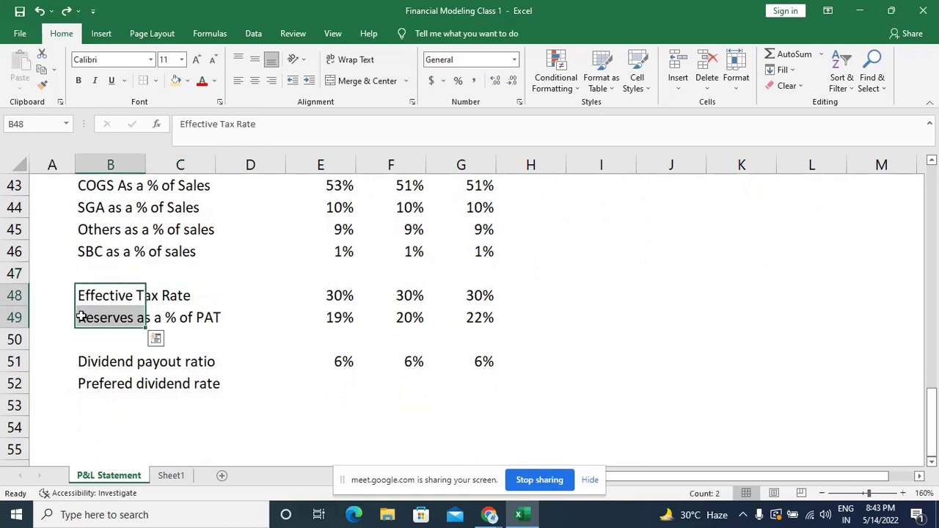
left_click(325, 295)
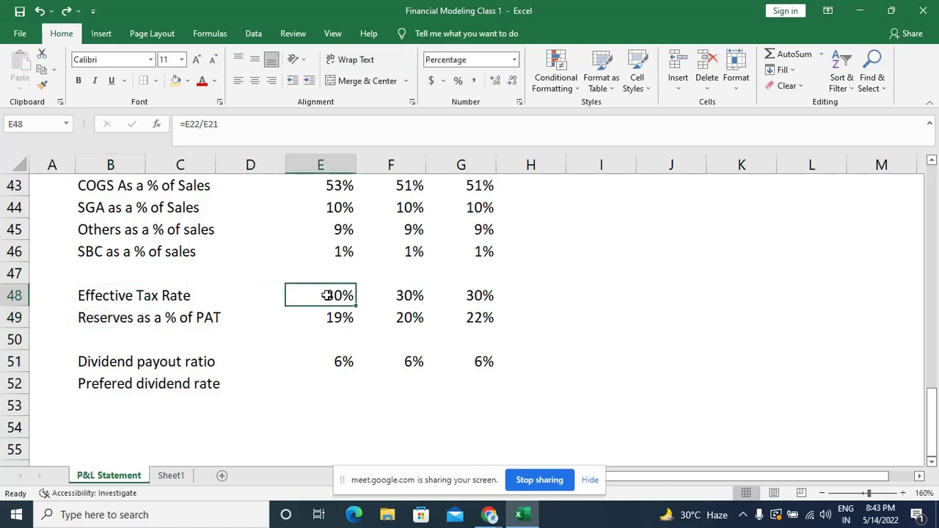
left_click(340, 319)
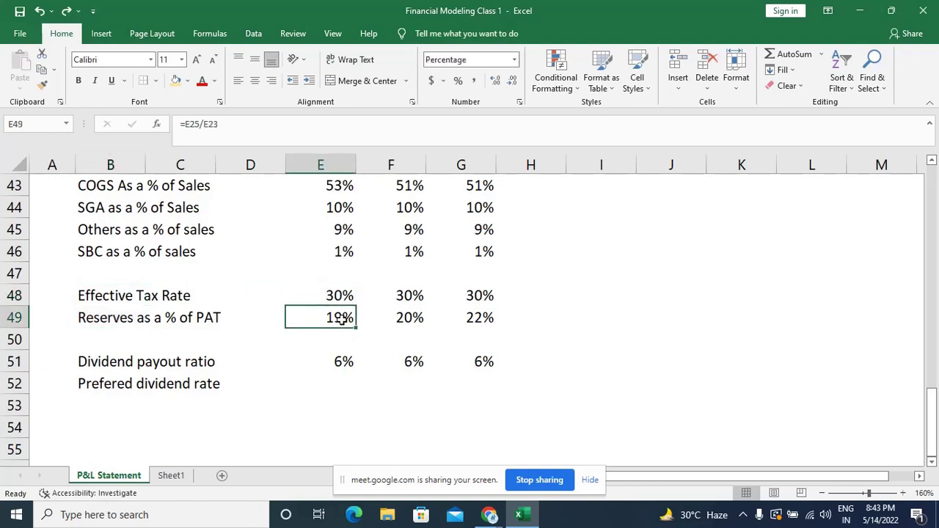
Copy the Effective Tax Rate and Reserves as a % of PAT labels from the P&L Statement sheet into A45:A46 of Sheet1.
left_click_drag(83, 293, 86, 313)
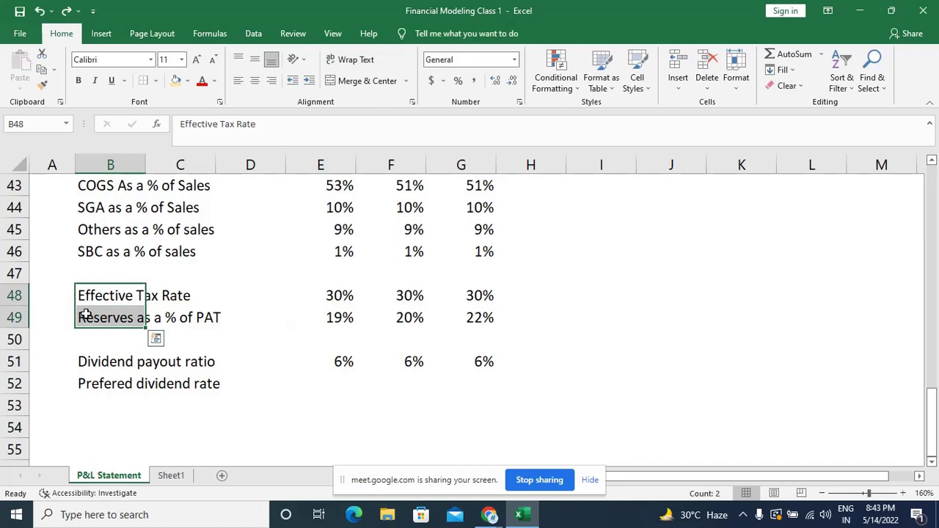
key("ctrl+c")
left_click(173, 481)
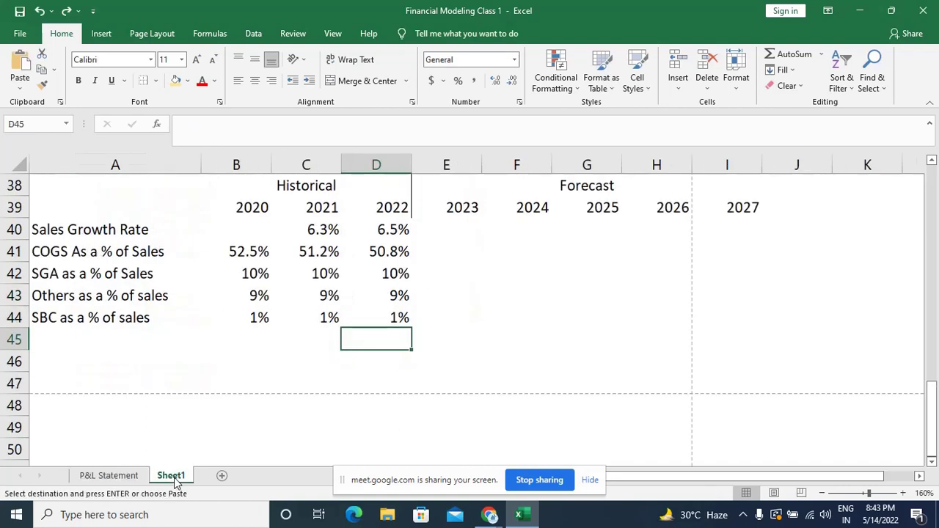
left_click(39, 342)
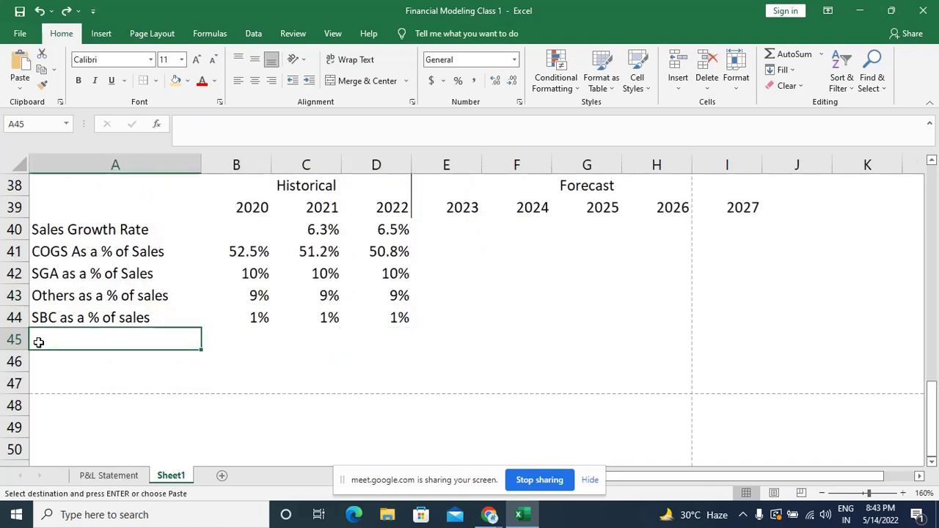
key("ctrl+v")
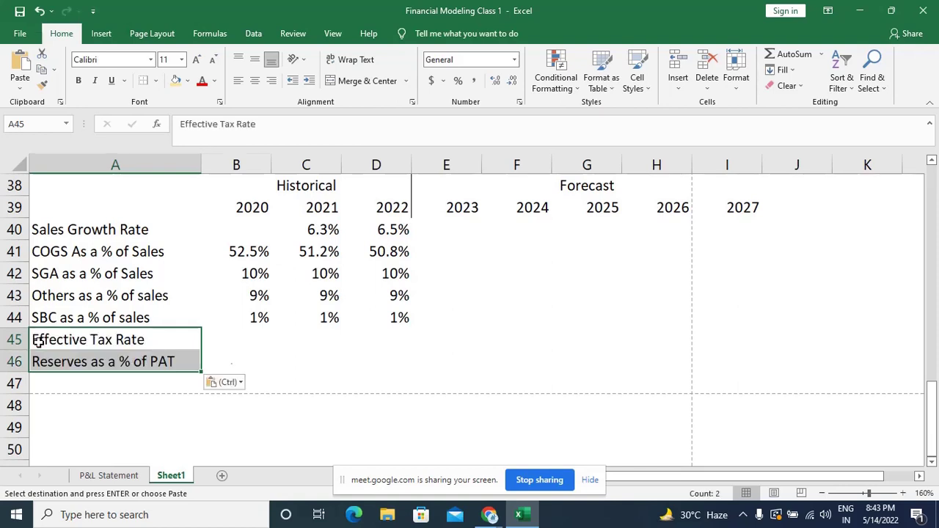
key("Right")
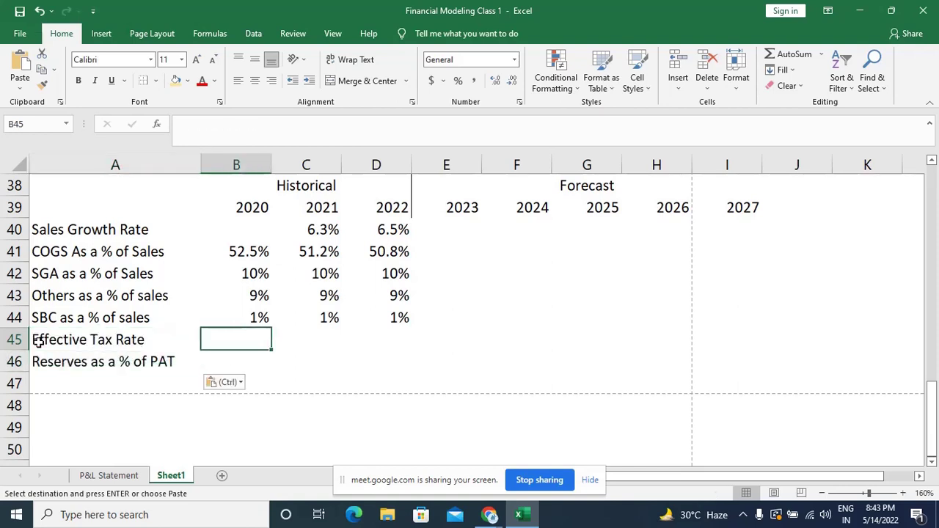
Review the 2020 effective tax rate formula and the 2020 to 2022 income tax figures on the P&L Statement sheet.
left_click(109, 475)
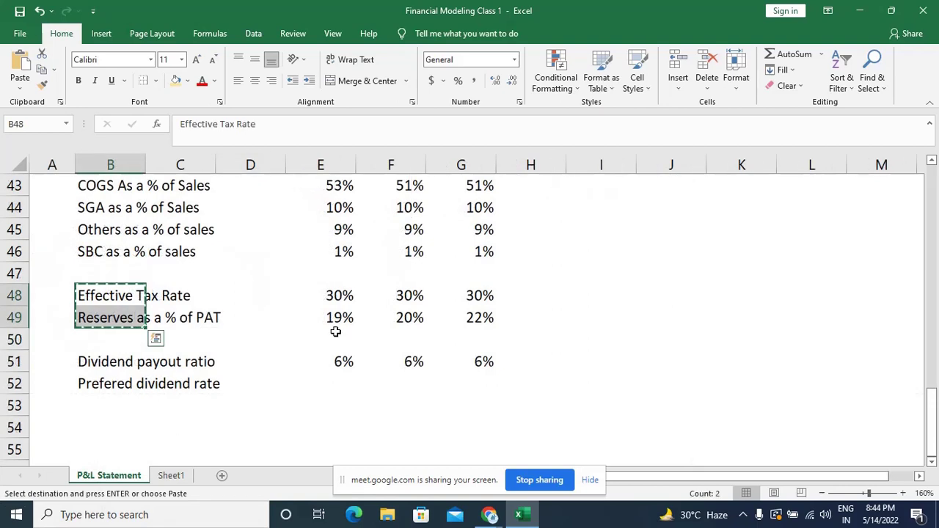
key("Escape")
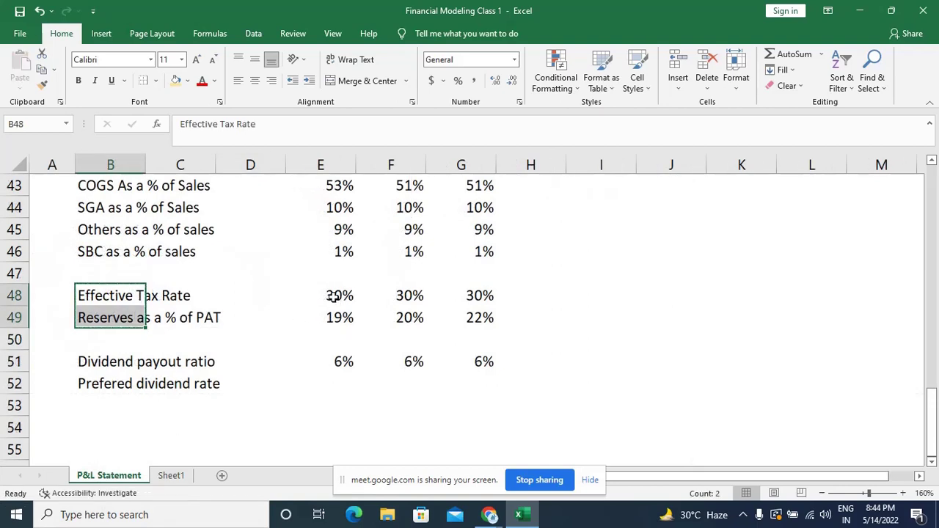
left_click(333, 296)
scroll(334, 311, "up", 1)
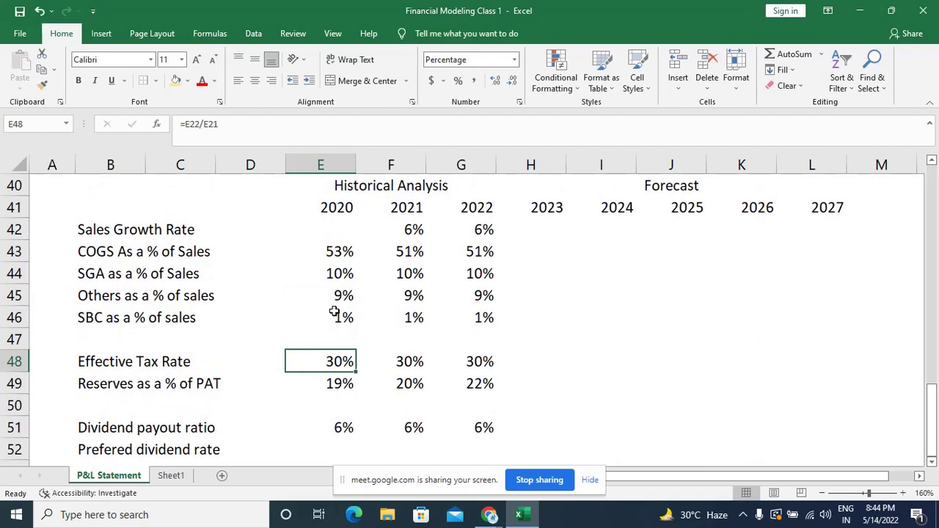
scroll(334, 312, "up", 7)
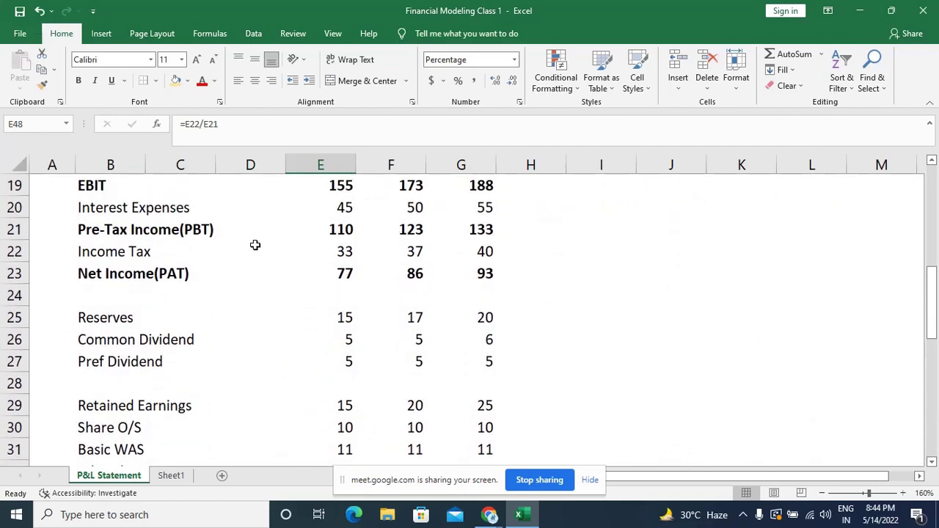
scroll(255, 244, "up", 1)
left_click(347, 317)
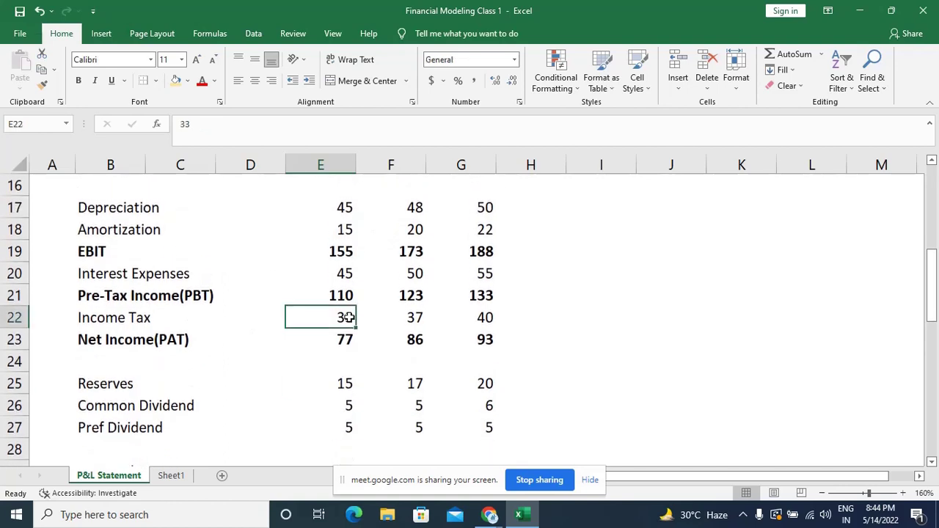
left_click(413, 317)
left_click(490, 317)
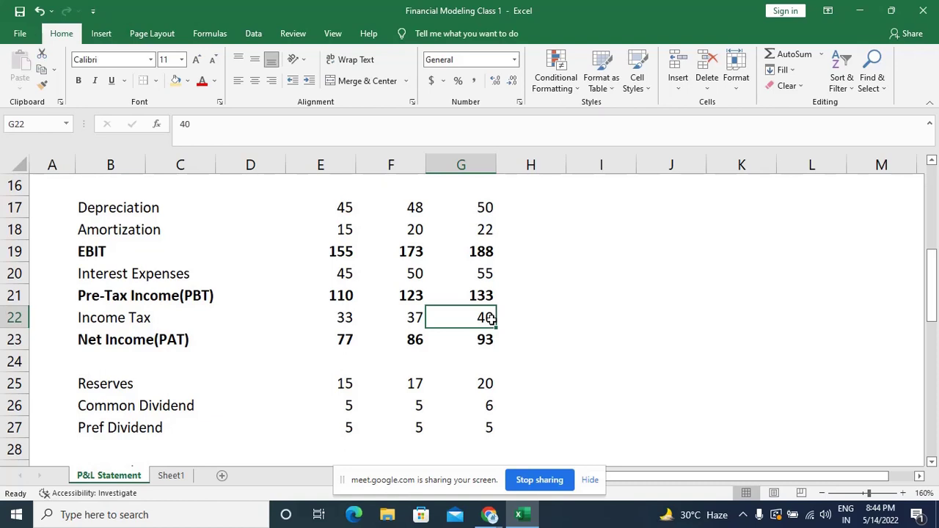
left_click(389, 318)
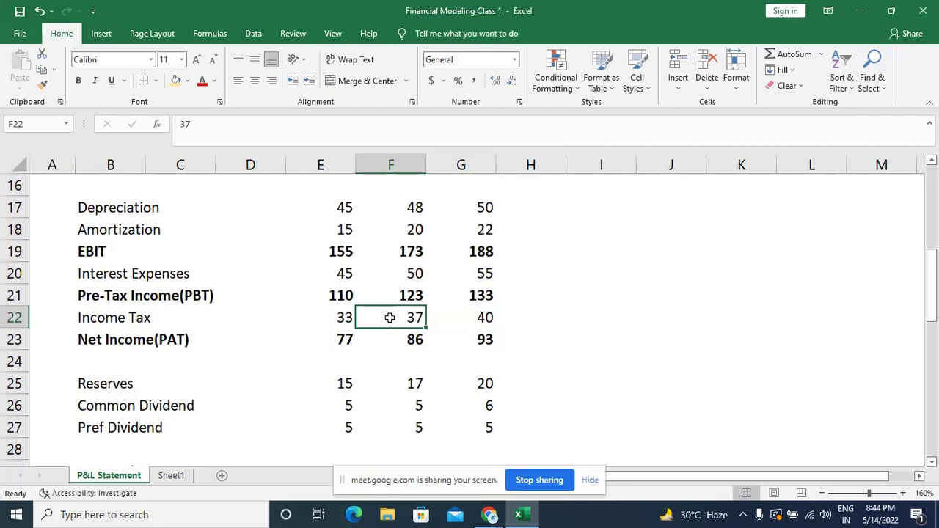
Trace which income tax and pre-tax income cells the effective tax rate formula in E48 uses.
scroll(390, 318, "down", 7)
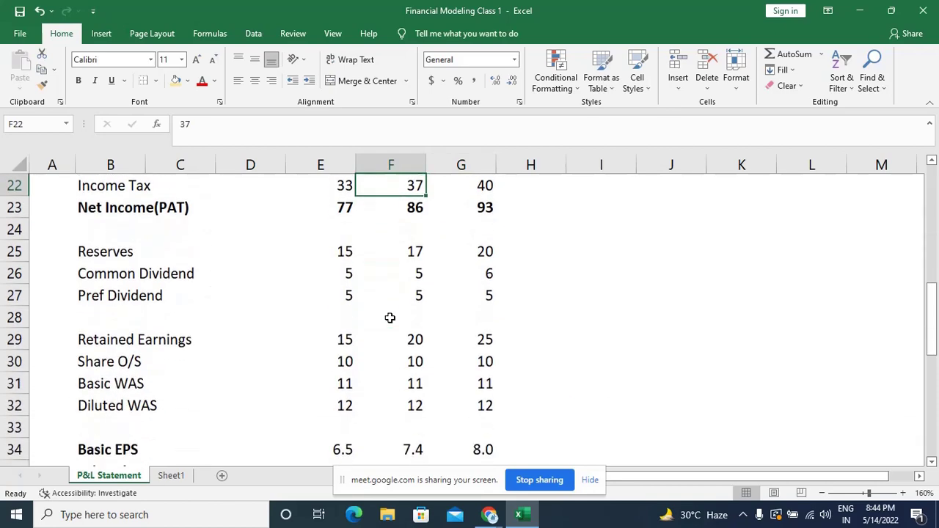
scroll(389, 318, "down", 2)
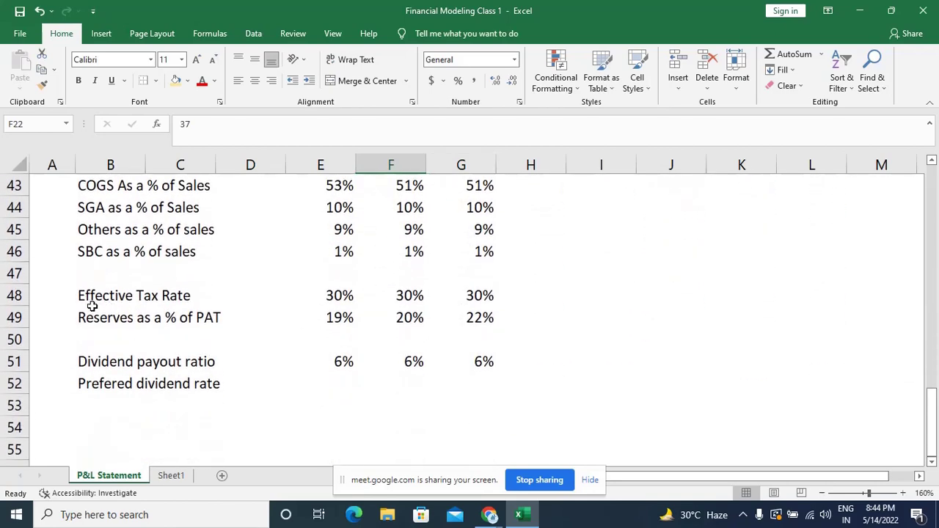
left_click(335, 292)
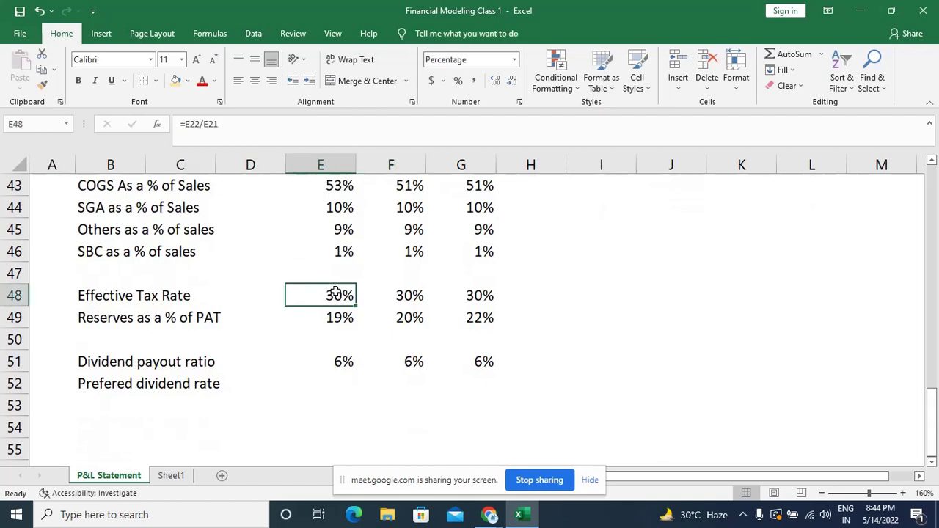
double_click(335, 292)
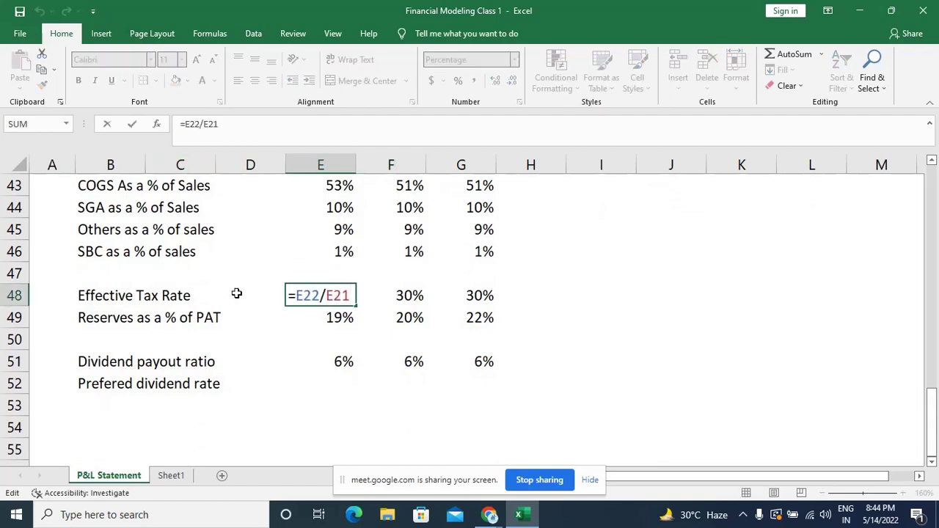
scroll(236, 293, "up", 9)
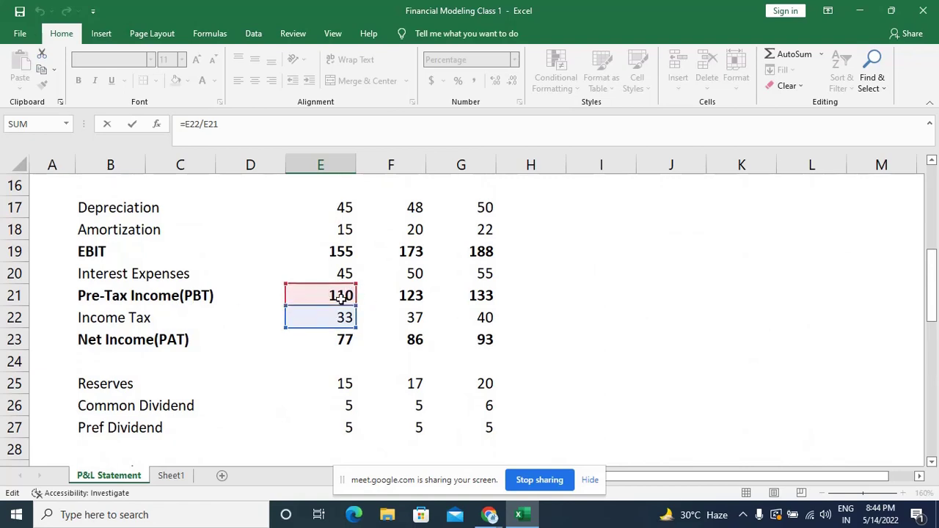
key("ctrl+Return")
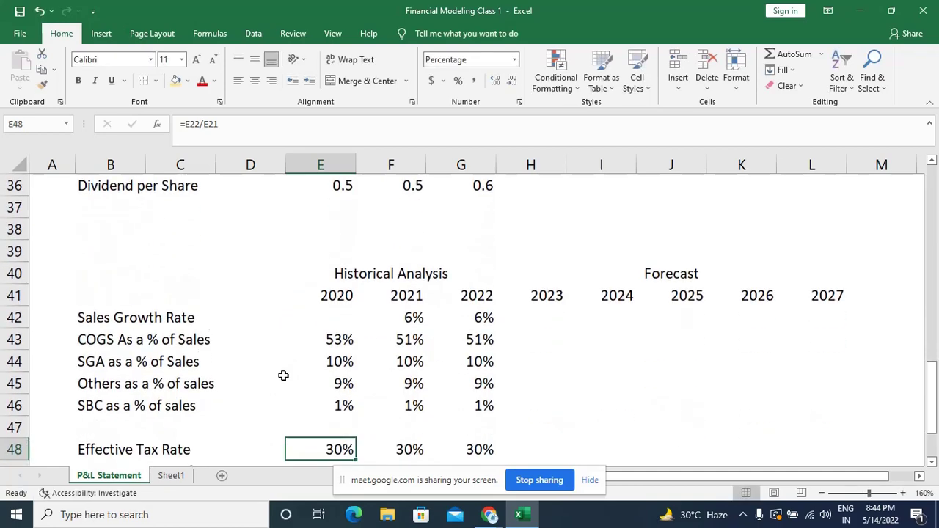
scroll(283, 376, "down", 1)
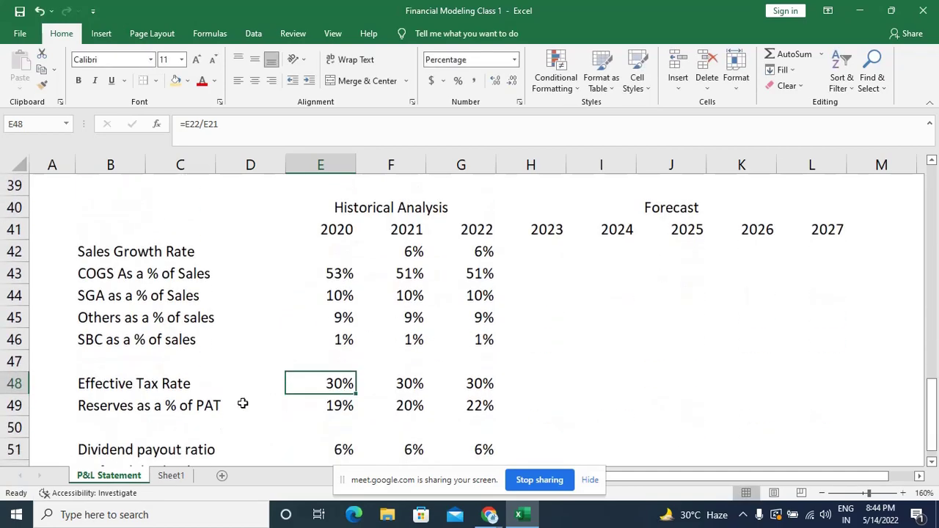
Calculate the 2020 effective tax rate in B45 of Sheet1 as income tax divided by pre-tax income, =B20/B19.
left_click(173, 476)
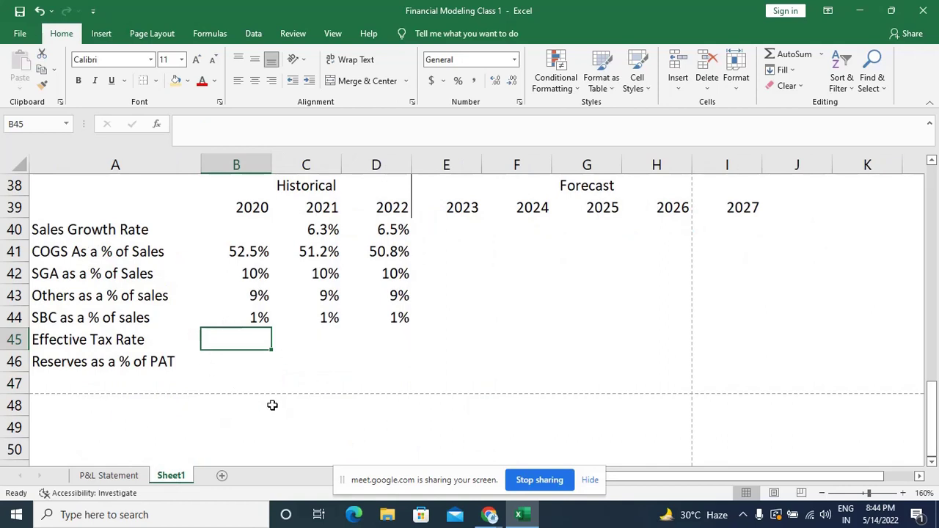
type("=")
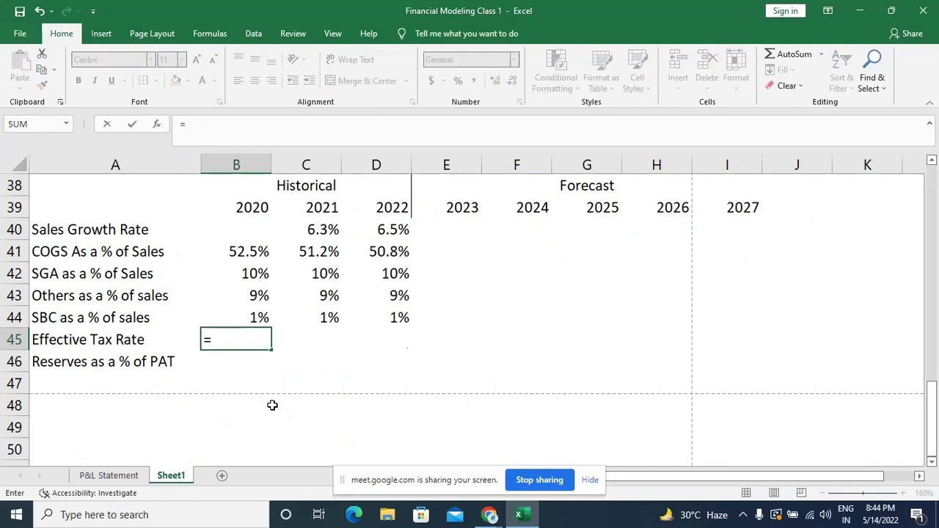
scroll(272, 405, "up", 8)
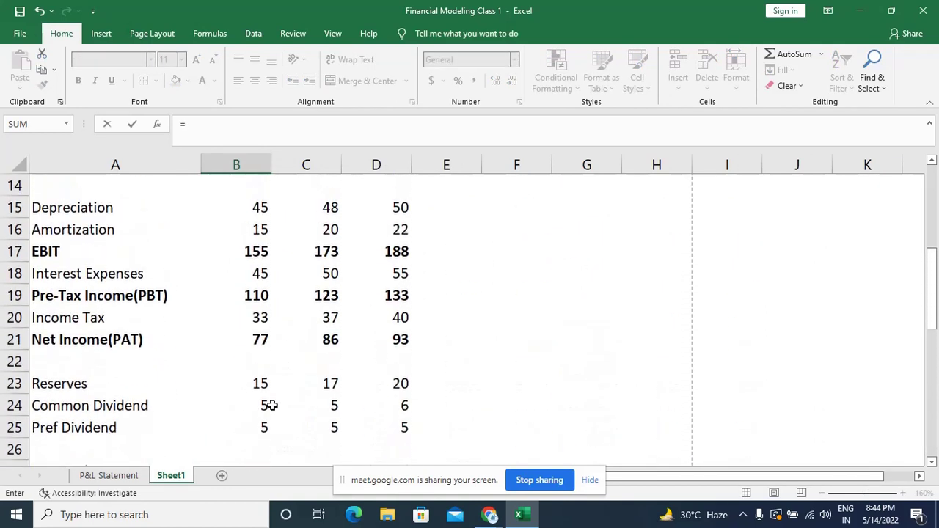
left_click(261, 317)
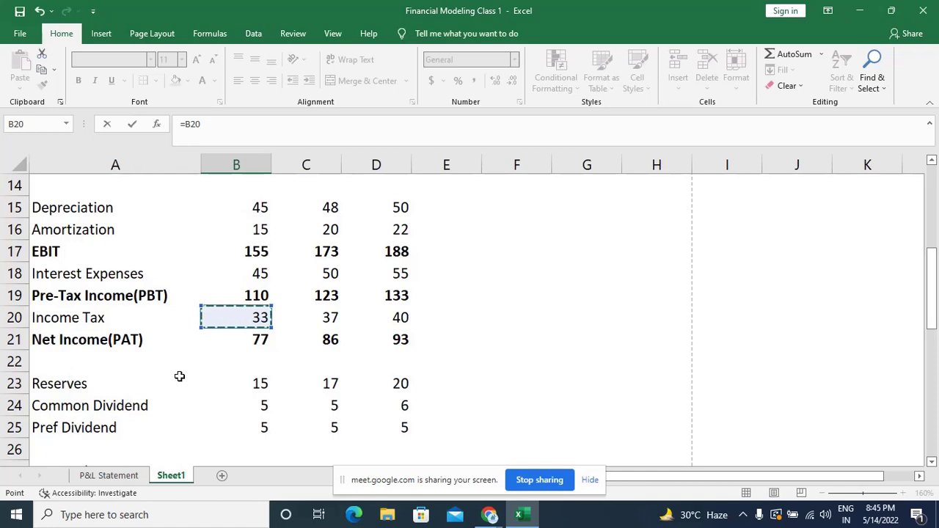
type("/")
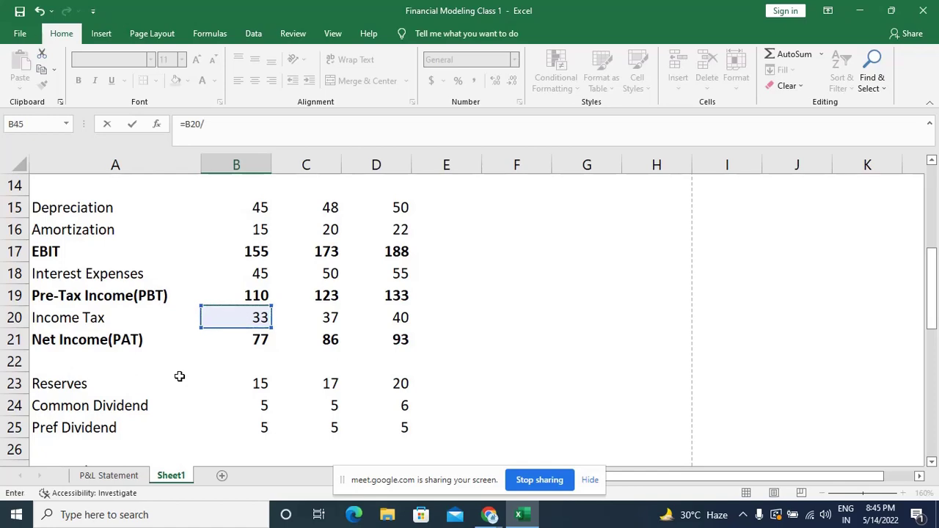
left_click(250, 295)
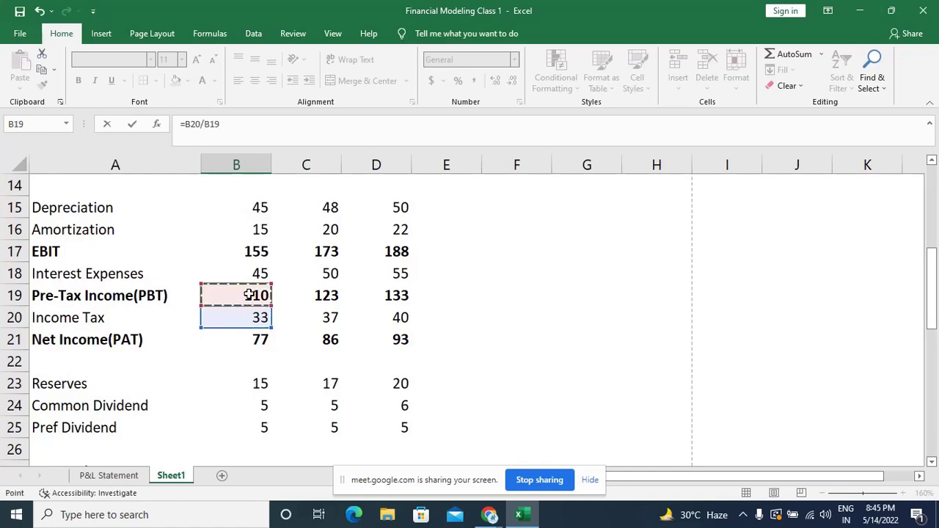
key("Return")
Format the 2020 effective tax rate as a percentage and fill its formula across to 2022 in D45.
key("Up")
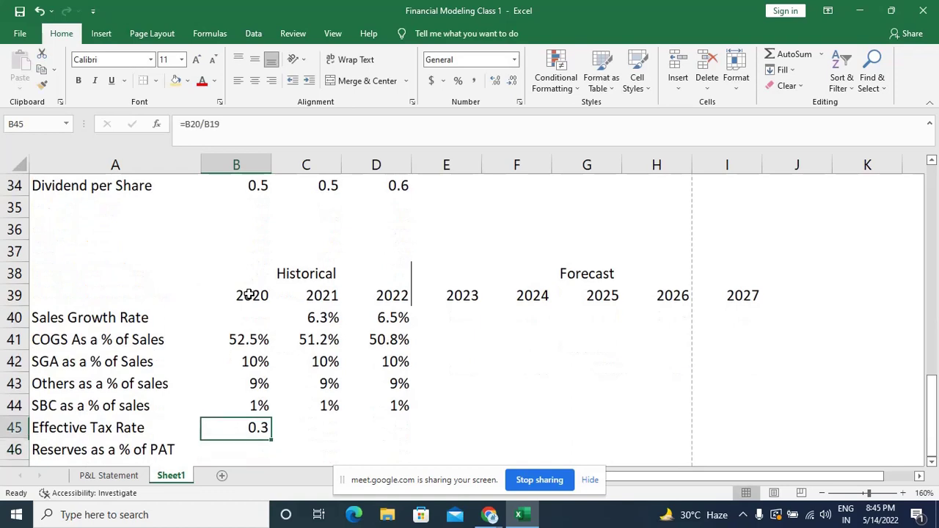
key("ctrl+shift+5")
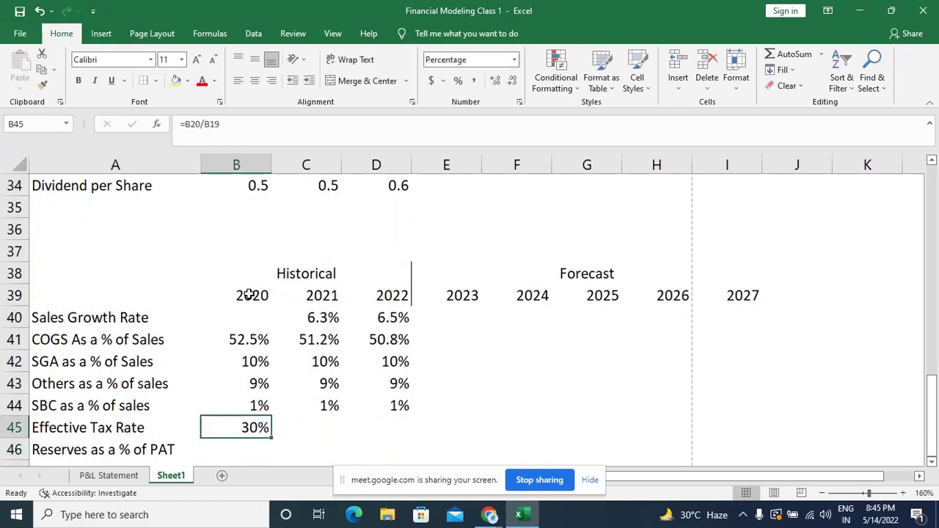
key("shift+Right")
key("shift+Right")
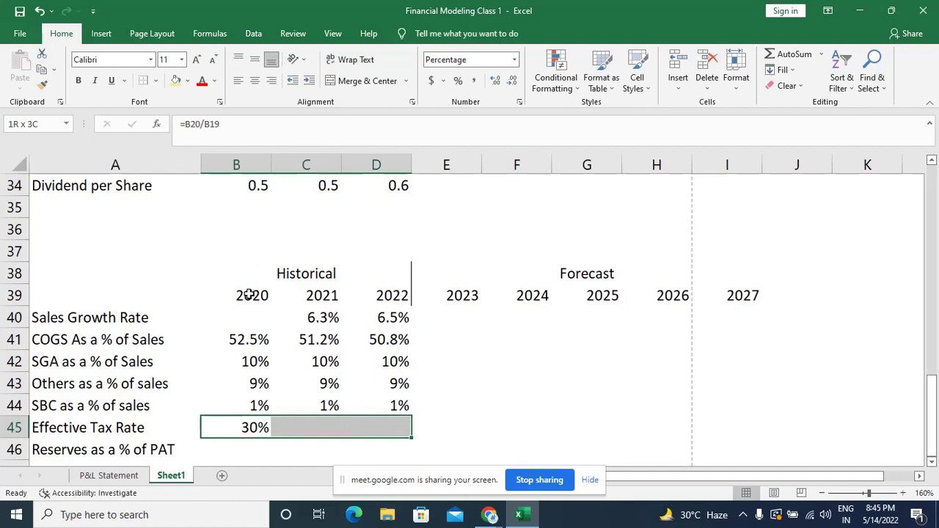
key("ctrl+r")
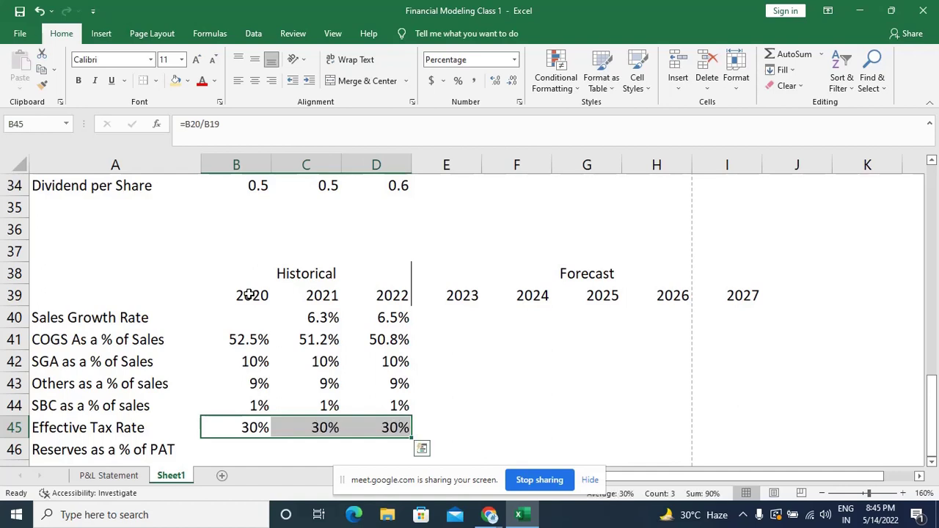
key("Down")
key("Up")
key("Right")
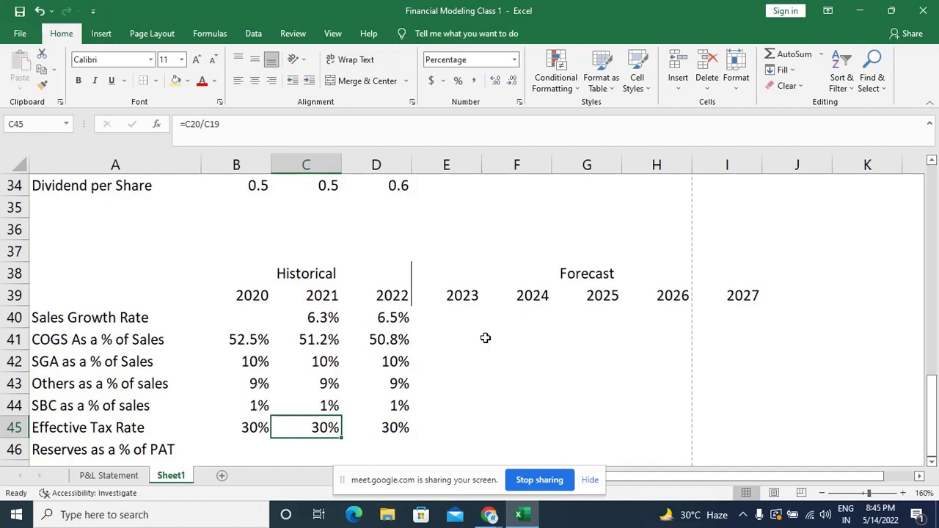
scroll(484, 338, "down", 1)
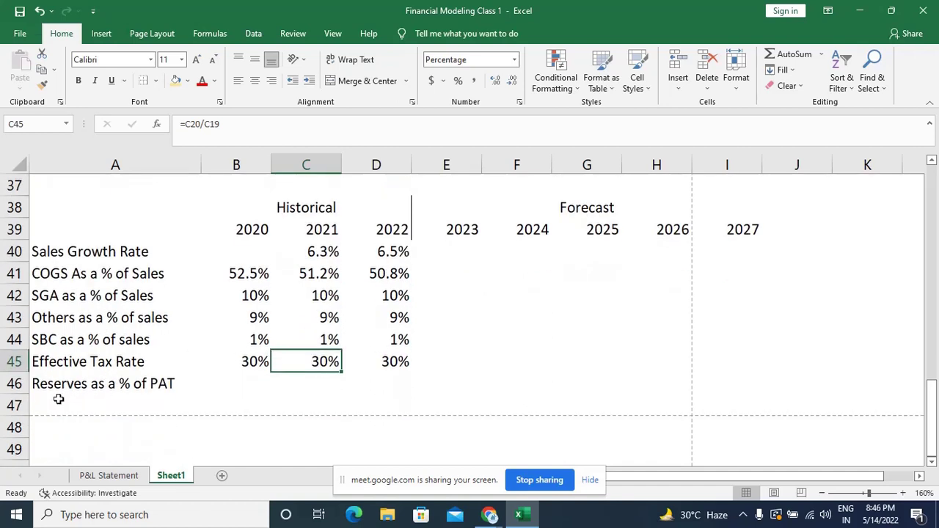
Trace which reserves and net income cells the Reserves as a % of PAT formula in E49 of the P&L Statement sheet uses.
left_click(109, 475)
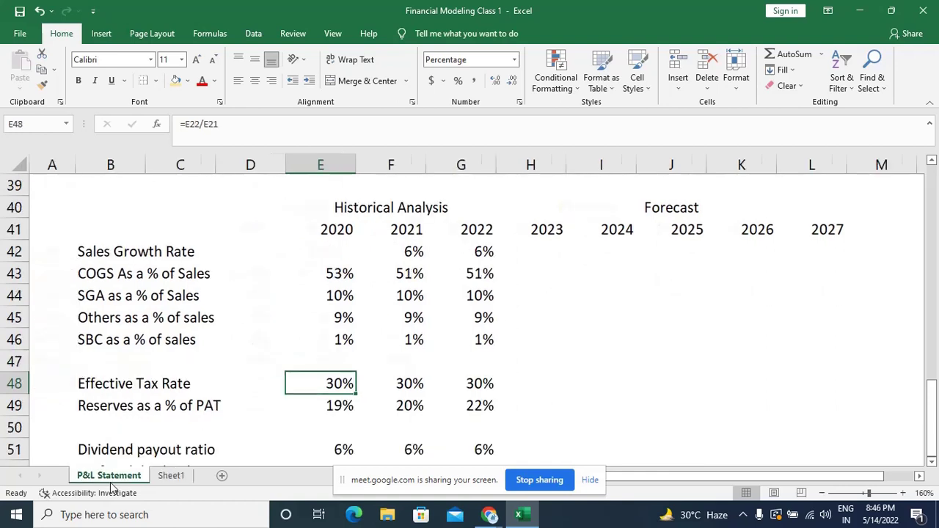
left_click(325, 404)
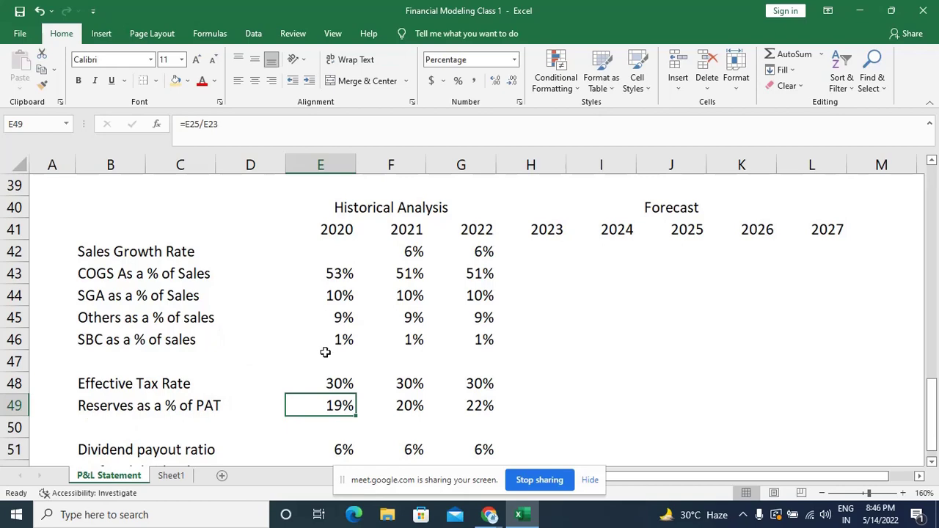
key("F2")
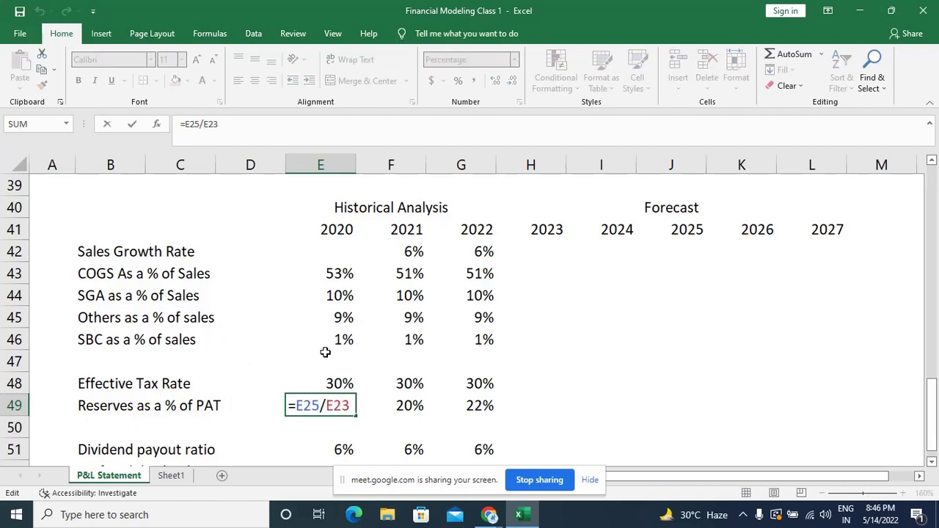
scroll(325, 352, "up", 4)
scroll(325, 352, "up", 4)
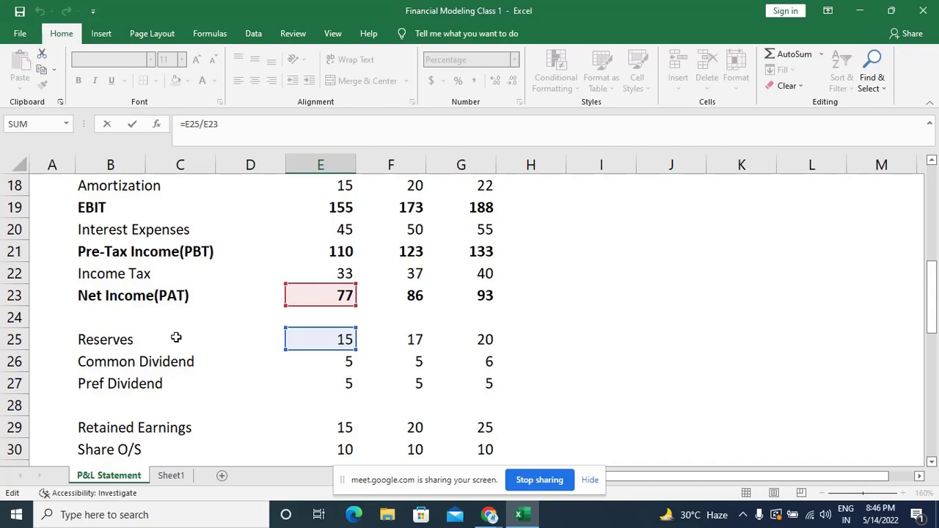
scroll(176, 338, "down", 9)
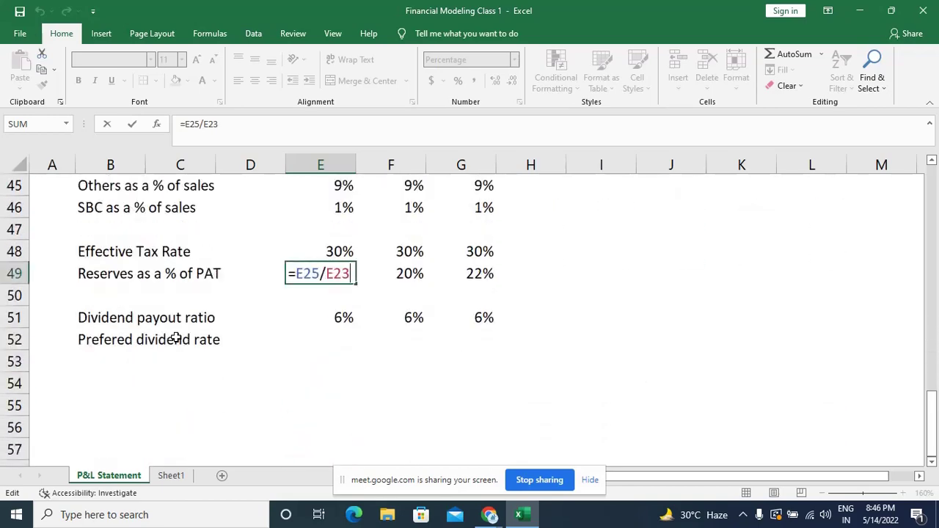
key("ctrl+Return")
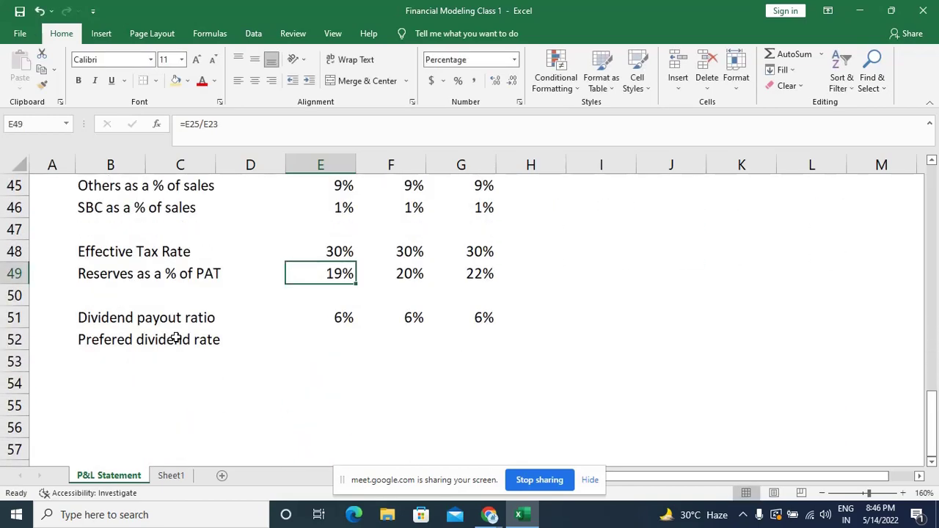
Calculate 2020 Reserves as a % of PAT in B46 of Sheet1 as reserves divided by net income, =B23/B21.
left_click(171, 475)
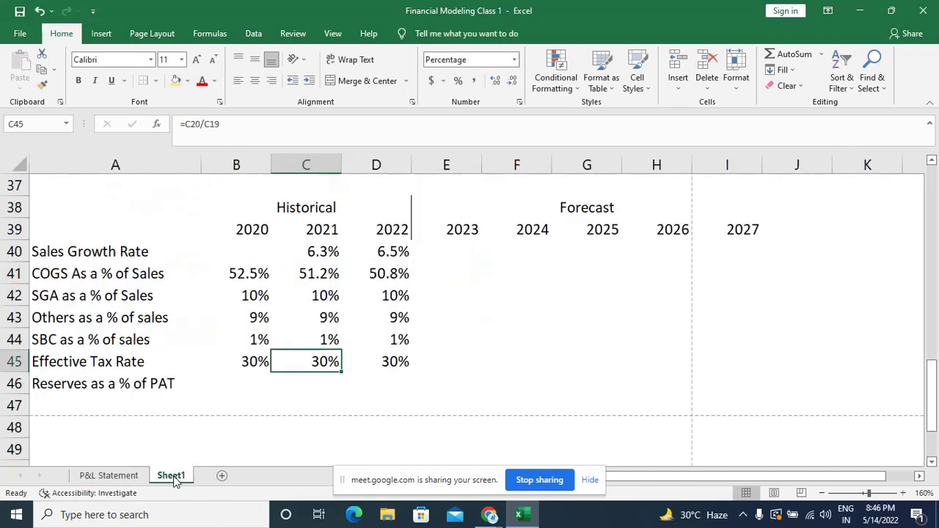
left_click(254, 380)
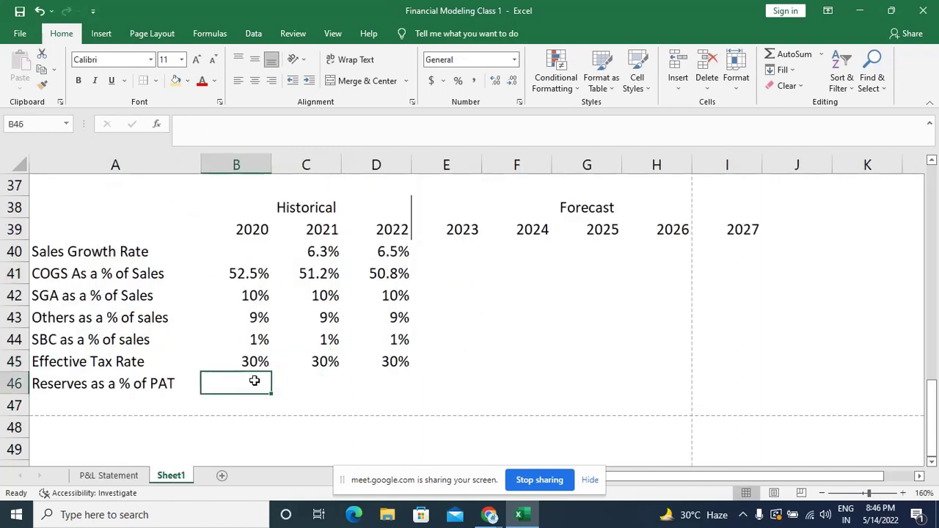
type("=")
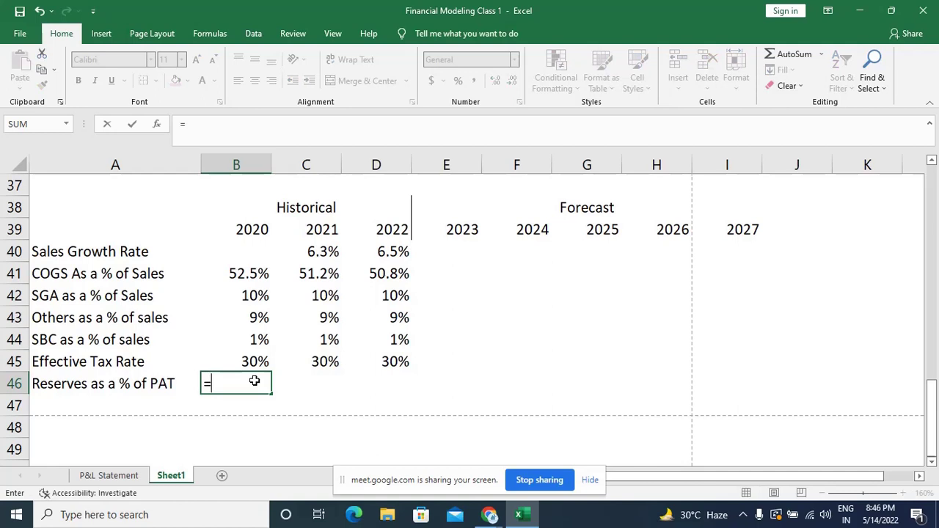
scroll(254, 380, "up", 3)
scroll(255, 381, "up", 3)
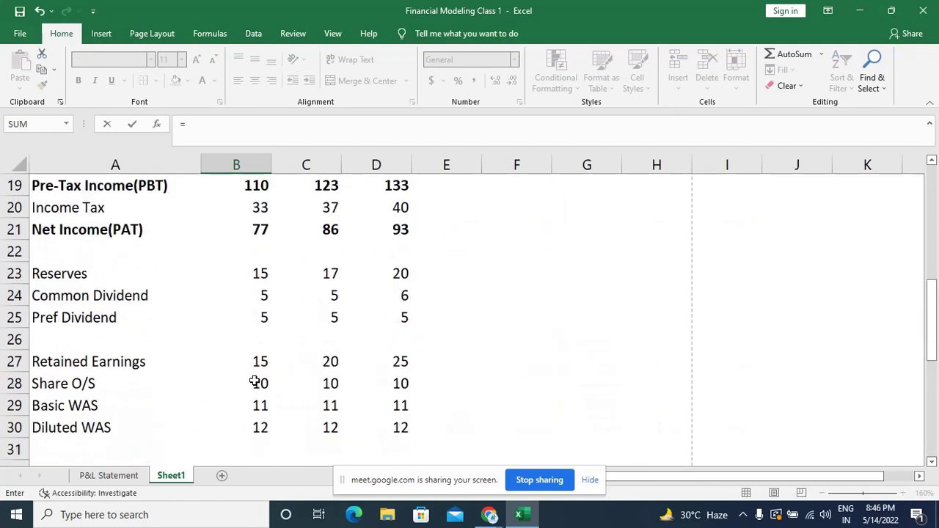
left_click(252, 274)
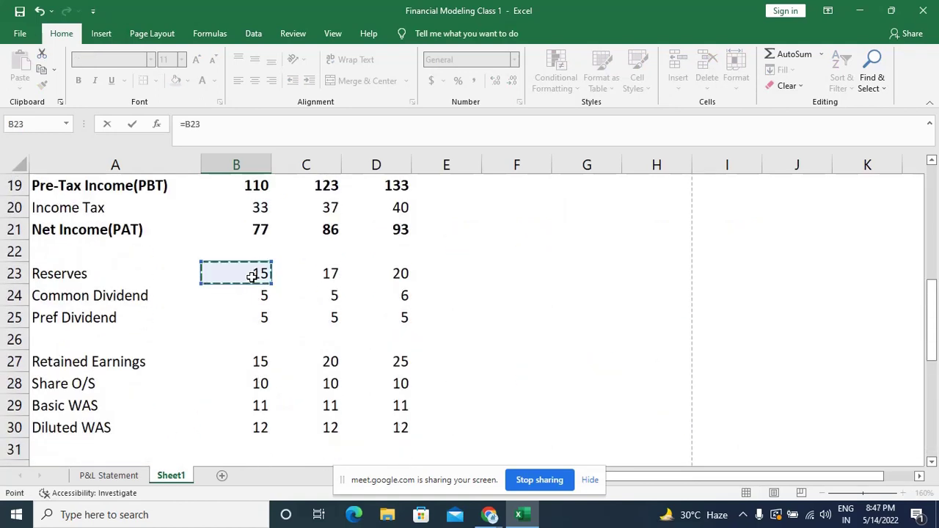
type("/")
left_click(260, 224)
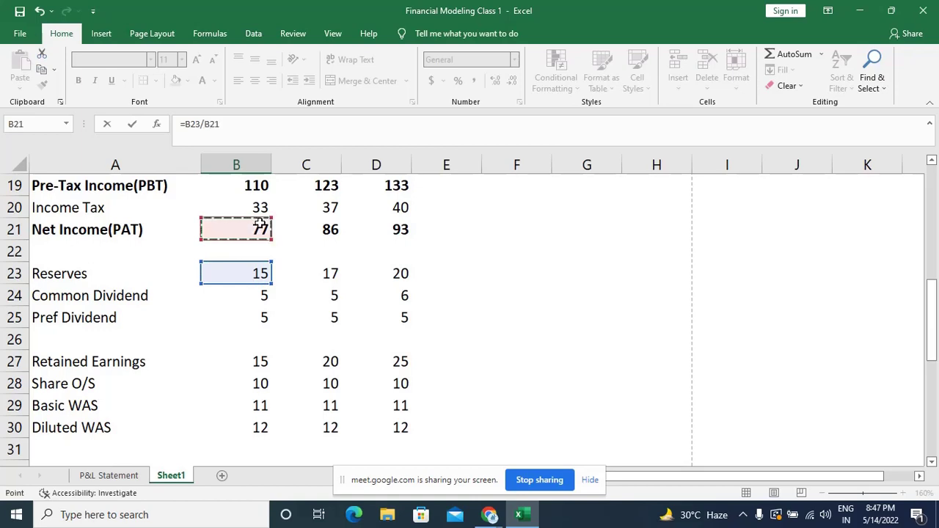
key("Return")
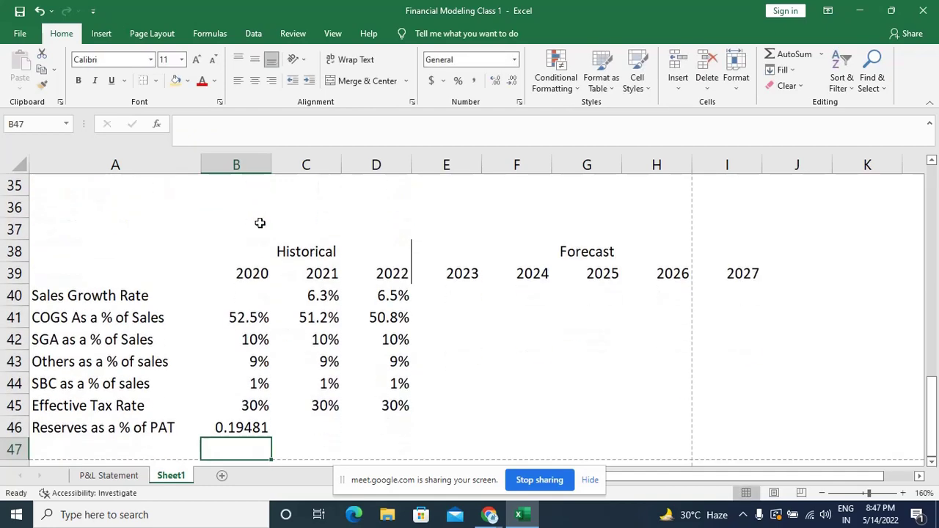
Format the 2020 Reserves as a % of PAT value as a percentage and fill its formula across to D46.
key("Up")
key("ctrl+shift+5")
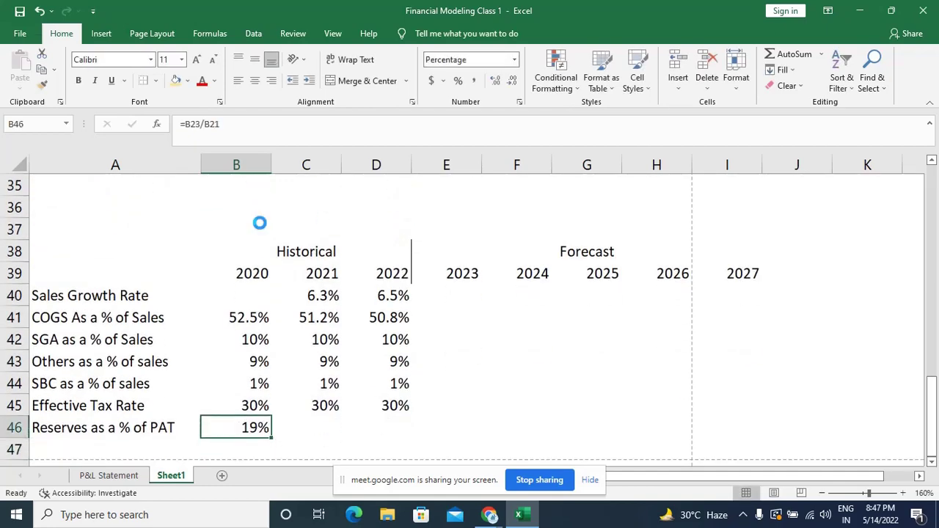
key("shift+Right")
key("shift+Right")
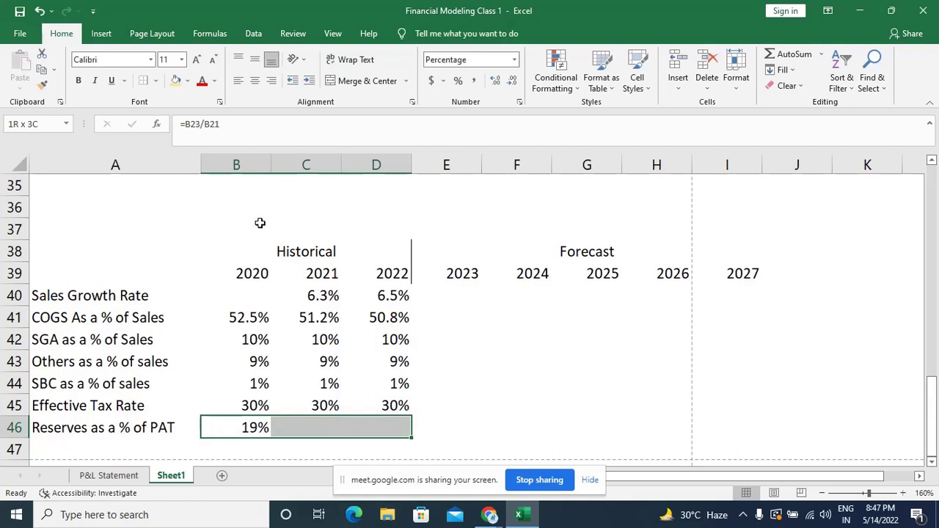
key("ctrl+r")
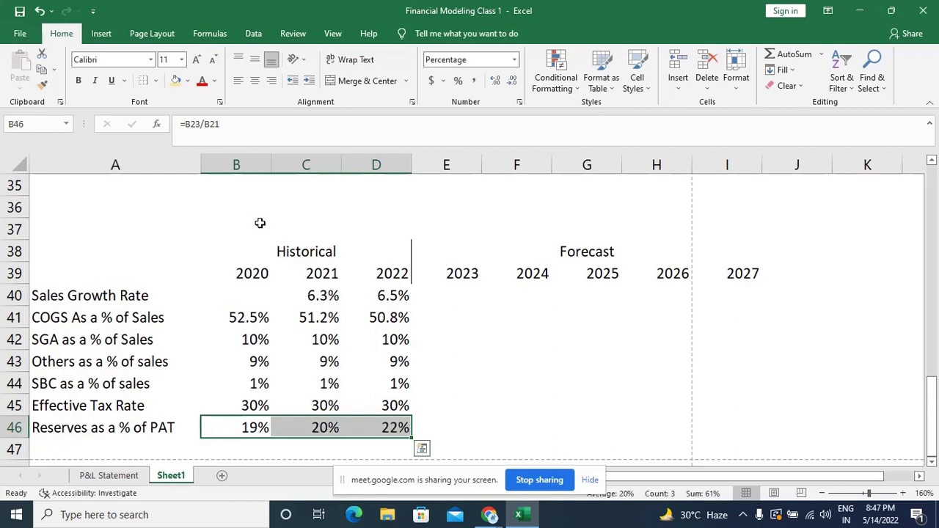
Check which cells the 2021 Reserves as a % of PAT formula in C46 refers to.
key("Right")
key("F2")
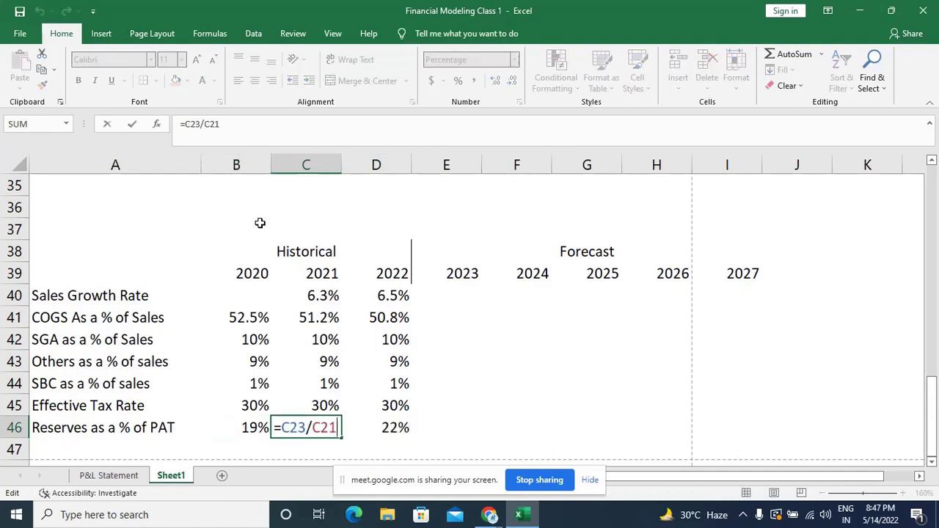
scroll(260, 223, "up", 5)
key("Escape")
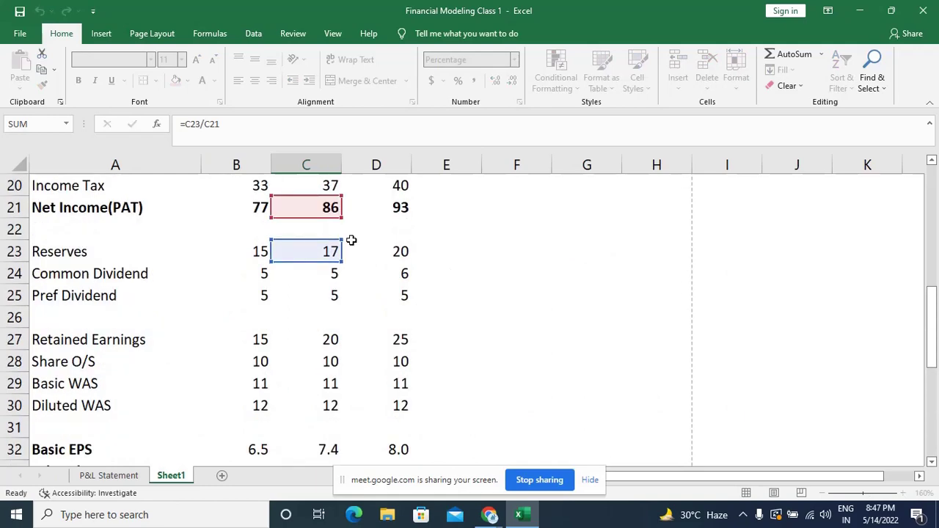
scroll(351, 240, "down", 2)
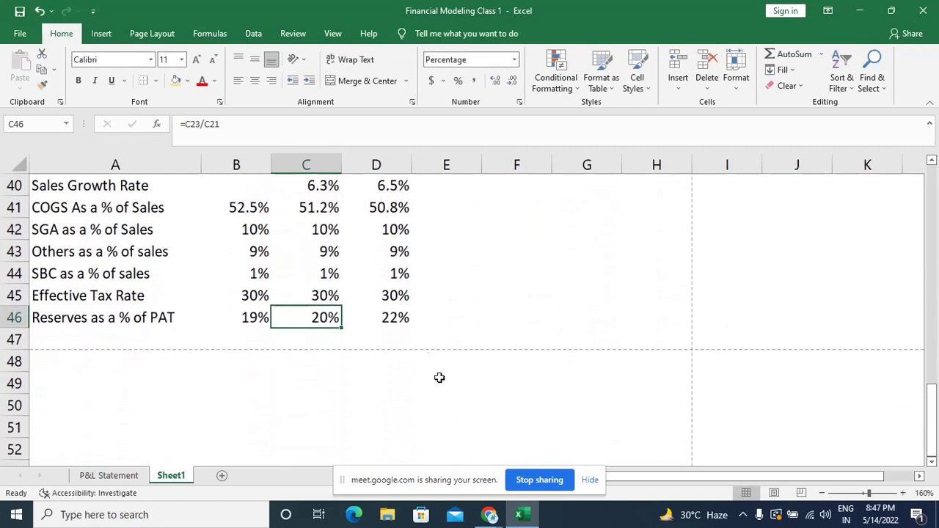
Copy the Dividend payout ratio and Prefered dividend rate labels from B51:B52 of the P&L Statement sheet into A47:A48 of Sheet1.
left_click(121, 479)
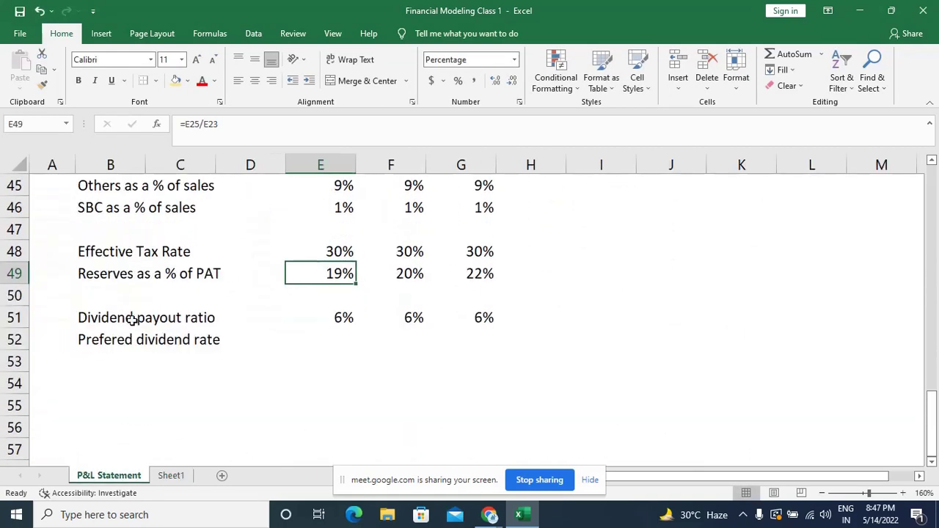
left_click_drag(80, 314, 83, 336)
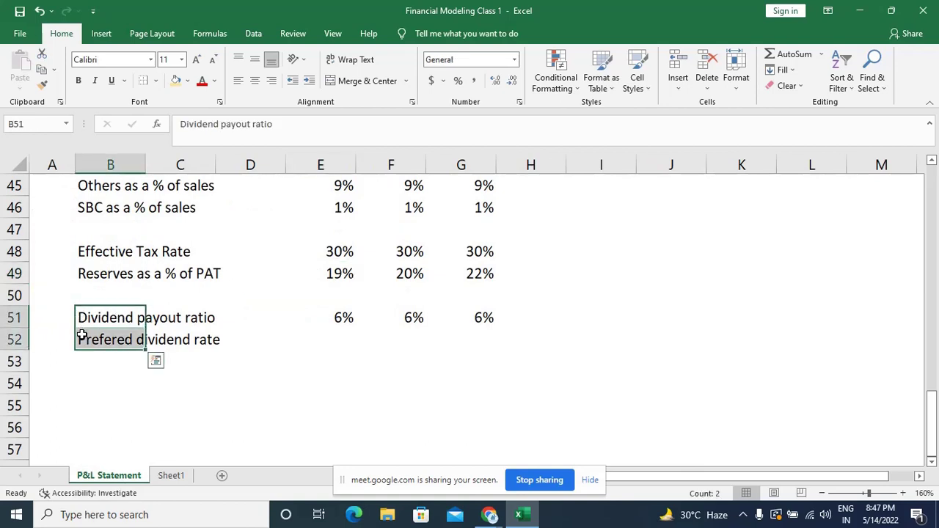
key("ctrl+c")
left_click(169, 475)
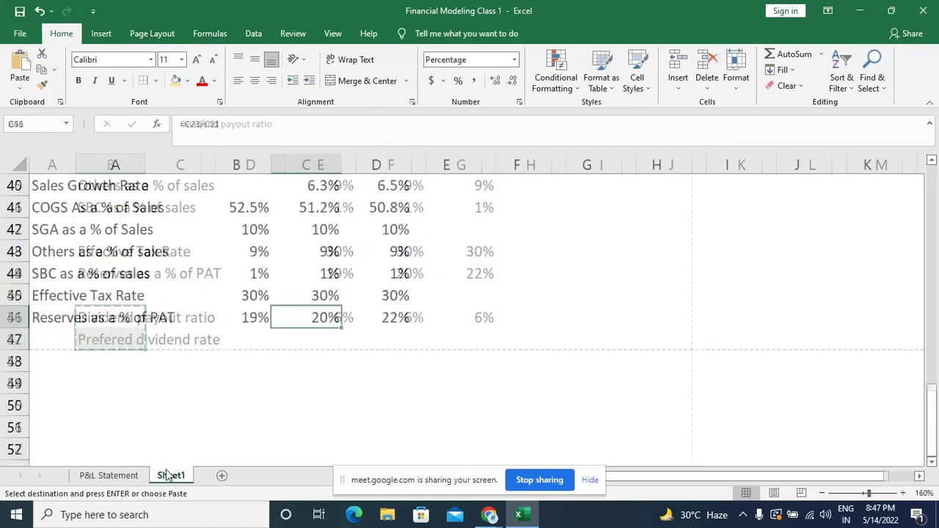
left_click(44, 339)
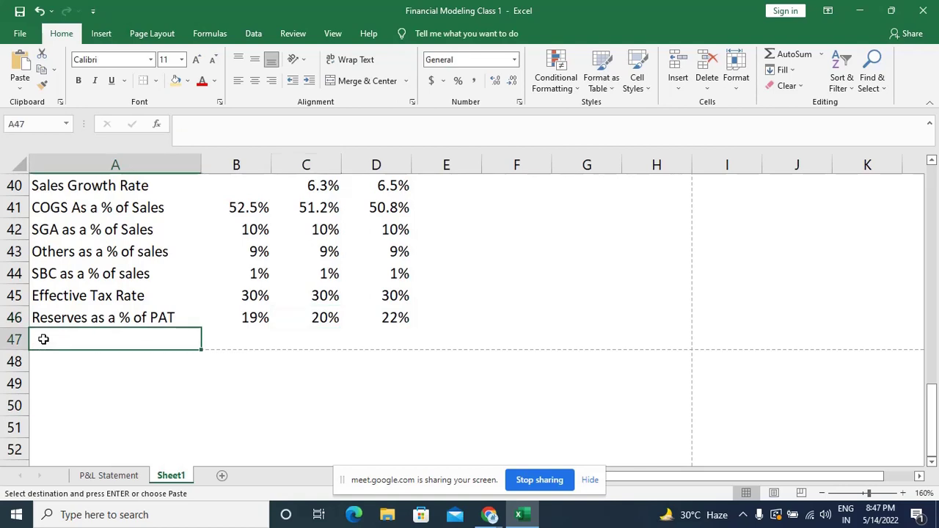
key("ctrl+v")
key("Down")
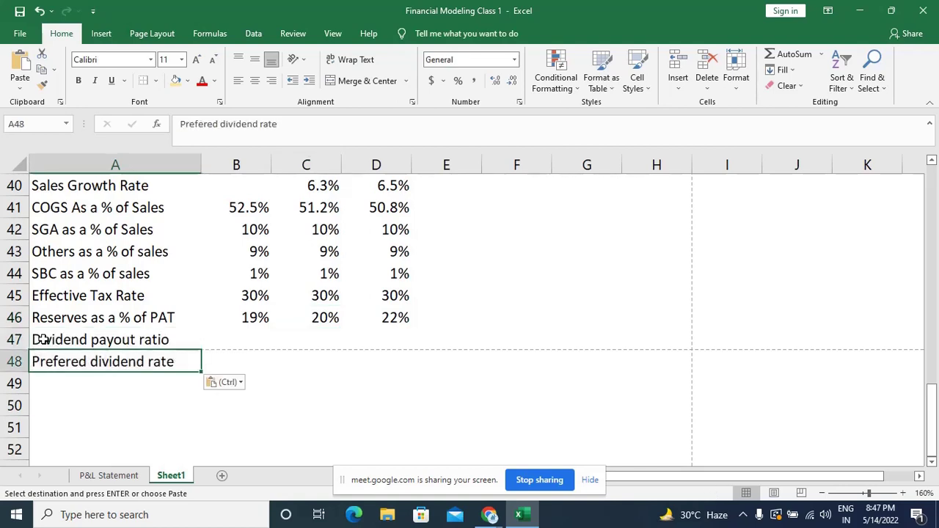
key("Up")
key("Right")
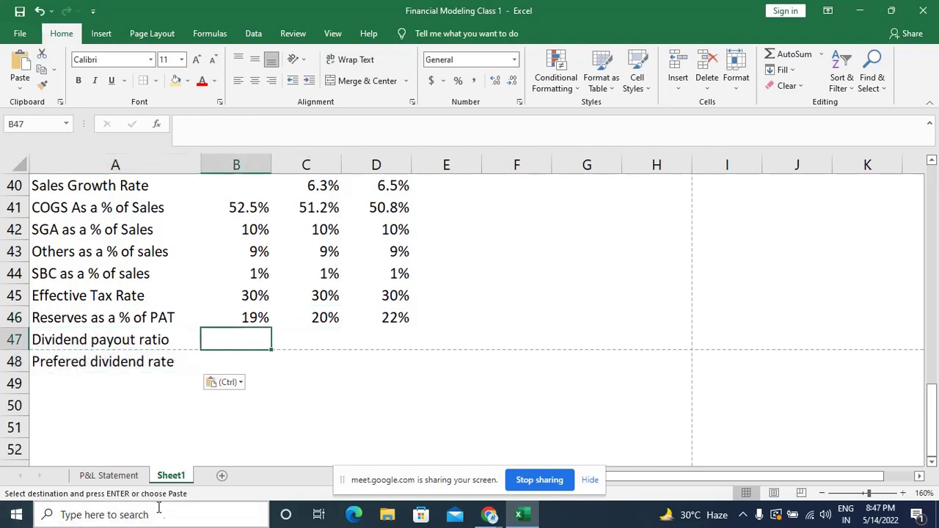
Trace which common dividend and net income cells the Dividend payout ratio formula in E51 of the P&L Statement sheet uses.
left_click(132, 477)
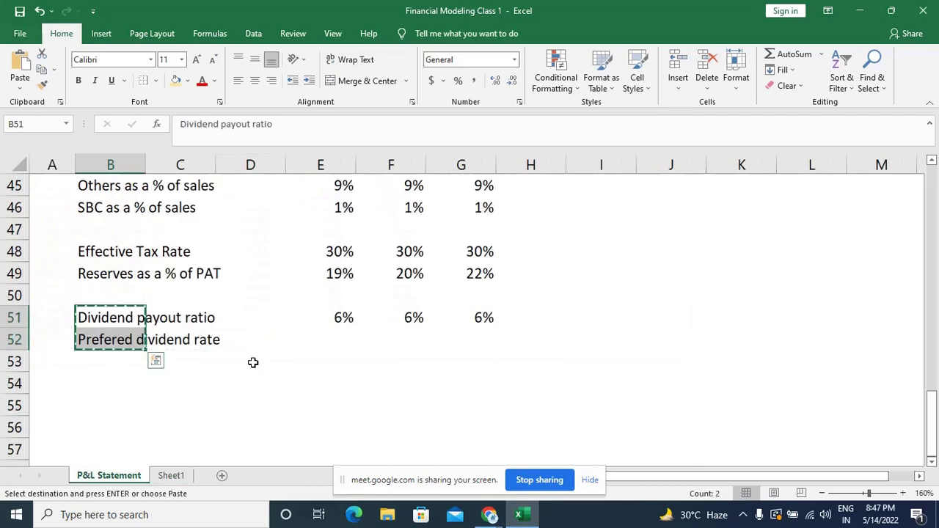
key("Escape")
left_click(341, 317)
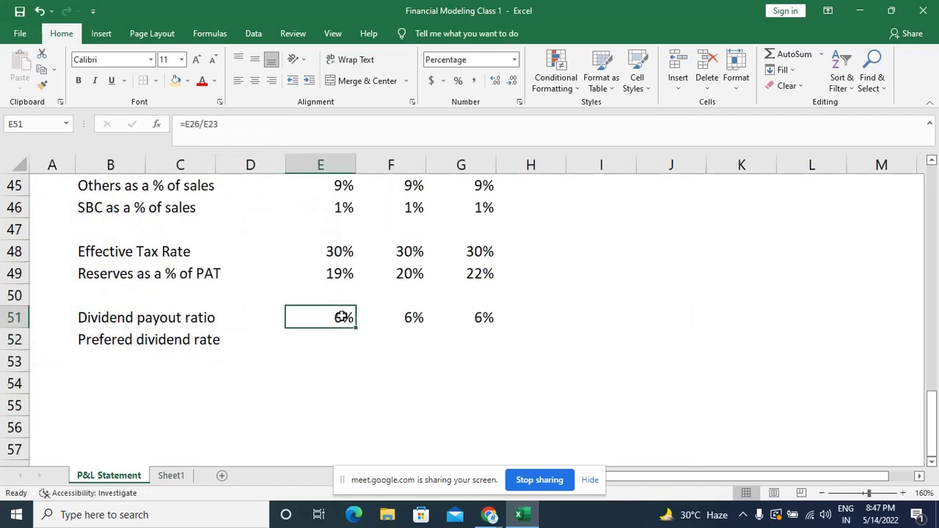
scroll(342, 317, "up", 4)
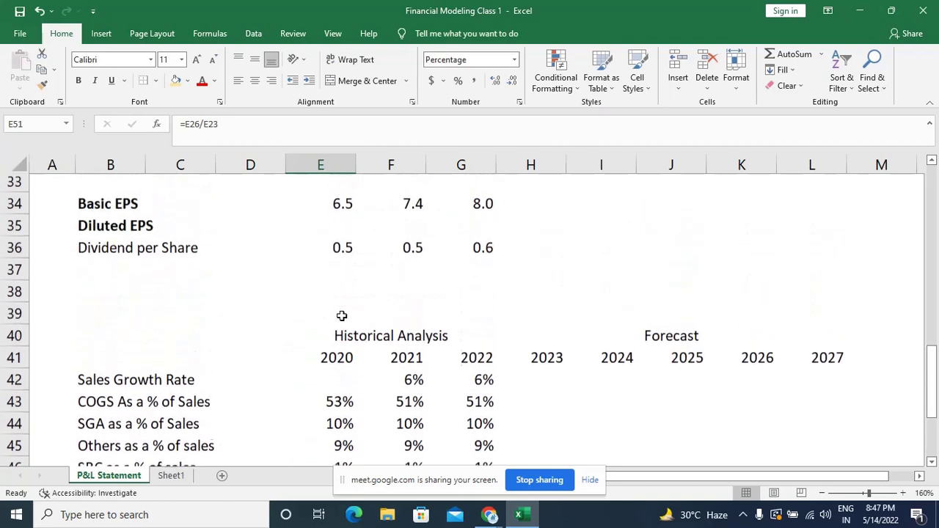
key("F2")
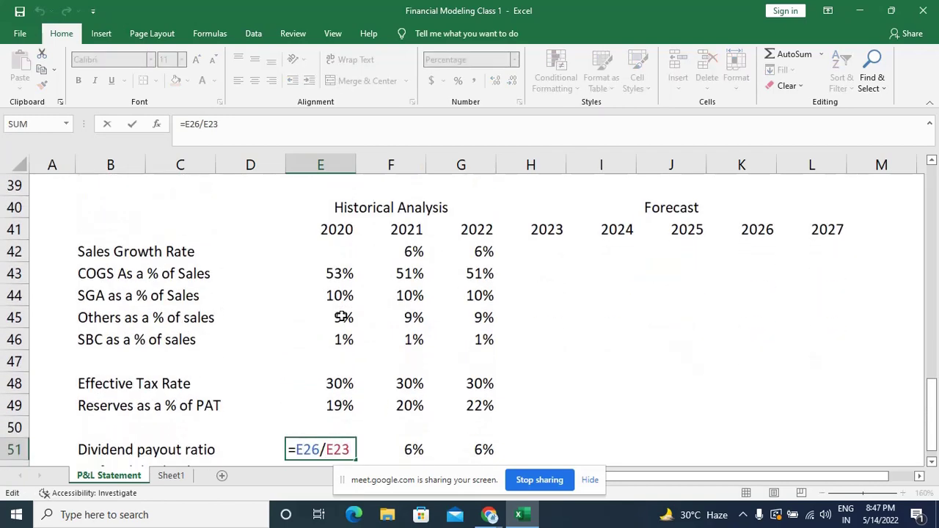
scroll(342, 315, "up", 7)
scroll(342, 315, "up", 1)
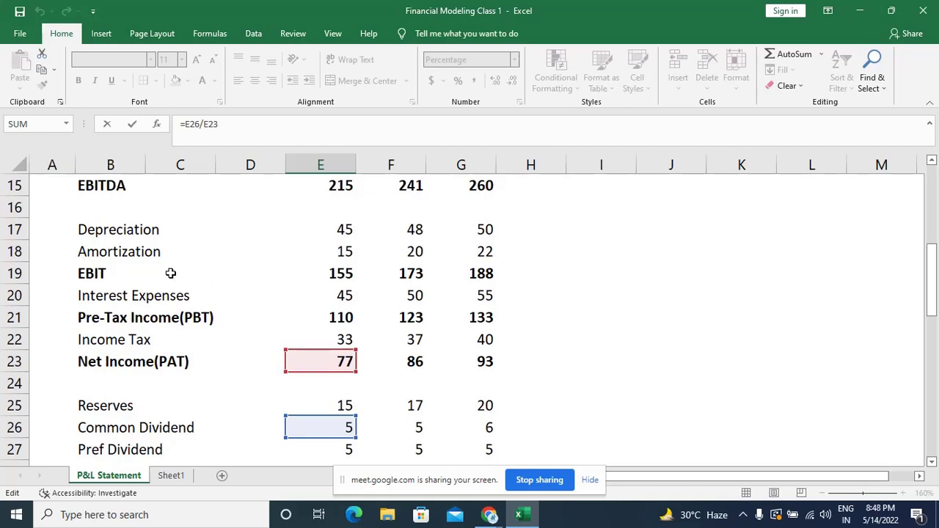
scroll(189, 282, "up", 1)
scroll(189, 282, "down", 7)
scroll(189, 282, "down", 3)
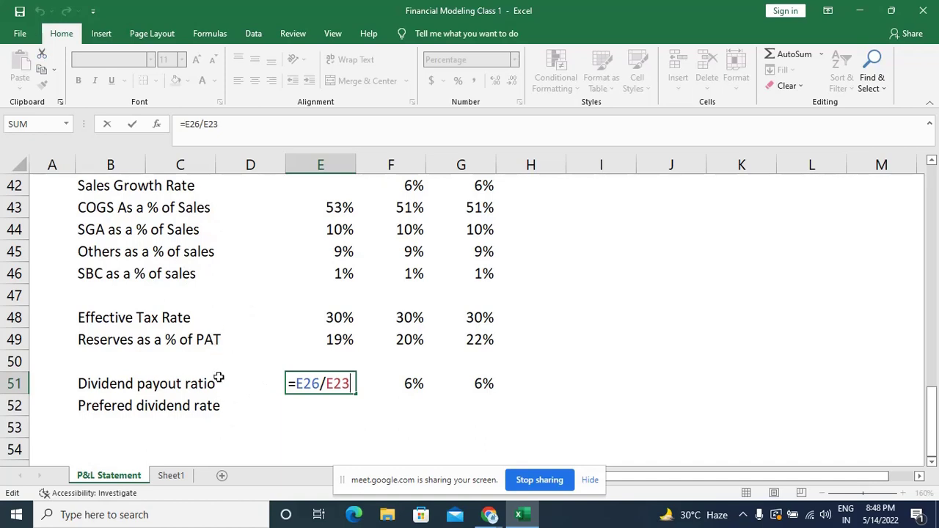
scroll(246, 341, "up", 1)
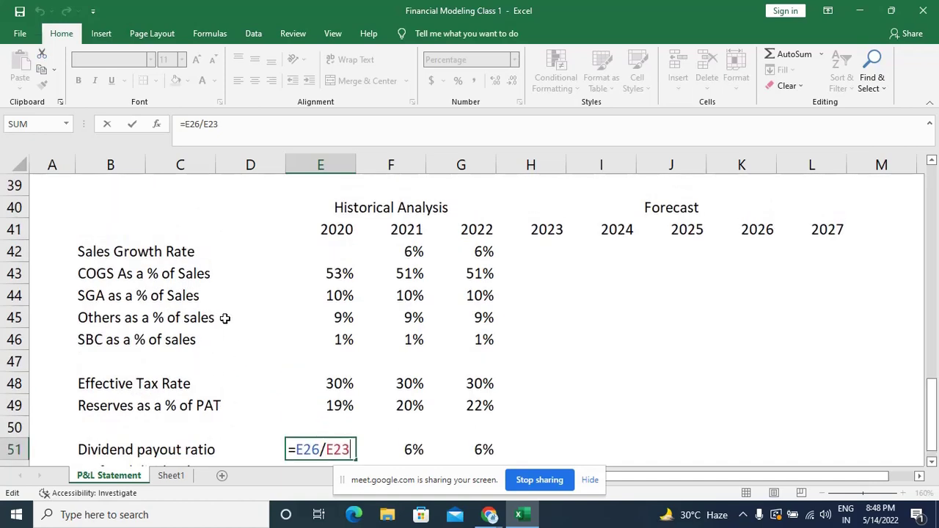
scroll(222, 318, "down", 1)
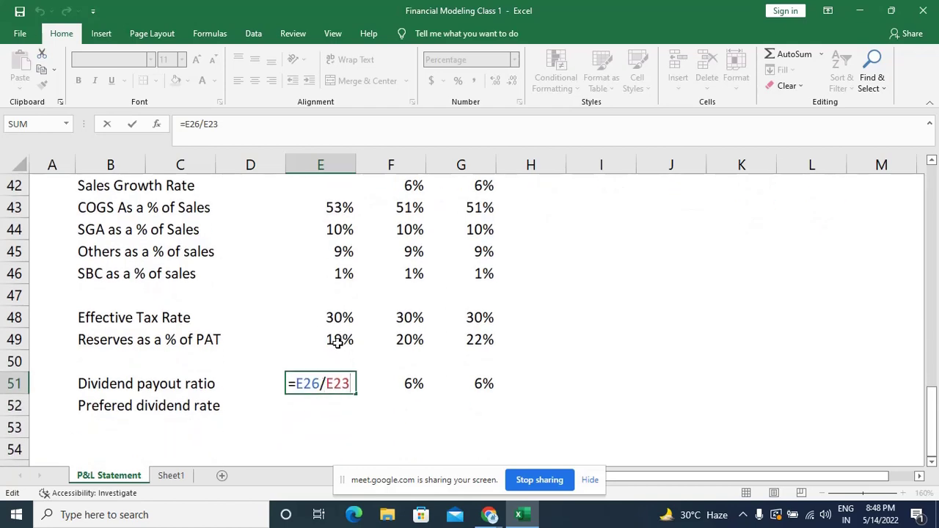
scroll(336, 345, "up", 5)
scroll(336, 345, "up", 3)
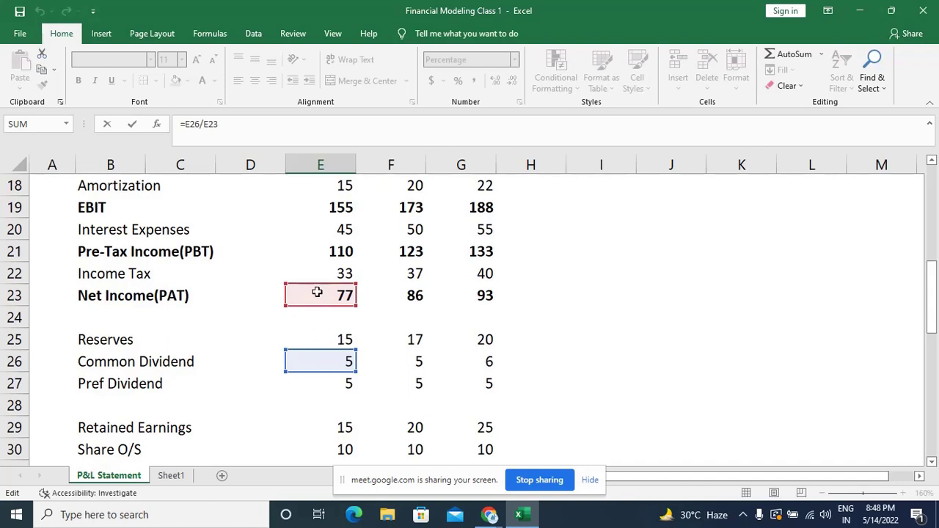
key("ctrl+Return")
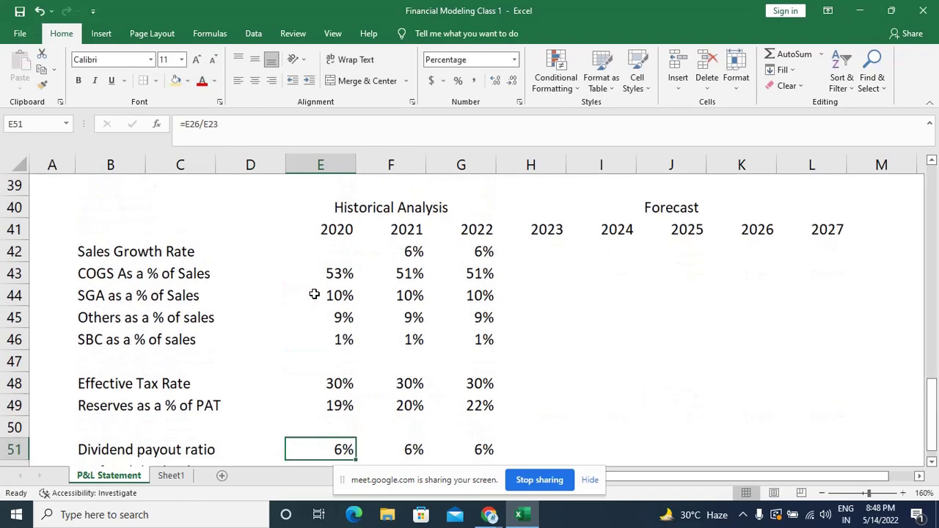
Calculate the 2020 Dividend payout ratio in B47 of Sheet1 as common dividend divided by net income, =B24/B21.
left_click(170, 476)
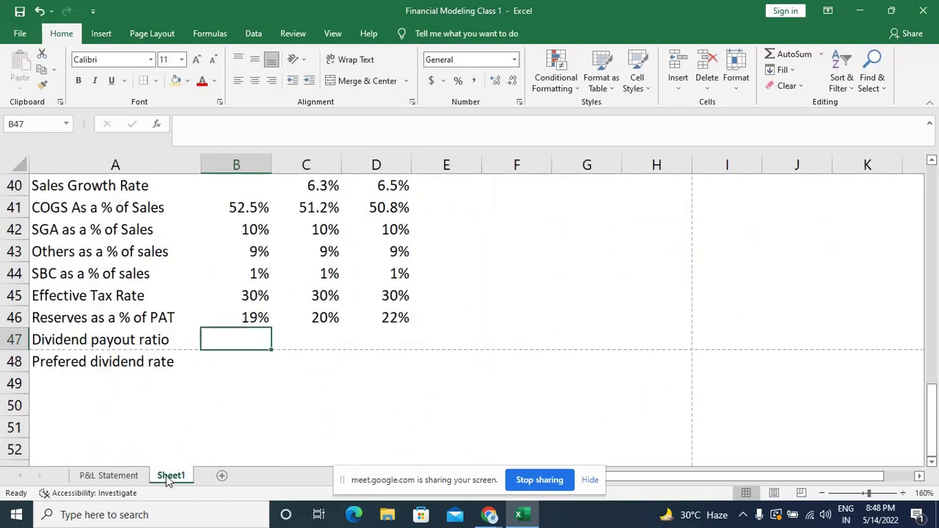
type("=")
scroll(168, 478, "up", 6)
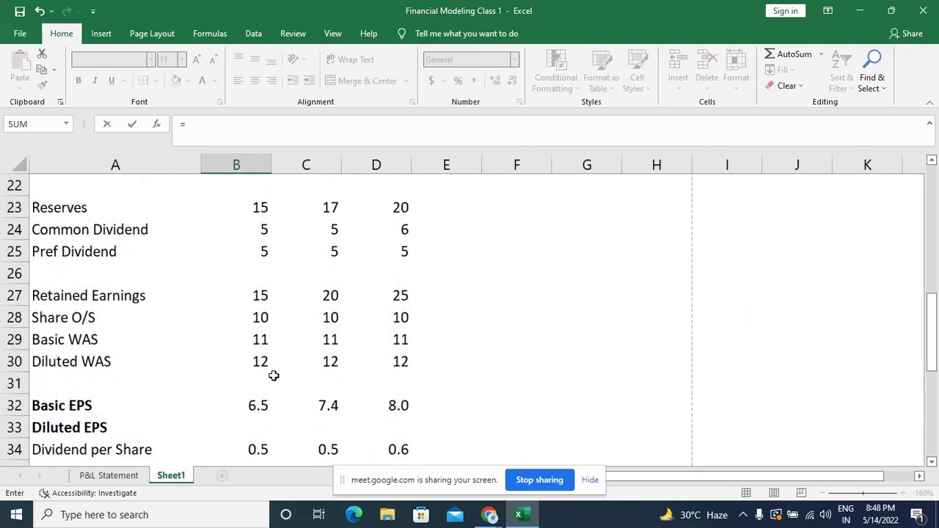
scroll(273, 375, "up", 1)
left_click(262, 295)
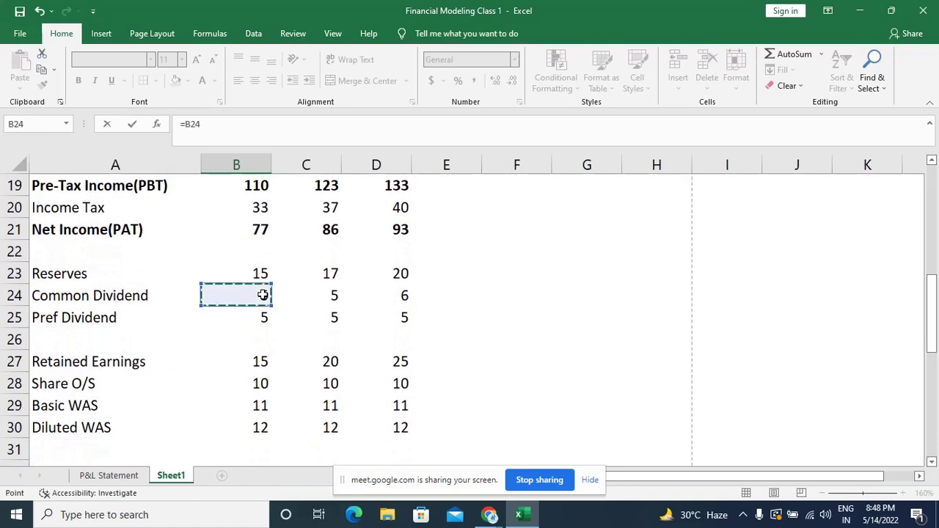
type("/")
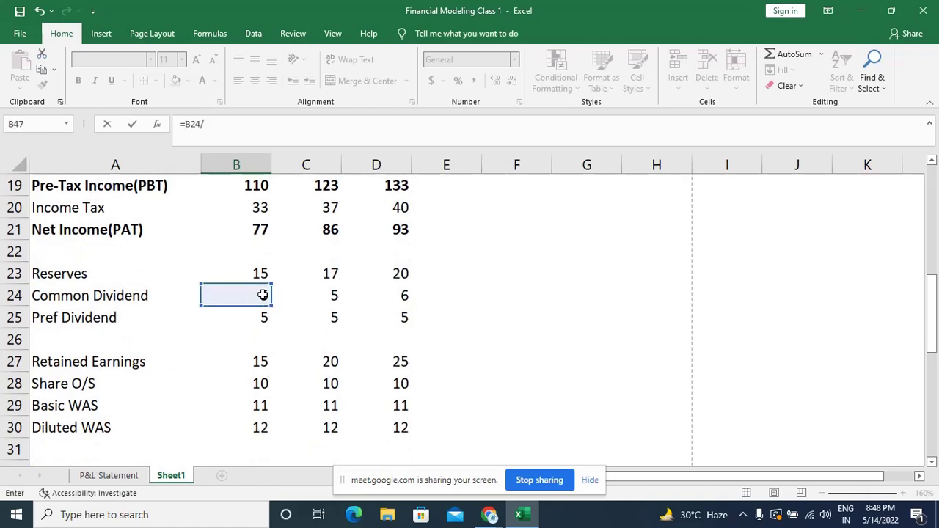
left_click(249, 229)
key("Return")
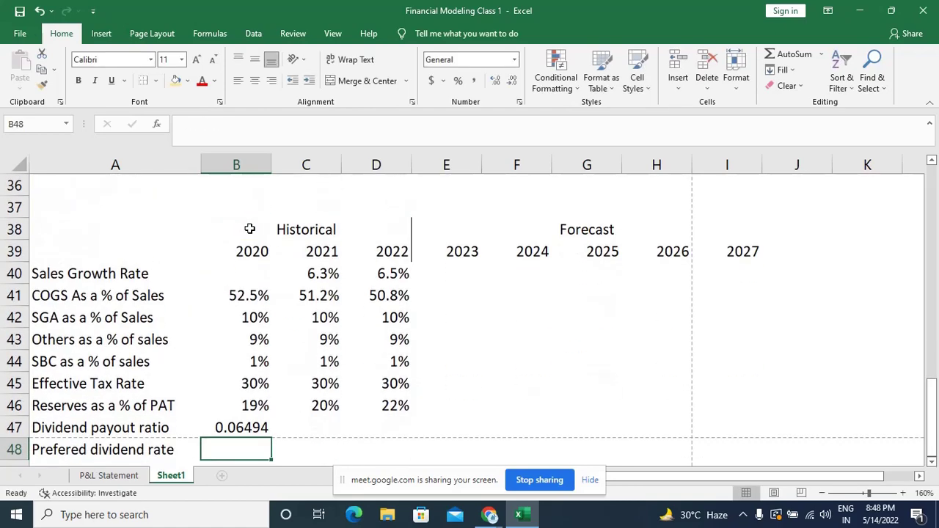
Fill the 2020 Dividend payout ratio formula across to D47 and format B47:D47 as percentages.
key("Up")
key("shift+Right")
key("shift+Right")
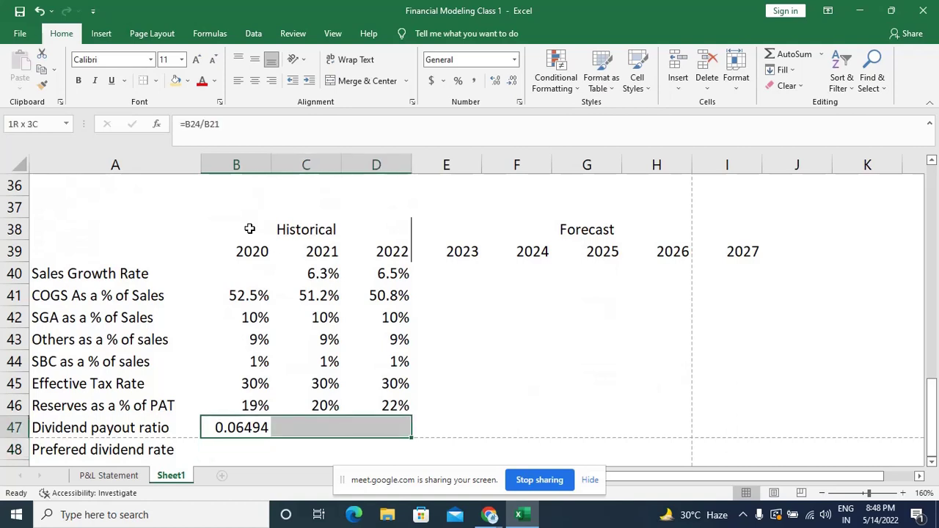
key("ctrl+r")
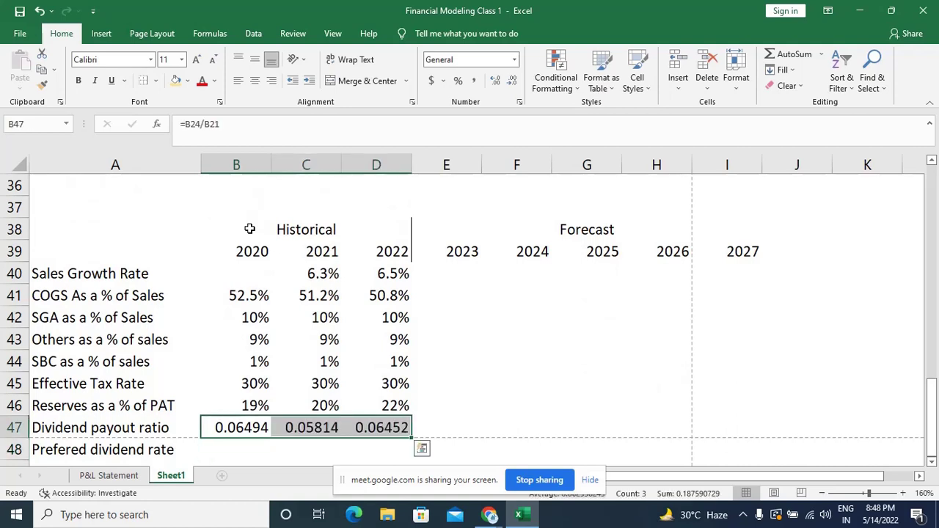
key("ctrl+shift+5")
key("Down")
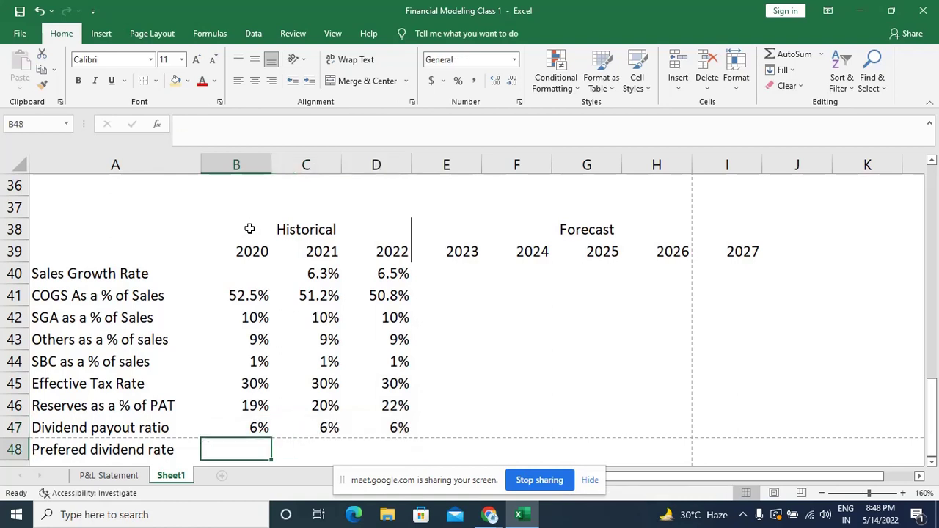
left_click(512, 317)
scroll(512, 318, "down", 2)
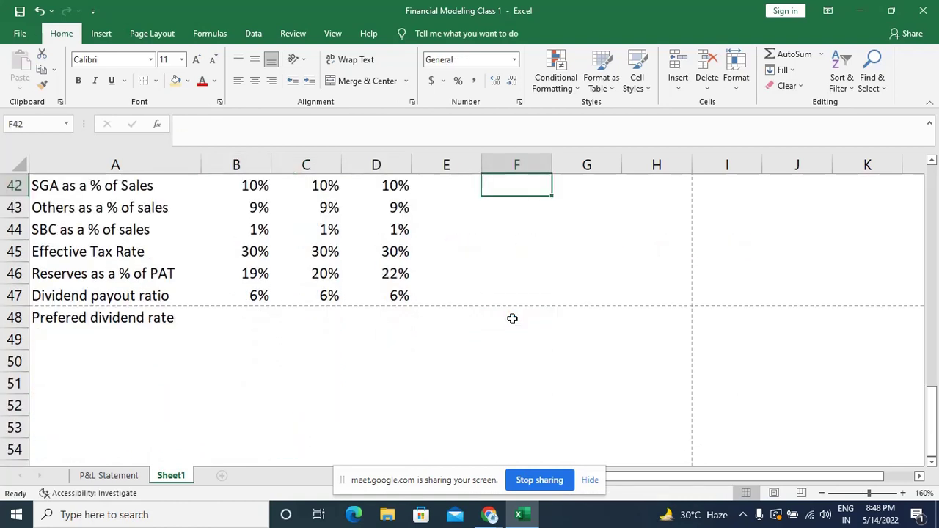
scroll(512, 318, "up", 2)
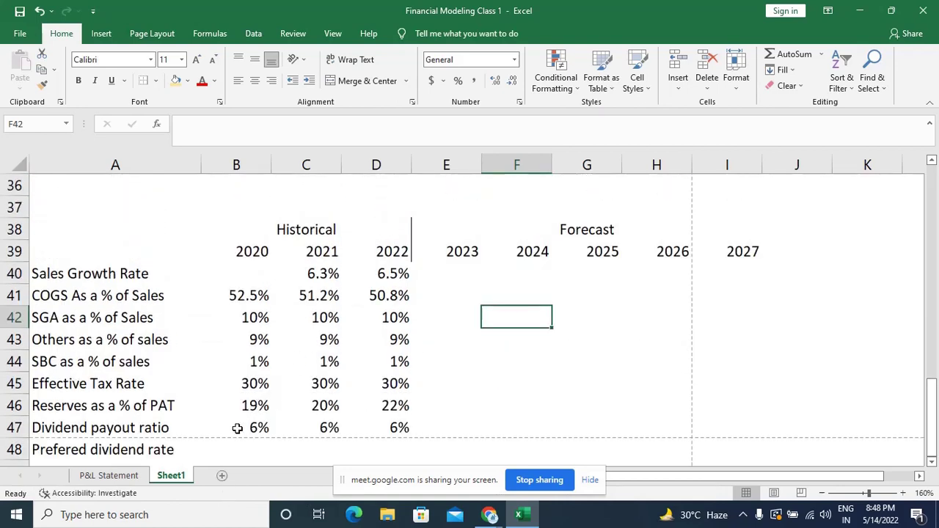
left_click(433, 429)
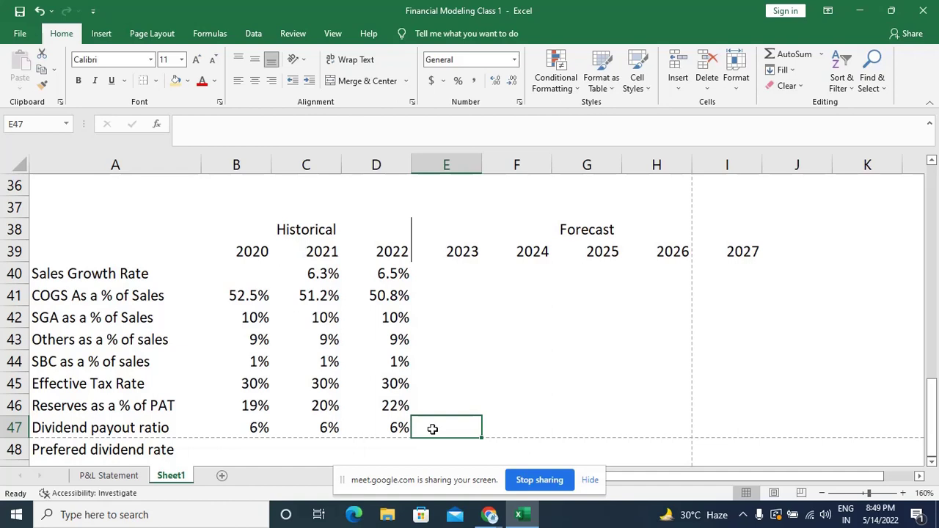
left_click(496, 420)
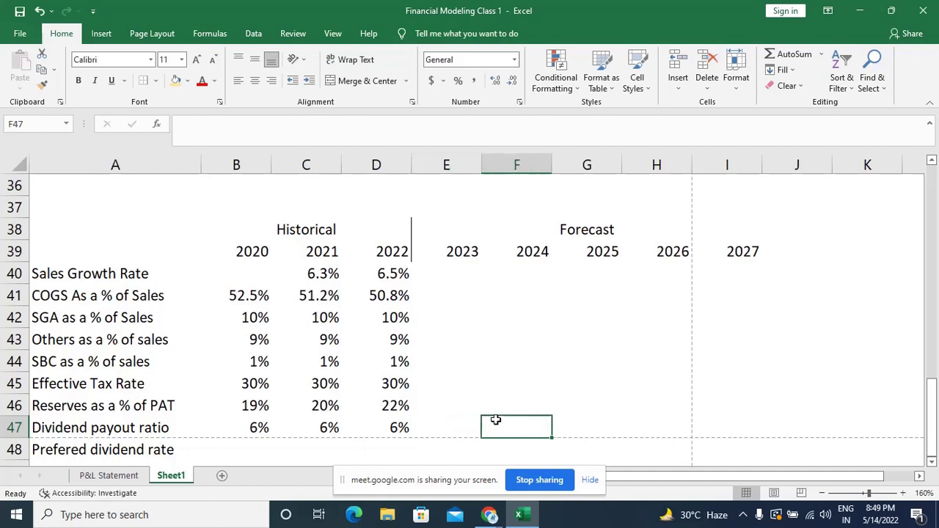
left_click(489, 397)
left_click(452, 424)
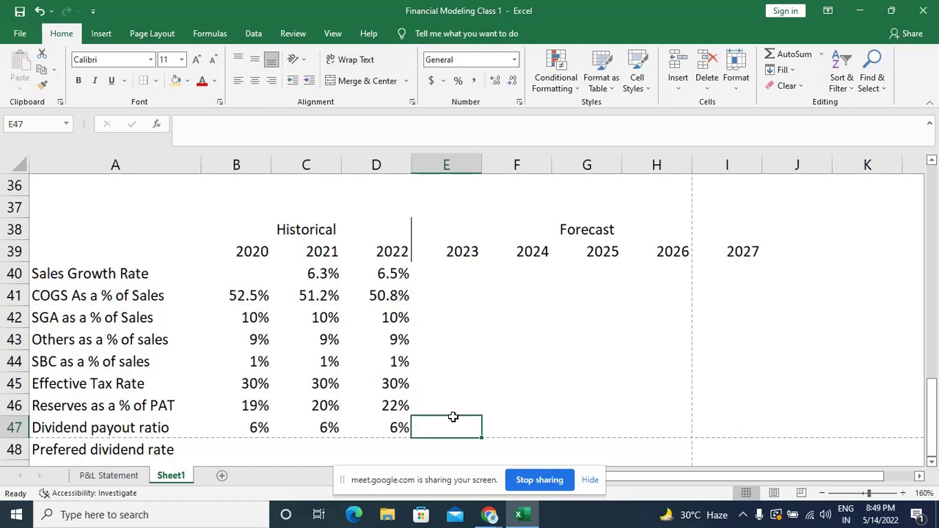
left_click(455, 394)
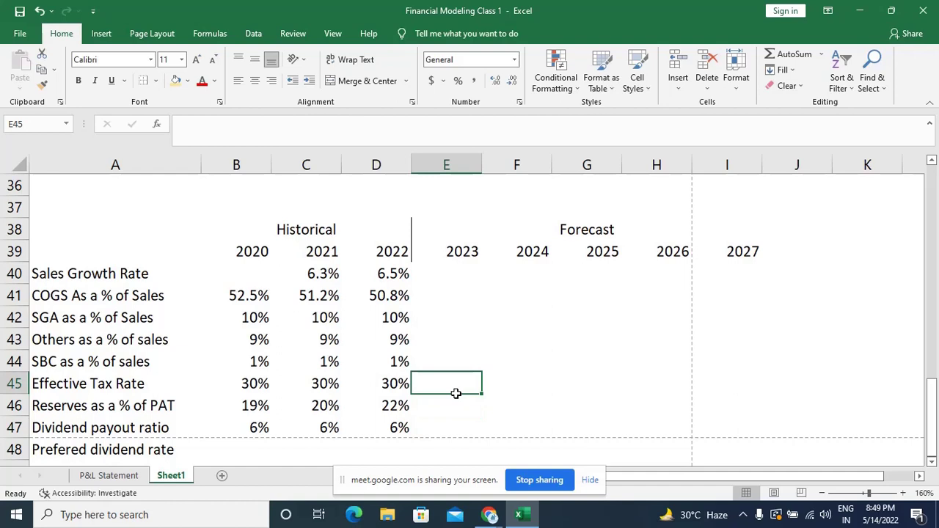
Remove the underline formatting from the red cell I2 and apply underline to the adjacent cell H2.
scroll(456, 394, "up", 12)
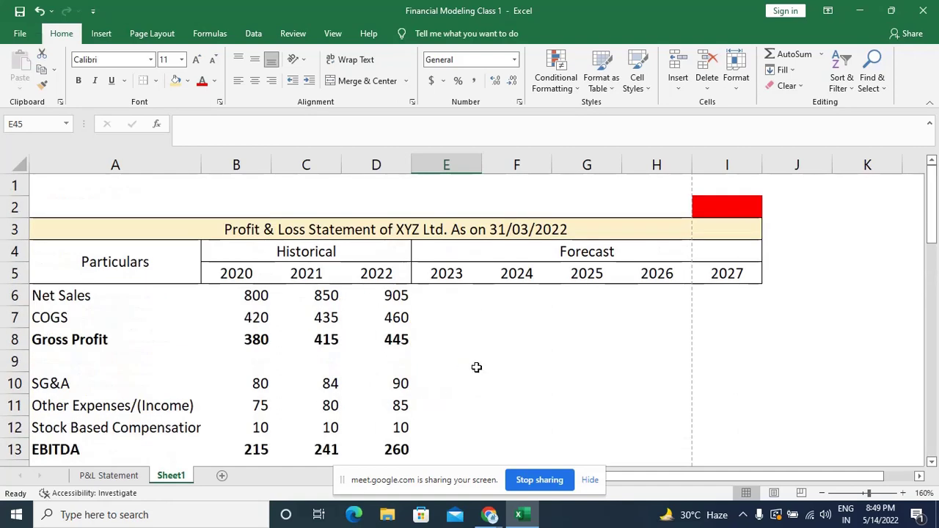
left_click(707, 206)
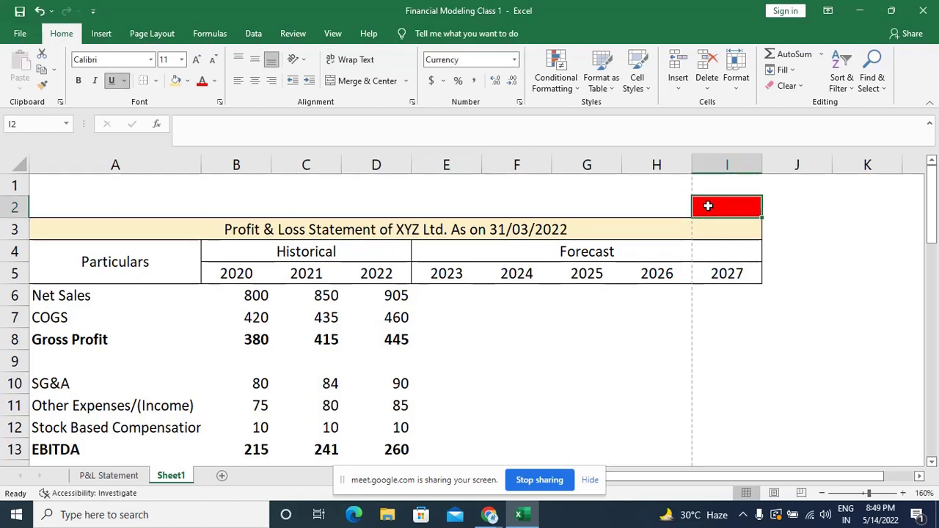
key("ctrl+u")
left_click(673, 202)
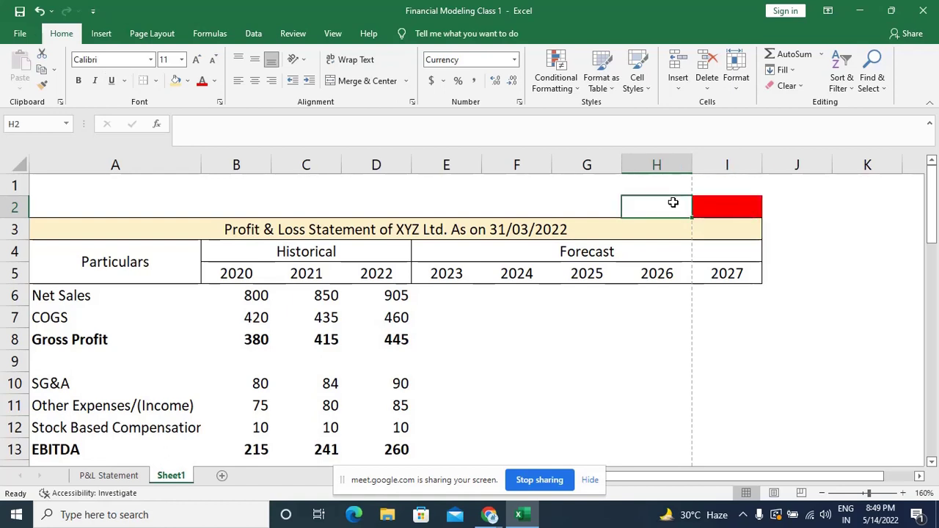
key("ctrl+u")
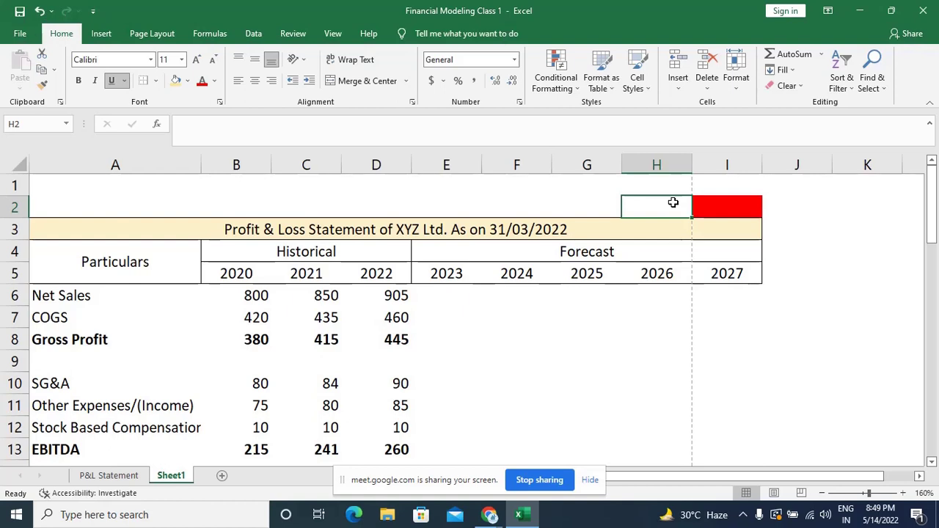
Apply the Currency number format to cell H2.
key("alt")
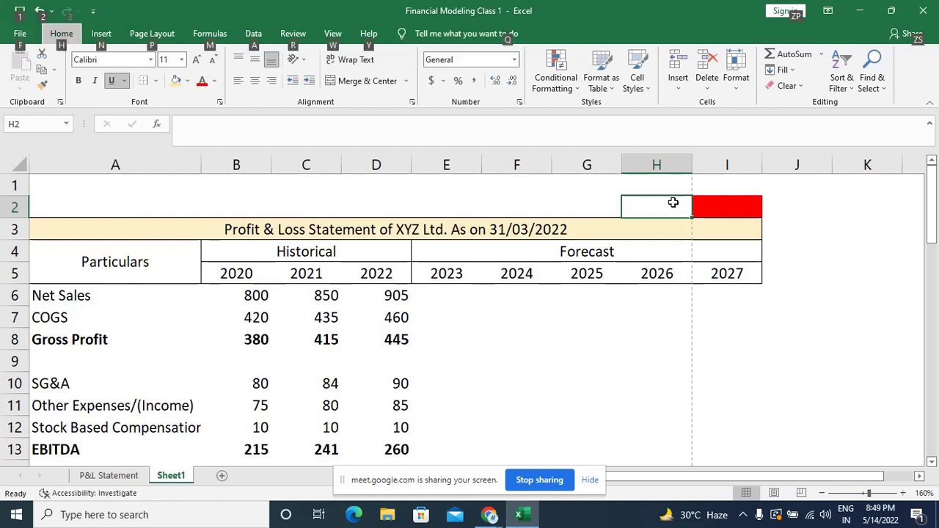
key("alt")
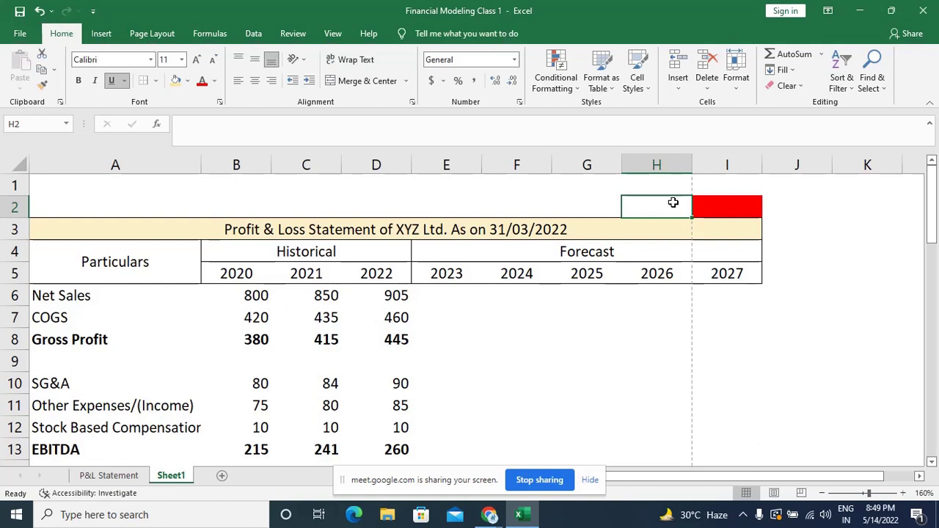
key("ctrl+shift+4")
type("$")
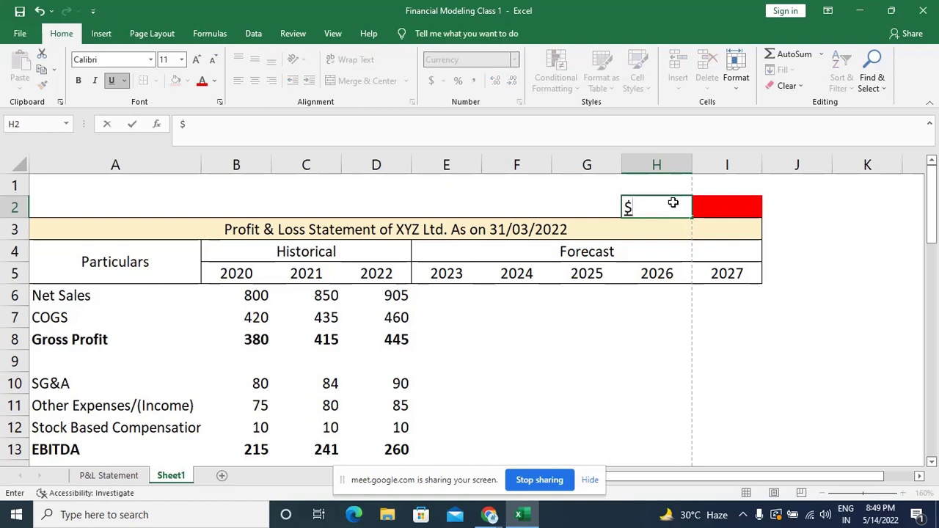
key("BackSpace")
type("$")
key("BackSpace")
type("$$$$$$$$$$$$$$$$$")
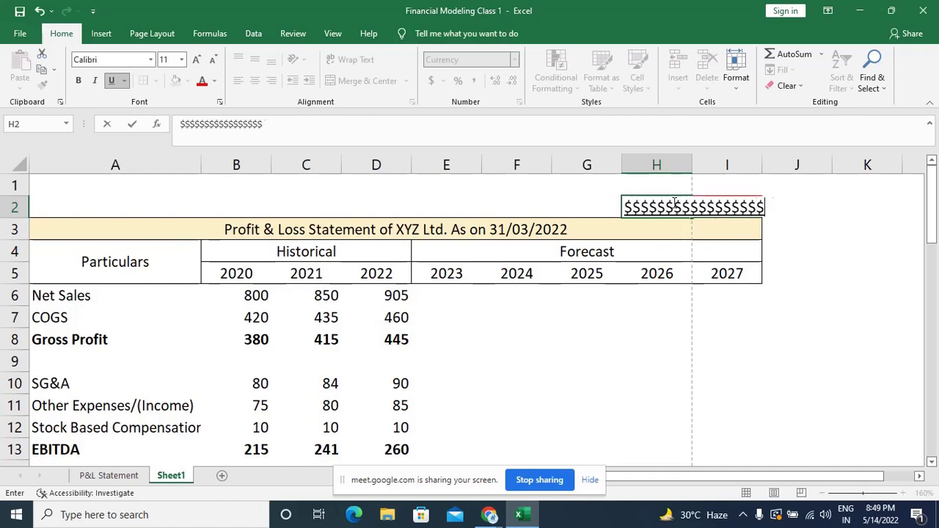
key("BackSpace")
key("BackSpace")
key("BackSpace")
key("BackSpace")
key("BackSpace")
key("BackSpace")
key("BackSpace")
key("BackSpace")
key("BackSpace")
key("BackSpace")
key("BackSpace")
key("BackSpace")
key("BackSpace")
key("BackSpace")
key("BackSpace")
key("BackSpace")
key("BackSpace")
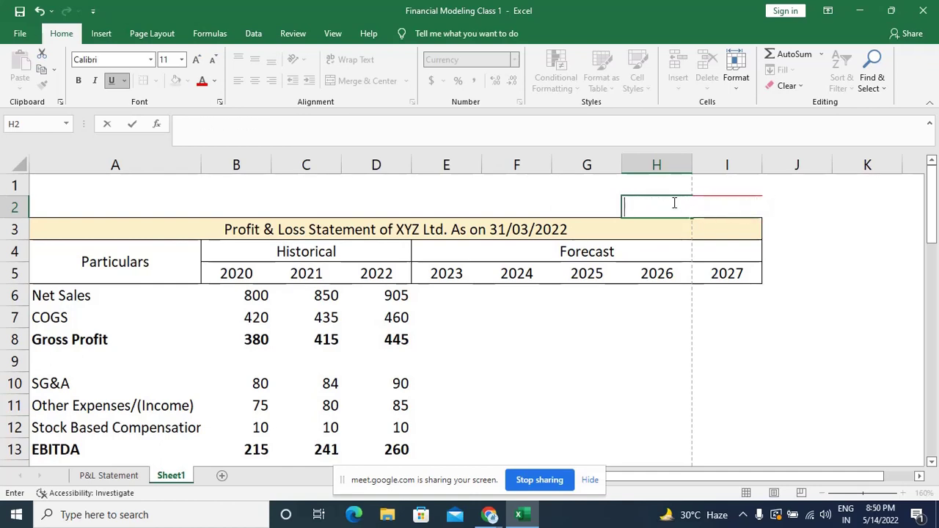
key("Escape")
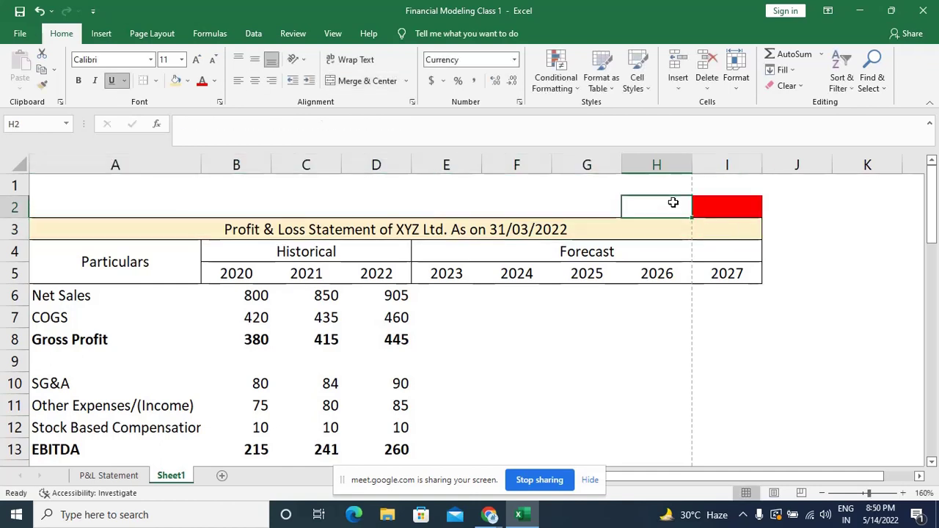
key("Right")
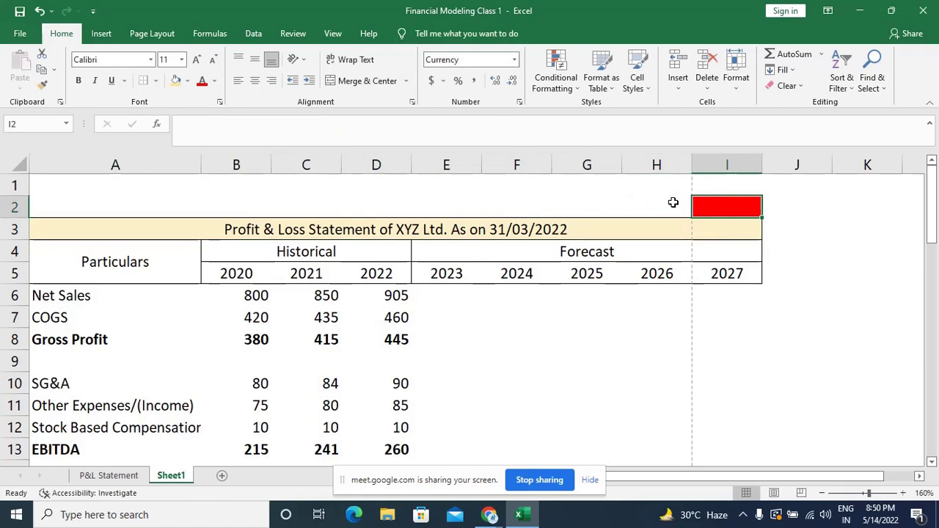
left_click(541, 299)
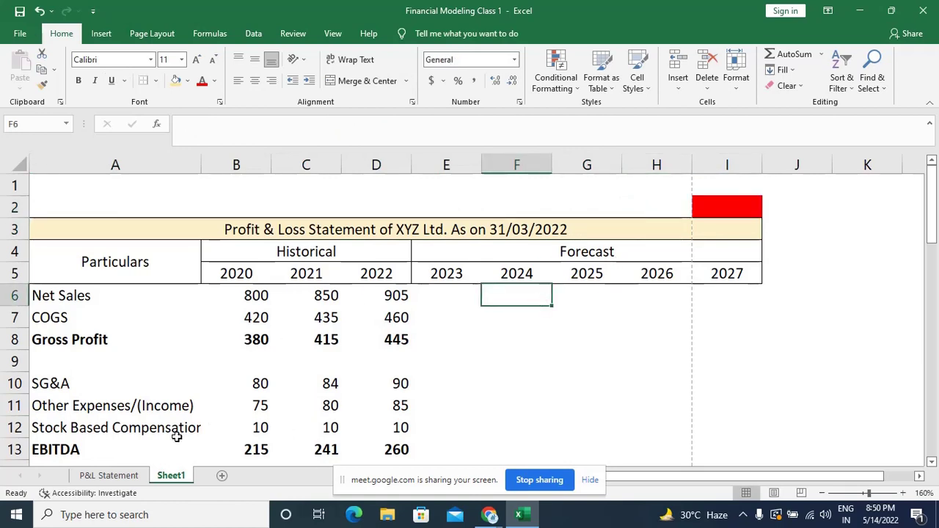
left_click(592, 291)
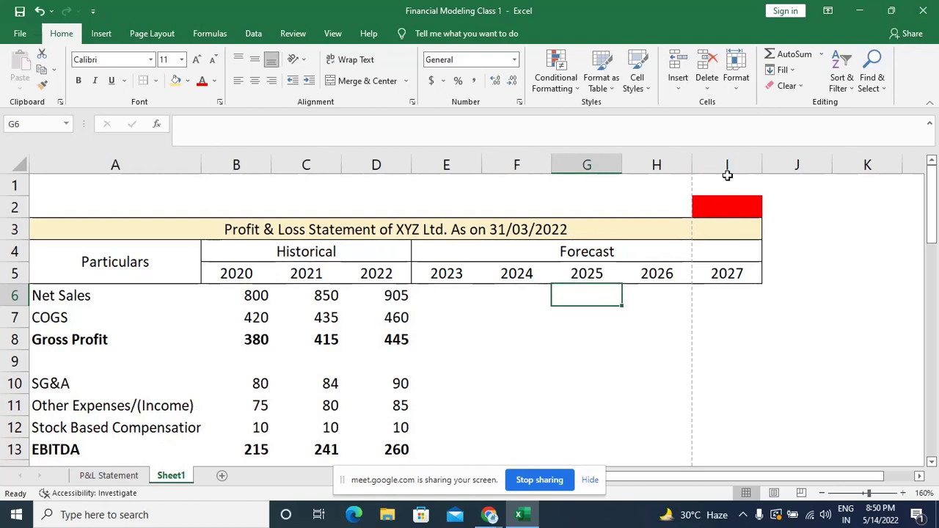
Switch to the Google Meet call to read the in-call messages, and return to the Excel workbook.
left_click(862, 11)
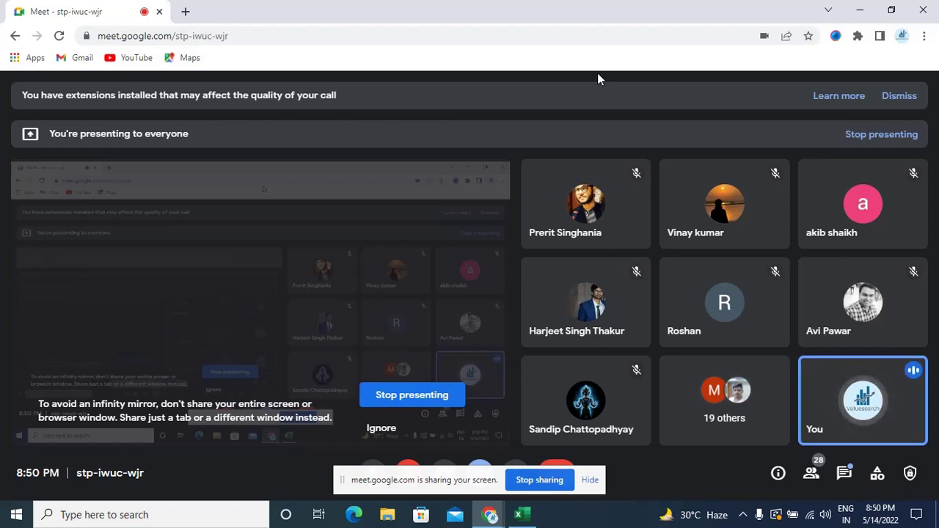
left_click(843, 474)
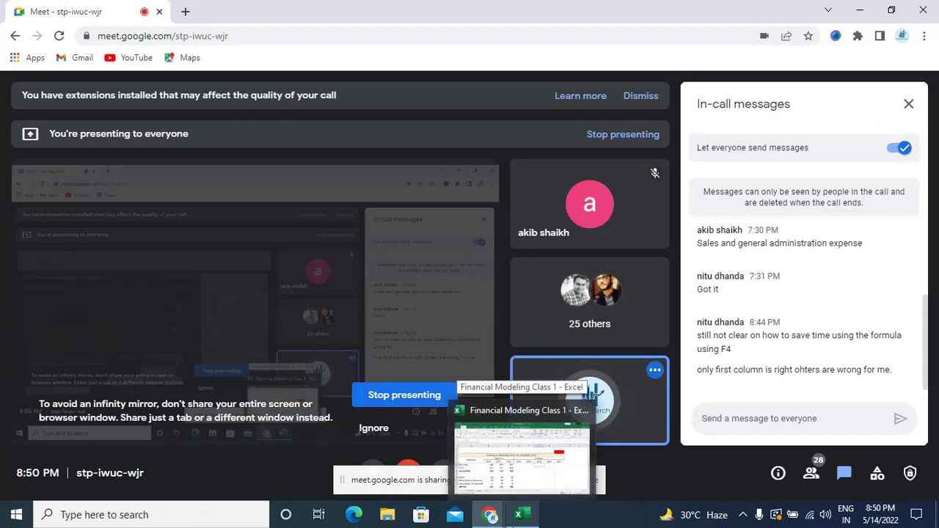
left_click(522, 414)
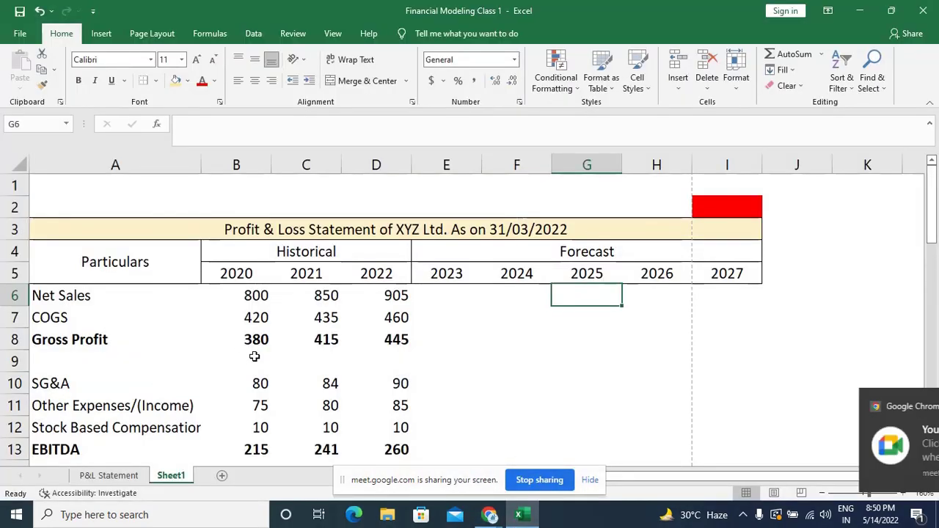
Examine the SGA and SBC as a % of sales formulas in the historical analysis of Sheet1.
scroll(253, 356, "down", 6)
scroll(254, 357, "down", 4)
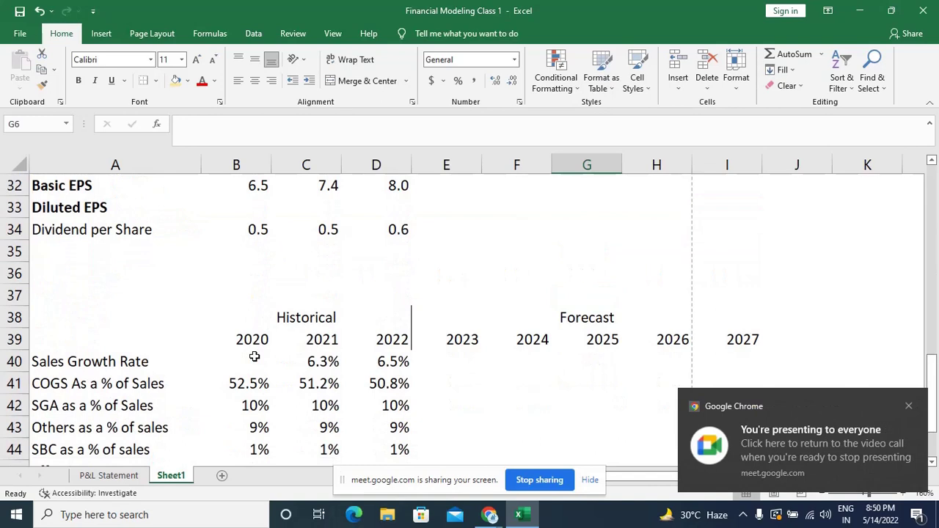
scroll(254, 356, "down", 3)
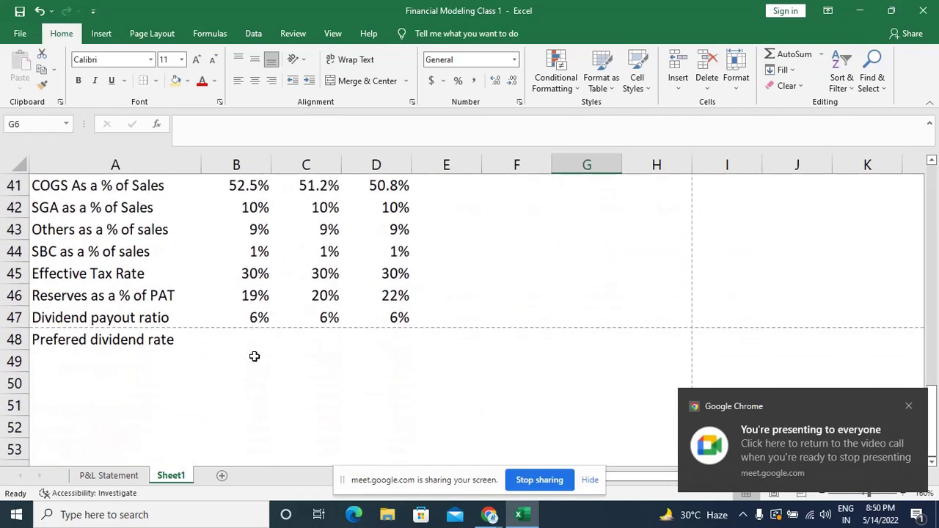
scroll(254, 356, "up", 1)
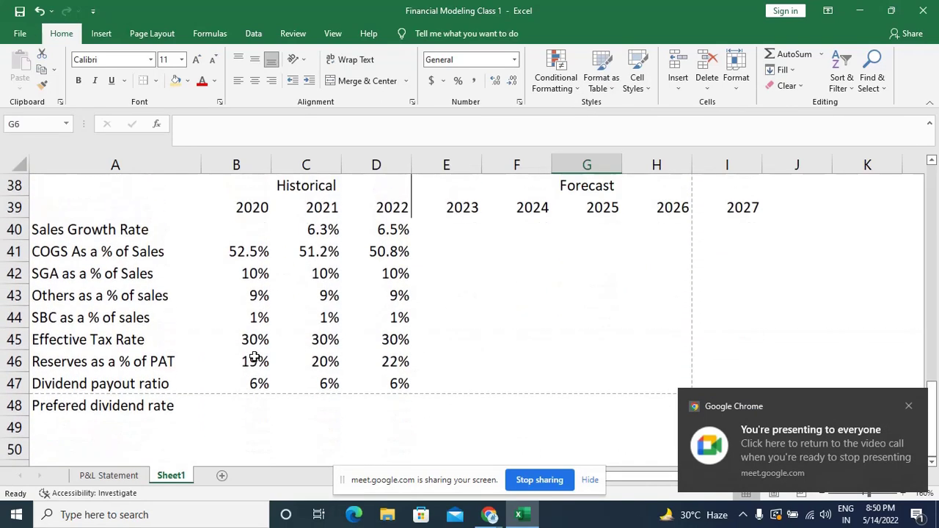
left_click(255, 272)
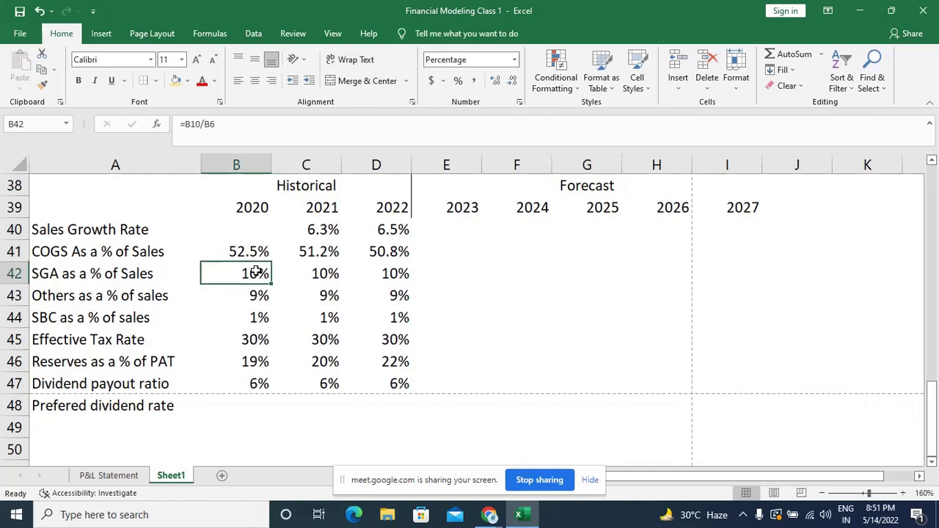
key("Down")
key("Down")
key("Right")
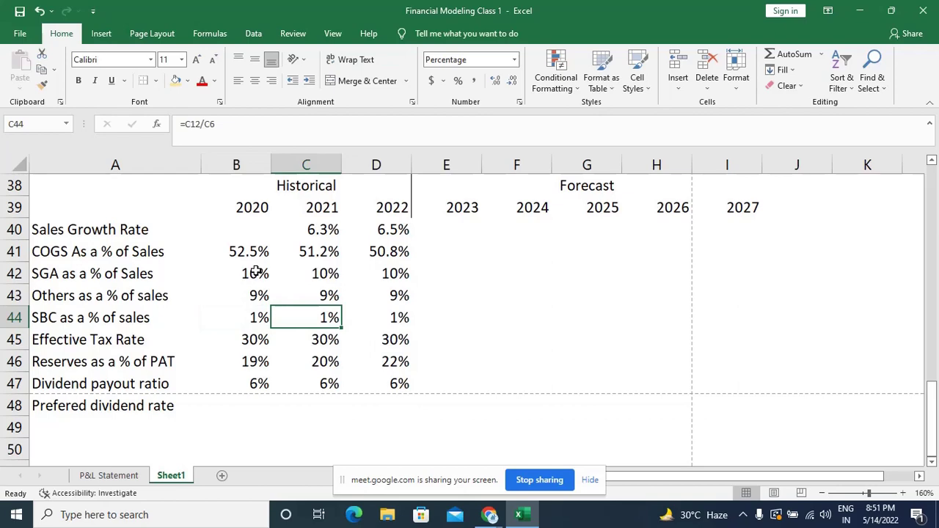
key("Left")
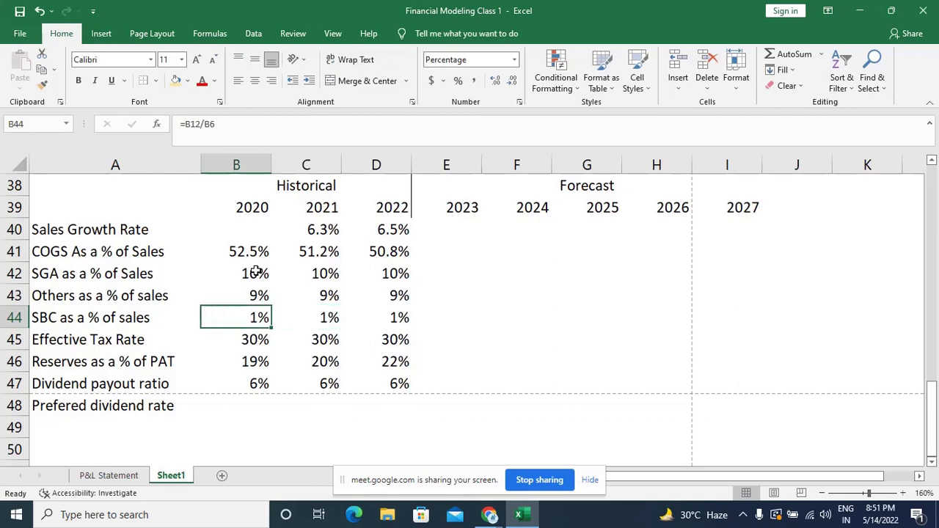
Trace which SG&A and Net Sales cells the 2020 SGA as a % of Sales formula in E44 of the P&L Statement sheet uses.
left_click(109, 475)
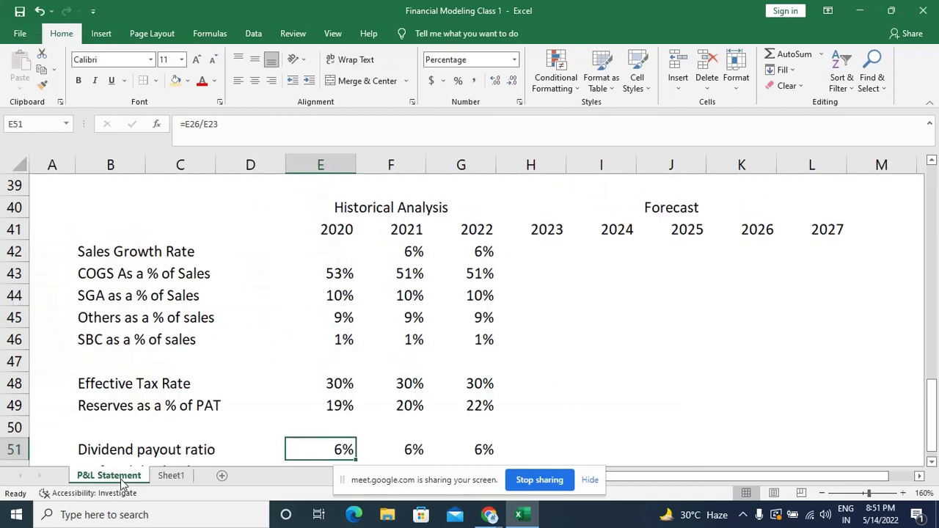
left_click(339, 274)
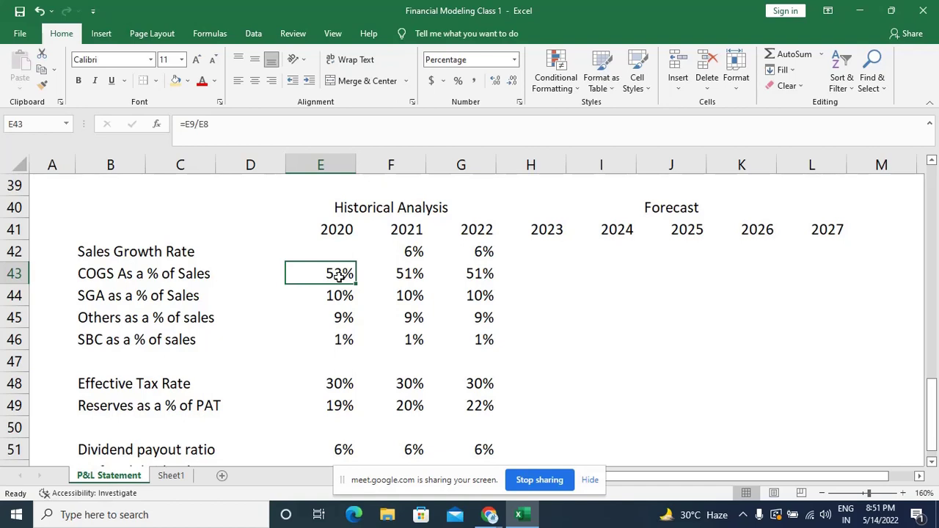
key("Down")
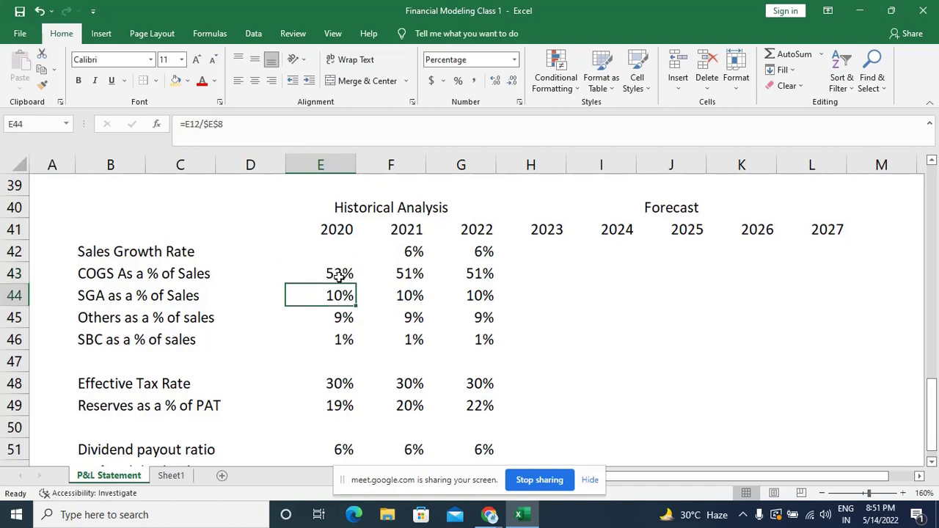
key("F2")
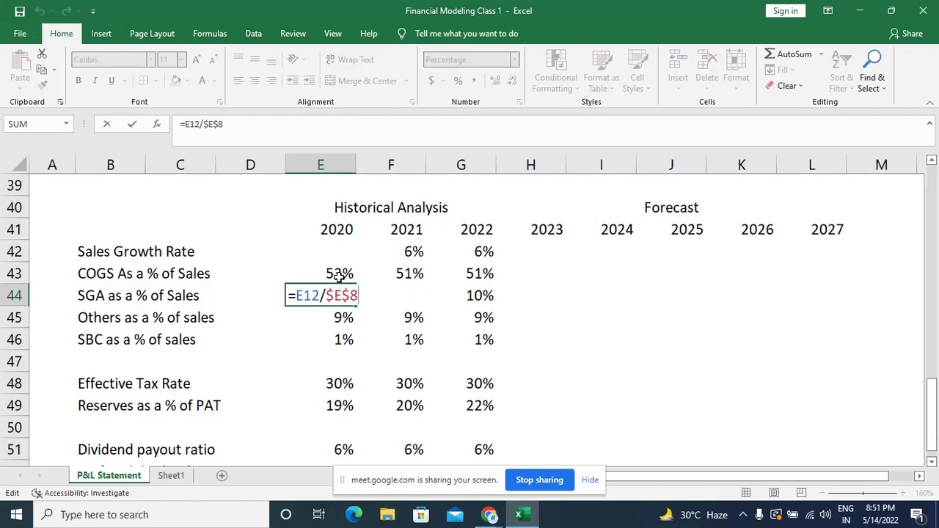
scroll(339, 277, "up", 5)
scroll(339, 276, "up", 8)
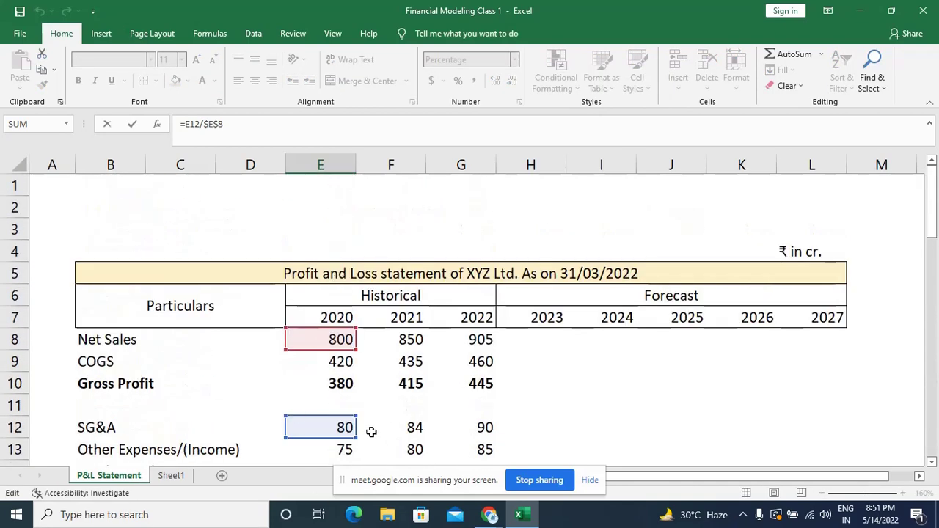
key("Escape")
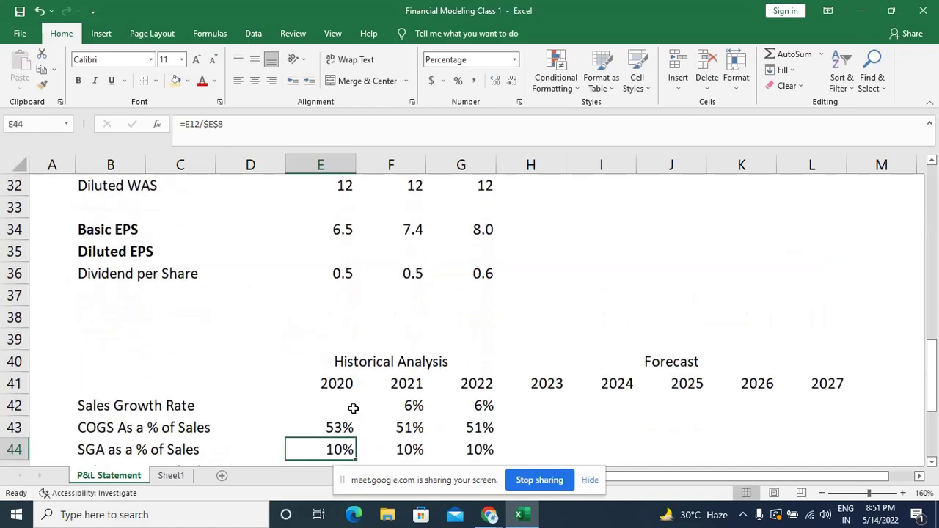
Compare the neighbouring ratio formulas and trace which cells the 2021 SGA as a % of Sales formula in F44 uses.
scroll(352, 408, "down", 2)
key("Down")
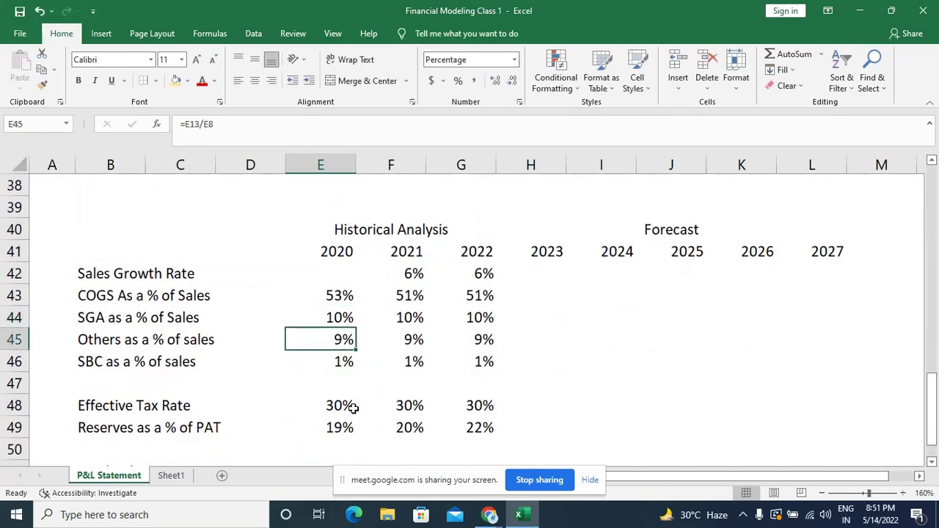
key("Up")
key("Right")
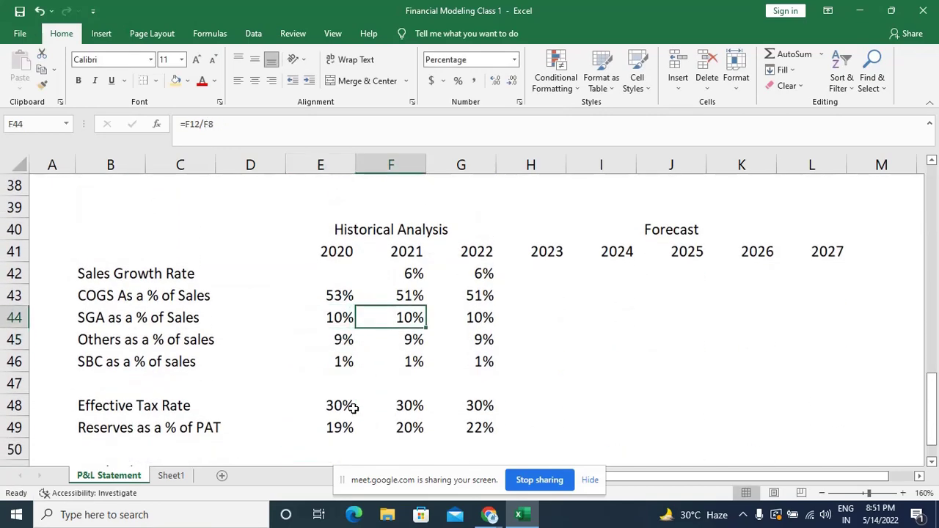
key("Up")
key("Left")
key("Down")
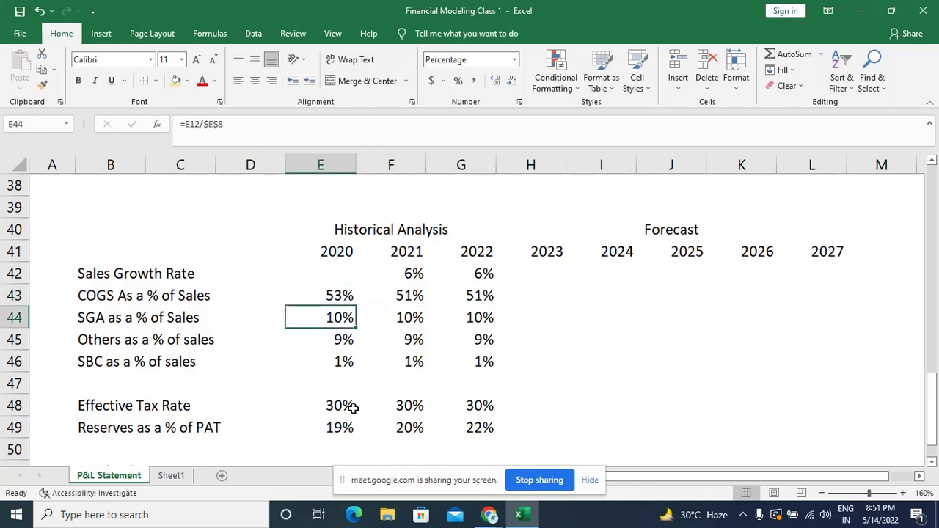
key("Right")
key("F2")
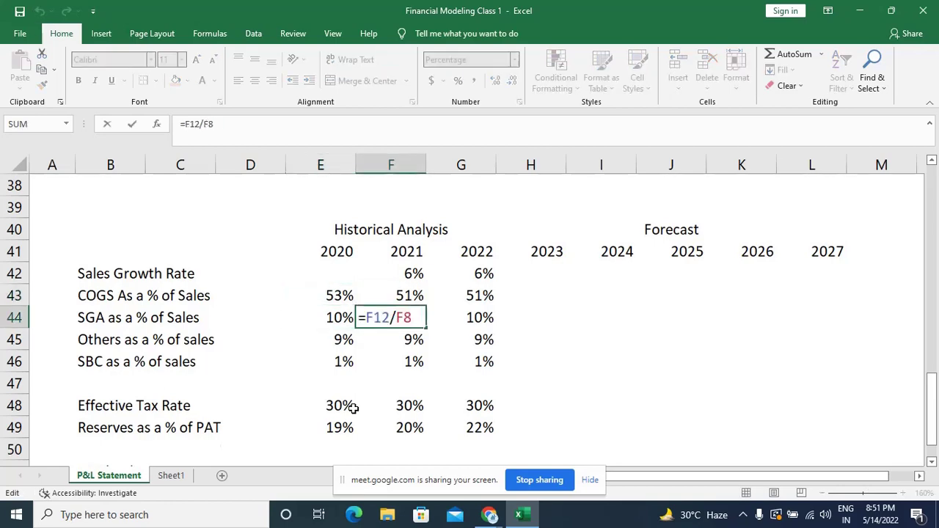
scroll(353, 408, "up", 12)
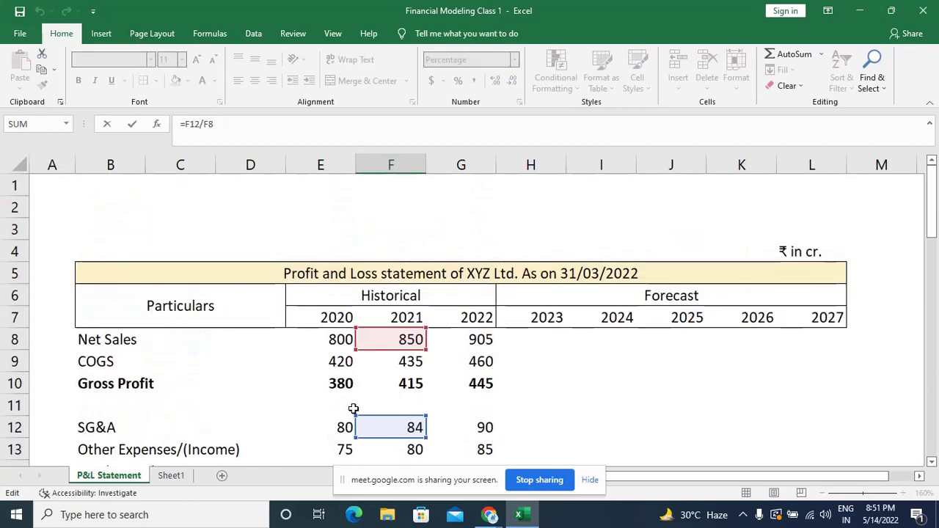
key("Escape")
Trace which SG&A and Net Sales cells the 2022 SGA as a % of Sales formula in G44 uses.
key("Right")
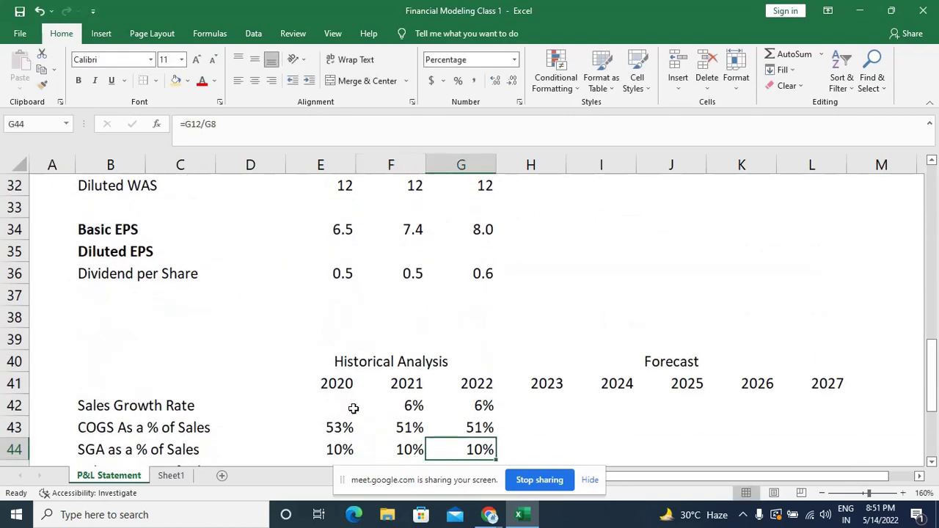
key("F2")
scroll(352, 408, "up", 10)
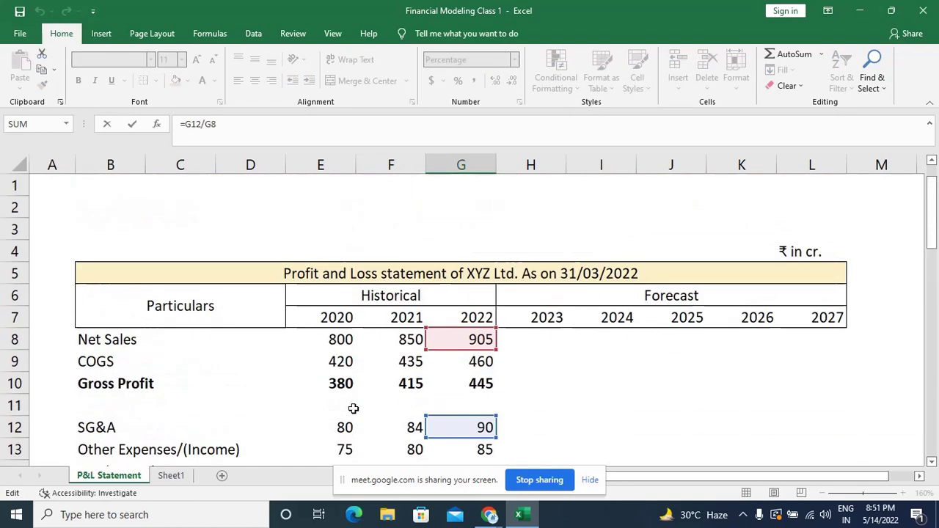
Compare the 2020 Others as a % of sales formula in E45 with the SGA as a % of Sales formula in E44.
key("Escape")
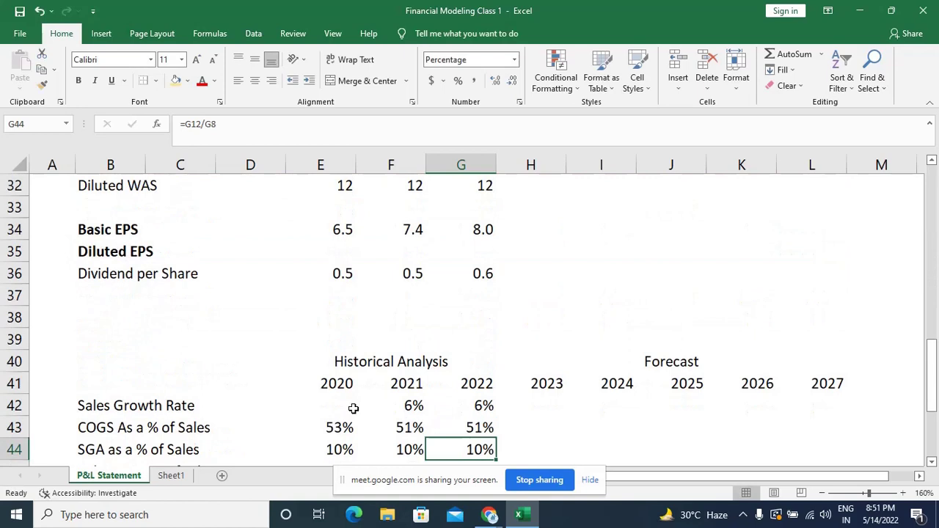
scroll(352, 407, "down", 2)
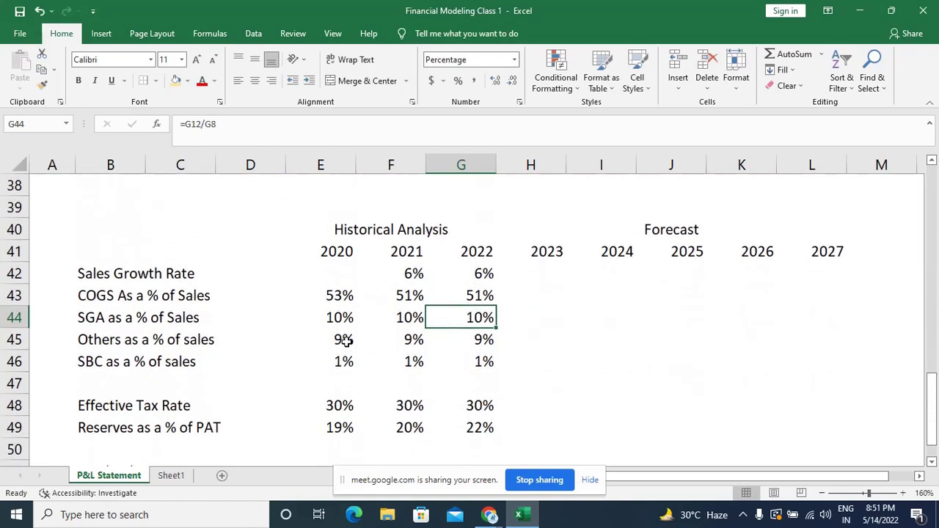
left_click(343, 338)
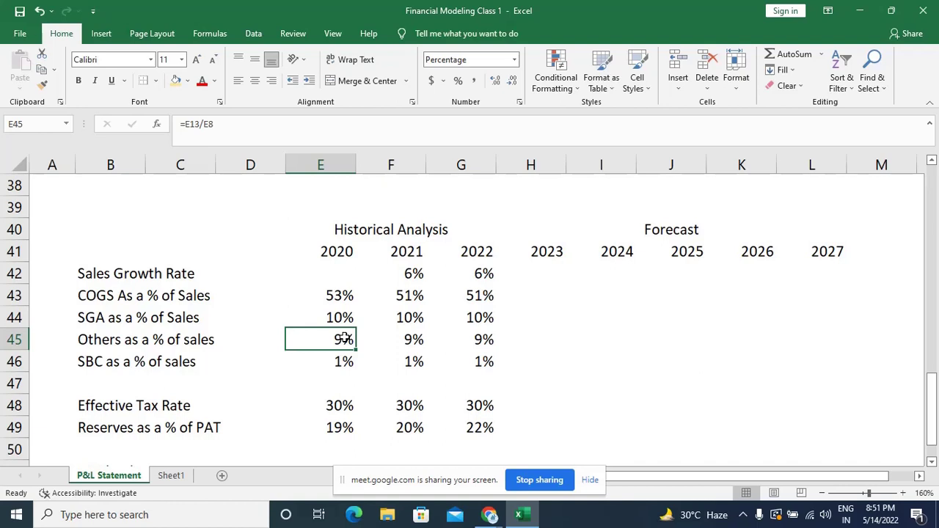
left_click(339, 317)
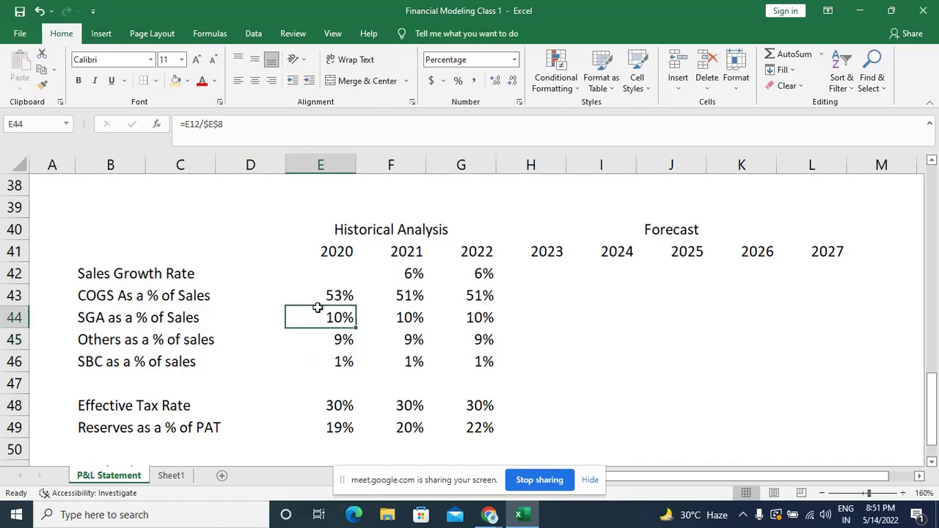
double_click(317, 308)
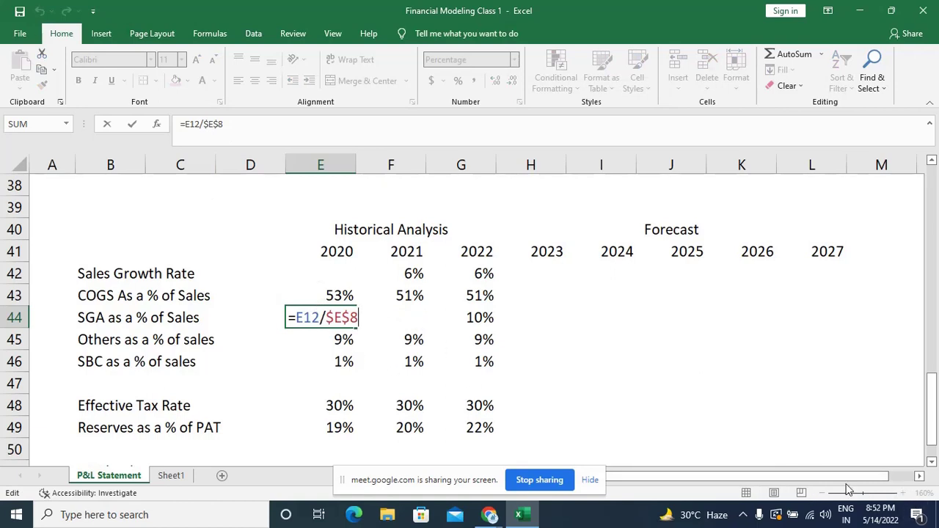
key("Escape")
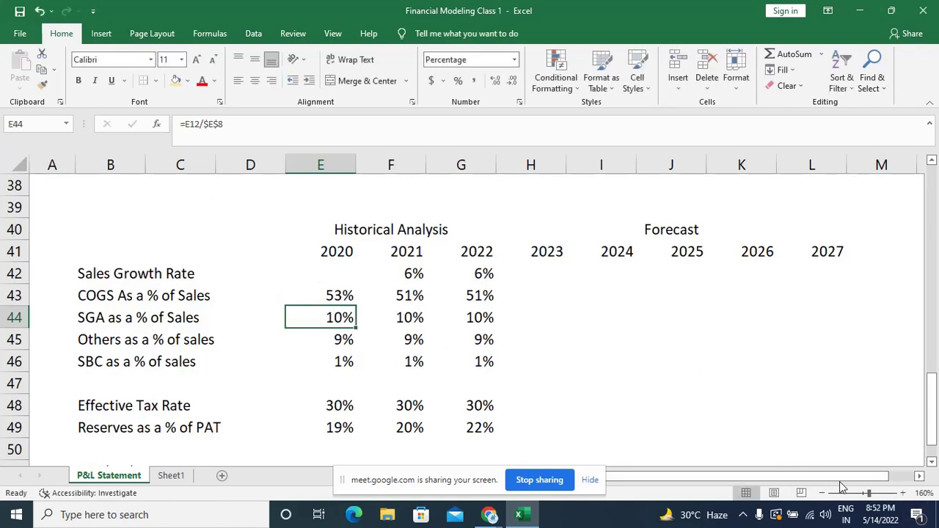
Enlarge the sheet to 190% and cycle the Net Sales reference in E44 through E$8, $E8, E8 and back to $E$8.
left_click(902, 493)
left_click(902, 493)
left_click(902, 493)
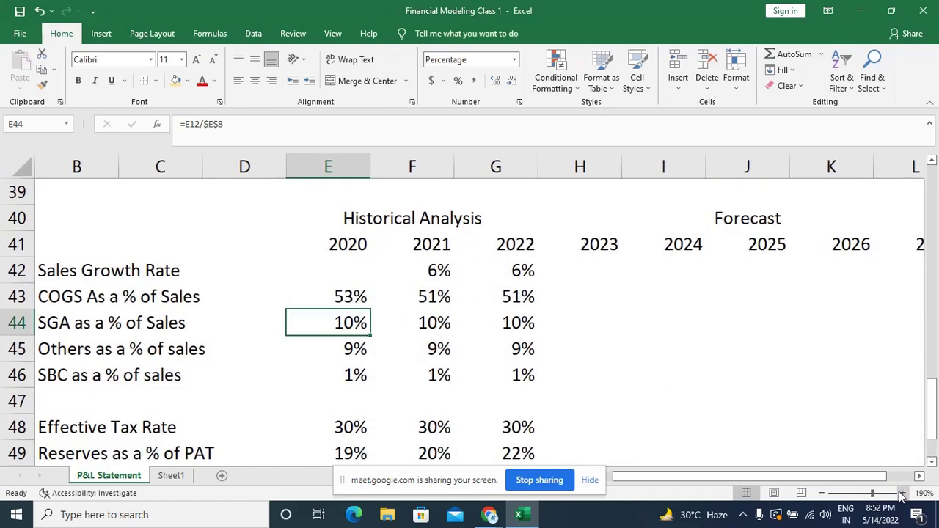
key("F2")
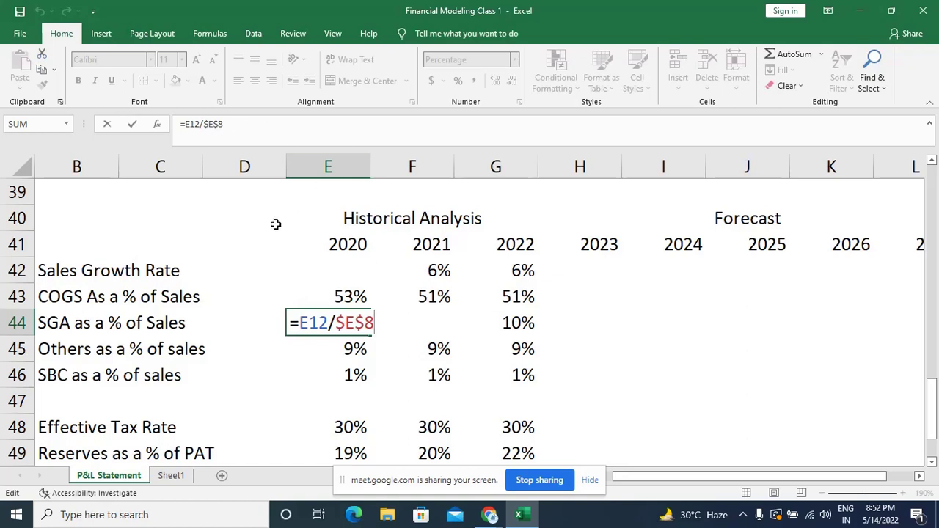
key("F4")
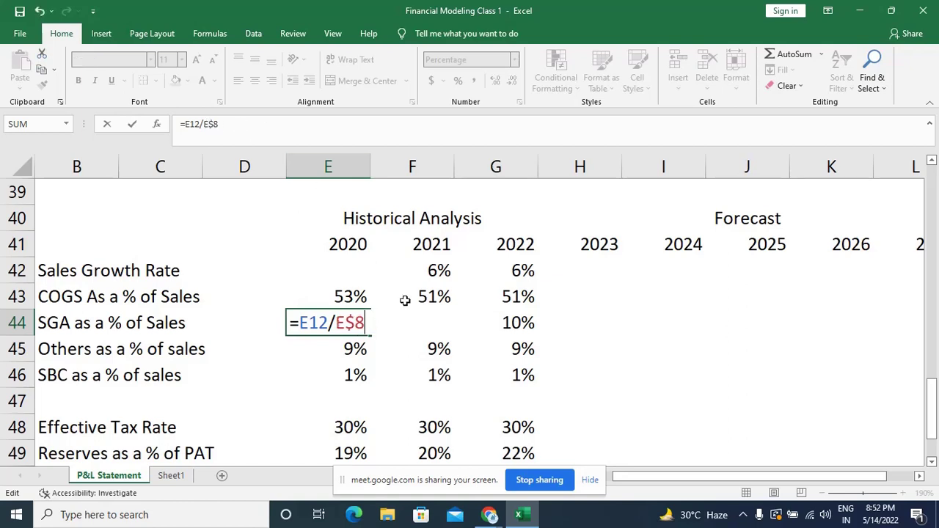
key("F4")
key("F4")
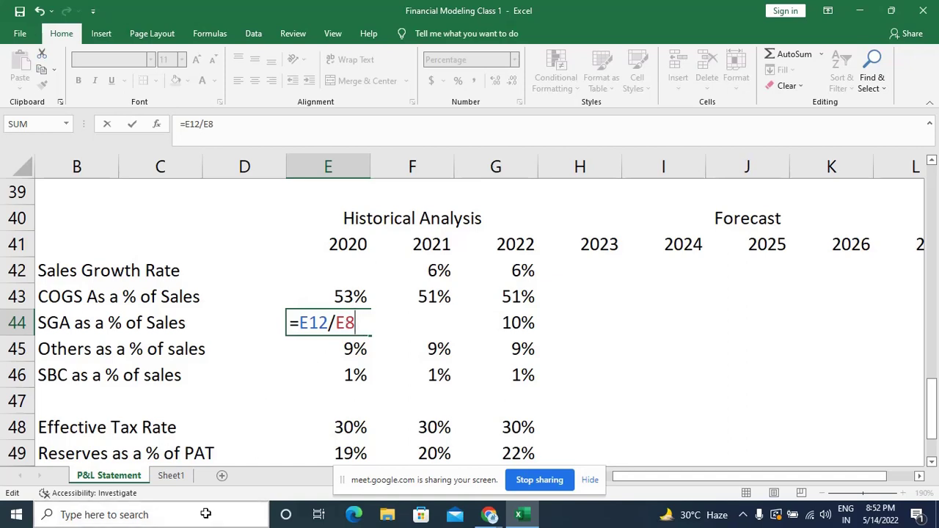
key("F4")
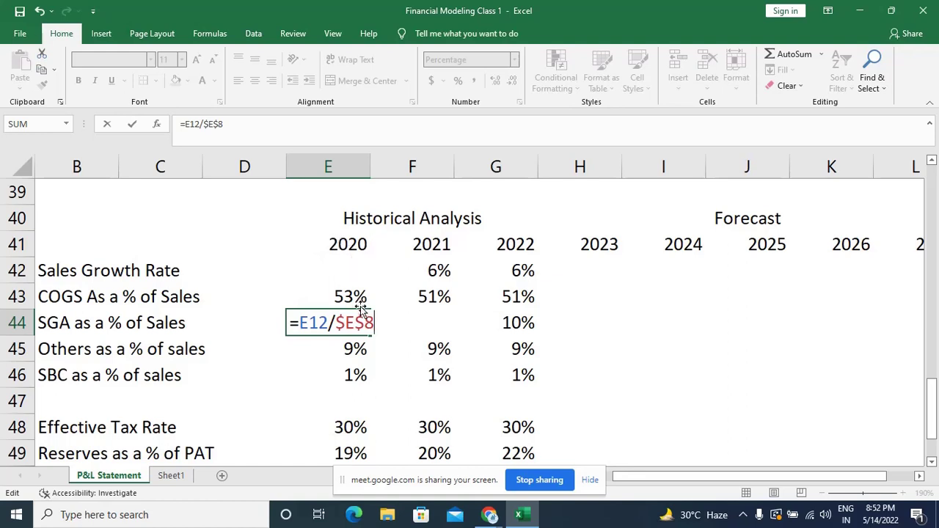
Make the Net Sales reference in the 2020 SGA ratio relative, so that E44 contains =E12/E8.
key("F4")
key("F4")
key("F4")
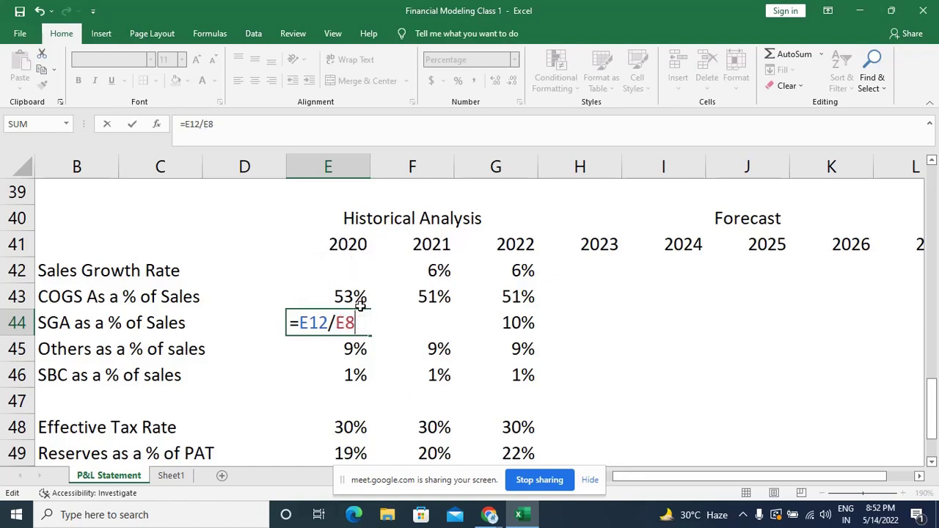
key("Return")
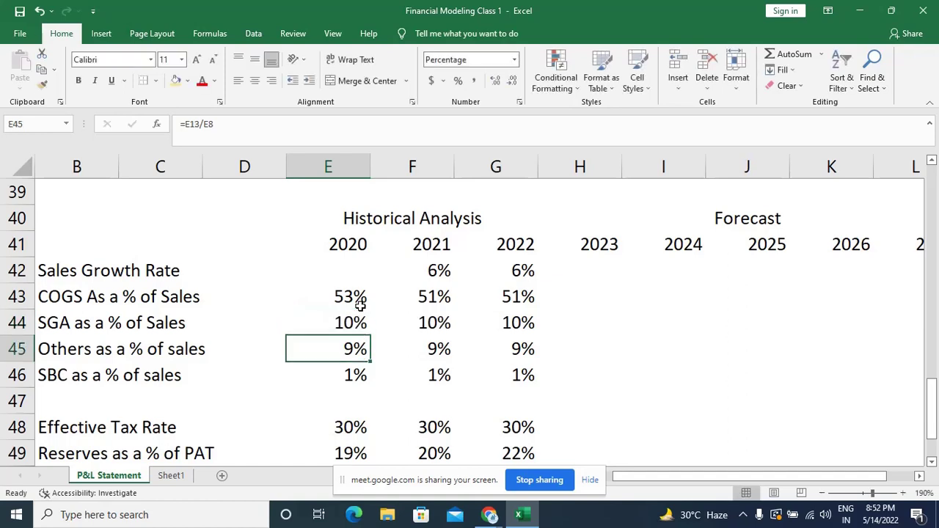
Try the currency format on E44, revert it to percentage, and recheck the cell's formula.
key("Up")
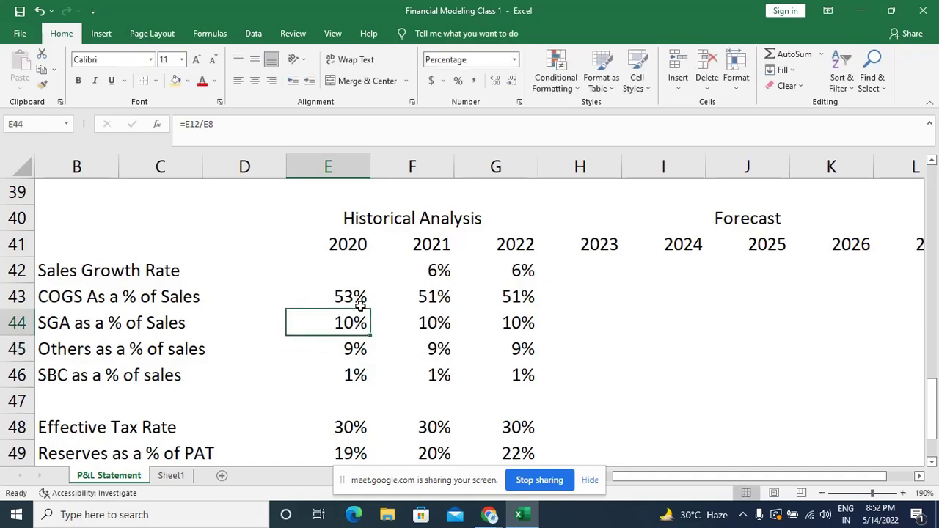
key("ctrl+shift+4")
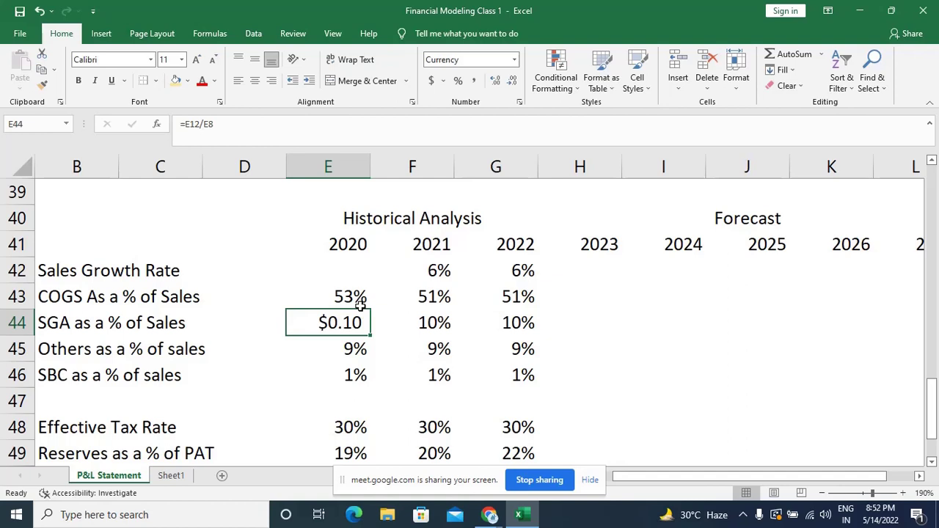
key("ctrl+shift+5")
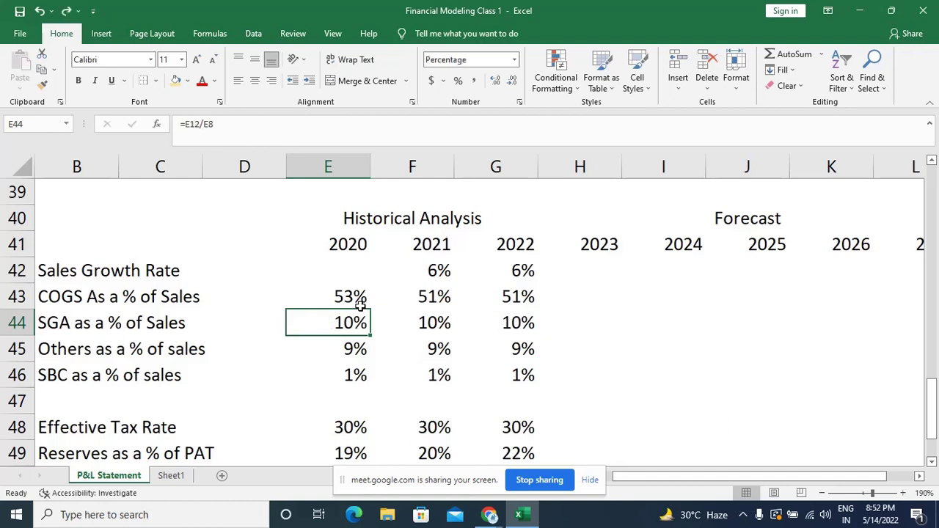
key("F2")
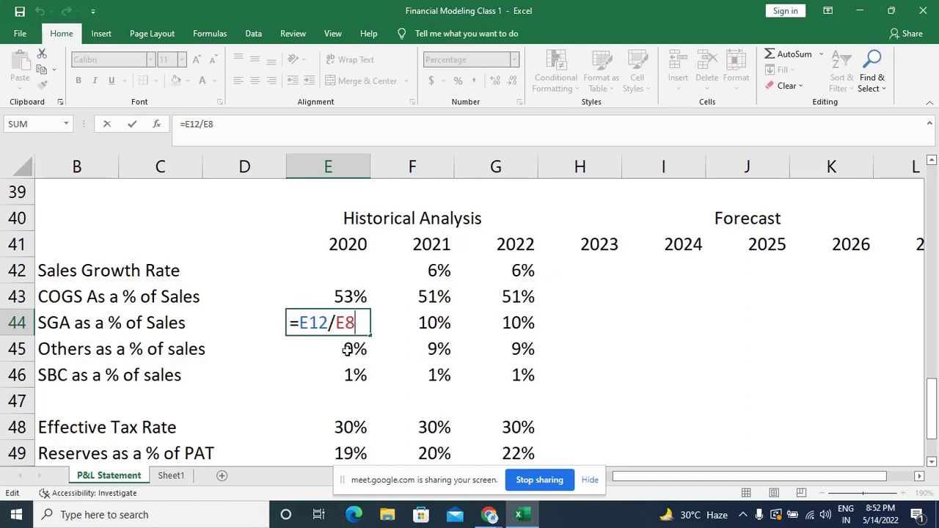
key("Return")
key("Up")
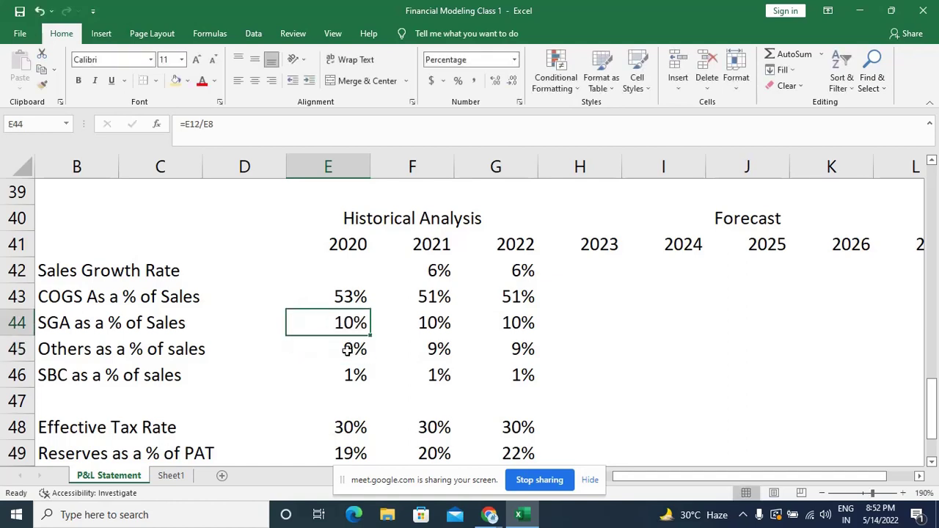
Clear the 2020 to 2022 Others and SBC as a % of sales ratios in E45:G46.
left_click(348, 350)
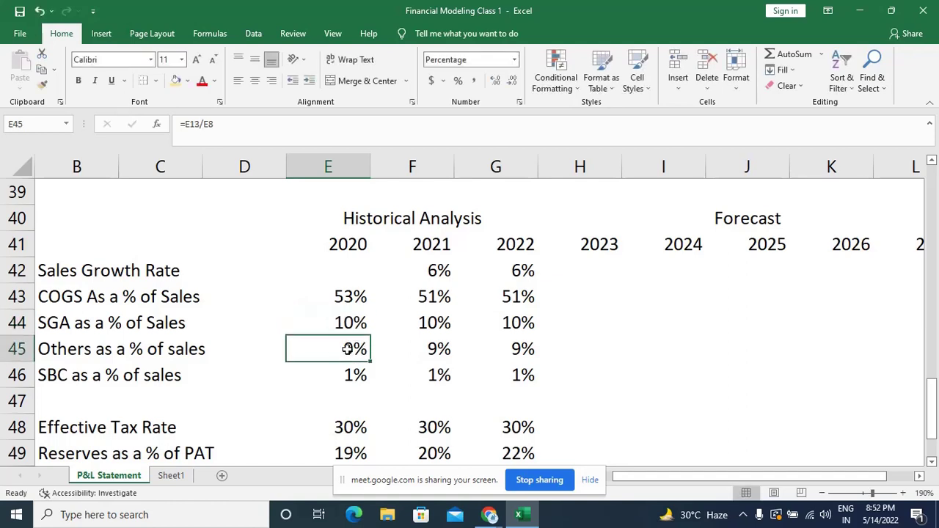
key("shift+Down")
key("shift+Right")
key("shift+Right")
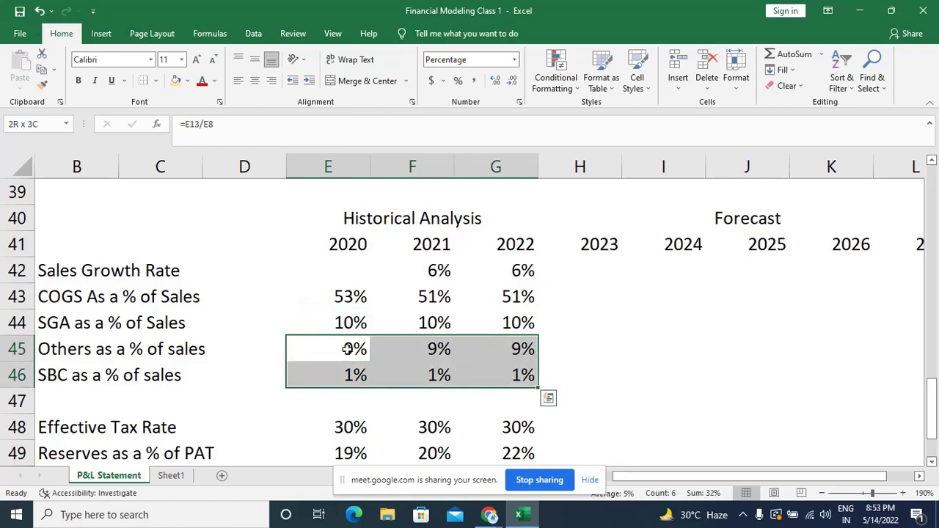
key("Delete")
Clear the SGA as a % of Sales row from F44 to H44, keeping the 2020 formula in E44.
key("Up")
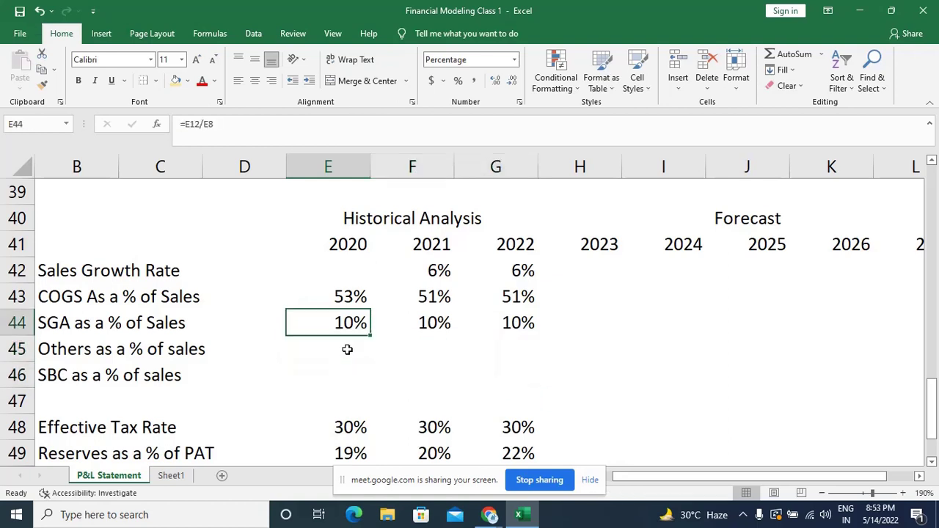
key("Right")
key("shift+Right")
key("shift+Right")
key("Delete")
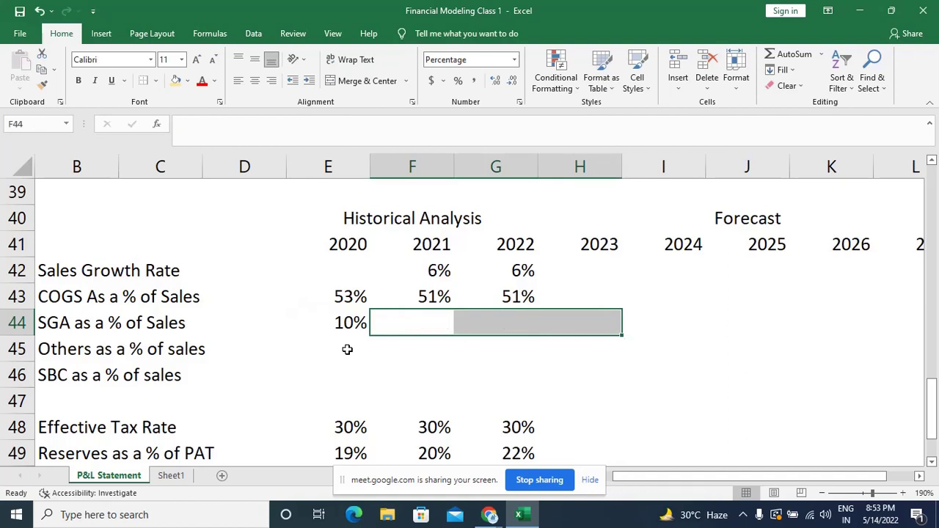
Trace which SG&A and Net Sales cells the relative 2020 SGA ratio formula in E44 uses.
key("Left")
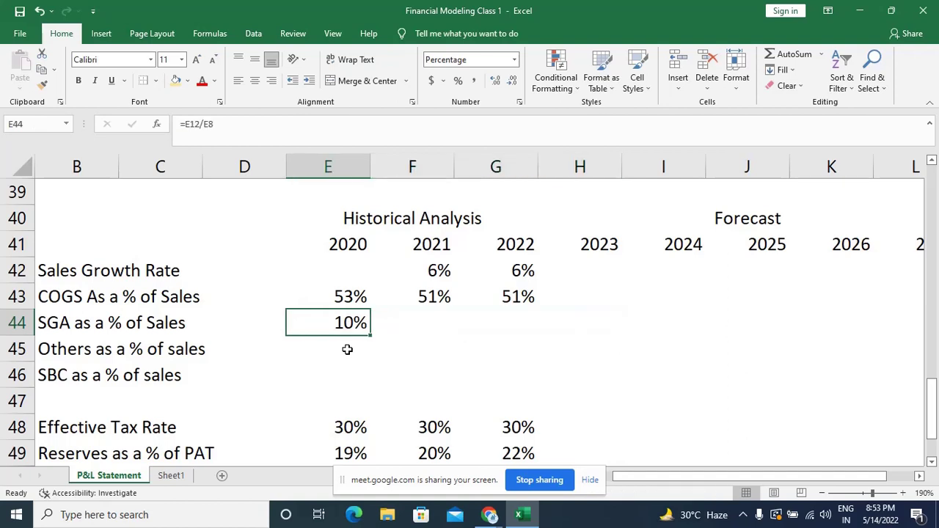
key("F2")
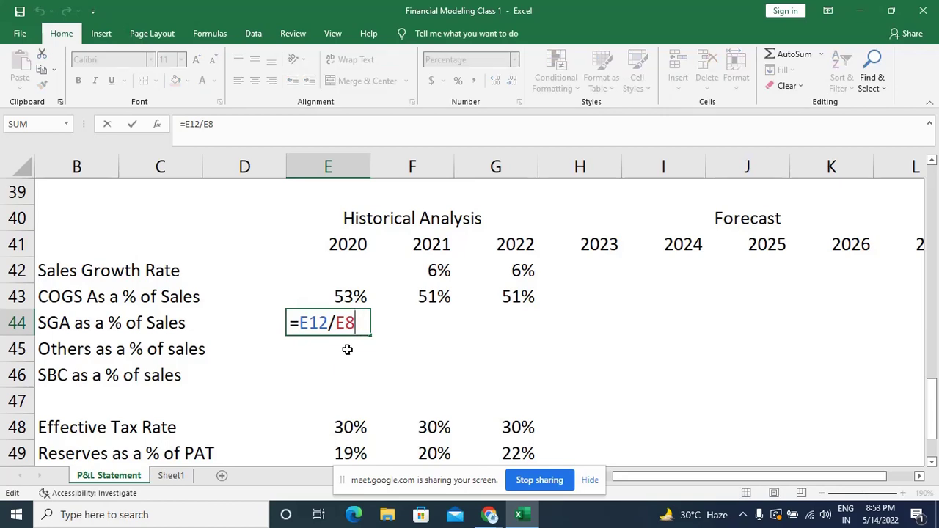
scroll(347, 349, "up", 13)
scroll(347, 349, "down", 2)
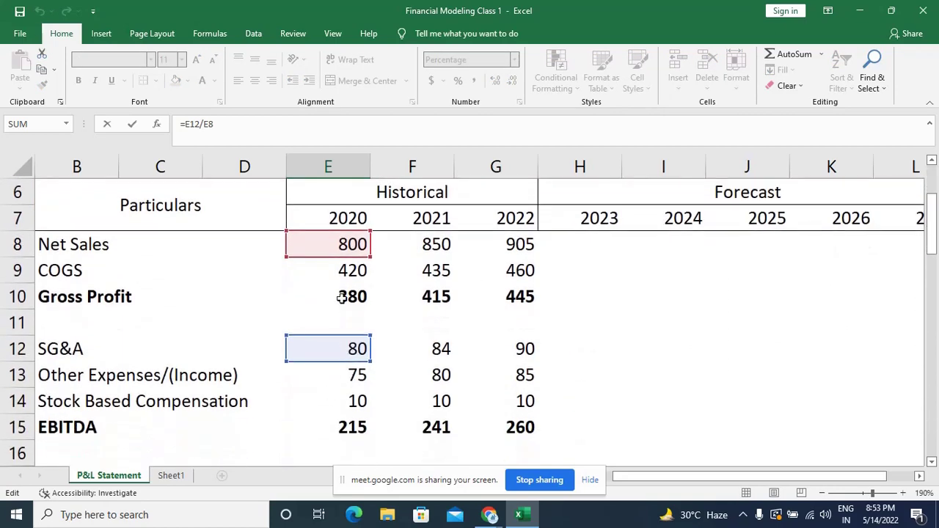
key("Escape")
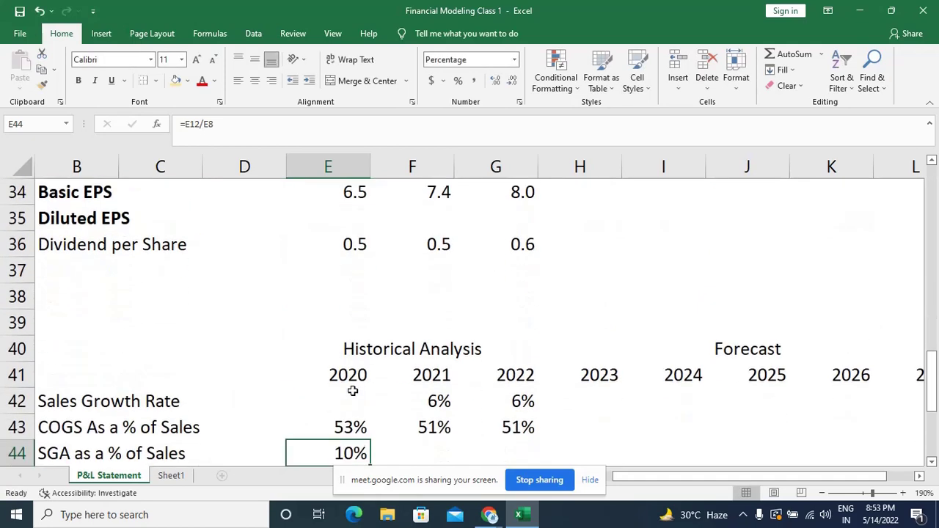
Fill the 2020 SGA as a % of Sales formula from E44 across to 2021 and 2022 in F44:G44.
scroll(353, 391, "down", 1)
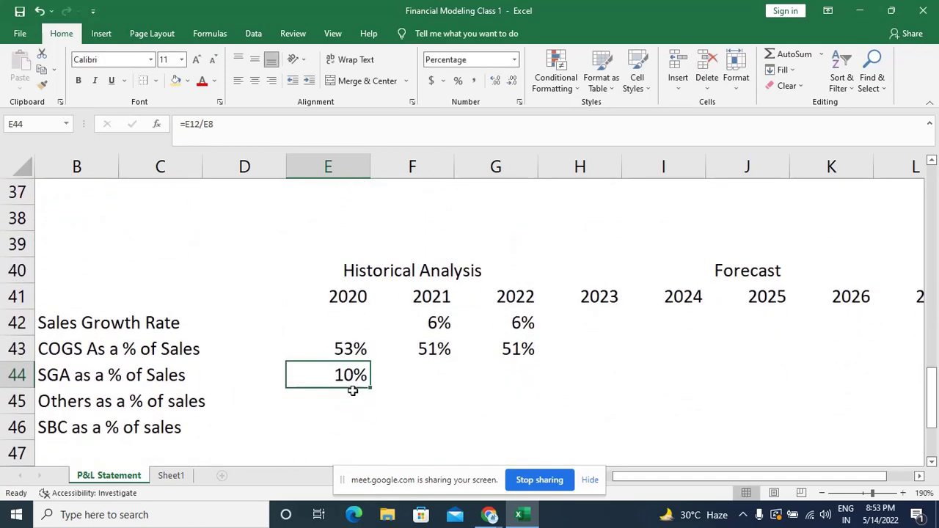
left_click_drag(353, 386, 496, 375)
key("ctrl+r")
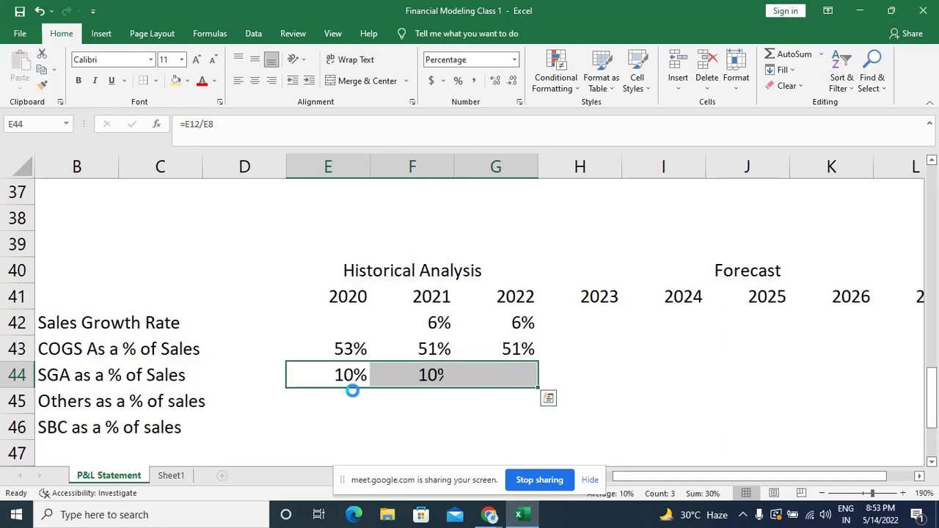
Trace which SG&A and Net Sales cells the filled 2021 SGA ratio formula in F44 uses.
left_click(412, 376)
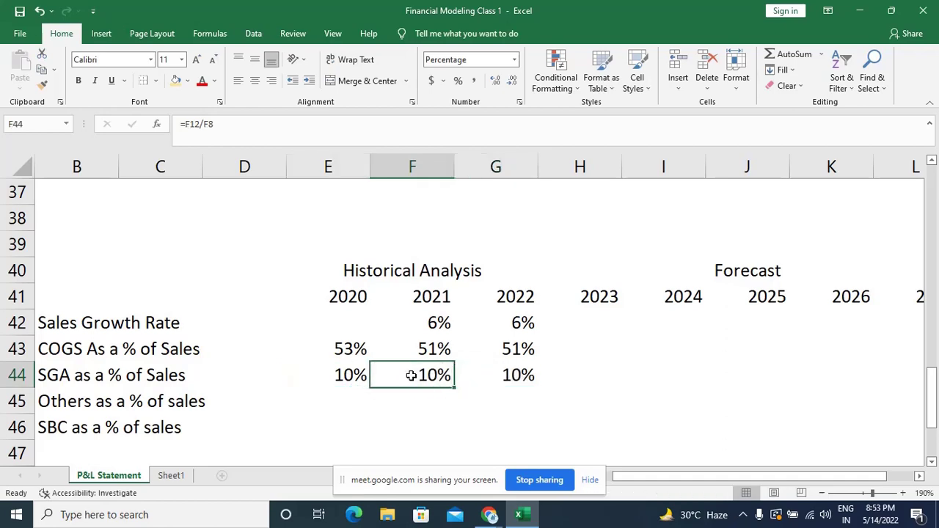
key("F2")
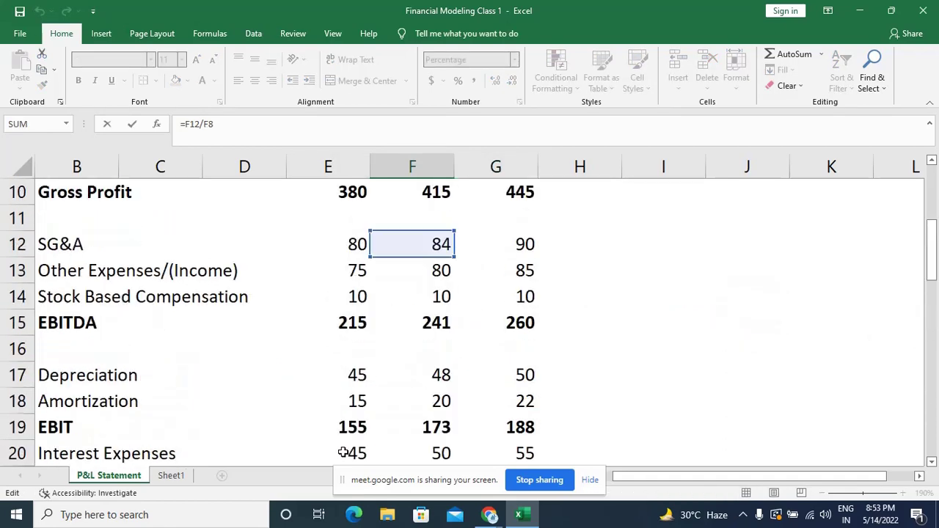
scroll(342, 451, "up", 9)
scroll(423, 241, "up", 1)
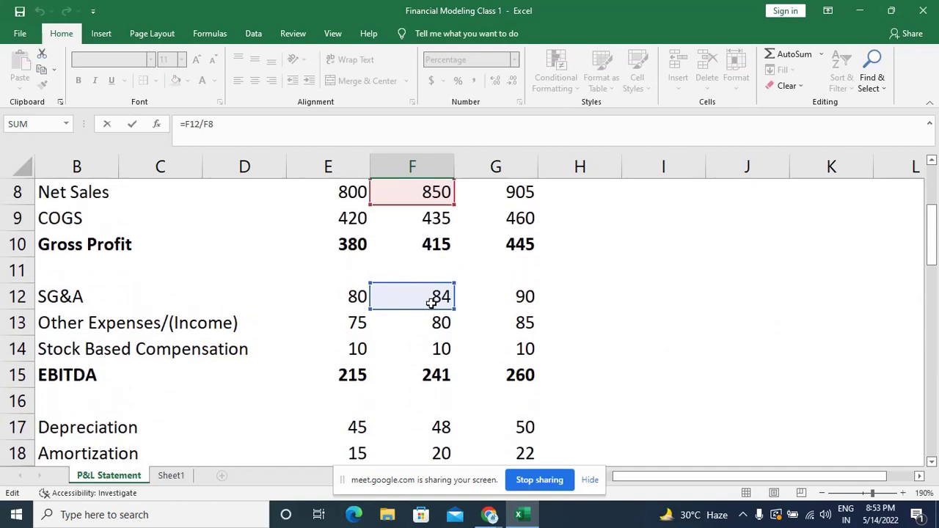
scroll(425, 209, "up", 1)
scroll(423, 206, "up", 1)
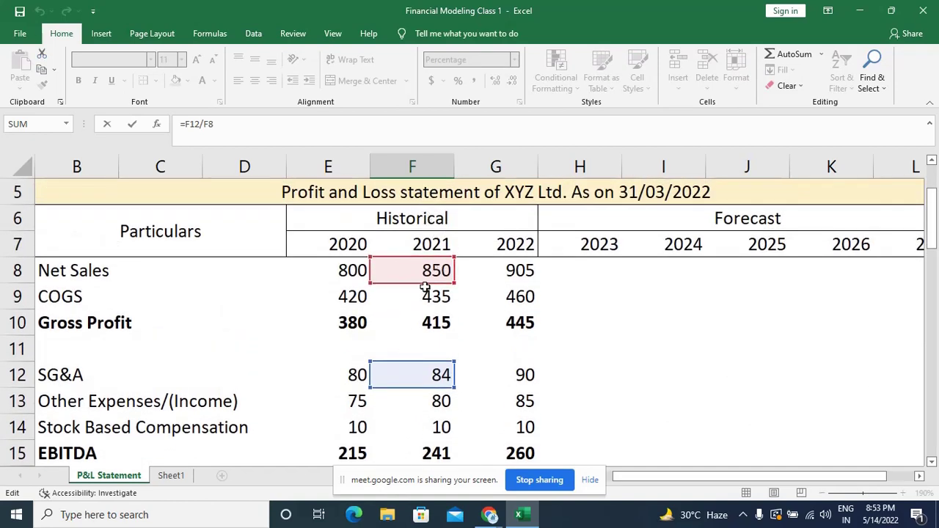
key("Escape")
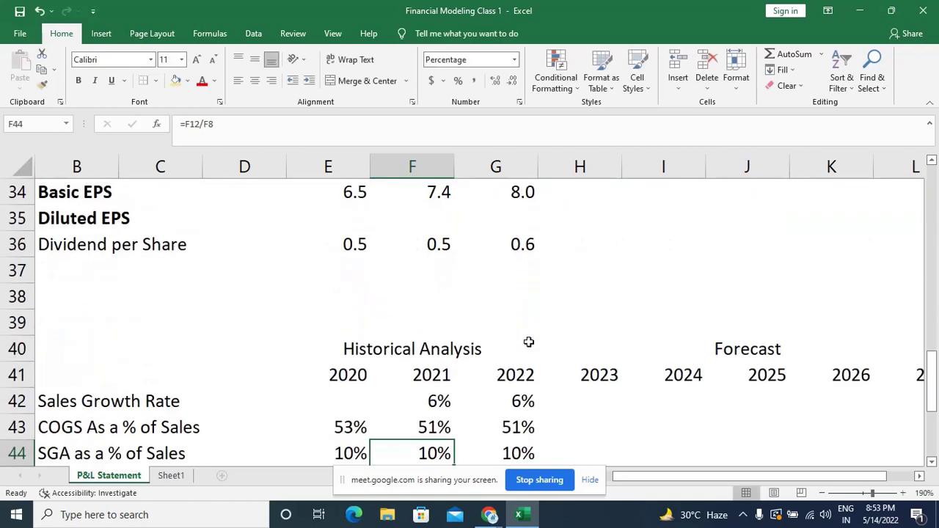
Trace which SG&A and Net Sales cells the filled 2022 SGA ratio formula in G44 uses.
left_click(528, 341)
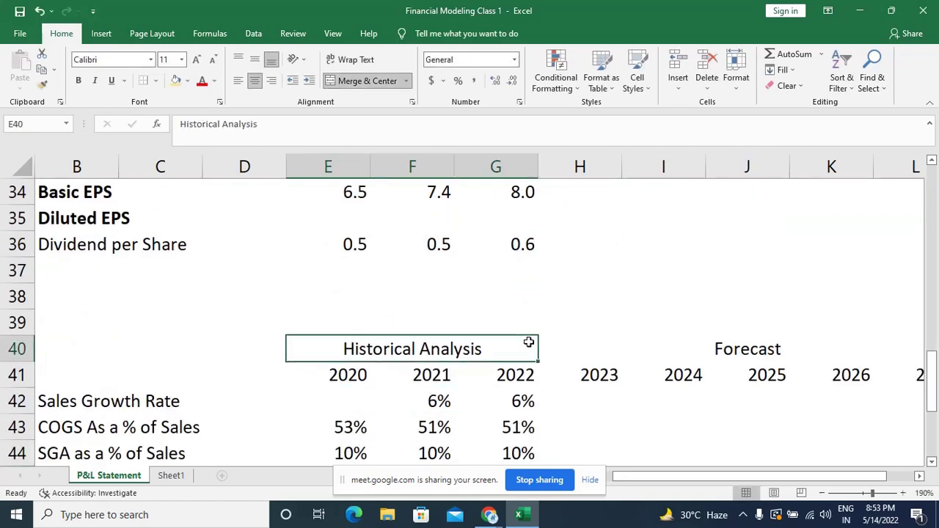
left_click(512, 451)
double_click(511, 451)
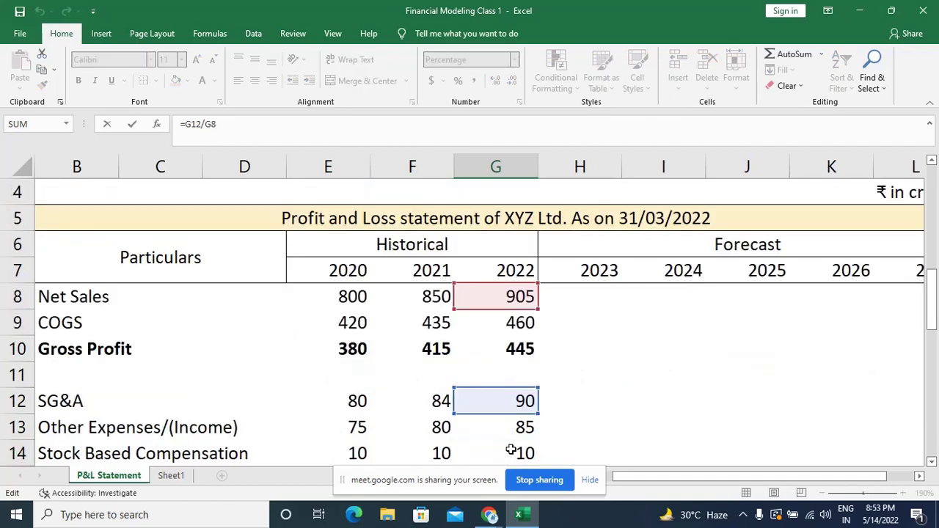
scroll(511, 367, "up", 11)
scroll(514, 371, "down", 3)
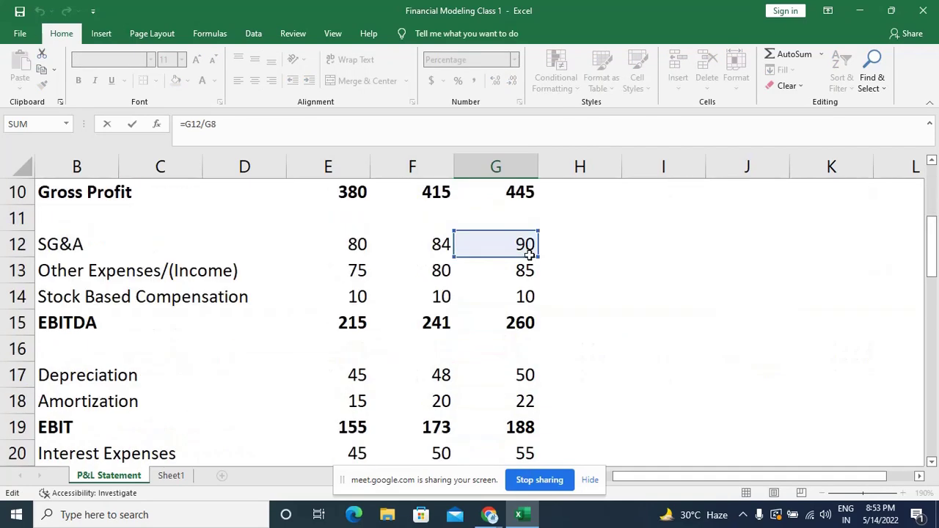
scroll(517, 244, "up", 2)
key("Escape")
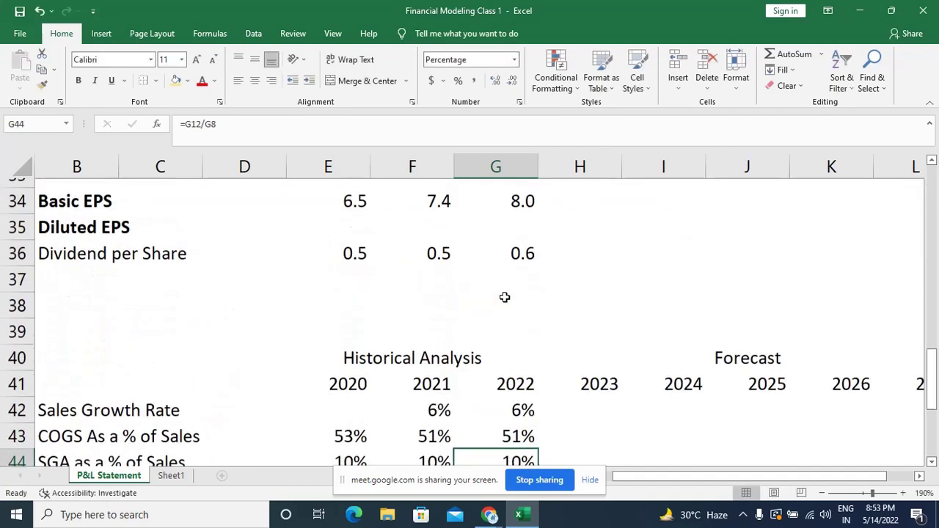
scroll(504, 296, "down", 1)
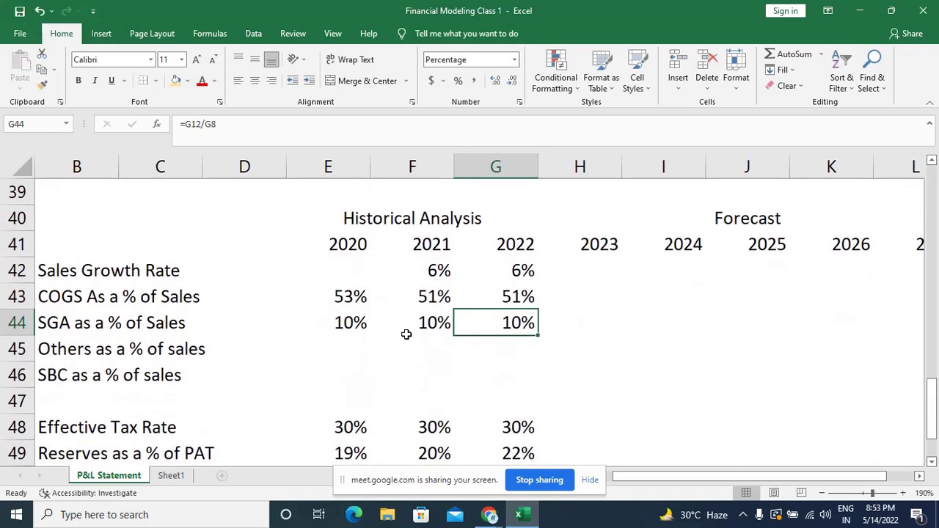
left_click(337, 344)
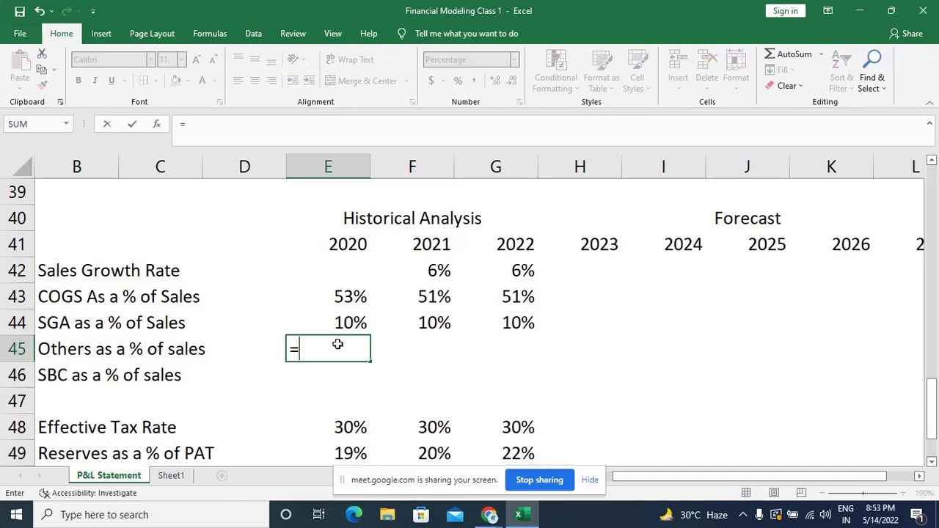
scroll(337, 345, "up", 13)
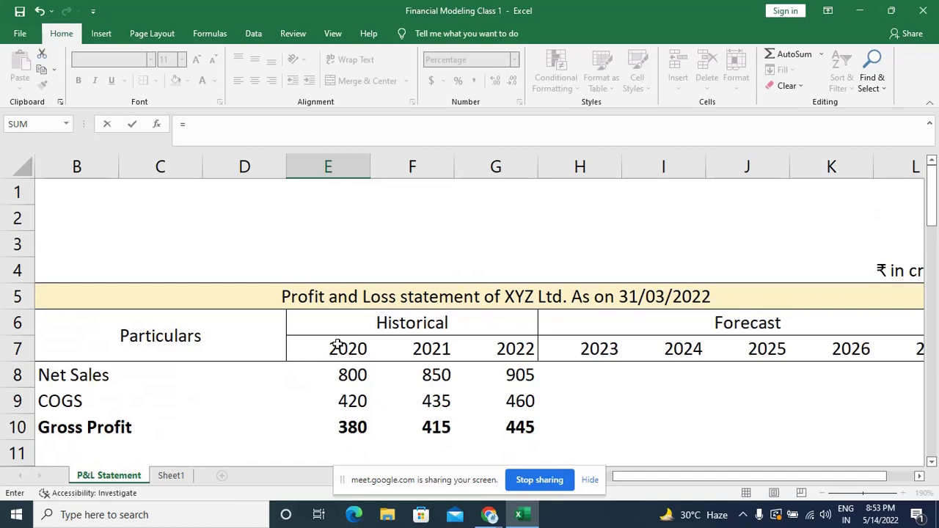
scroll(337, 344, "down", 4)
key("Escape")
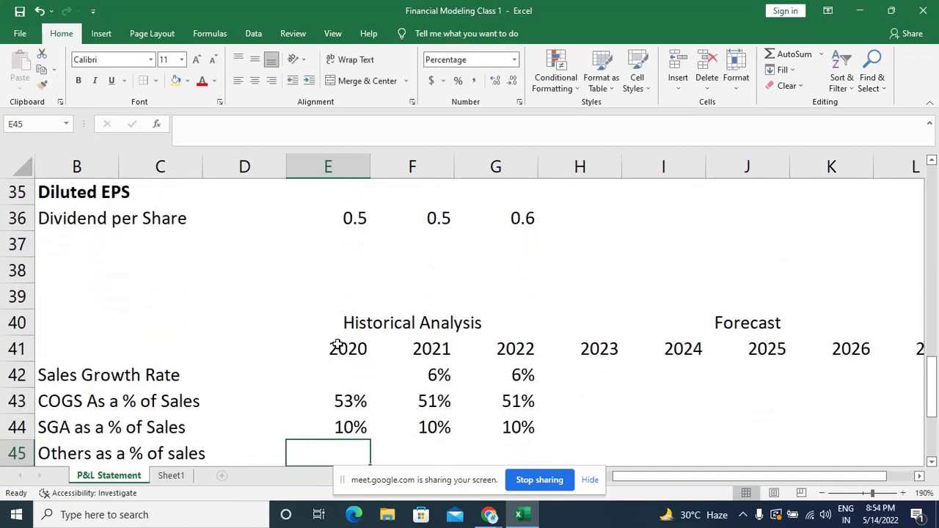
Calculate the 2020 Others as a % of sales in E45 by dividing Other Expenses by Net Sales with =E13/E8.
type("=")
key("Up")
key("Up")
key("Up")
key("Up")
key("Up")
key("Up")
key("Up")
key("Up")
key("Up")
key("Up")
key("Up")
key("Up")
key("Up")
key("Up")
key("Up")
key("Up")
key("Up")
key("Up")
key("Up")
key("Up")
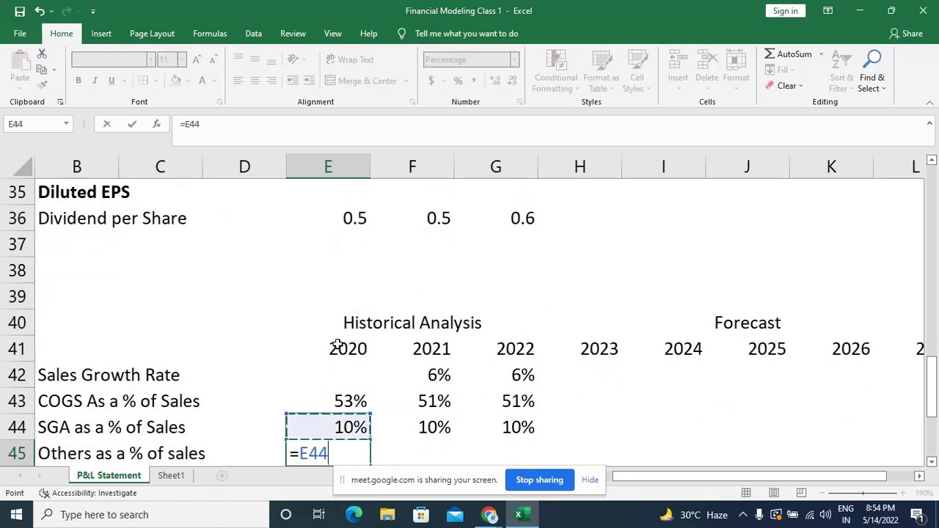
key("Up")
key("Up")
key("Up")
key("Up")
key("Up")
key("Up")
key("Up")
key("Up")
key("Up")
key("Up")
key("Up")
key("Down")
key("Down")
key("Down")
key("Down")
key("Down")
key("Down")
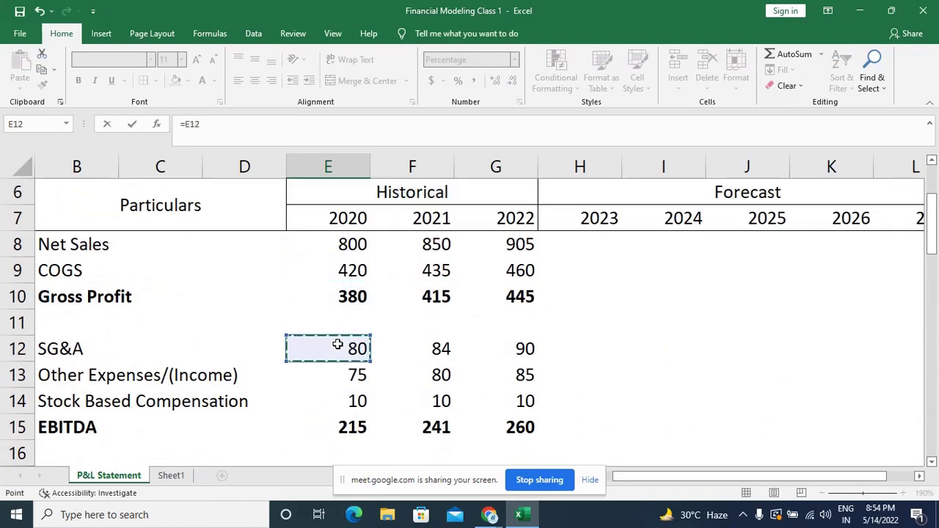
key("Down")
type("/")
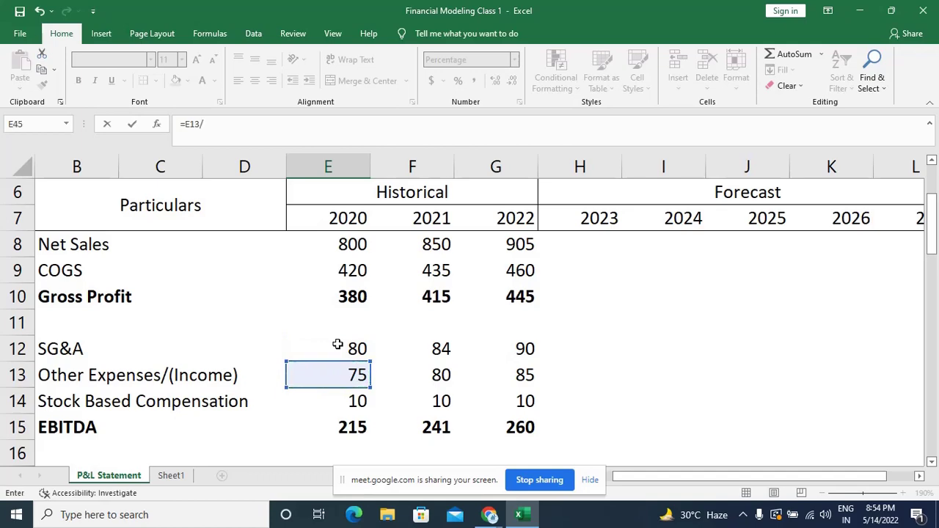
key("Down")
key("Down")
key("Down")
key("Down")
key("Down")
key("Down")
key("Down")
key("Down")
key("Down")
key("Down")
key("Down")
key("Down")
key("Down")
key("Down")
key("Down")
key("Down")
key("Down")
key("Down")
key("Down")
key("Down")
key("Up")
key("Up")
key("Up")
key("Up")
key("Up")
key("Up")
key("Up")
key("Up")
key("Up")
key("Up")
key("Up")
key("Up")
key("Up")
key("Up")
key("Up")
key("Up")
key("Up")
key("Up")
key("Up")
key("Up")
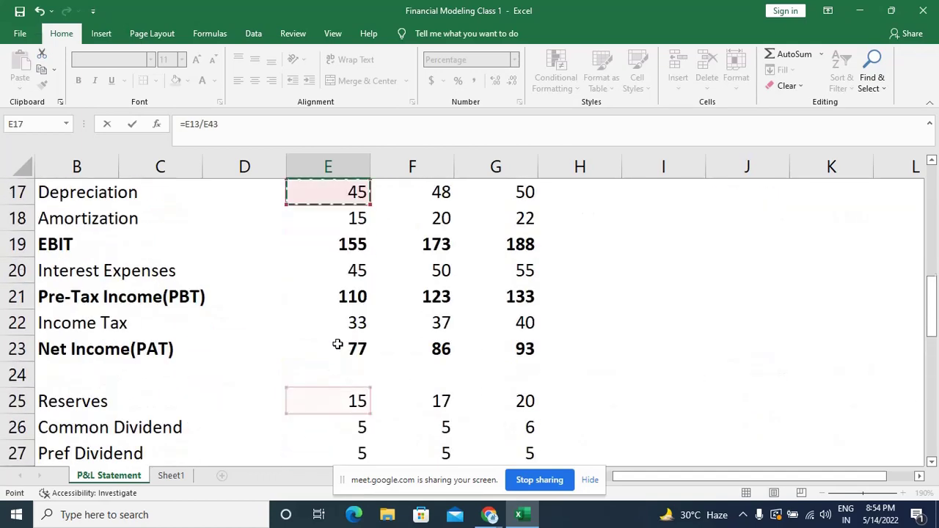
key("Down")
key("Down")
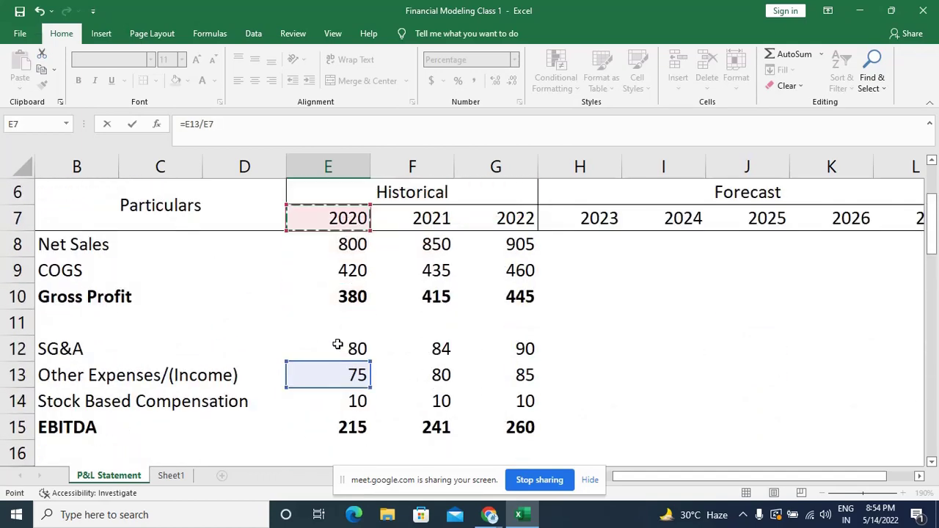
key("Return")
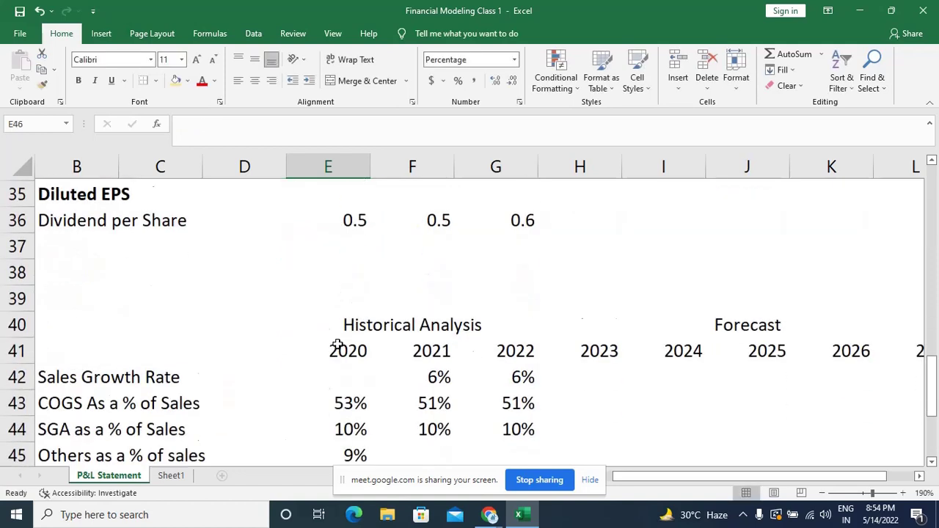
Make the Net Sales reference in the E45 formula absolute so that it reads =E13/$E$8.
key("Up")
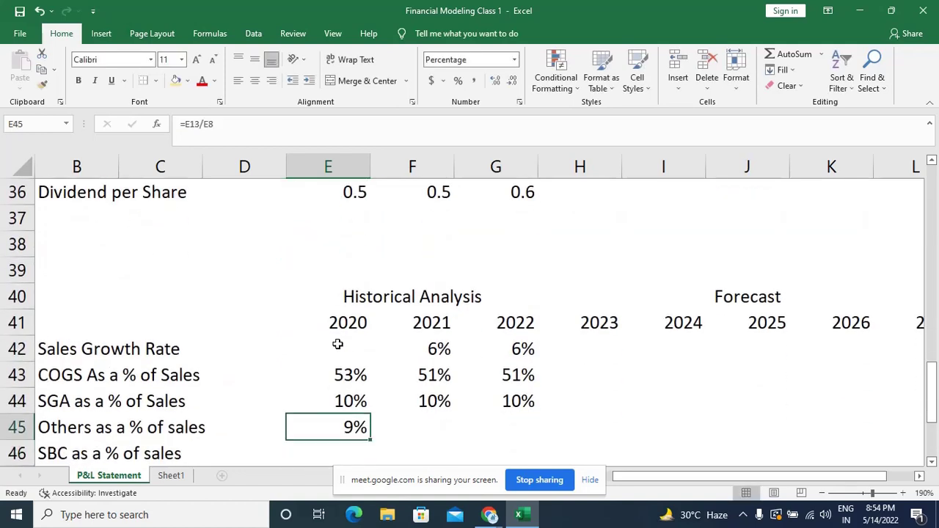
key("F2")
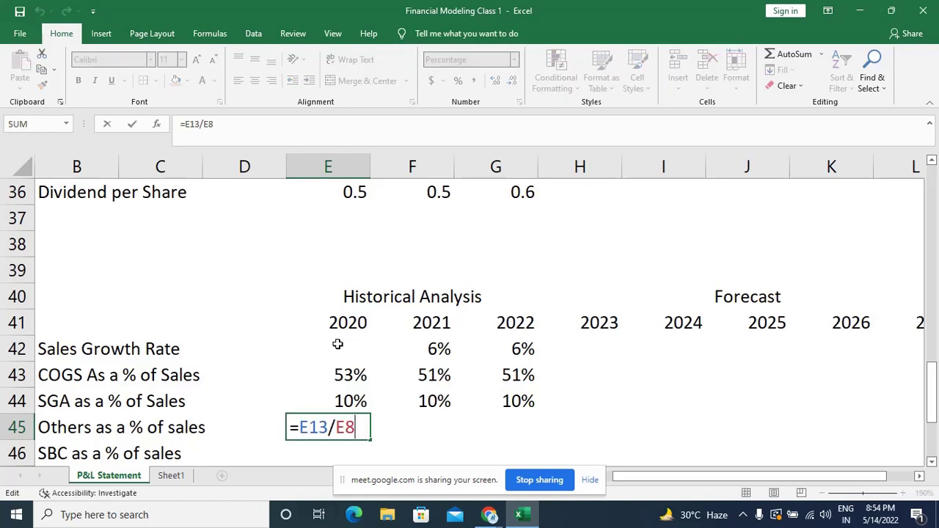
key("F4")
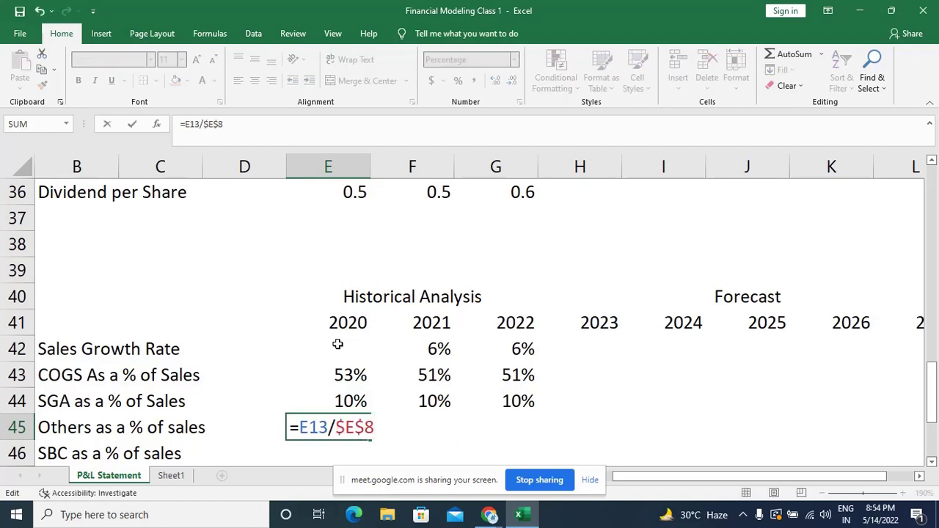
scroll(338, 344, "down", 1)
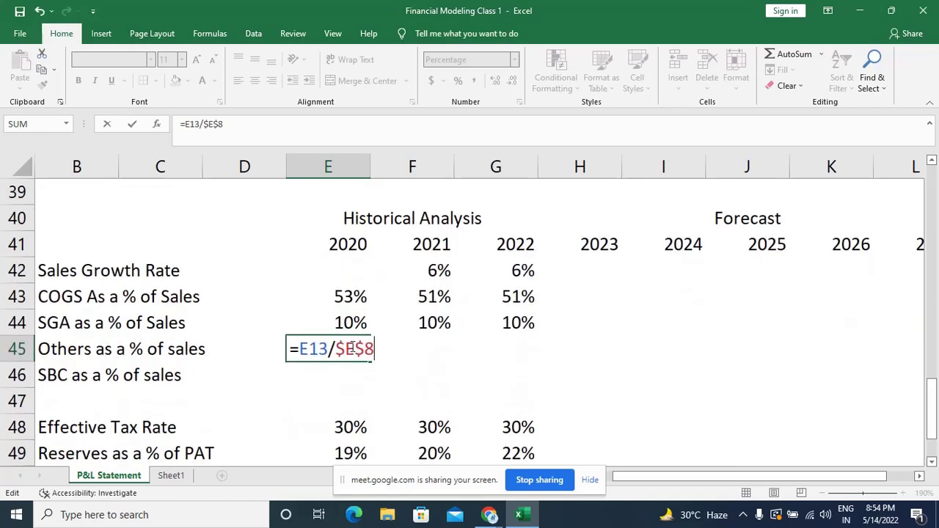
scroll(350, 348, "up", 13)
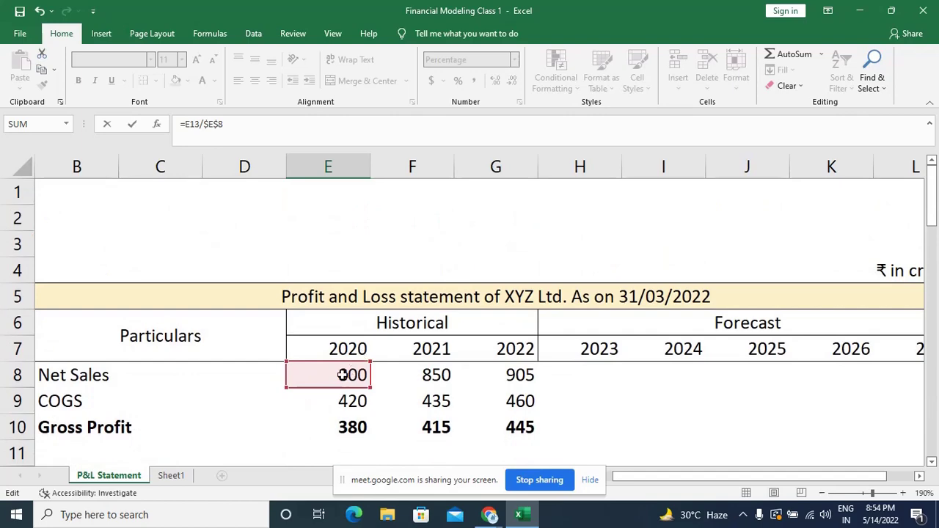
scroll(342, 375, "down", 17)
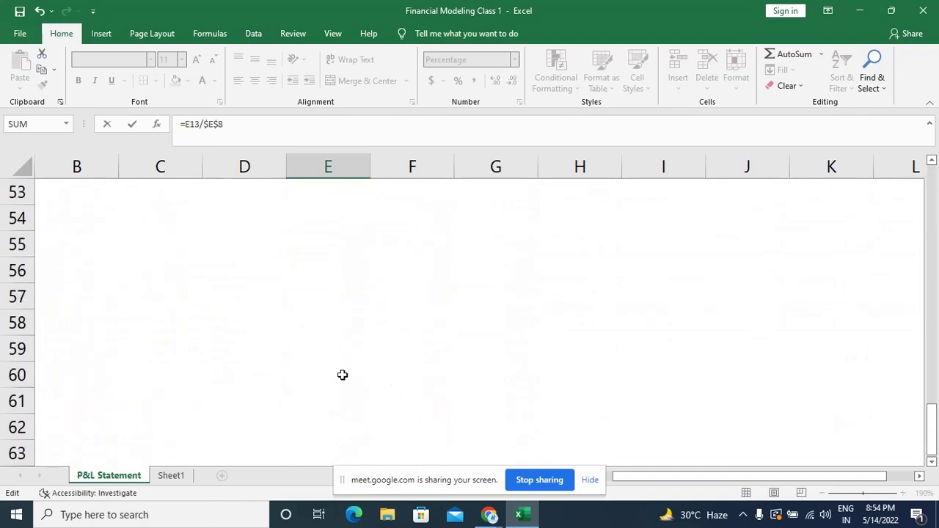
scroll(342, 375, "down", 1)
scroll(342, 374, "up", 8)
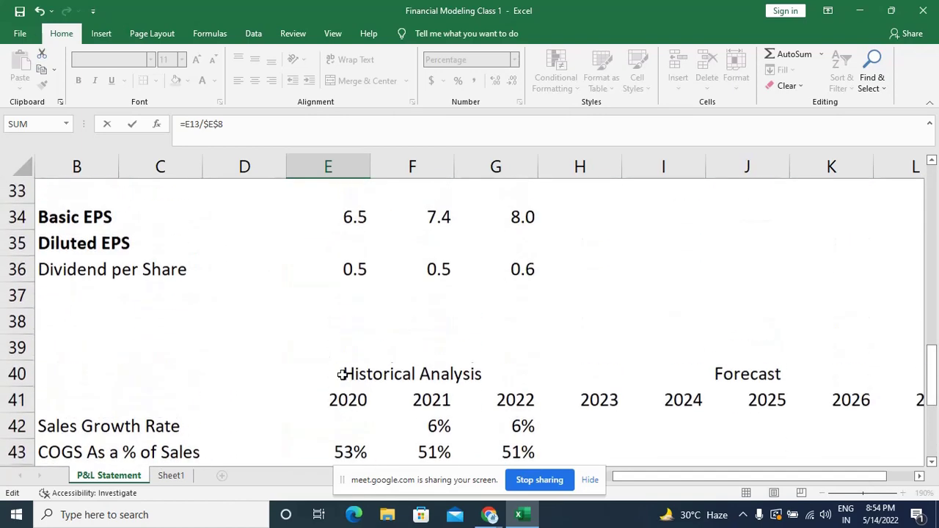
scroll(341, 374, "down", 3)
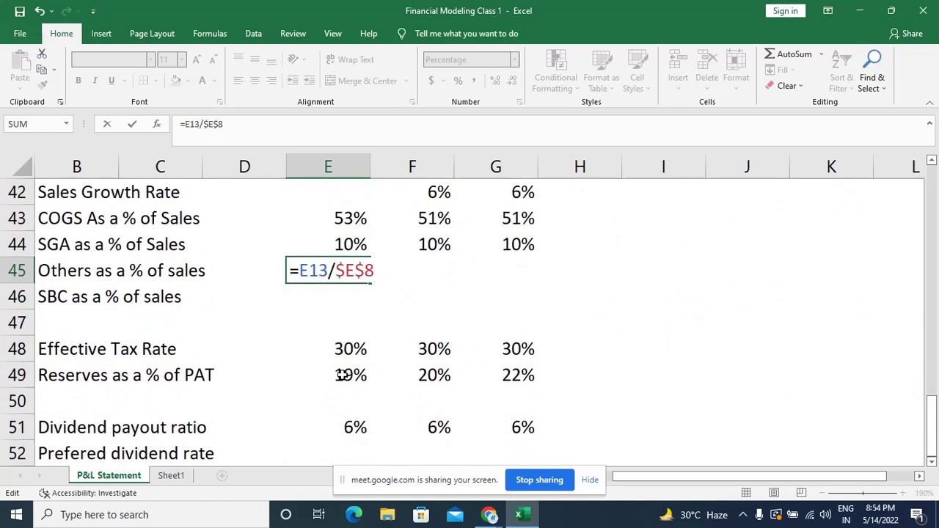
key("Return")
Fill the 2020 Others as a % of sales formula from E45 down to SBC as a % of sales in E46.
key("Up")
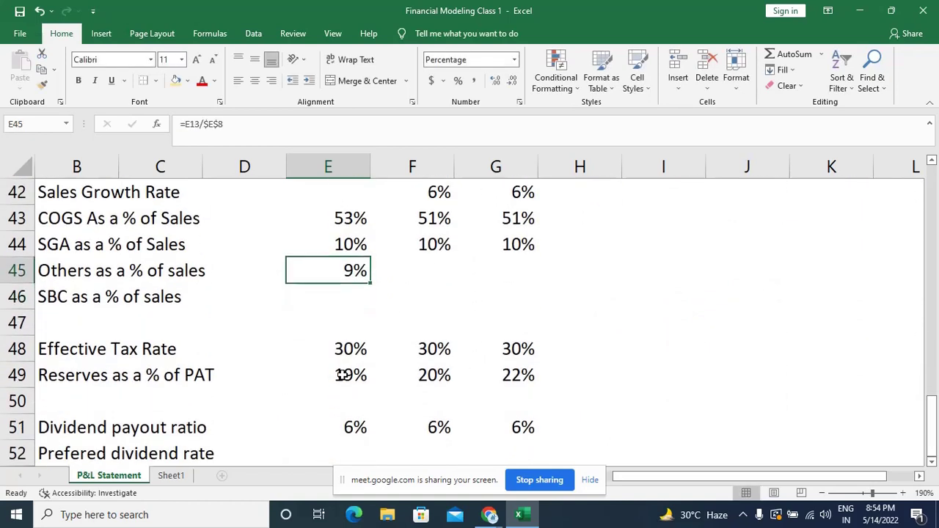
key("shift+Down")
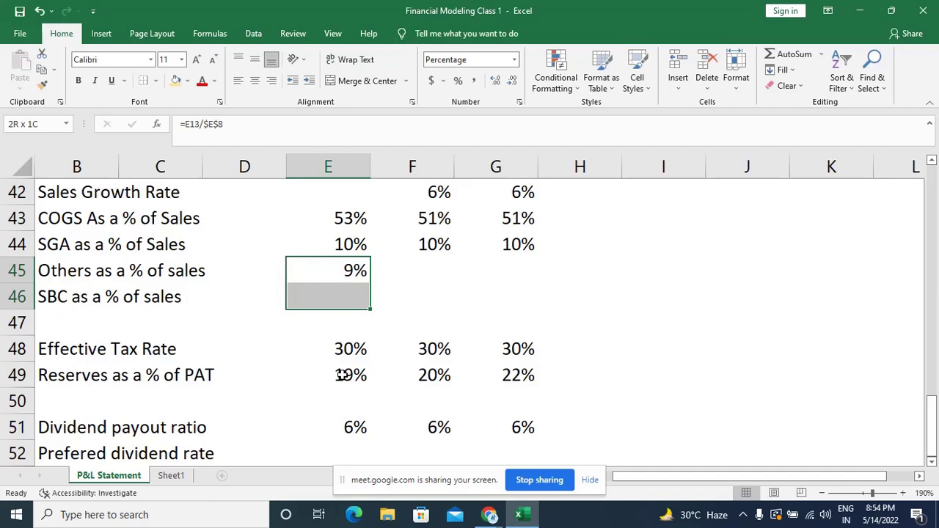
key("ctrl+d")
Trace which Stock Based Compensation and Net Sales cells the filled 2020 SBC ratio formula in E46 uses.
key("Down")
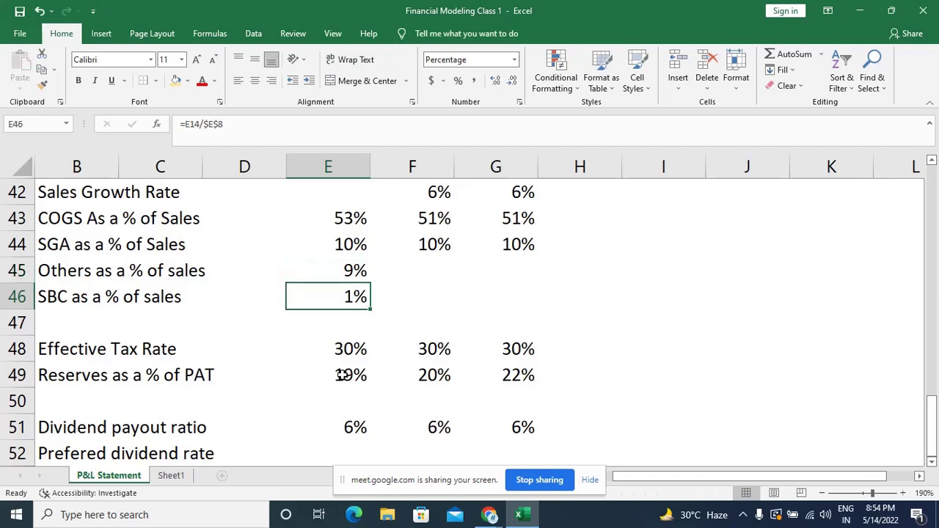
key("F2")
scroll(342, 375, "up", 8)
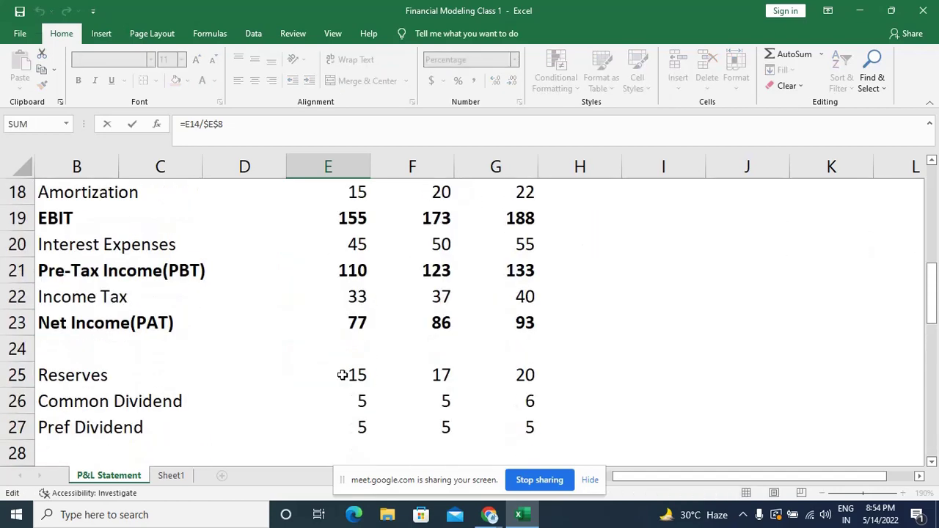
scroll(341, 374, "up", 5)
scroll(258, 386, "down", 1)
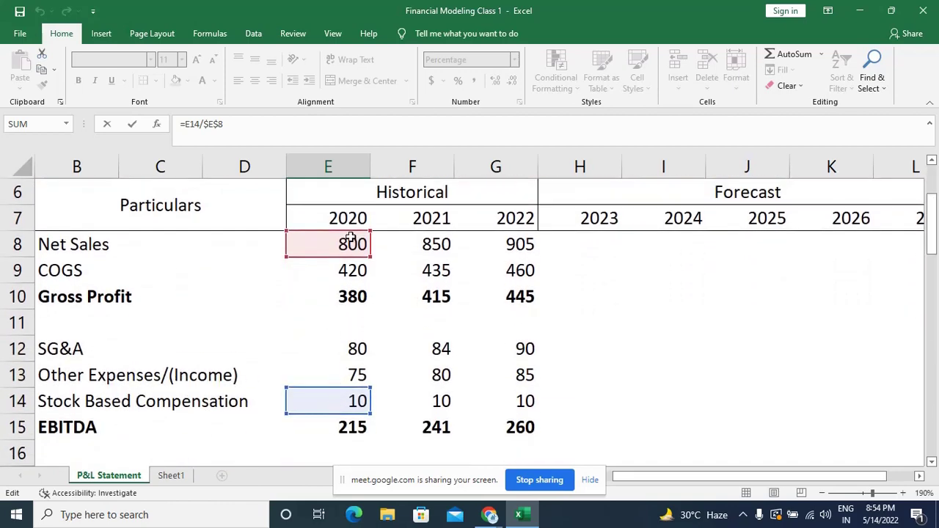
key("ctrl+Return")
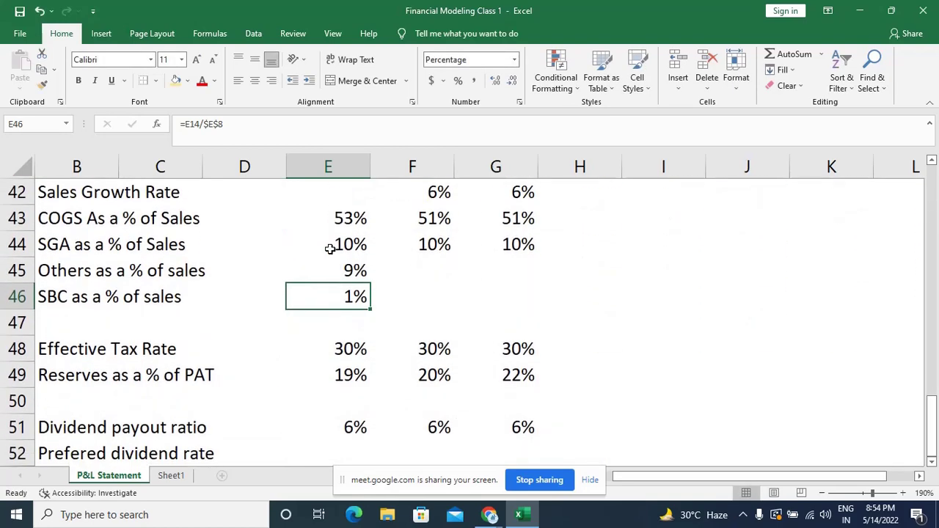
Fill the Others as a % of sales formula with its absolute $E$8 reference from E45 across to F45:G45.
key("Up")
key("shift+Right")
key("shift+Right")
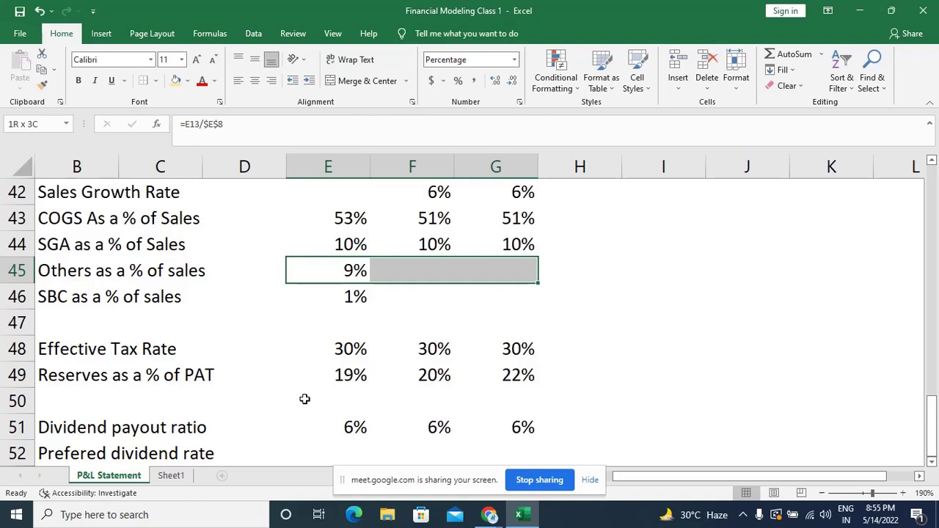
key("ctrl+r")
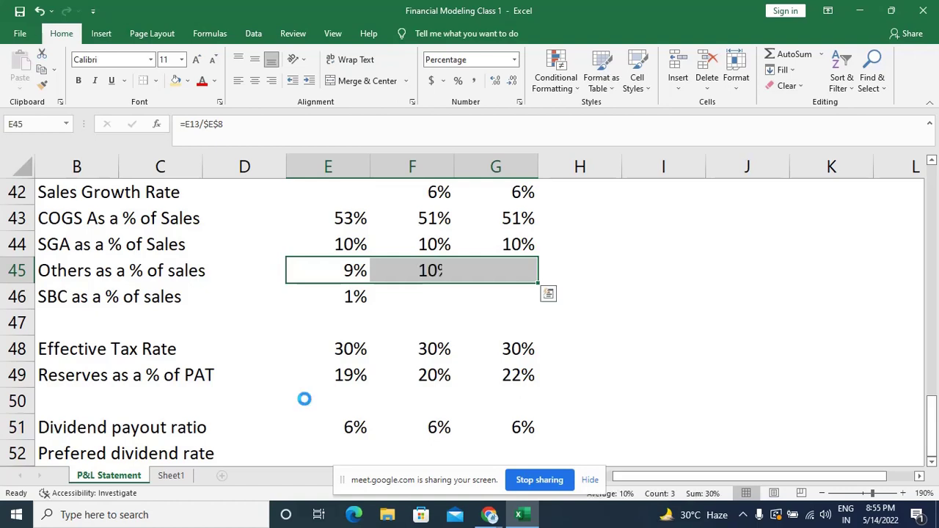
key("ctrl+q")
key("Escape")
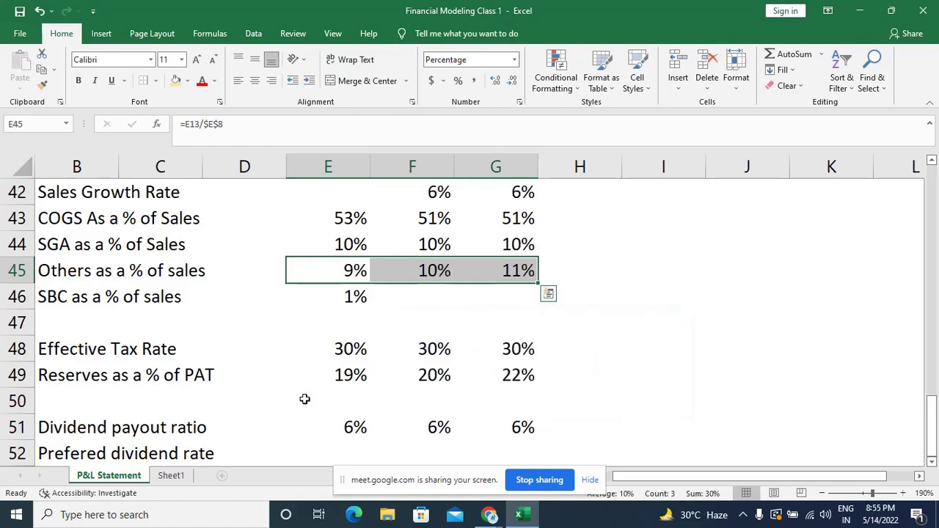
Trace which Other Expenses and Net Sales cells the filled 2021 Others ratio formula in F45 uses.
key("Right")
key("F2")
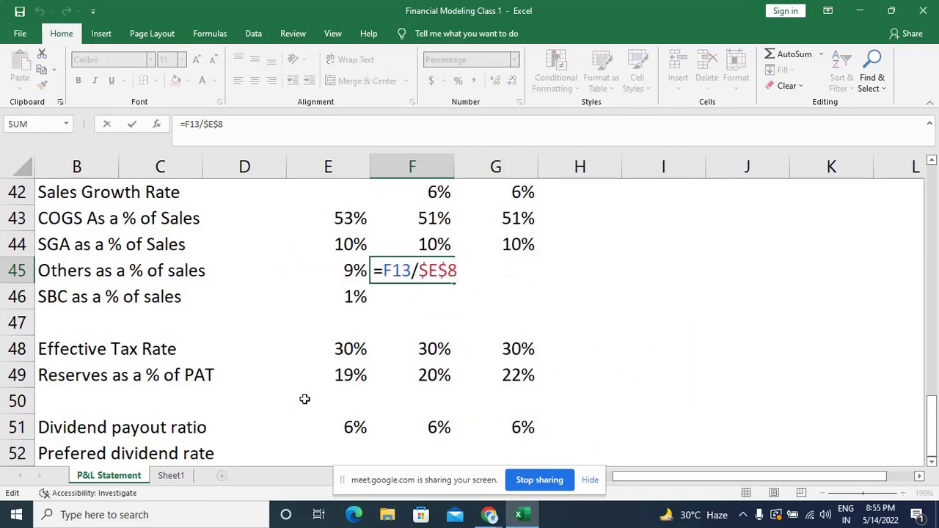
scroll(305, 399, "up", 6)
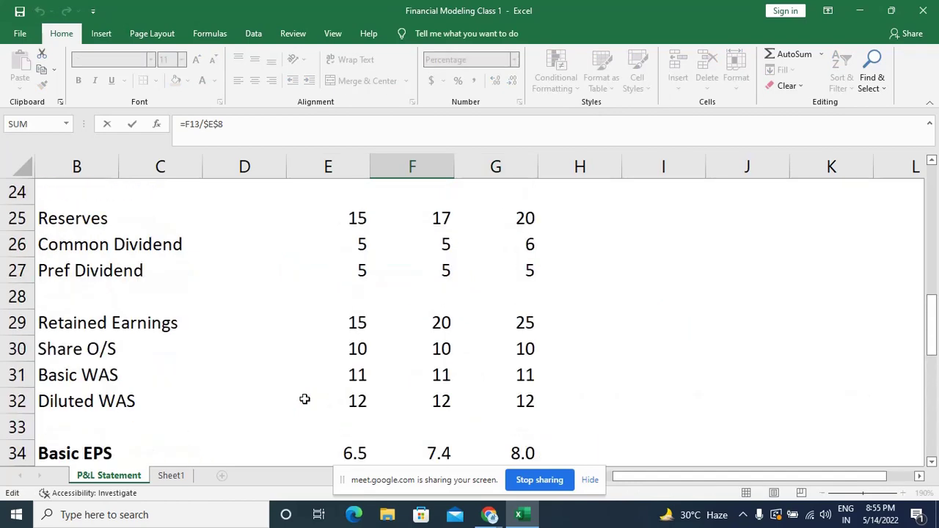
scroll(304, 399, "up", 8)
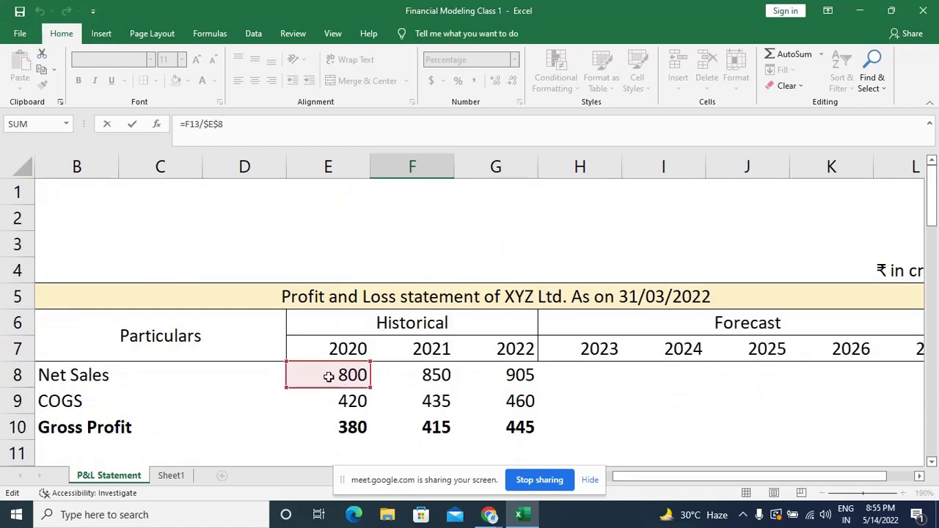
scroll(350, 381, "down", 1)
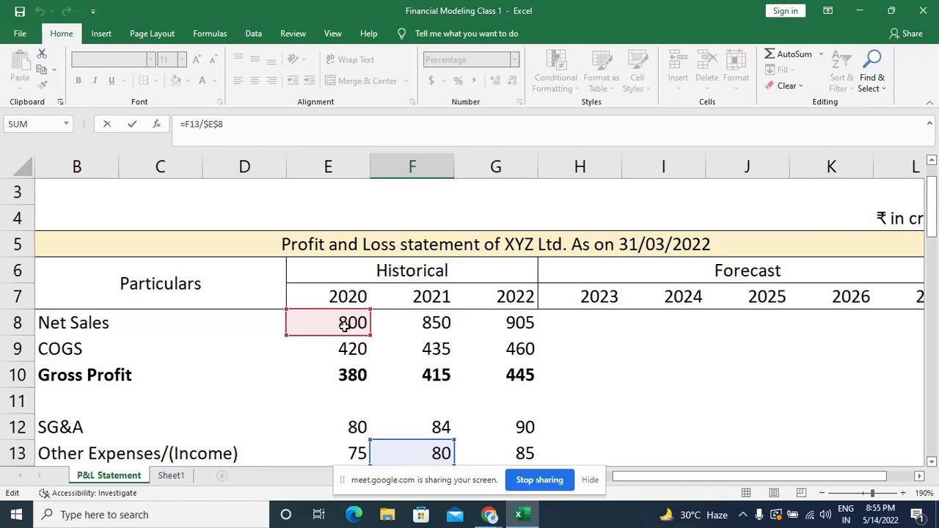
key("ctrl+Return")
scroll(420, 323, "down", 2)
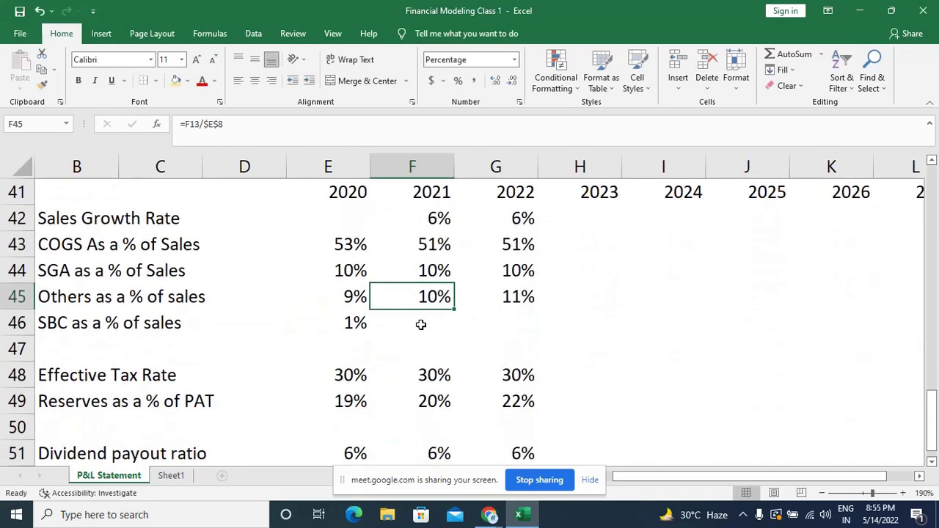
Undo the fill across F45:G45 and make the Net Sales reference in E45 relative so that the formula reads =E13/E8.
key("Left")
key("shift+Right")
key("shift+Right")
key("Left")
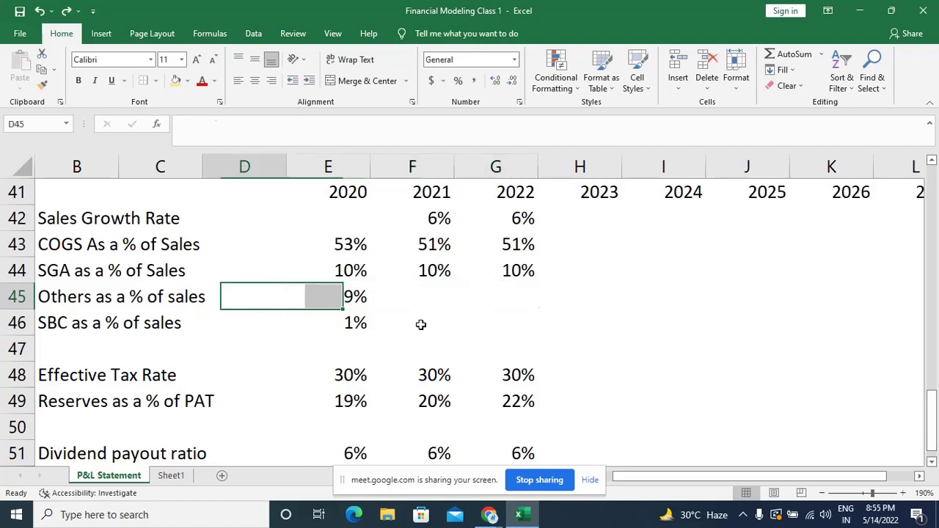
key("Right")
key("F2")
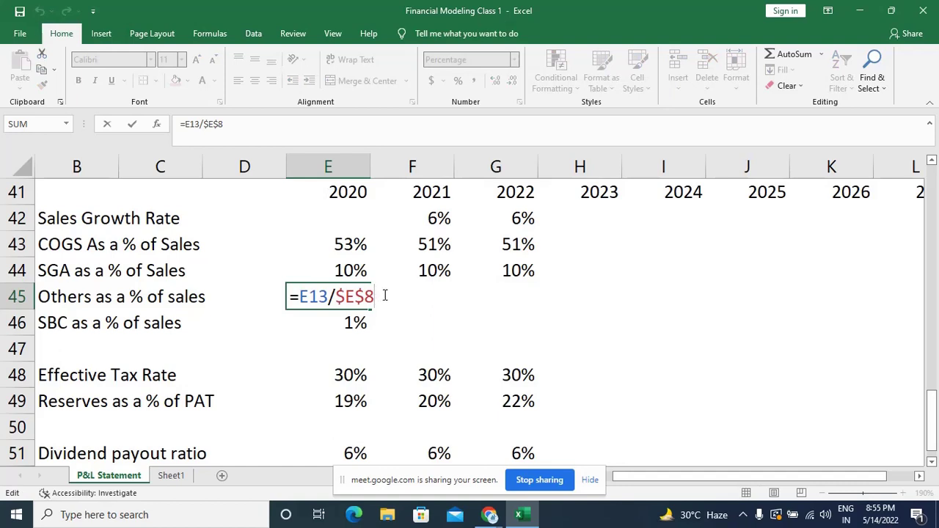
key("F4")
key("F4")
key("F4")
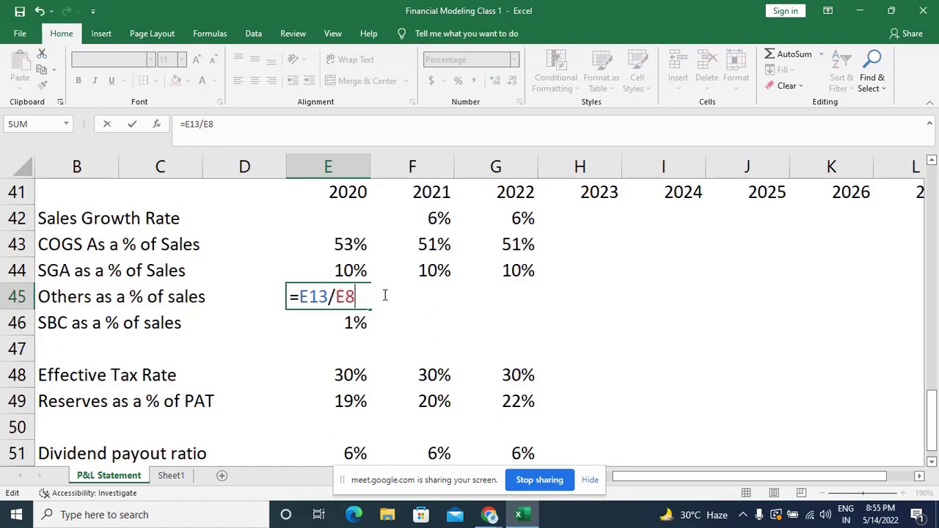
key("Return")
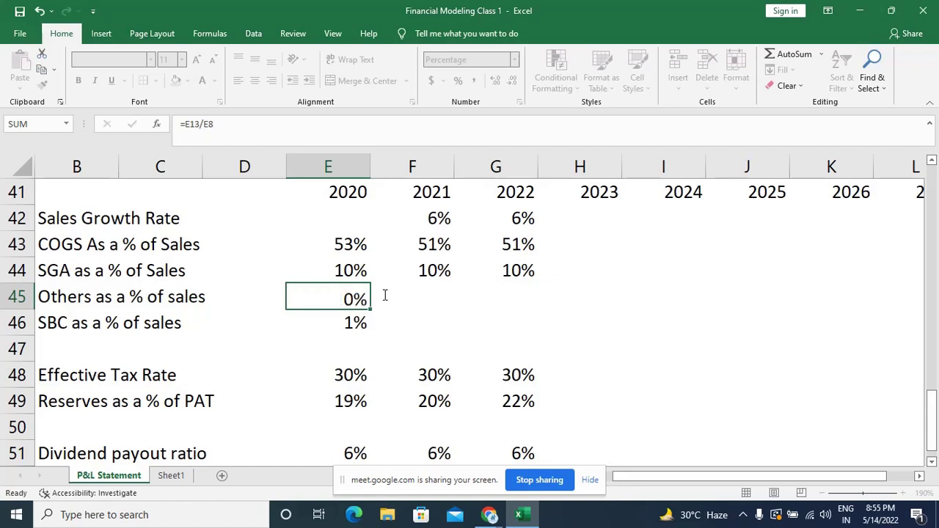
Fill the relative Others as a % of sales formula from E45 across to F45:G45.
key("Up")
key("shift+Right")
key("shift+Right")
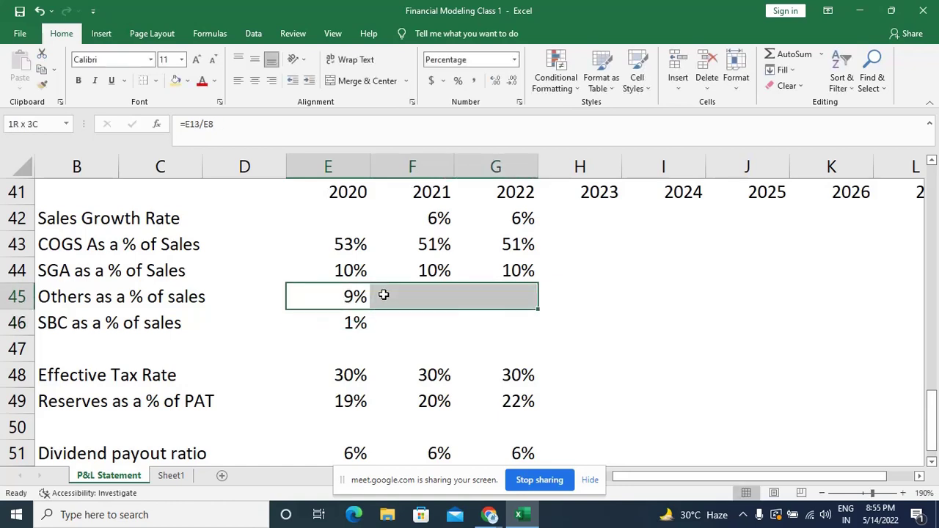
key("ctrl+r")
Make the Net Sales reference in the 2020 SBC as a % of sales formula in E46 relative so that it reads =E14/E8.
key("Down")
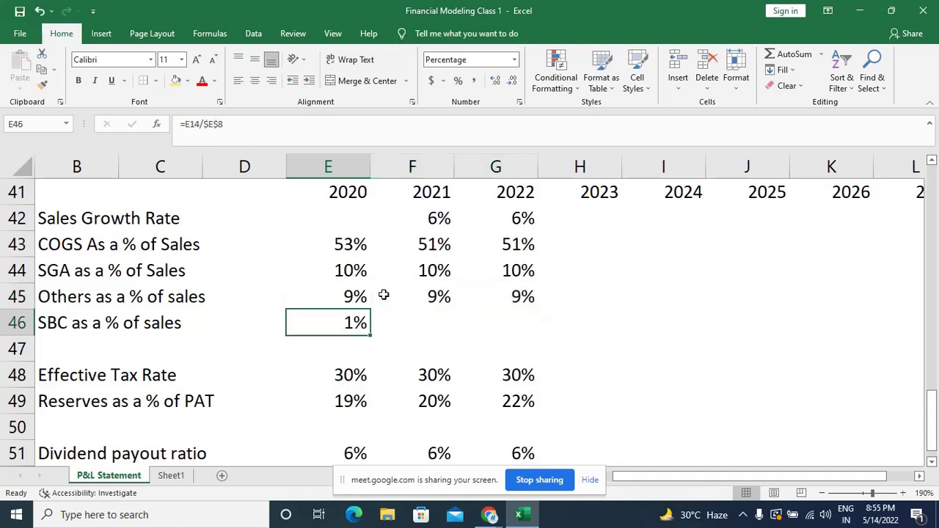
key("F2")
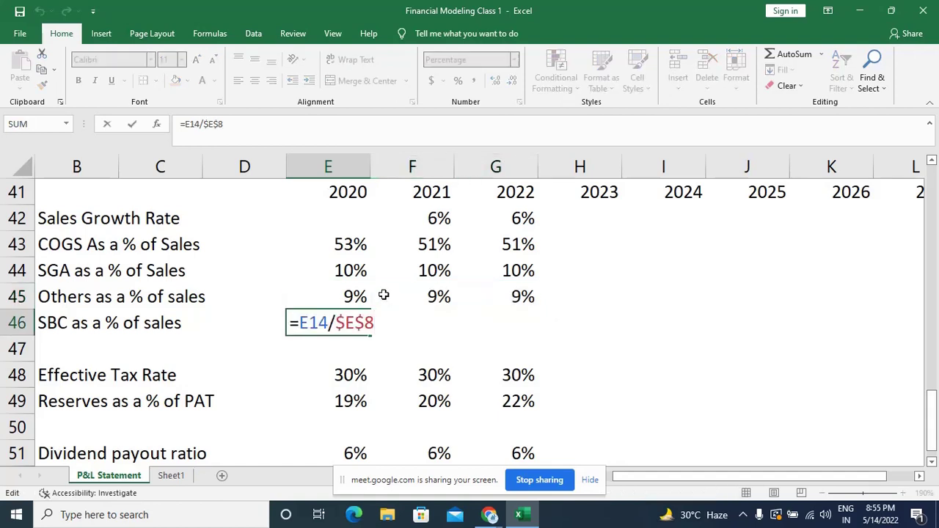
key("F4")
key("F4")
key("F4")
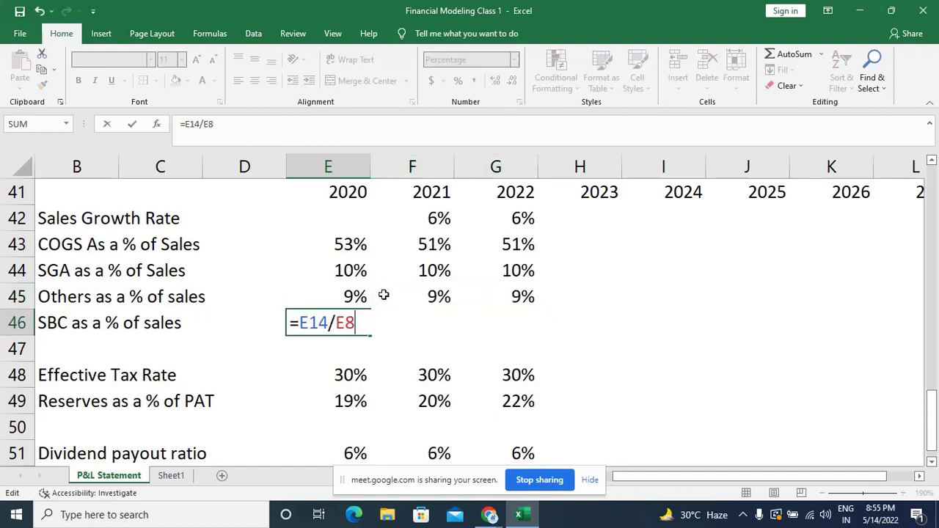
key("Return")
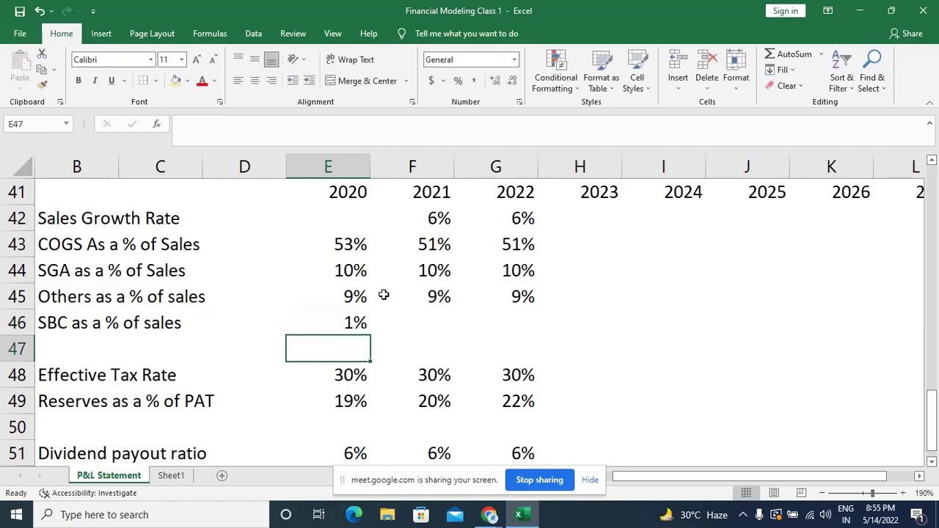
Fill the SBC as a % of sales formula from E46 across to 2021 and 2022 in F46:G46.
key("Up")
key("shift+Right")
key("shift+Right")
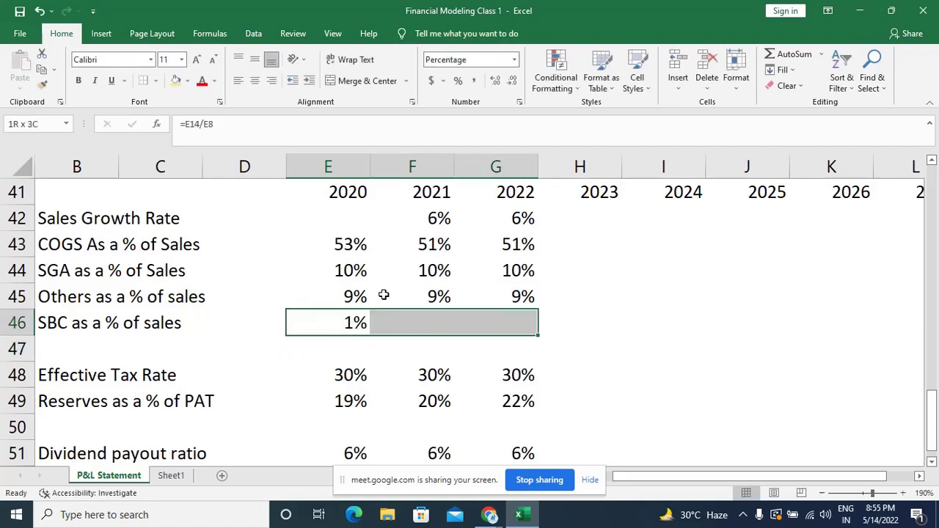
key("ctrl+r")
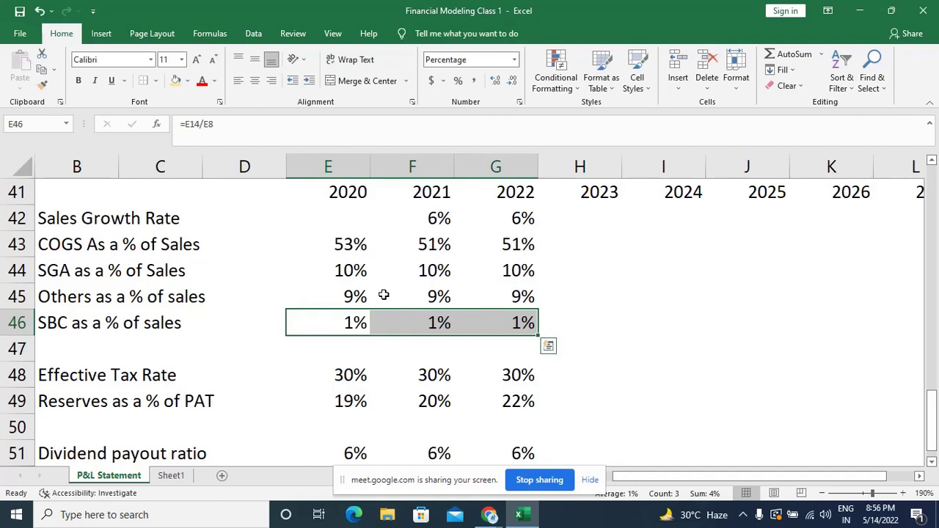
Review the 2020 Others and SGA as a % of sales formulas in E45 and E44.
left_click(560, 305)
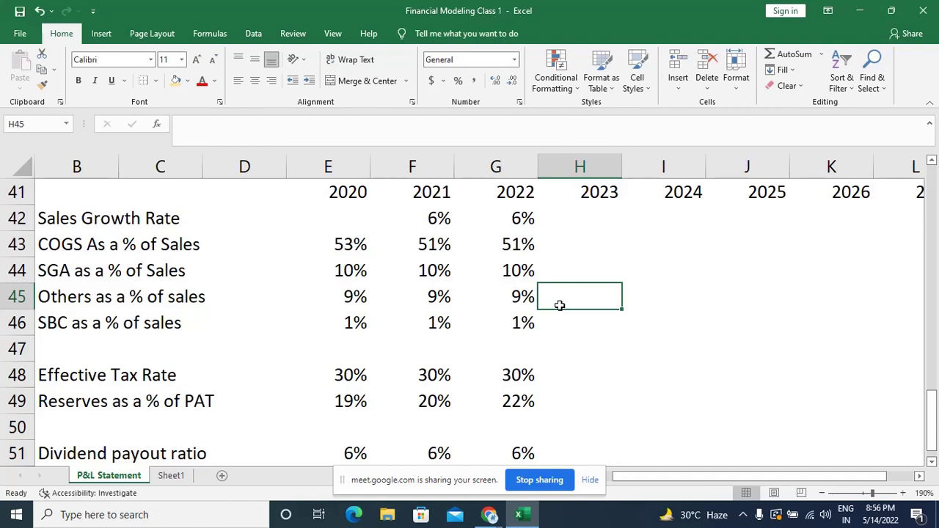
left_click(354, 297)
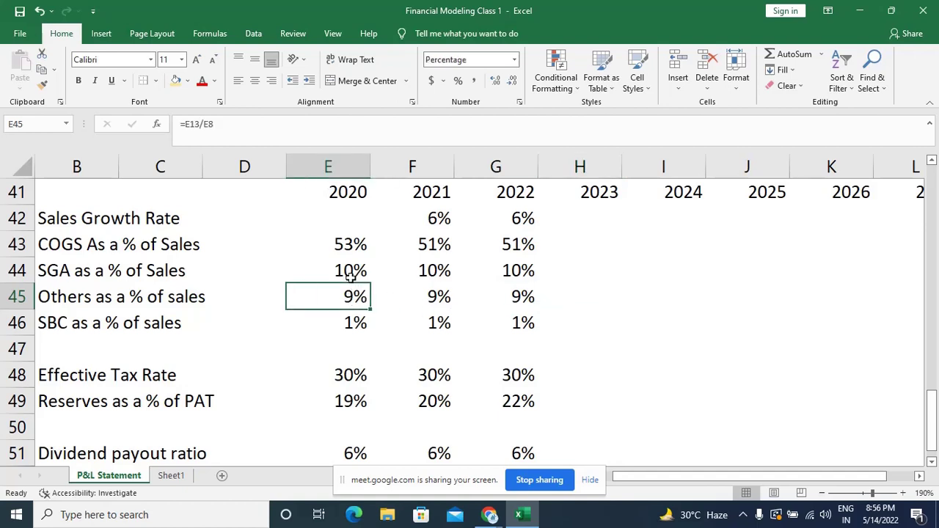
left_click(350, 273)
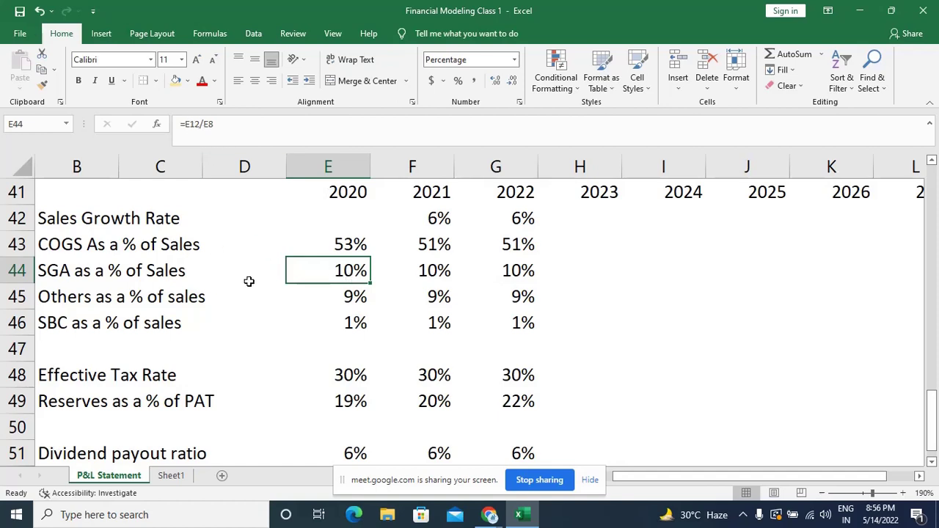
left_click(633, 298)
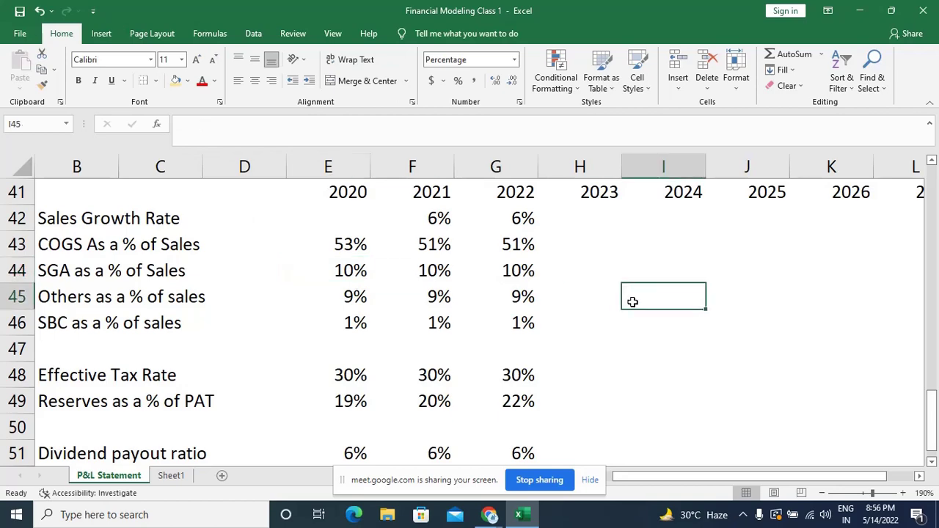
Return to the start of the profit and loss statement and zoom the sheet out to 150%.
scroll(632, 300, "up", 13)
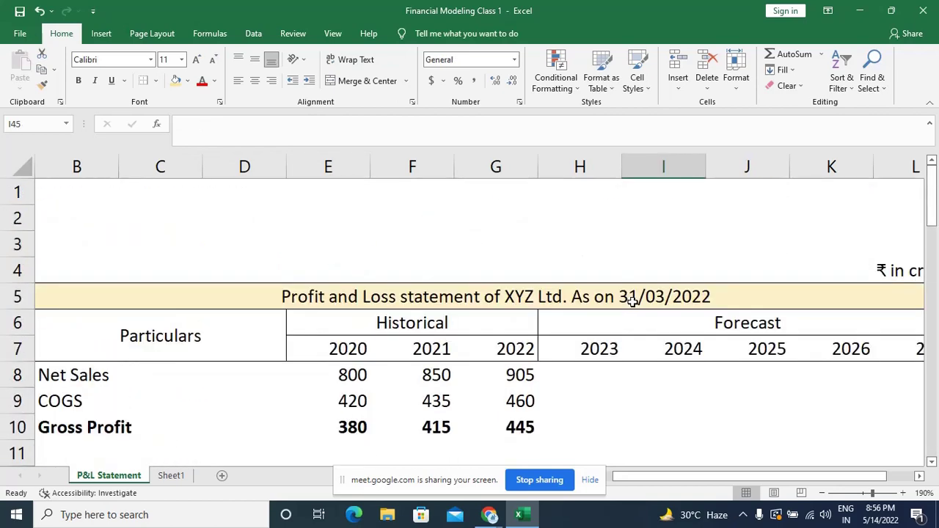
left_click(821, 493)
left_click(822, 494)
left_click(821, 494)
left_click(821, 493)
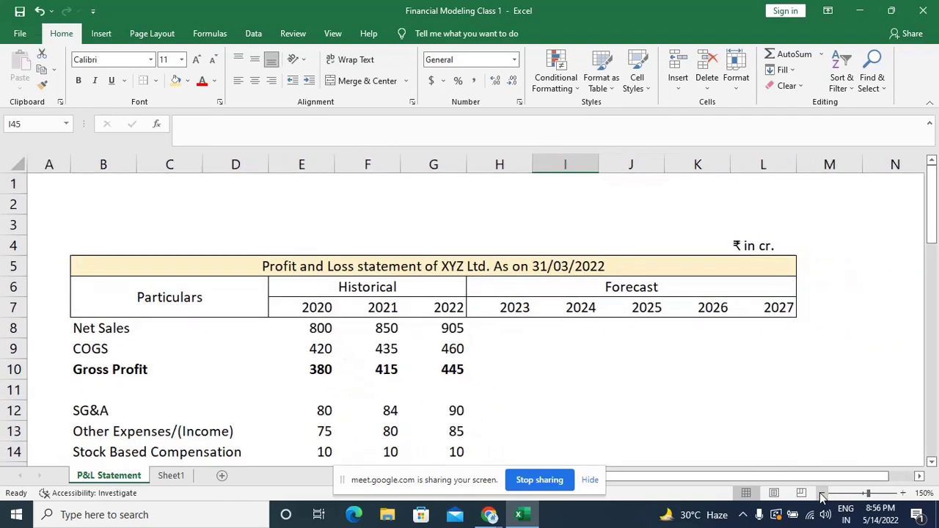
scroll(791, 403, "down", 1)
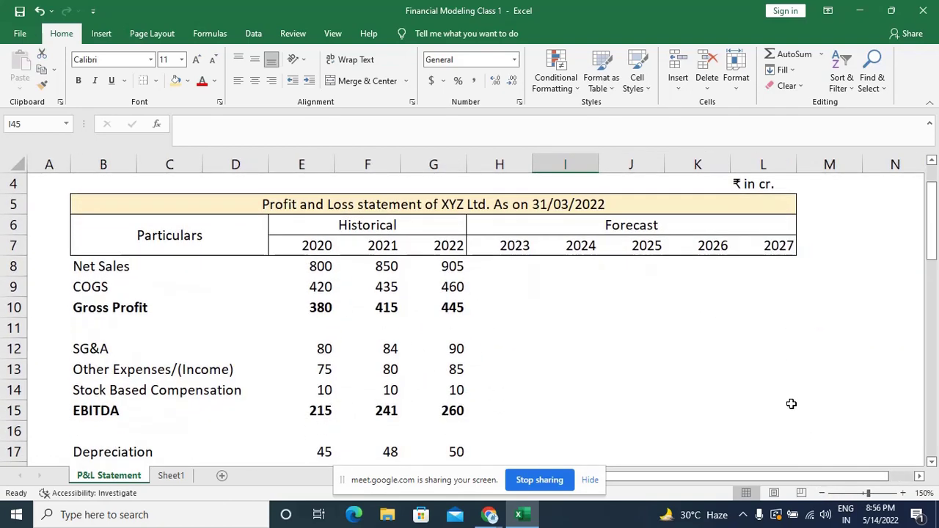
Switch to the Google Meet call, close the in-call messages and stop presenting the screen.
left_click(862, 10)
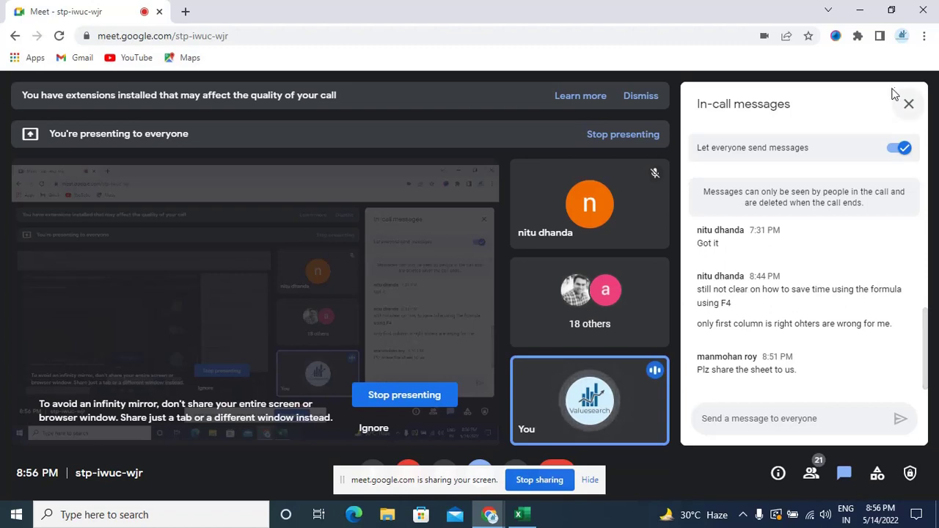
left_click(907, 105)
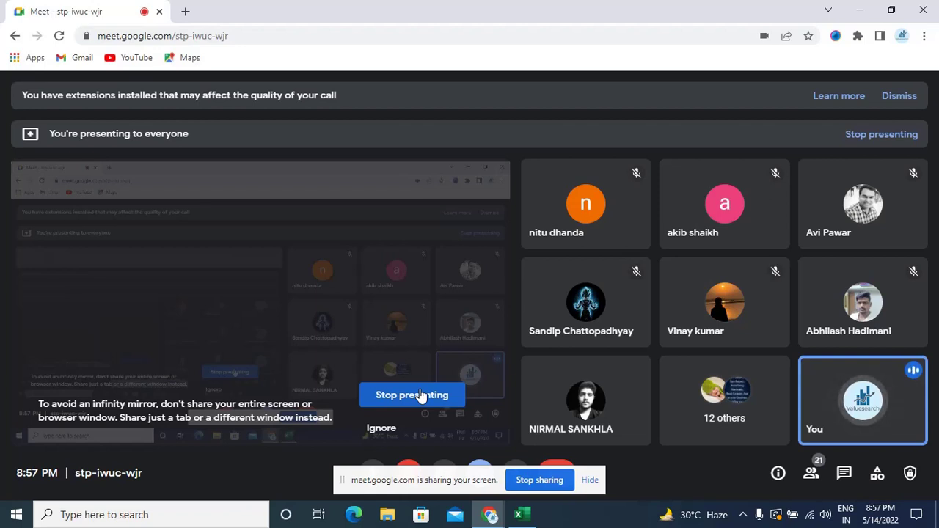
left_click(420, 396)
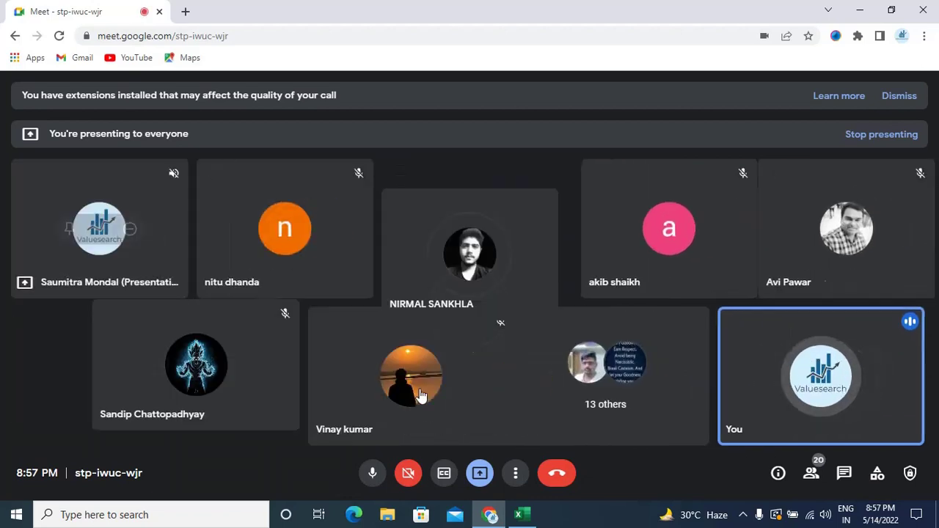